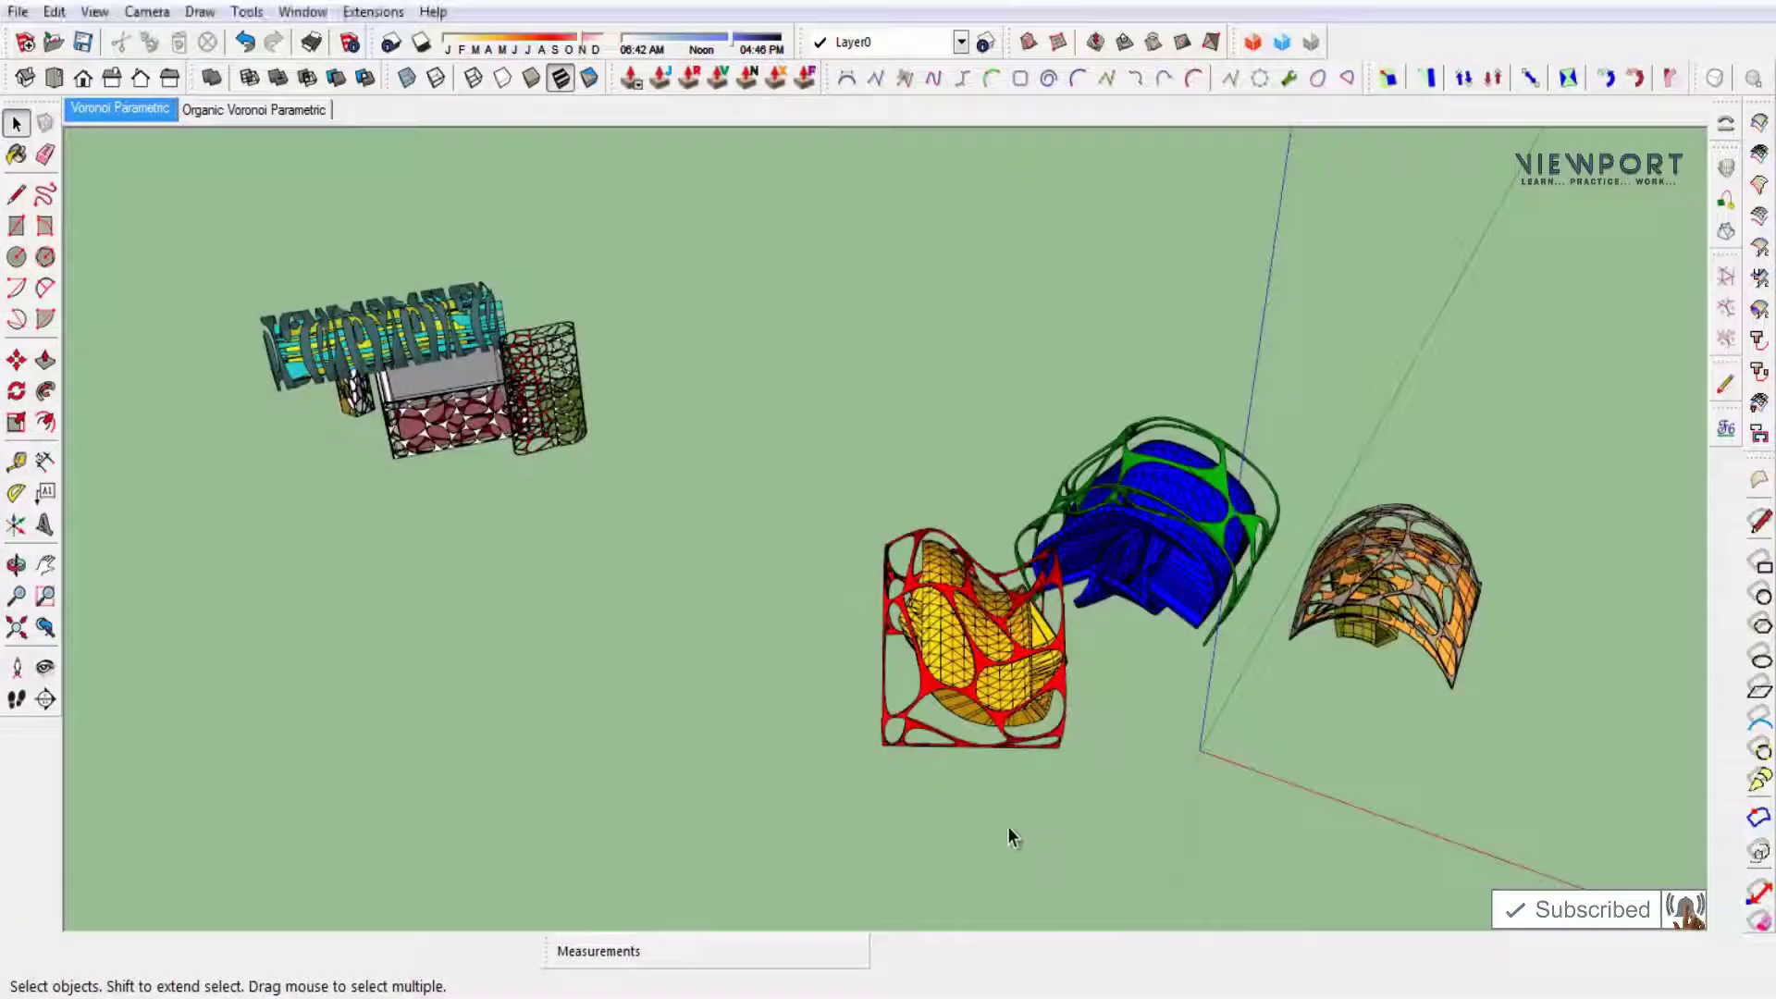
Orbit, pan and zoom around the row of Voronoi models and curved forms.
mouse_move(1011, 833)
middle_mouse_down()
mouse_move(757, 797)
mouse_move(916, 652)
middle_mouse_up()
scroll(916, 643, "up", 2)
scroll(934, 662, "up", 2)
scroll(870, 675, "up", 2)
mouse_move(797, 680)
middle_mouse_down()
mouse_move(721, 635)
mouse_move(812, 586)
mouse_move(894, 583)
mouse_move(1051, 642)
mouse_move(748, 650)
mouse_move(934, 647)
mouse_move(534, 595)
mouse_move(664, 661)
mouse_move(309, 524)
middle_mouse_up()
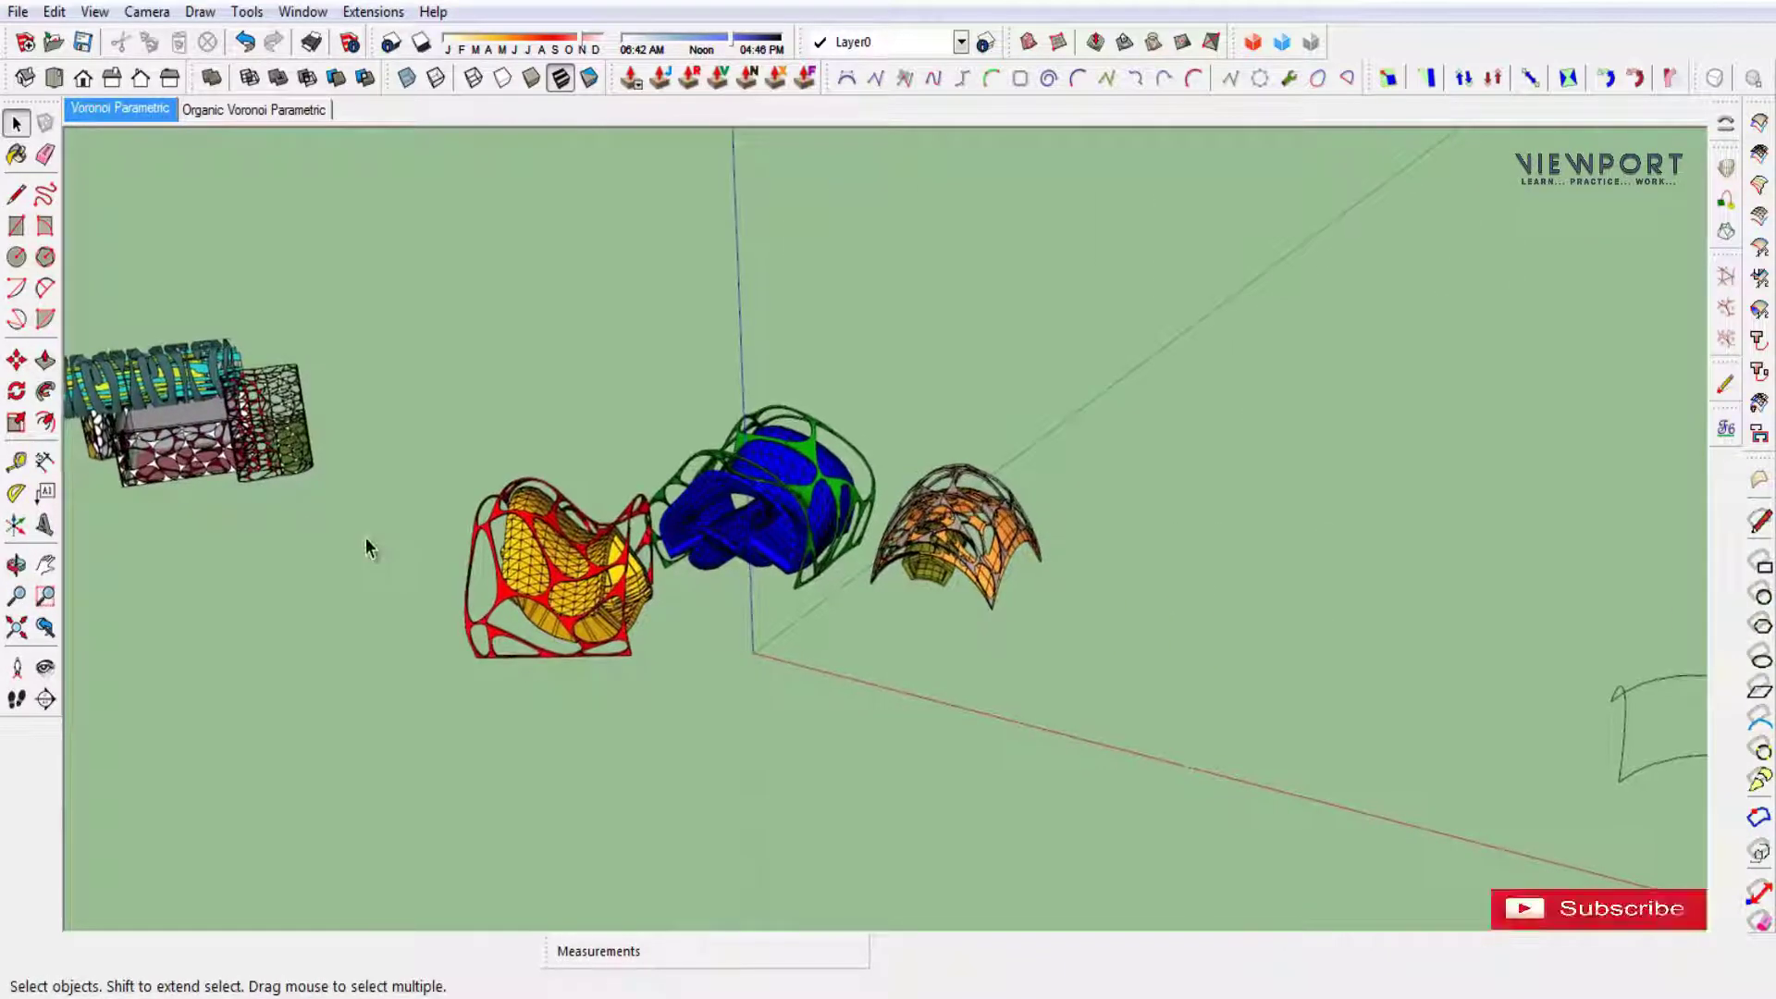
scroll(509, 560, "down", 2)
scroll(509, 560, "down", 2)
mouse_move(791, 651)
middle_mouse_down()
mouse_move(587, 602)
mouse_move(567, 614)
middle_mouse_up()
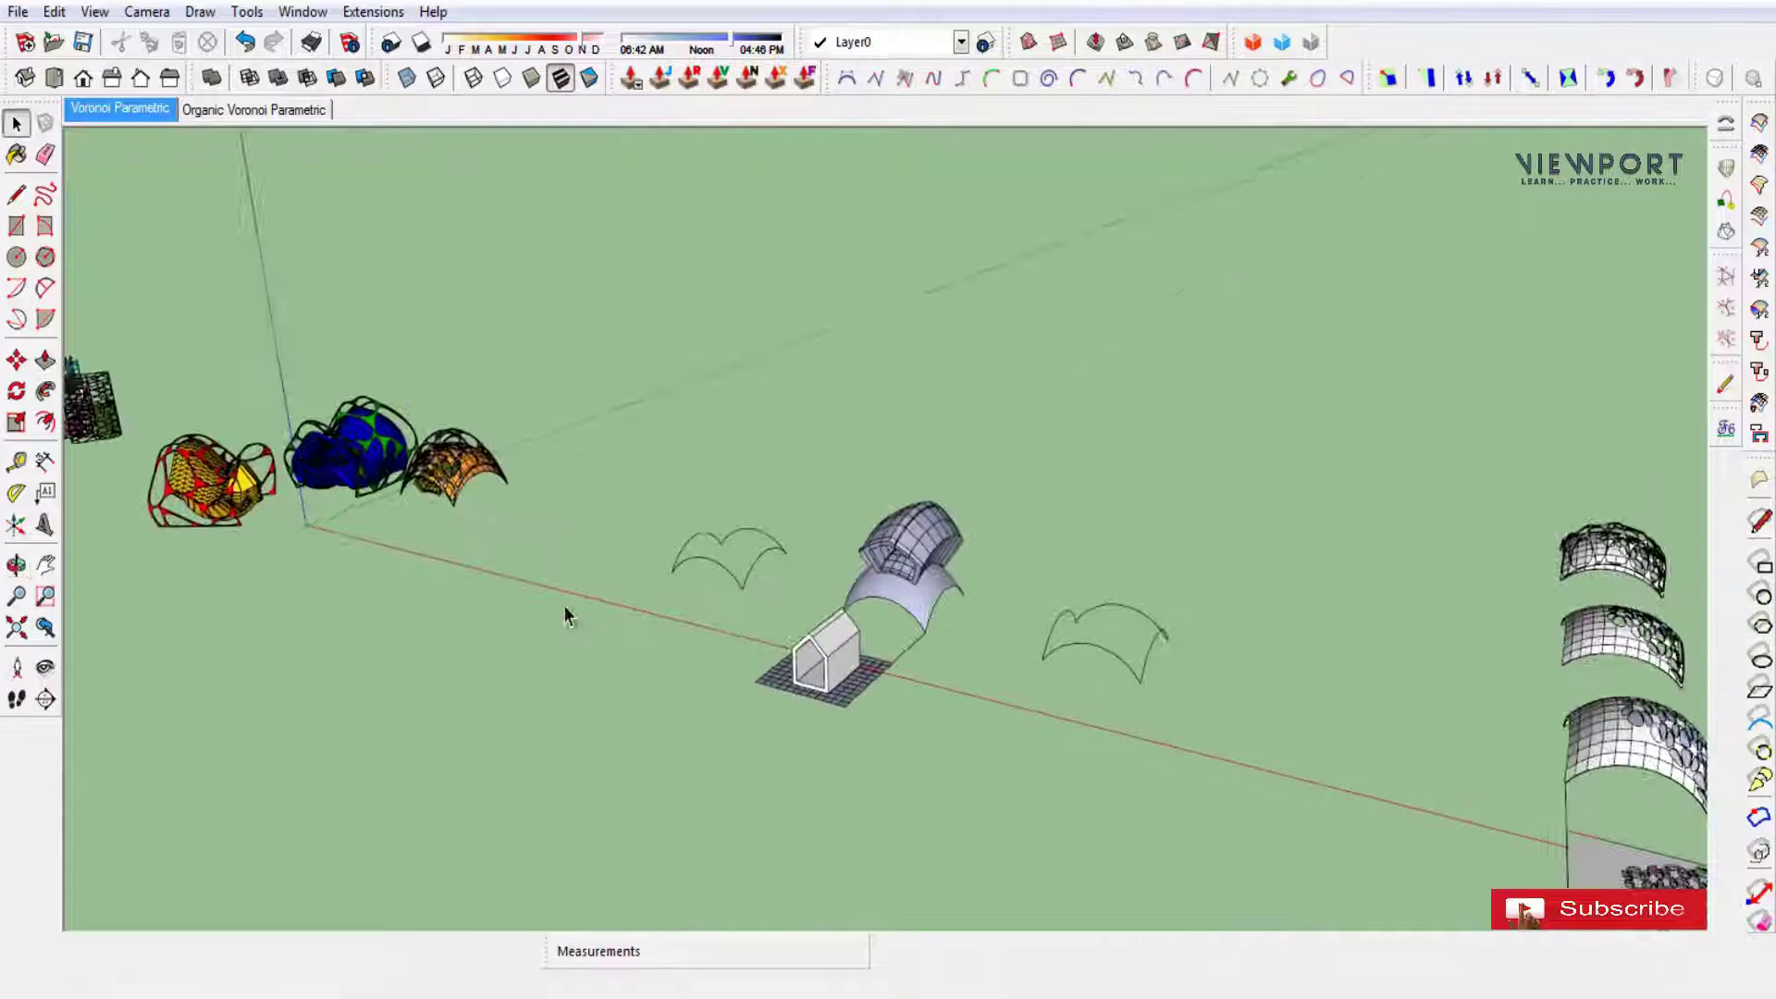
scroll(924, 666, "up", 2)
scroll(935, 664, "up", 2)
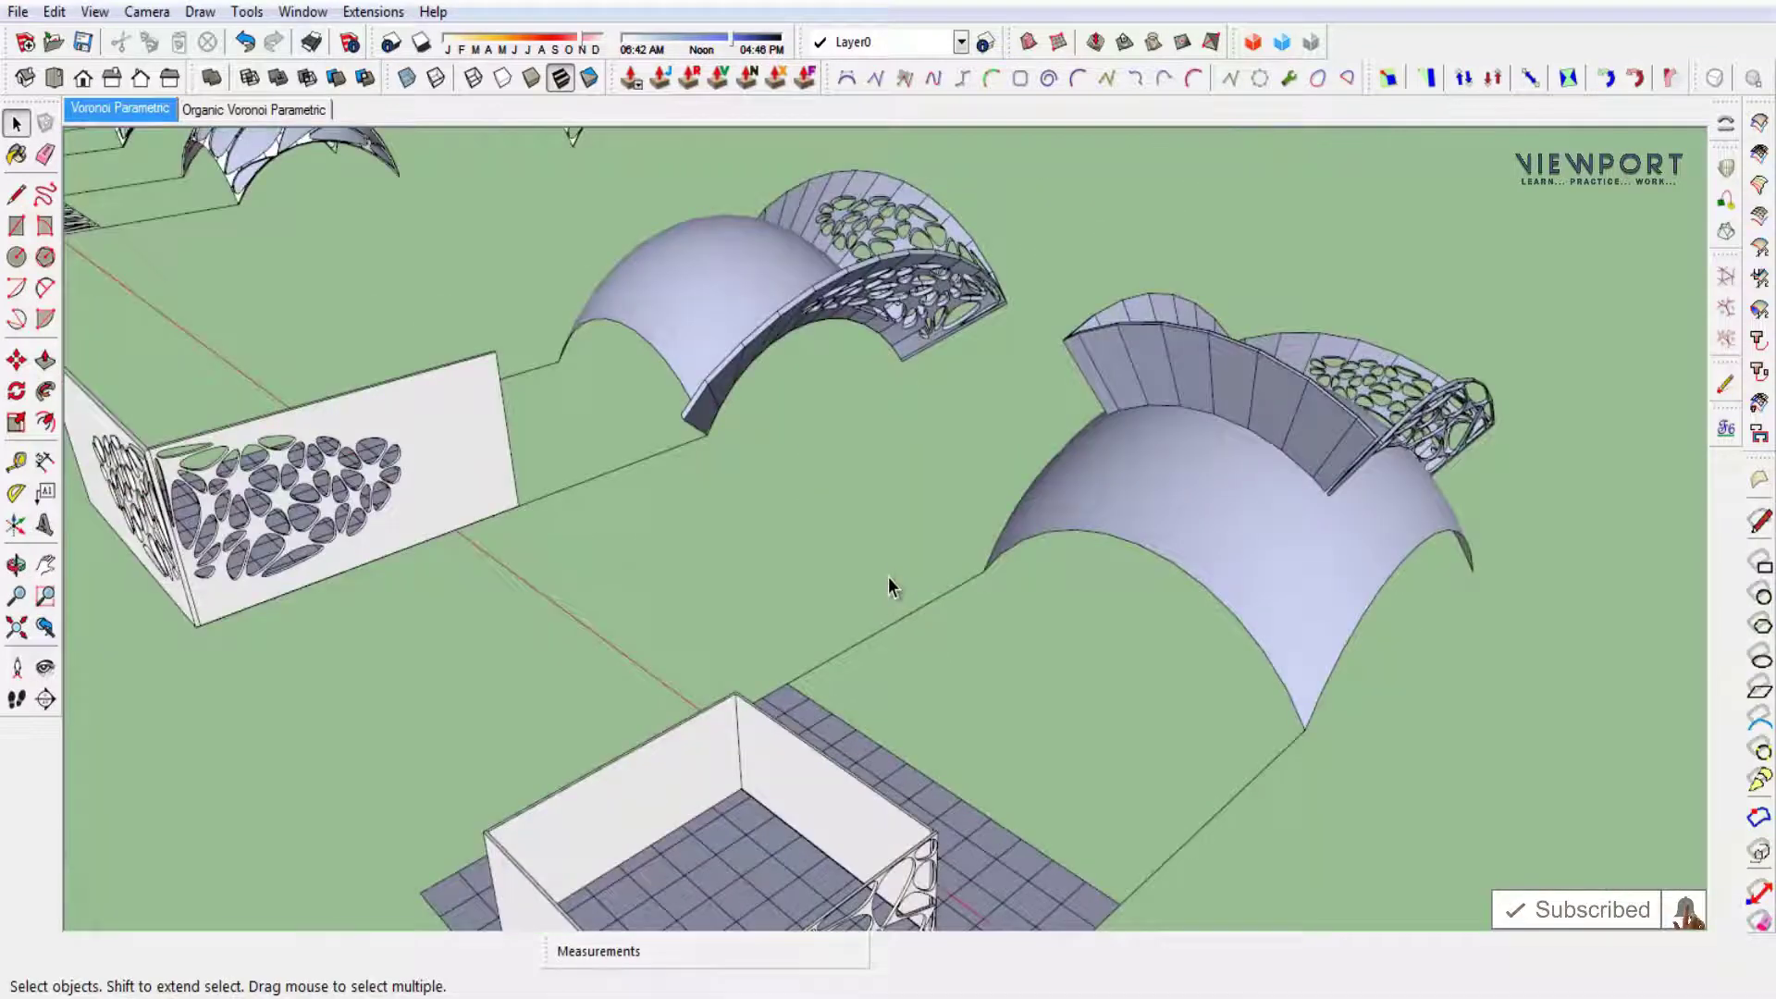
scroll(888, 575, "down", 2)
scroll(888, 575, "up", 2)
scroll(882, 579, "up", 2)
mouse_move(829, 622)
middle_mouse_down("shift")
mouse_move(849, 450)
mouse_move(587, 369)
mouse_move(592, 455)
middle_mouse_up("shift")
scroll(592, 455, "down", 3)
scroll(657, 485, "down", 2)
mouse_move(685, 503)
middle_mouse_down("shift")
mouse_move(877, 686)
mouse_move(777, 596)
mouse_move(860, 706)
mouse_move(940, 698)
mouse_move(718, 722)
mouse_move(1007, 682)
mouse_move(555, 674)
mouse_move(923, 586)
middle_mouse_up("shift")
scroll(725, 663, "up", 2)
mouse_move(1118, 493)
middle_mouse_down()
mouse_move(925, 555)
mouse_move(962, 614)
mouse_move(1094, 629)
middle_mouse_up()
scroll(1248, 560, "up", 2)
mouse_move(1249, 559)
middle_mouse_down()
mouse_move(916, 626)
mouse_move(756, 583)
middle_mouse_up()
scroll(865, 615, "down", 1)
scroll(990, 666, "down", 4)
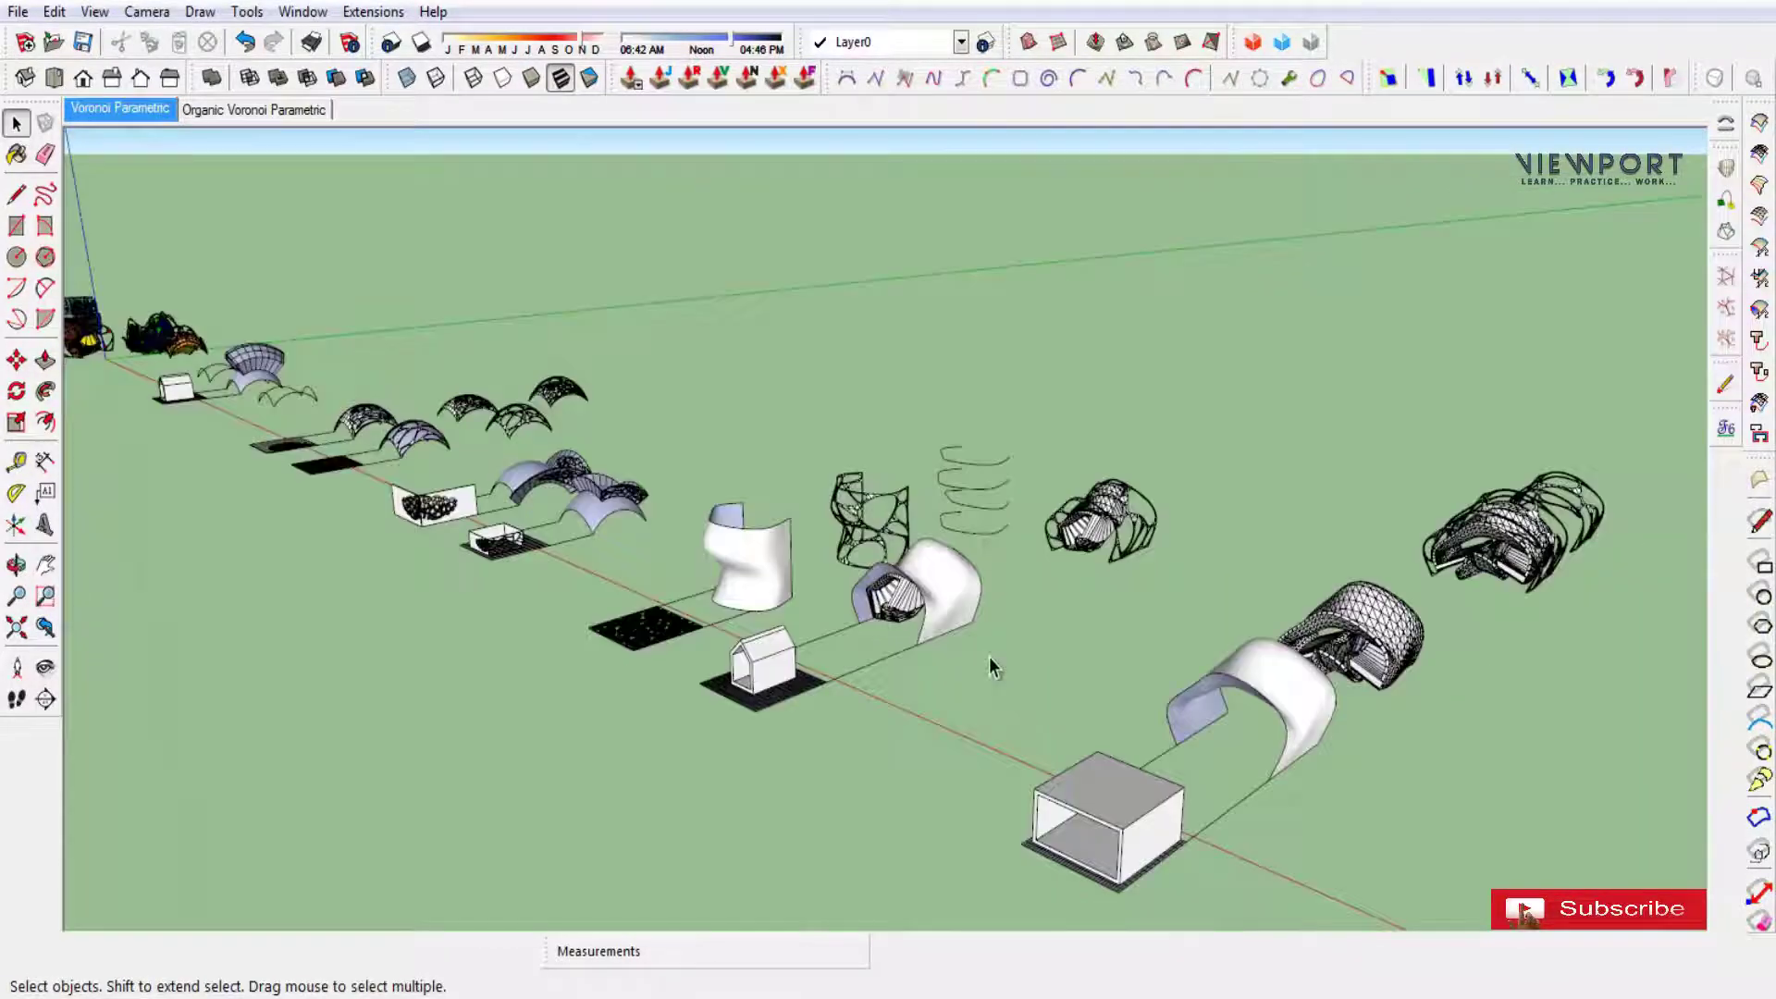
mouse_move(1350, 702)
middle_mouse_down()
mouse_move(1144, 659)
mouse_move(1407, 654)
mouse_move(1193, 786)
mouse_move(1138, 765)
middle_mouse_up()
scroll(1143, 660, "up", 2)
scroll(980, 694, "down", 3)
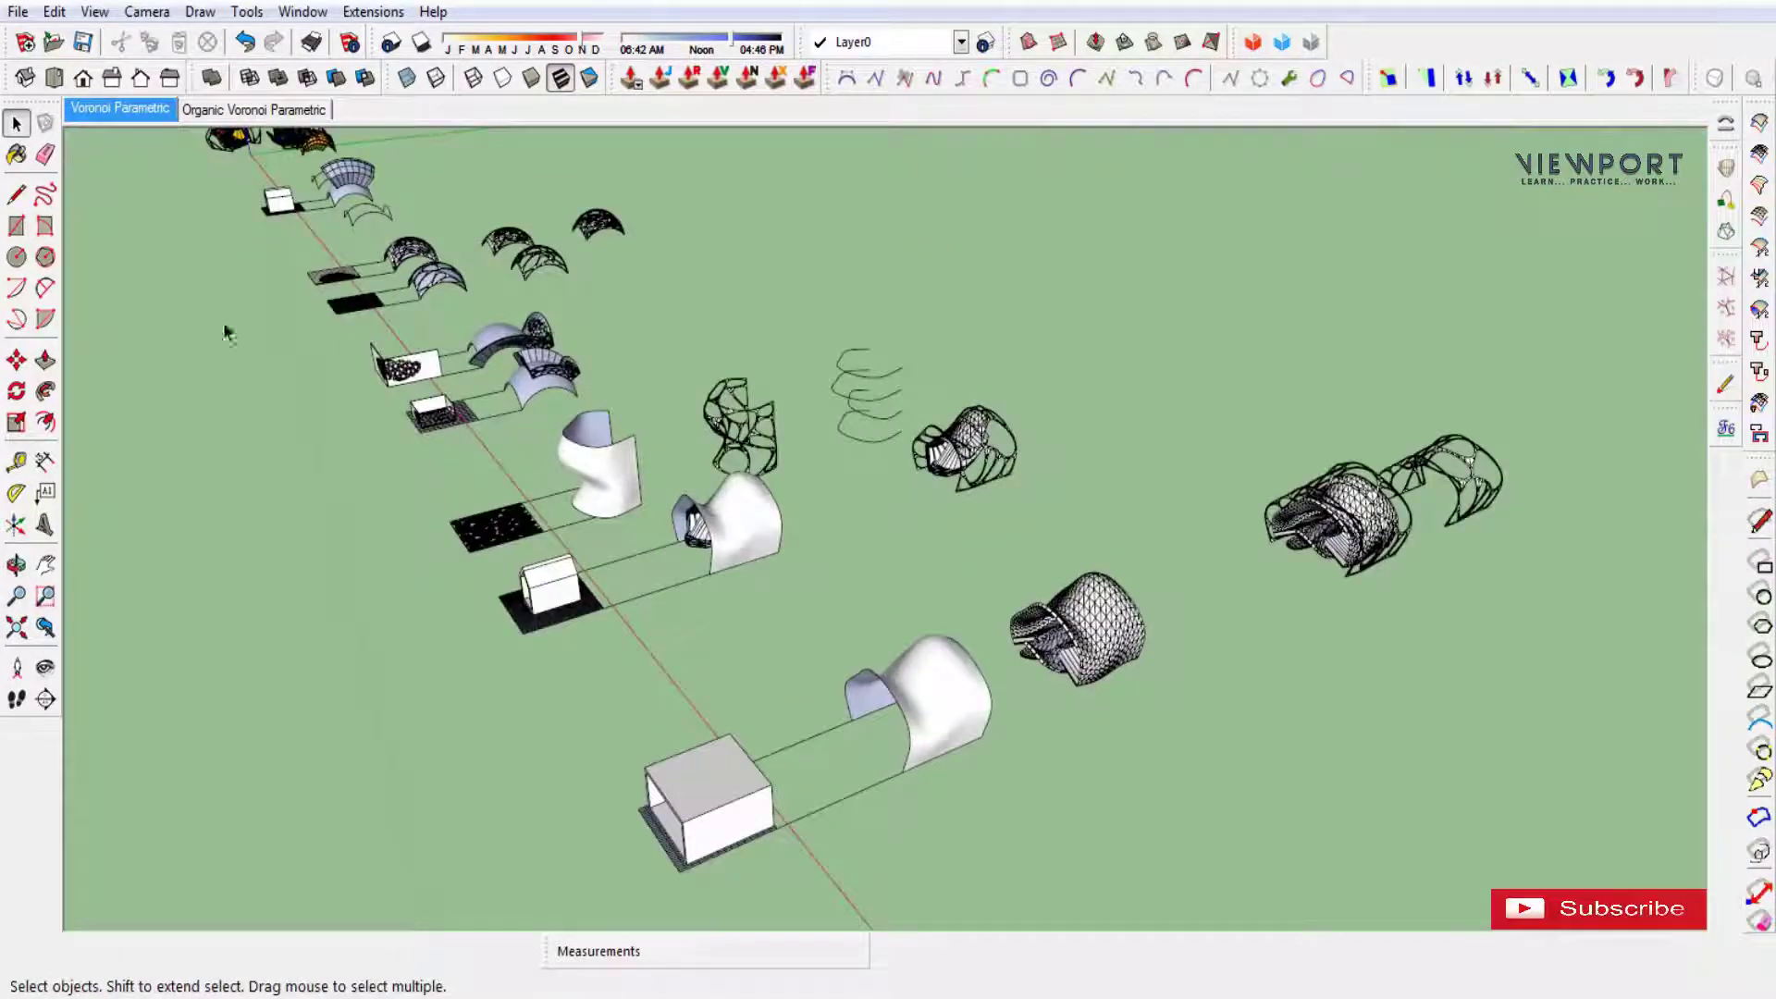
scroll(280, 287, "down", 1)
scroll(280, 287, "down", 1)
middle_click_drag(333, 291, 361, 257)
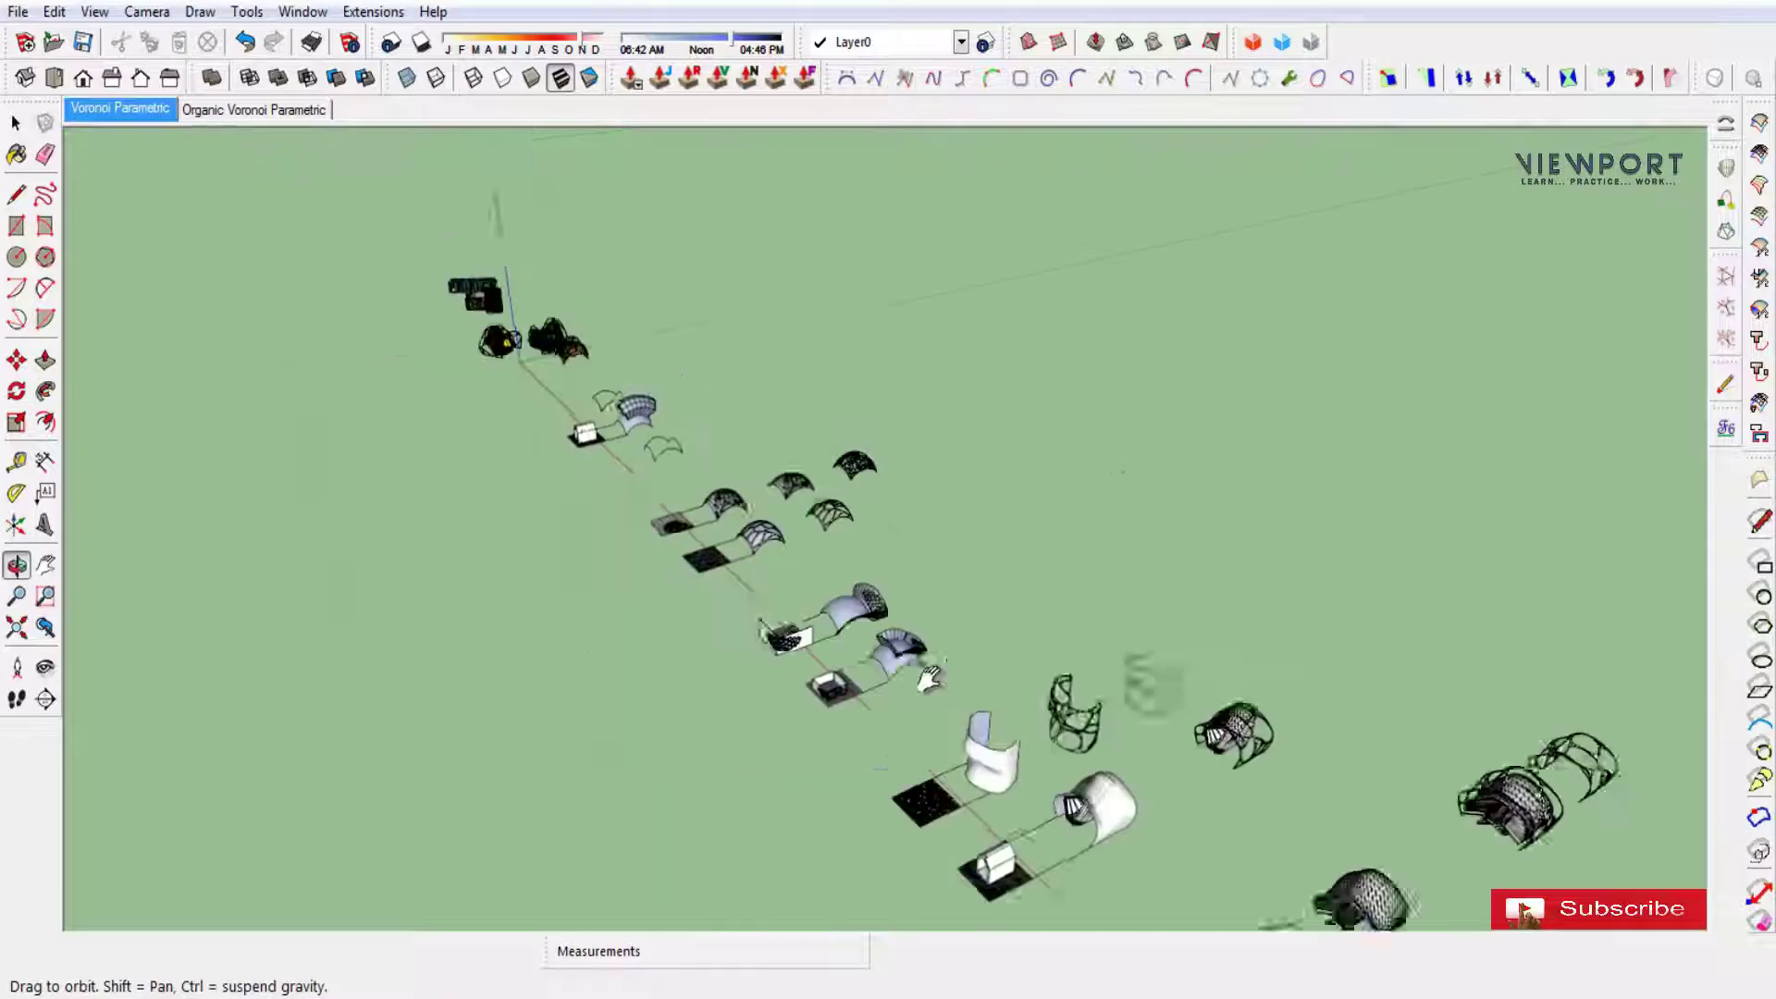
Switch to the Voronoi Parametric scene and frame the house, vault and both arch outlines.
left_click(228, 109)
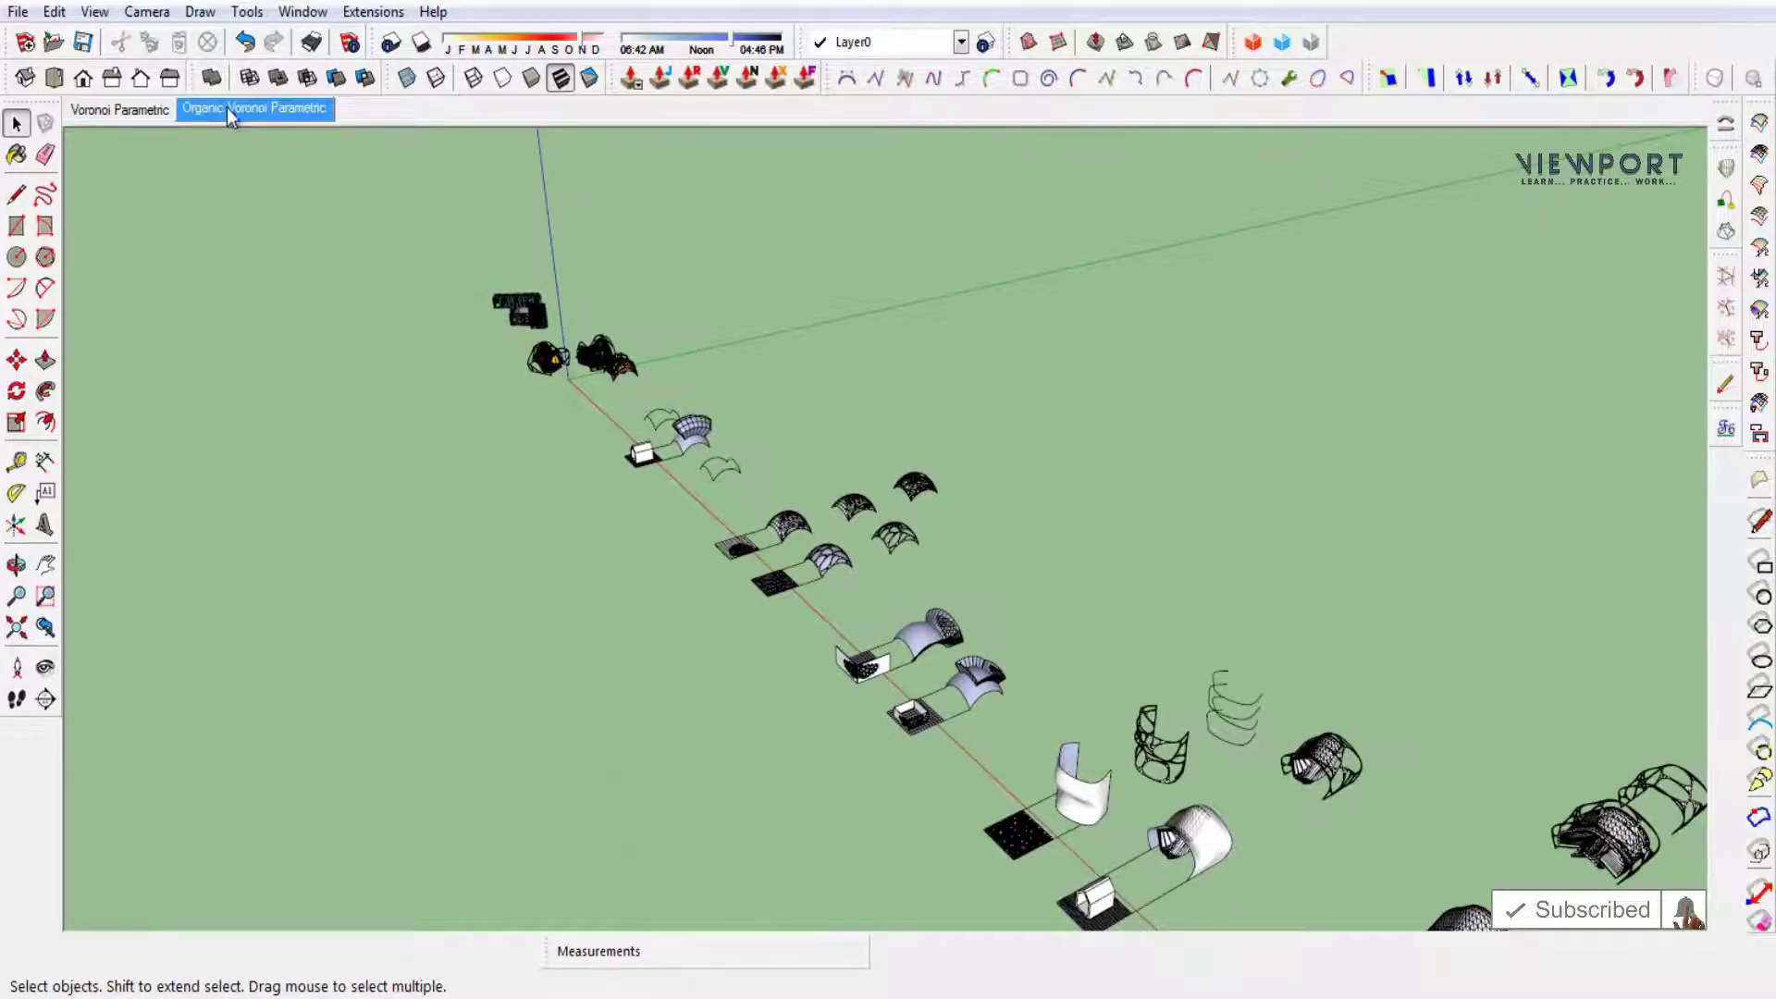
middle_click(1324, 760)
middle_click_drag(1324, 760, 995, 820)
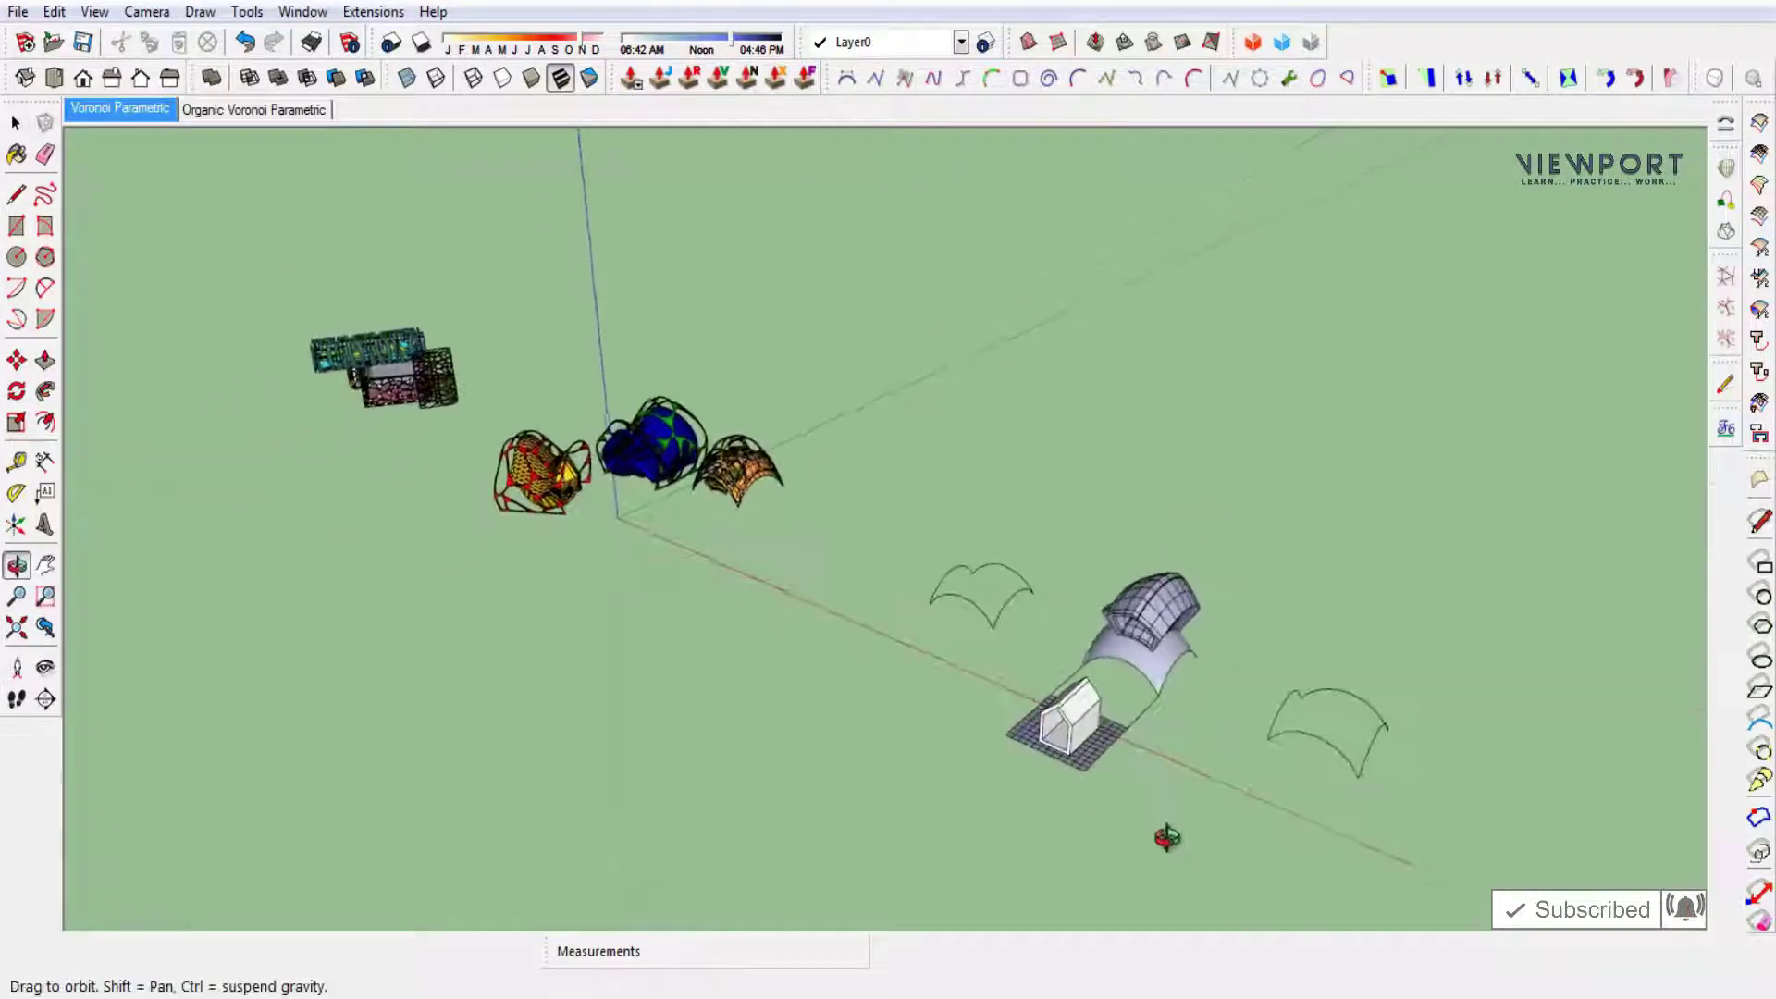
scroll(997, 687, "up", 2)
scroll(997, 686, "up", 2)
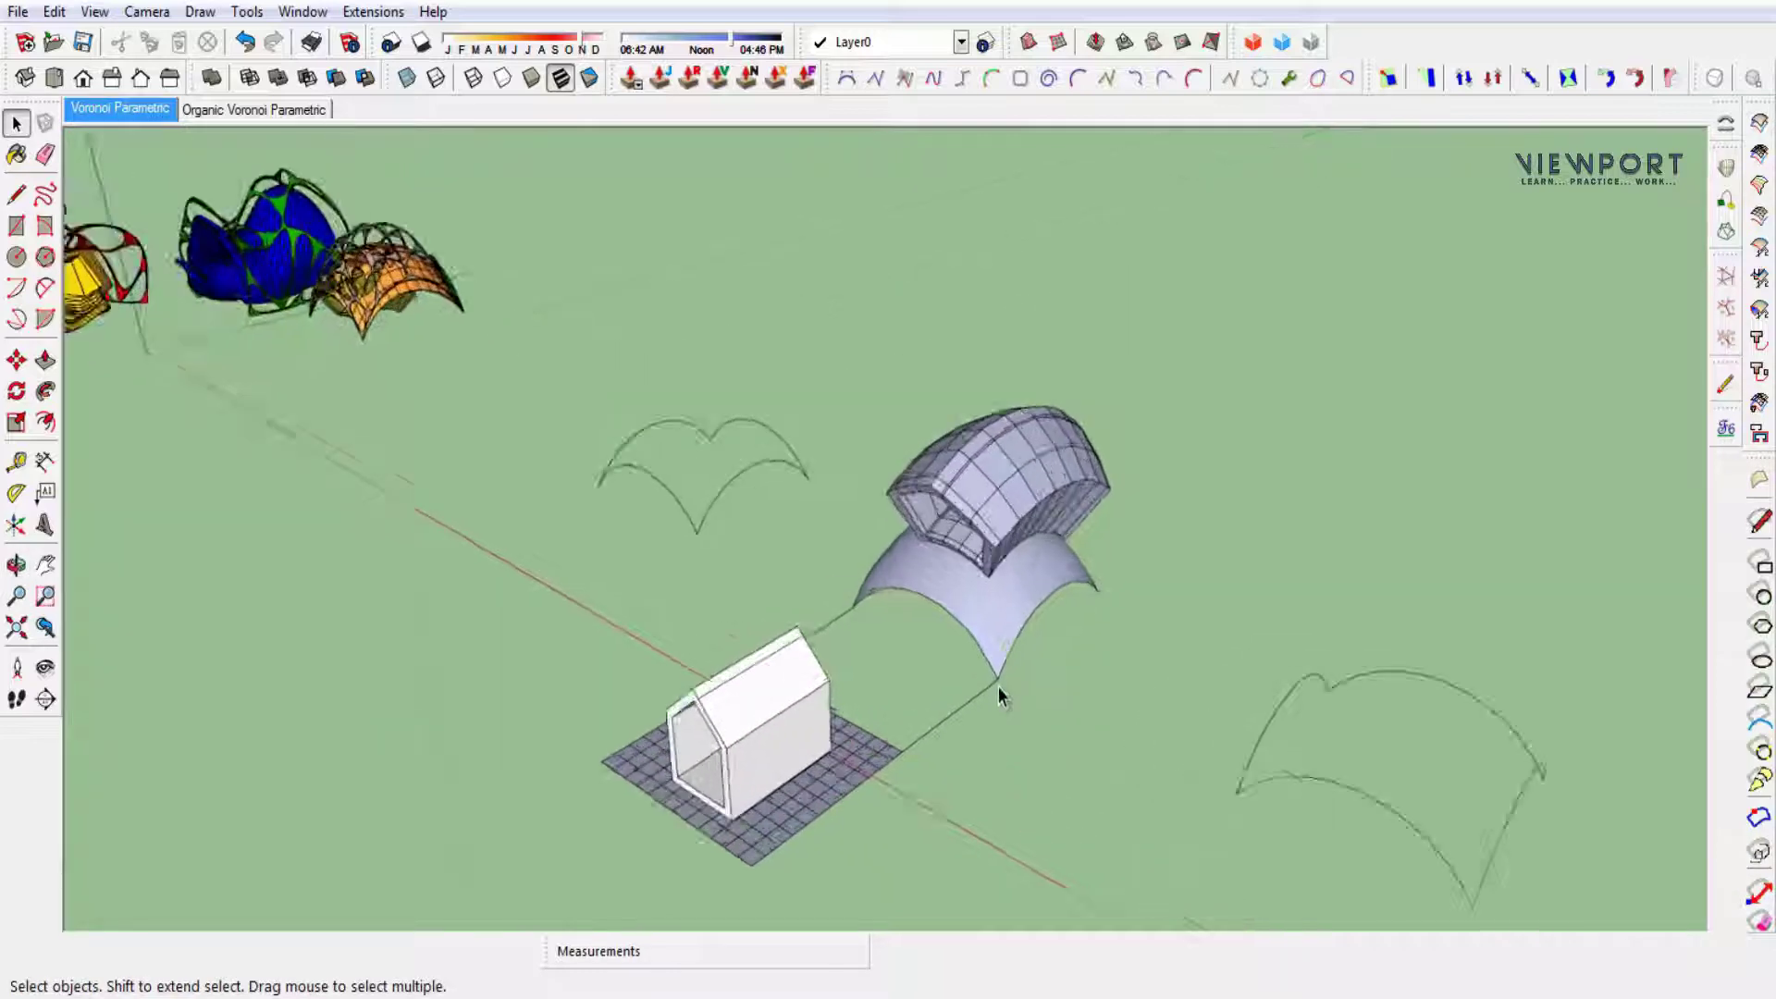
scroll(996, 689, "up", 2)
mouse_move(829, 626)
middle_mouse_down()
mouse_move(760, 675)
mouse_move(1084, 696)
middle_mouse_up()
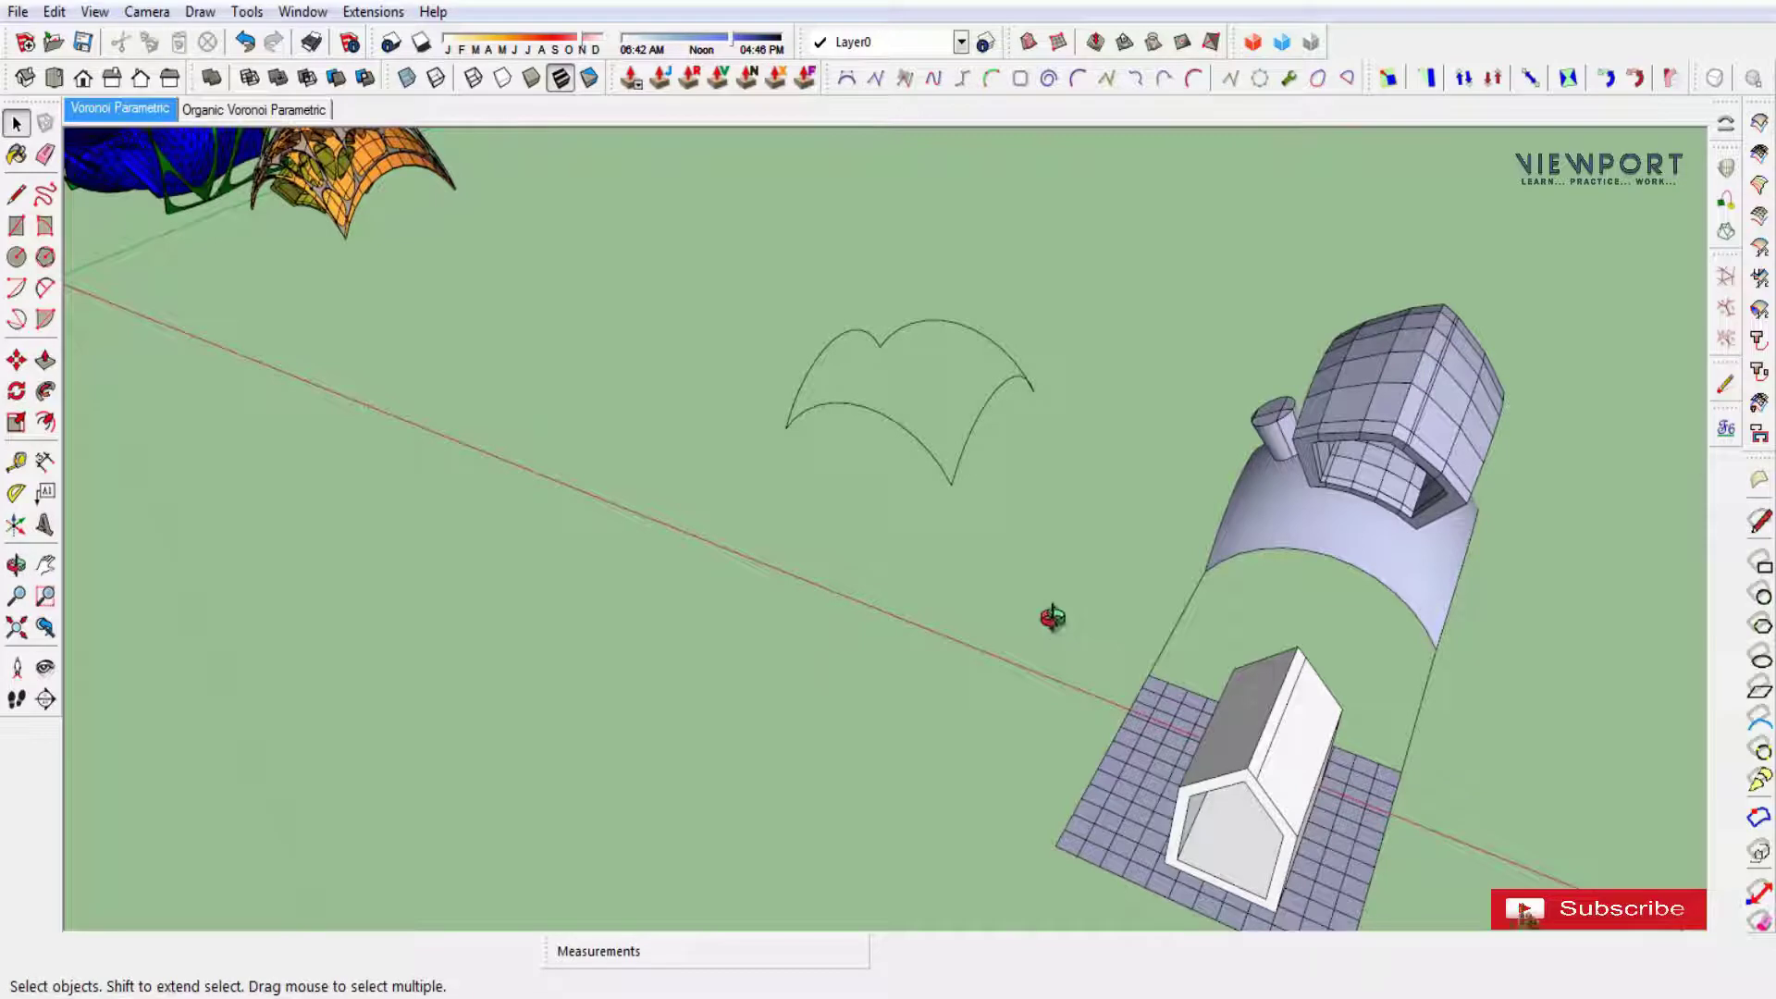
middle_click_drag(1053, 617, 923, 722)
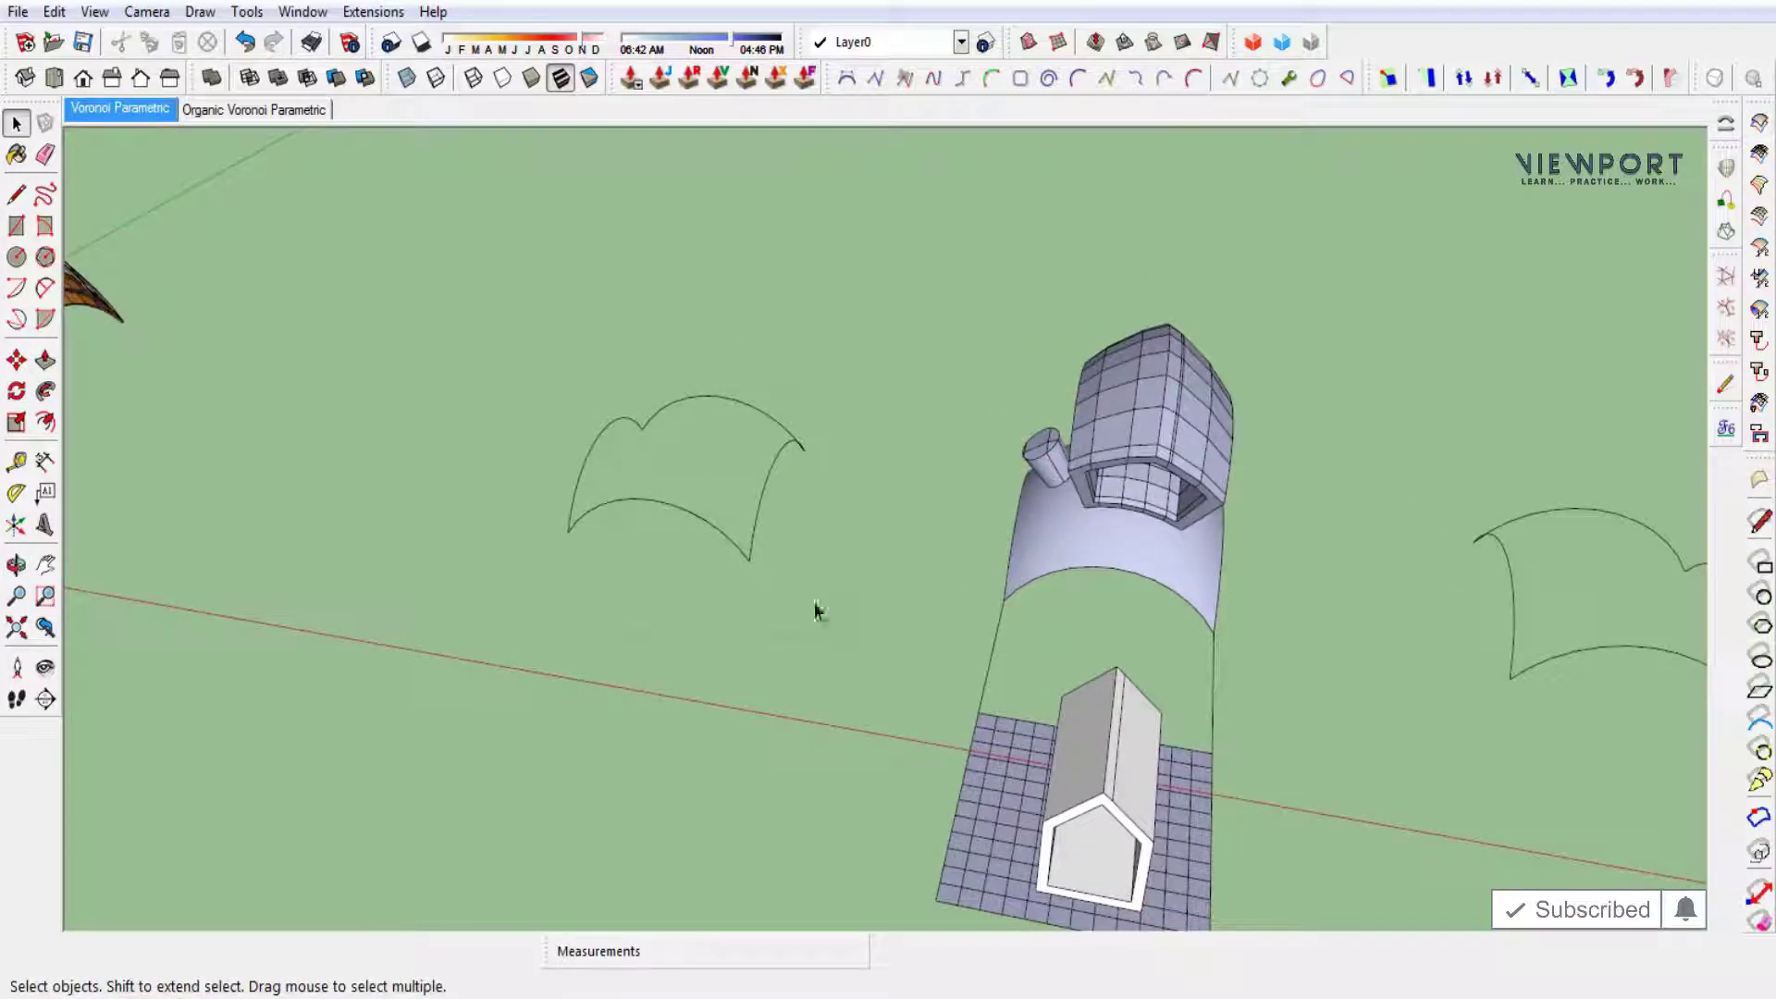
Loft the selected left arch curves into a vault surface with Curviloft Skinning.
left_click(1726, 232)
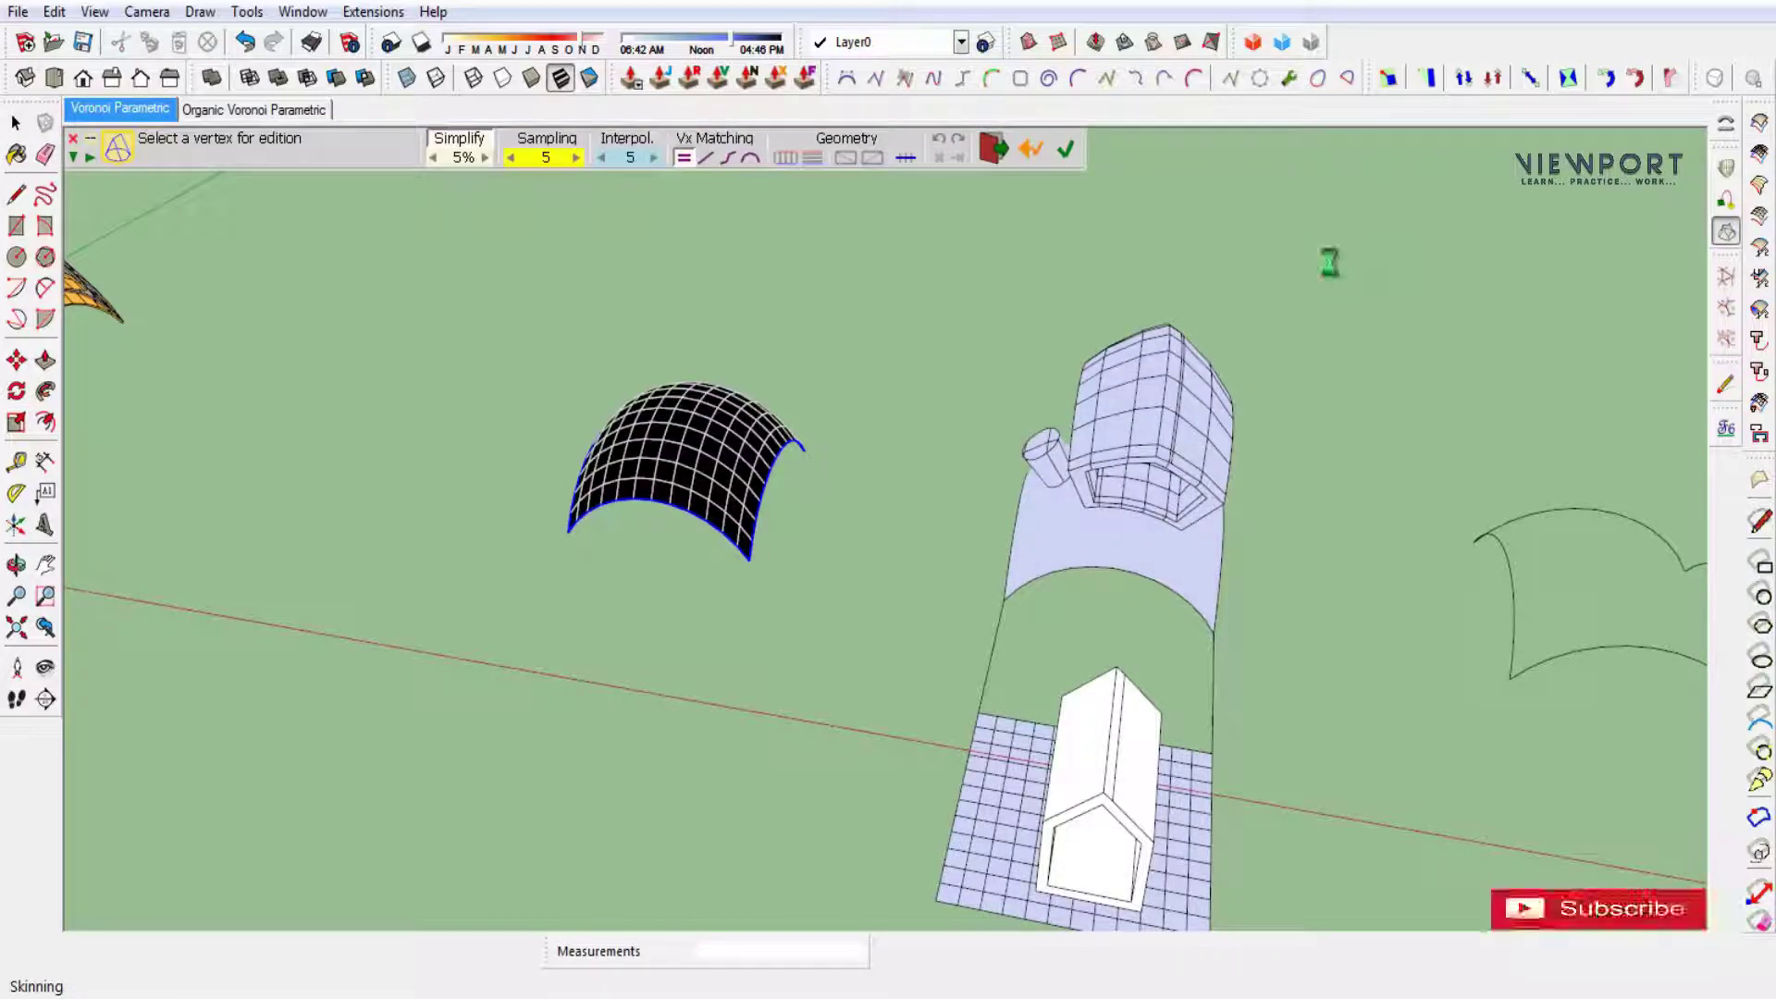
key("Return")
key("l")
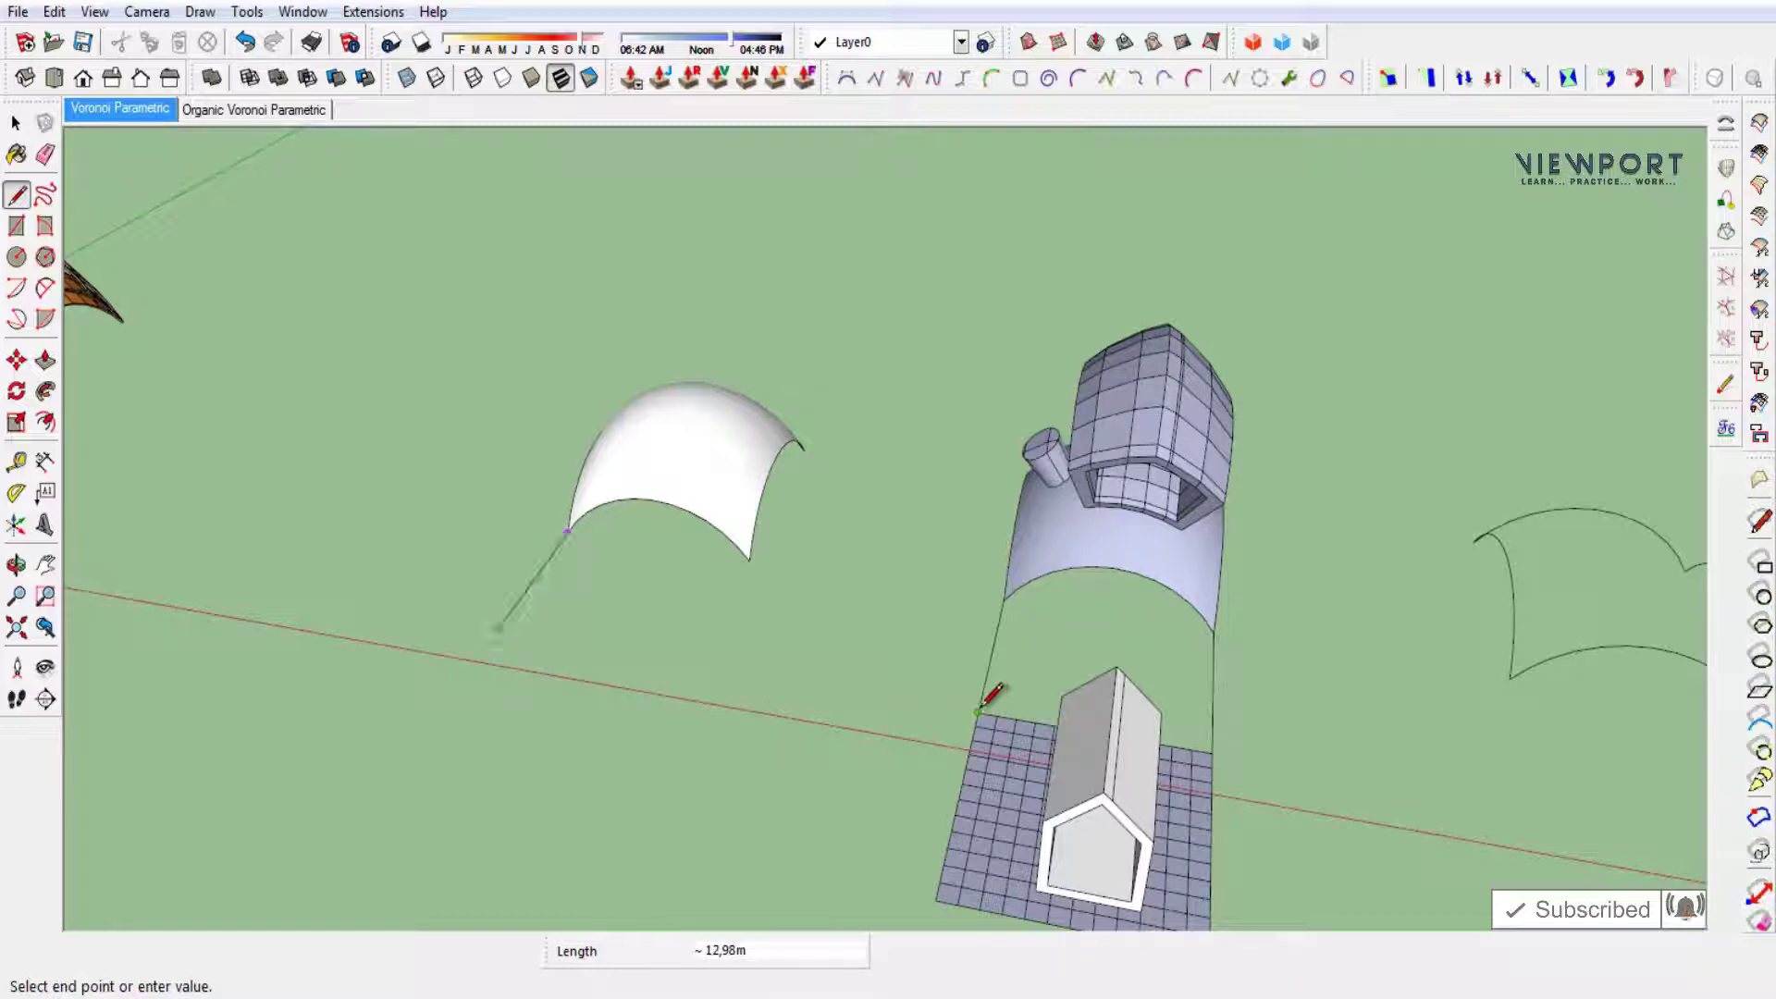
Draw lines from the vault's corners and a 17.35 m × 15.18 m base rectangle.
key("space")
middle_click_drag(983, 708, 586, 695)
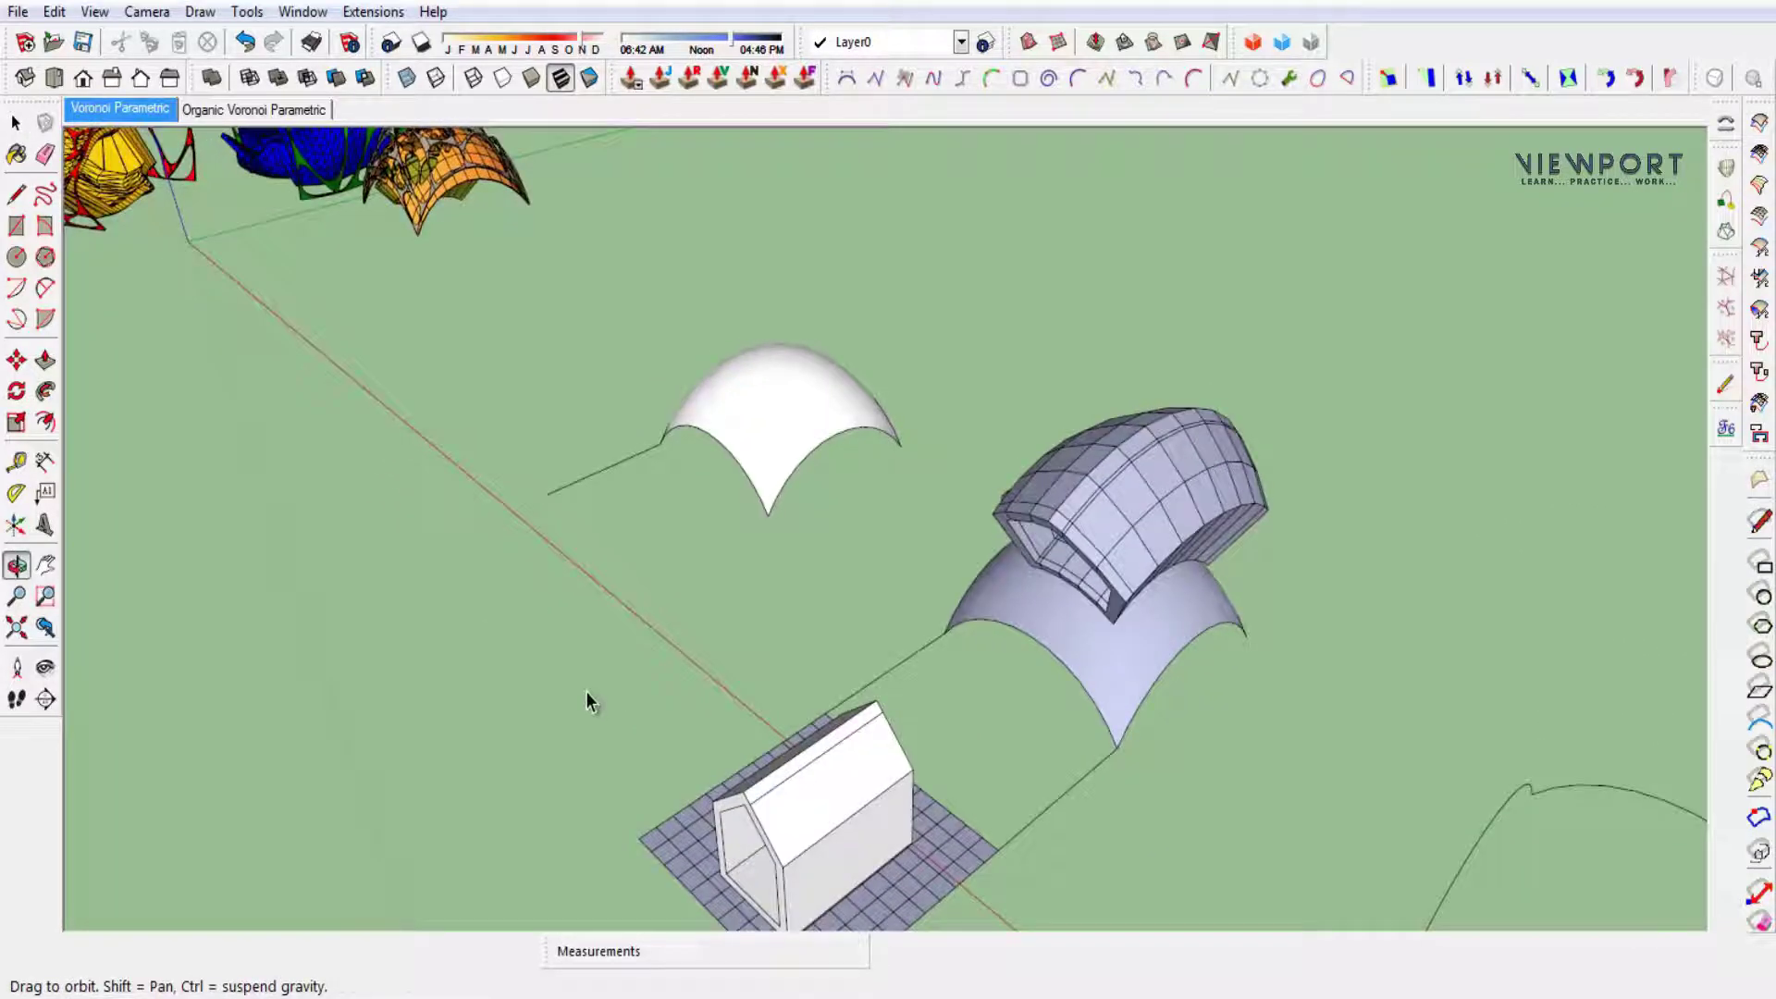
key("l")
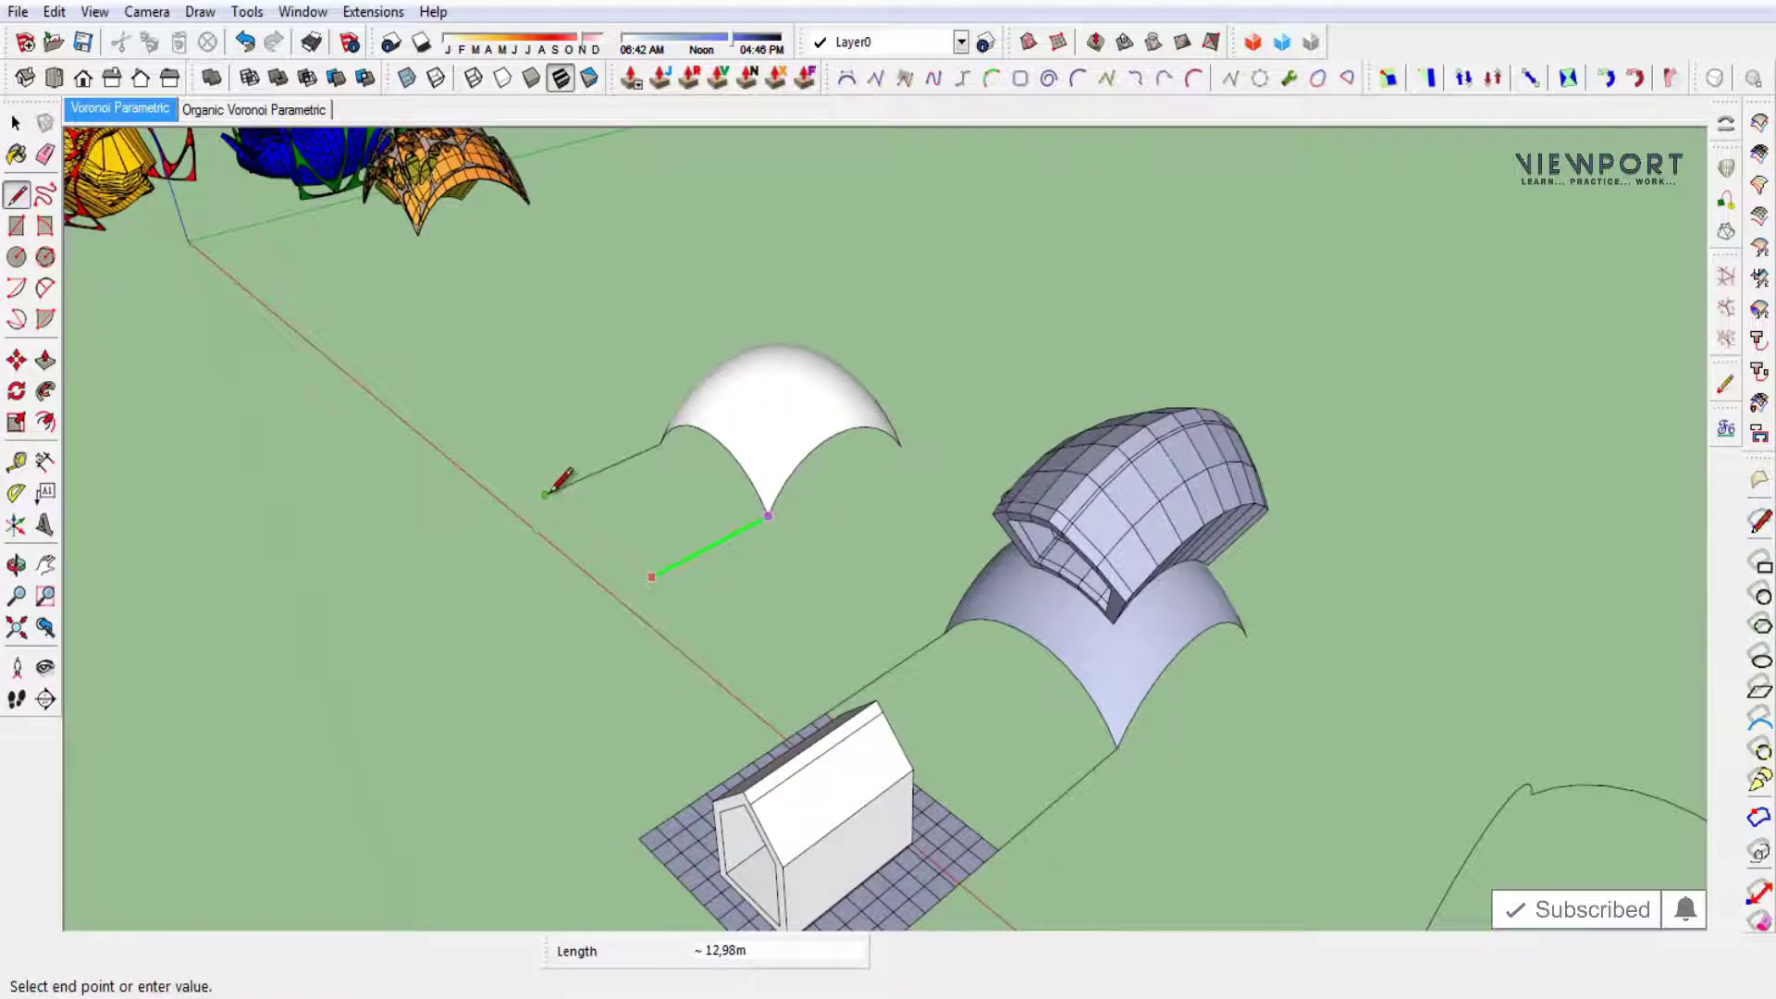
key("space")
mouse_move(626, 641)
middle_mouse_down()
mouse_move(674, 622)
mouse_move(690, 579)
middle_mouse_up()
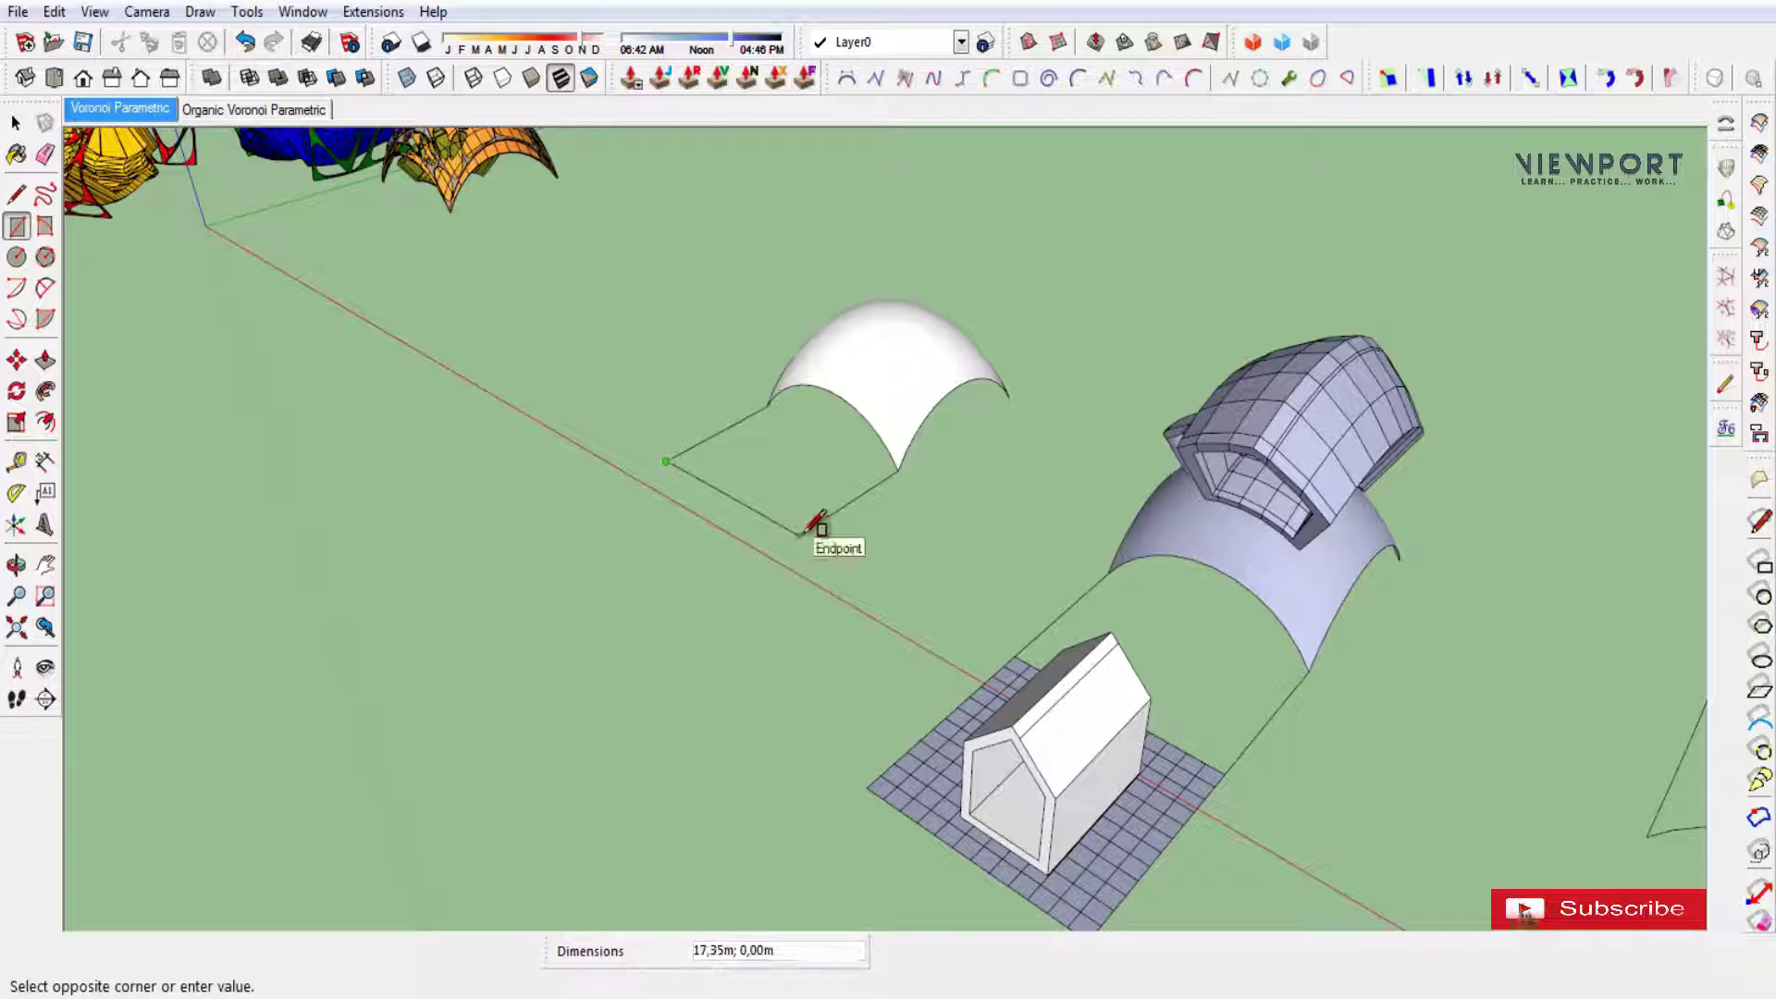
left_click(867, 786)
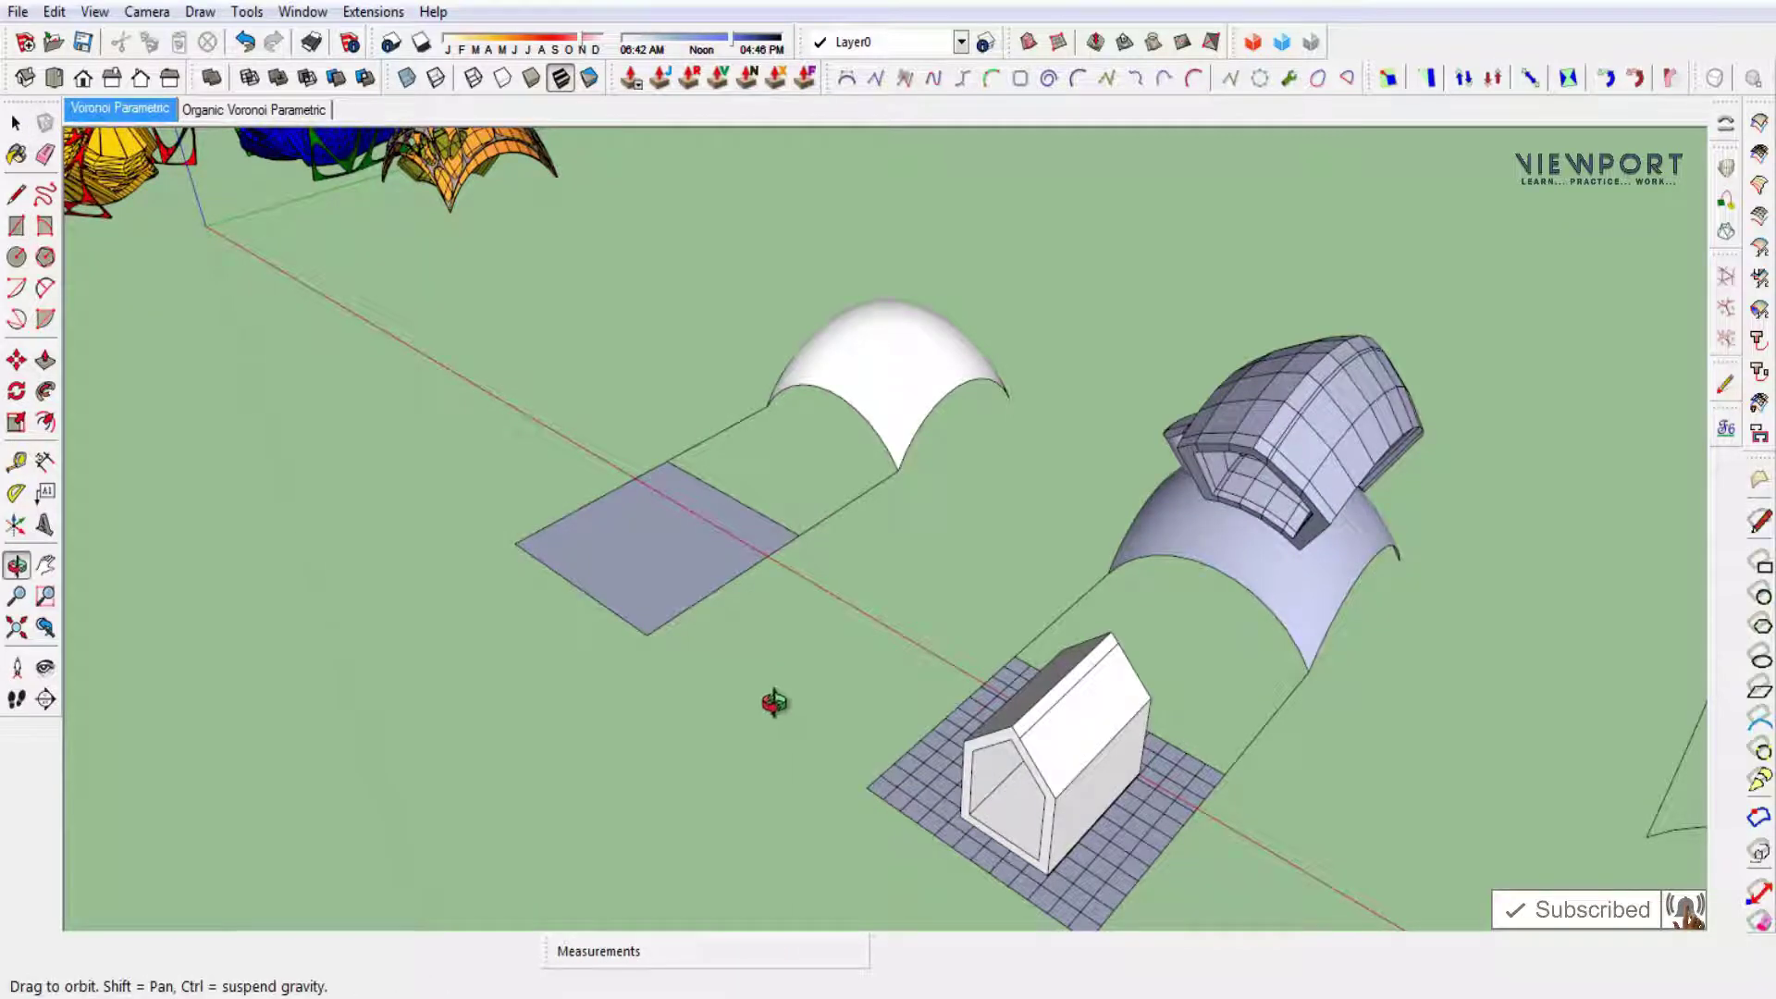
middle_click_drag(777, 706, 945, 784)
Make the base rectangle and the connecting strip edges into separate groups.
key("space")
left_click(802, 634)
right_click(802, 634)
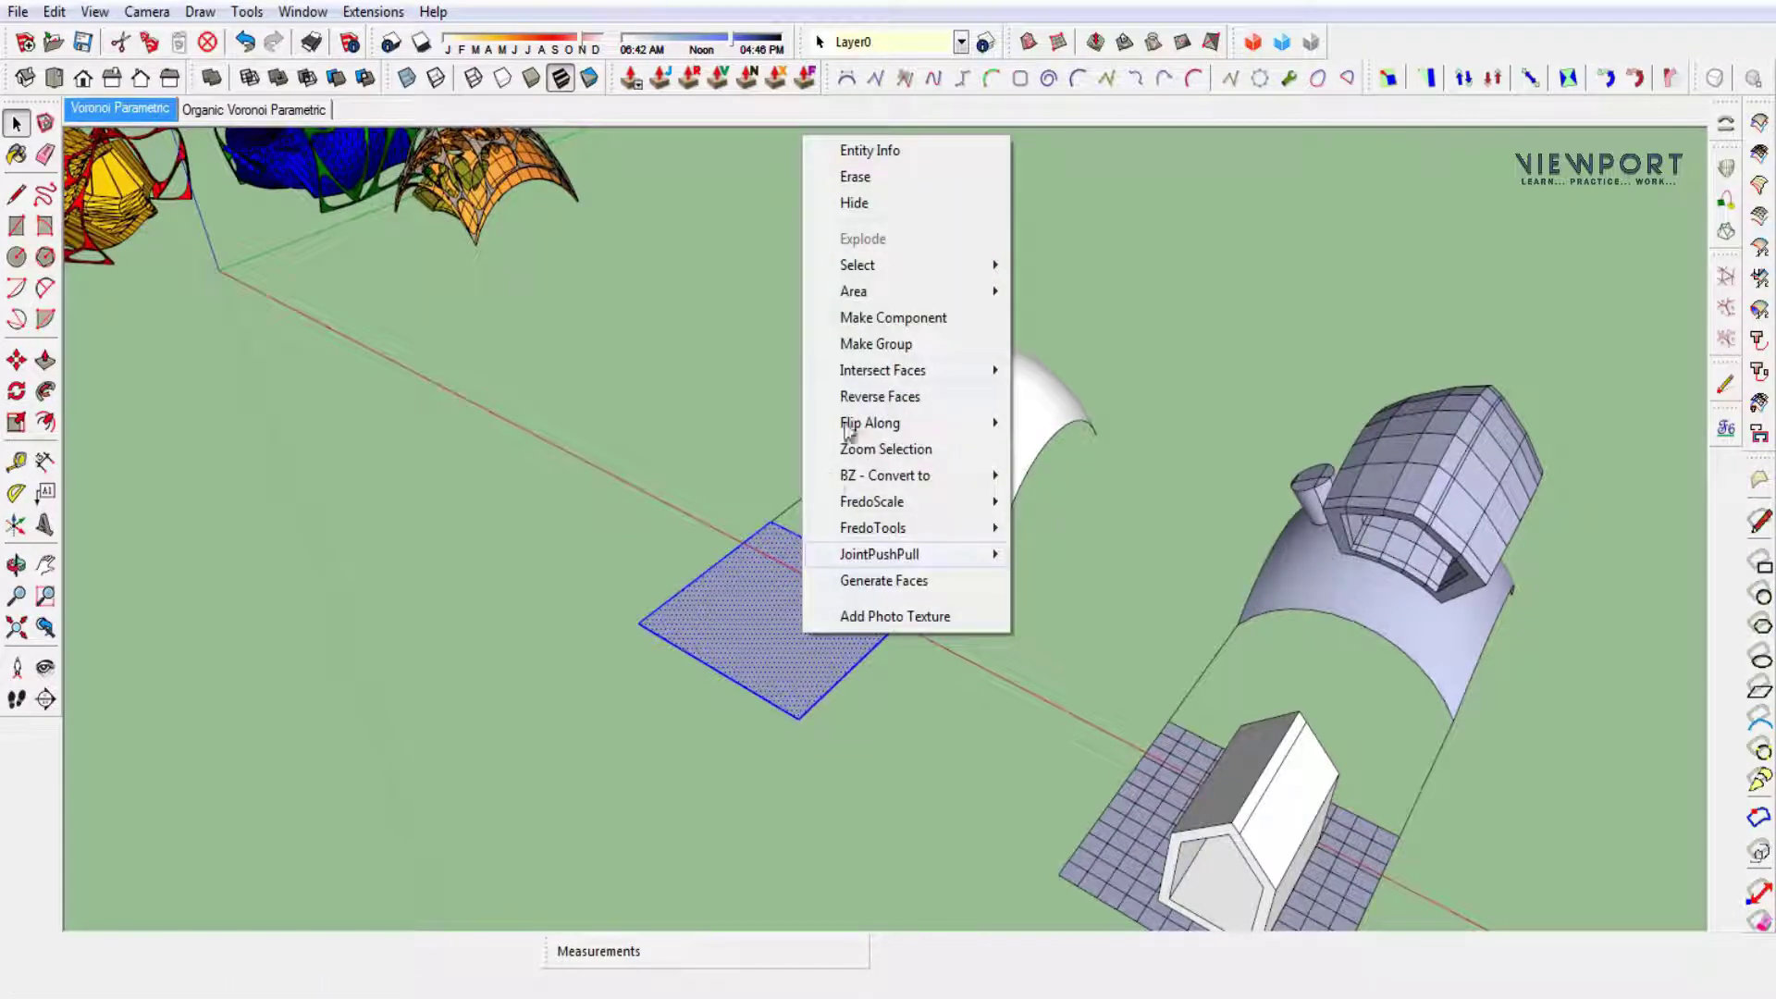
left_click(847, 344)
left_click(984, 593)
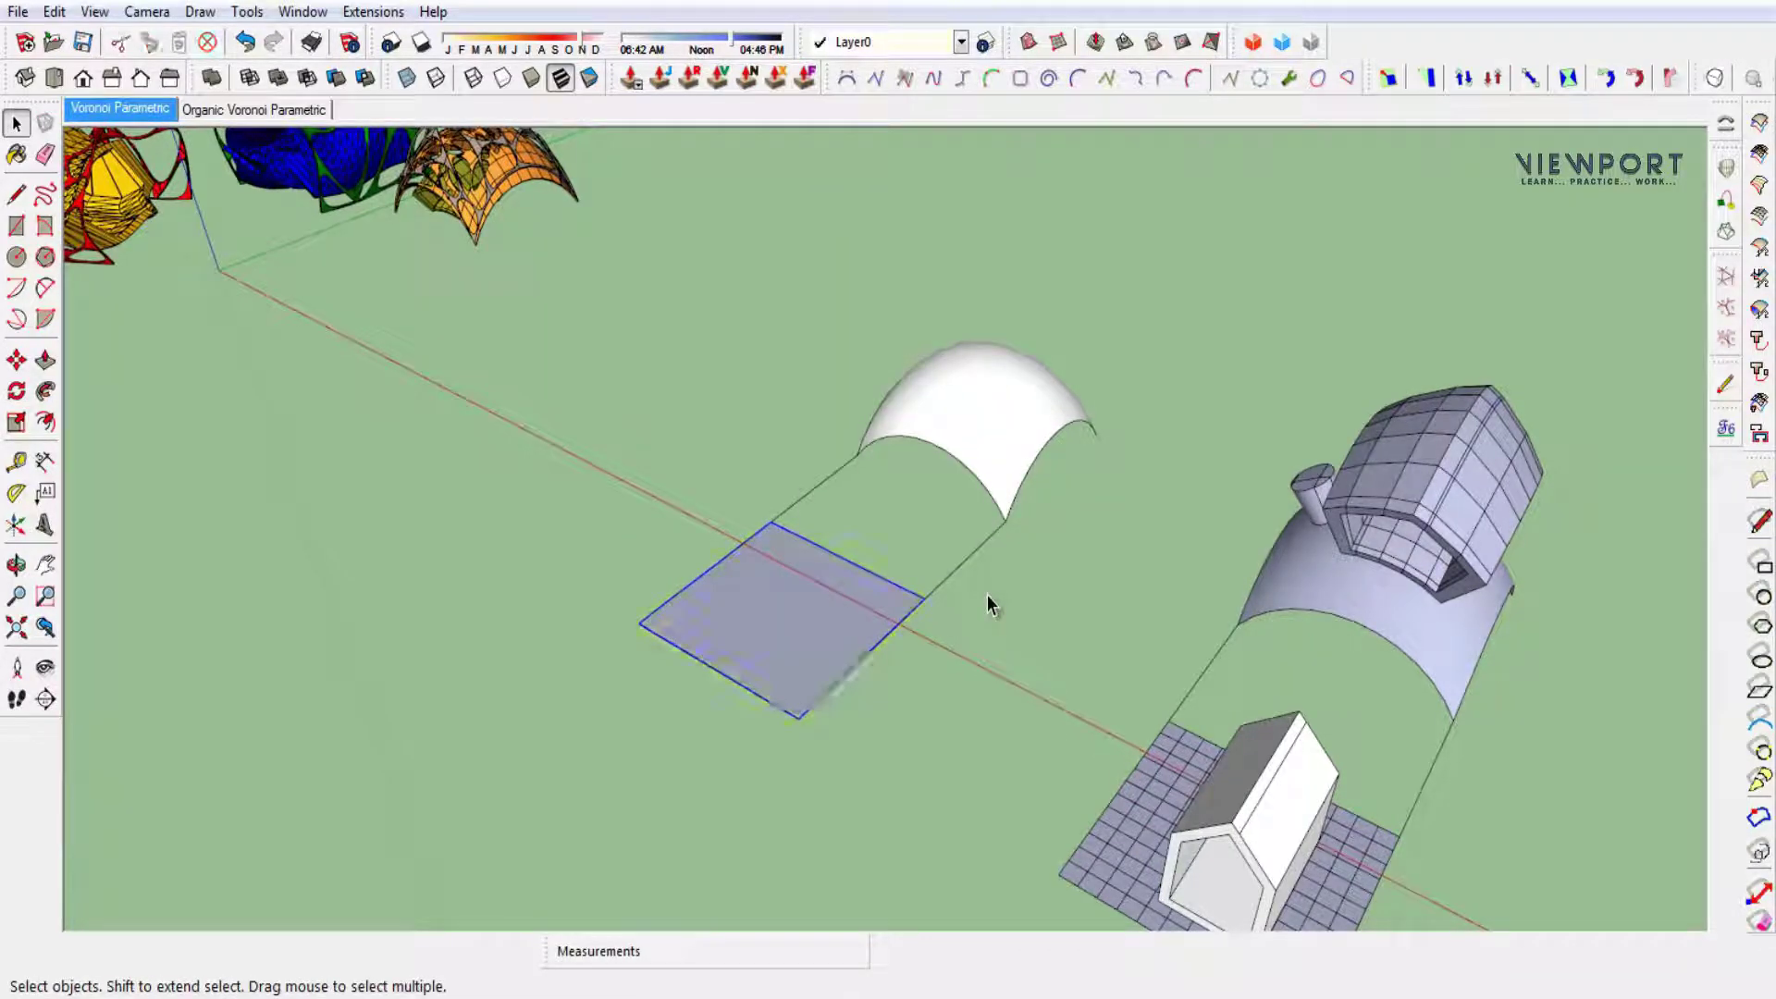
left_click(970, 566)
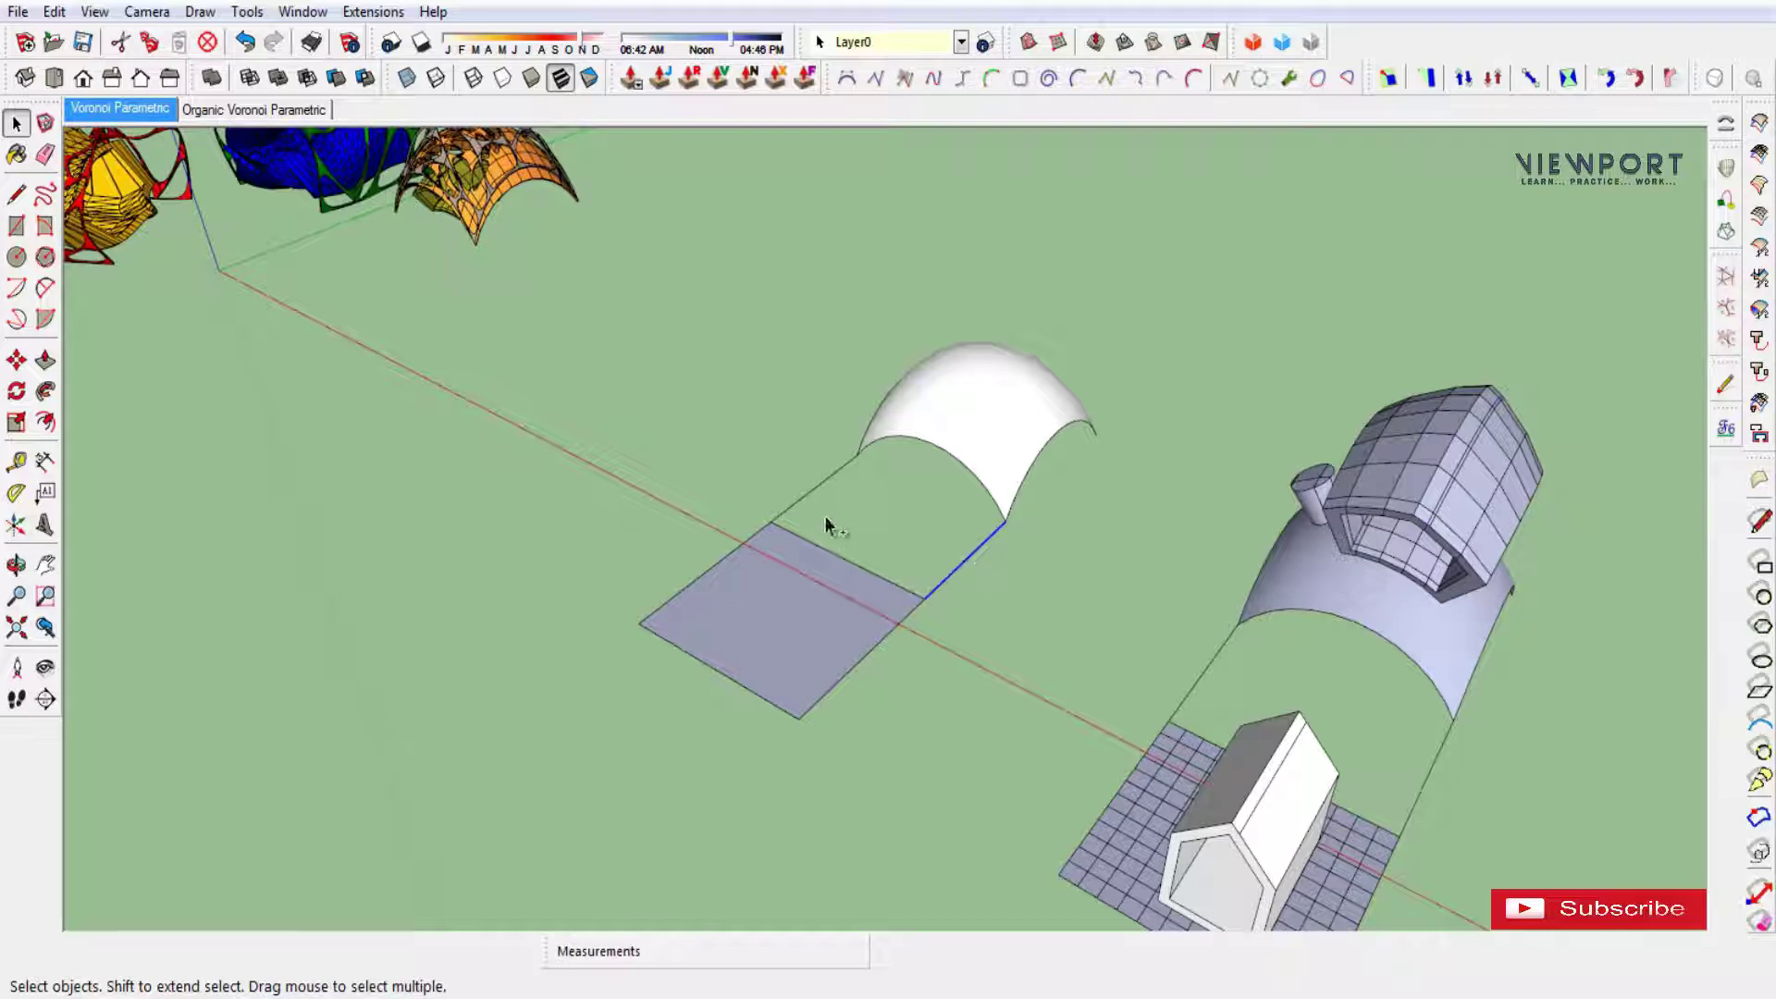
right_click(812, 486)
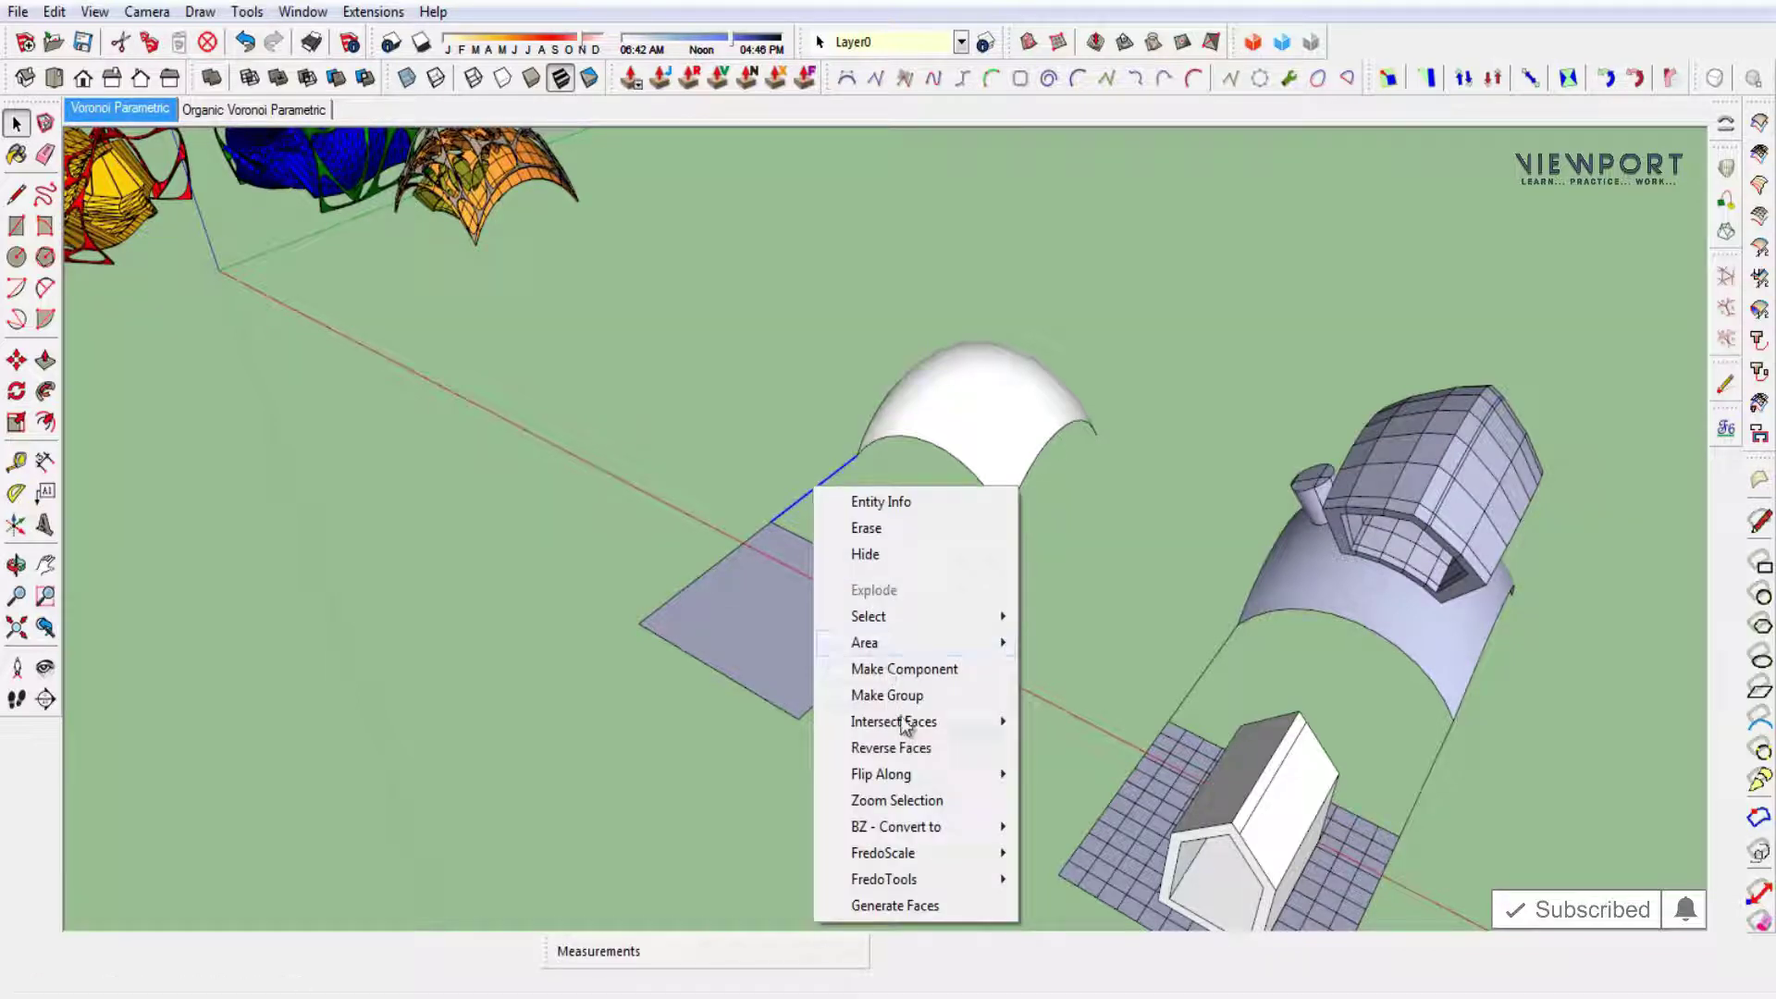
left_click(892, 698)
left_click(936, 740)
Combine the vault, strip and base groups into a single group.
left_click(997, 416)
left_click(1093, 612)
left_click(1021, 428)
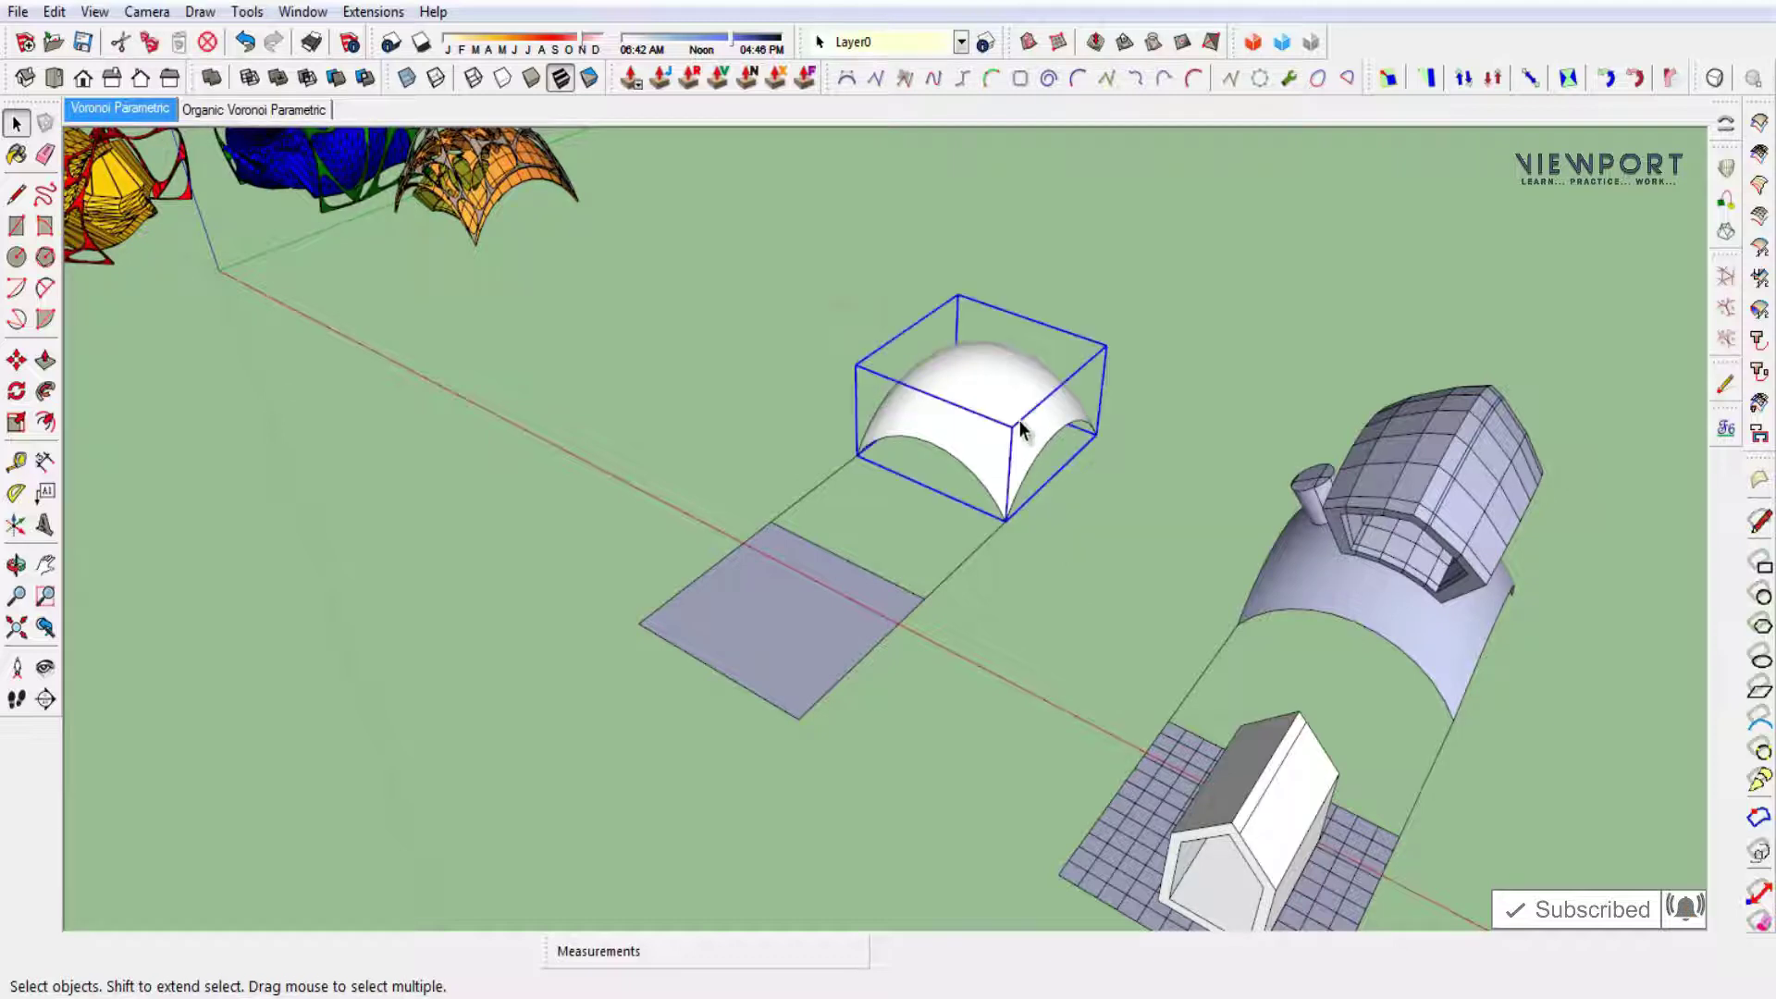
left_click(967, 560)
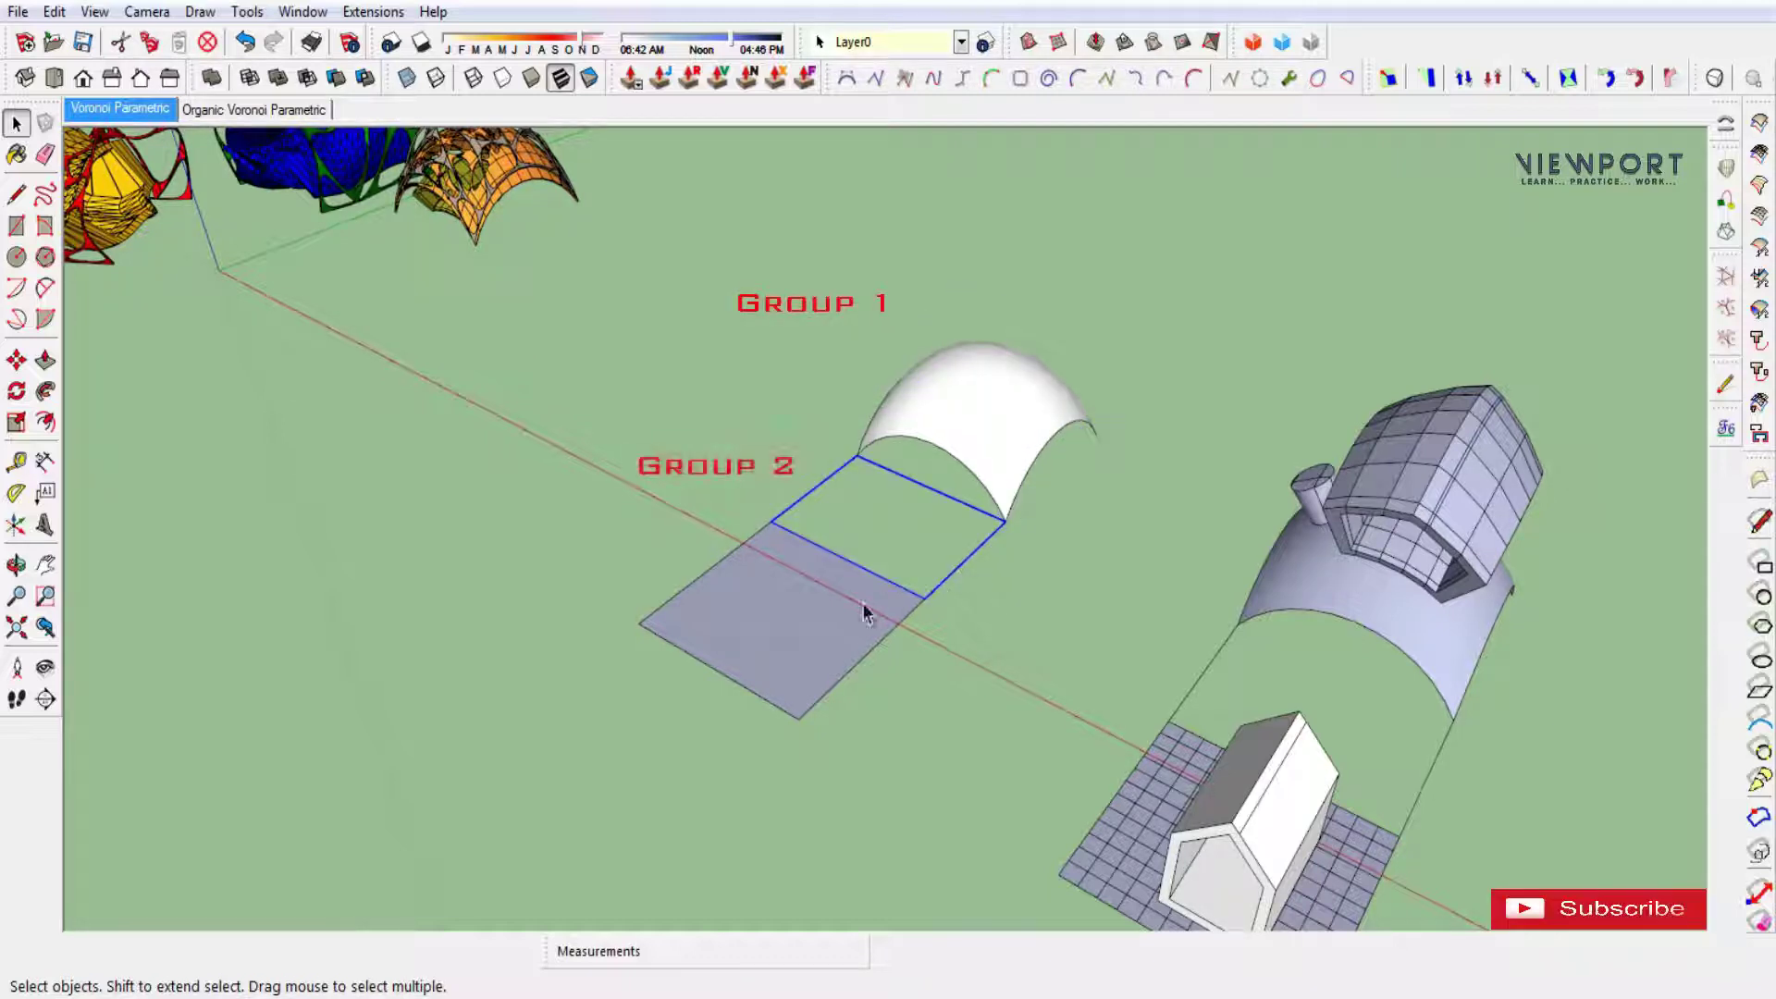
left_click(924, 703)
left_click(832, 642)
left_click(991, 453, "shift")
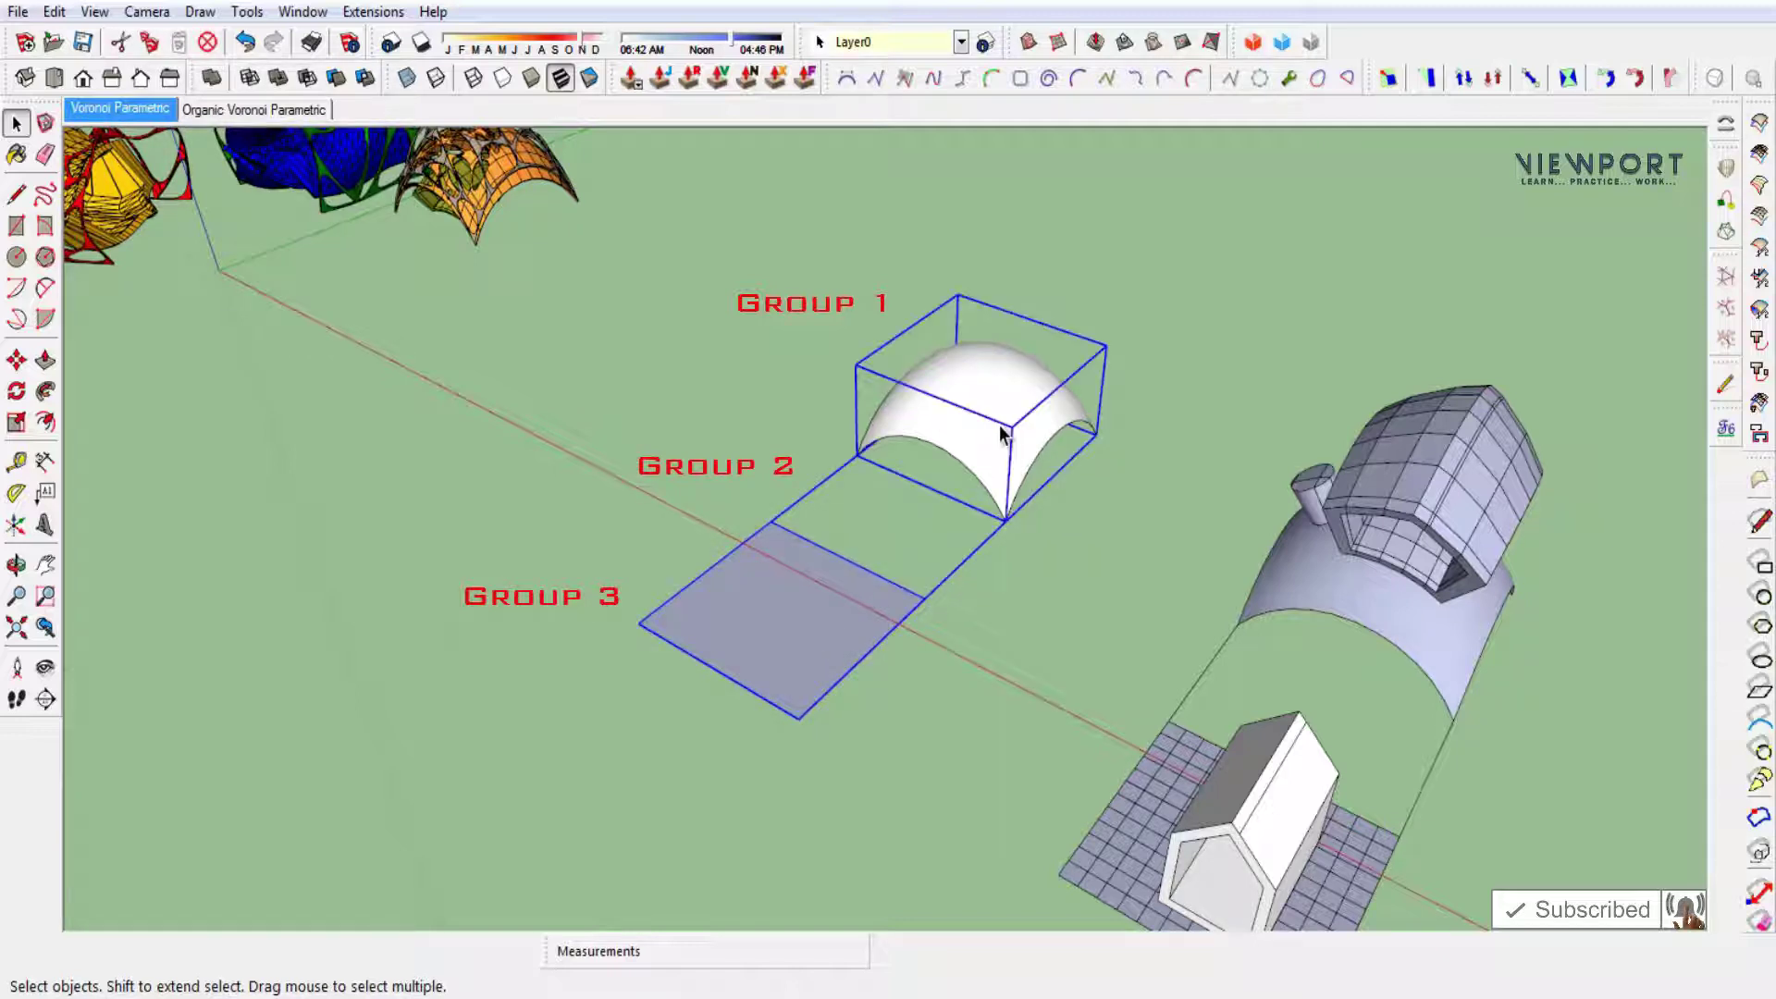
right_click(1001, 424)
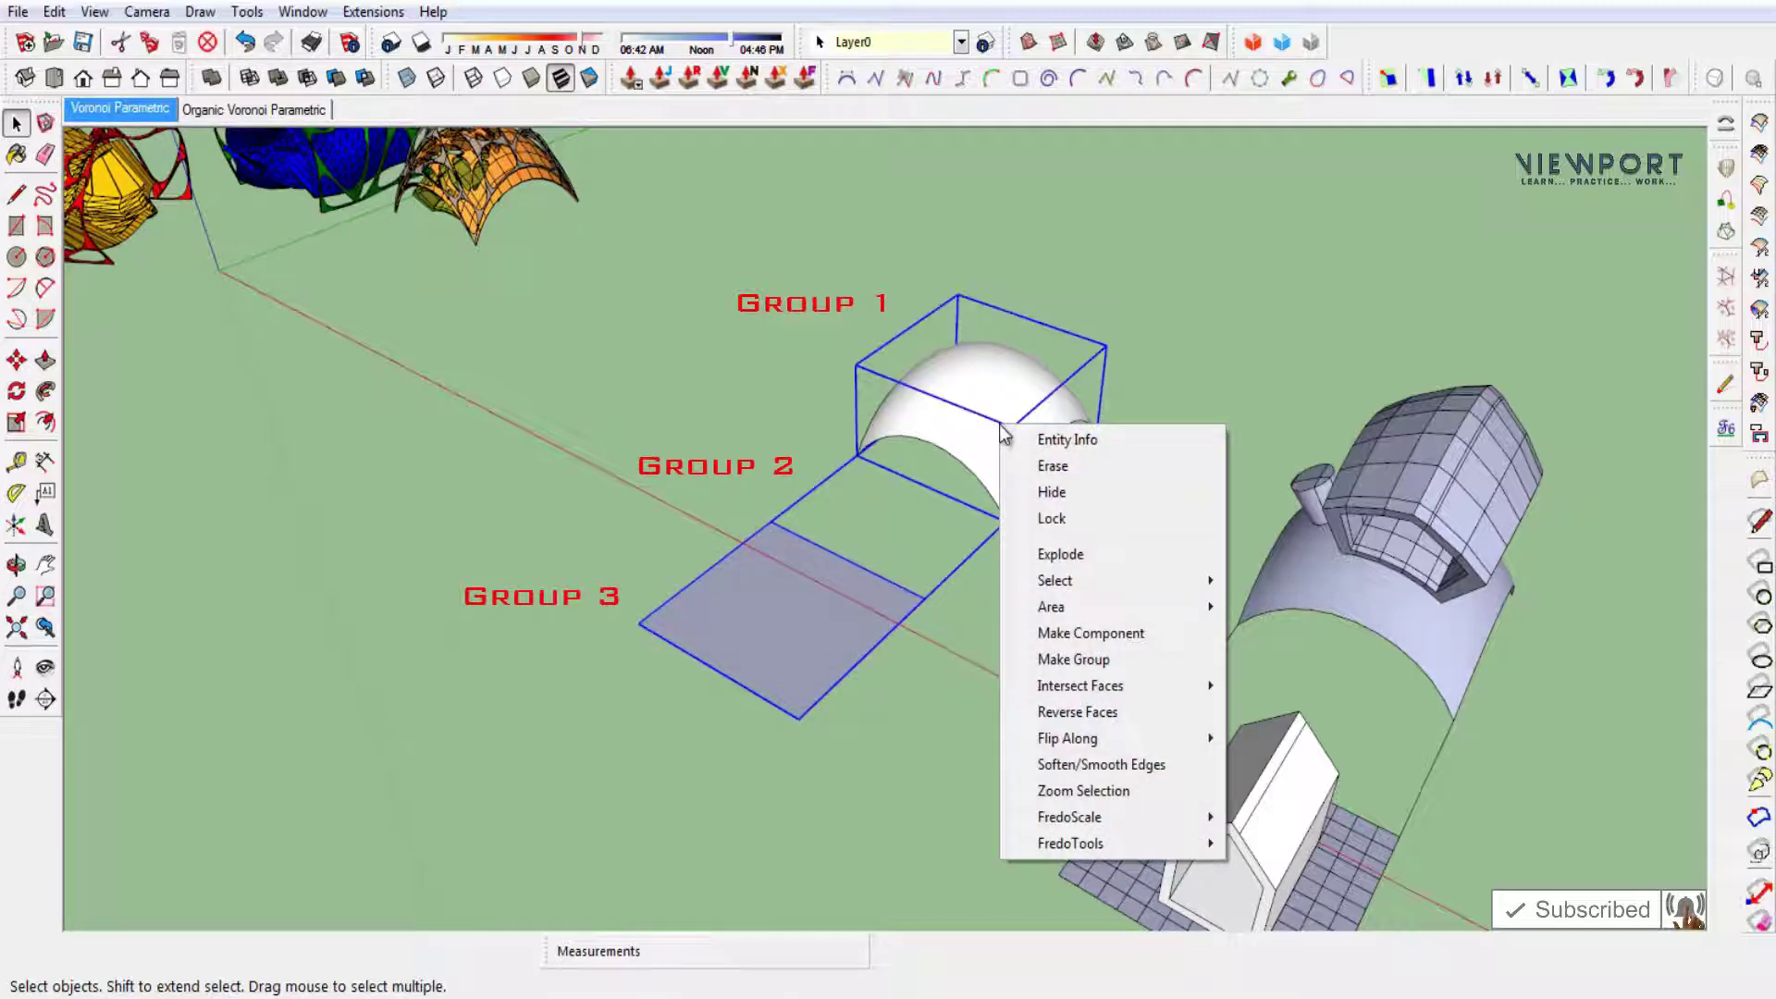
left_click(1073, 659)
left_click(1064, 663)
mouse_move(1054, 642)
middle_mouse_down()
mouse_move(960, 508)
mouse_move(1133, 636)
middle_mouse_up()
left_click(1133, 636)
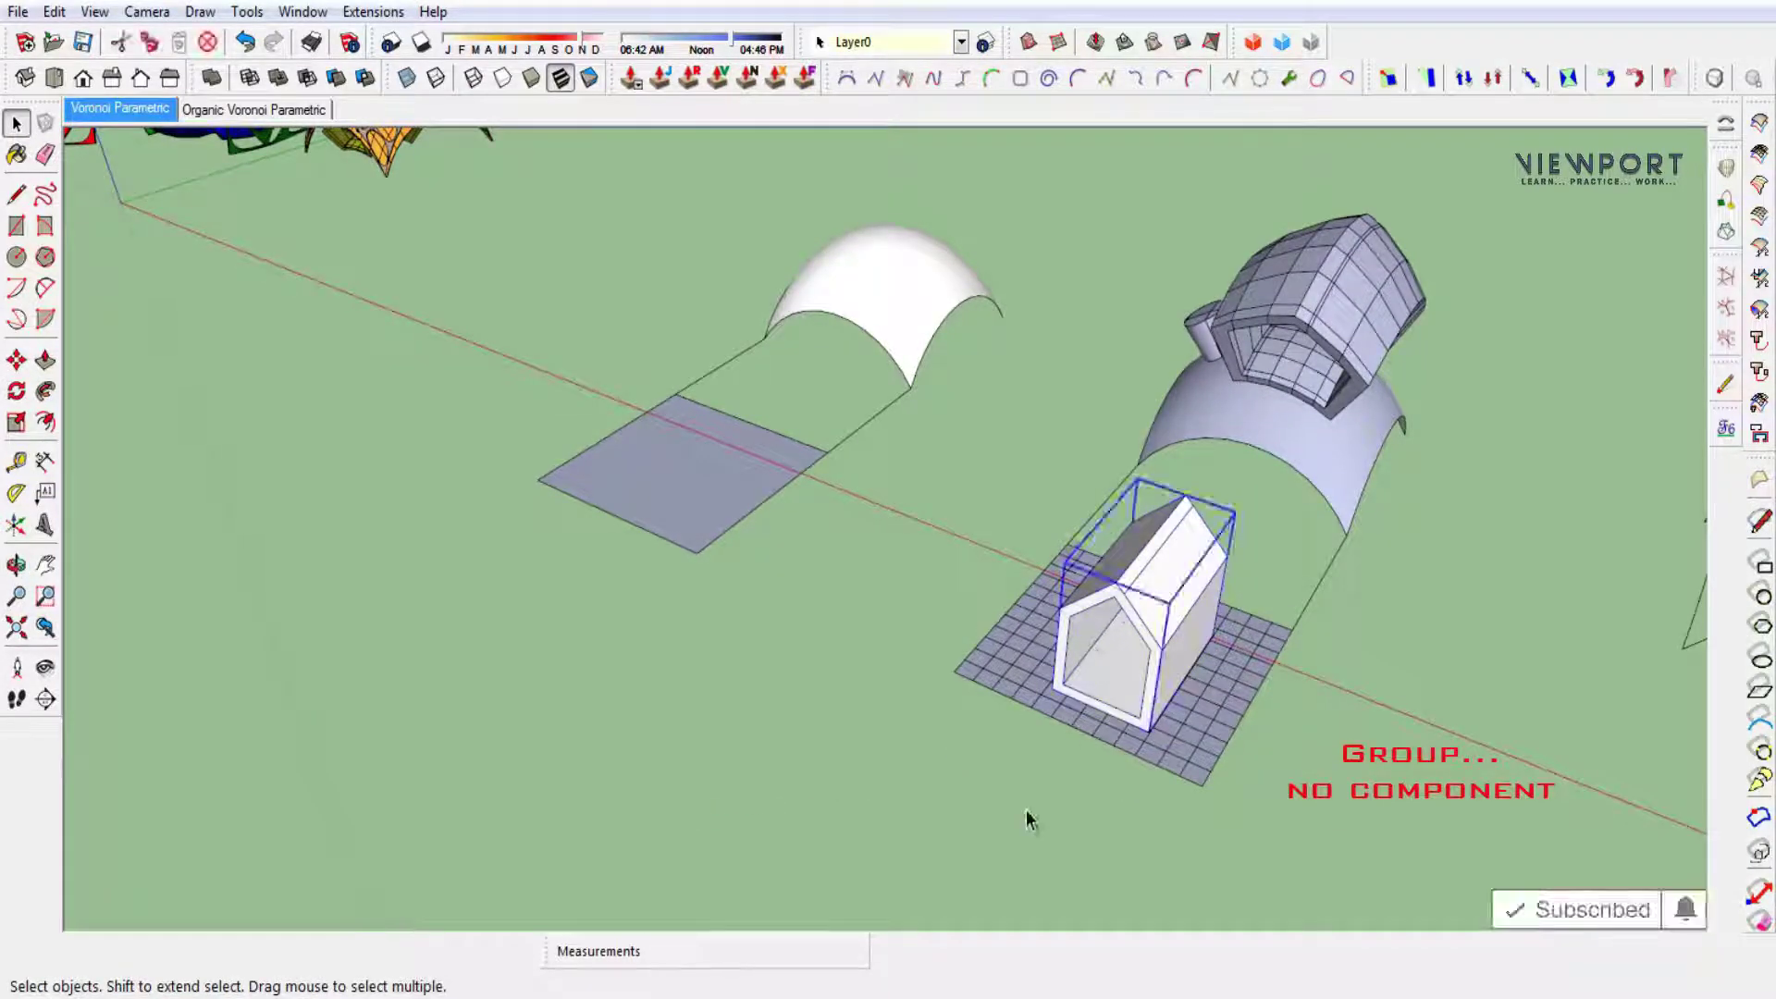
Copy the small house onto the new base face in front of the new vault.
key("m")
left_click(1010, 836)
key("ctrl")
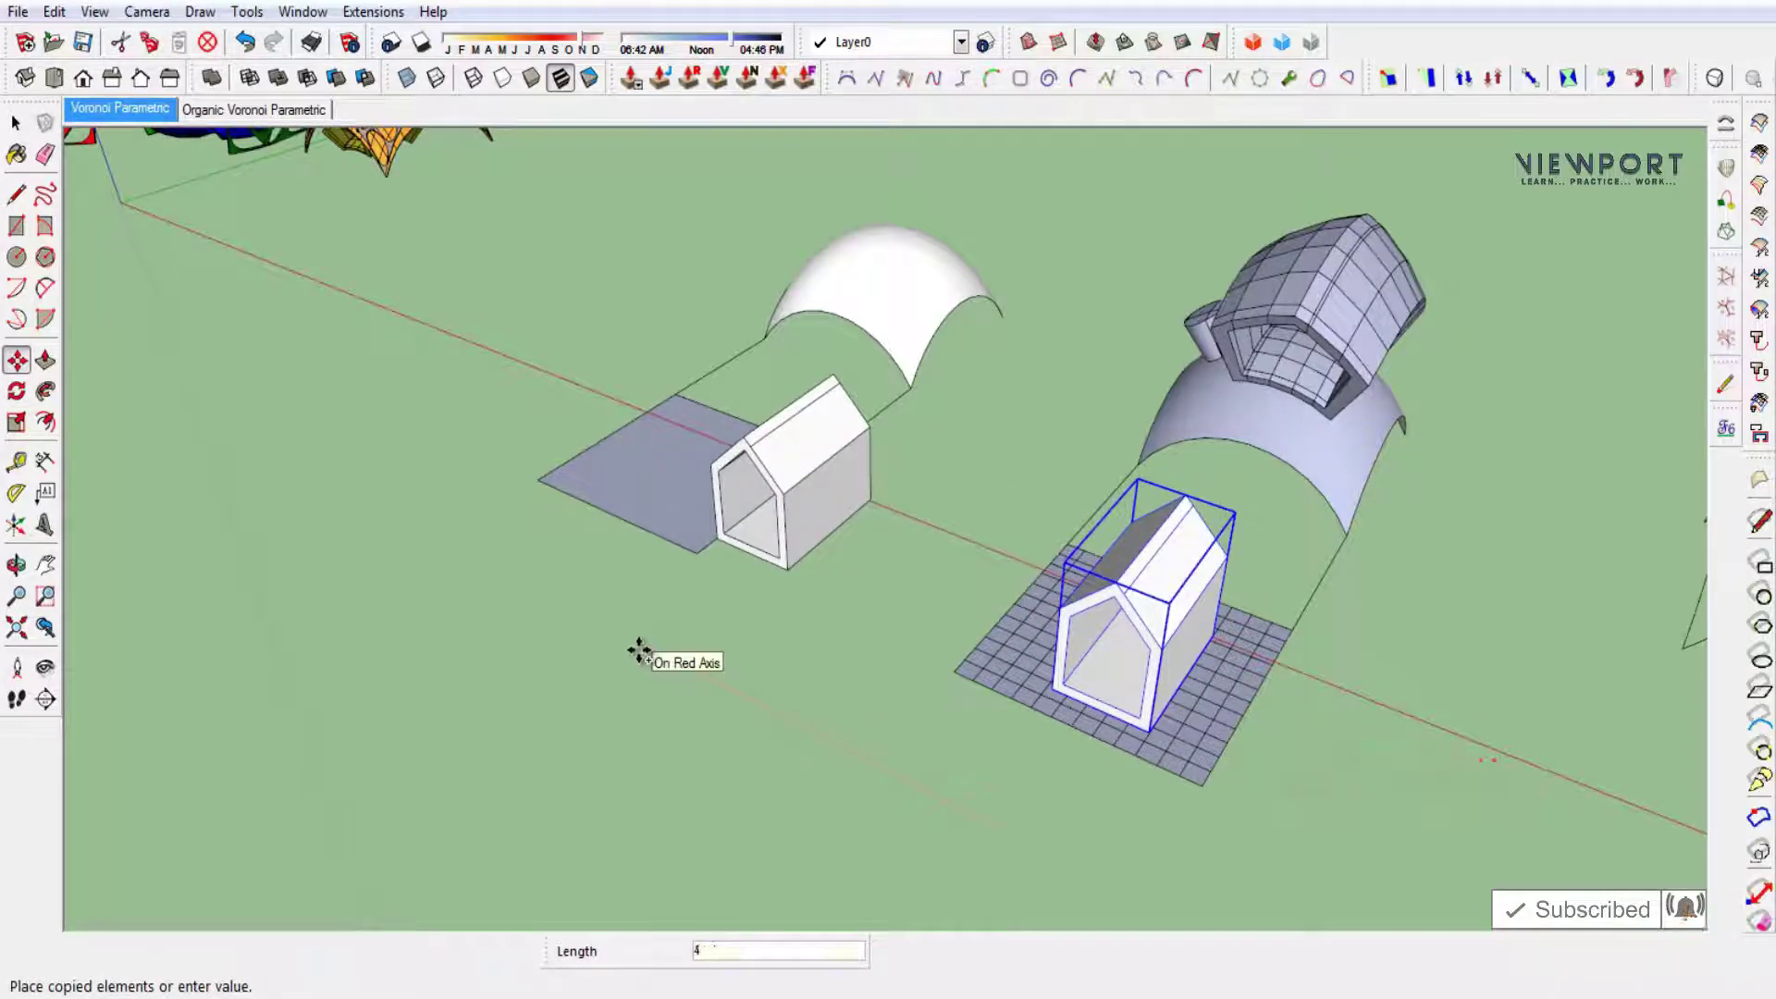
key("Return")
key("space")
left_click(675, 680)
key("o")
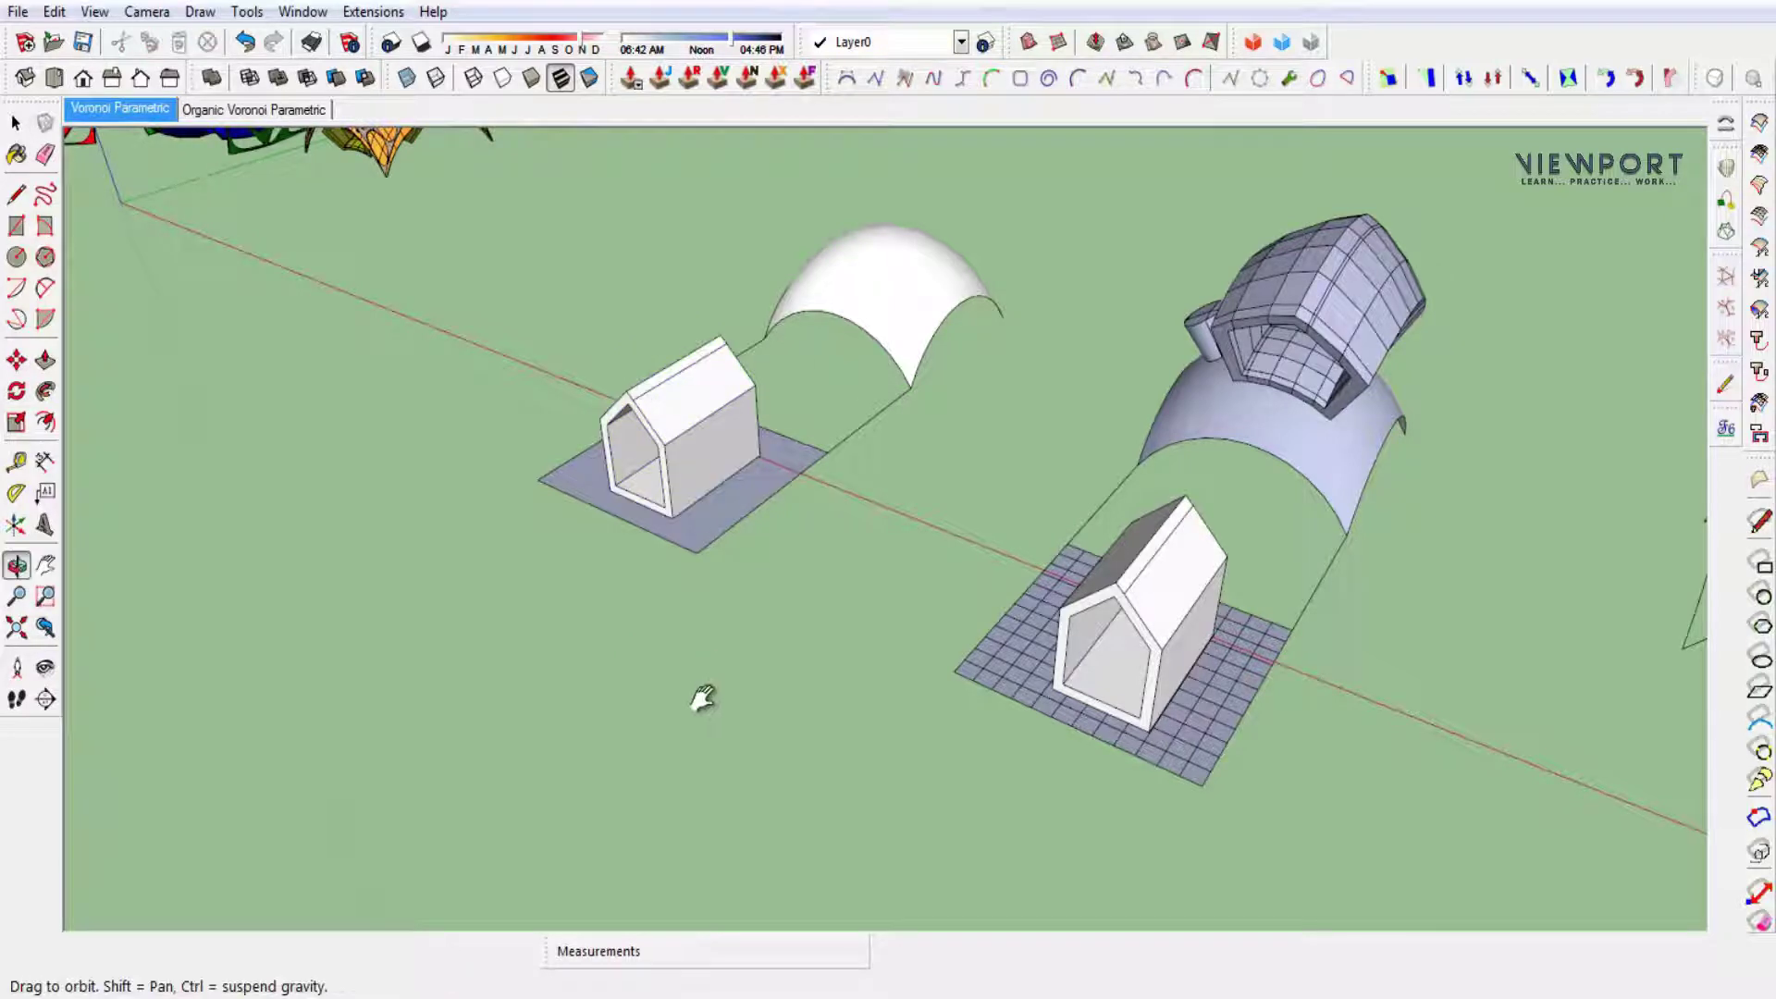
left_click_drag(702, 698, 646, 844)
key("space")
Select the house inside the left house-and-vault group and show the Extensions list.
left_click(672, 650)
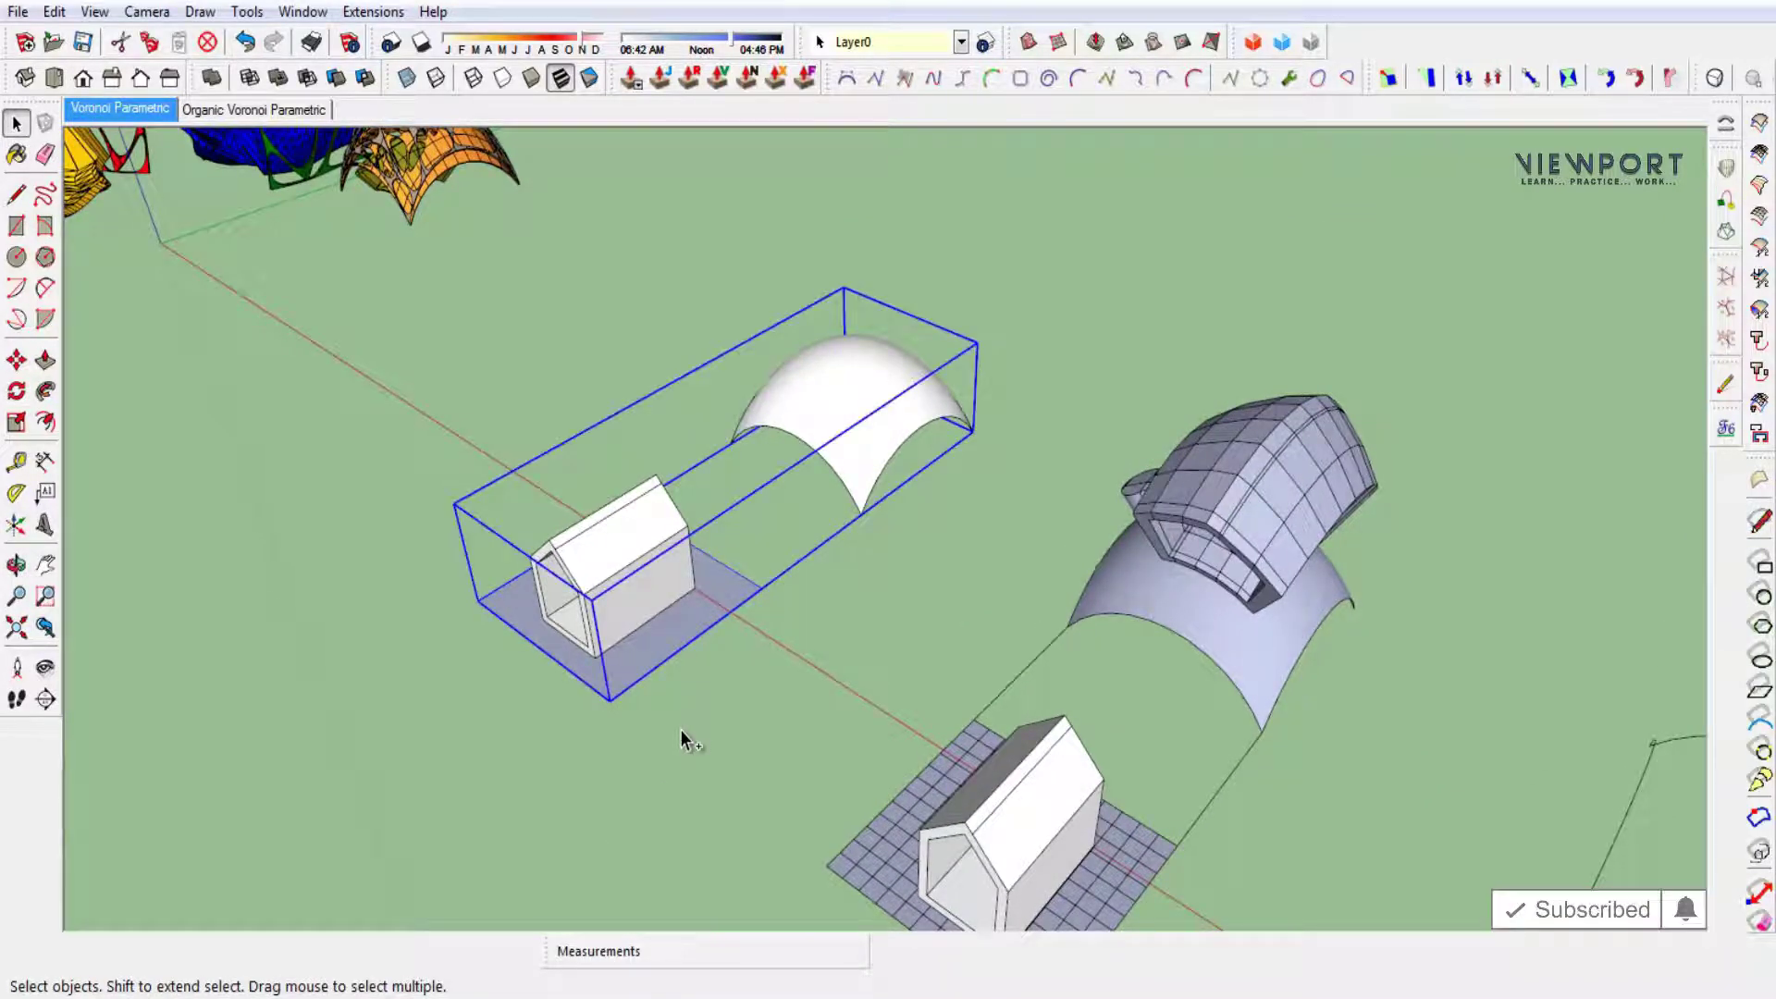
double_click(618, 539)
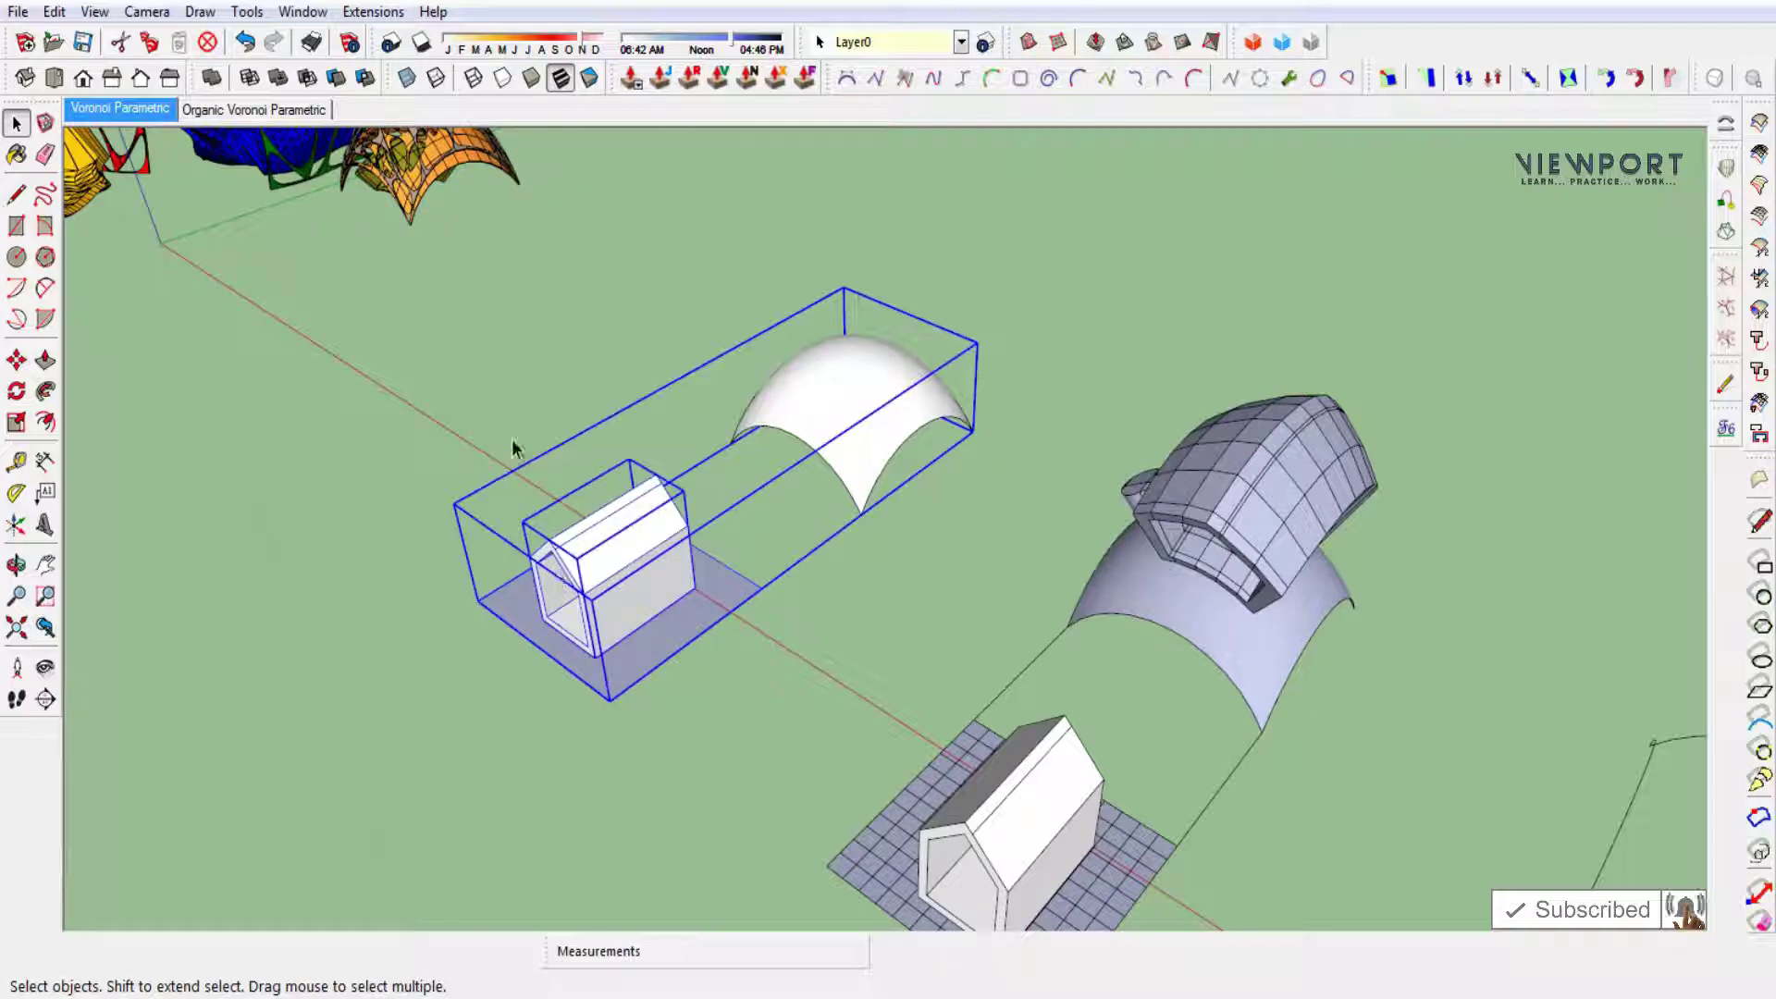
left_click(392, 13)
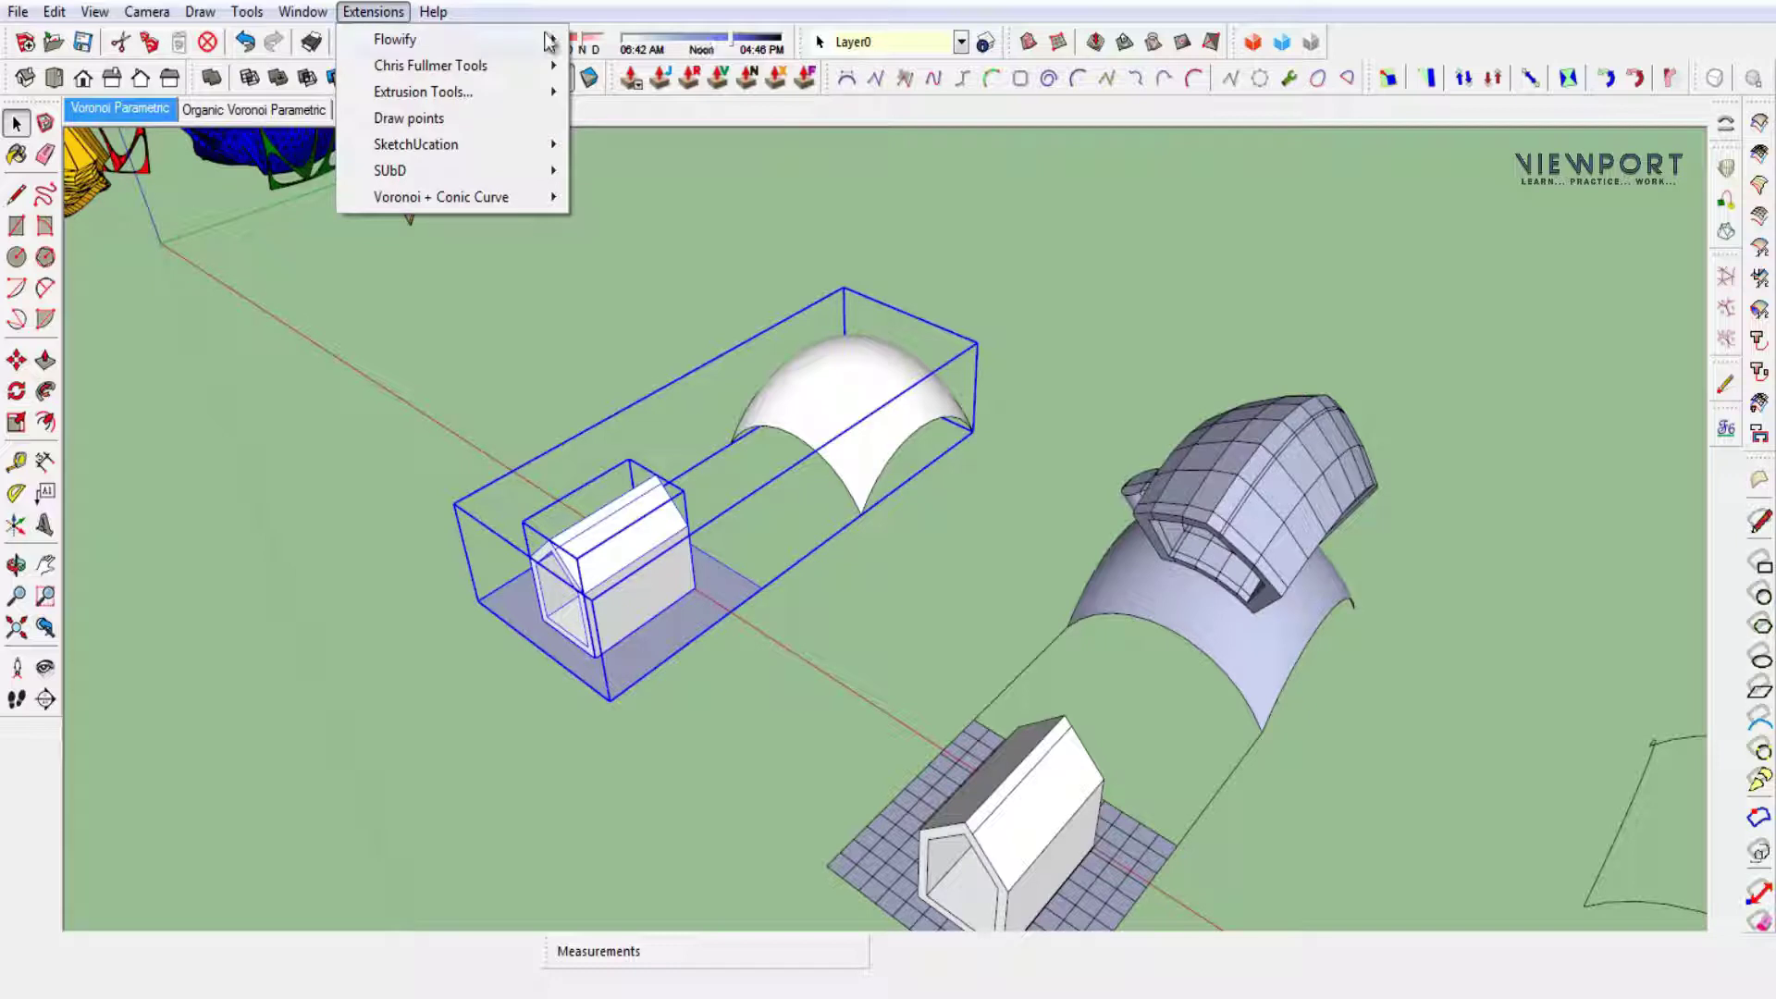
Run Flowify on the selected group and inspect the result from below and above.
left_click(658, 48)
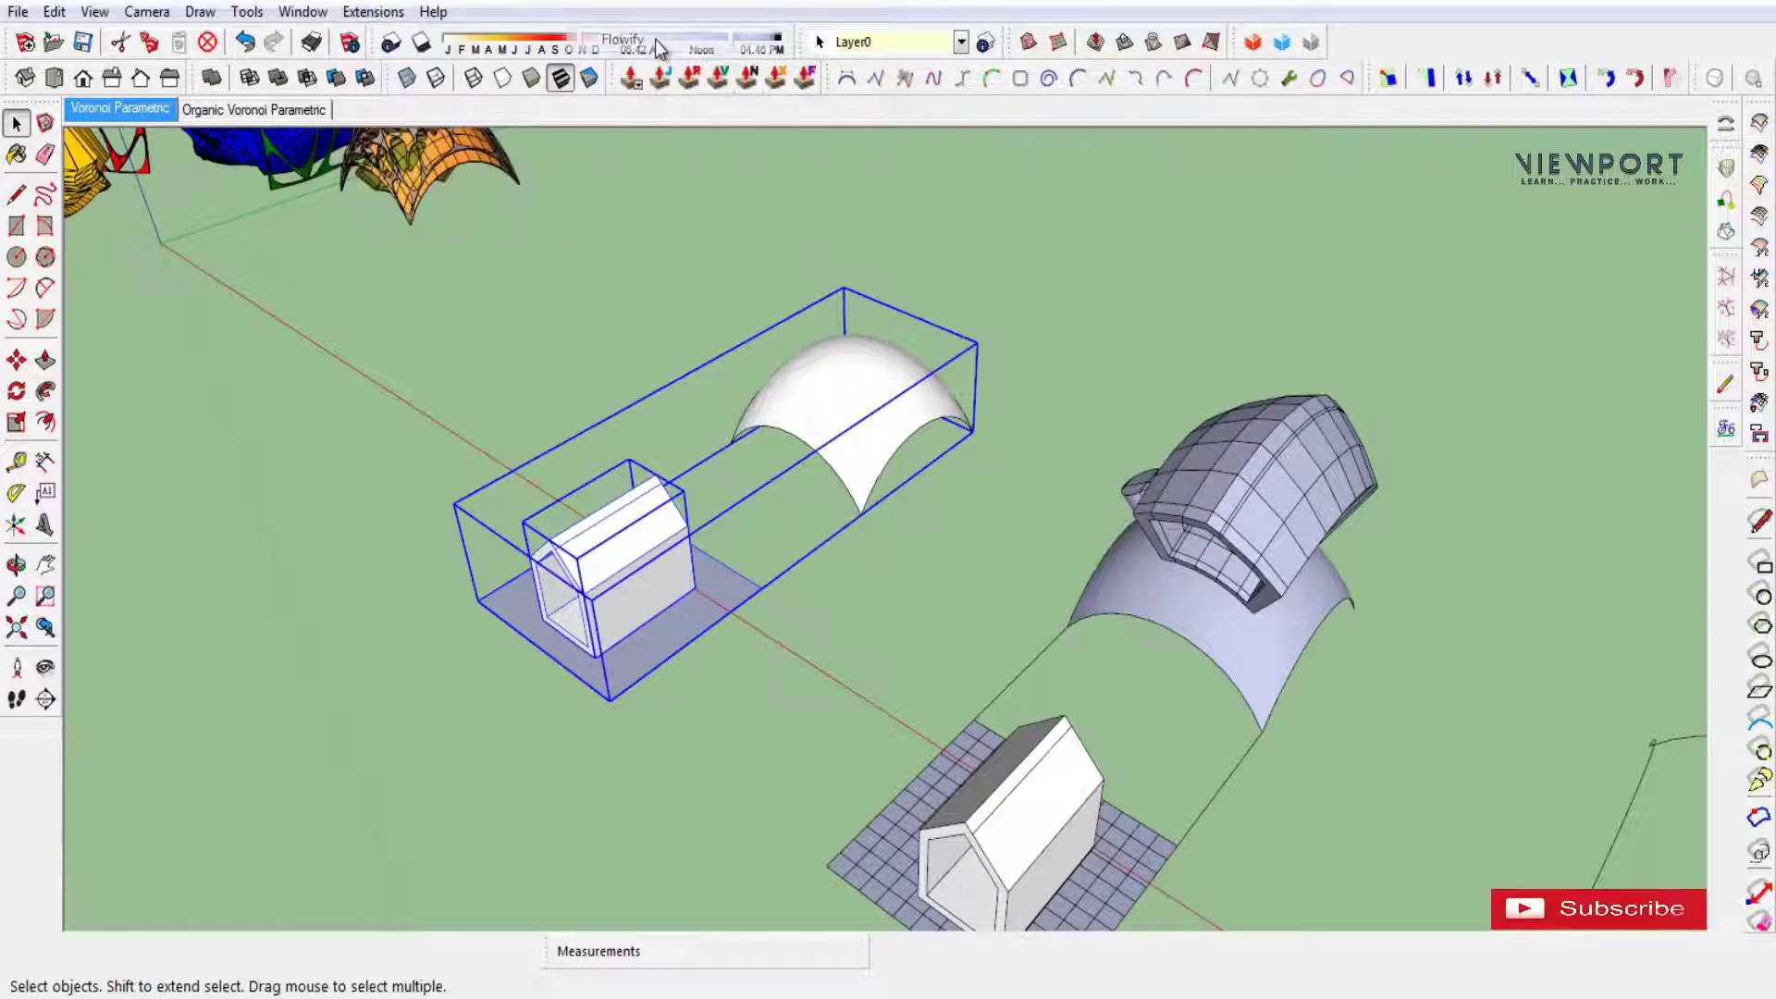
left_click(831, 634)
middle_click_drag(837, 634, 1396, 349)
scroll(801, 474, "up", 2)
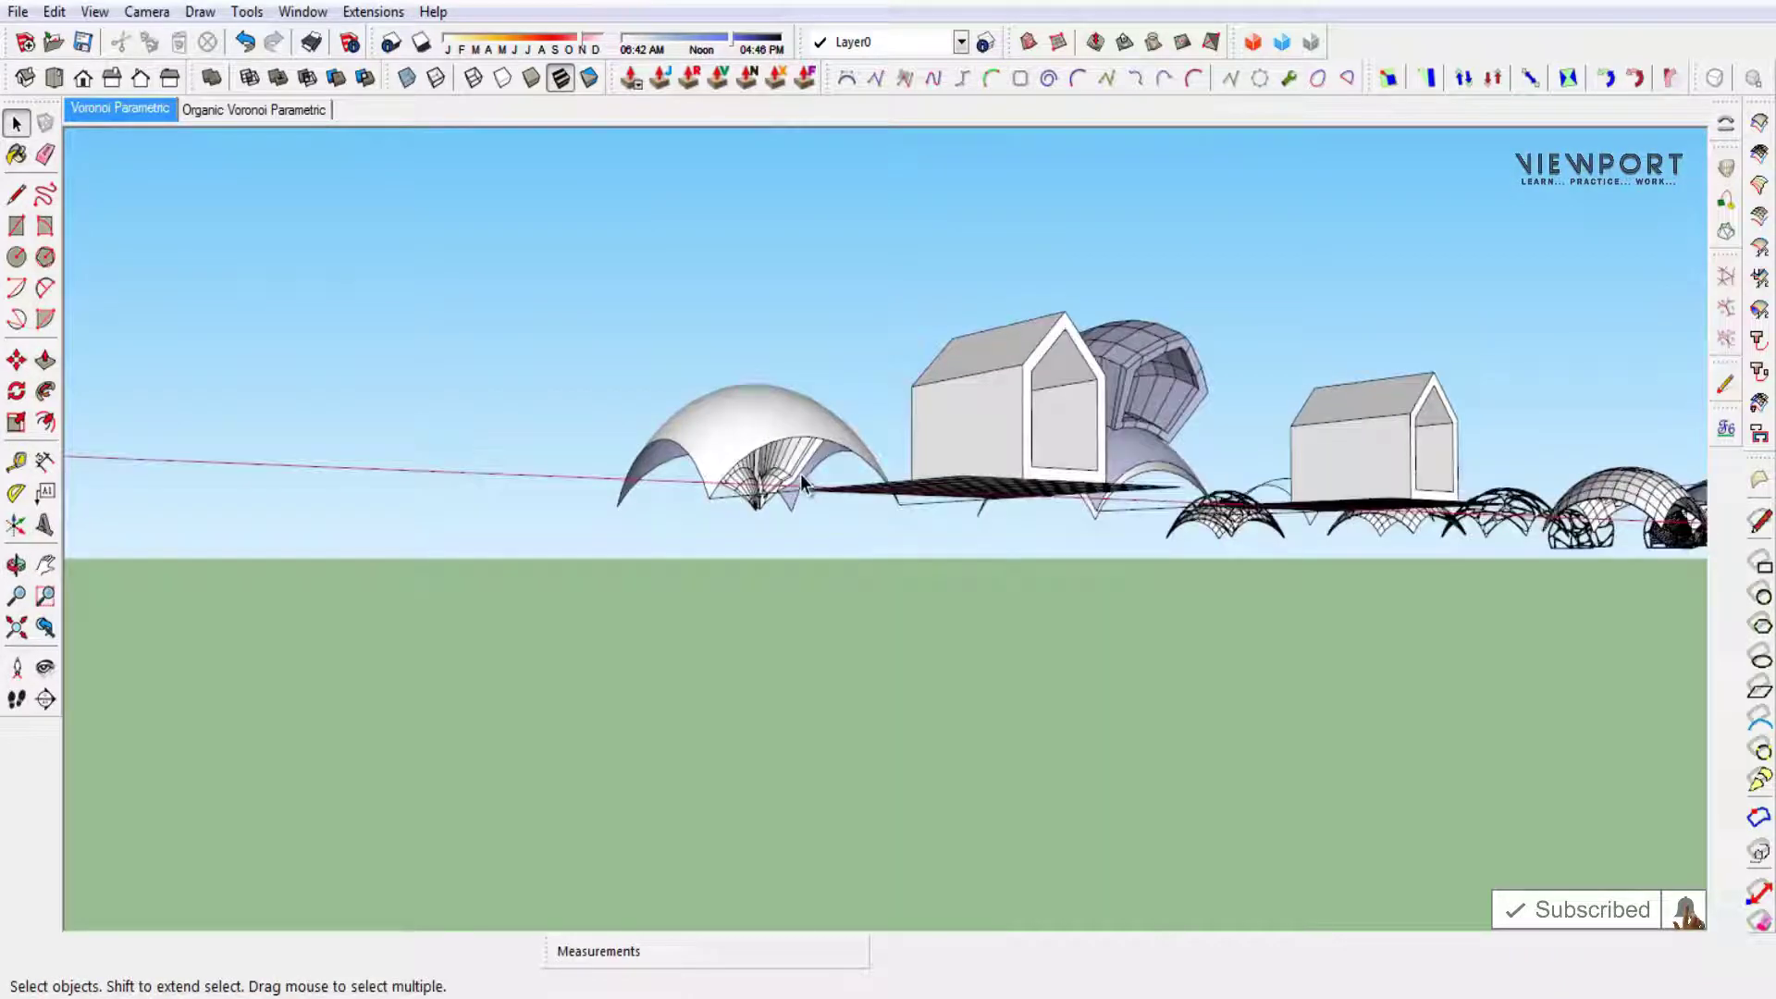
scroll(801, 474, "up", 3)
scroll(786, 518, "up", 3)
mouse_move(786, 530)
middle_mouse_down()
mouse_move(713, 428)
mouse_move(646, 385)
mouse_move(522, 373)
mouse_move(448, 595)
middle_mouse_up()
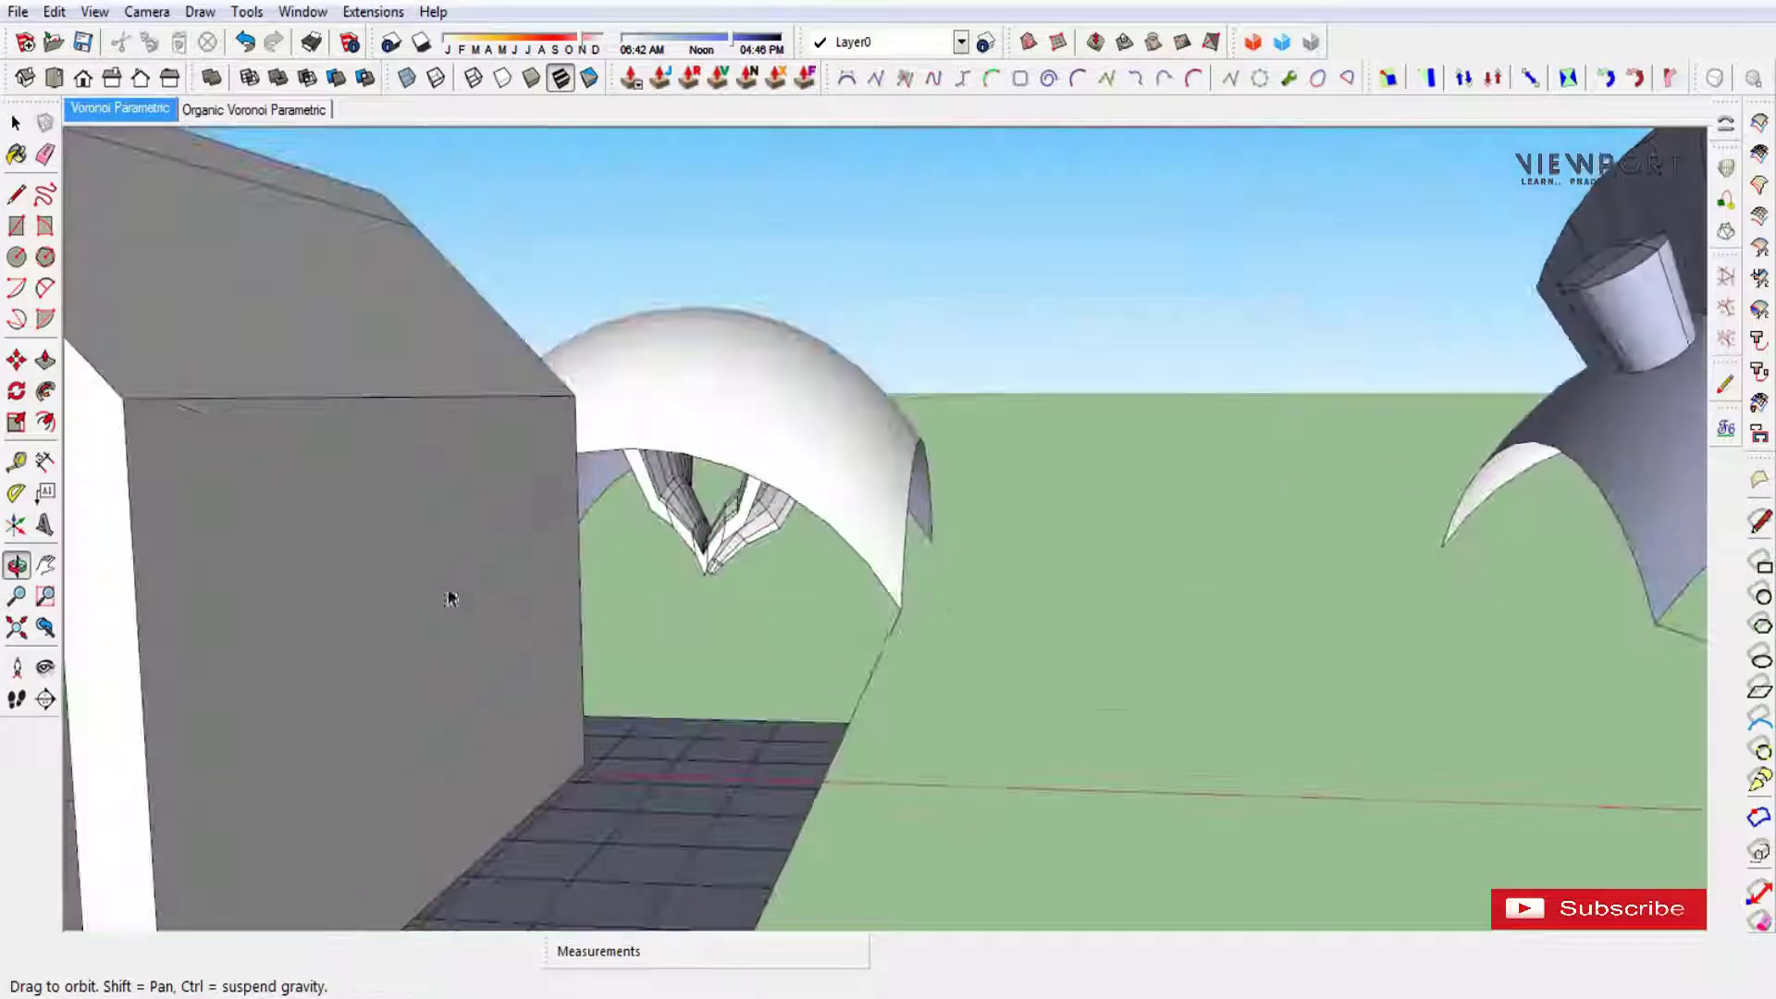
scroll(599, 525, "down", 3)
scroll(600, 525, "down", 3)
mouse_move(924, 595)
middle_mouse_down()
mouse_move(721, 702)
mouse_move(769, 555)
mouse_move(623, 562)
mouse_move(547, 278)
mouse_move(591, 166)
mouse_move(515, 674)
middle_mouse_up()
scroll(771, 573, "down", 2)
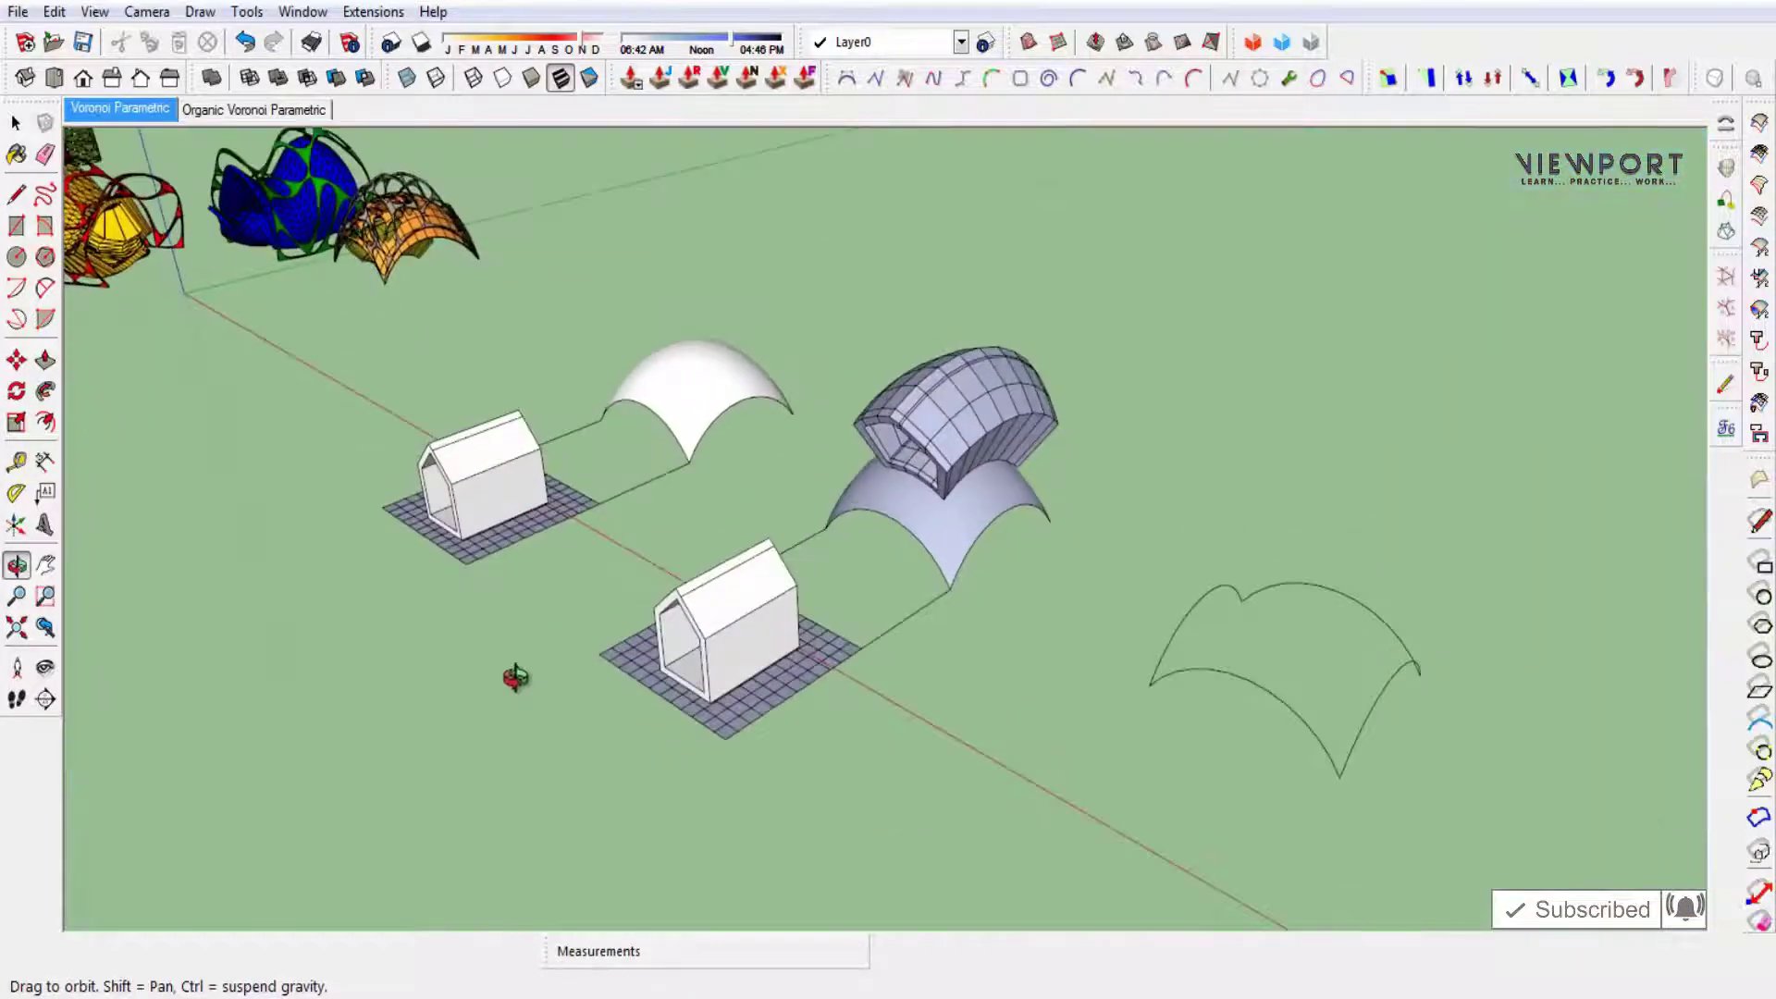
Flip the right arch outline upside down with a -1 vertical scale, then reselect it.
mouse_move(924, 733)
middle_mouse_down()
mouse_move(753, 674)
mouse_move(973, 770)
mouse_move(801, 682)
middle_mouse_up()
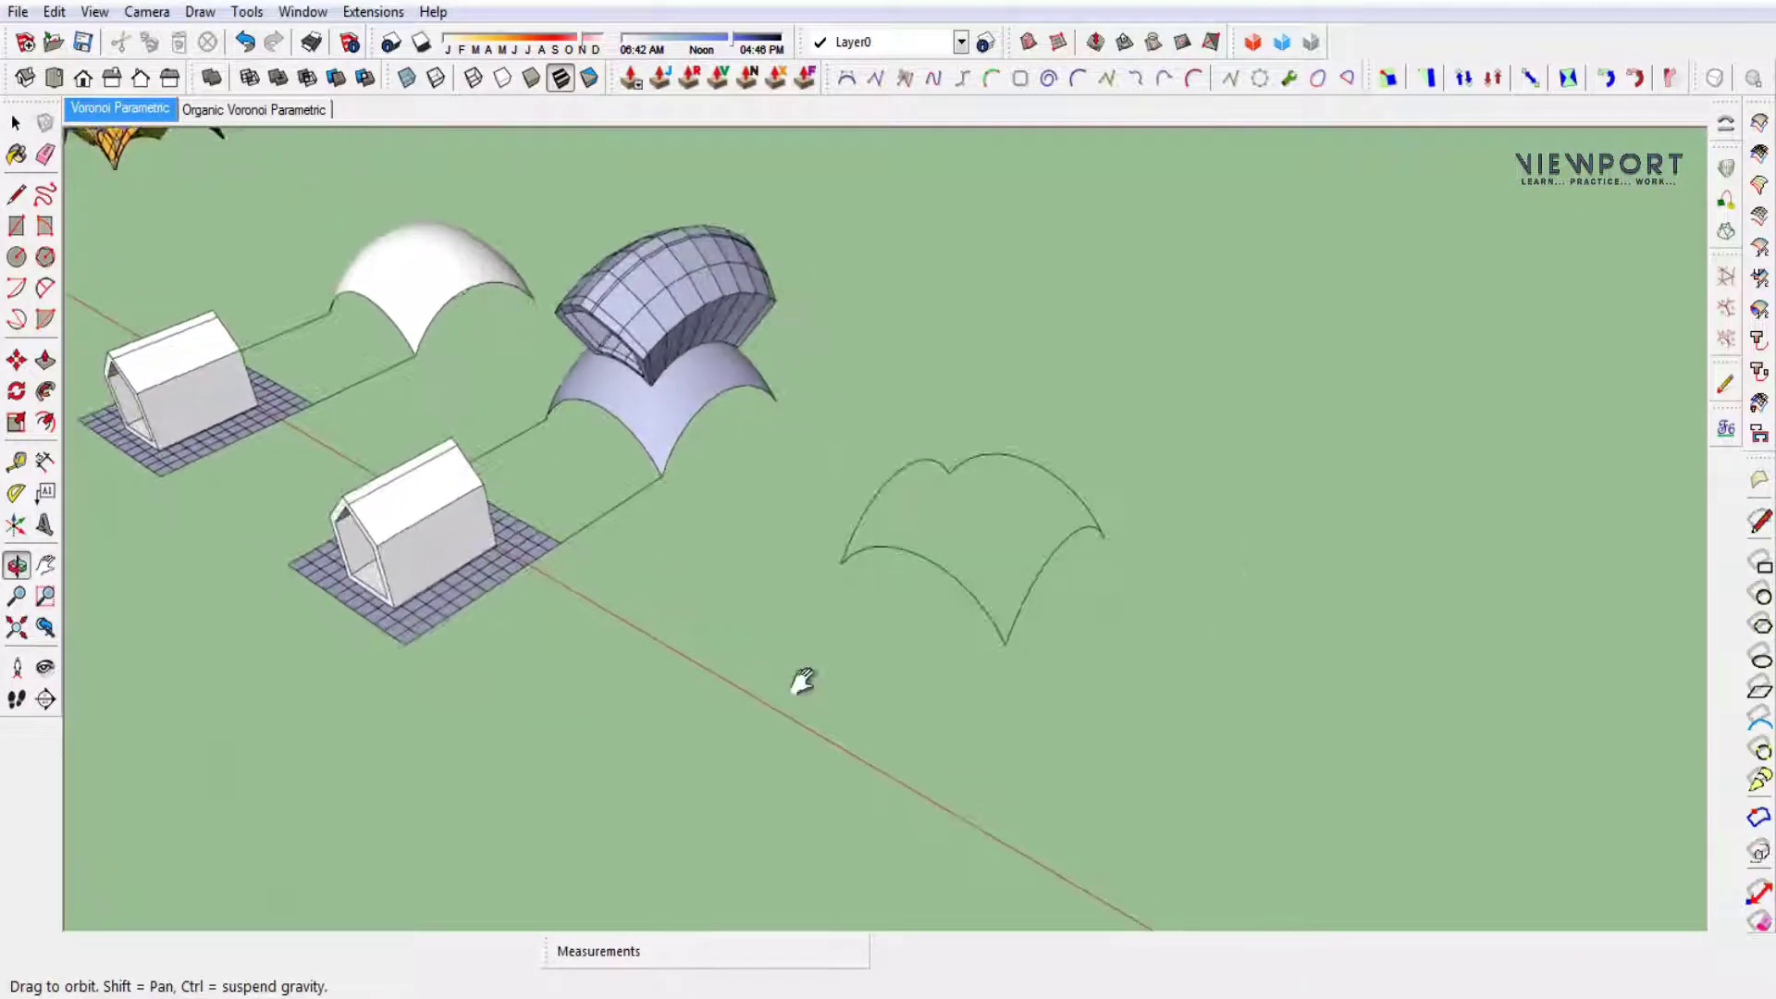
mouse_move(922, 638)
middle_mouse_down()
mouse_move(999, 675)
mouse_move(1248, 682)
mouse_move(1265, 666)
middle_mouse_up()
left_click_drag(1467, 770, 1121, 410)
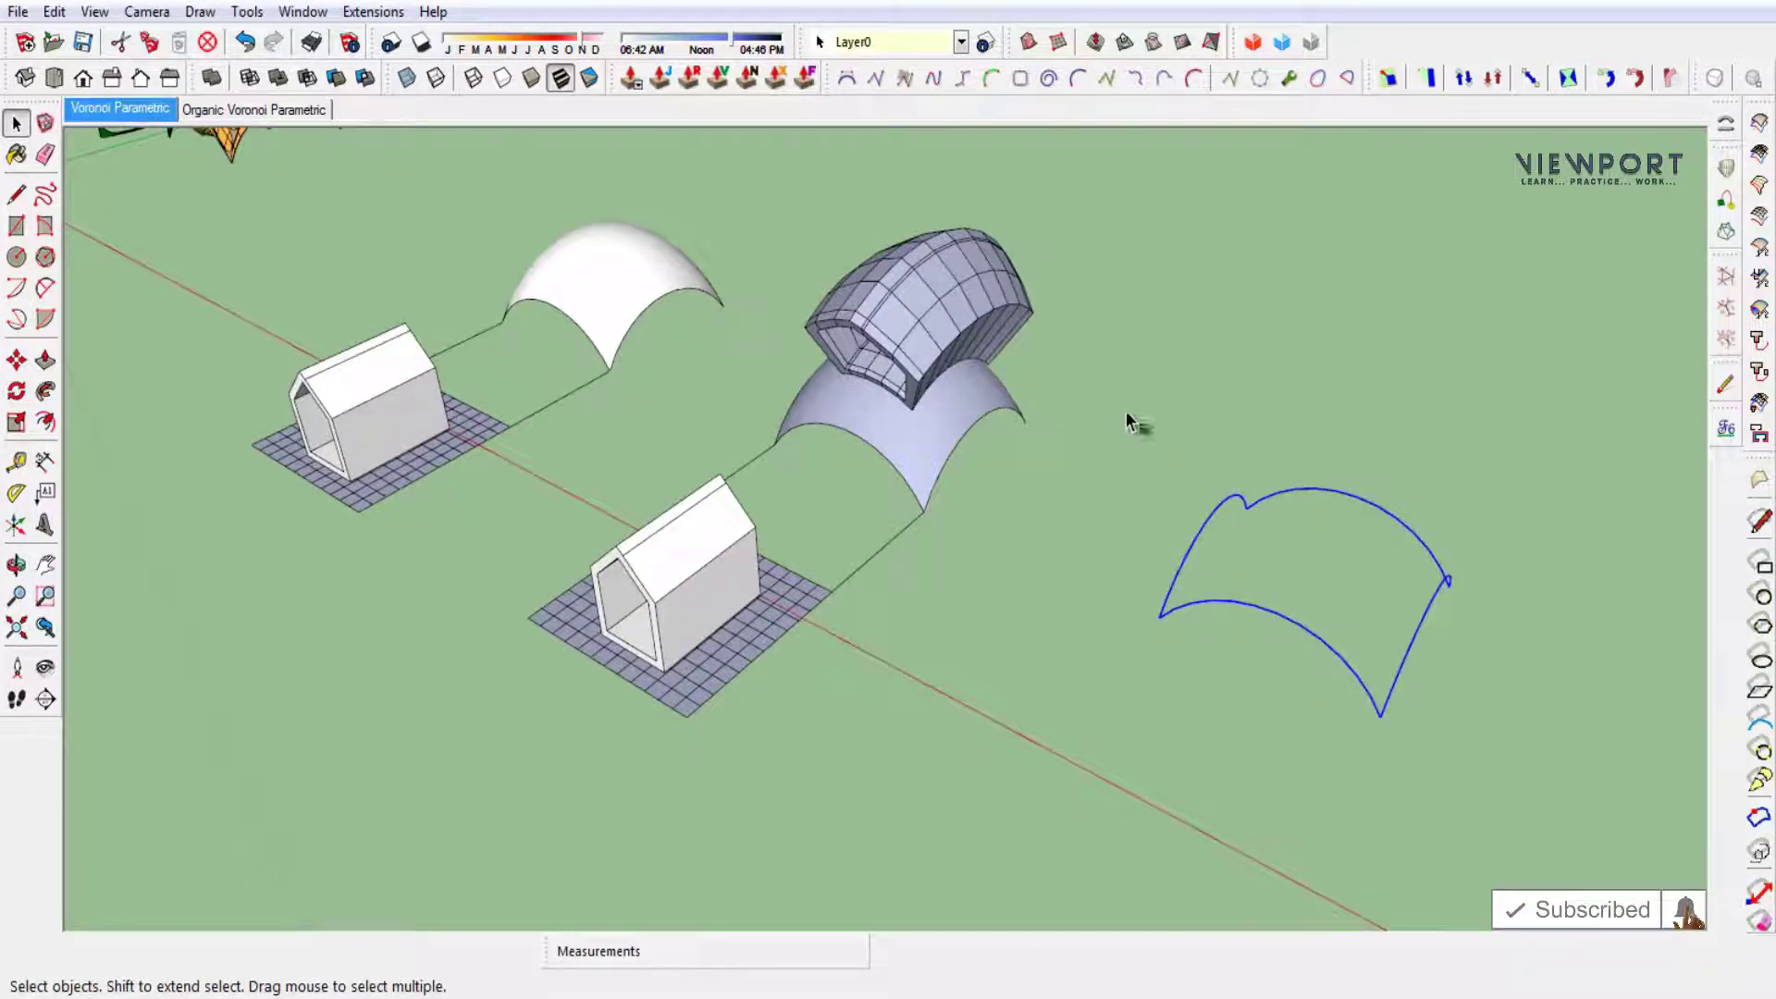
key("s")
left_click_drag(1319, 548, 1282, 717)
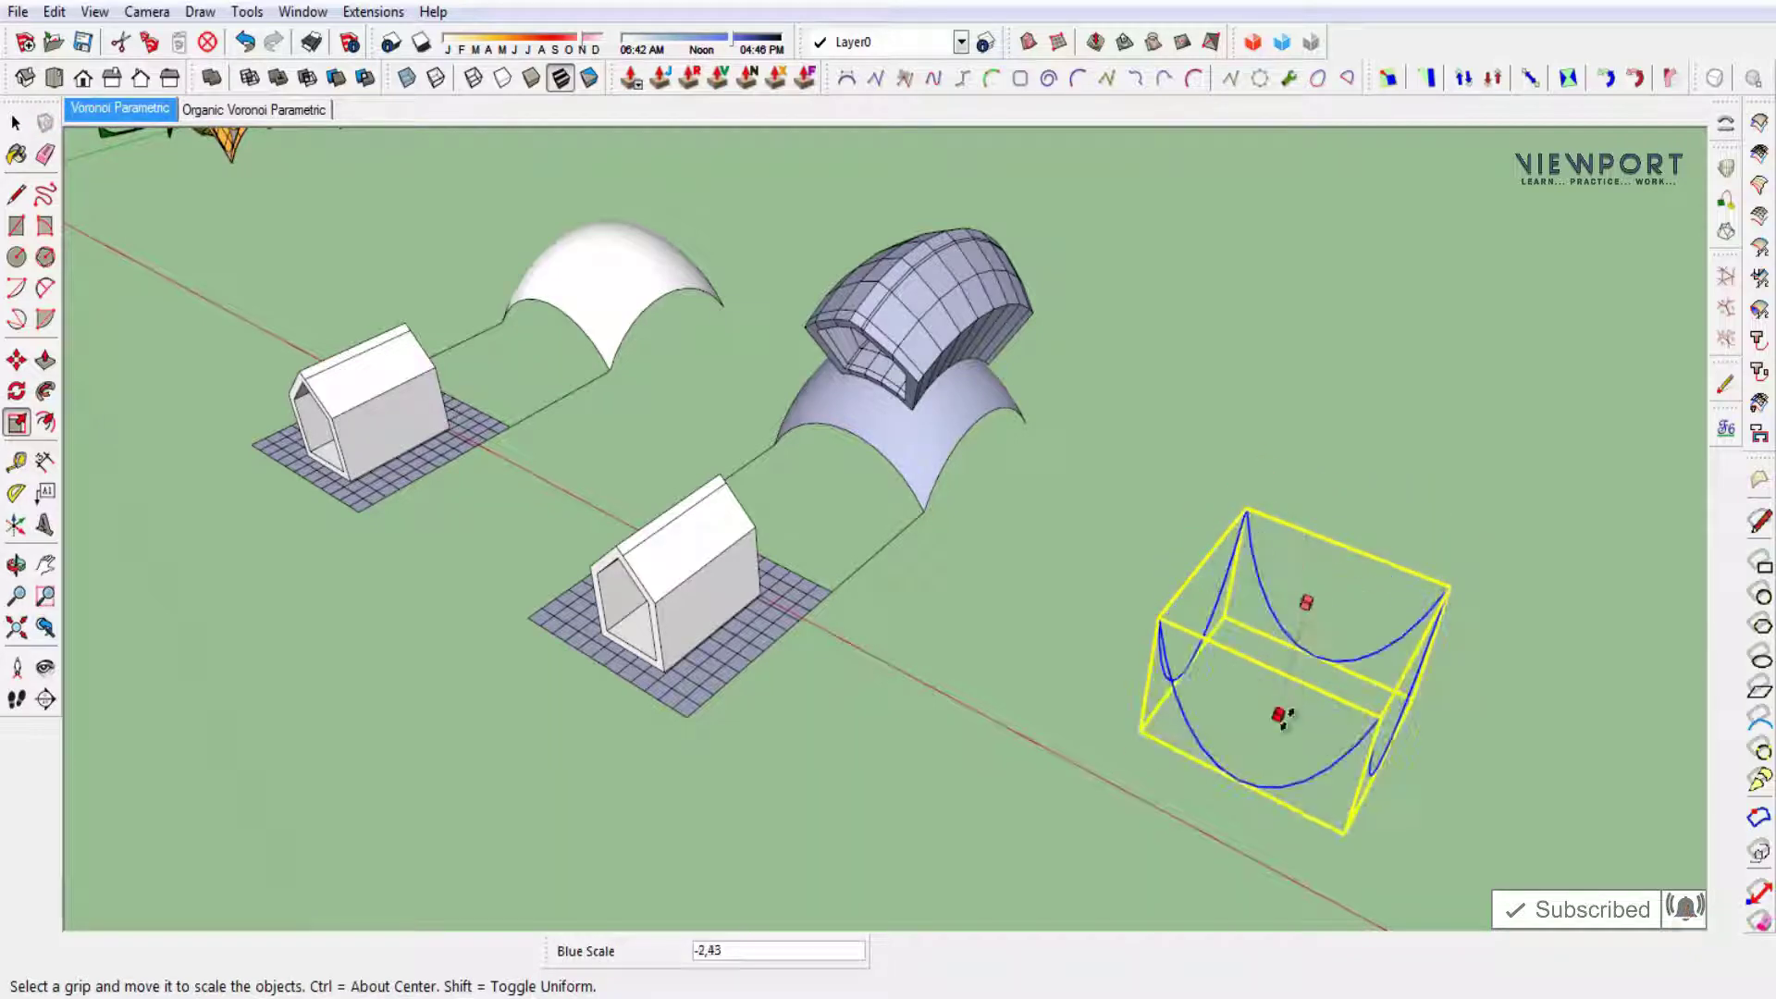
type("1")
key("Return")
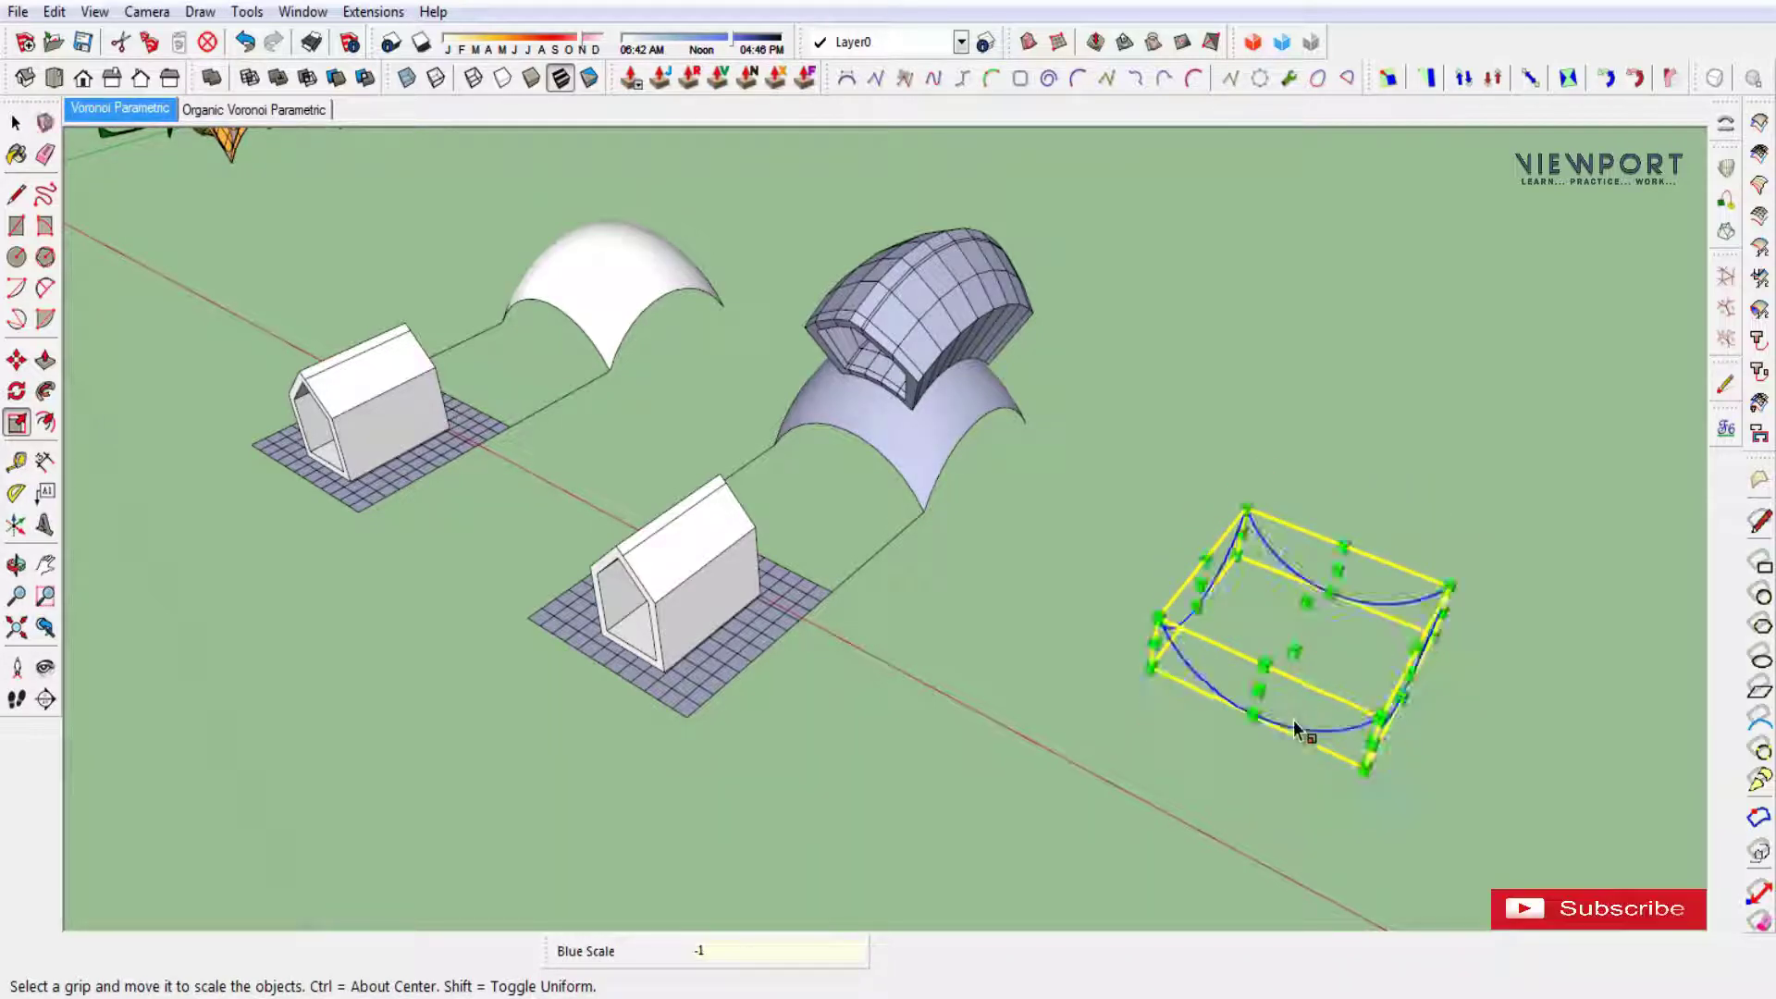
key("space")
left_click(1251, 809)
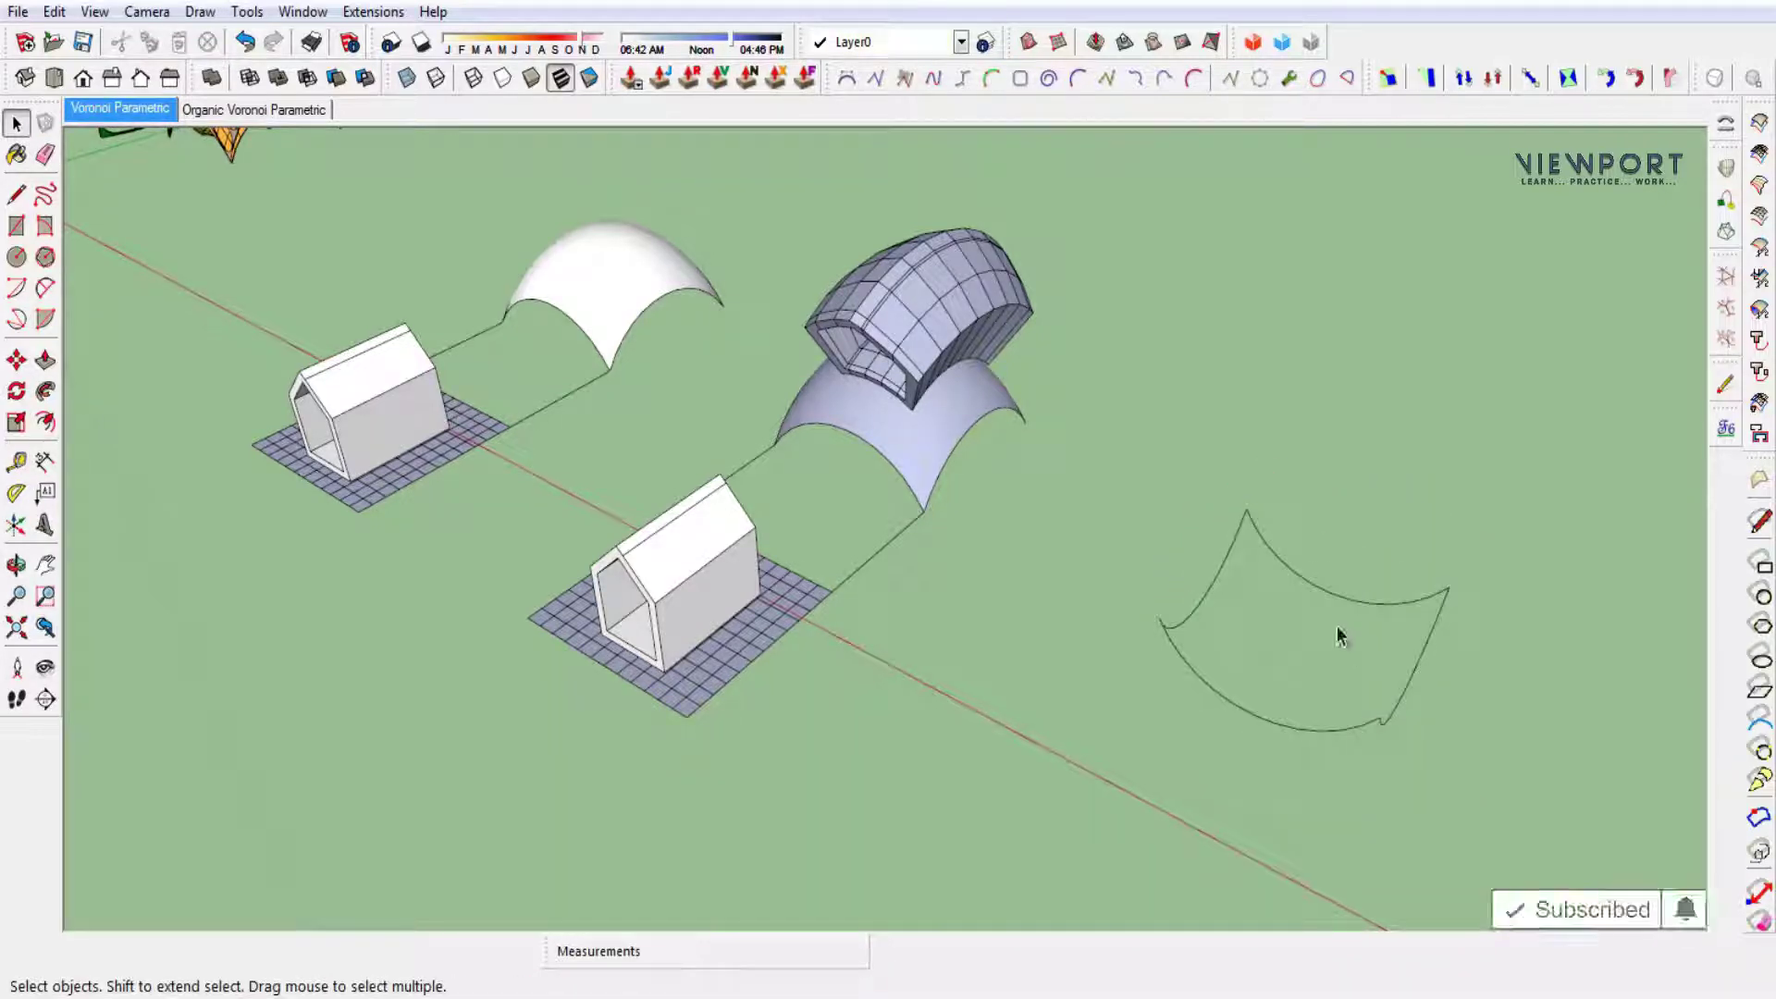
key("ctrl+a")
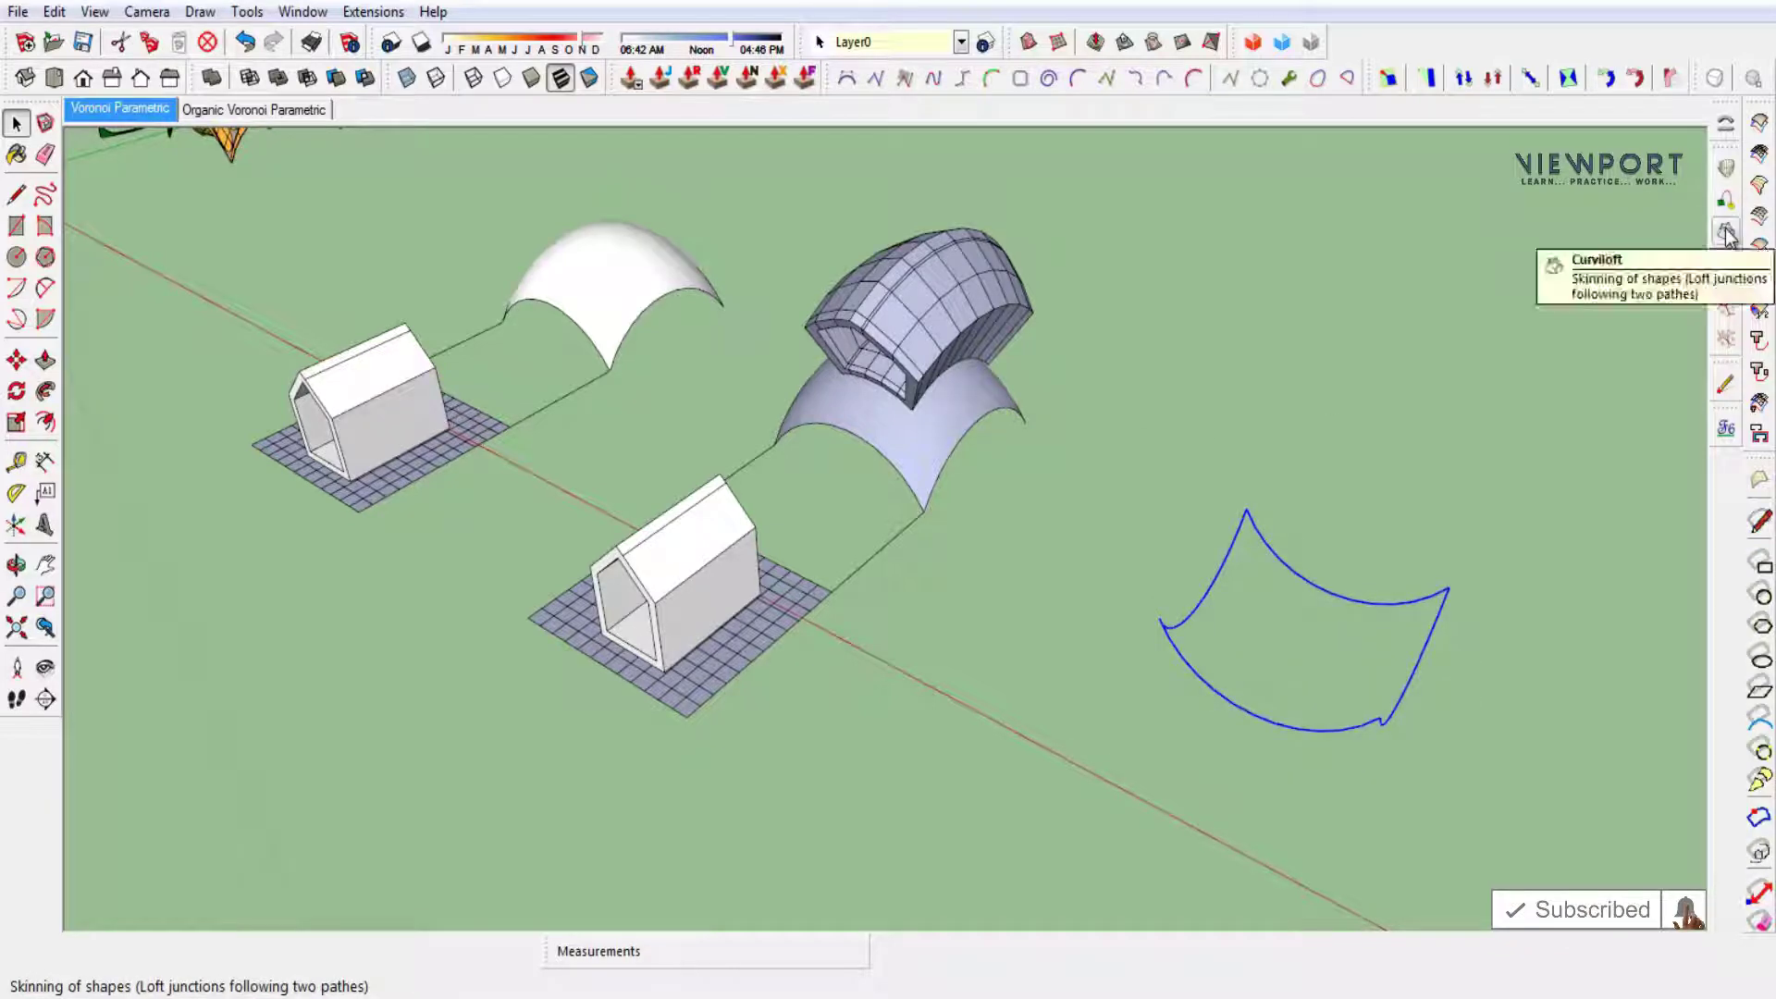
Loft a skin across the flipped outline with Curviloft Skinning.
left_click(1726, 231)
key("Return")
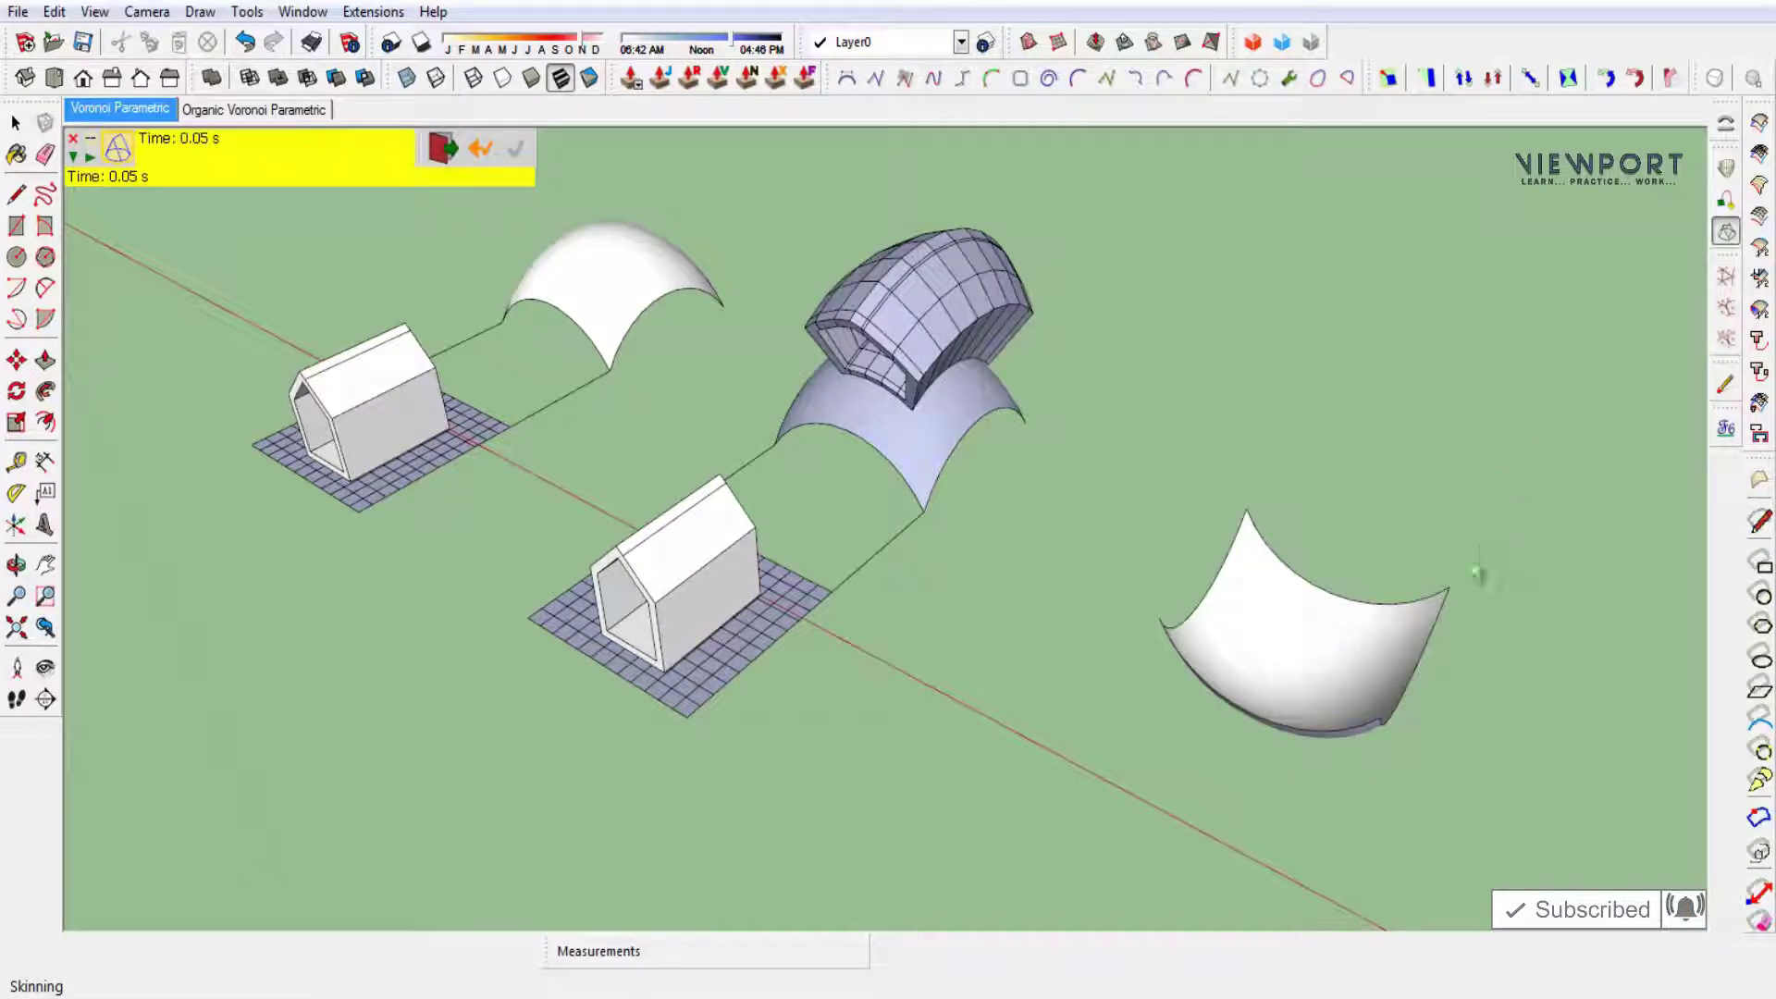
key("space")
Window-select the lofted surface and scale it upward along blue into a vault.
left_click(1309, 673)
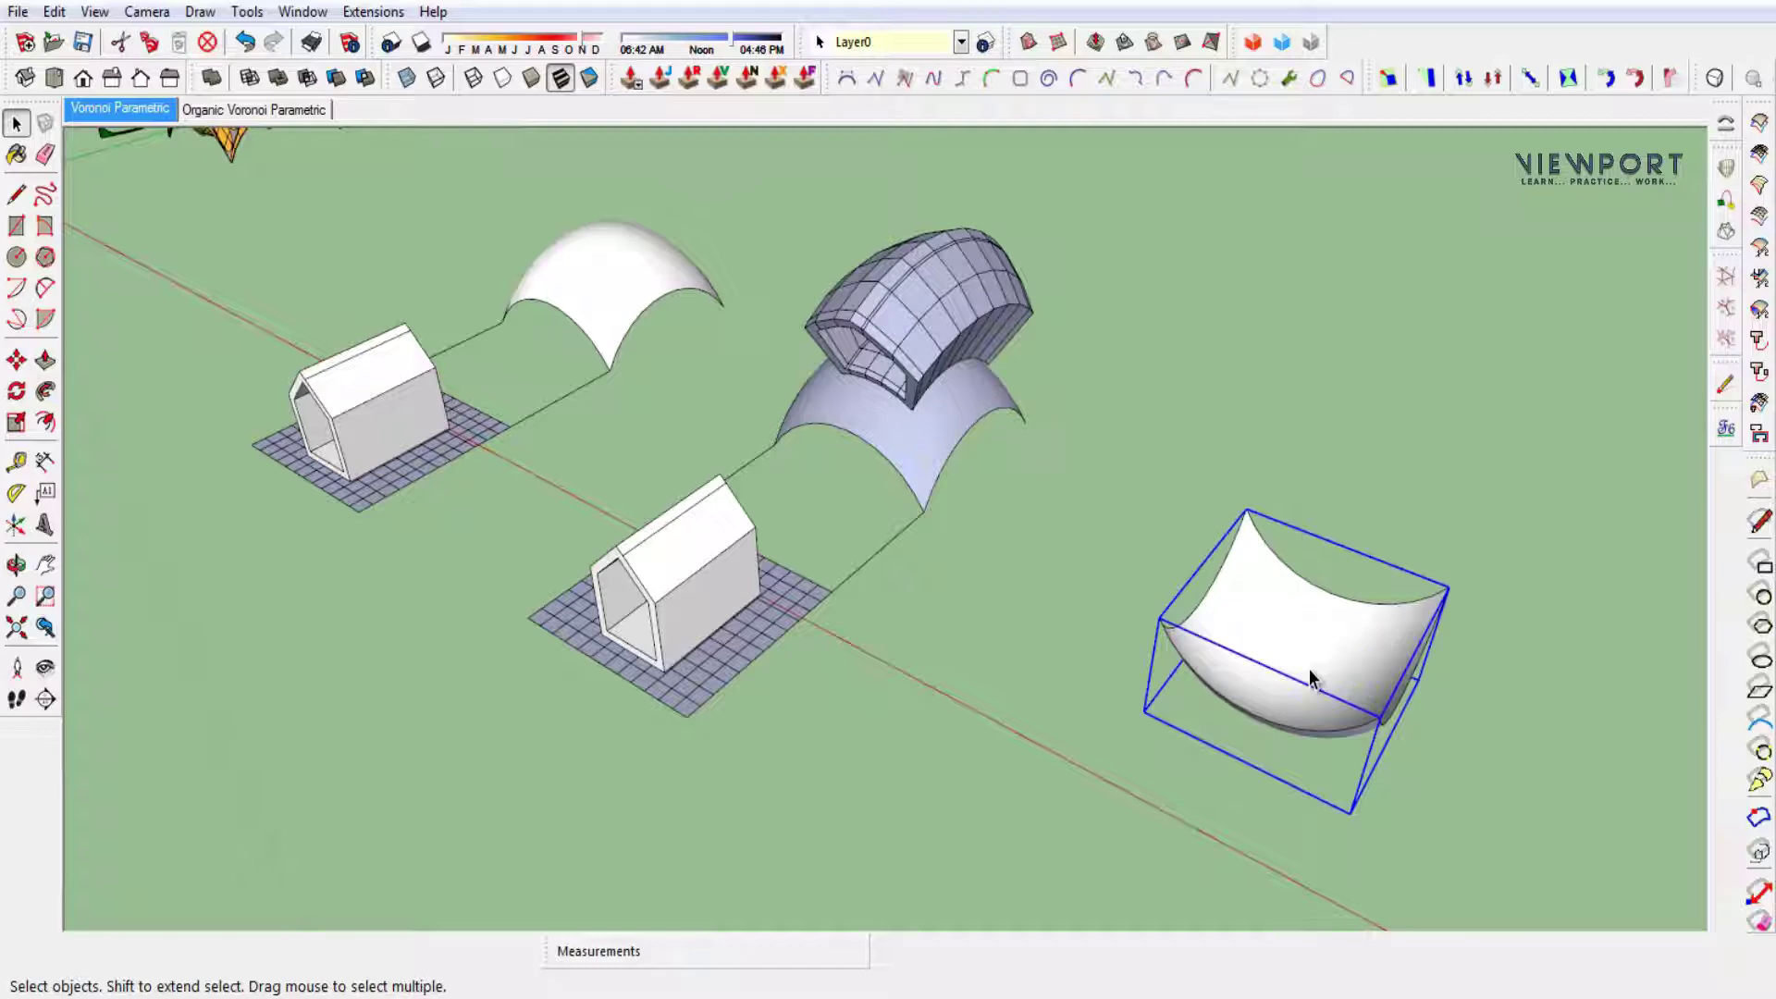
left_click(1502, 834)
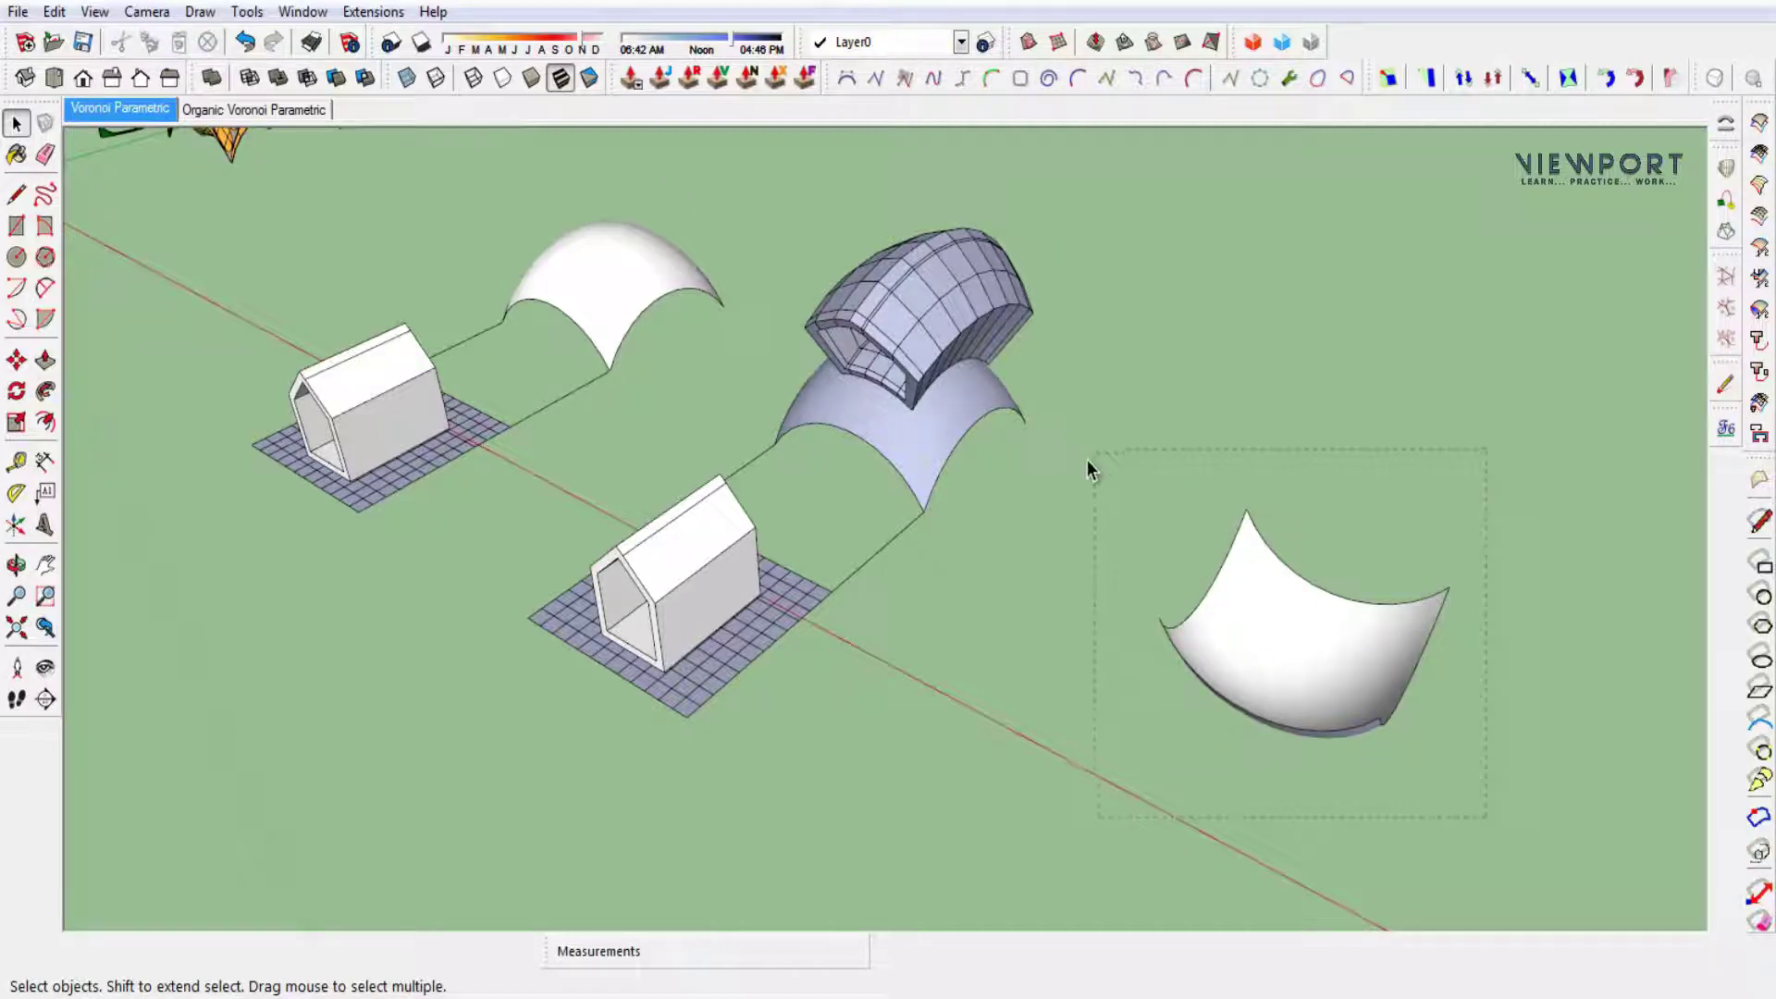
left_click_drag(1088, 462, 1078, 511)
key("s")
left_click_drag(1282, 695, 1338, 447)
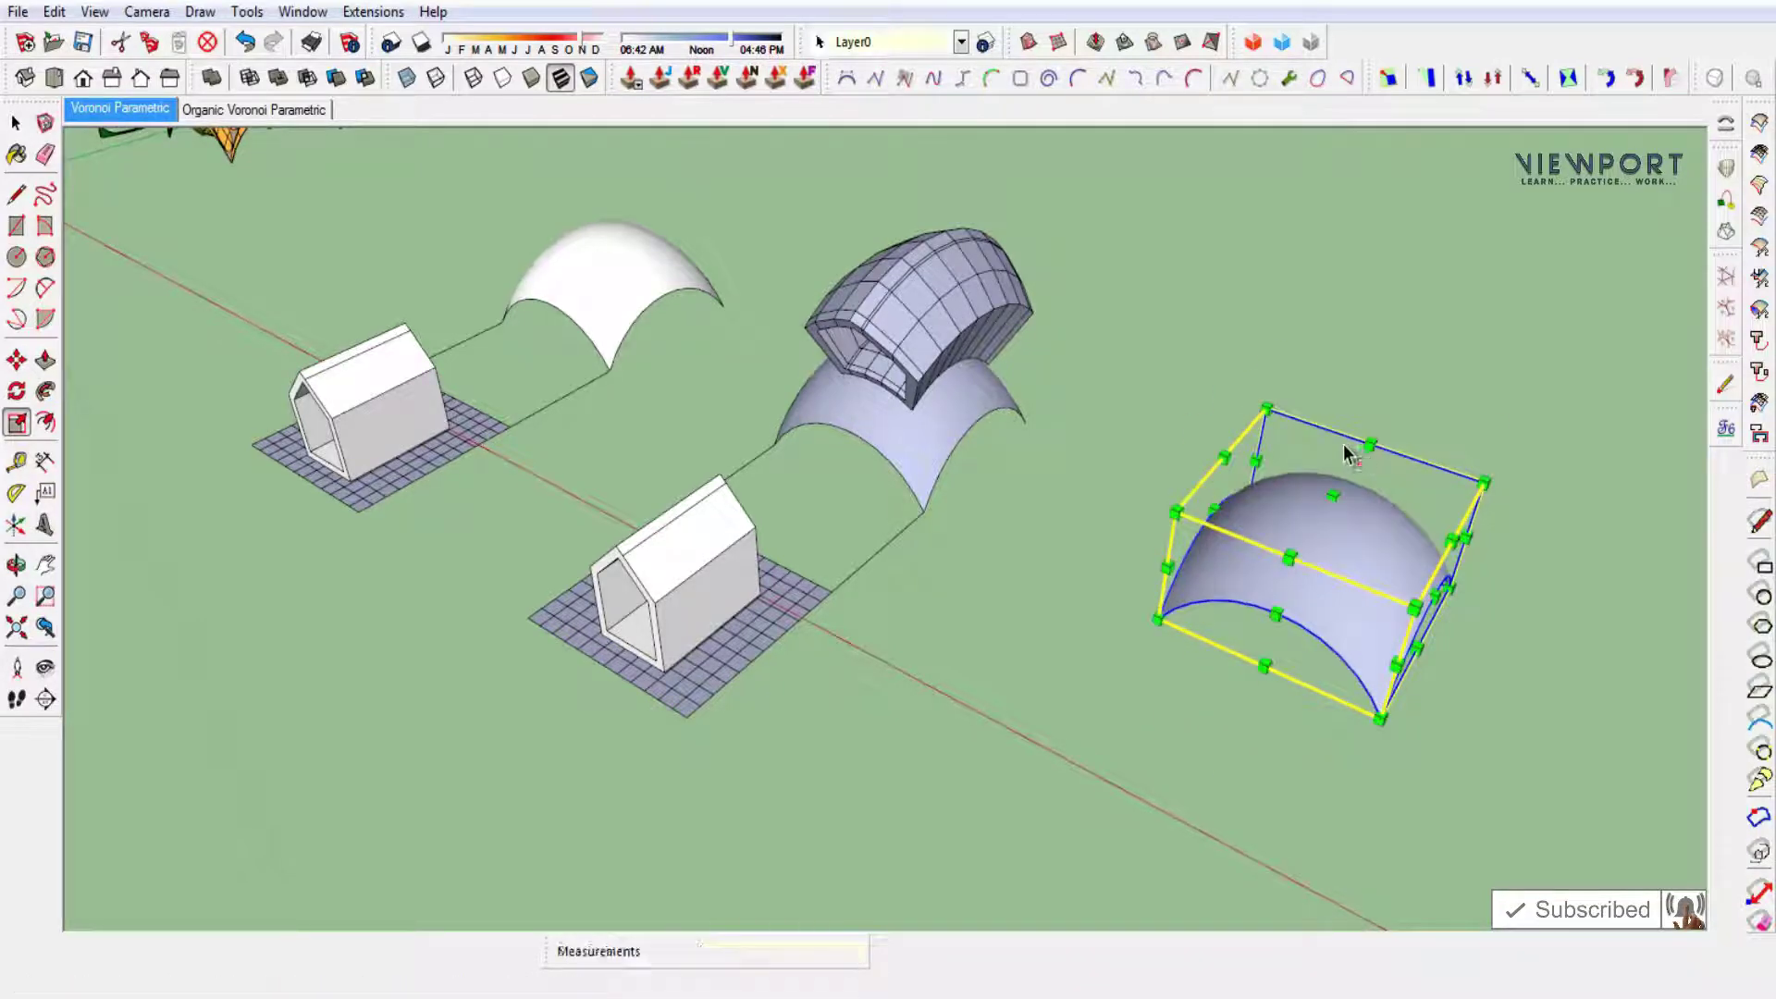
Finish the upright vault and copy it 40 m along the red axis.
key("space")
left_click(1199, 660)
mouse_move(1199, 661)
middle_mouse_down()
mouse_move(952, 591)
mouse_move(1197, 744)
middle_mouse_up()
left_click(1129, 499)
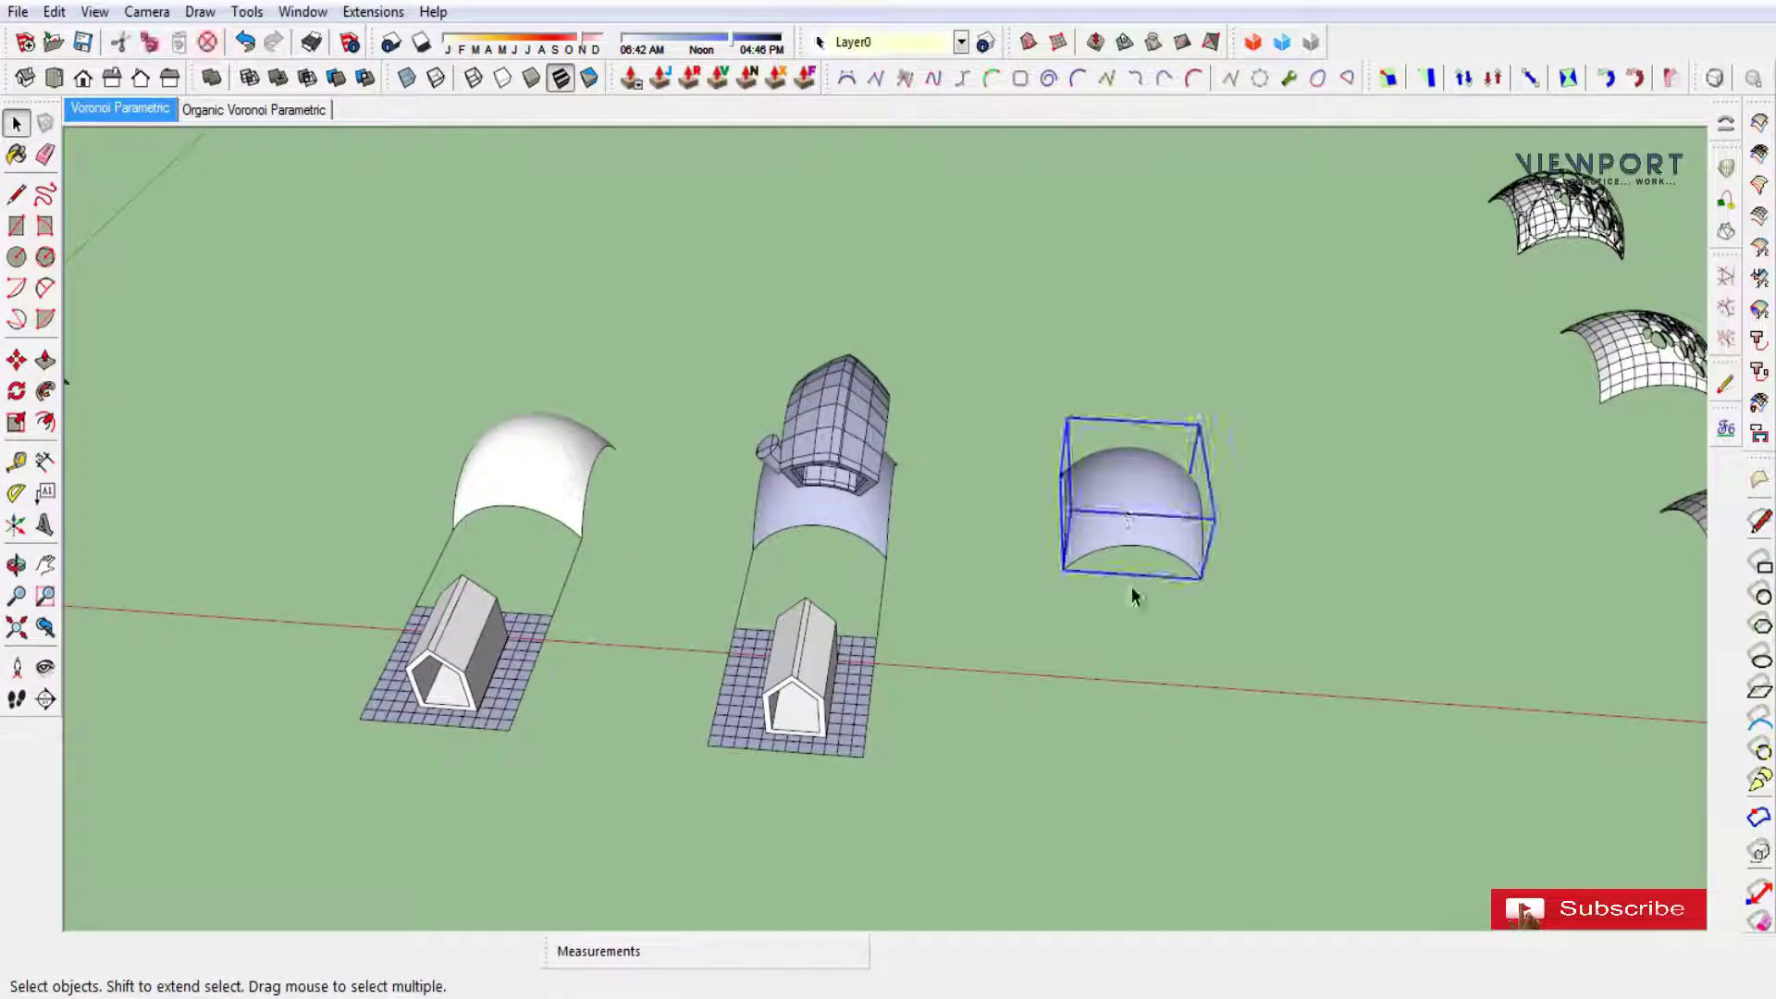
key("m")
left_click(1130, 635)
key("ctrl")
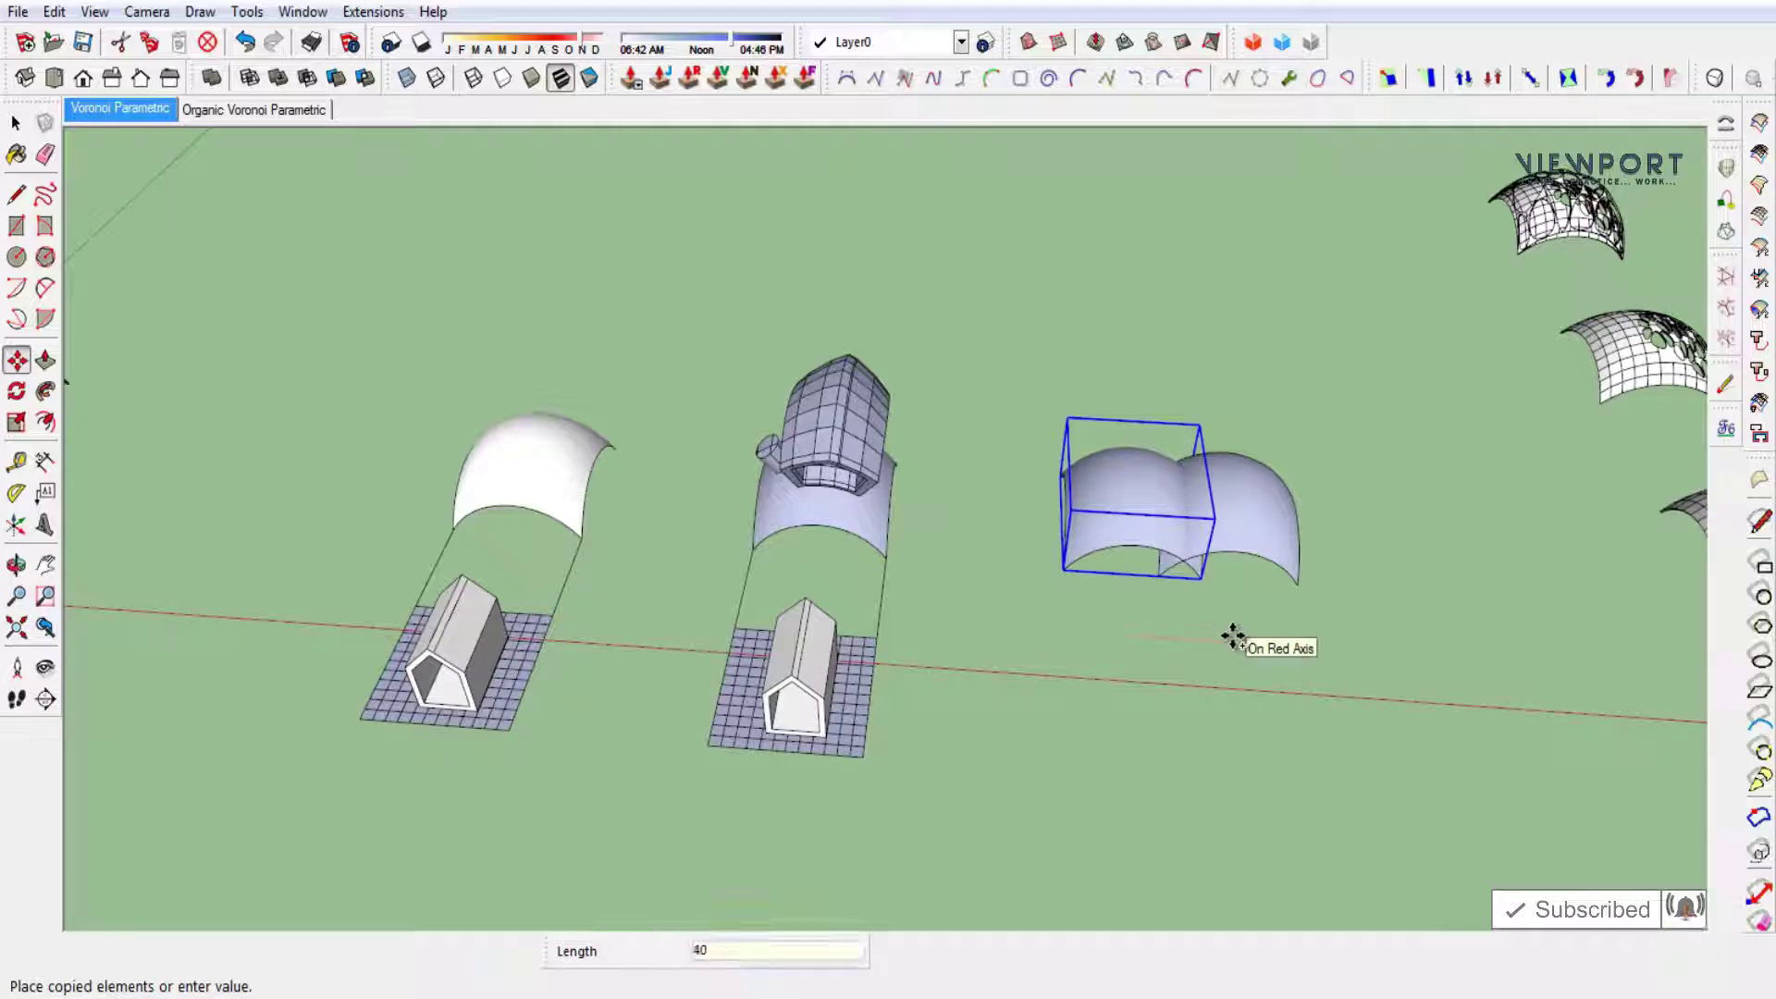
key("Return")
mouse_move(1282, 742)
middle_mouse_down()
mouse_move(1071, 786)
mouse_move(962, 740)
mouse_move(999, 725)
mouse_move(931, 697)
mouse_move(937, 761)
mouse_move(905, 751)
middle_mouse_up()
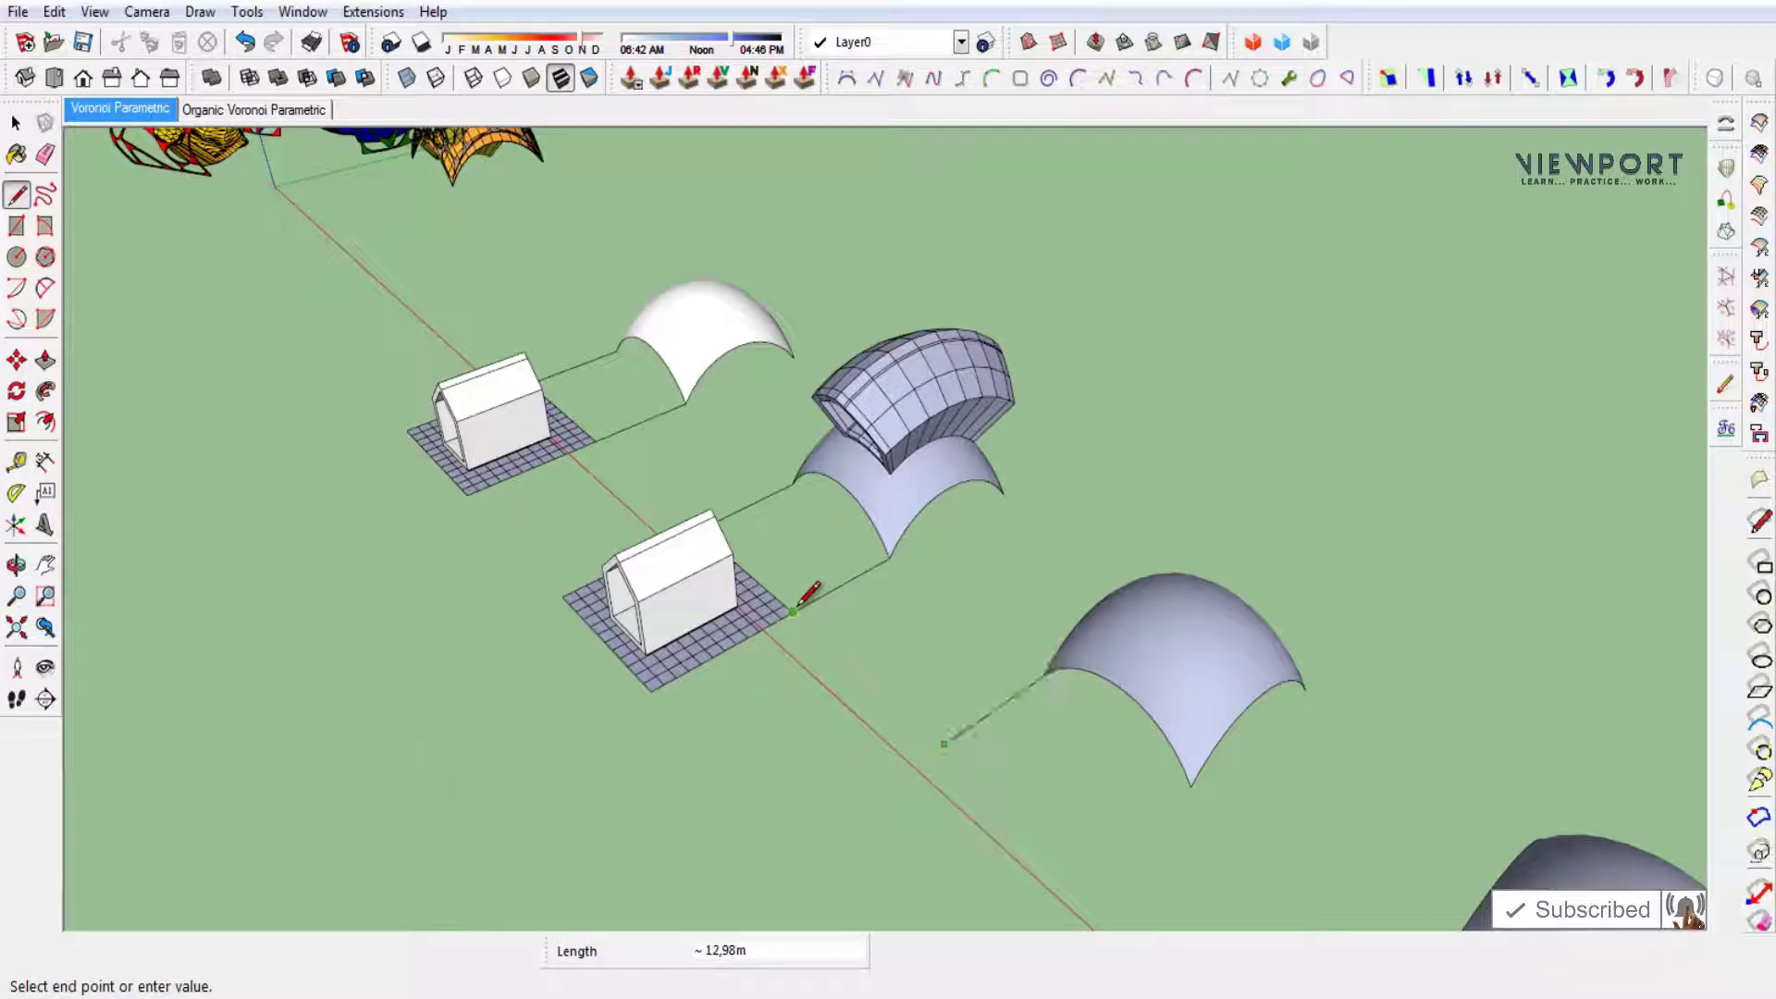
Draw an edge from the copied vault's bottom corner.
key("Escape")
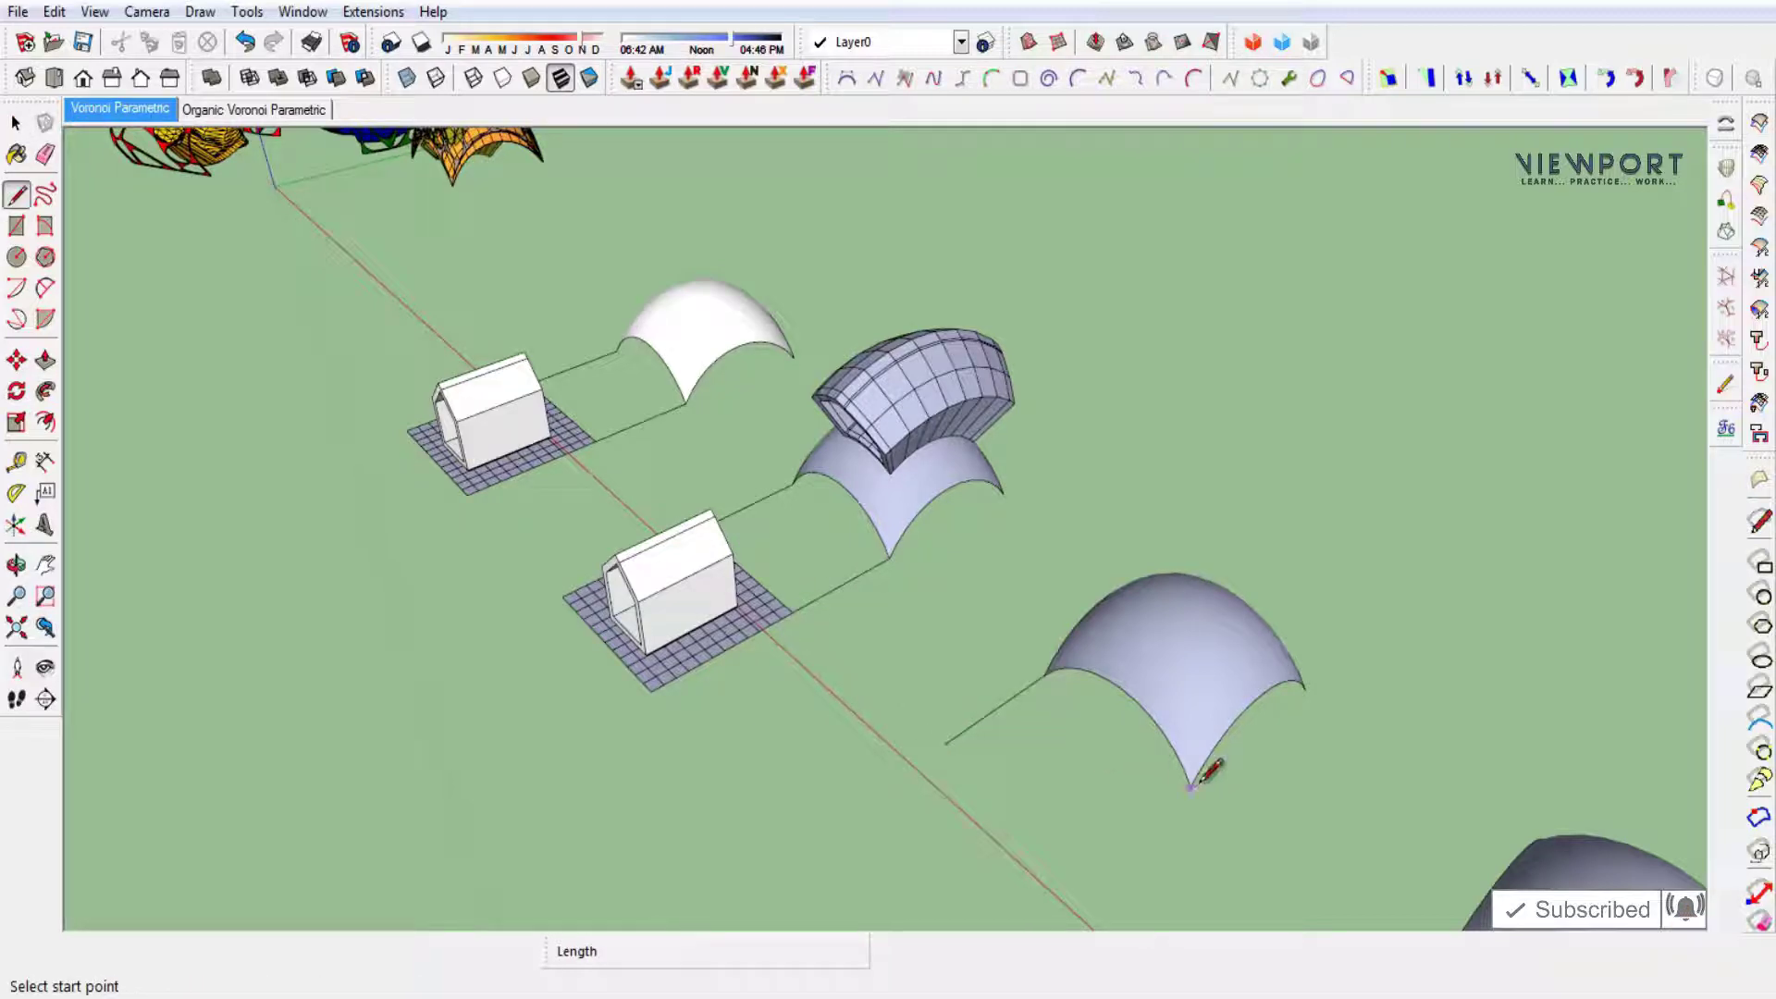
left_click(1190, 787)
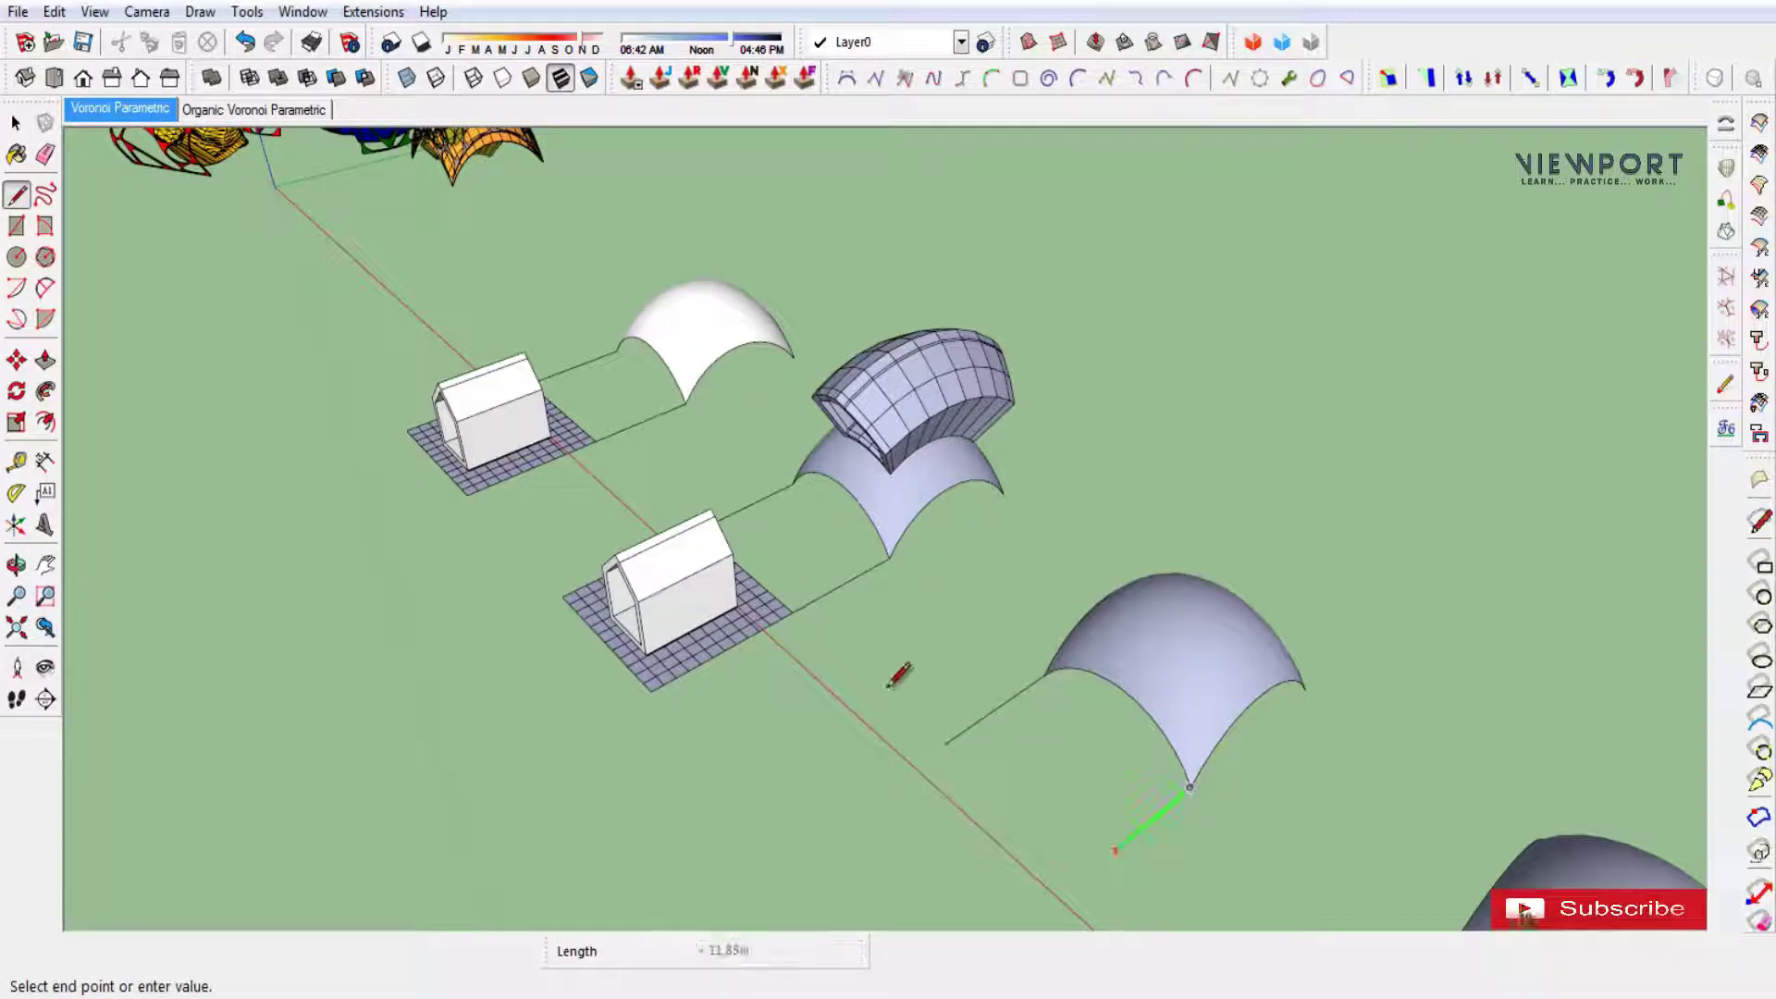
key("space")
key("o")
mouse_move(972, 792)
left_mouse_down()
mouse_move(963, 666)
mouse_move(988, 638)
left_mouse_up()
key("space")
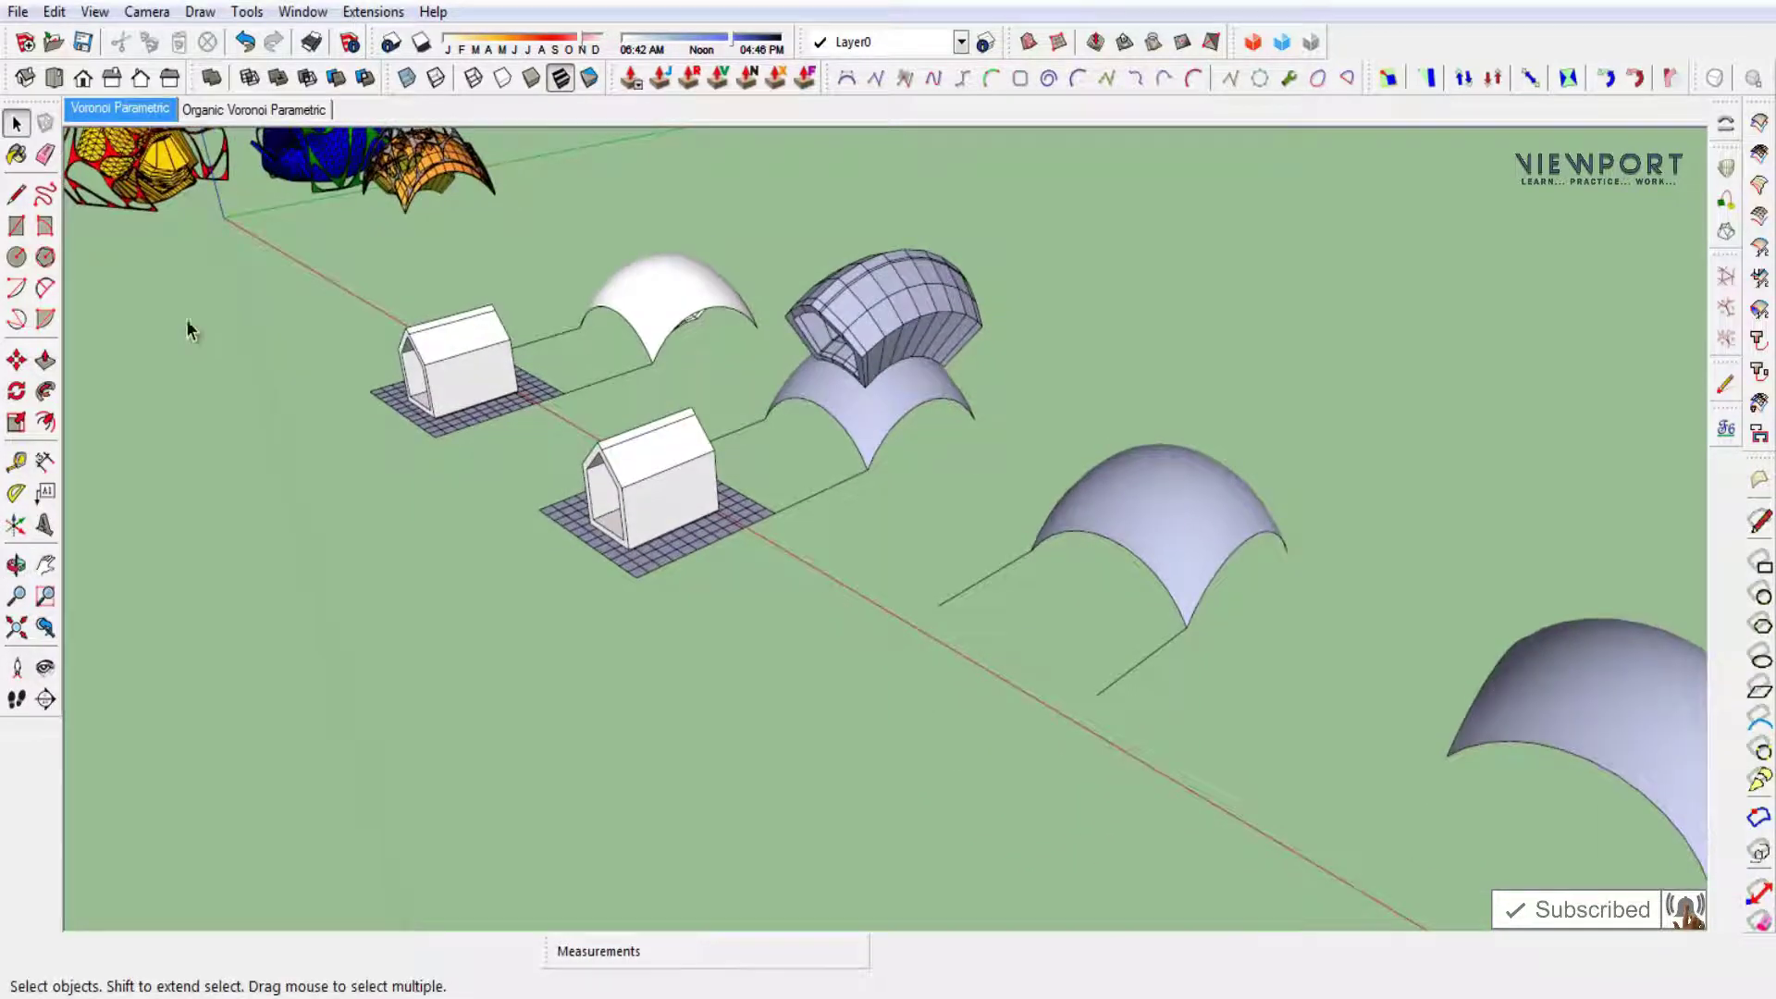
Draw a square base face, about 17.35 m wide, at the line ends.
left_click(1095, 695)
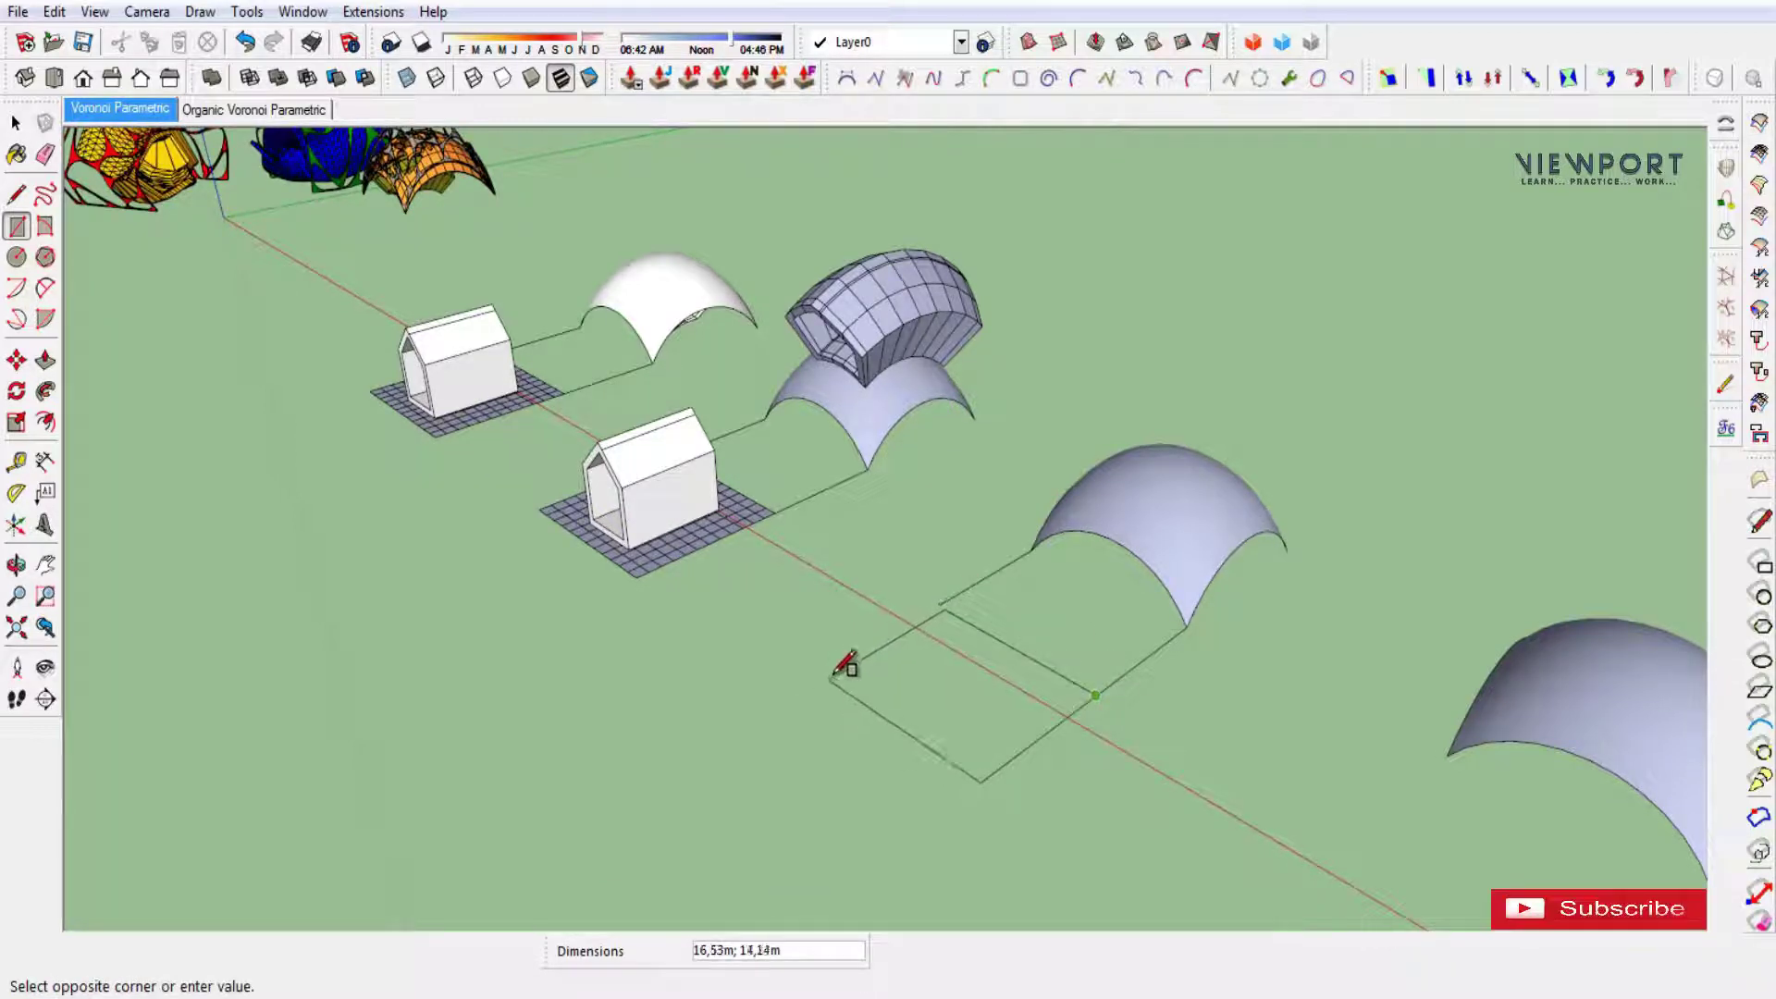
key("Escape")
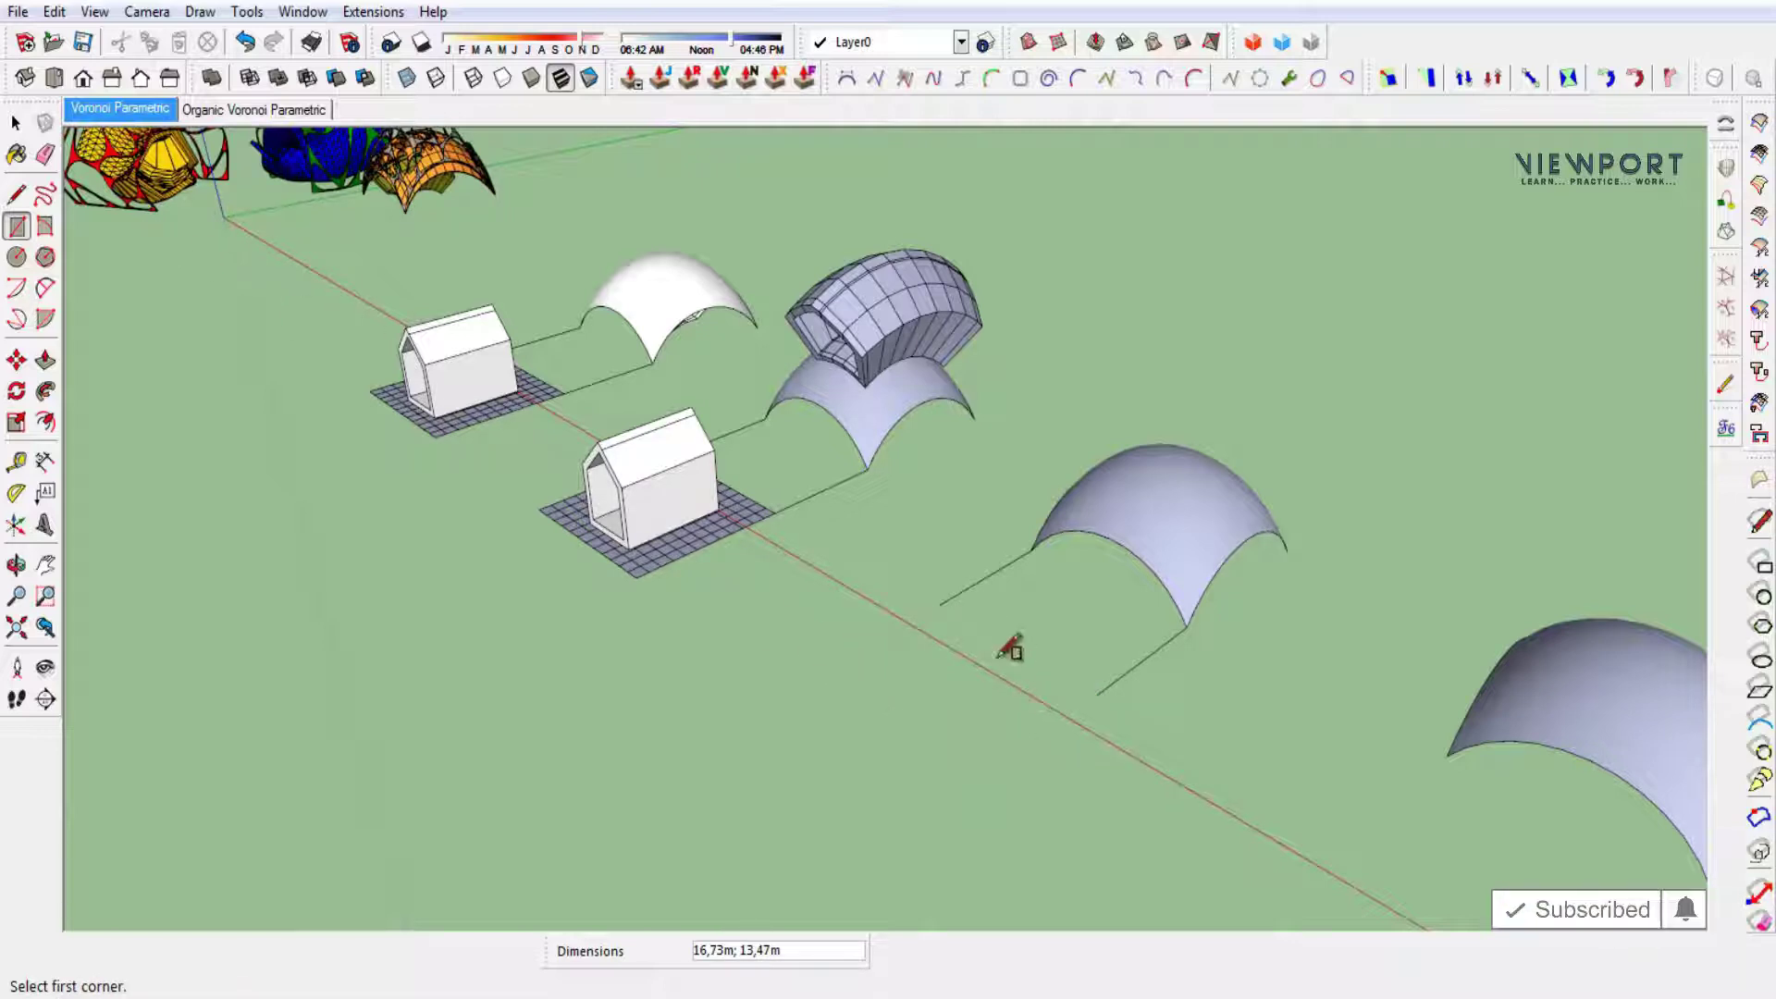
left_click(938, 605)
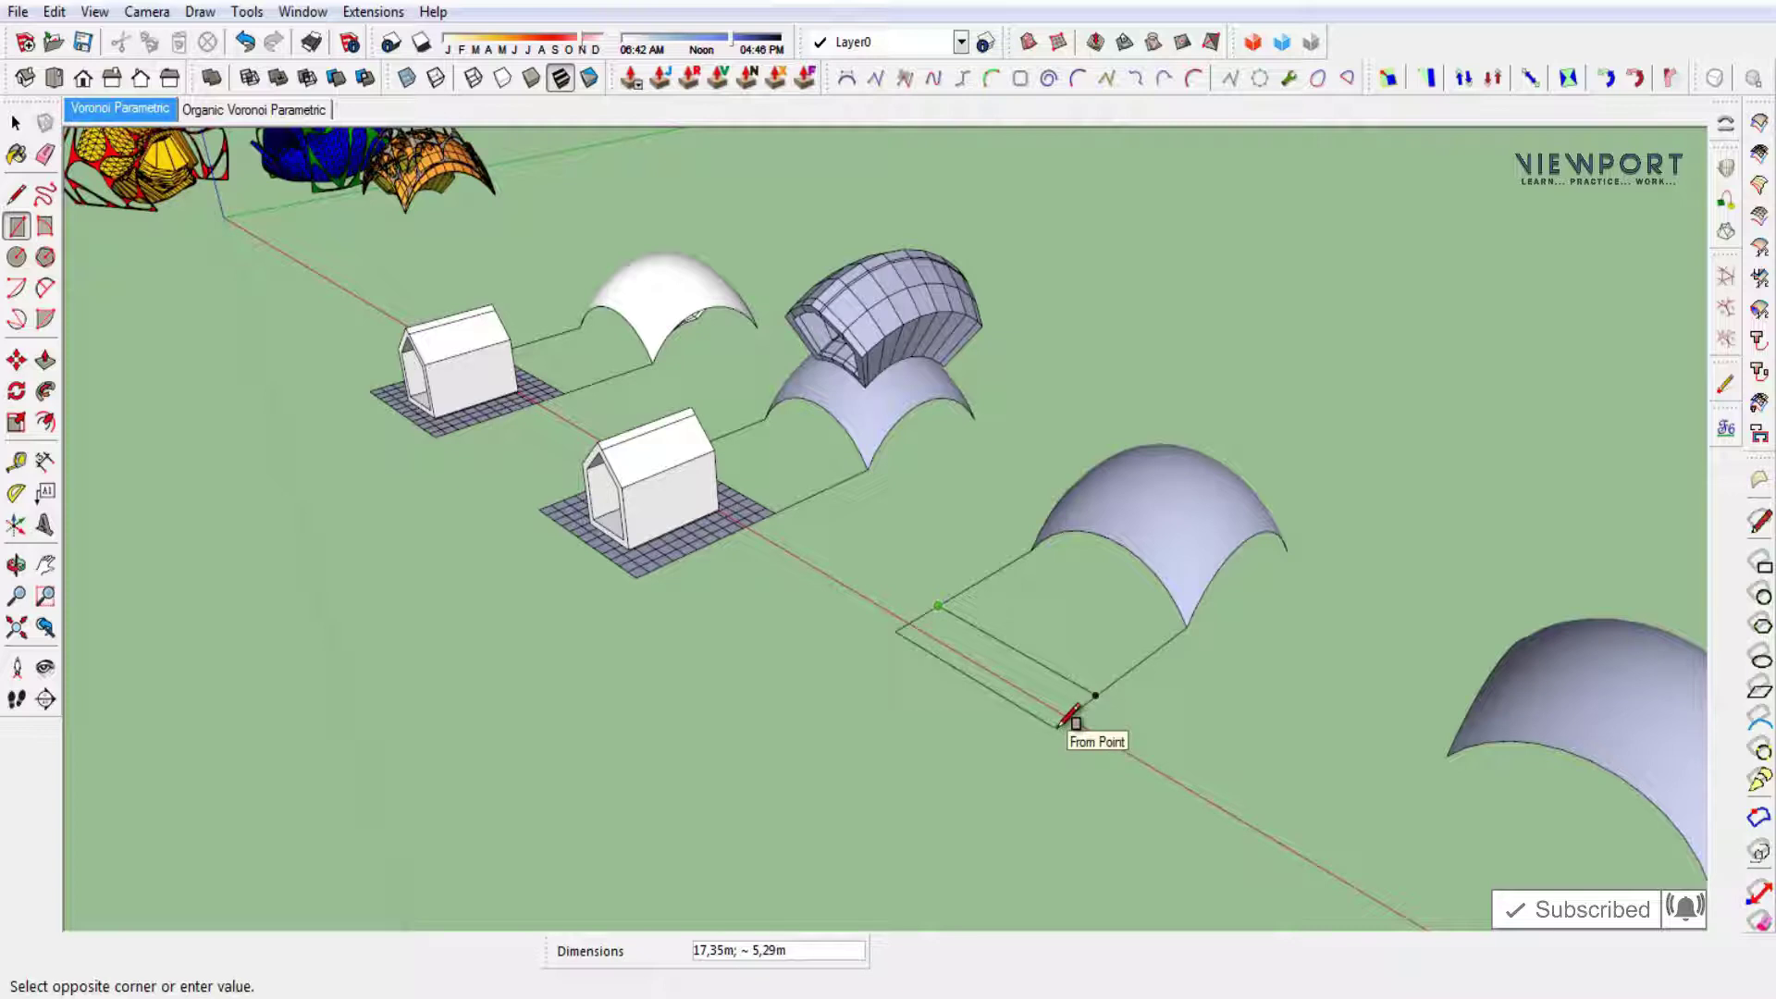
left_click(645, 566)
key("space")
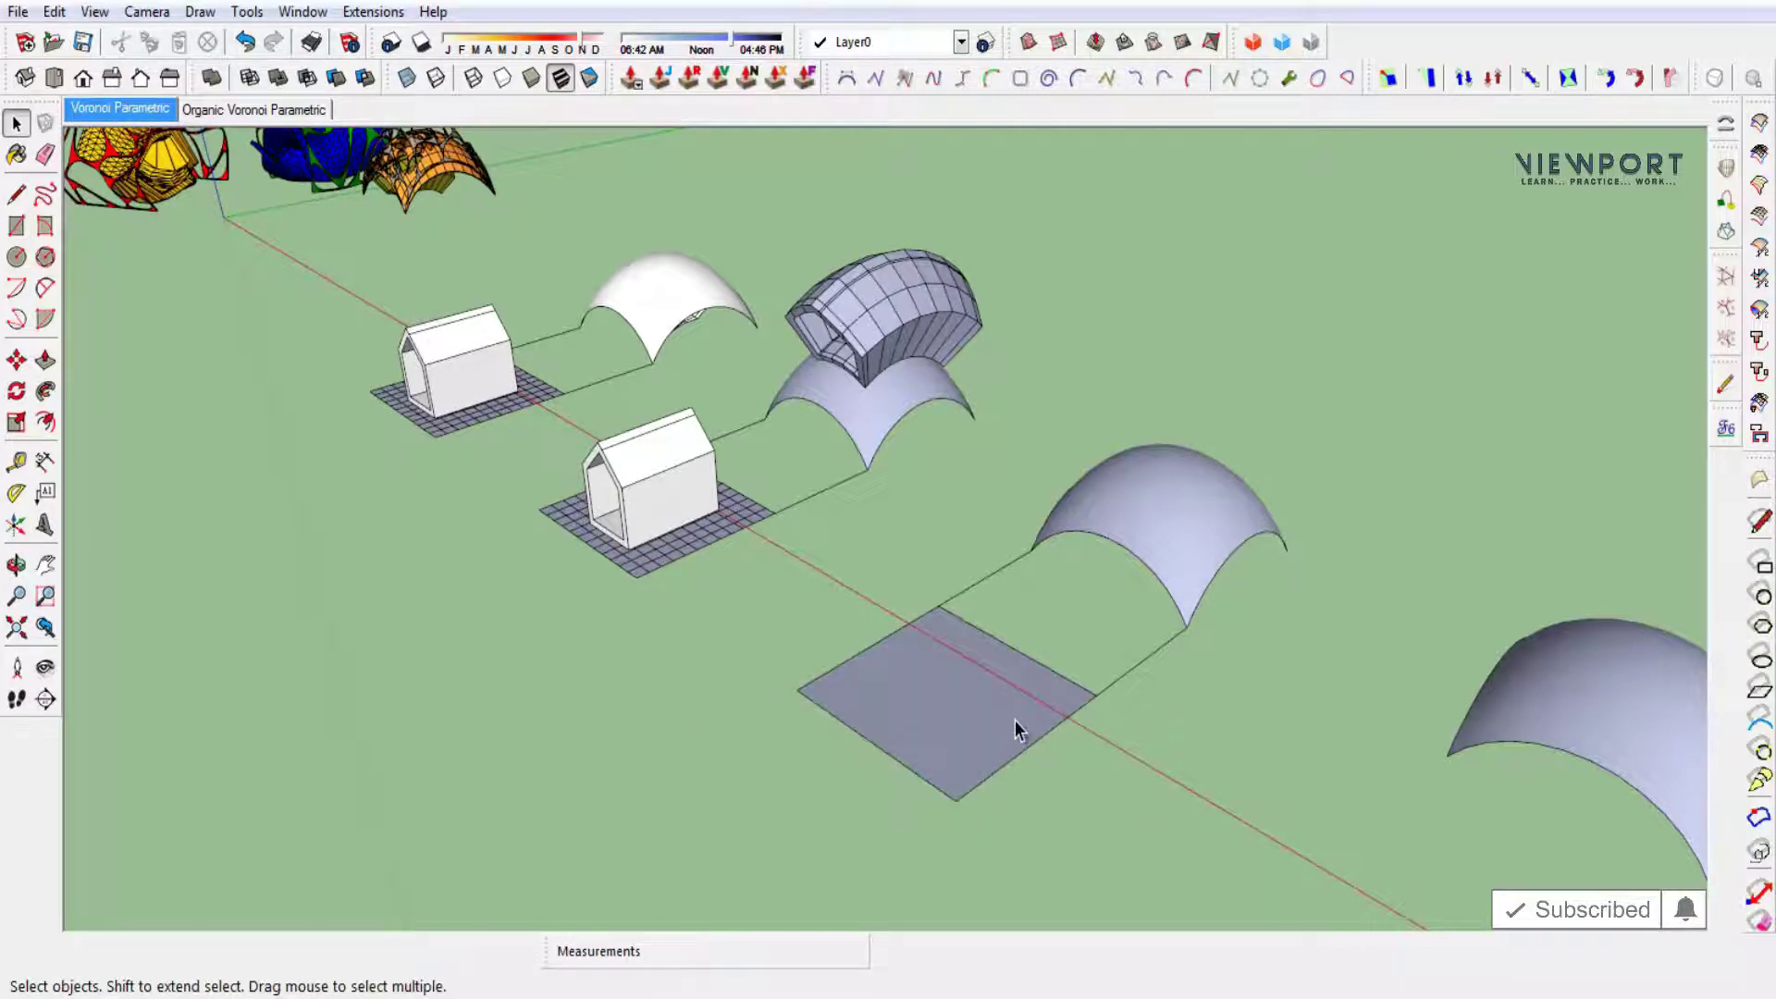
Group the new base face, then group the two edges leading from the vault.
left_click(1016, 721)
right_click(1017, 720)
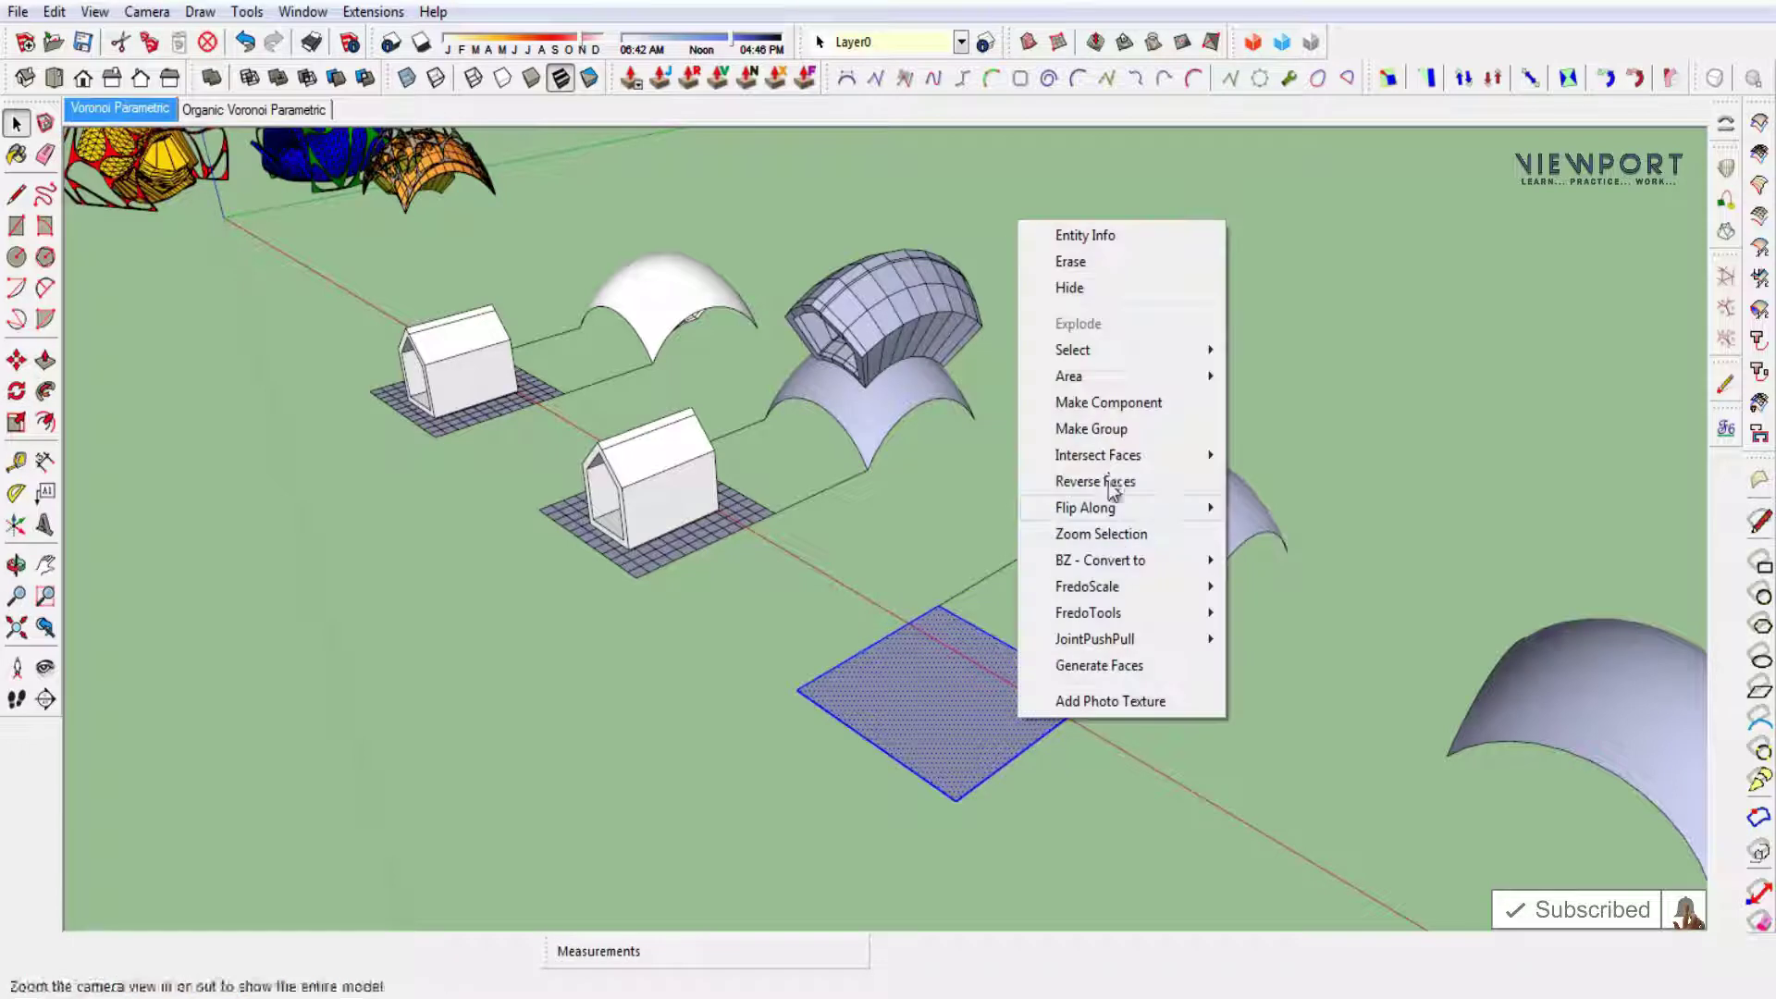
left_click(1084, 429)
left_click(1129, 662)
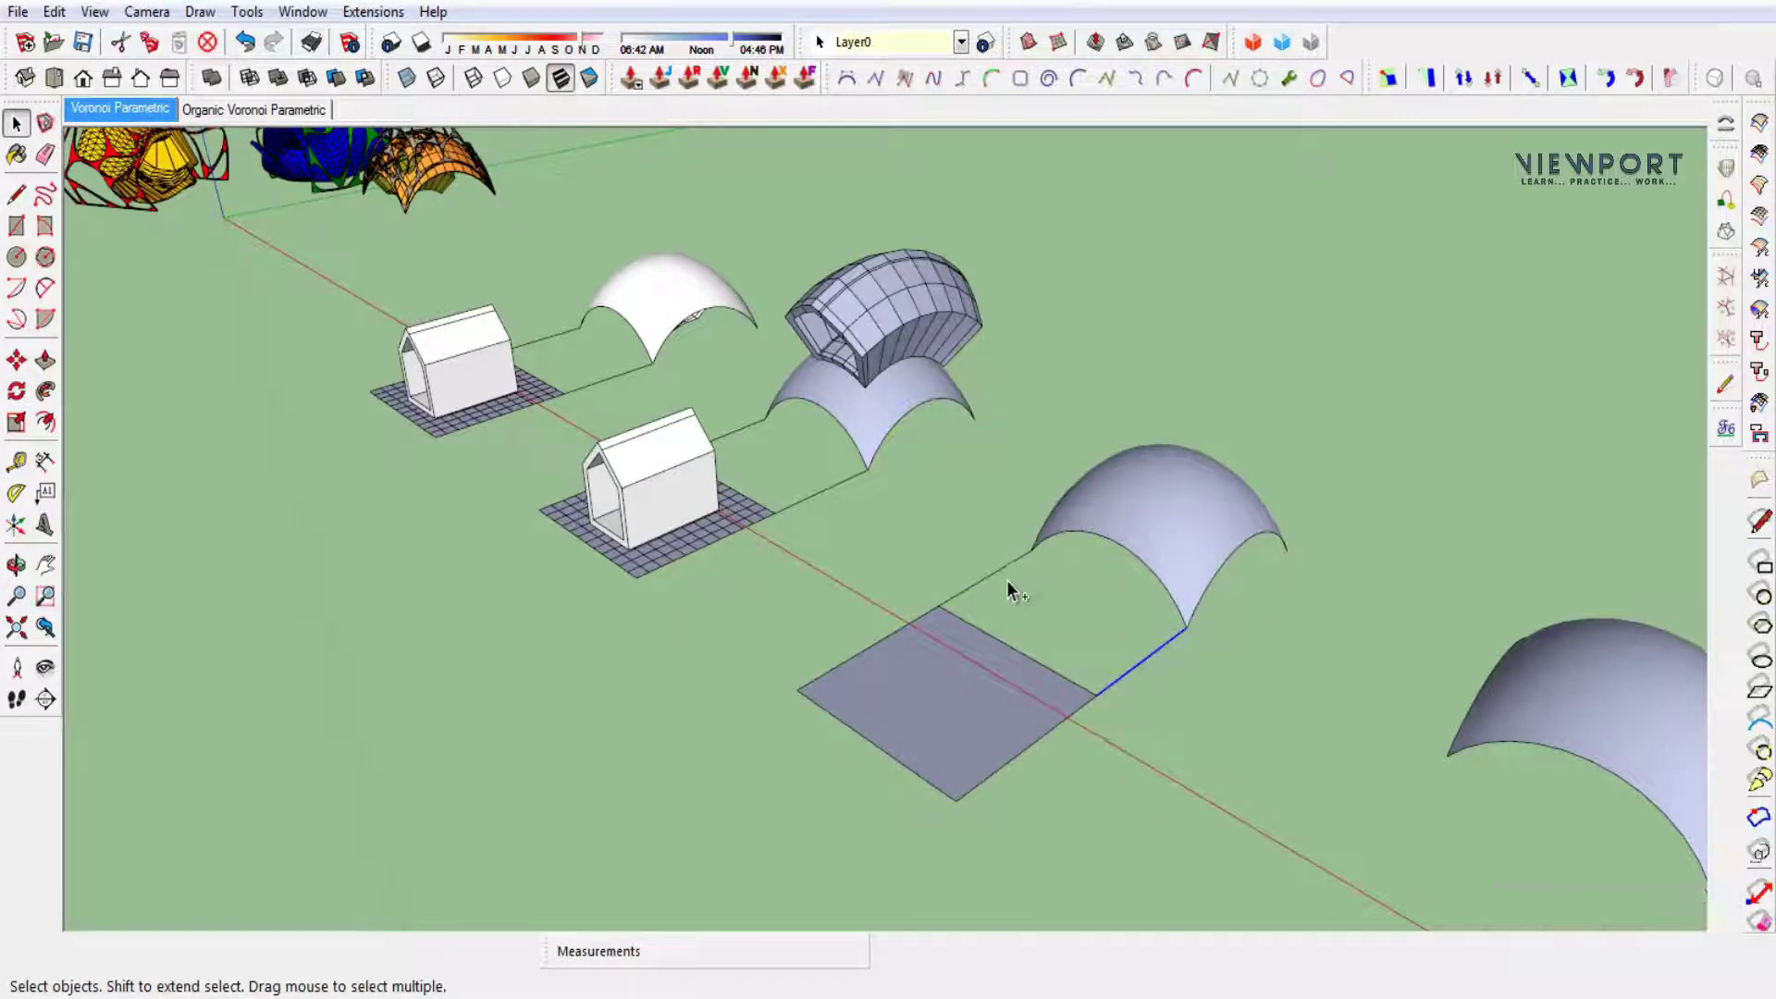
right_click(1002, 580)
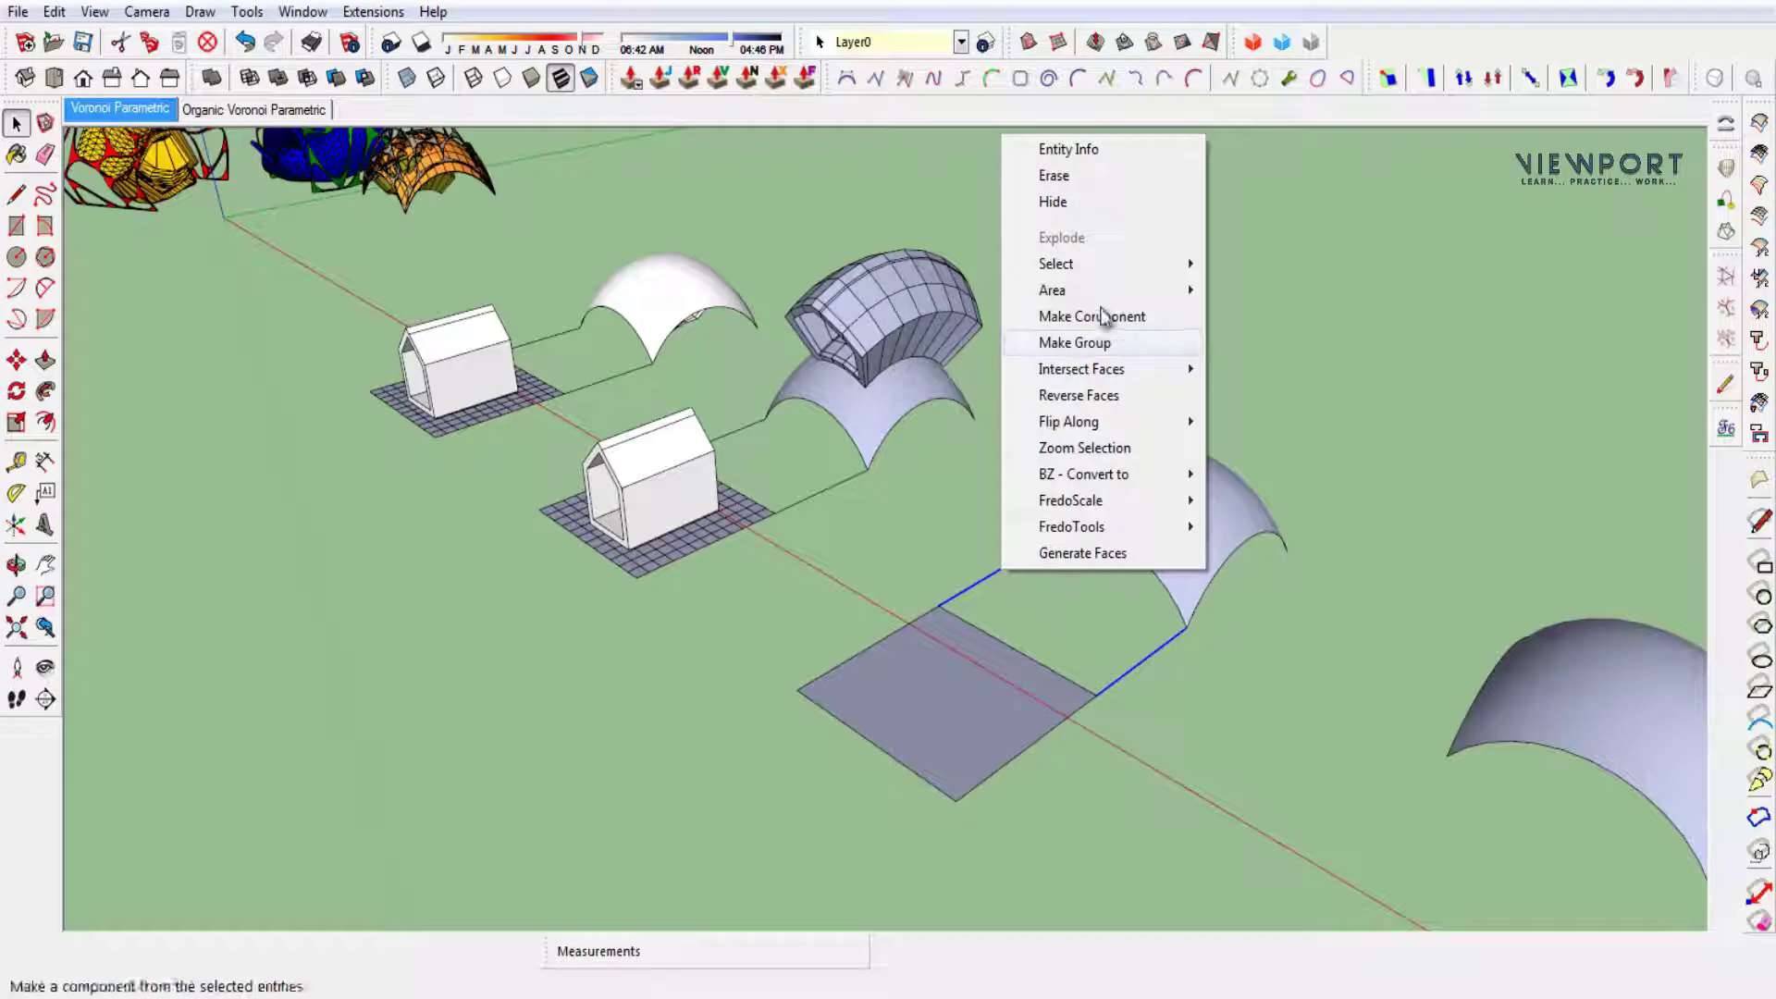
left_click(1101, 345)
left_click(1191, 731)
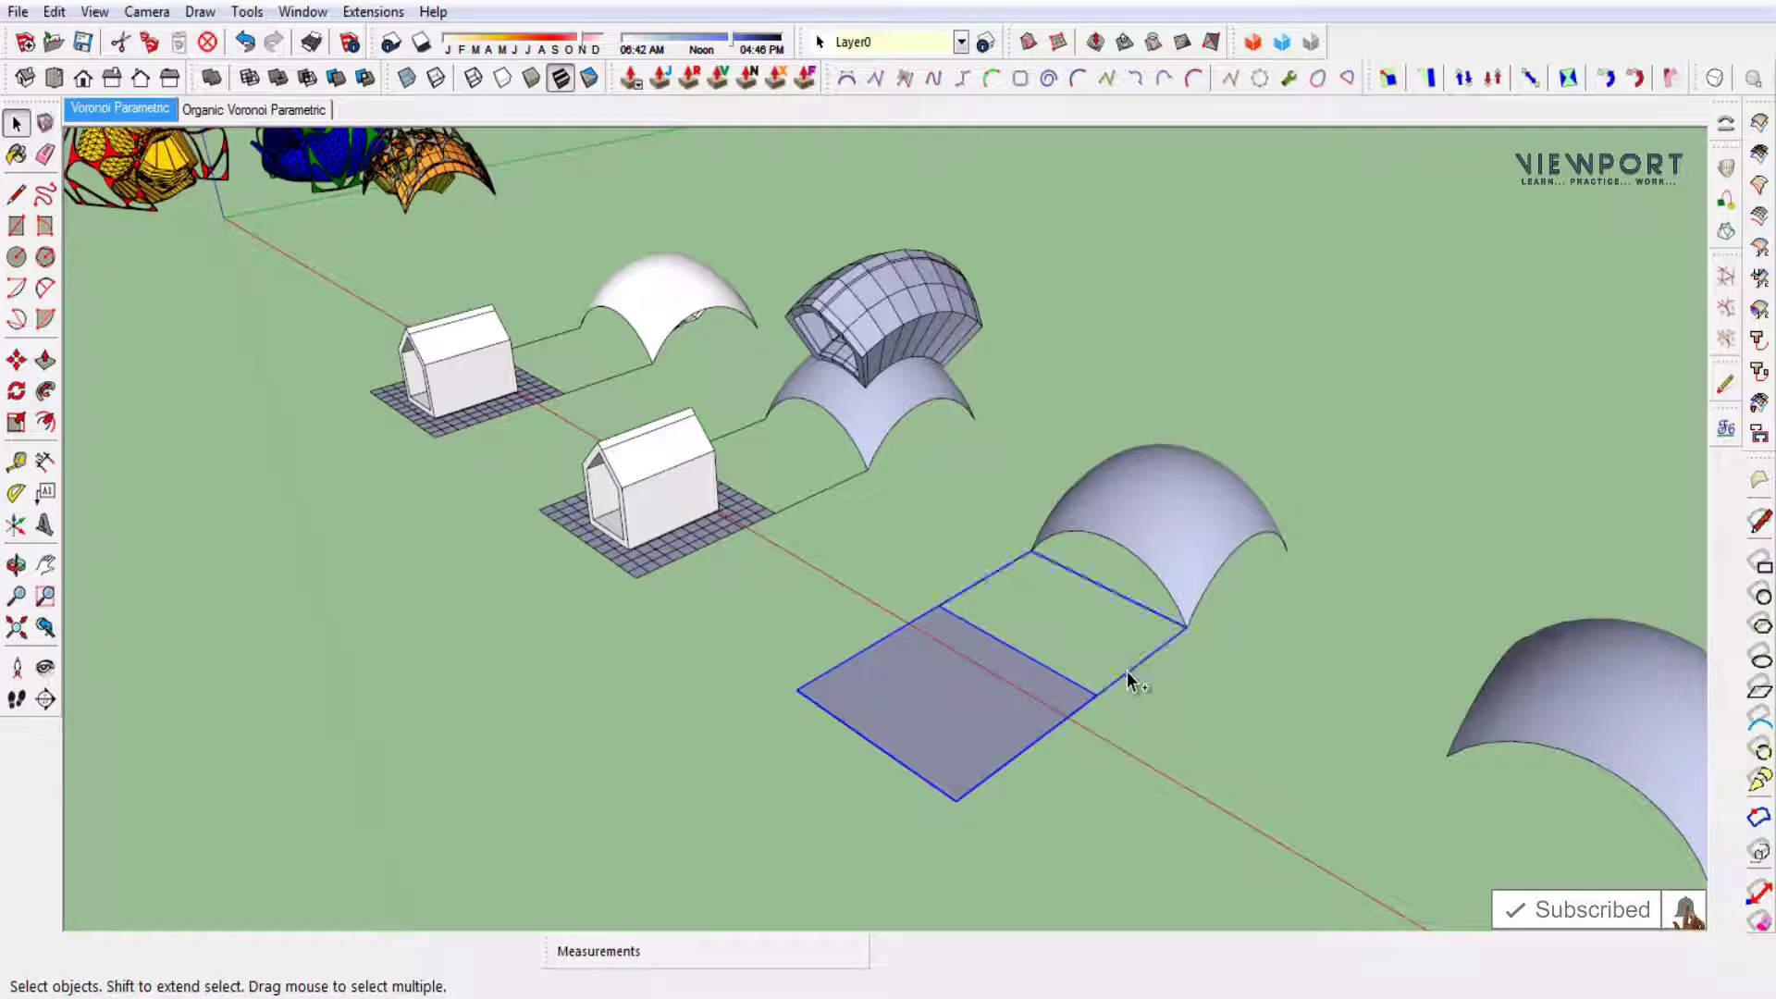
Group the third arch together with its base into one group.
left_click(1190, 534)
right_click(1191, 534)
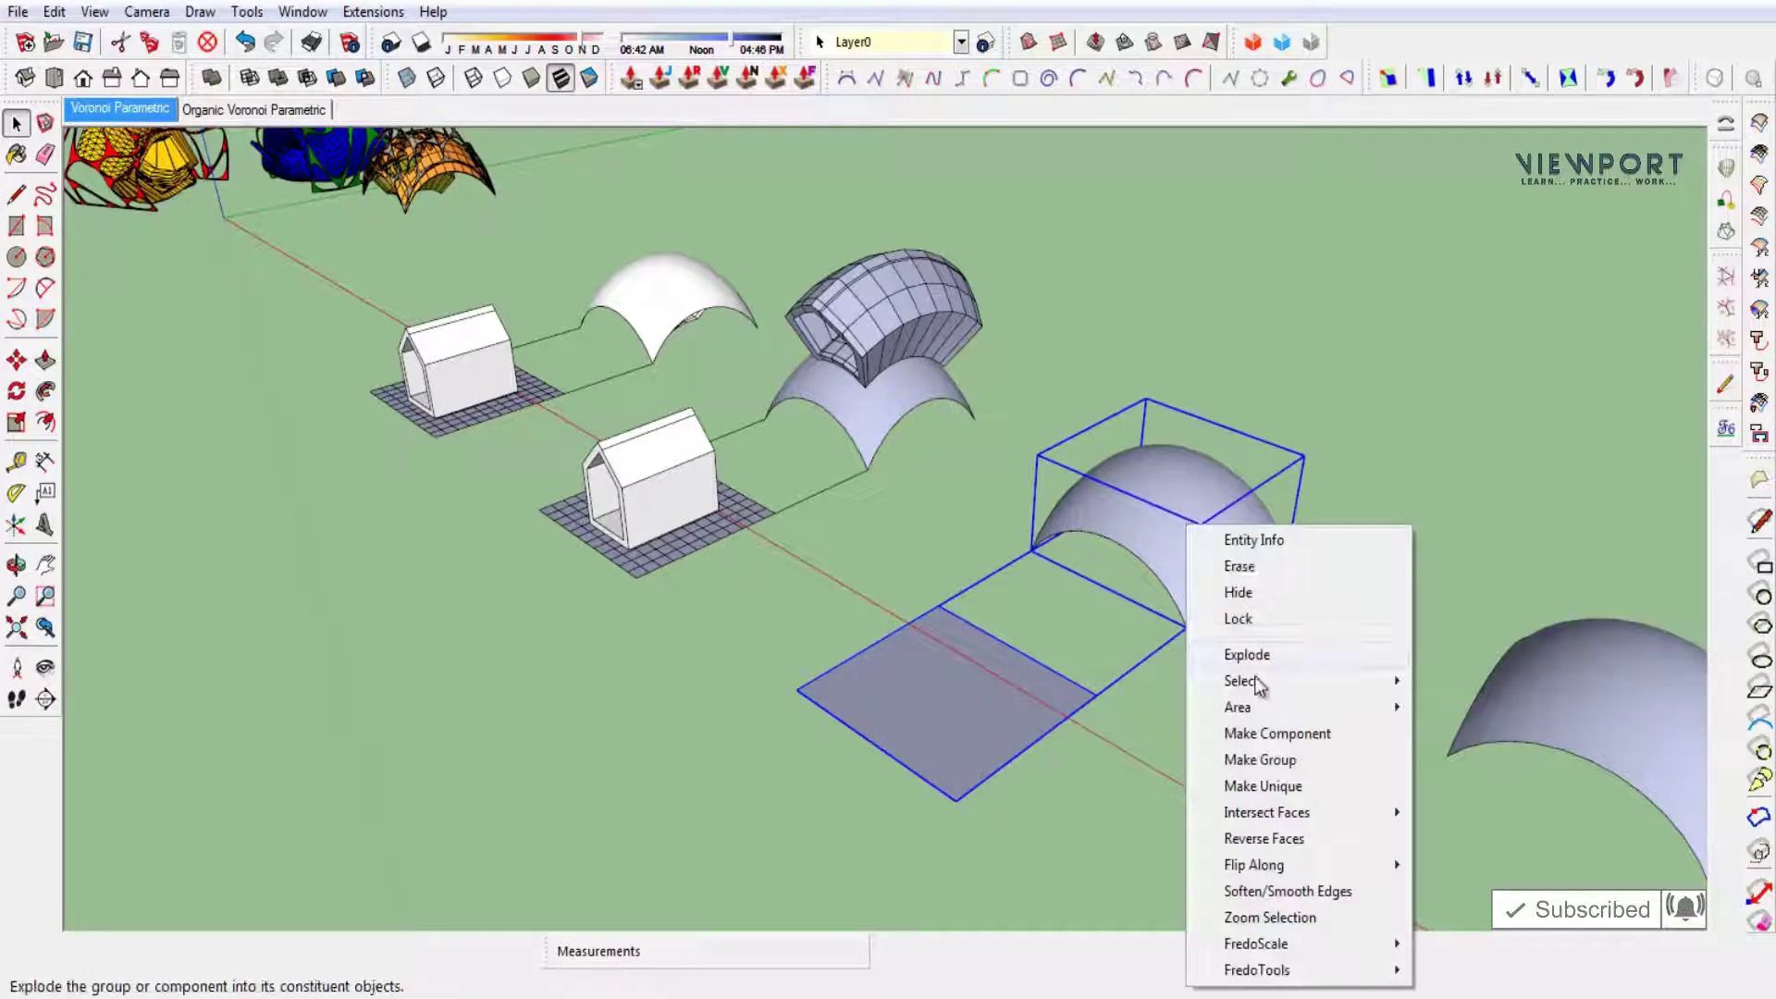
left_click(1287, 761)
left_click(1190, 779)
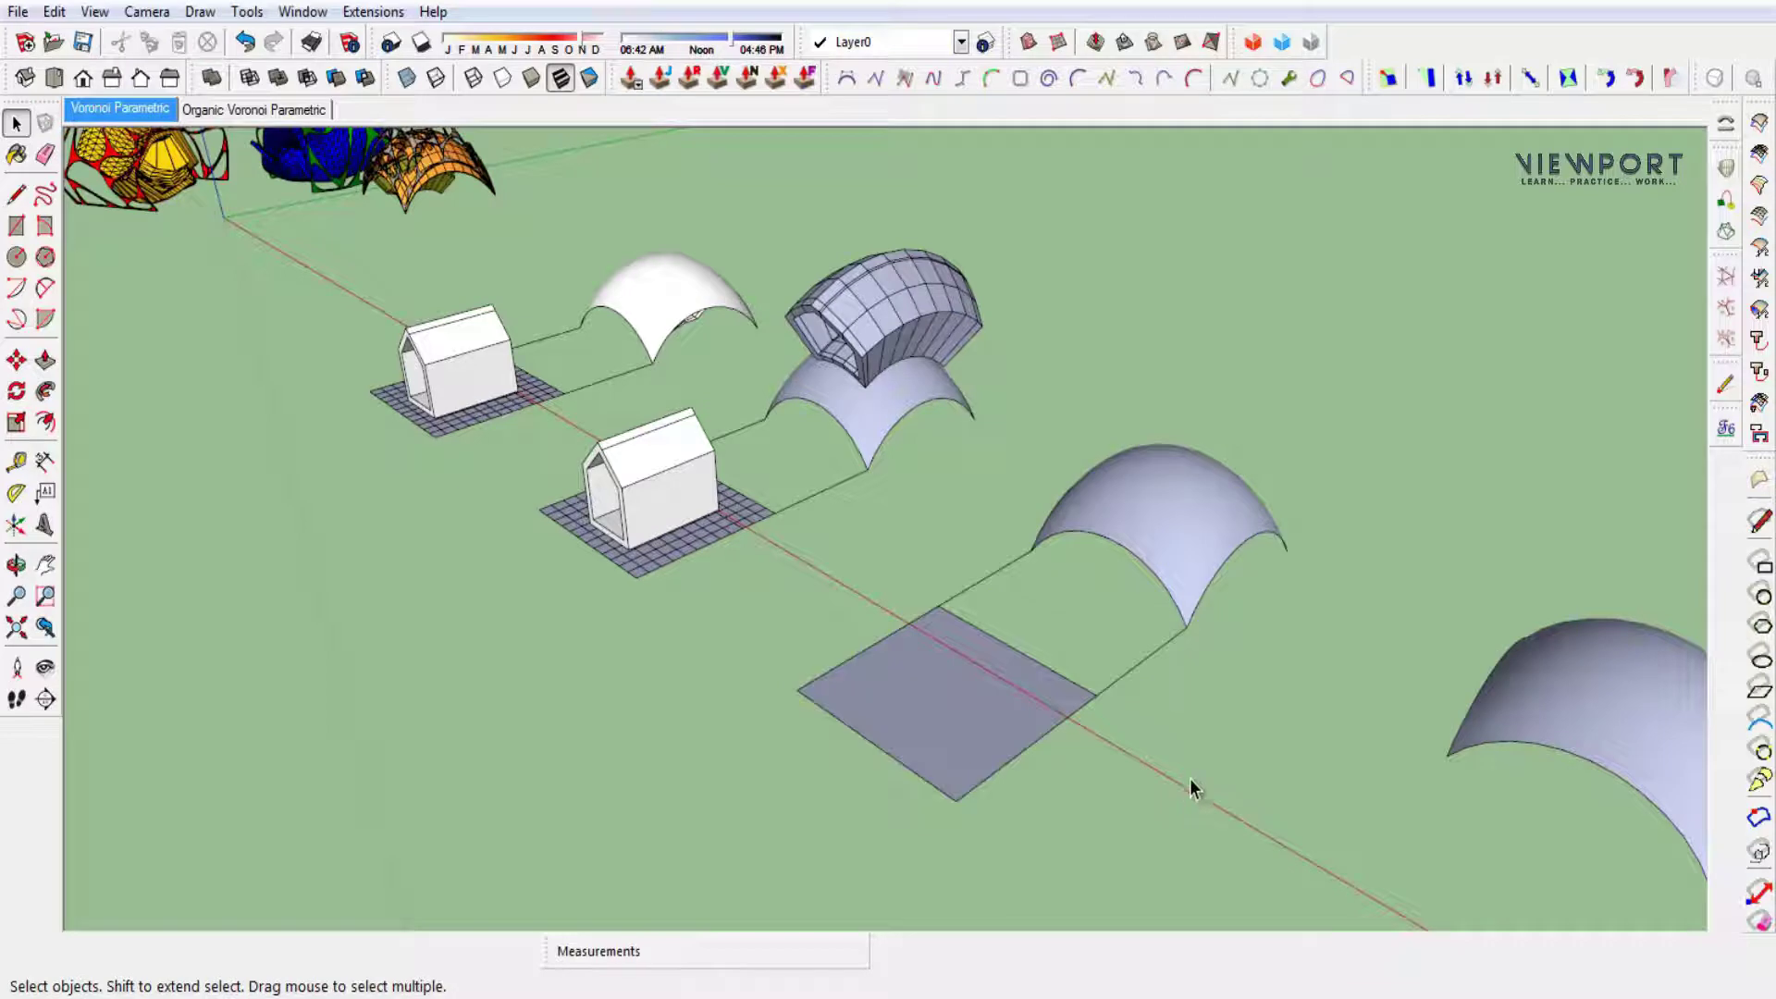
left_click(678, 497)
Copy the second house 40 along the red axis onto the third grey base.
key("m")
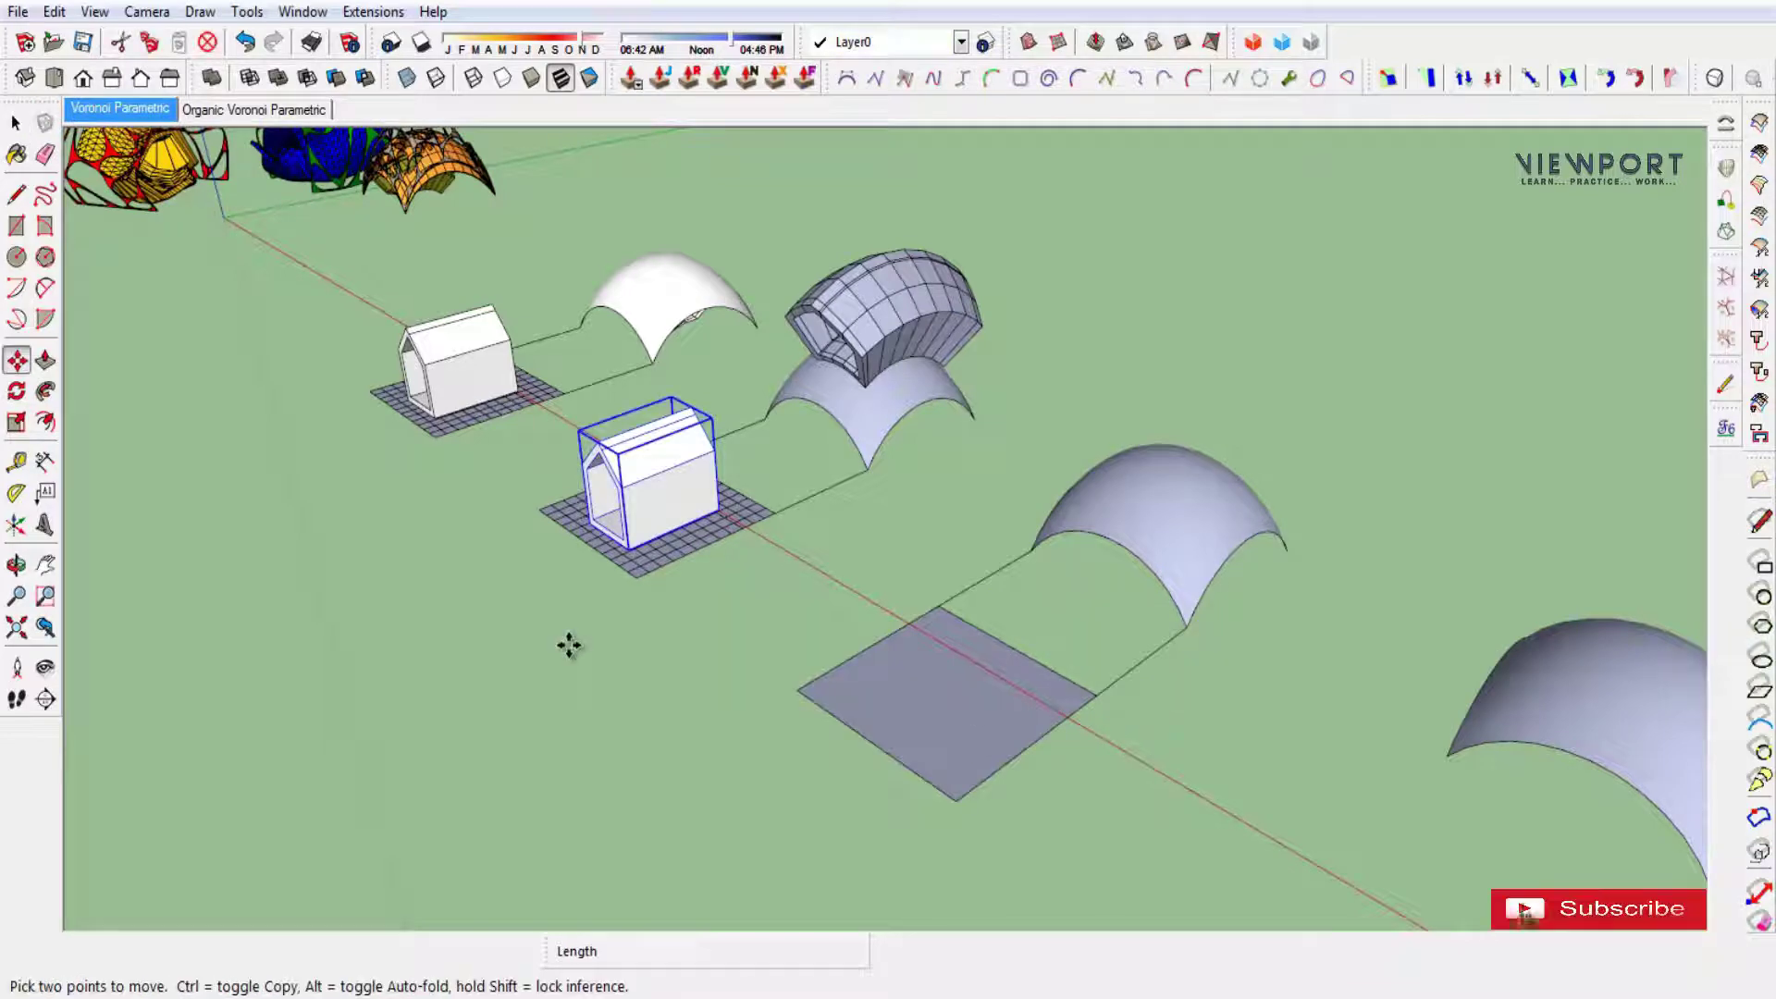
left_click(539, 611)
key("ctrl")
type("40")
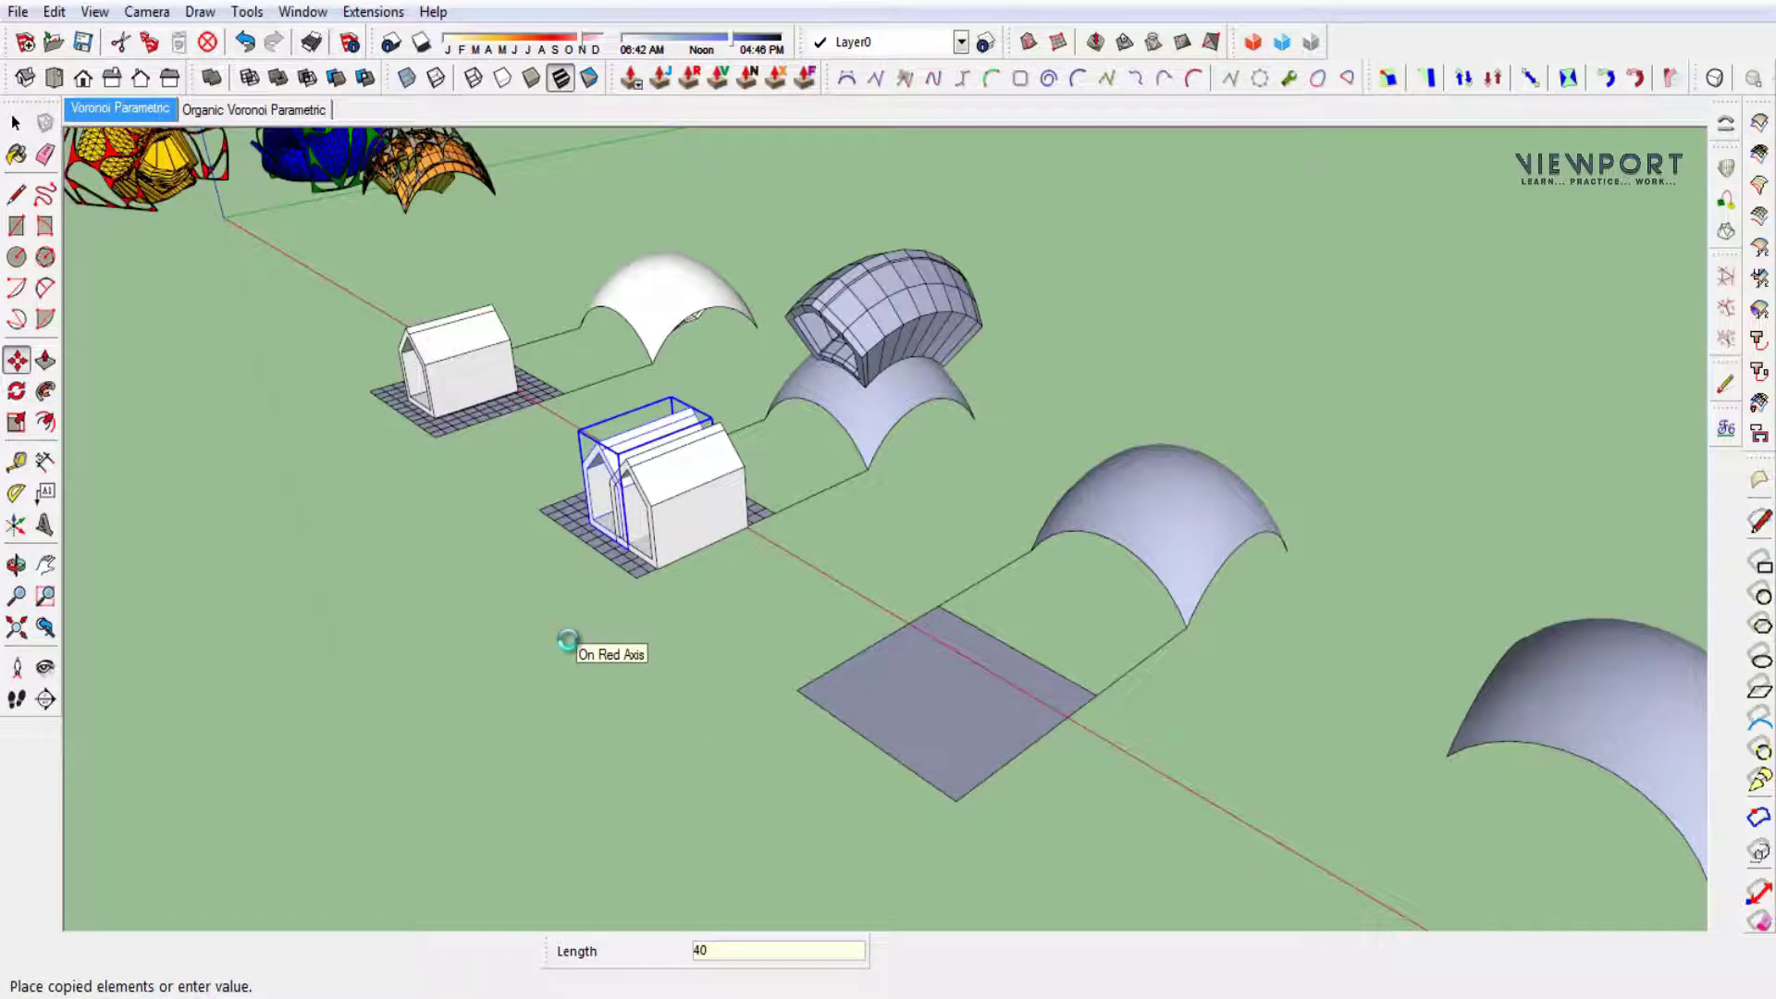
key("Return")
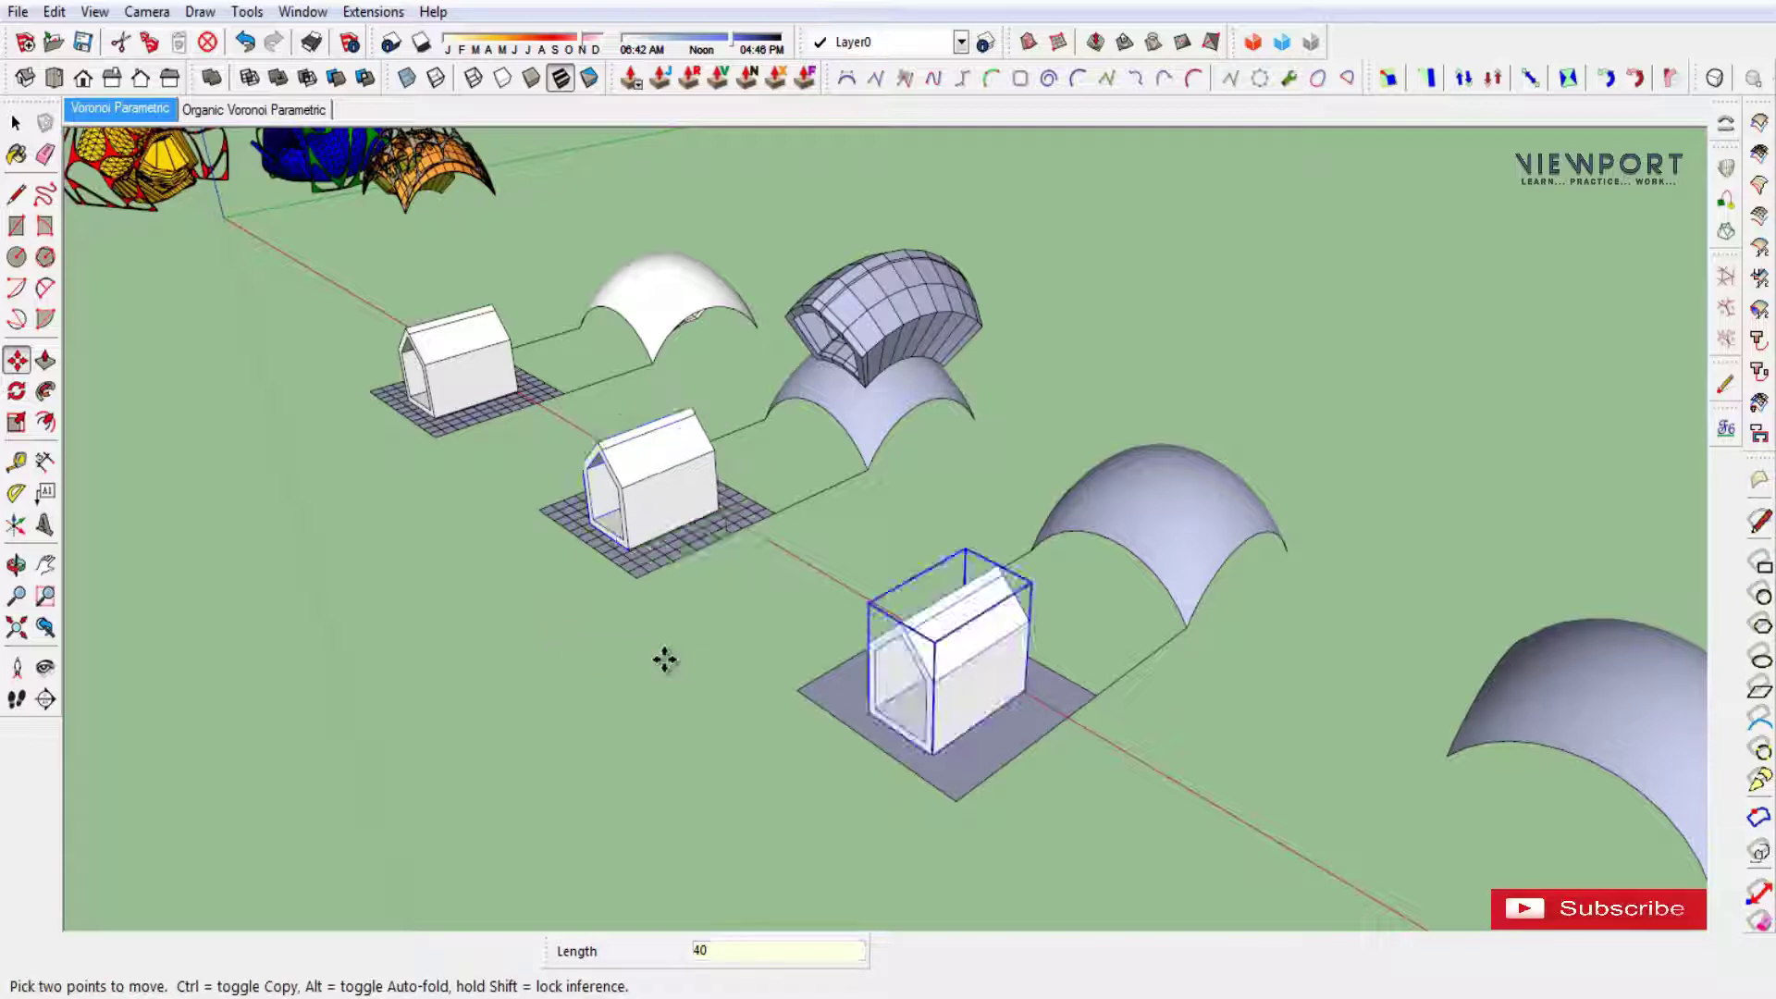
key("space")
left_click(671, 669)
key("o")
left_click_drag(903, 765, 747, 715)
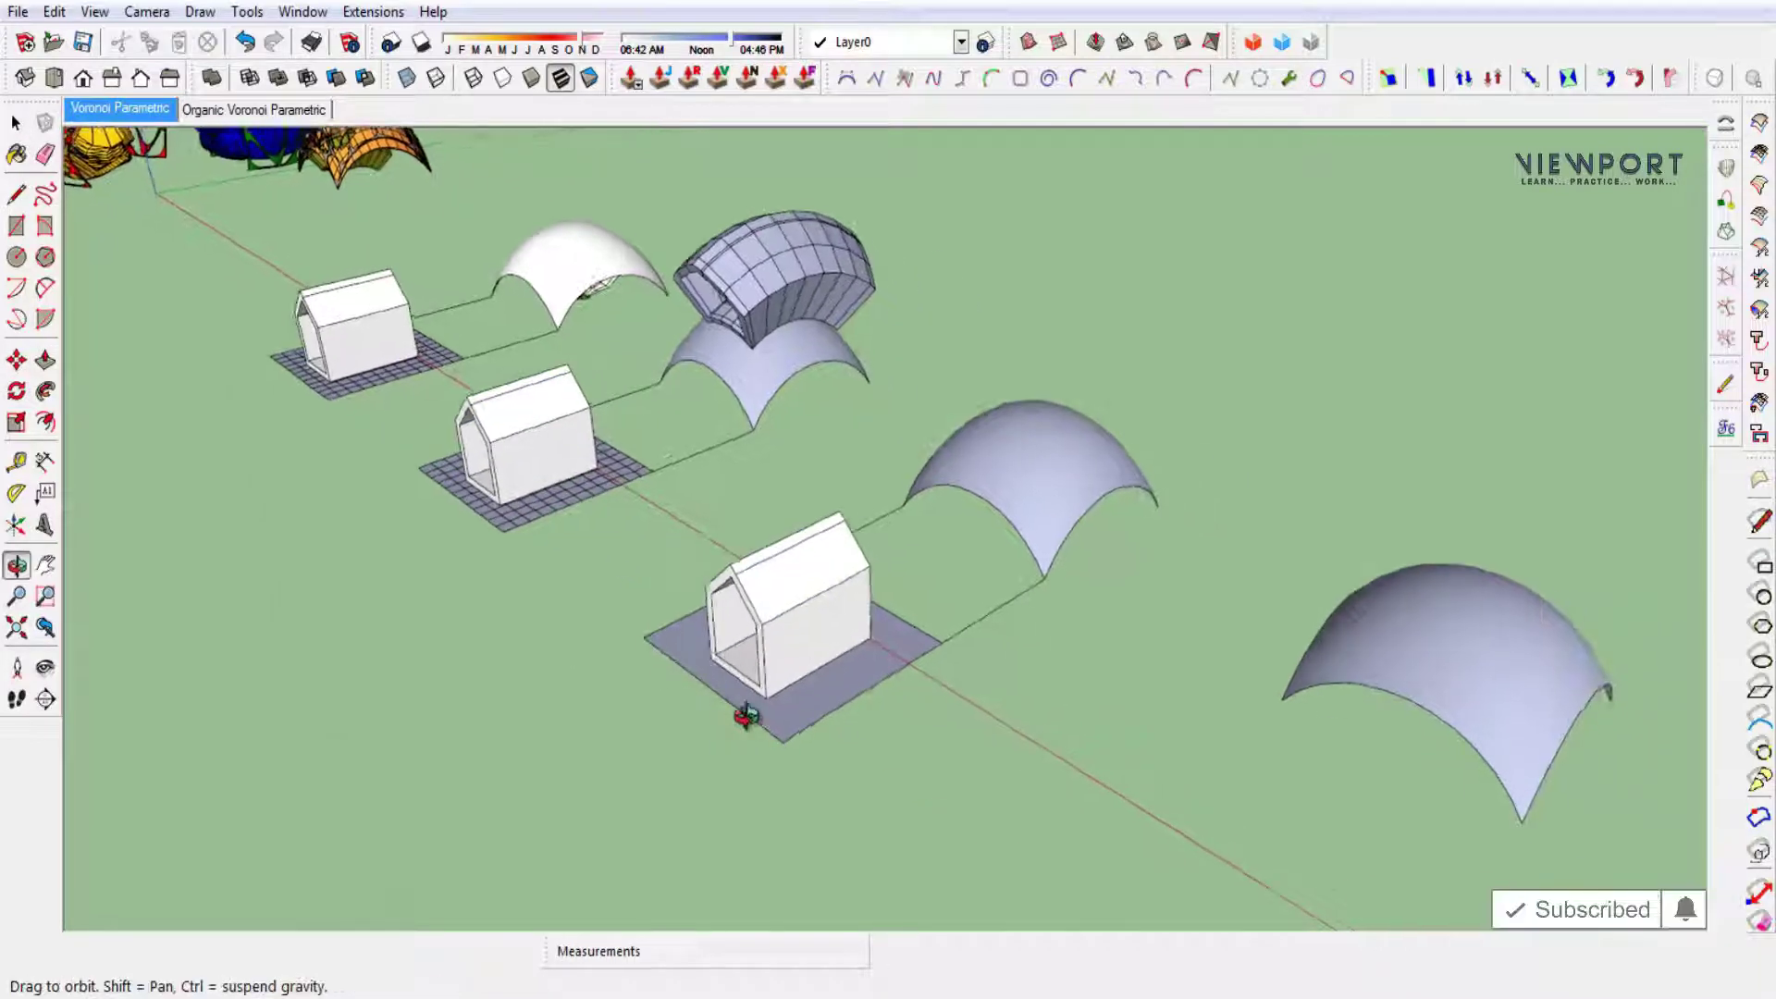
mouse_move(912, 753)
left_mouse_down()
mouse_move(1169, 774)
mouse_move(1176, 675)
left_mouse_up()
Flowify the inner house onto the third arch-and-base group, then inspect the gridded shell.
key("space")
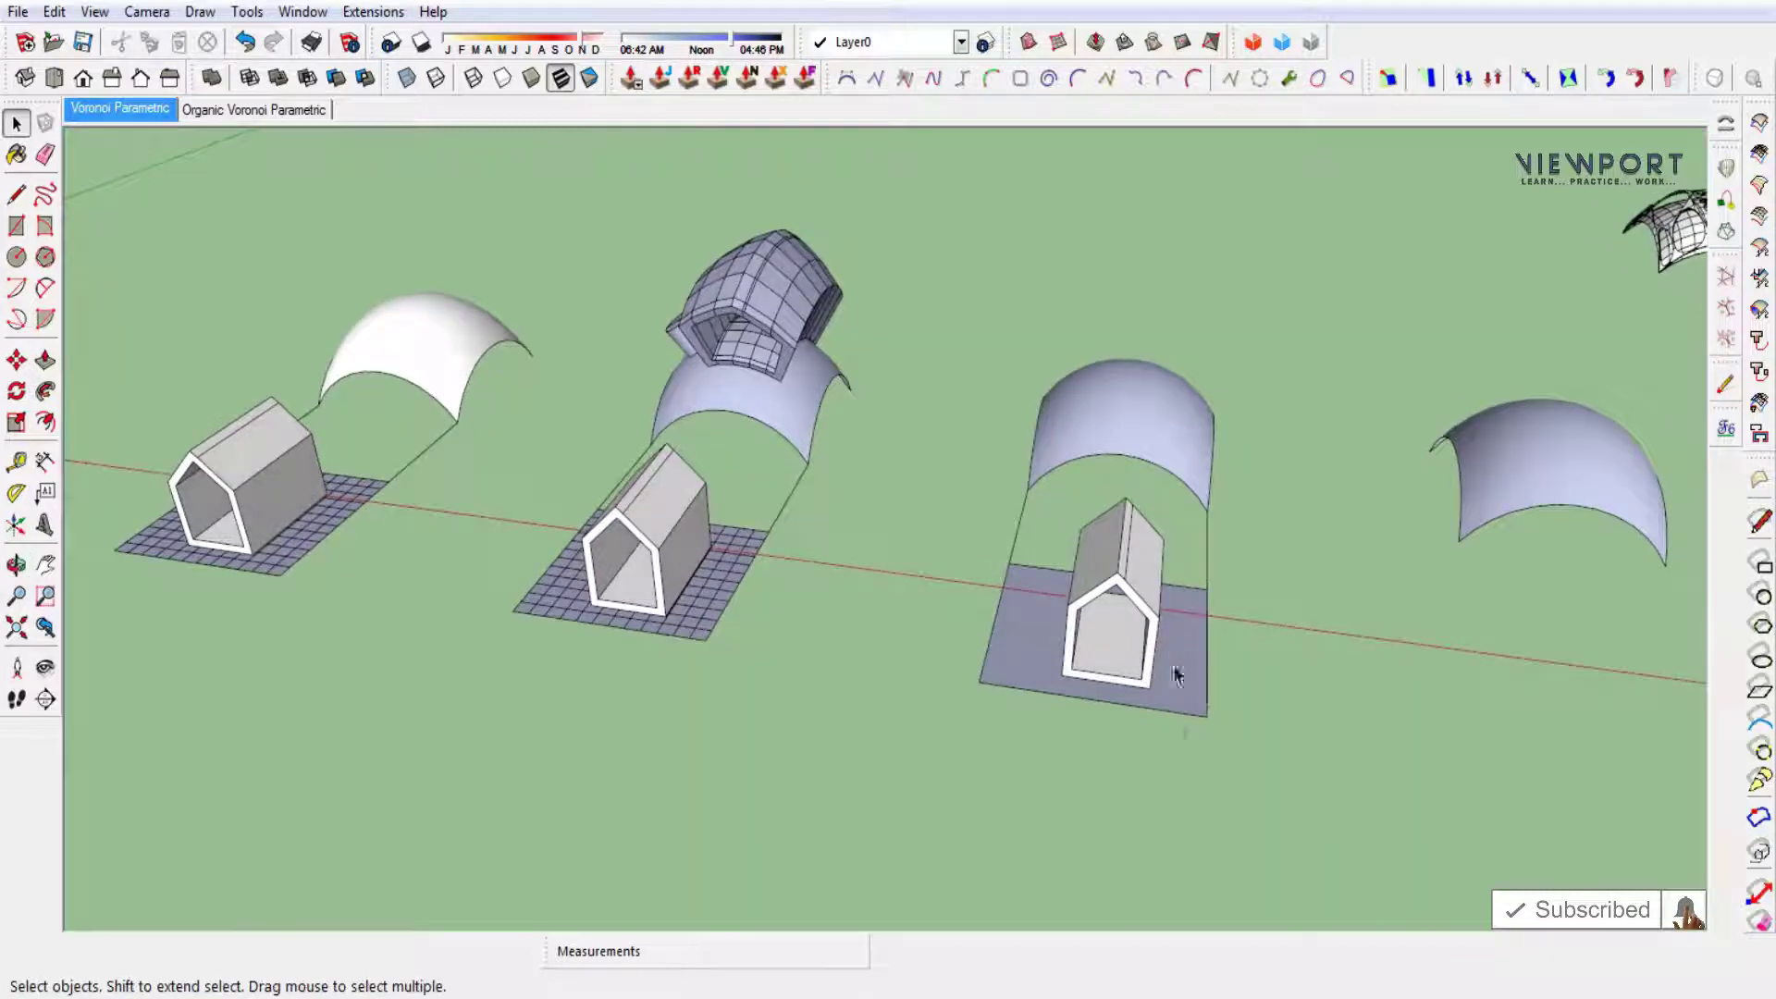
left_click(1116, 430)
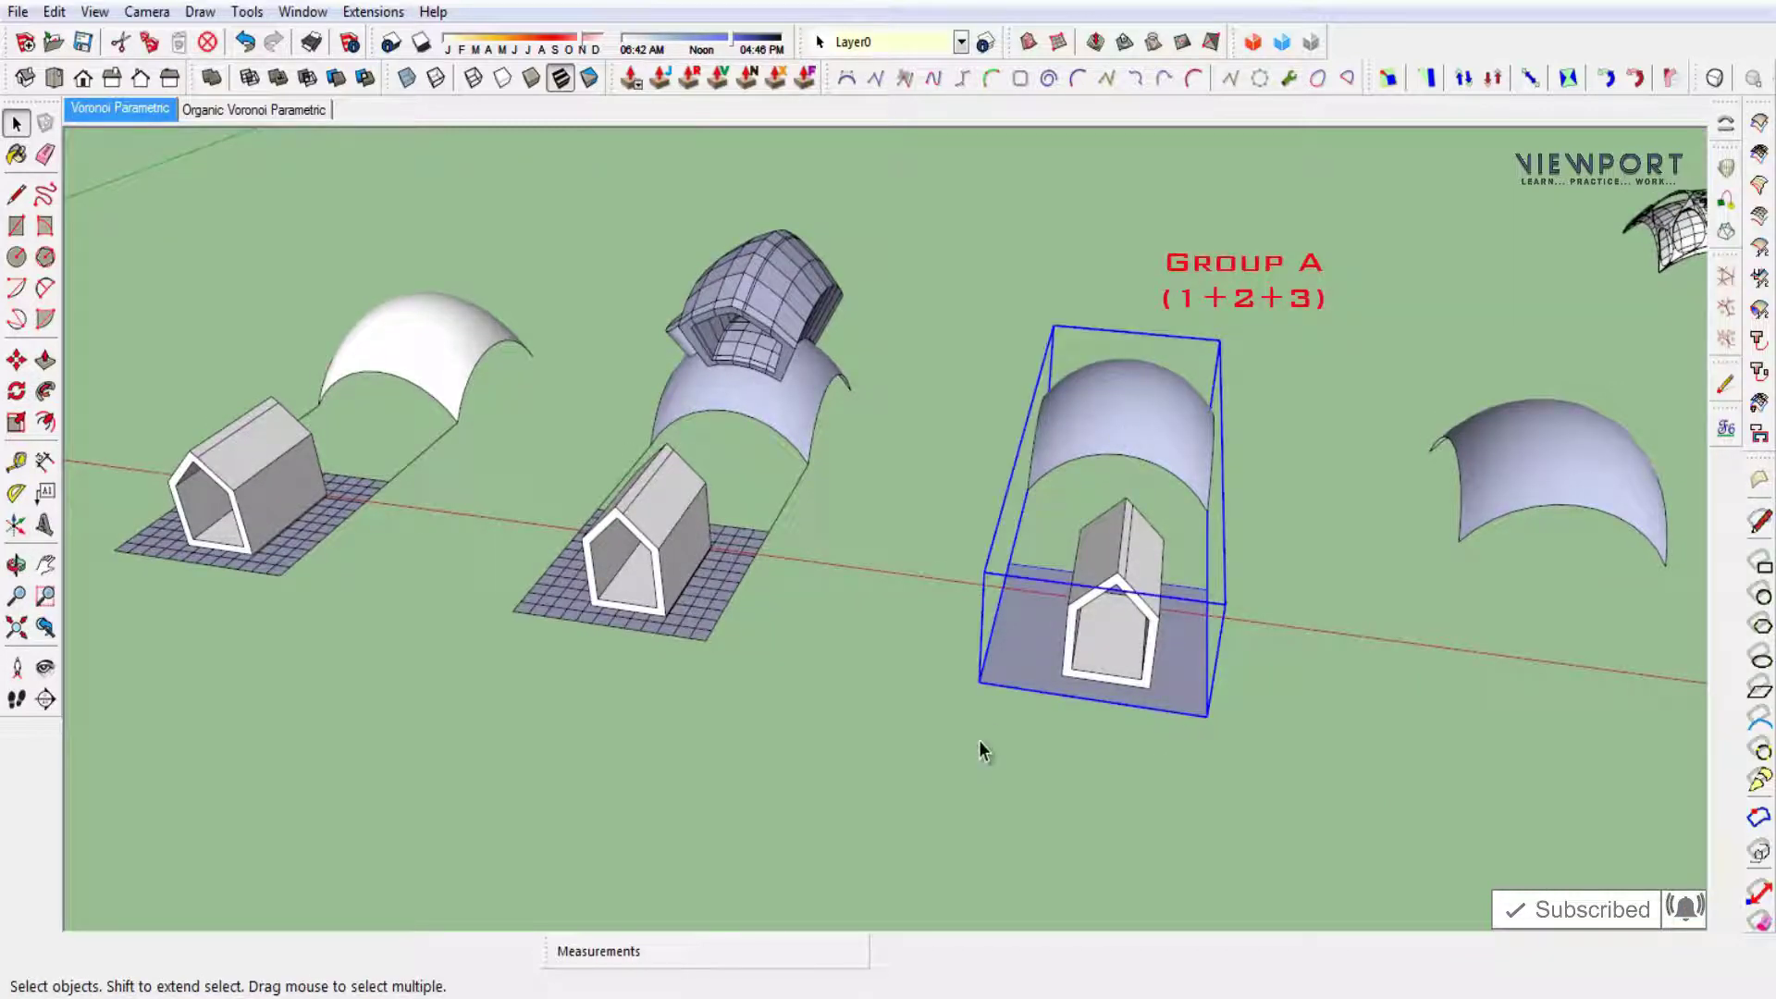
left_click(1150, 575, "shift")
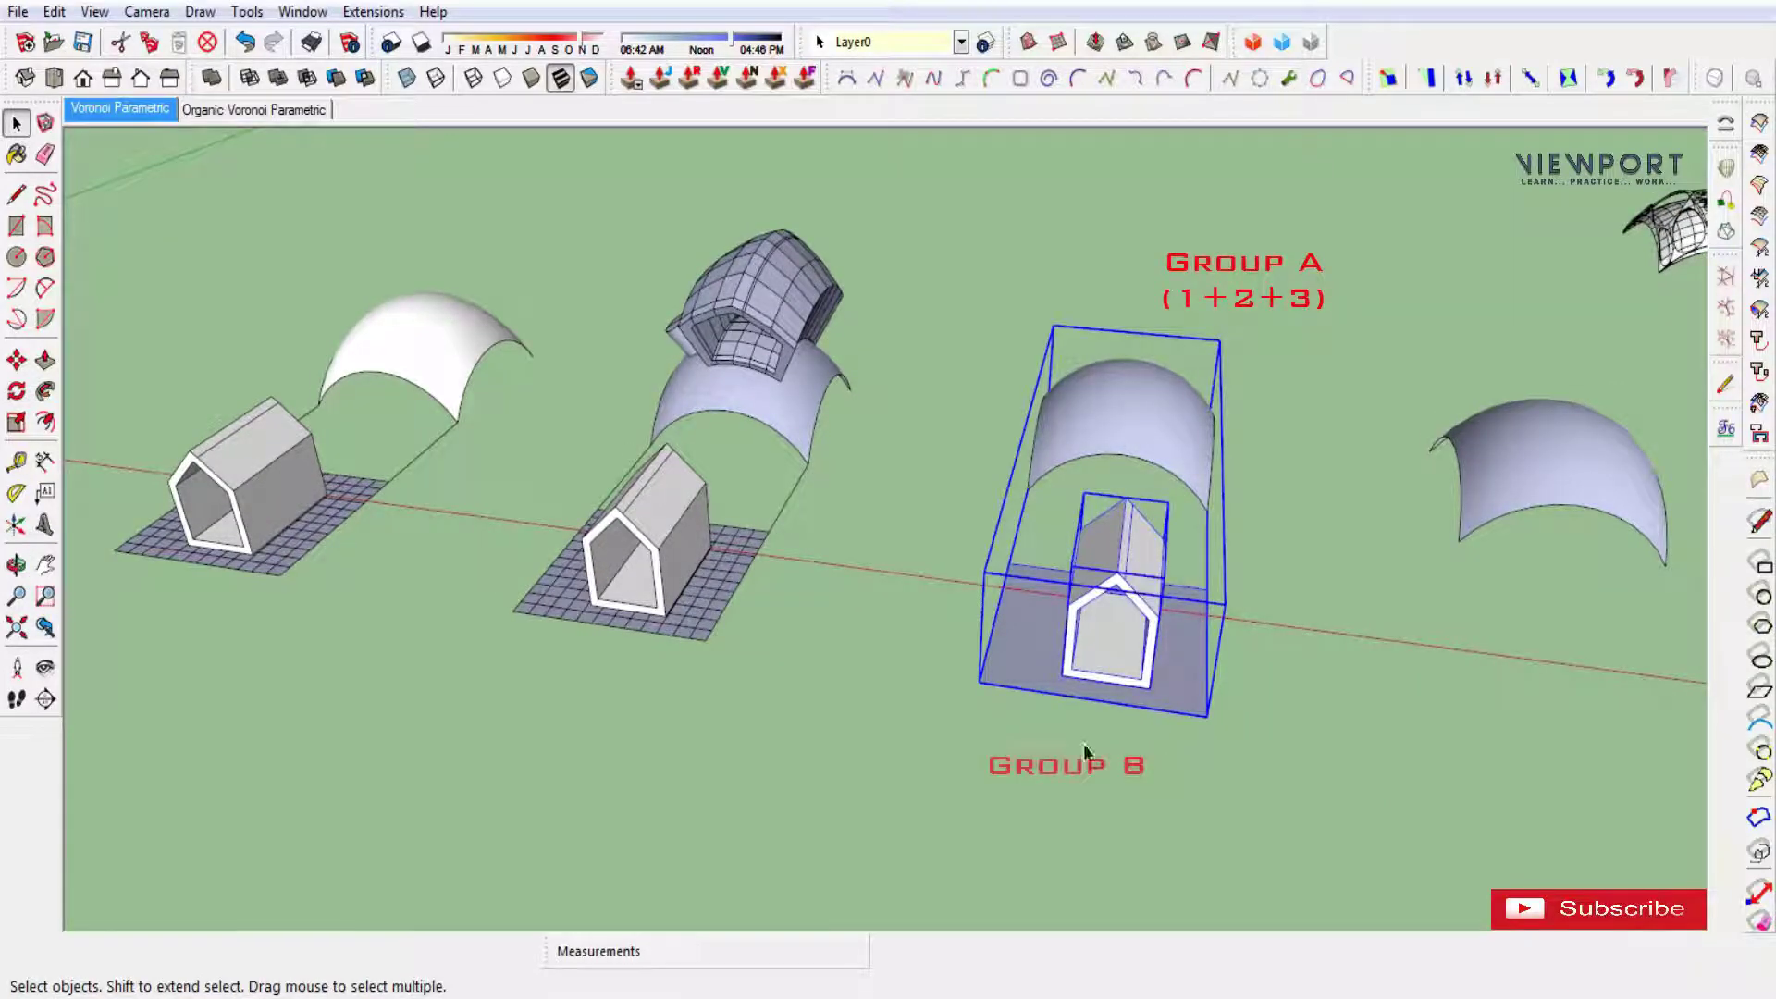
left_click(372, 12)
mouse_move(394, 39)
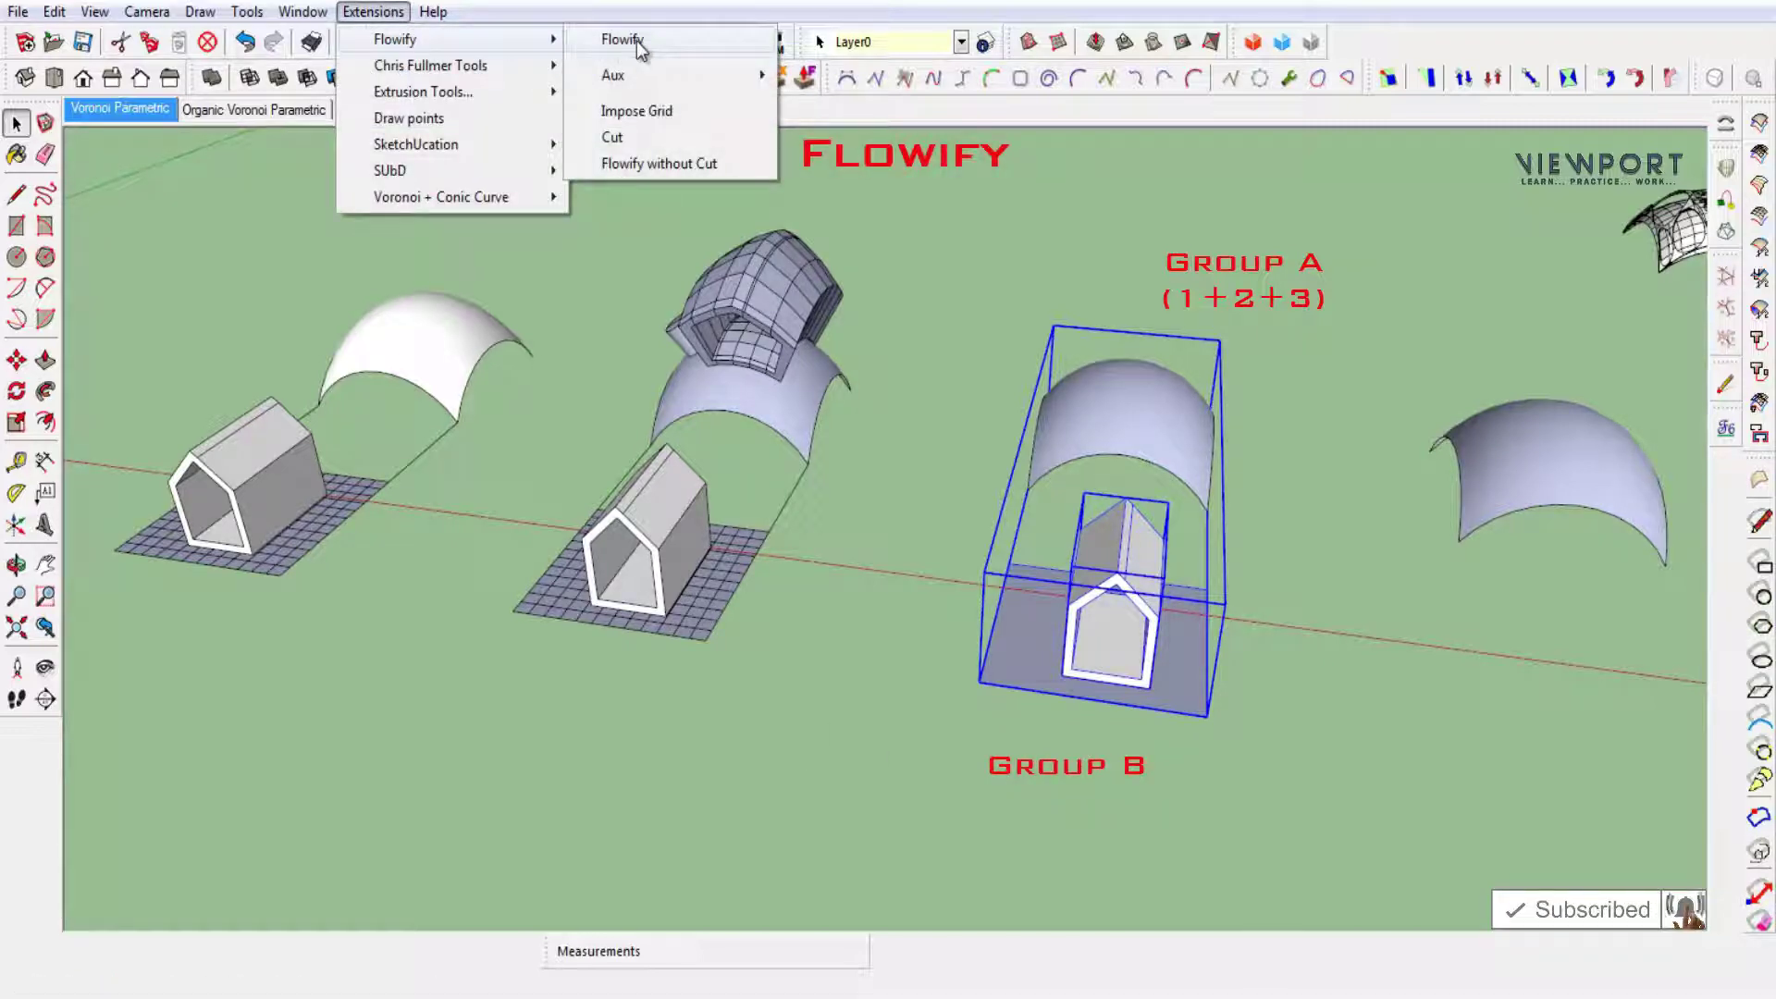
left_click(639, 48)
mouse_move(880, 661)
middle_mouse_down()
mouse_move(888, 682)
mouse_move(666, 622)
mouse_move(568, 731)
mouse_move(890, 503)
mouse_move(987, 511)
mouse_move(952, 607)
mouse_move(984, 508)
mouse_move(1340, 594)
mouse_move(1289, 682)
mouse_move(1043, 657)
mouse_move(1030, 749)
mouse_move(940, 713)
mouse_move(962, 764)
middle_mouse_up()
scroll(899, 486, "up", 3)
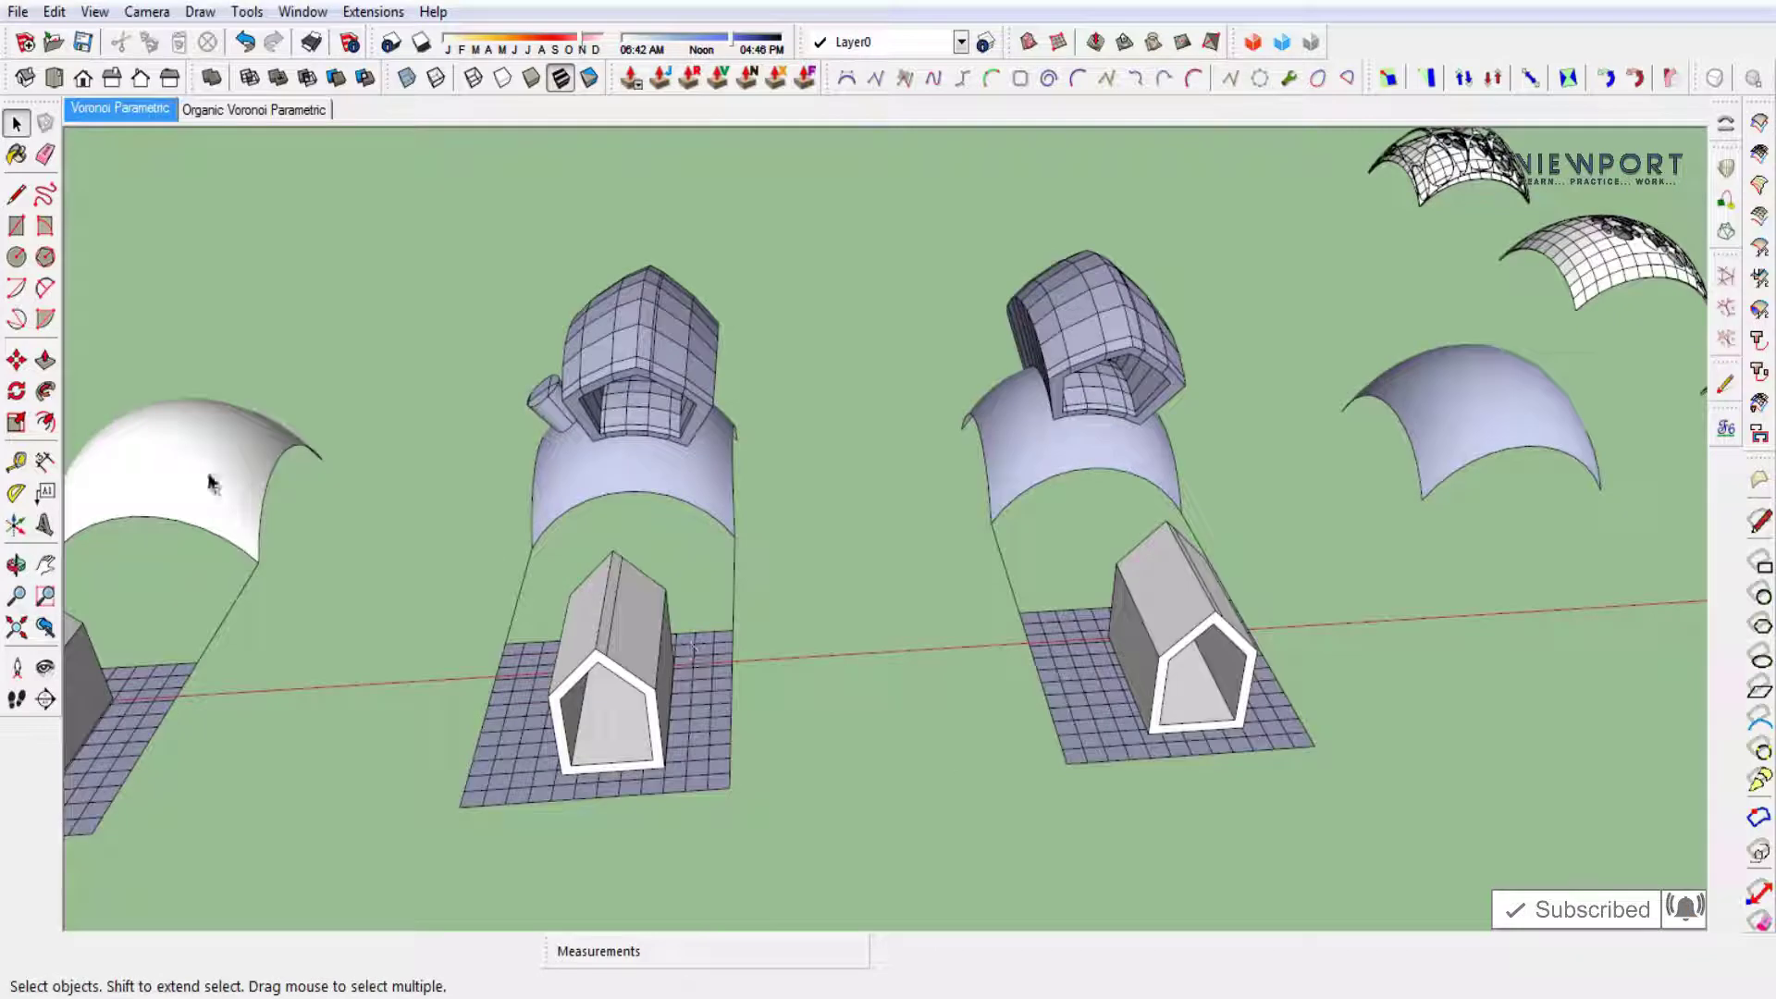
Draw a circle of about 1,45m radius on the third base grid.
left_click(17, 259)
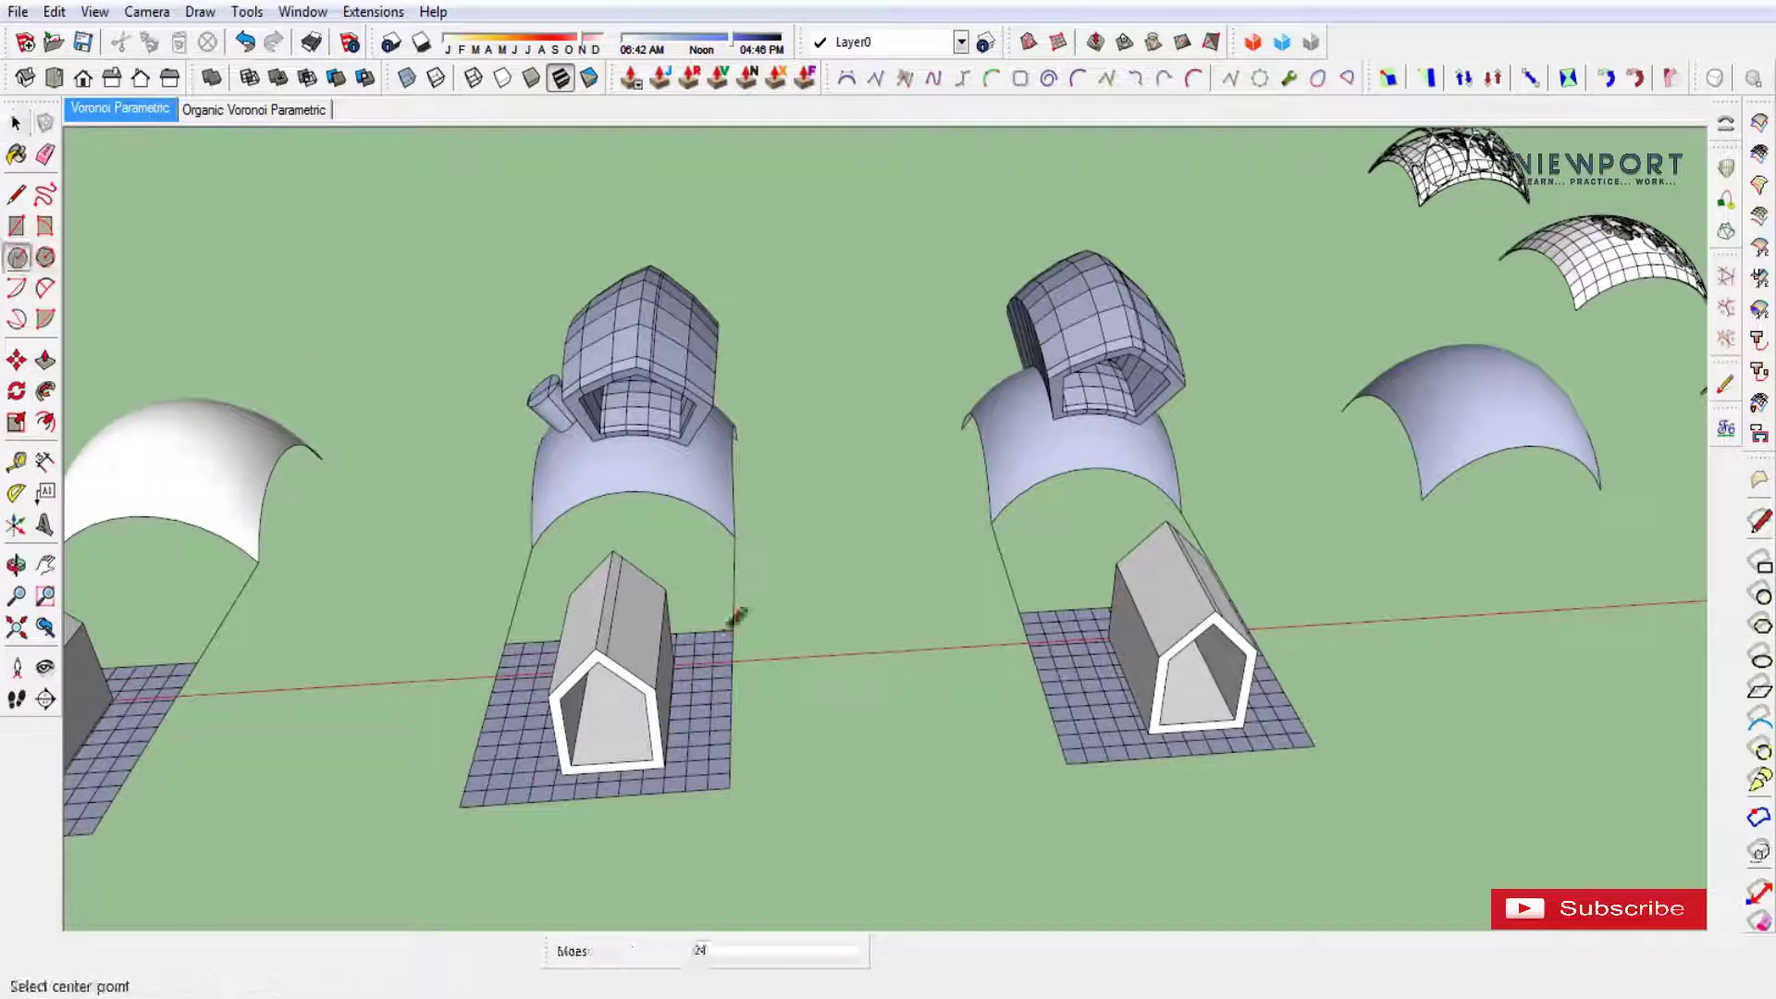
scroll(1077, 703, "up", 1)
scroll(1092, 701, "up", 1)
left_click(1094, 700)
left_click(1064, 705)
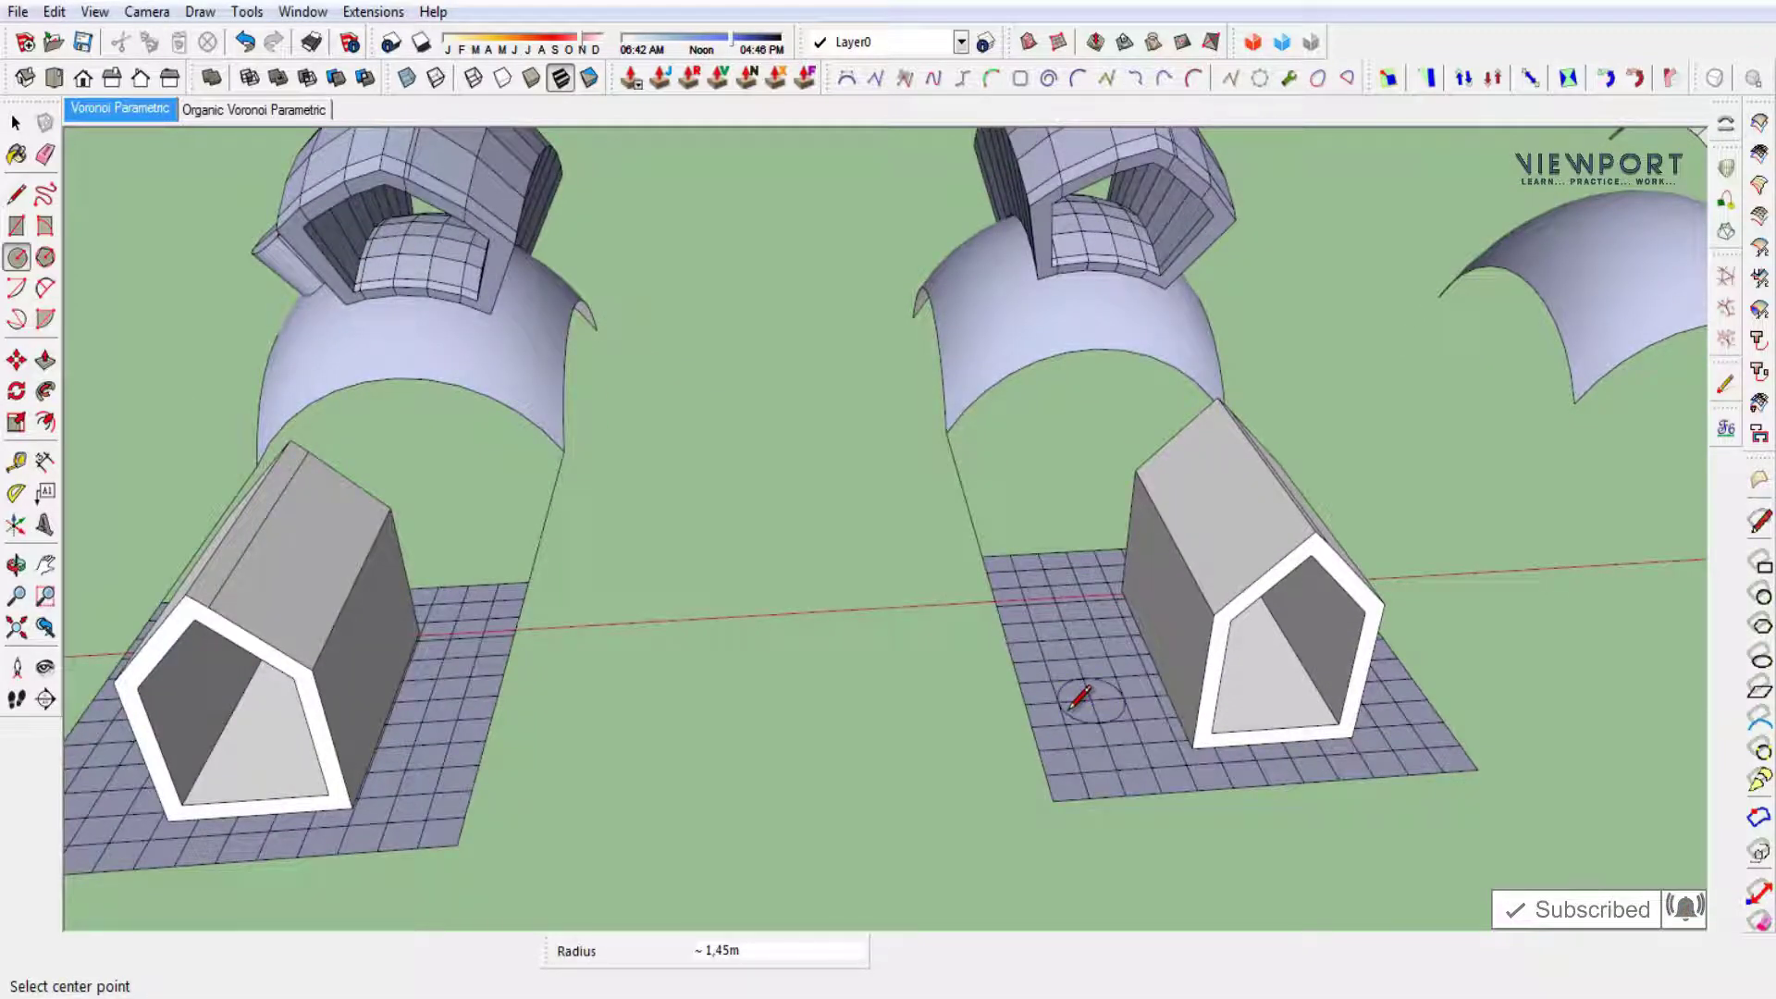
key("space")
left_click(1090, 716)
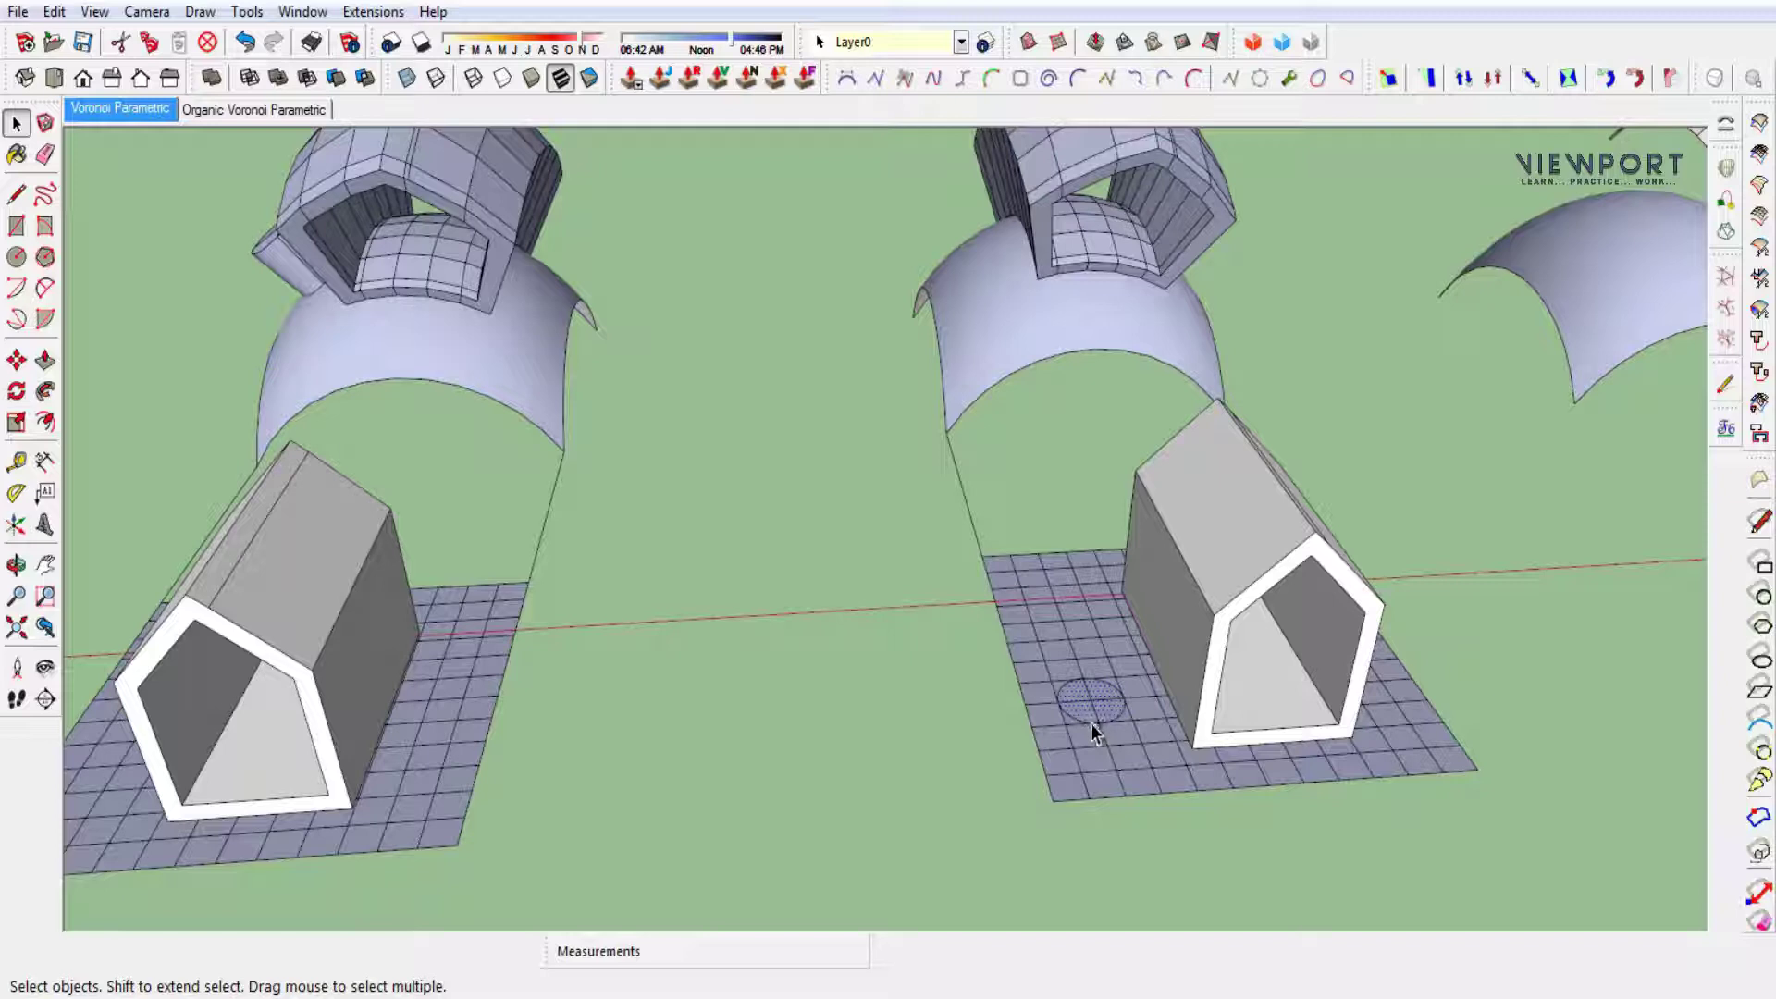
left_click(1099, 725)
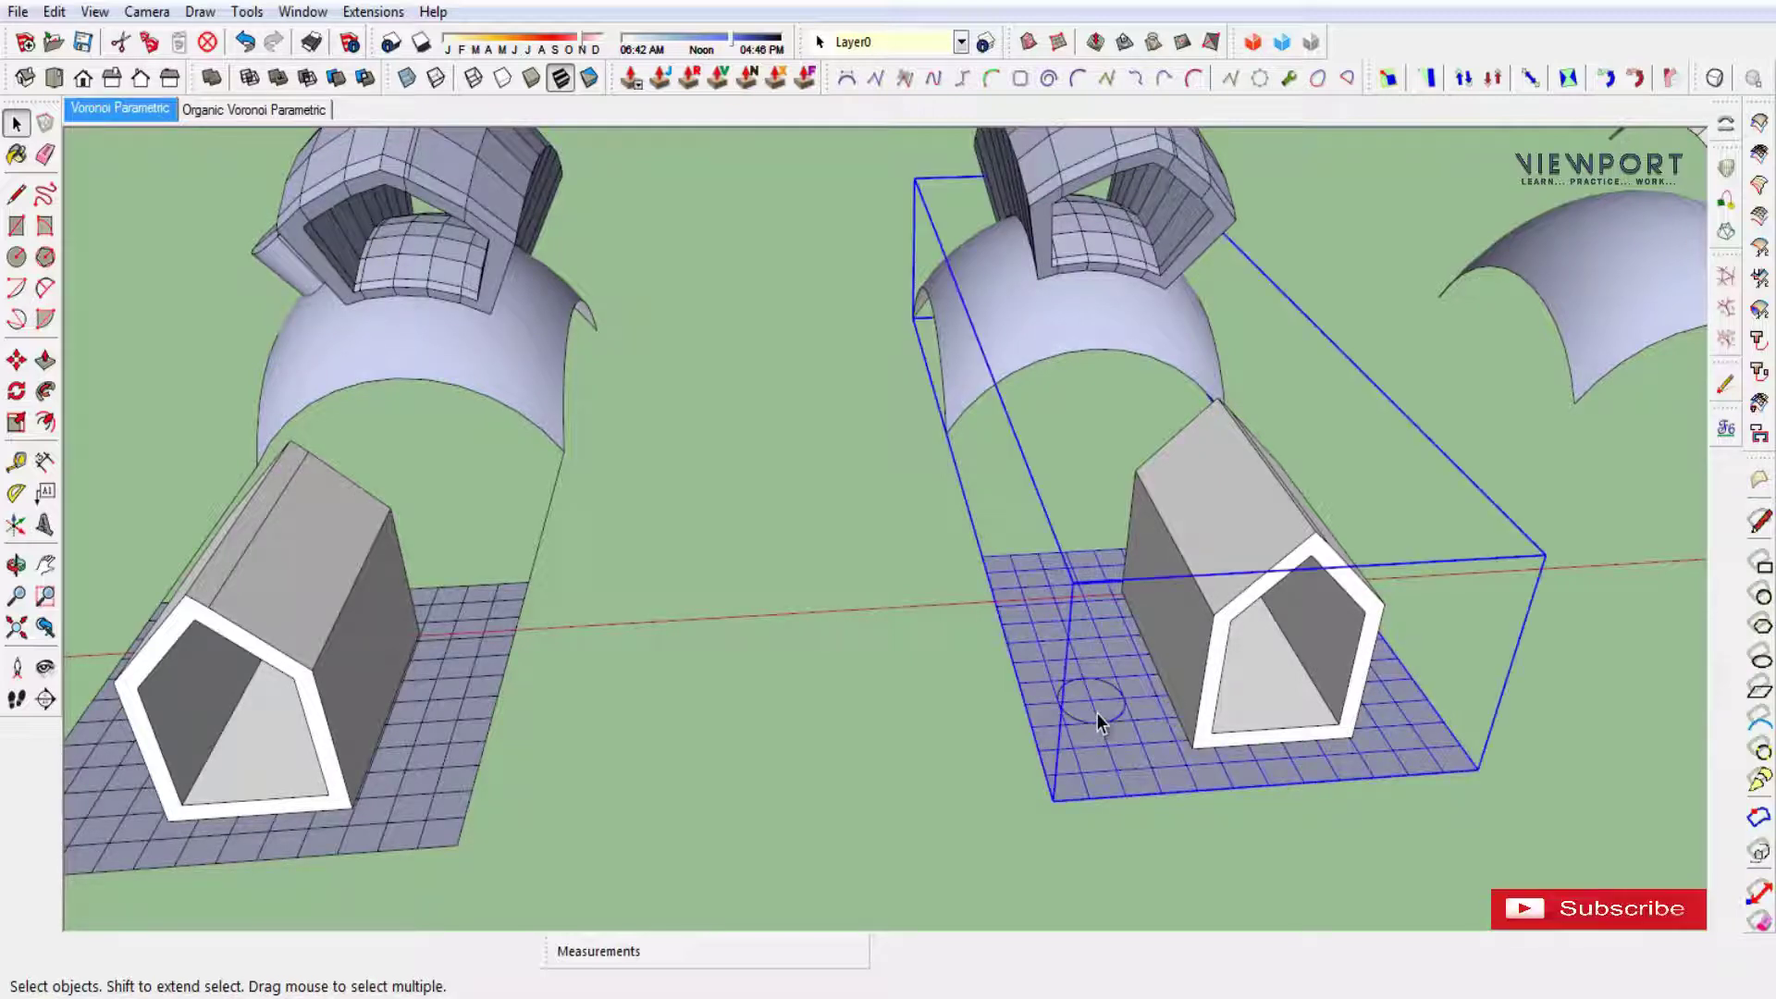
key("Escape")
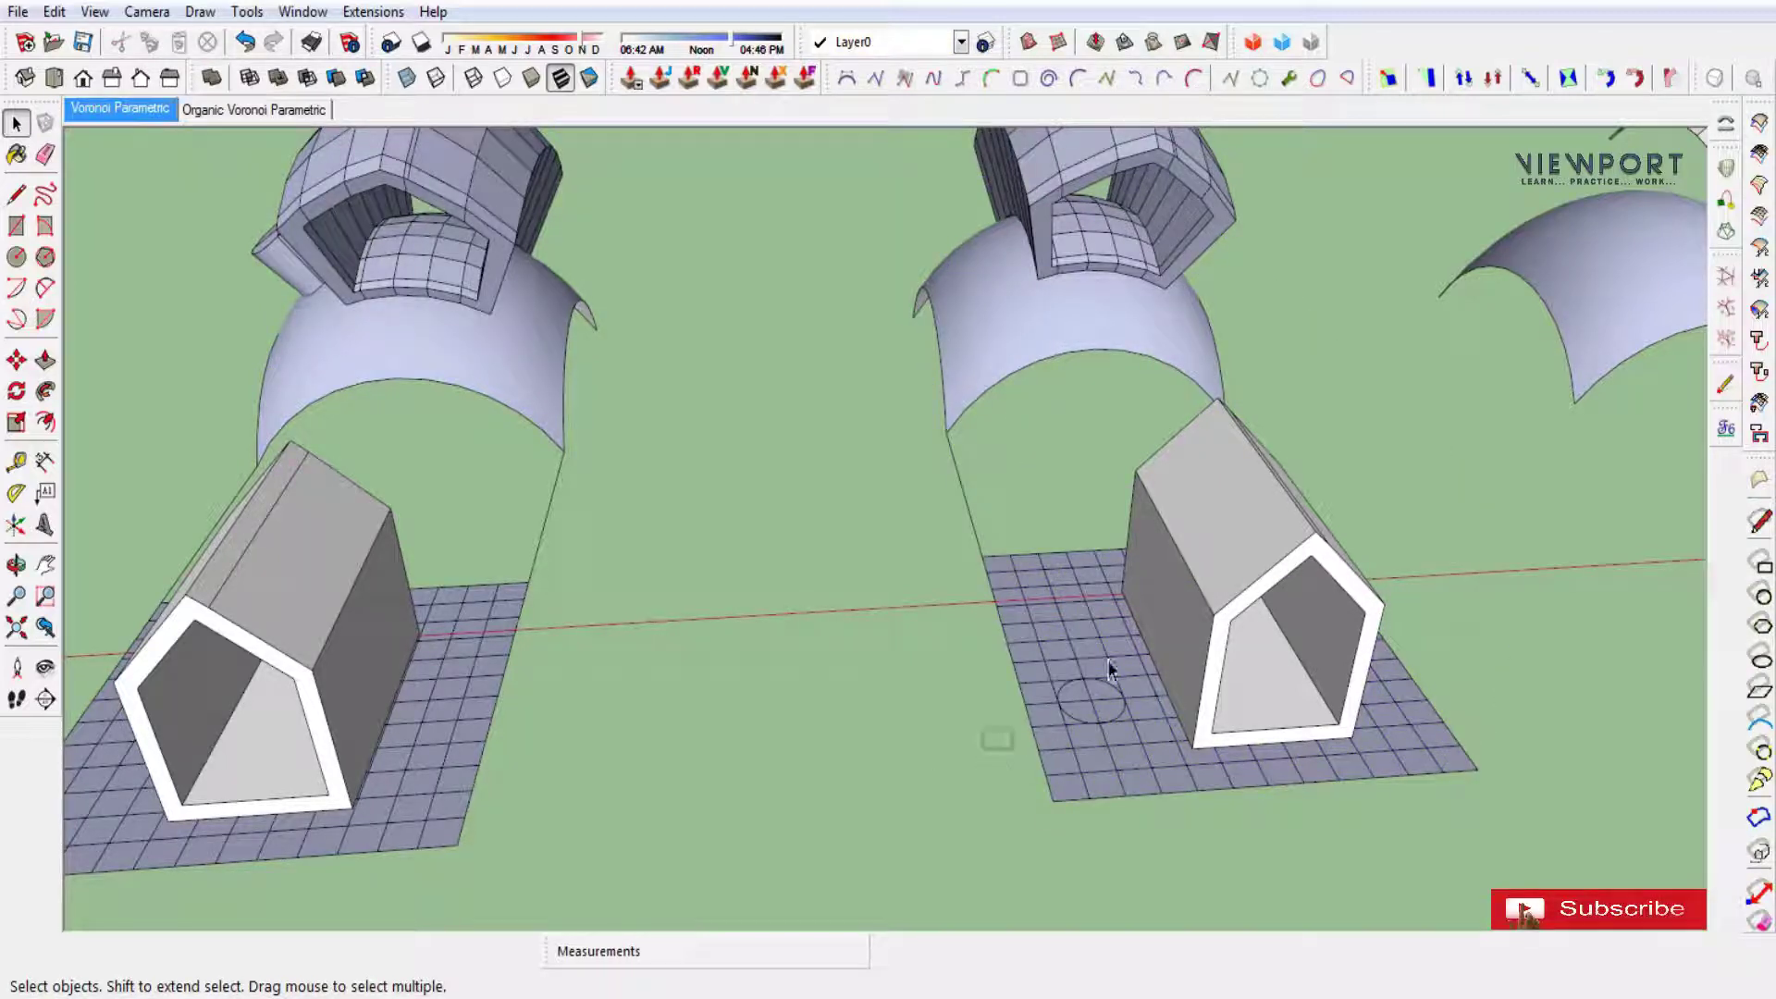
left_click(1130, 651)
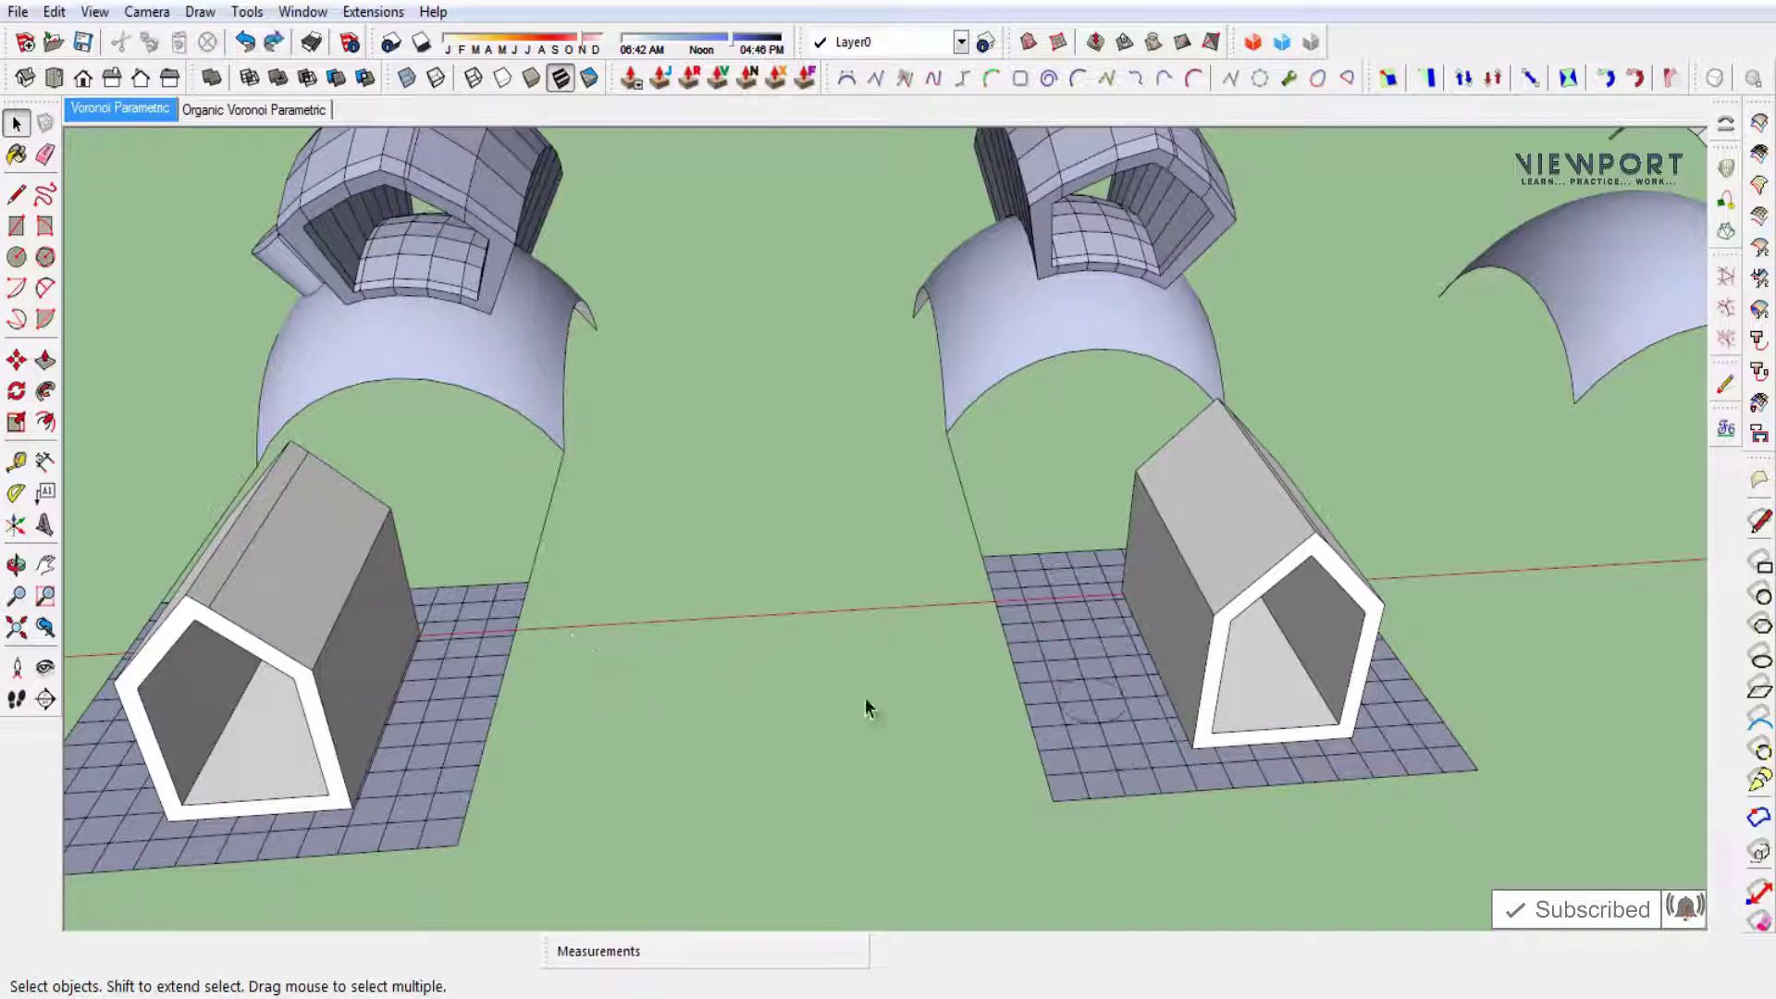
left_click(1083, 697)
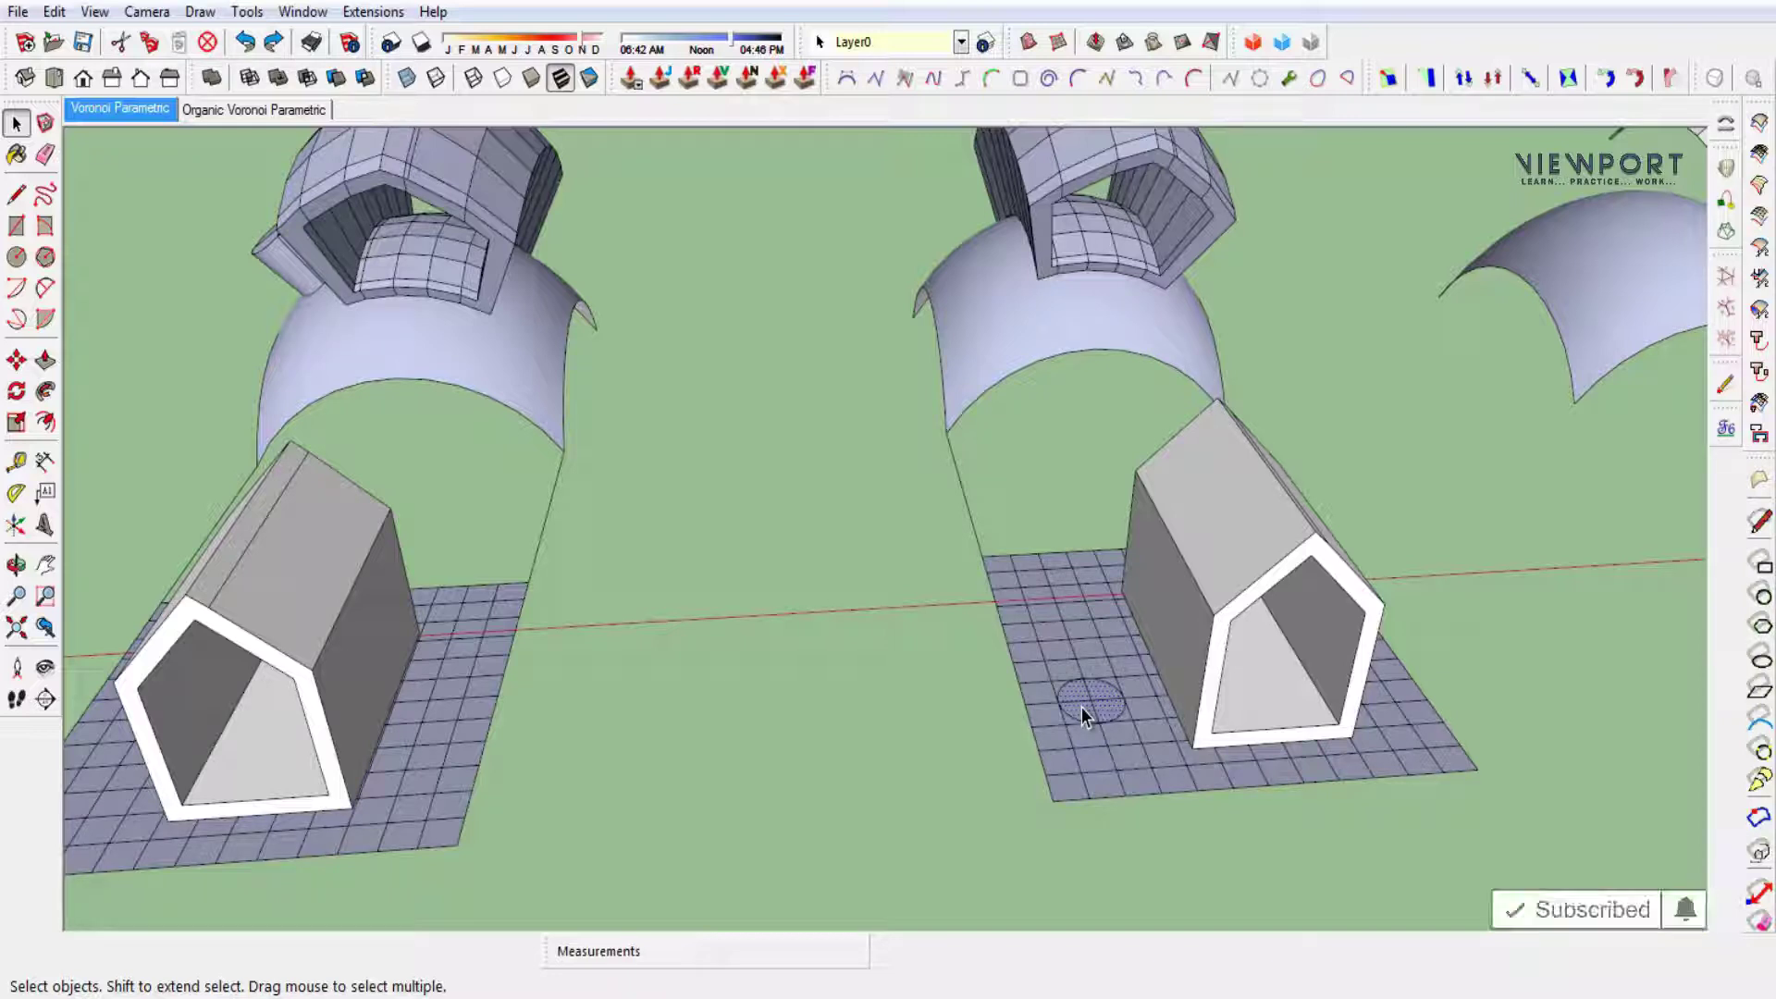
Pull the circle up 1,85m into a cylinder and make it a group.
key("p")
left_click_drag(1080, 707, 1081, 655)
key("space")
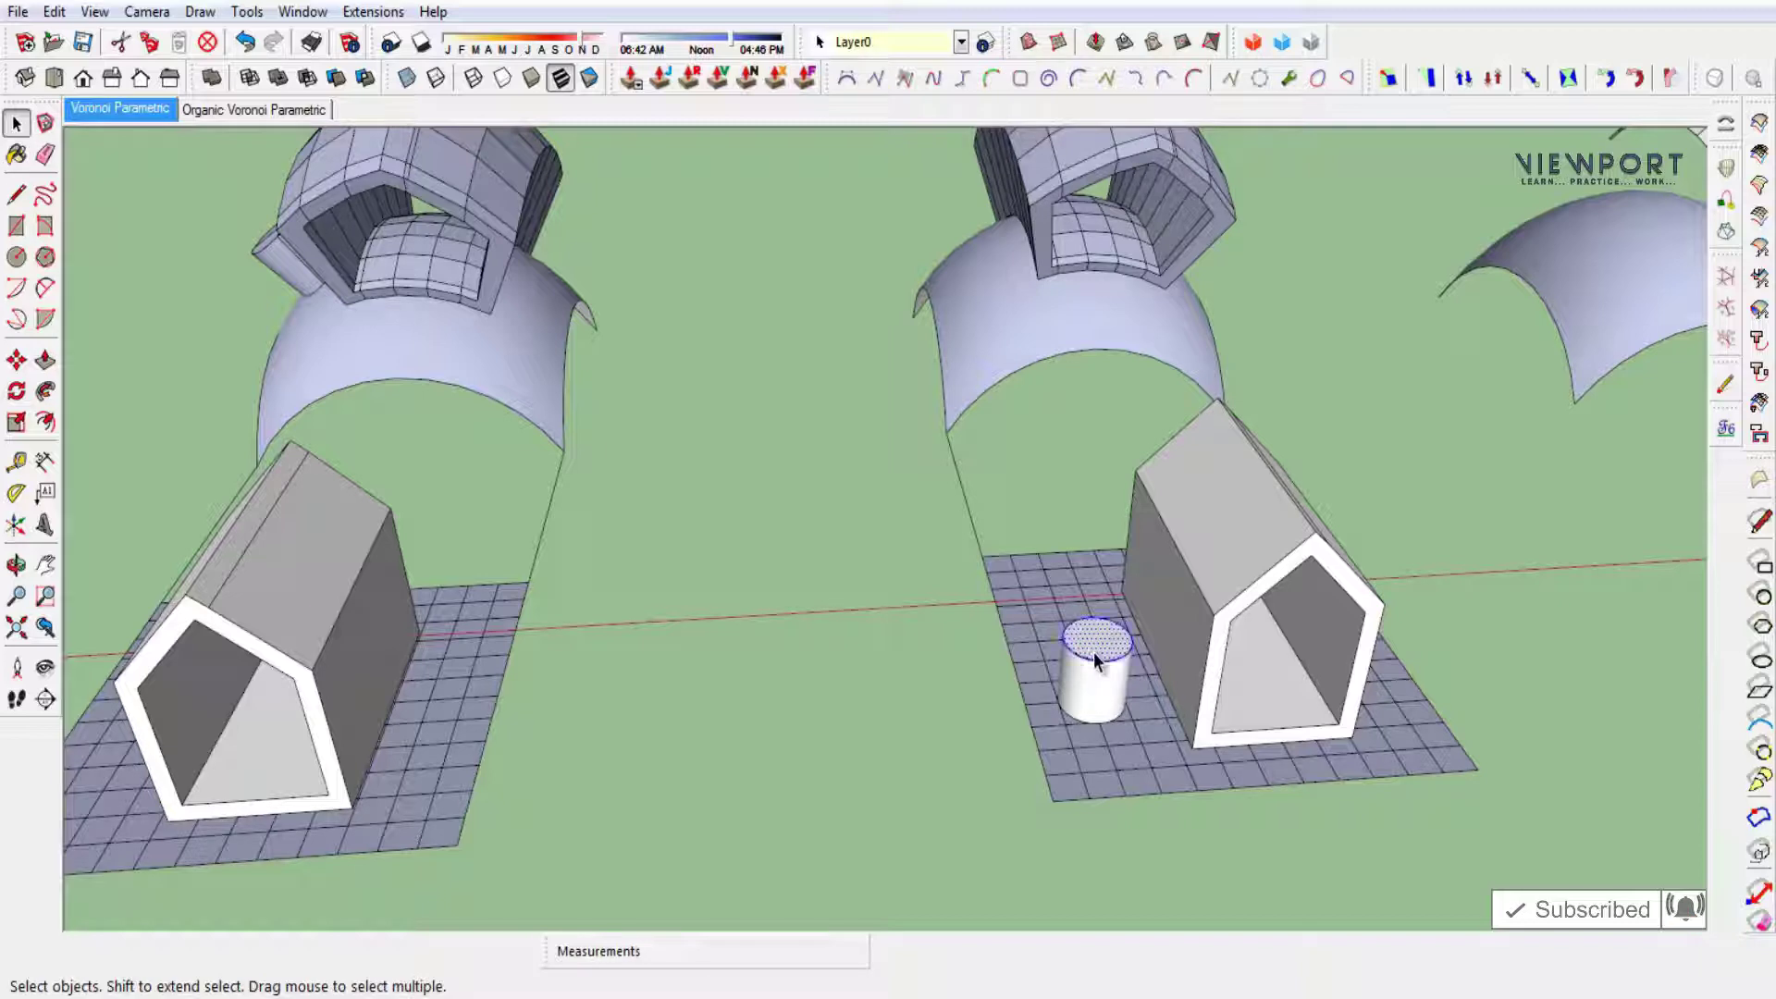
triple_click(1093, 652)
right_click(1093, 652)
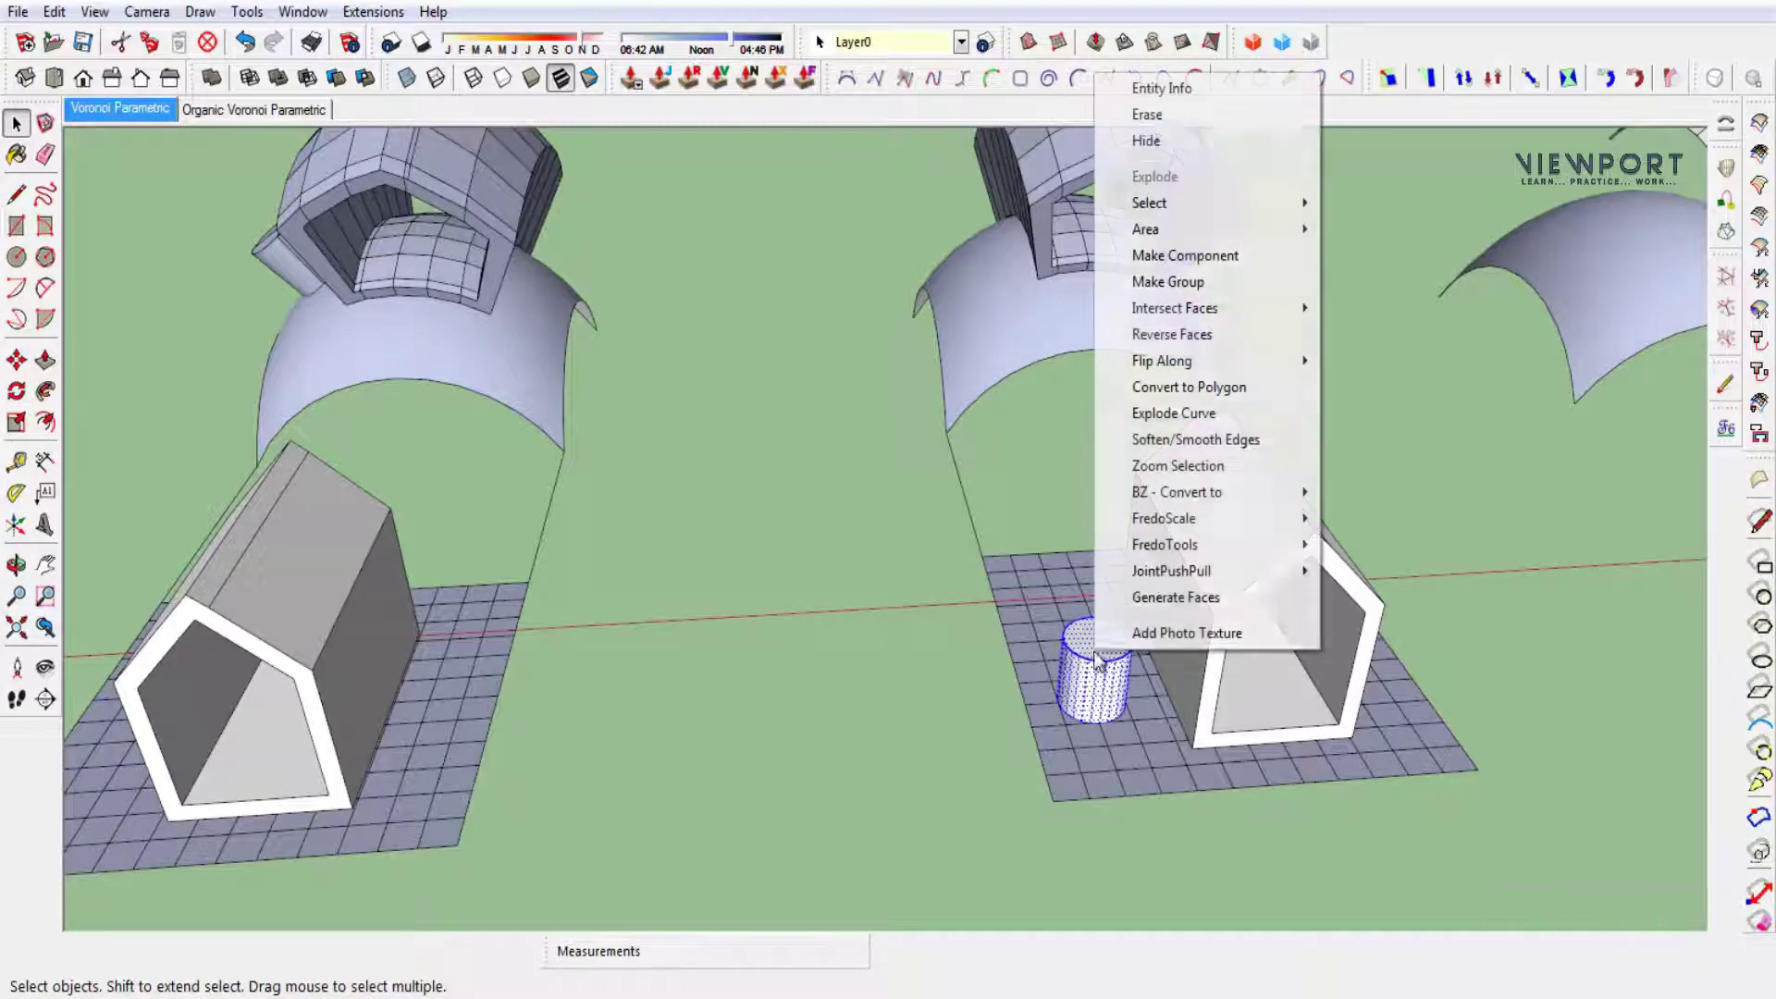
left_click(1167, 283)
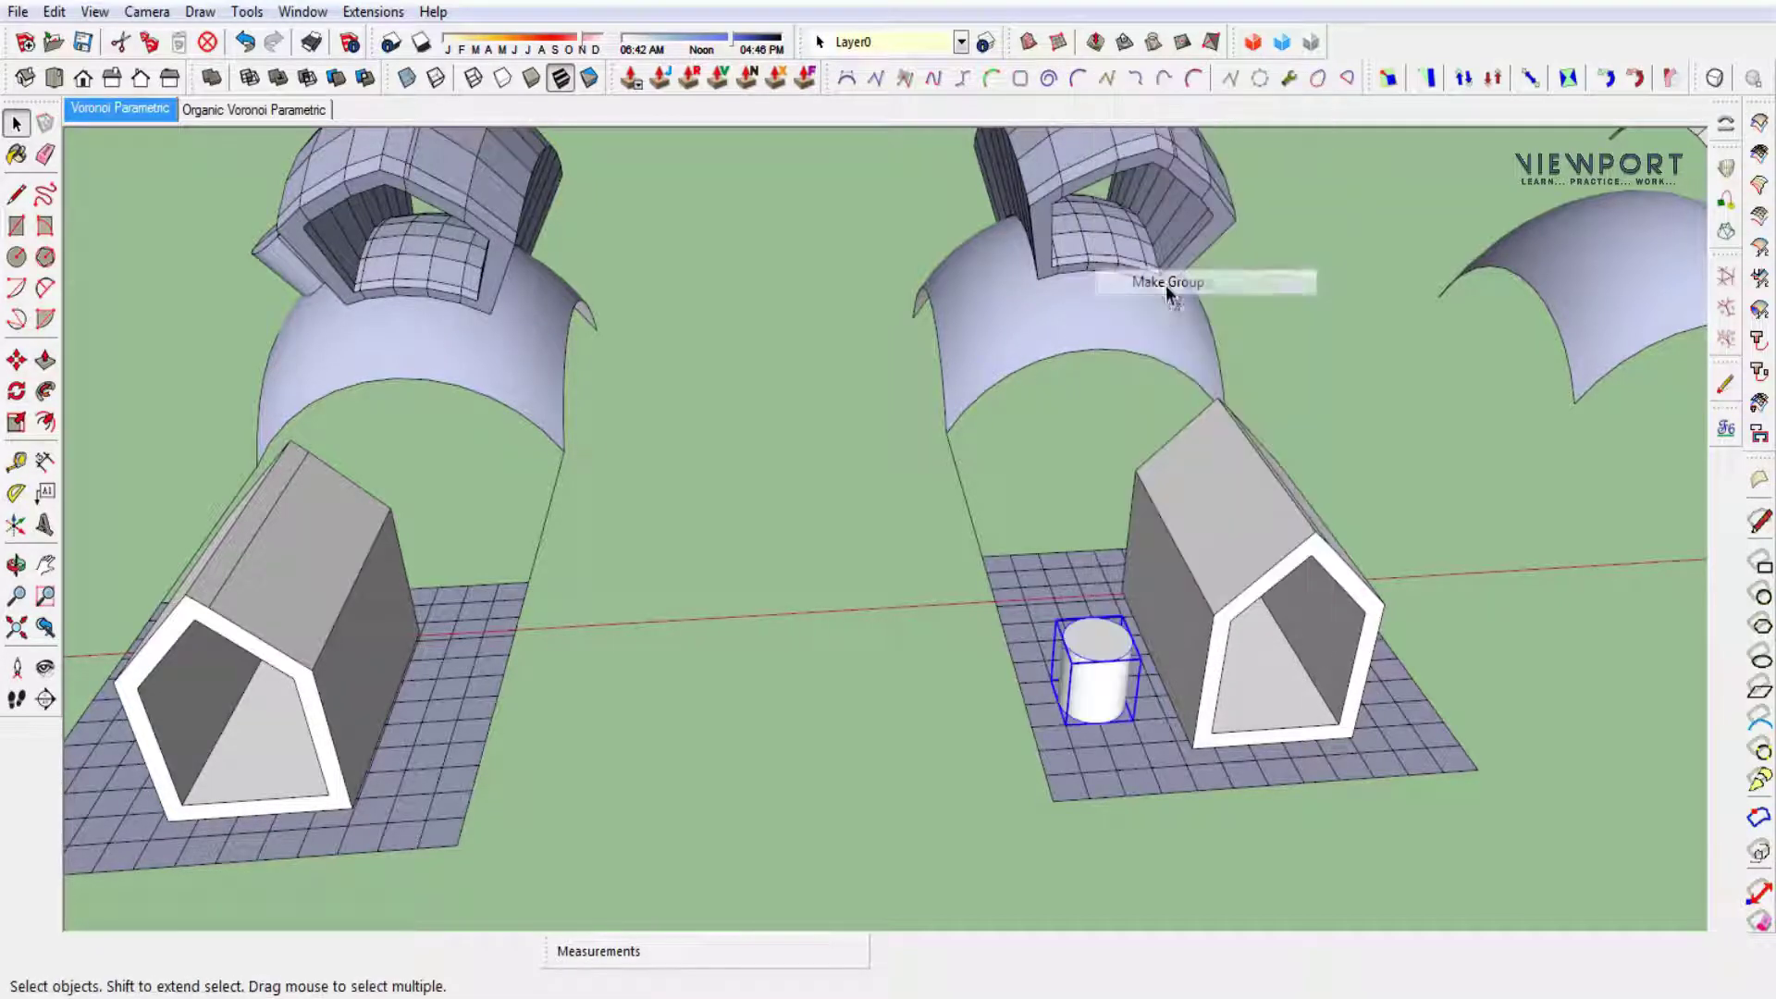
left_click(914, 716)
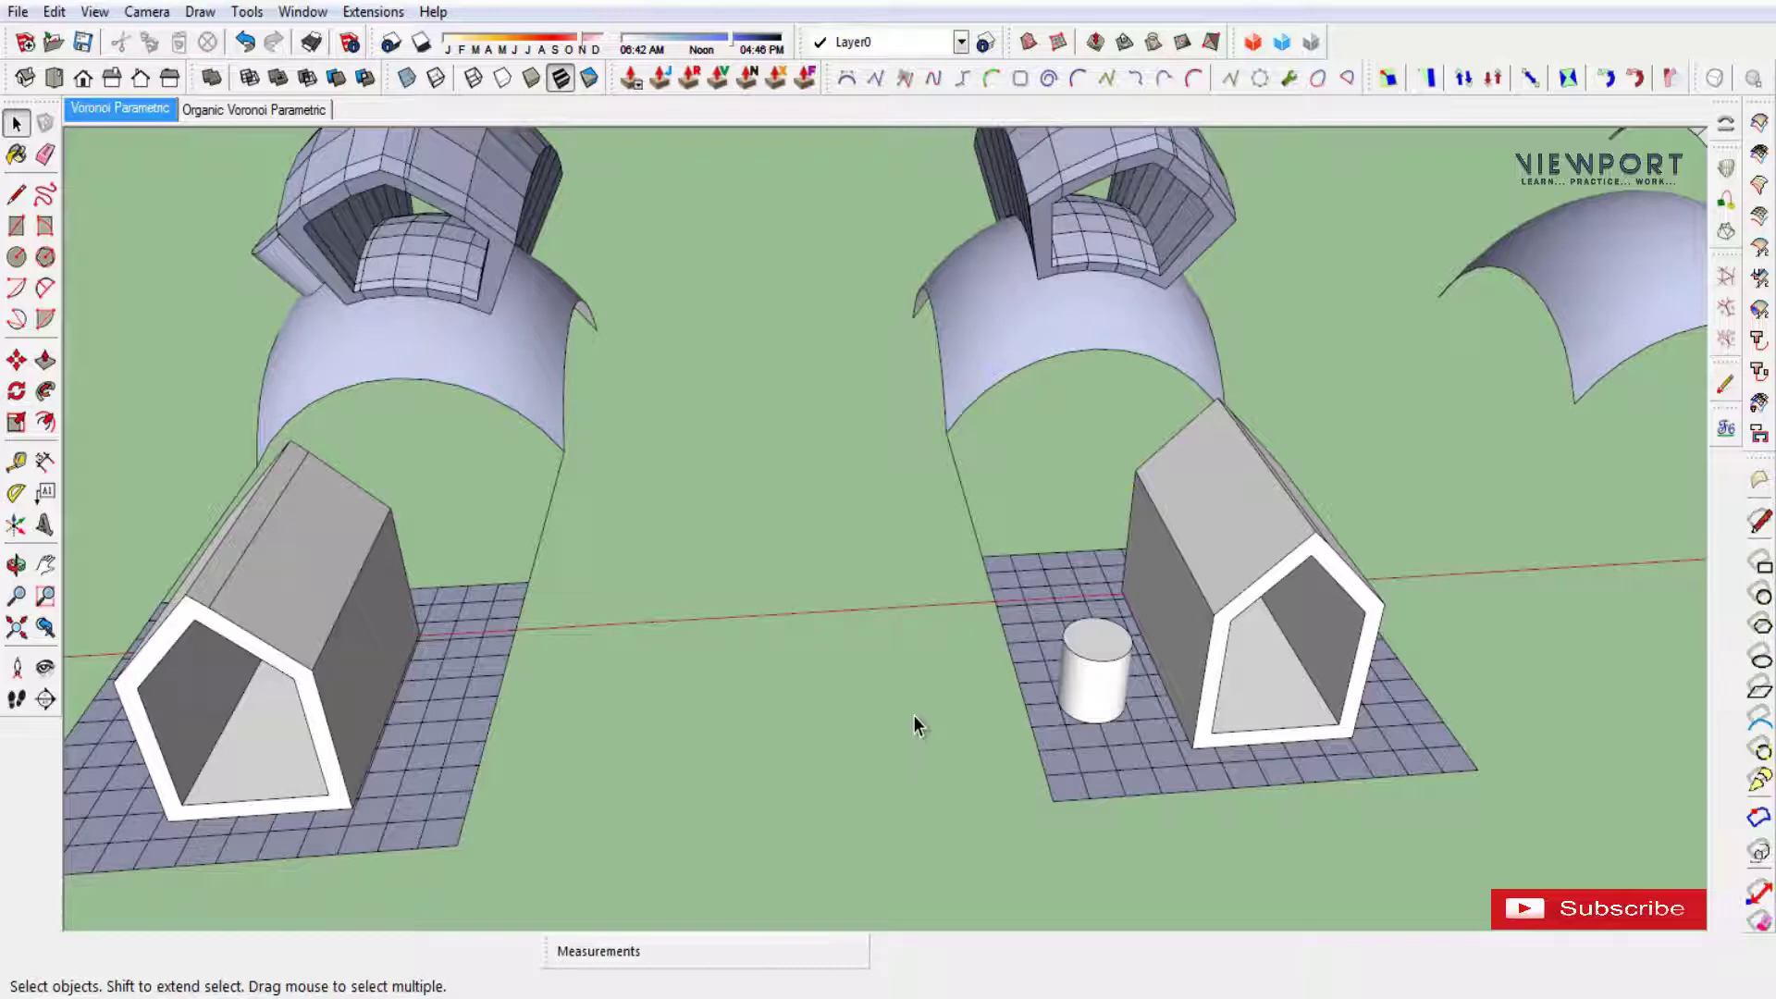
left_click(984, 345)
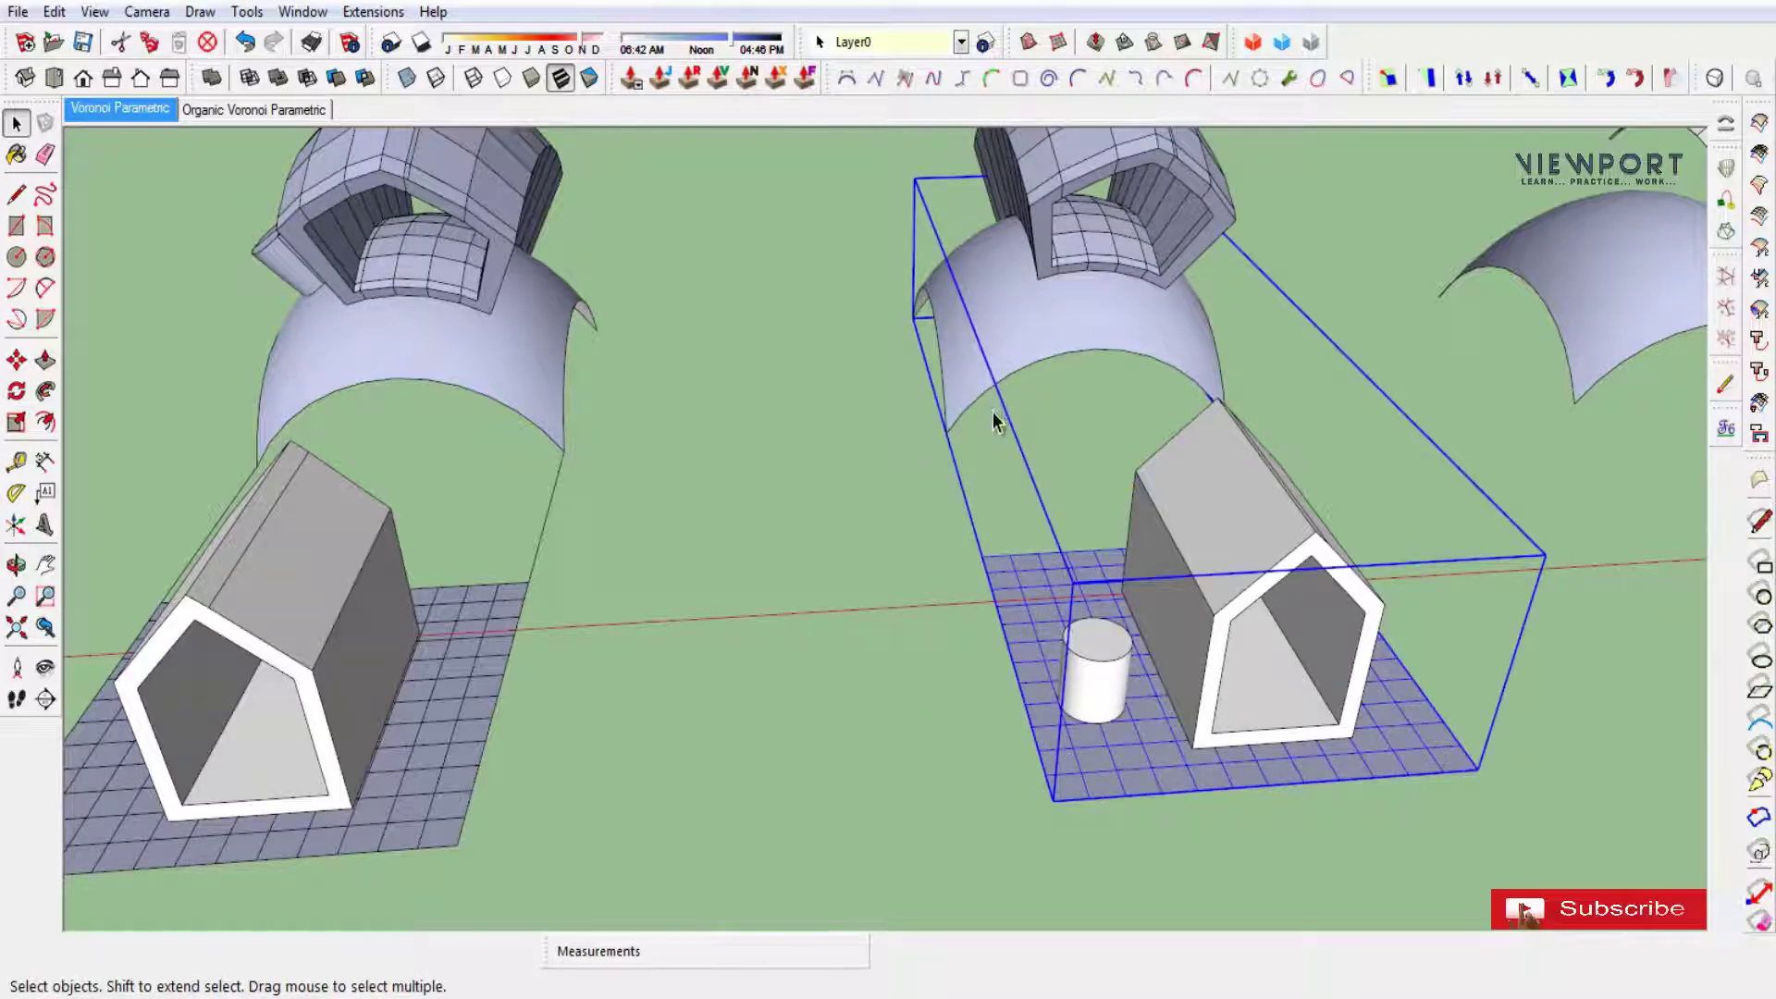
Flowify the cylinder onto the third arch group, then orbit out to inspect the chimney.
left_click(1118, 663, "shift")
left_click(373, 12)
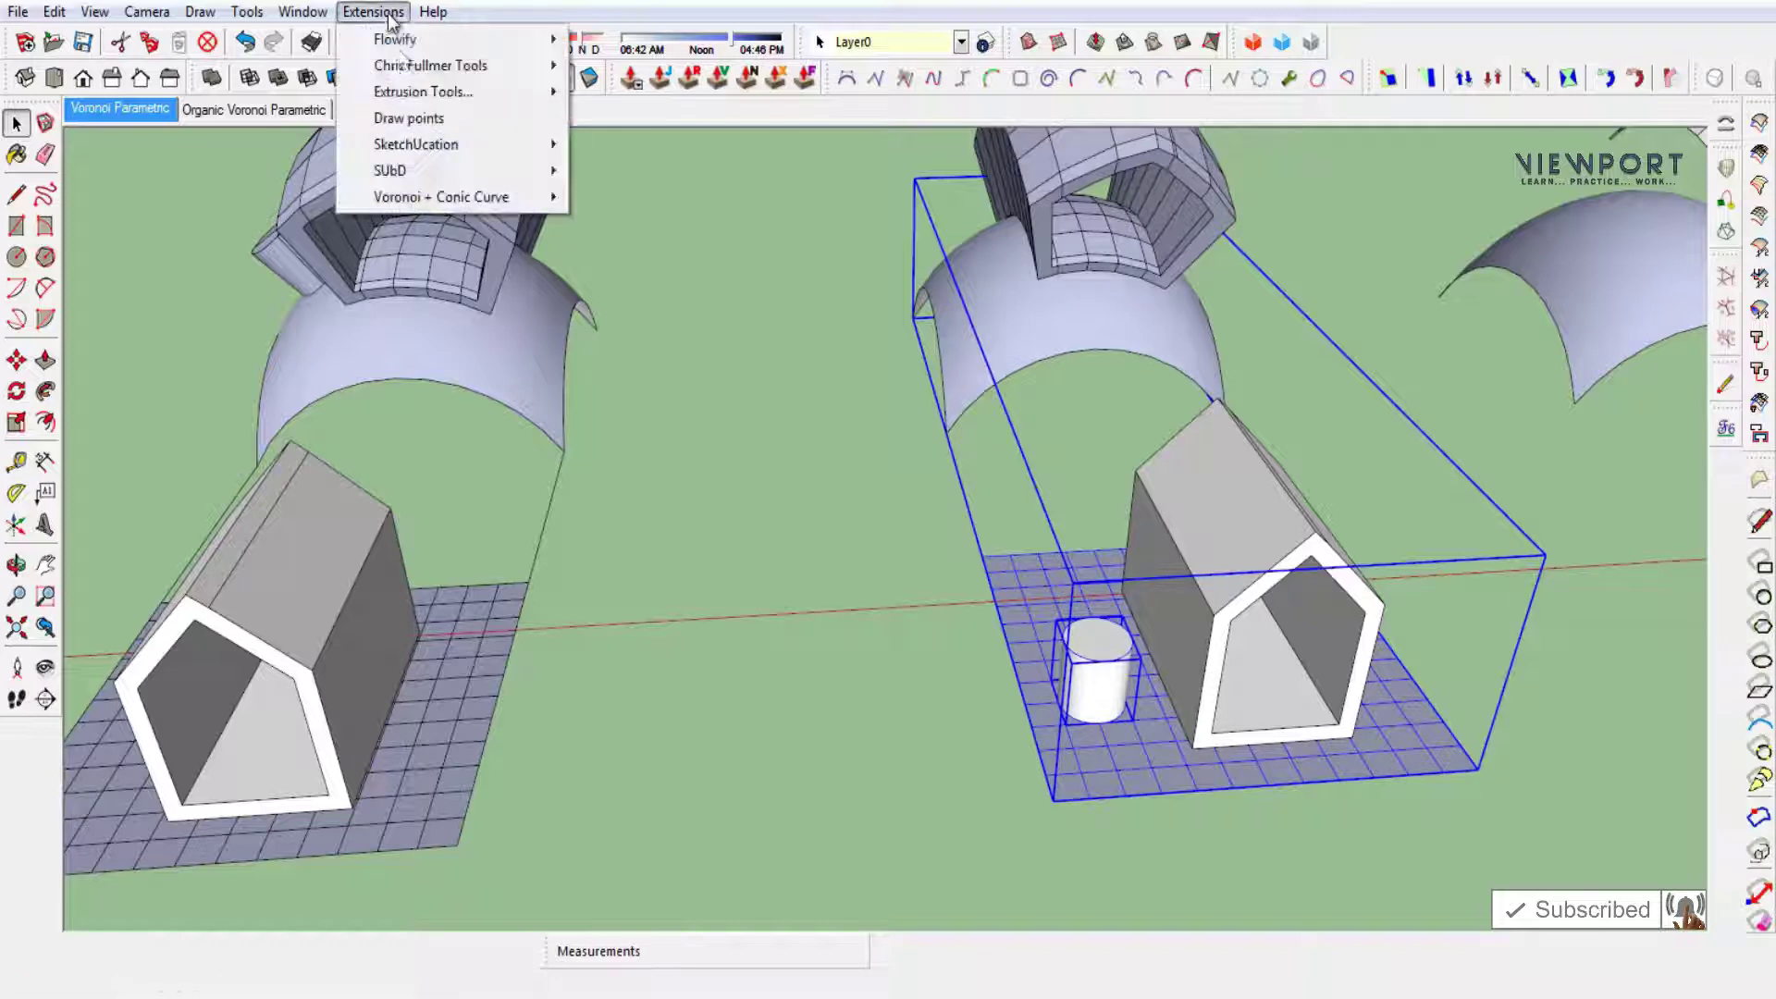
left_click(616, 42)
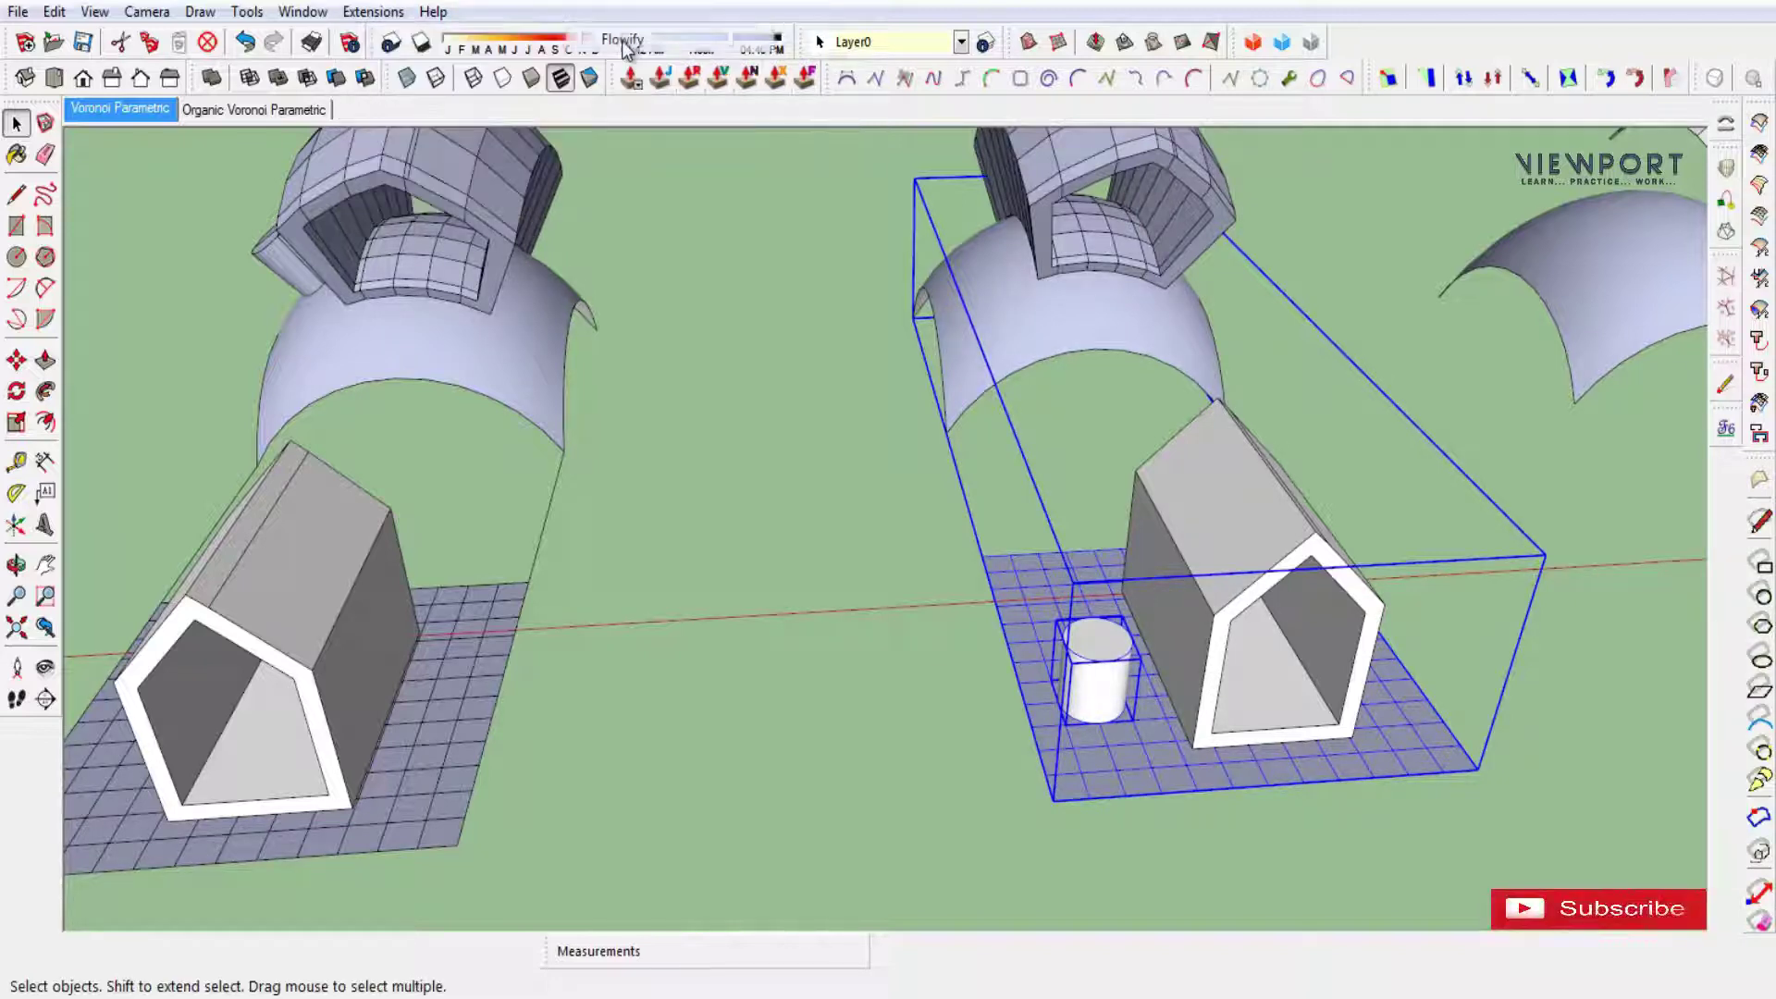
left_click(835, 542)
mouse_move(835, 542)
middle_mouse_down()
mouse_move(1479, 751)
mouse_move(1216, 677)
middle_mouse_up()
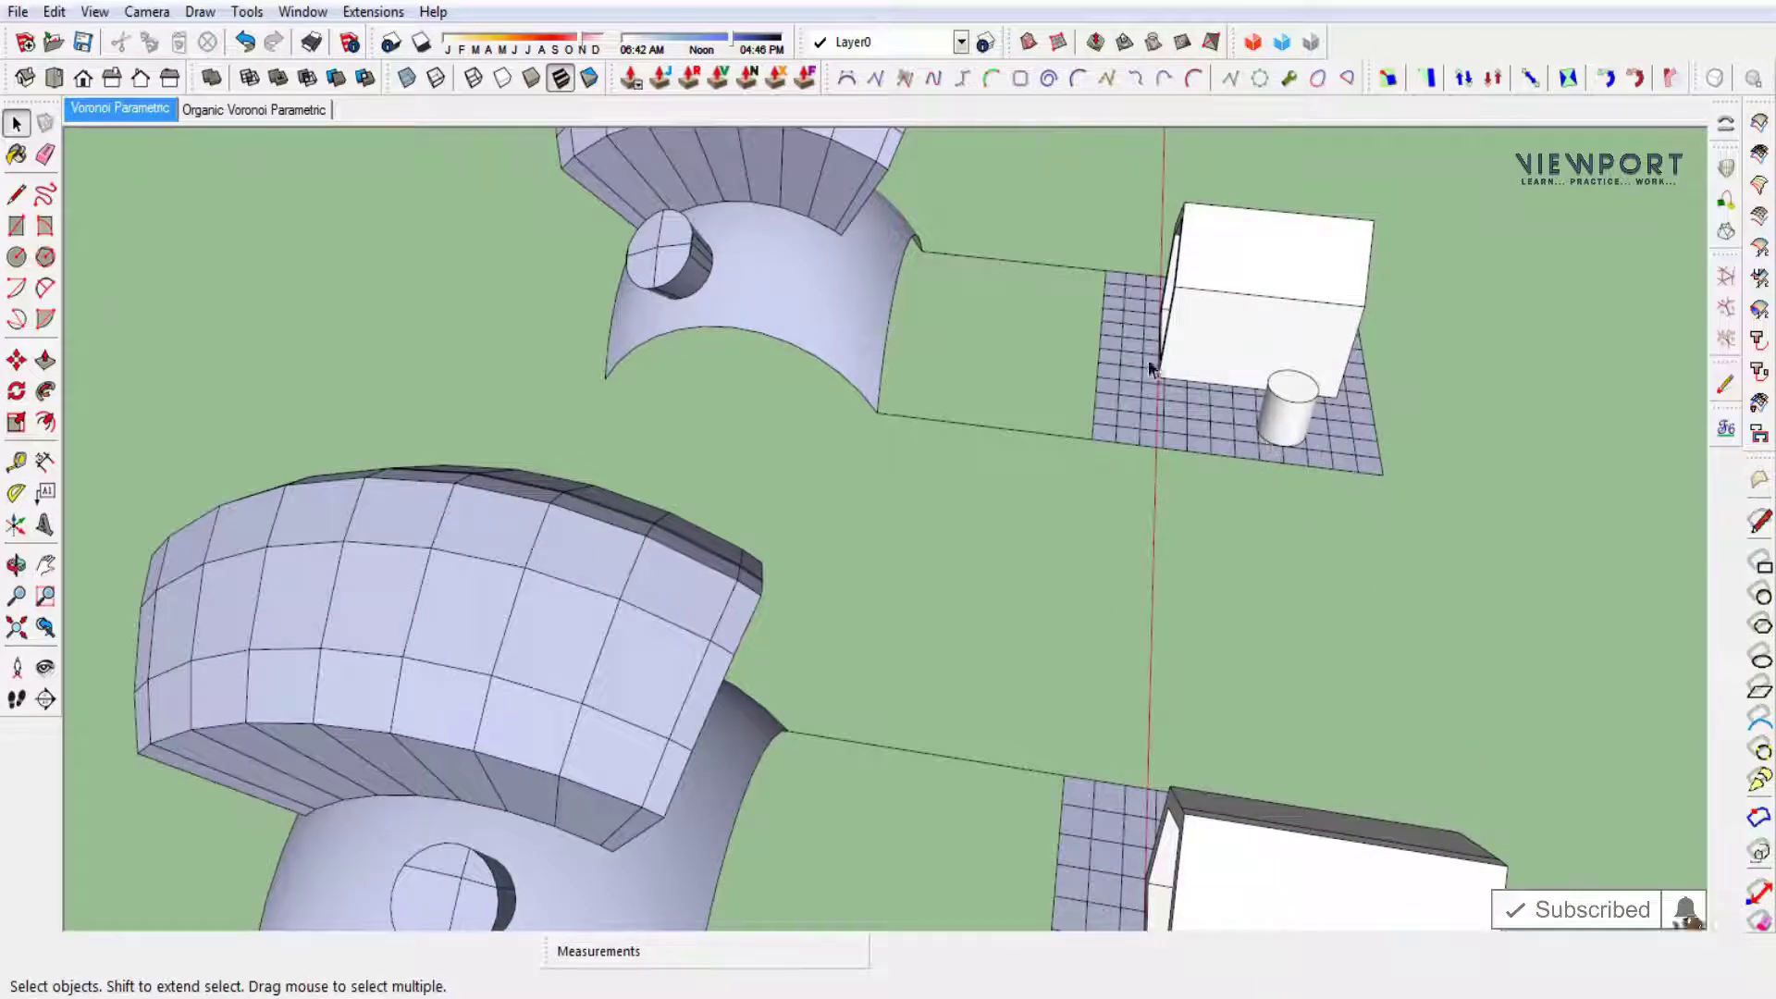
mouse_move(769, 453)
middle_mouse_down()
mouse_move(936, 647)
mouse_move(807, 754)
mouse_move(861, 693)
mouse_move(1031, 681)
mouse_move(993, 723)
mouse_move(1172, 695)
middle_mouse_up()
scroll(936, 648, "down", 2)
scroll(991, 681, "down", 2)
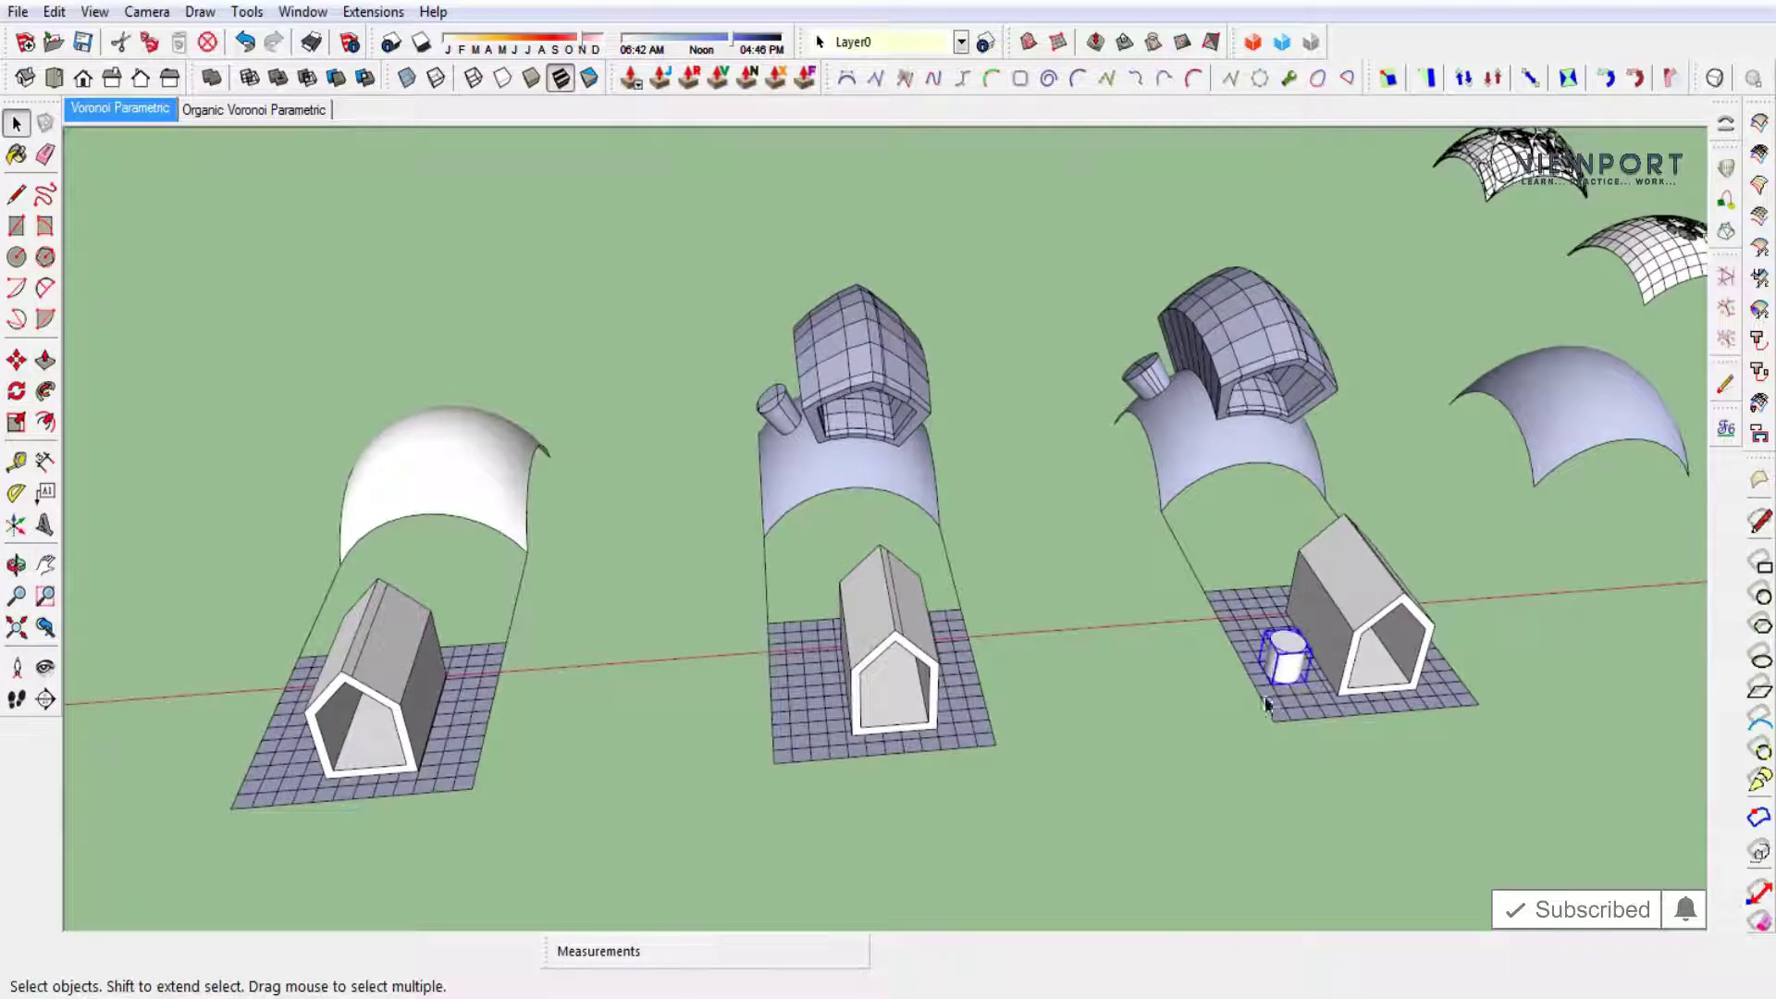
Copy the cylinder onto the first base grid beside the first house.
key("m")
left_click(1248, 788, "ctrl")
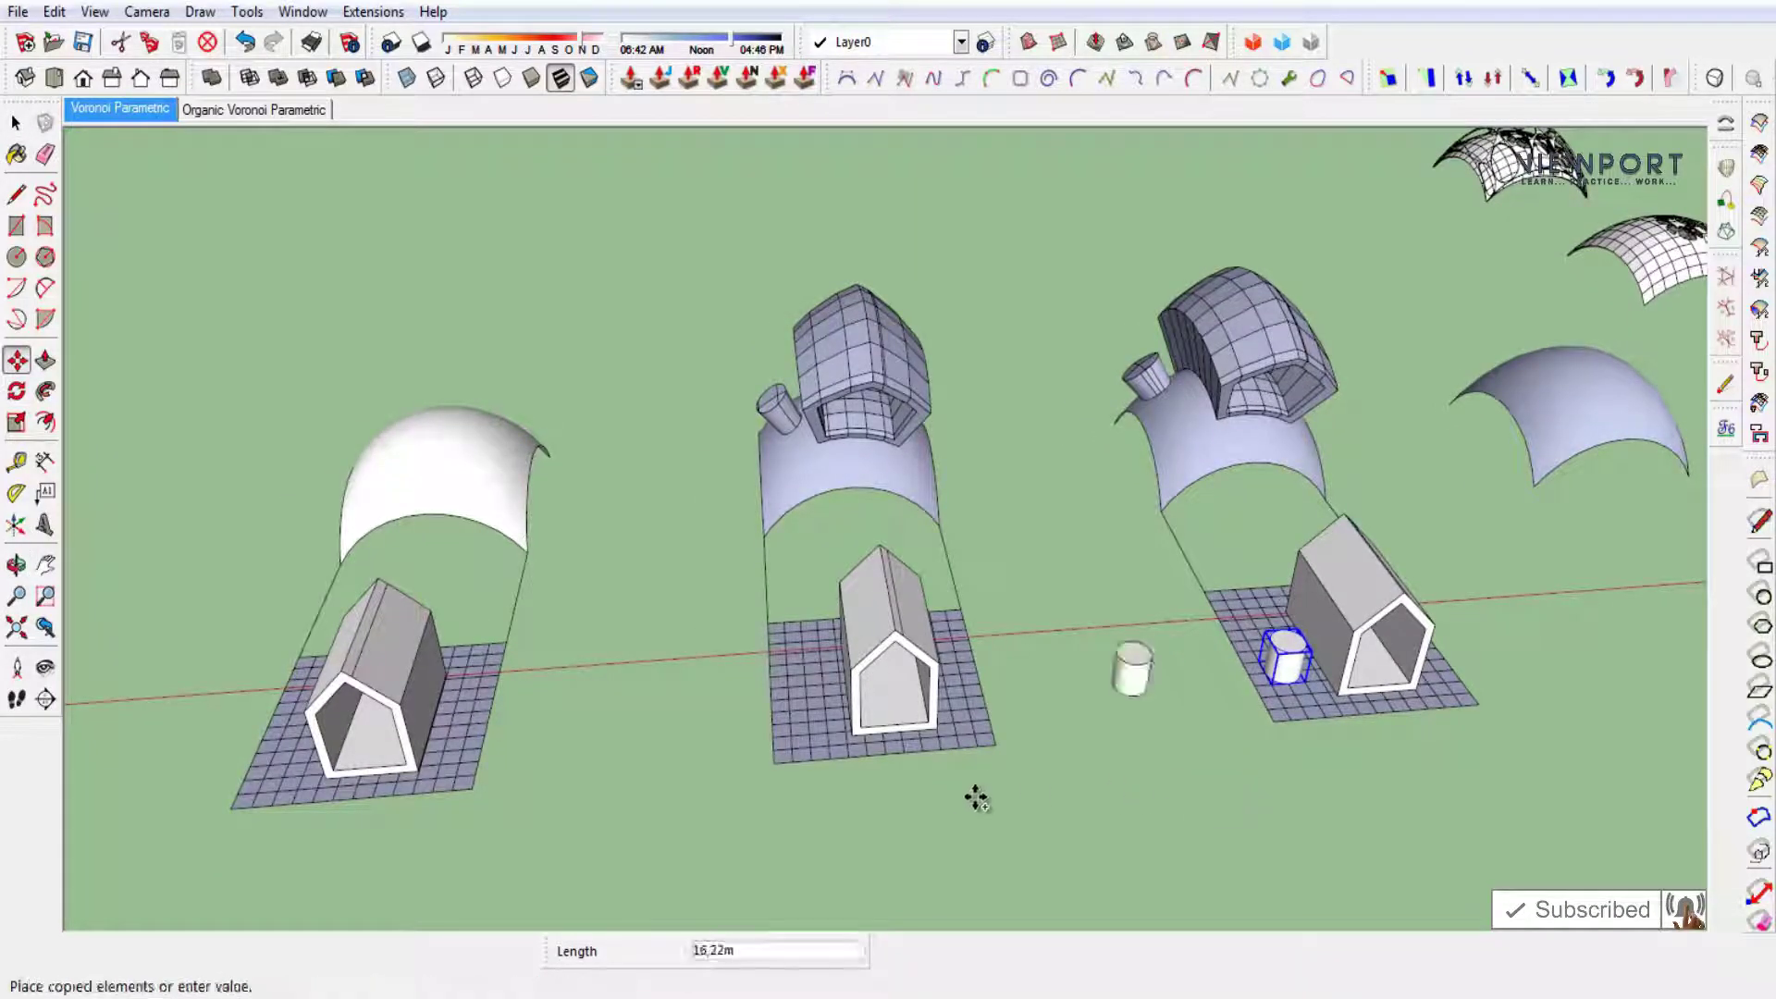
left_click(305, 902)
key("space")
mouse_move(559, 864)
middle_mouse_down()
mouse_move(697, 809)
mouse_move(789, 830)
mouse_move(605, 765)
mouse_move(626, 578)
middle_mouse_up()
Select the first arch-and-base group together with the copied cylinder.
left_click(828, 315)
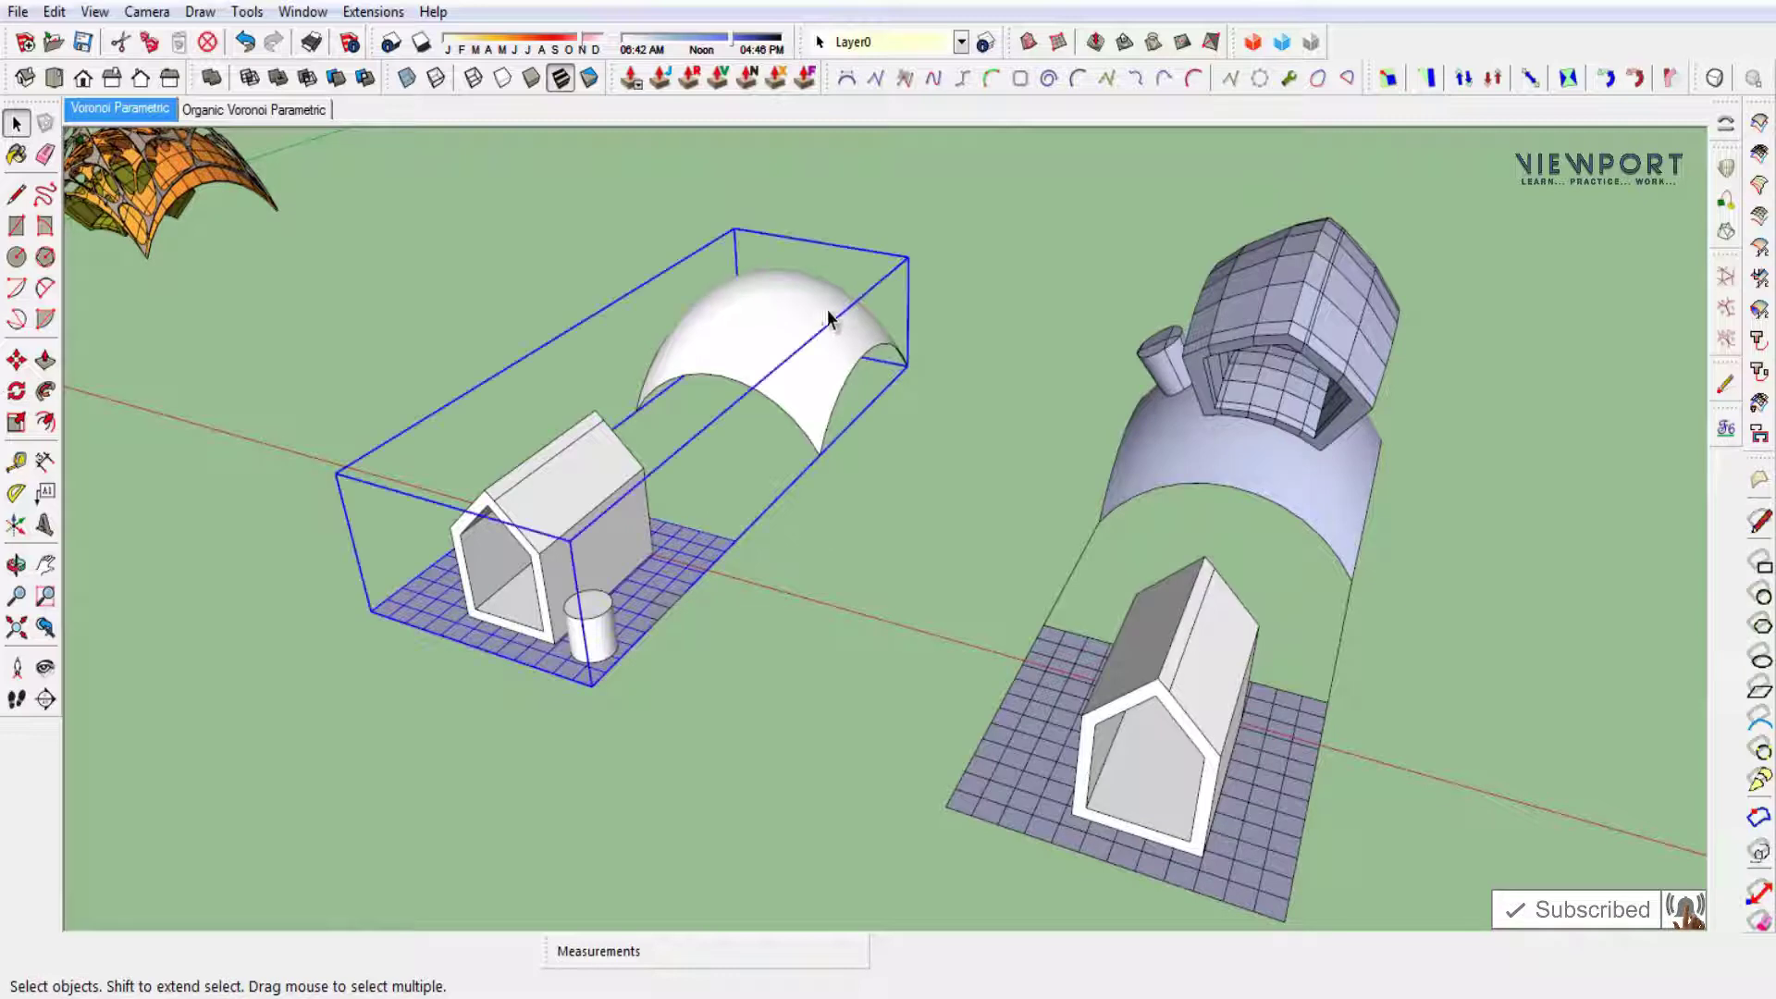
double_click(585, 641)
left_click(370, 11)
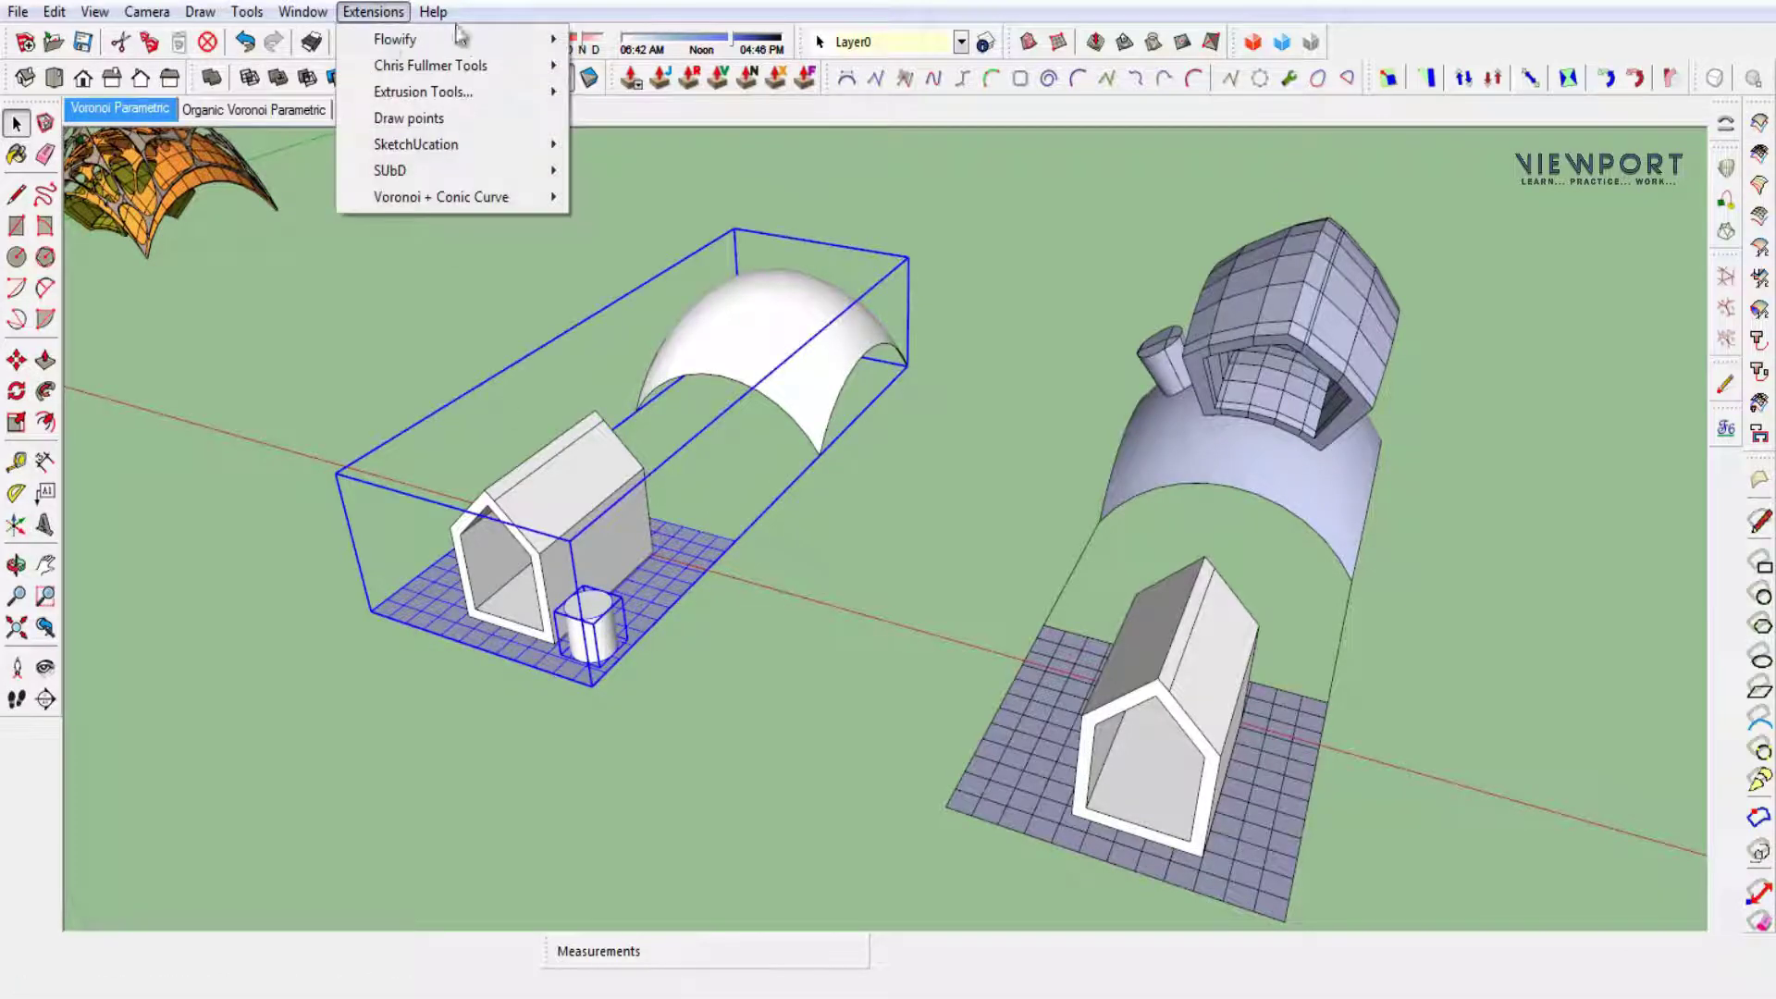
key("Escape")
key("Escape")
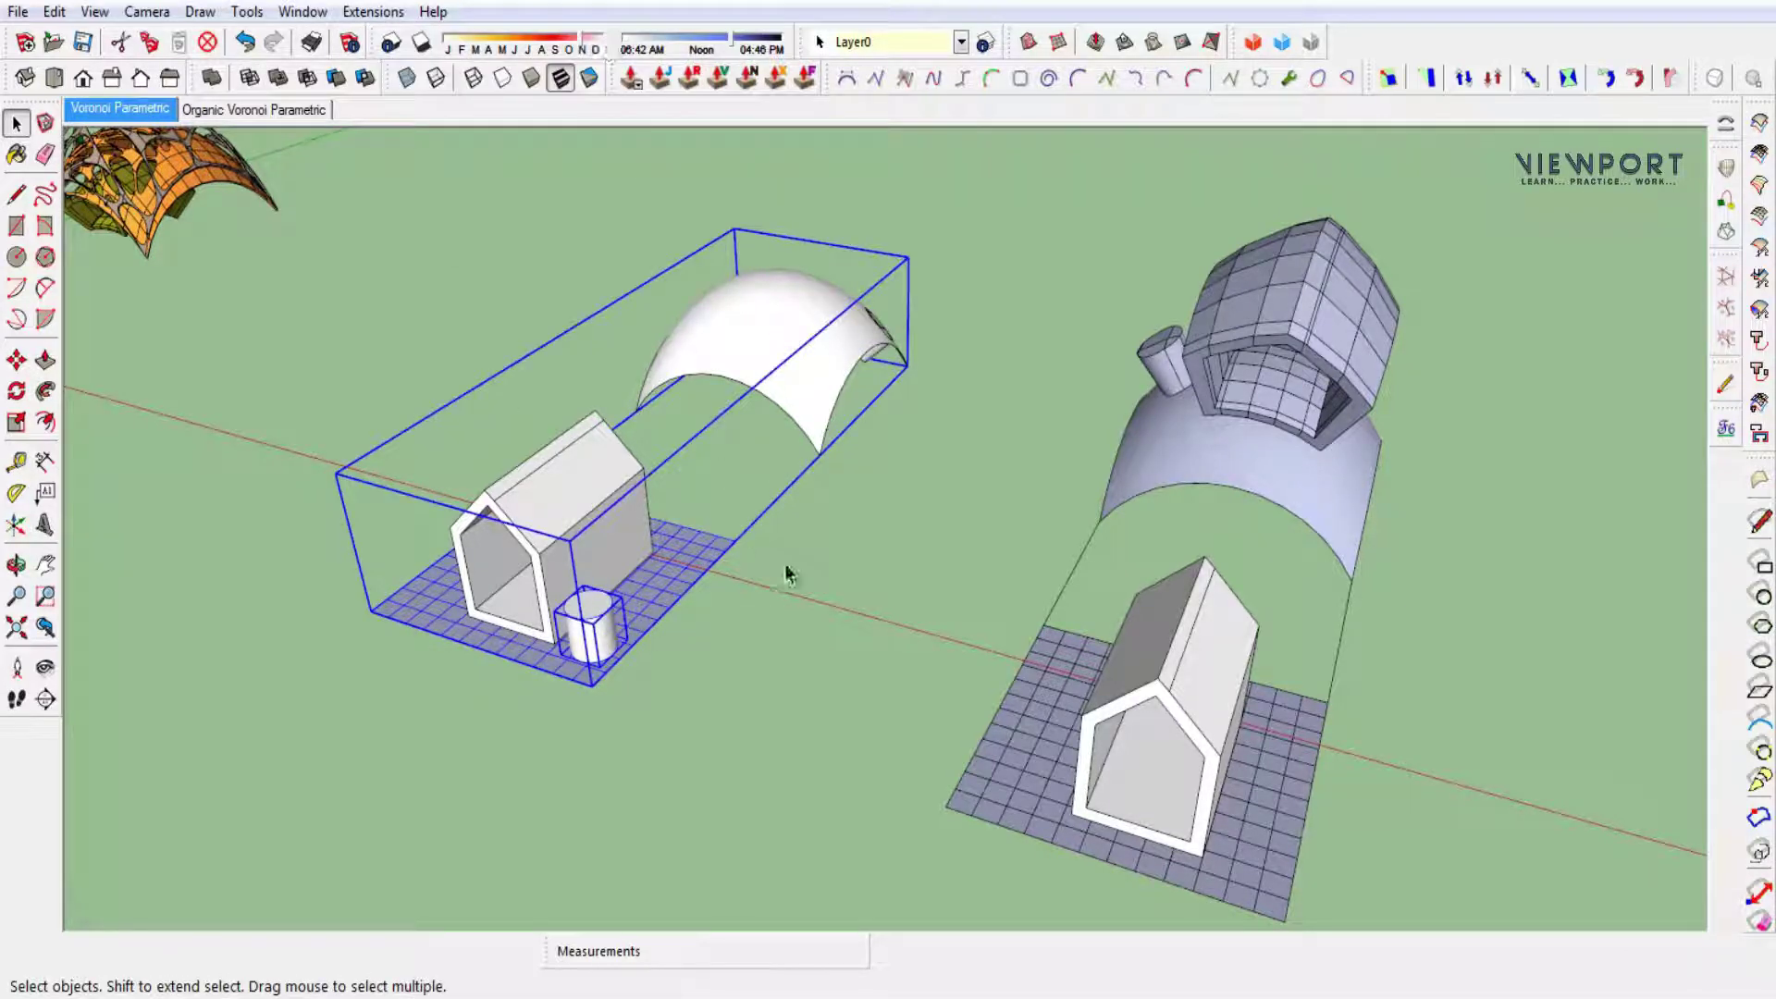
left_click(790, 575)
key("o")
left_click_drag(789, 515, 833, 246)
key("space")
scroll(806, 369, "up", 3)
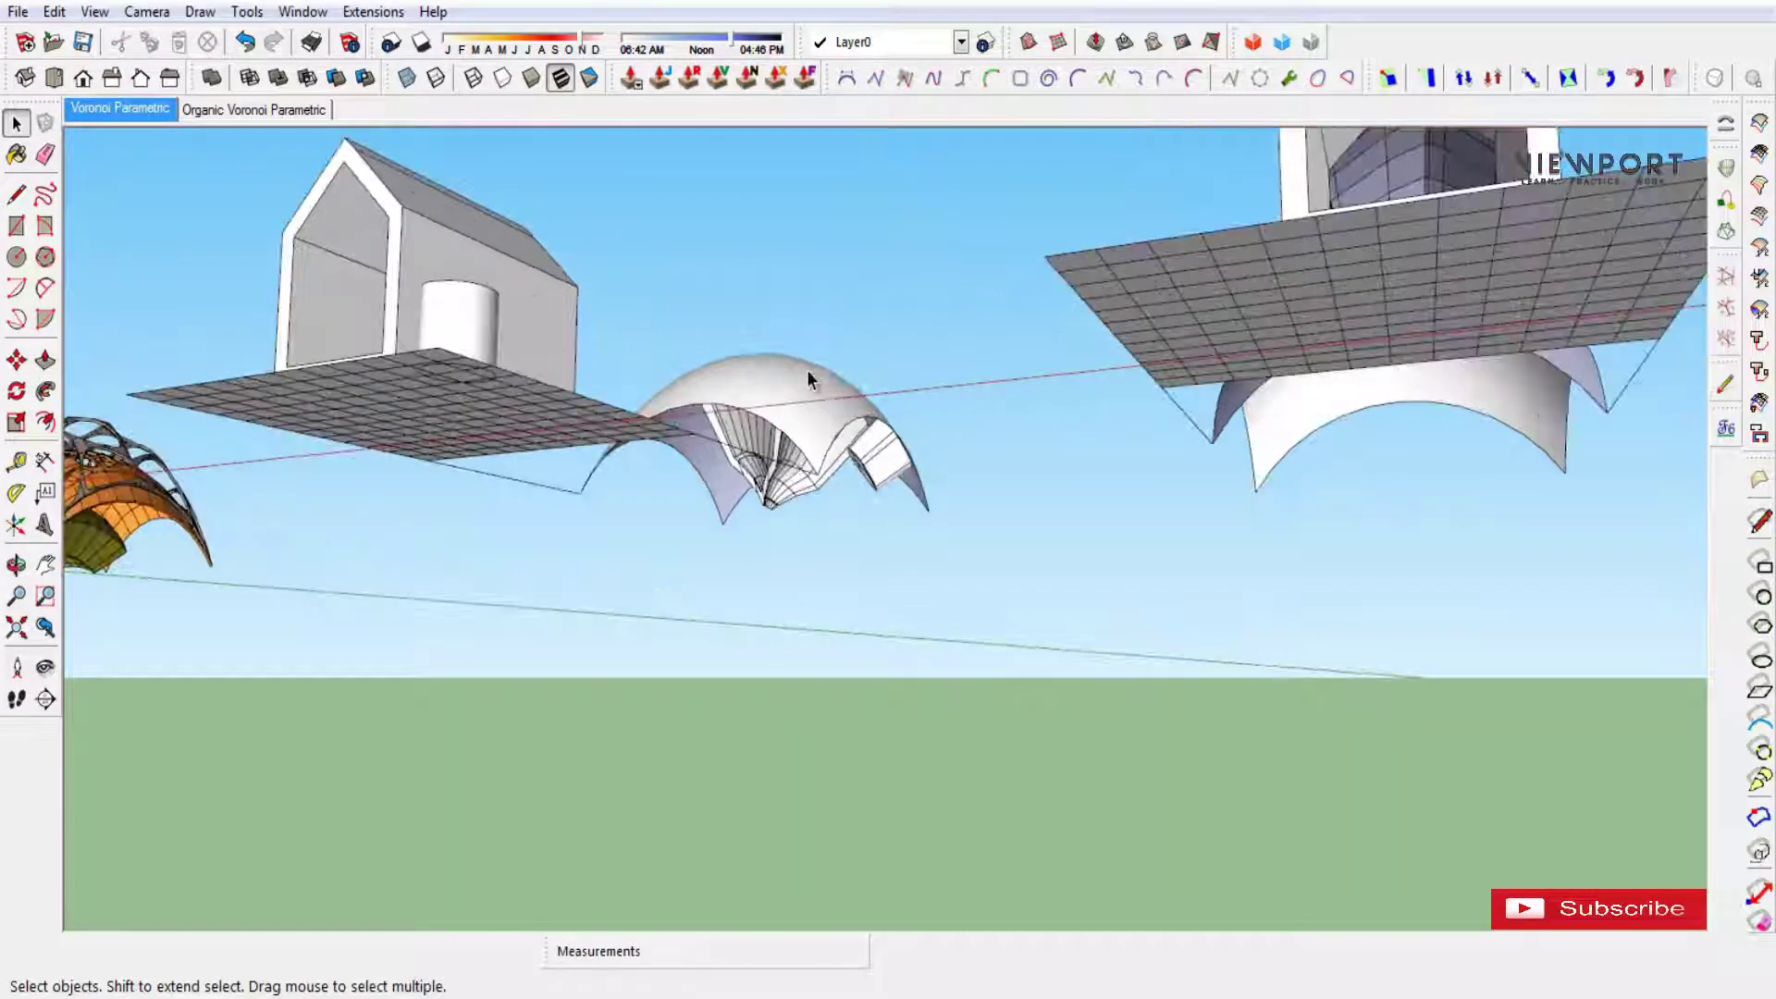
scroll(813, 448, "up", 3)
mouse_move(813, 448)
middle_mouse_down()
mouse_move(899, 506)
mouse_move(793, 550)
middle_mouse_up()
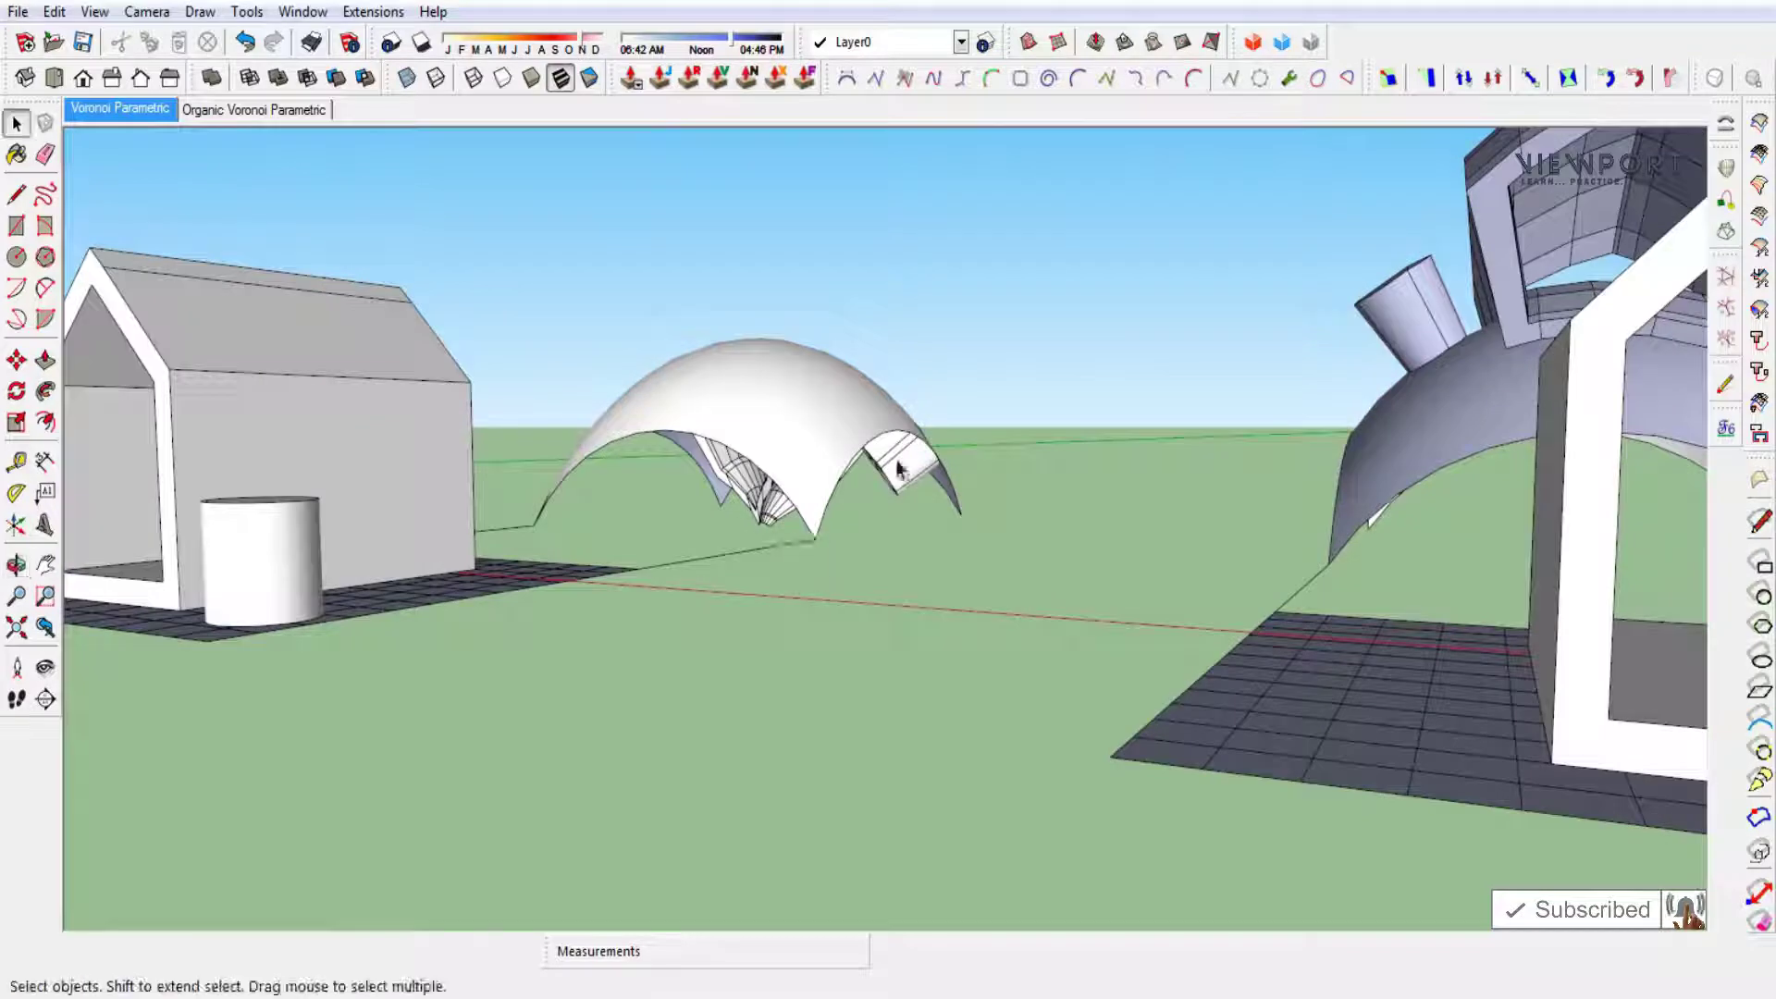
scroll(685, 573, "down", 3)
scroll(678, 601, "down", 3)
mouse_move(677, 601)
middle_mouse_down()
mouse_move(528, 722)
mouse_move(1000, 751)
mouse_move(941, 701)
mouse_move(1043, 824)
middle_mouse_up()
scroll(530, 708, "down", 3)
scroll(914, 588, "up", 2)
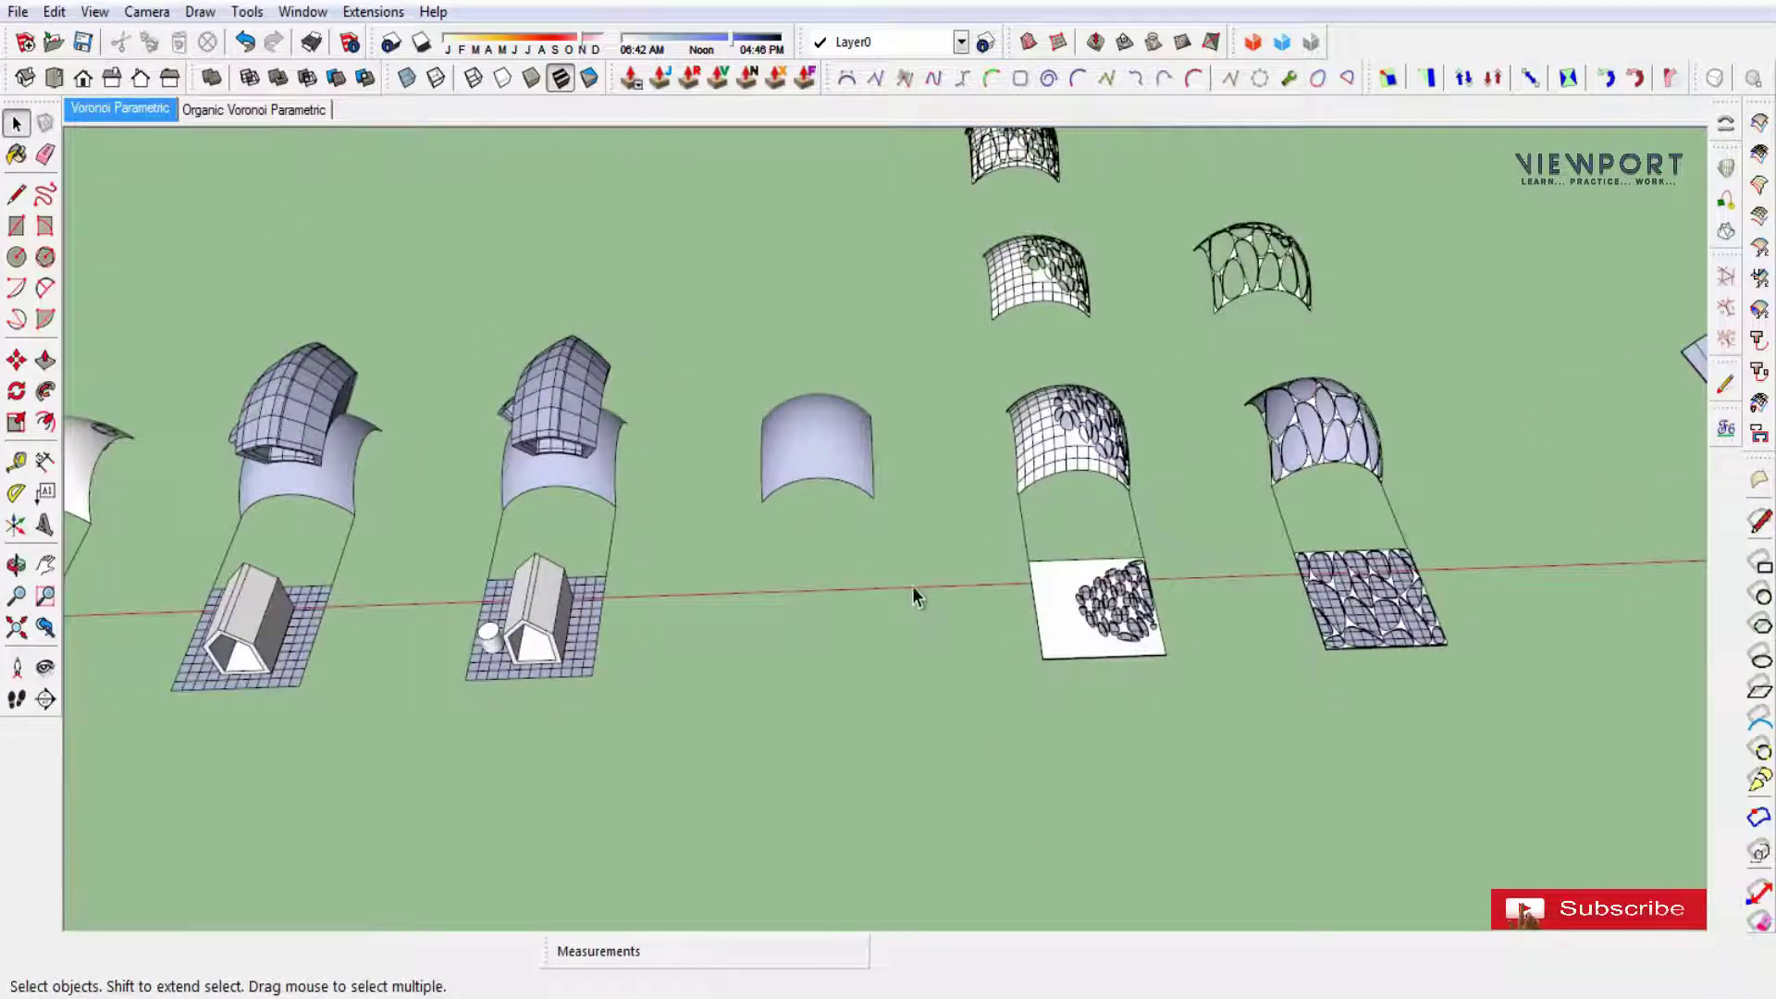
scroll(913, 588, "up", 2)
scroll(904, 590, "up", 1)
mouse_move(901, 591)
middle_mouse_down()
mouse_move(829, 642)
mouse_move(749, 348)
middle_mouse_up()
middle_click_drag(925, 567, 781, 533)
Draw two parallel ground lines from the plain vault's two corners.
key("l")
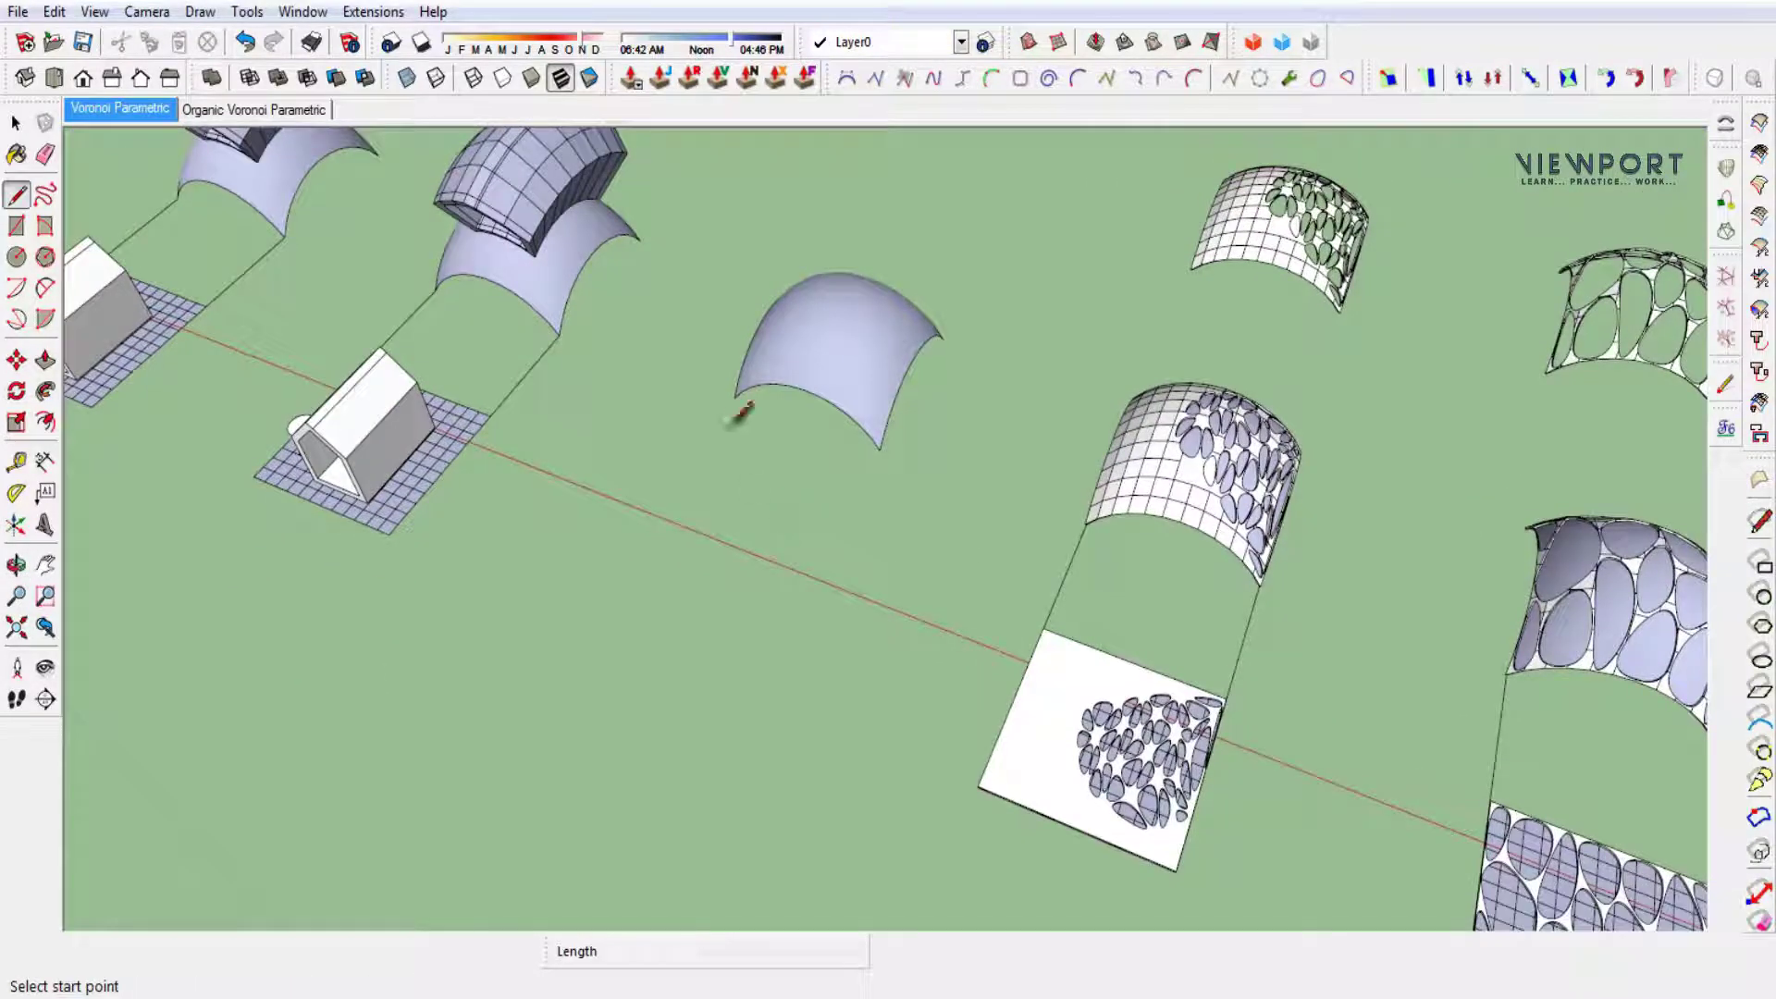
left_click(732, 399)
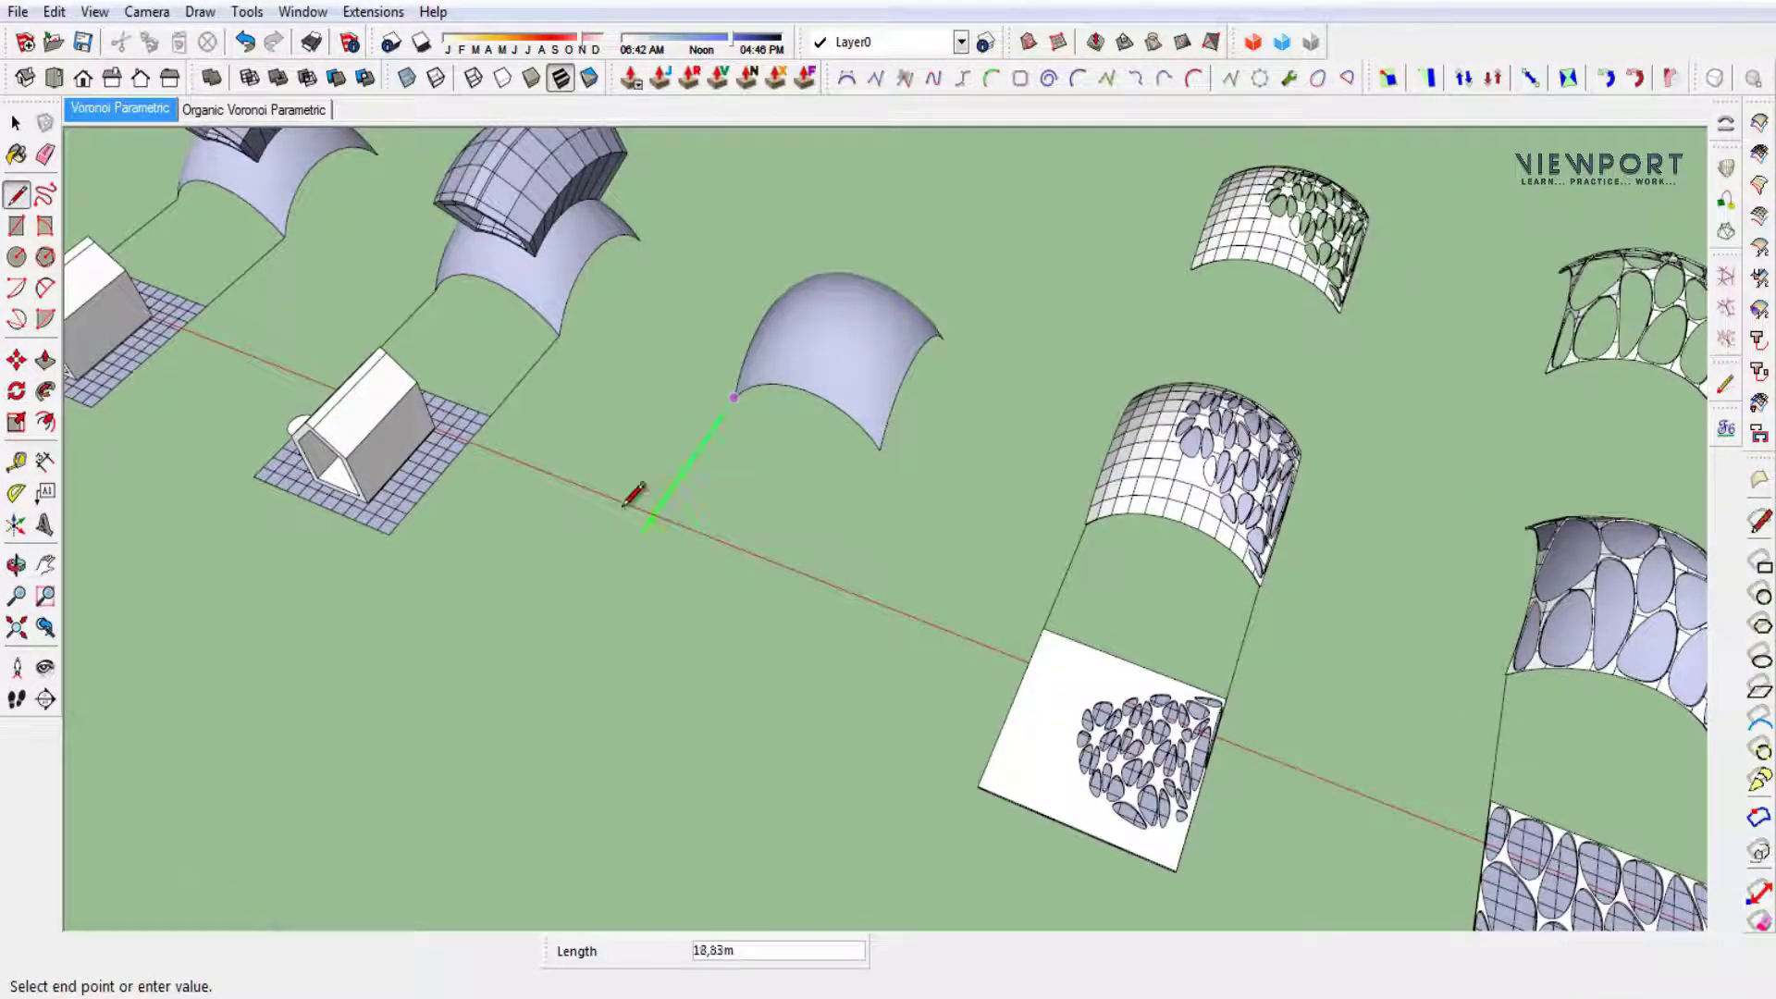
left_click(673, 487)
key("space")
key("l")
left_click(880, 449)
key("shift")
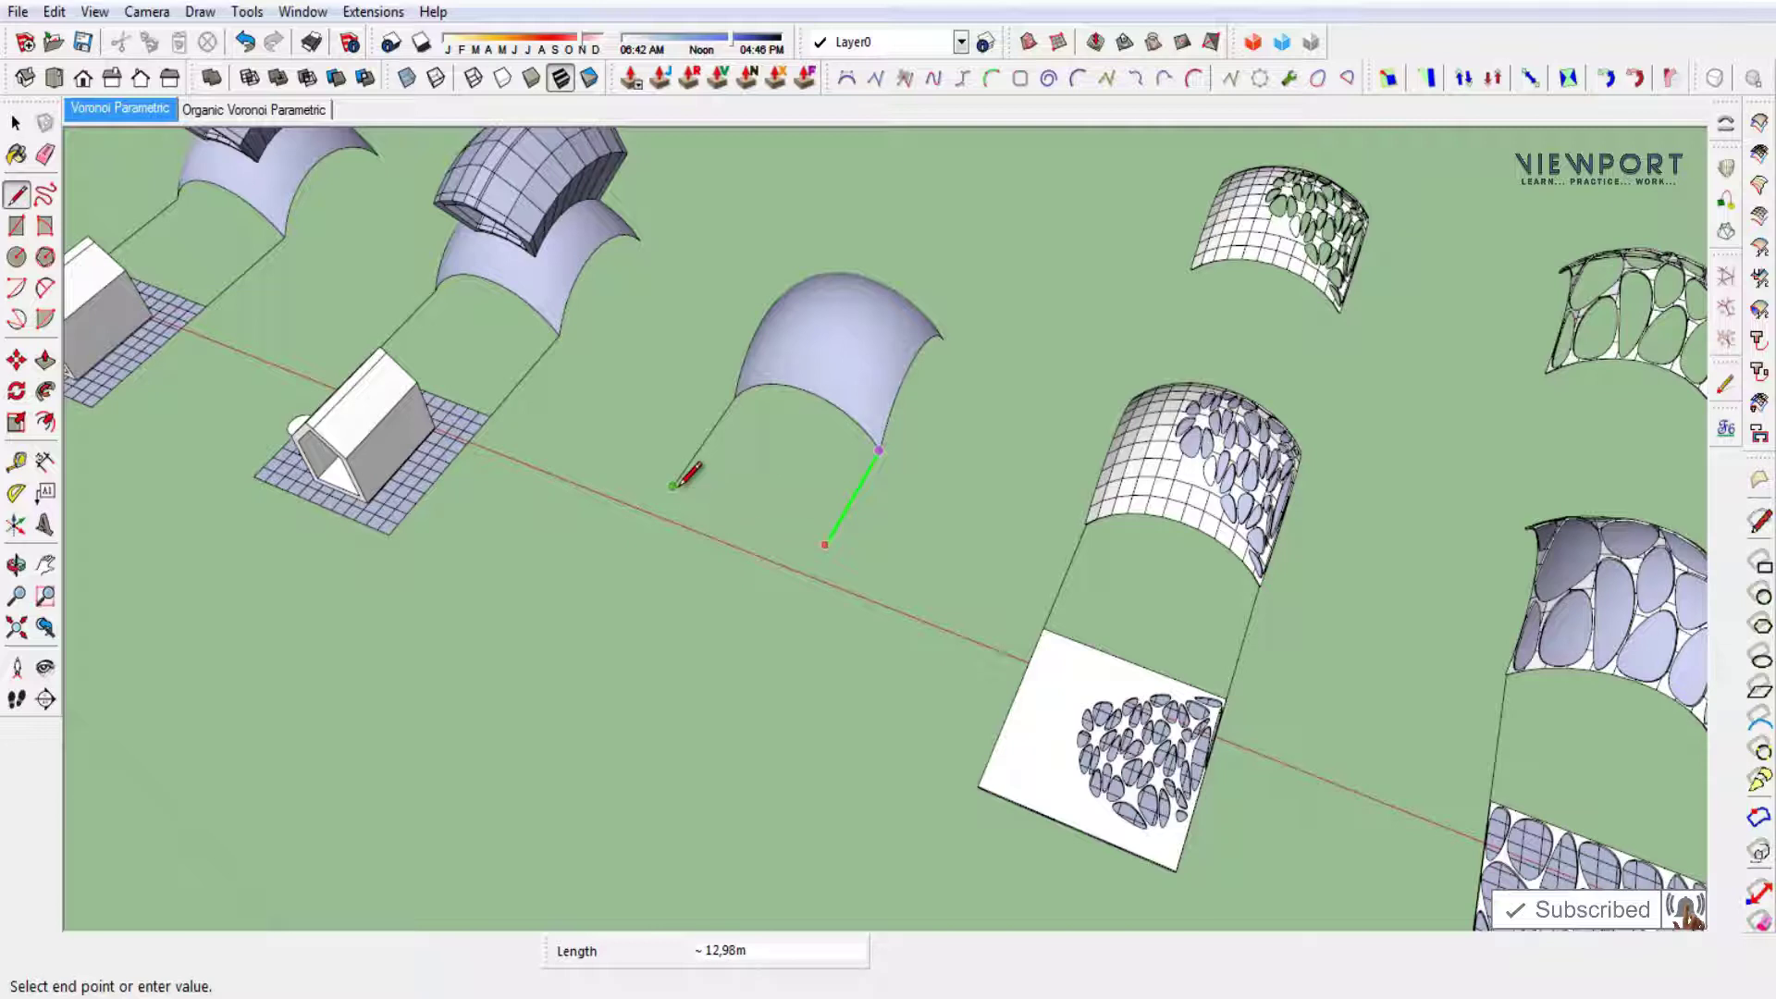
left_click(681, 482)
key("space")
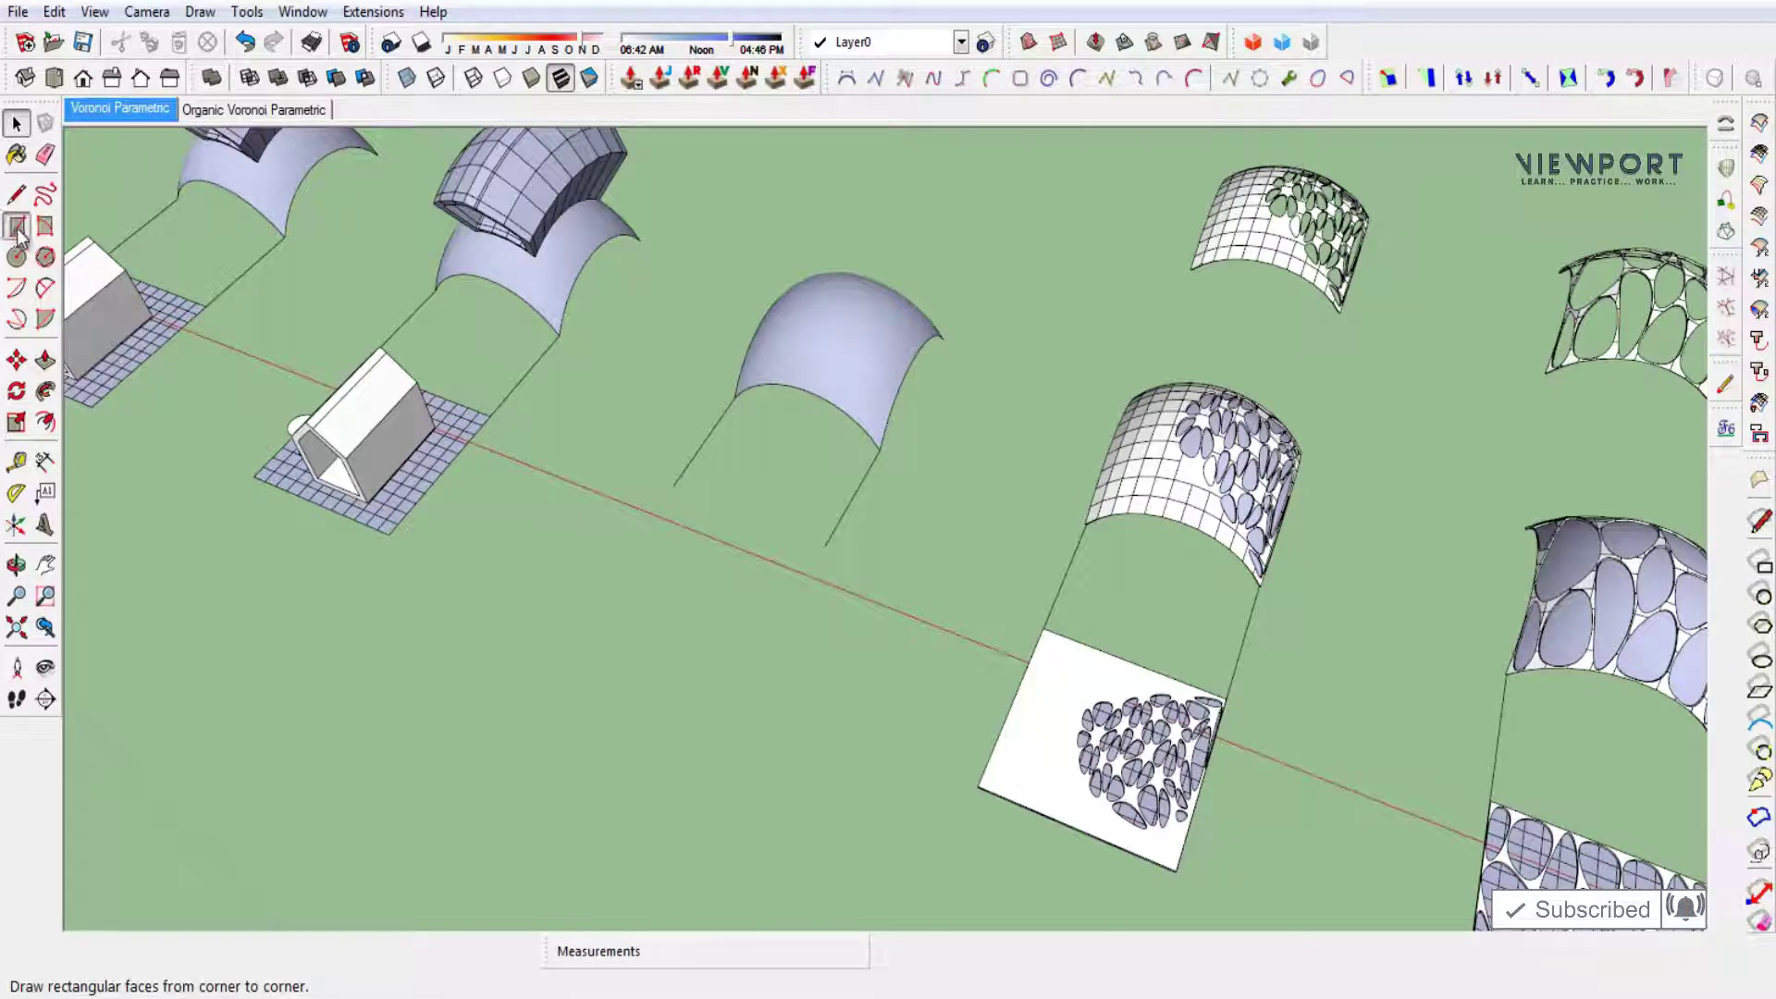
Draw a 17,35m × 16,65m rectangular base face closing the lines' far ends.
left_click(17, 225)
left_click(674, 486)
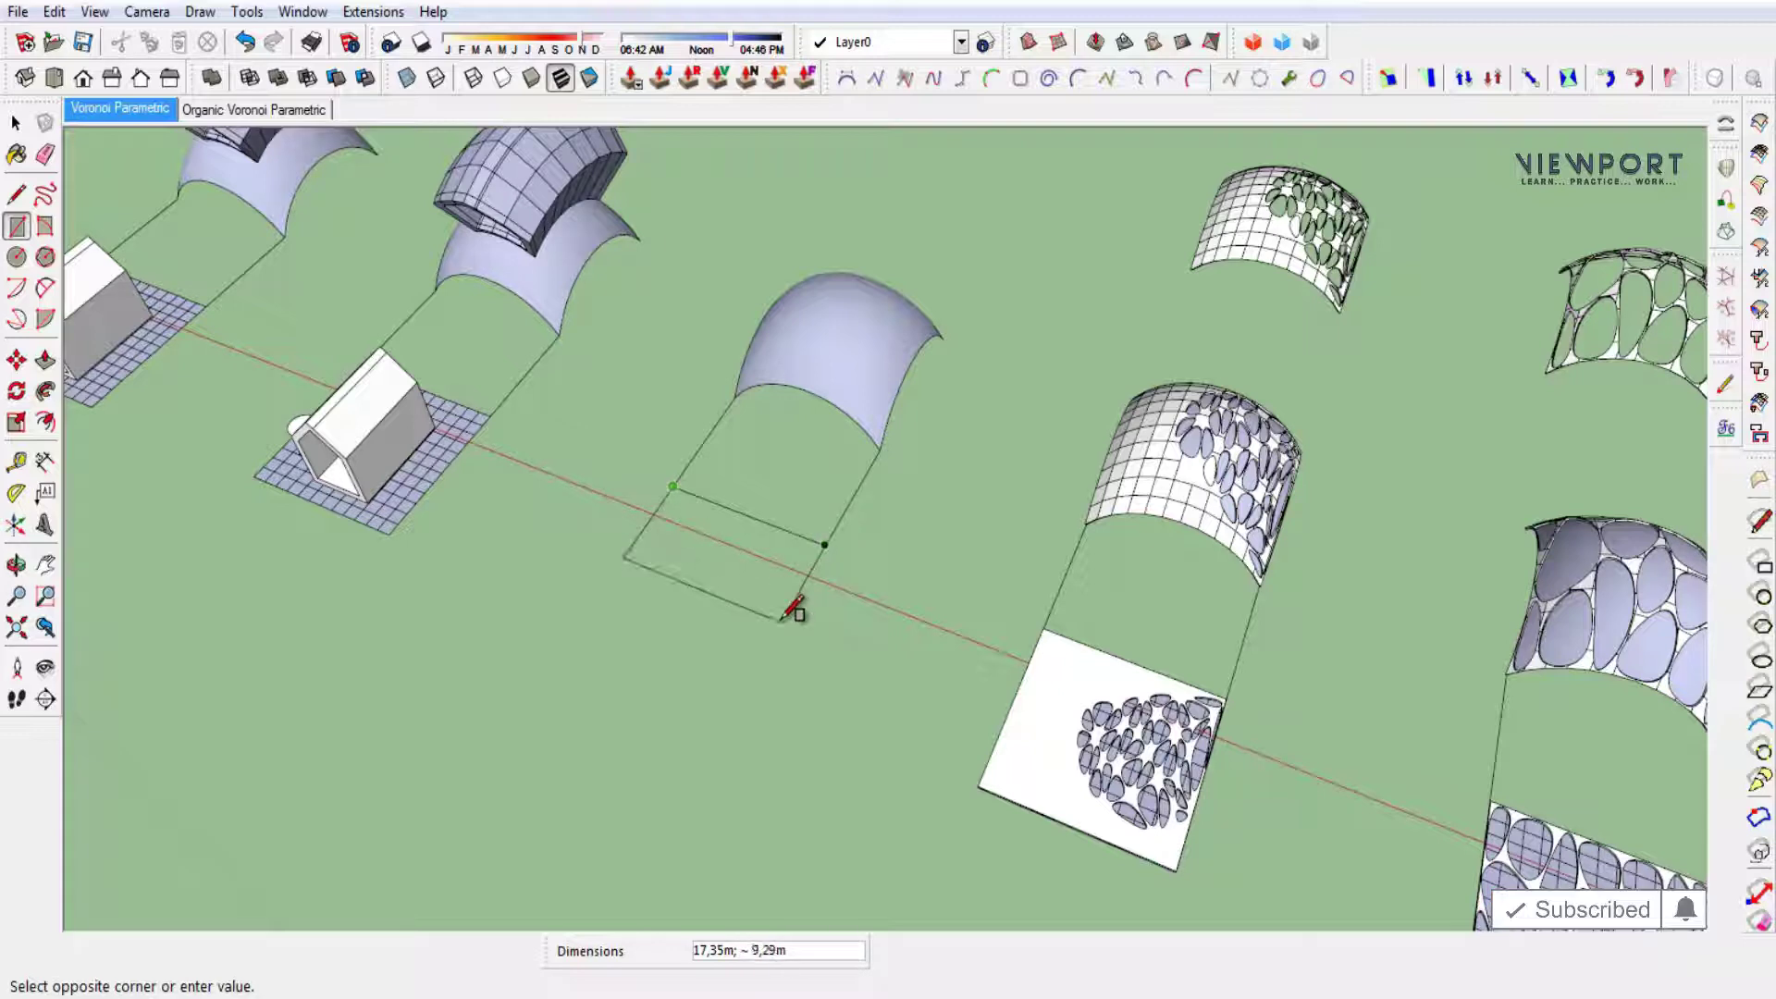
left_click(391, 534)
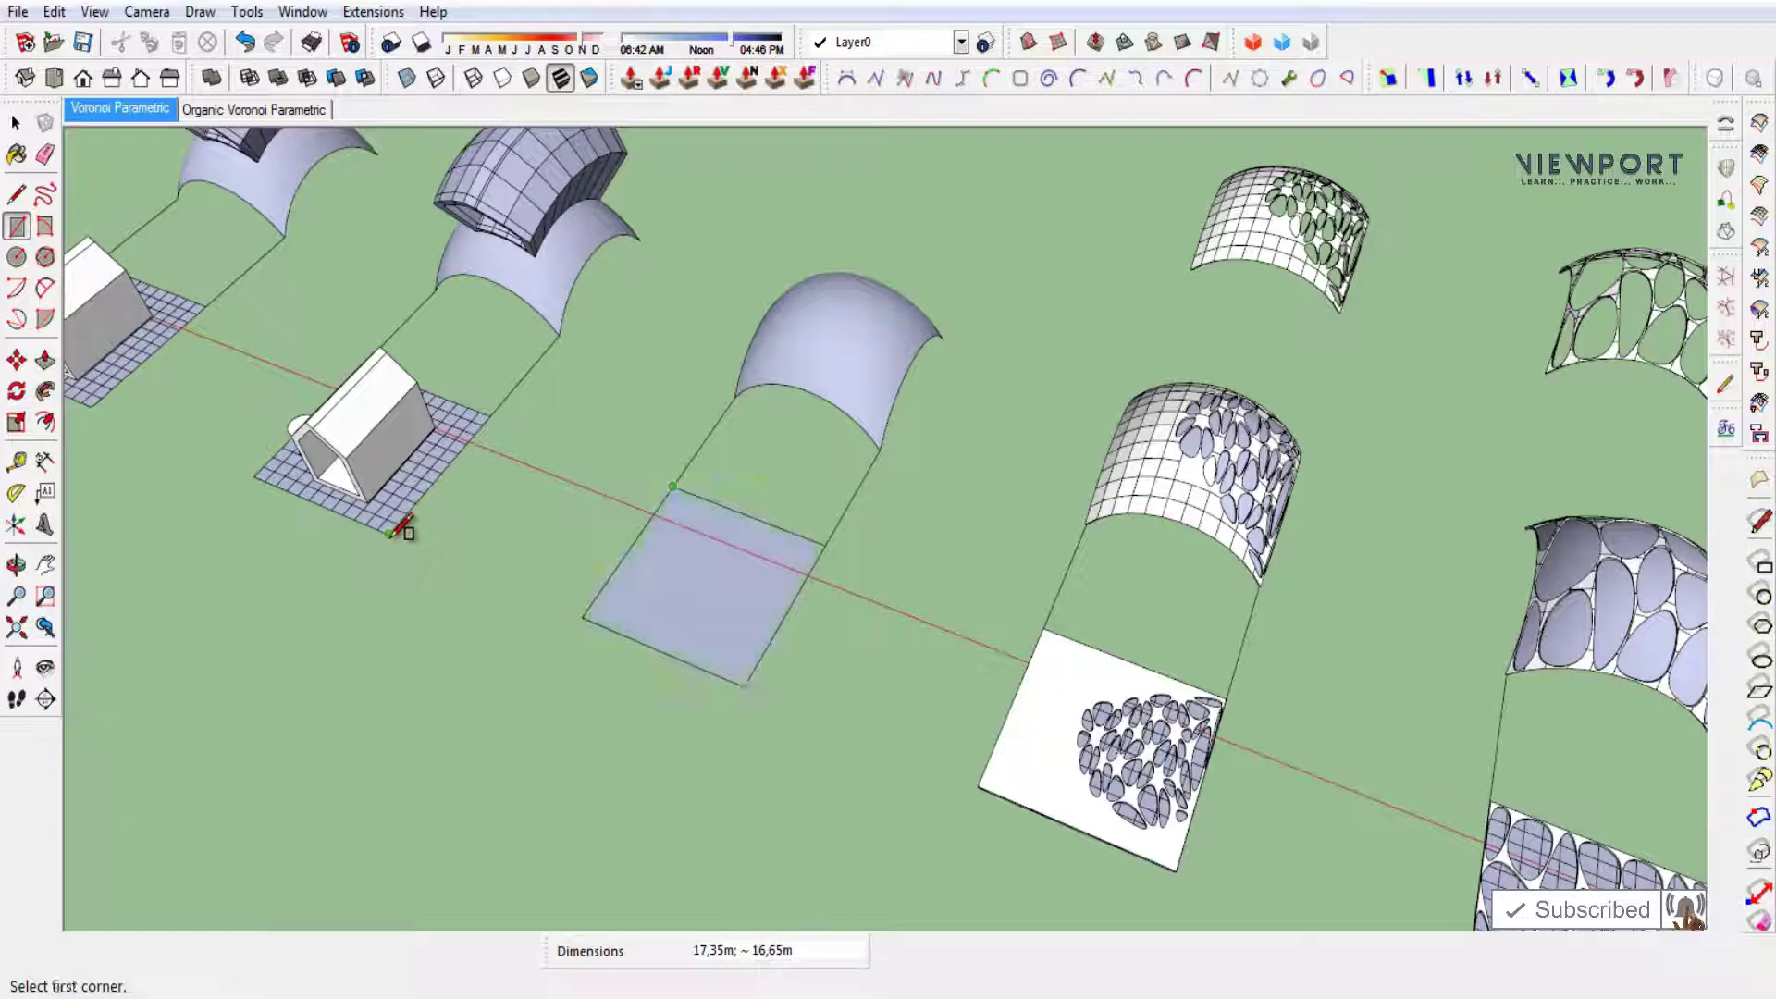
key("space")
left_click(648, 611)
Group the rectangle face, then group the connecting edge geometry.
right_click(650, 606)
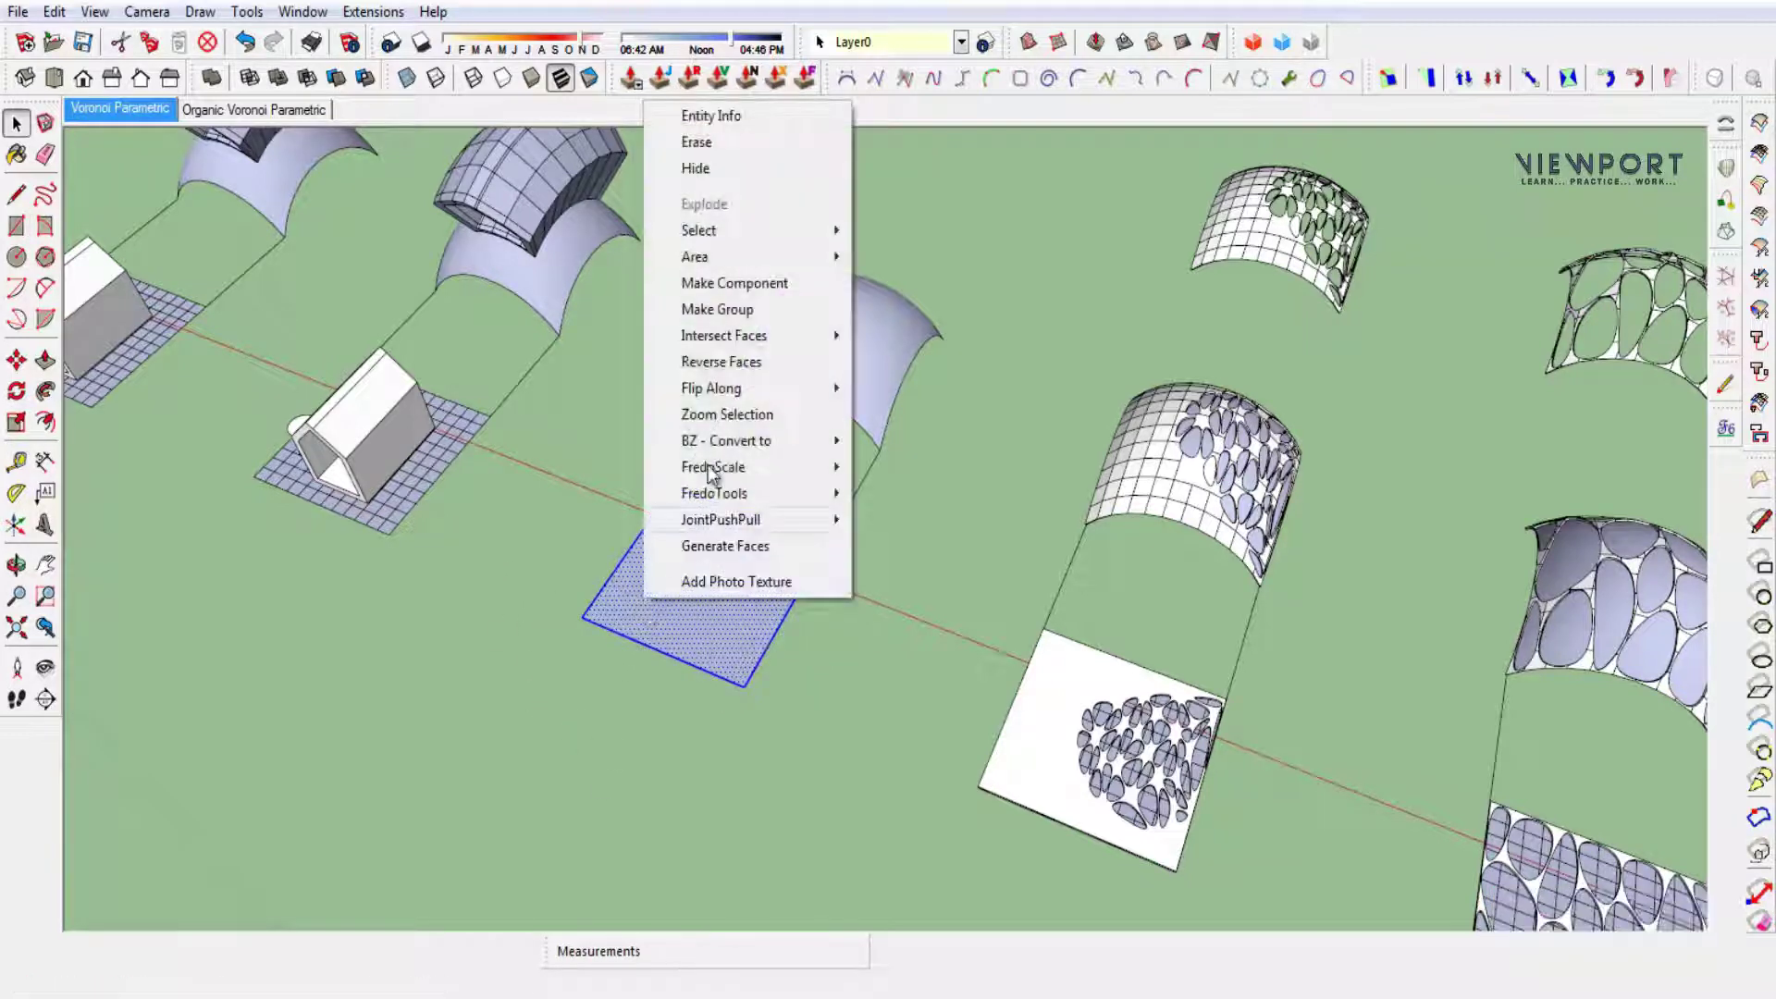
left_click(708, 309)
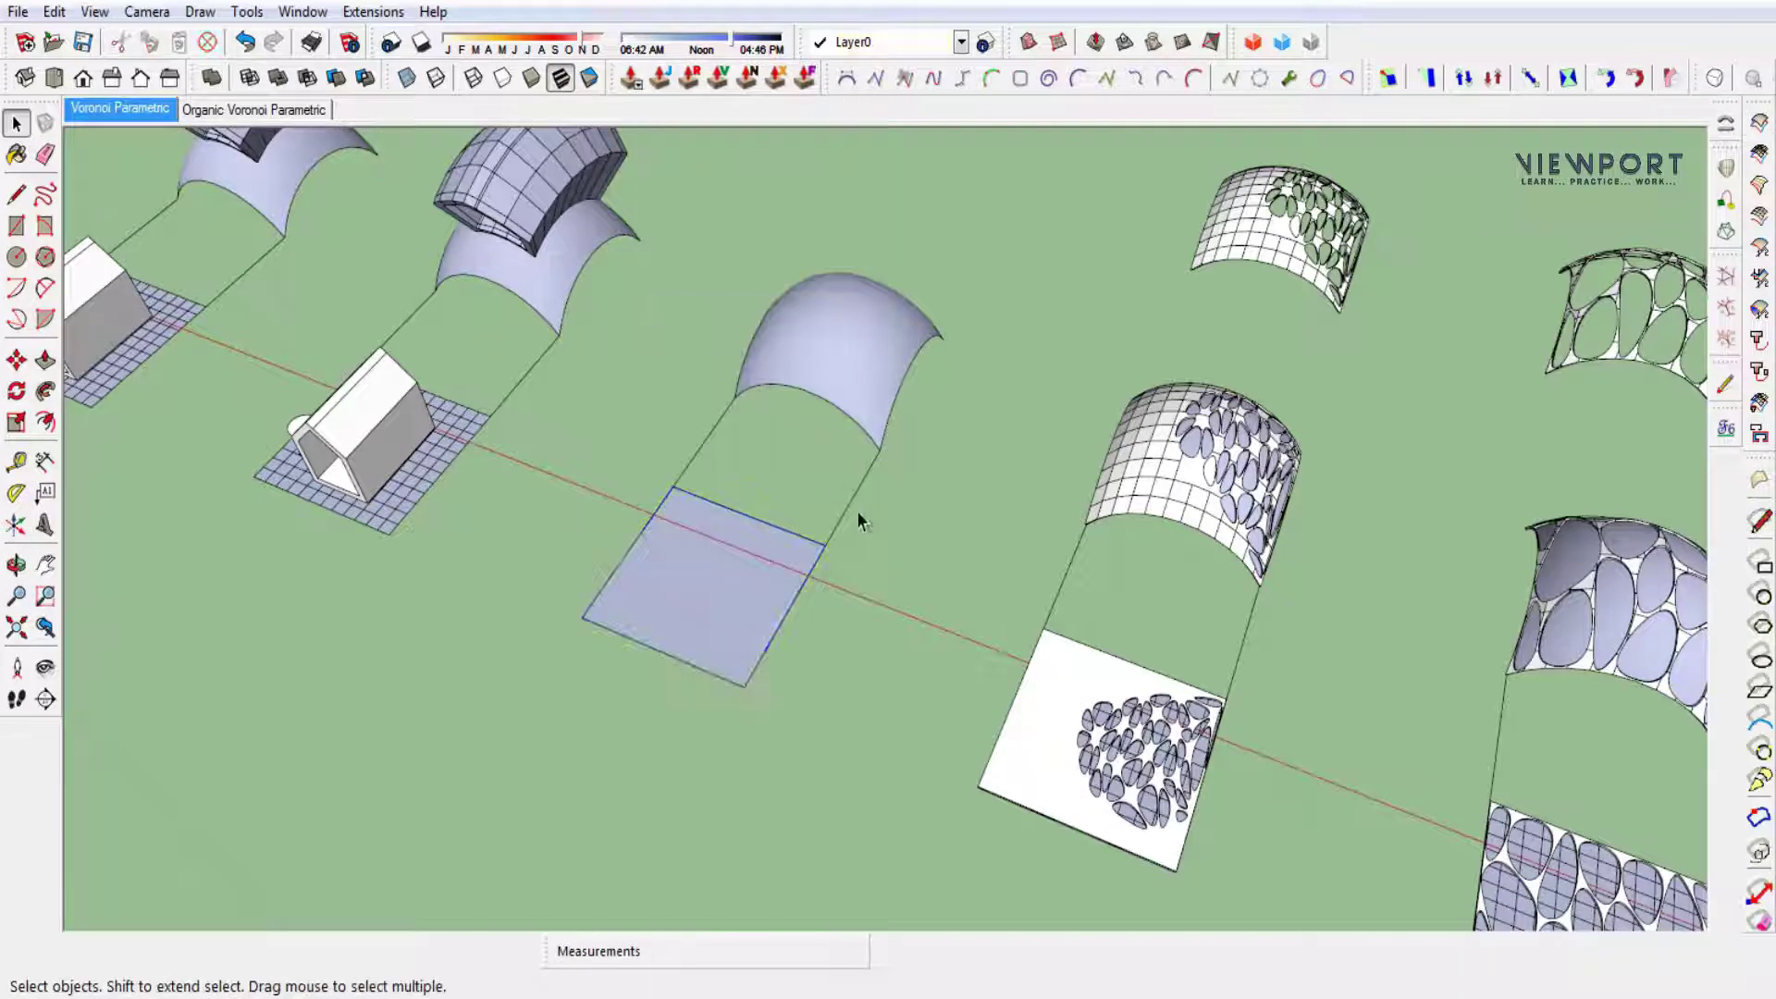
right_click(724, 428)
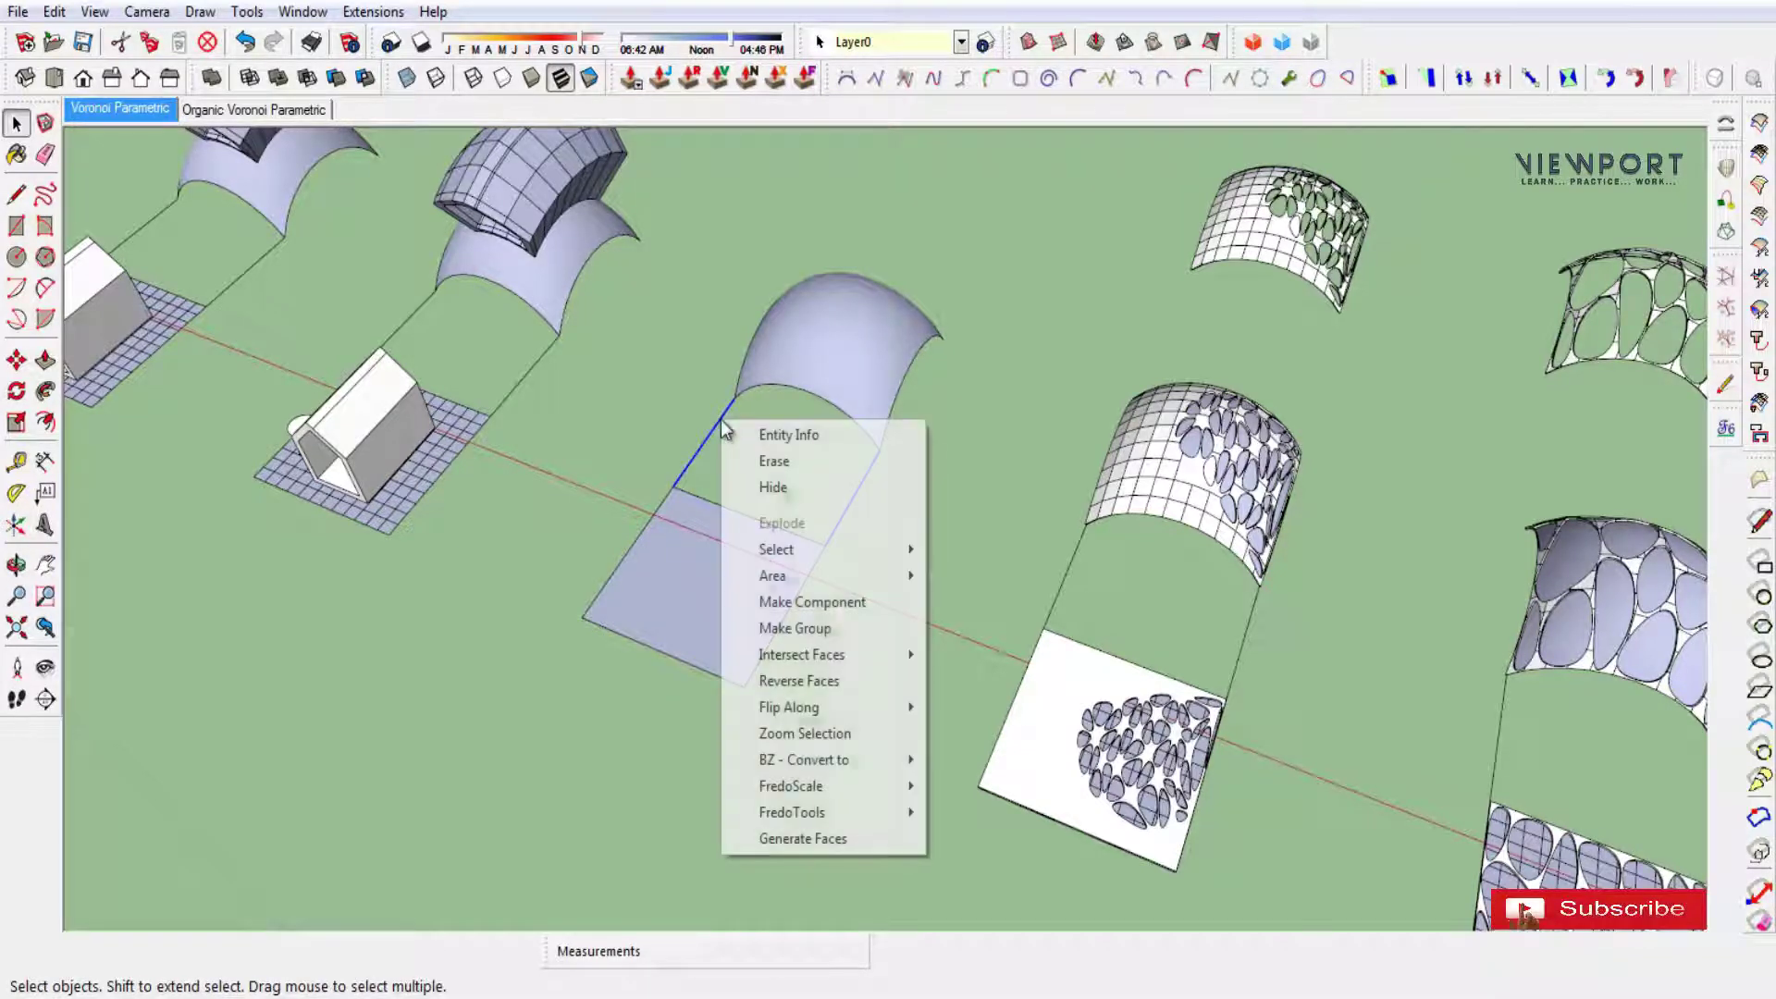
left_click(808, 632)
left_click(864, 606)
Group the plain vault, ground strip and square base face together.
left_click(843, 361)
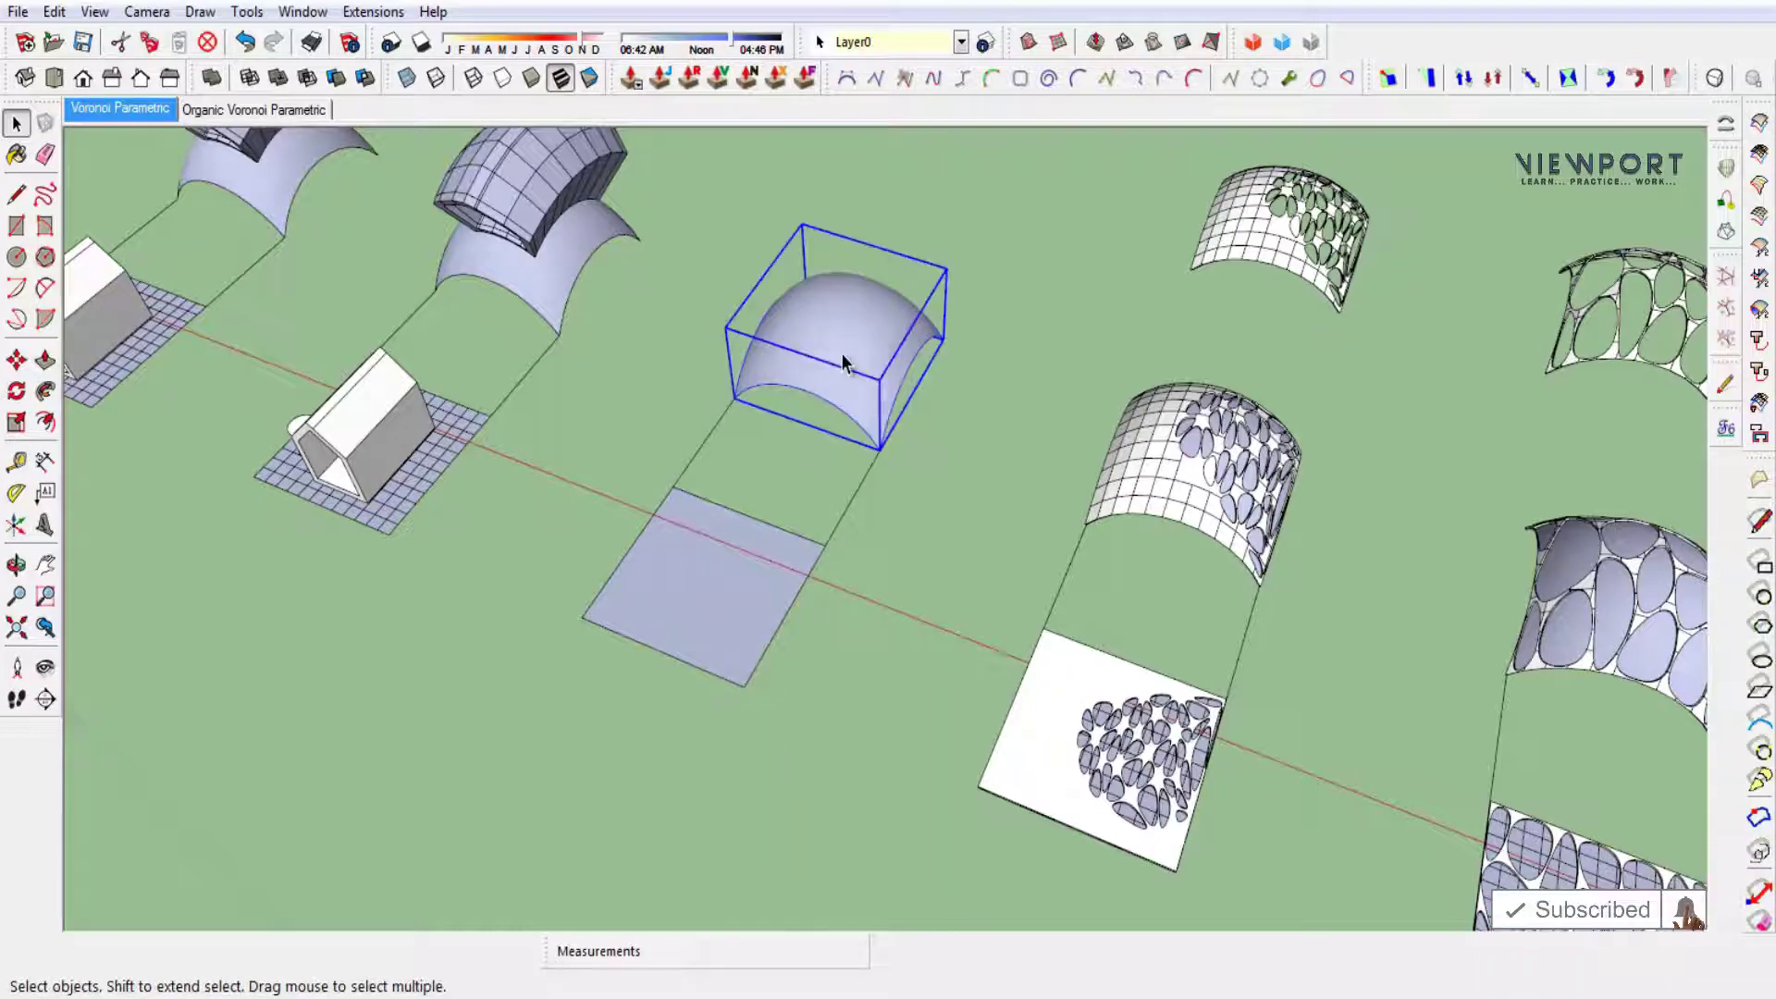
left_click(863, 602)
left_click(785, 570)
left_click(846, 481, "ctrl")
left_click(888, 375, "ctrl")
right_click(870, 338)
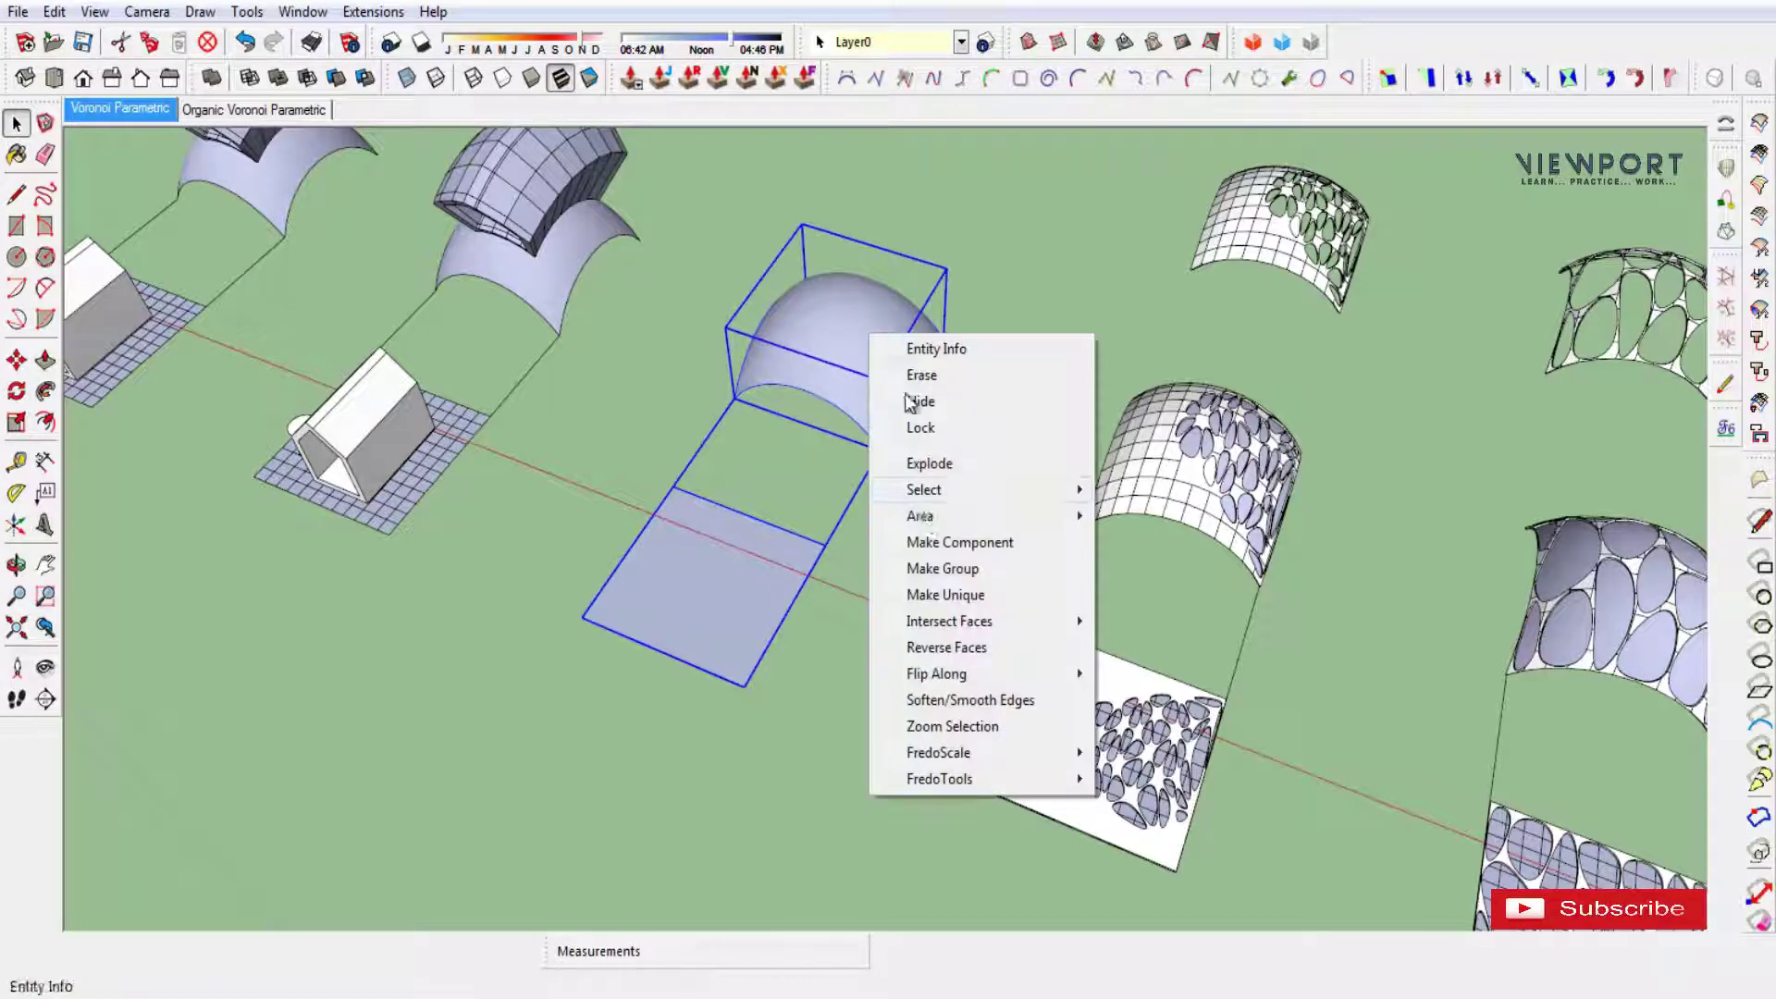
left_click(943, 568)
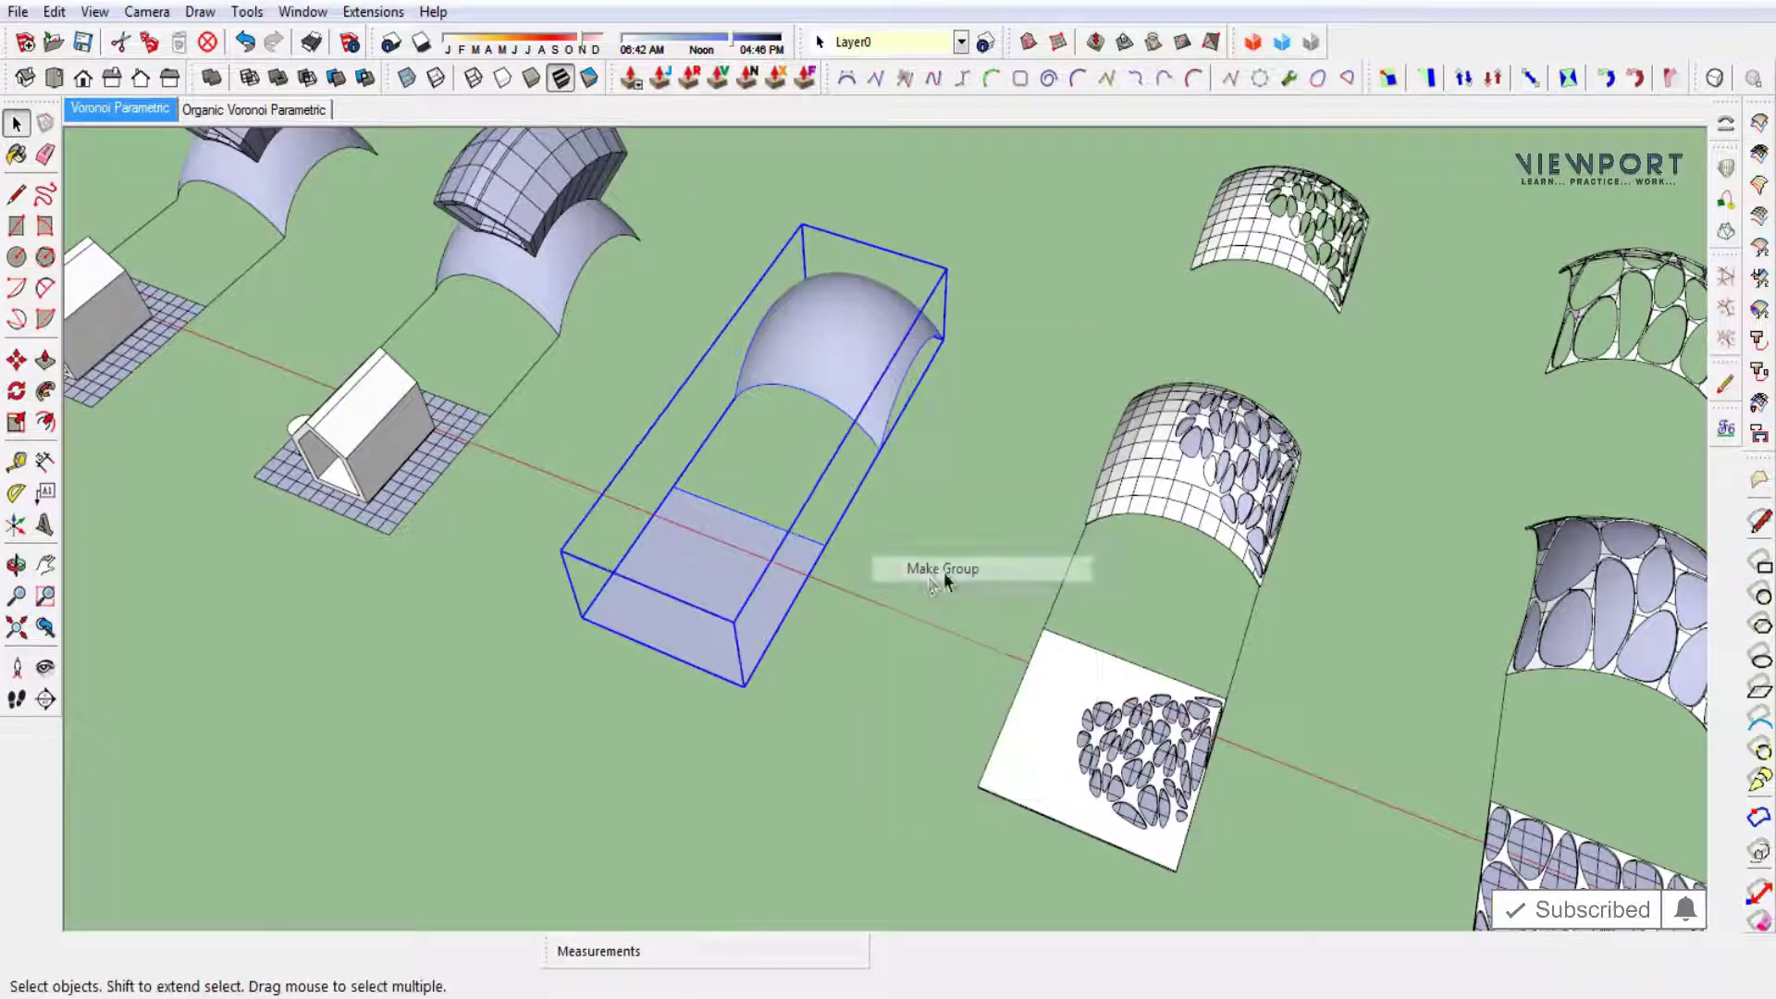
left_click(918, 504)
mouse_move(918, 504)
middle_mouse_down()
mouse_move(1103, 714)
mouse_move(1138, 682)
mouse_move(968, 603)
mouse_move(955, 625)
mouse_move(919, 587)
middle_mouse_up()
left_click(911, 568)
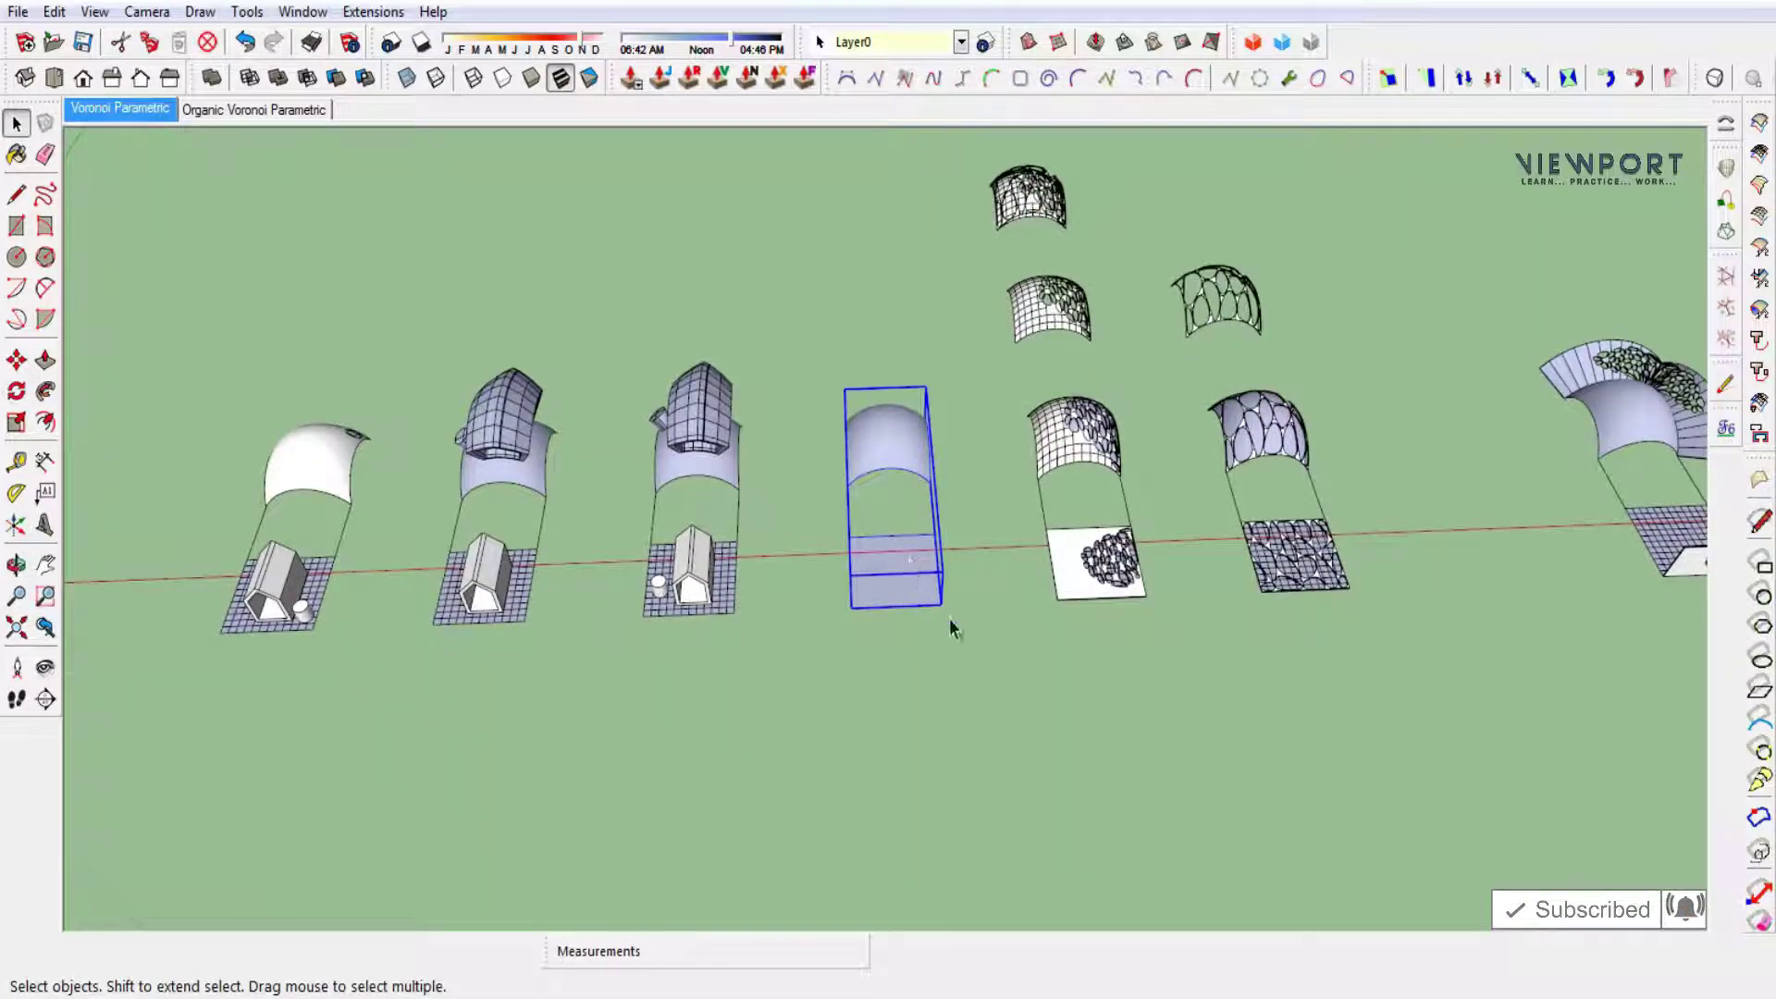
Copy the plain vault-and-base group 100 along the green axis.
key("m")
left_click(975, 624)
key("ctrl")
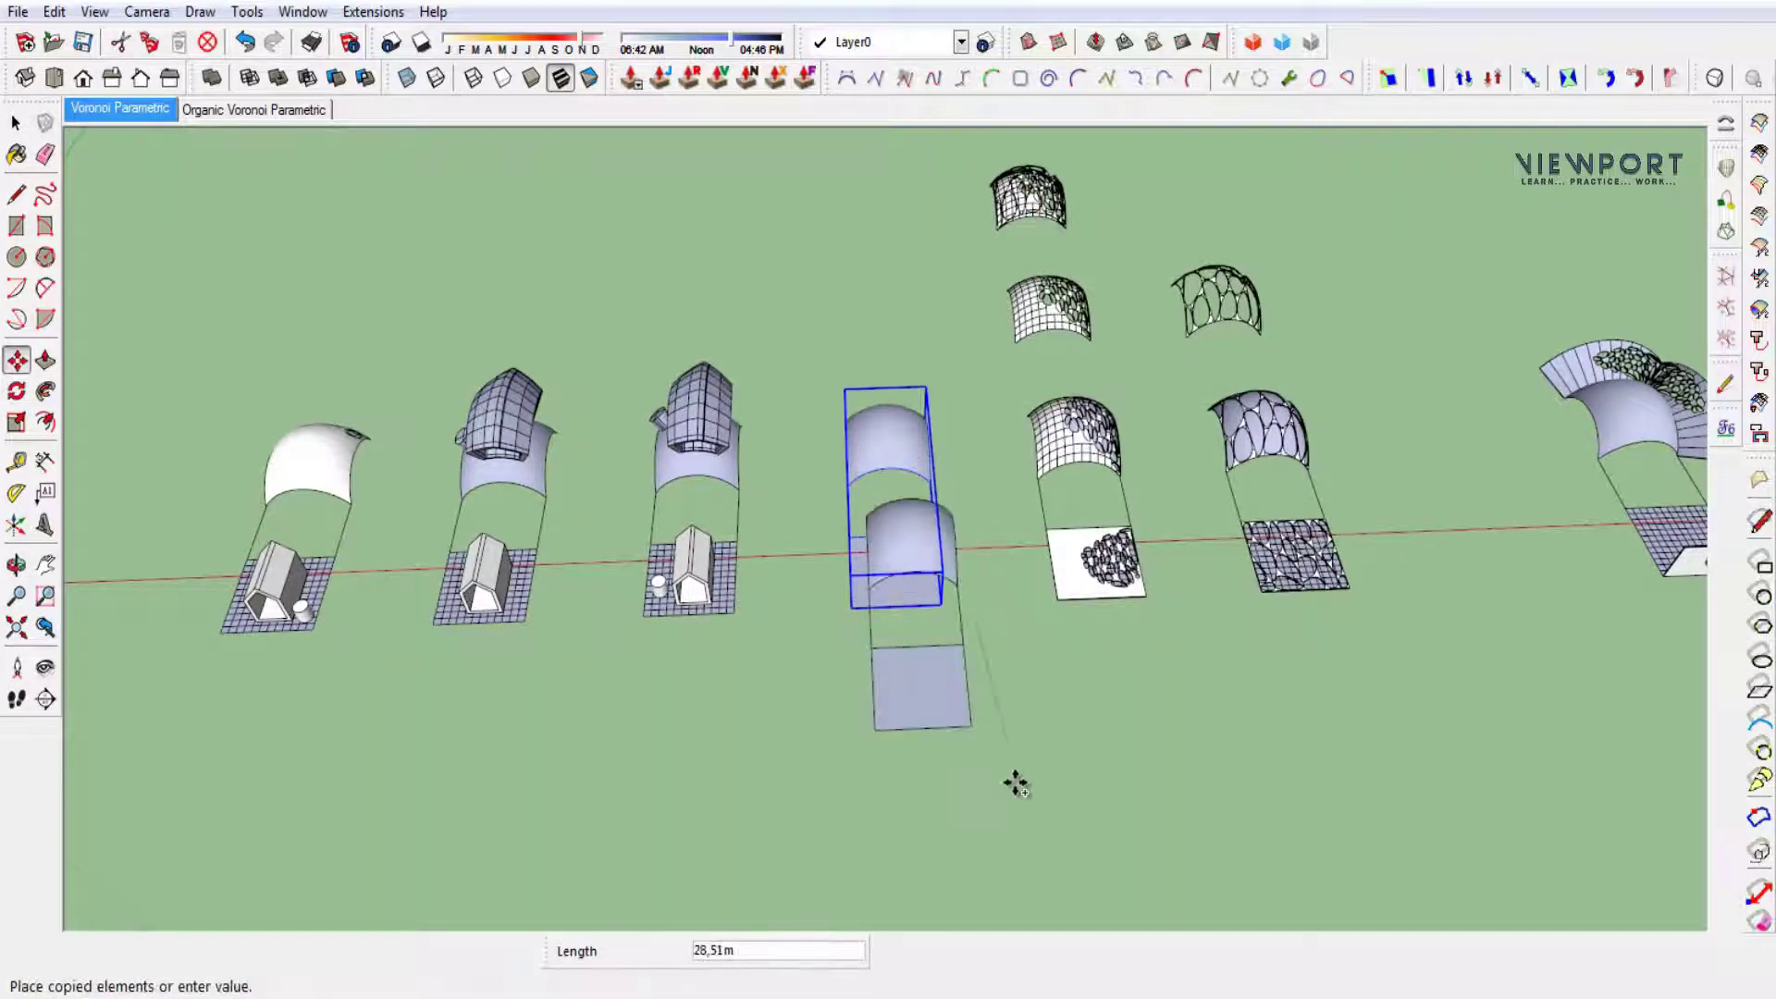
scroll(987, 804, "down", 3)
scroll(973, 740, "up", 2)
middle_click_drag(973, 740, 881, 468, "shift")
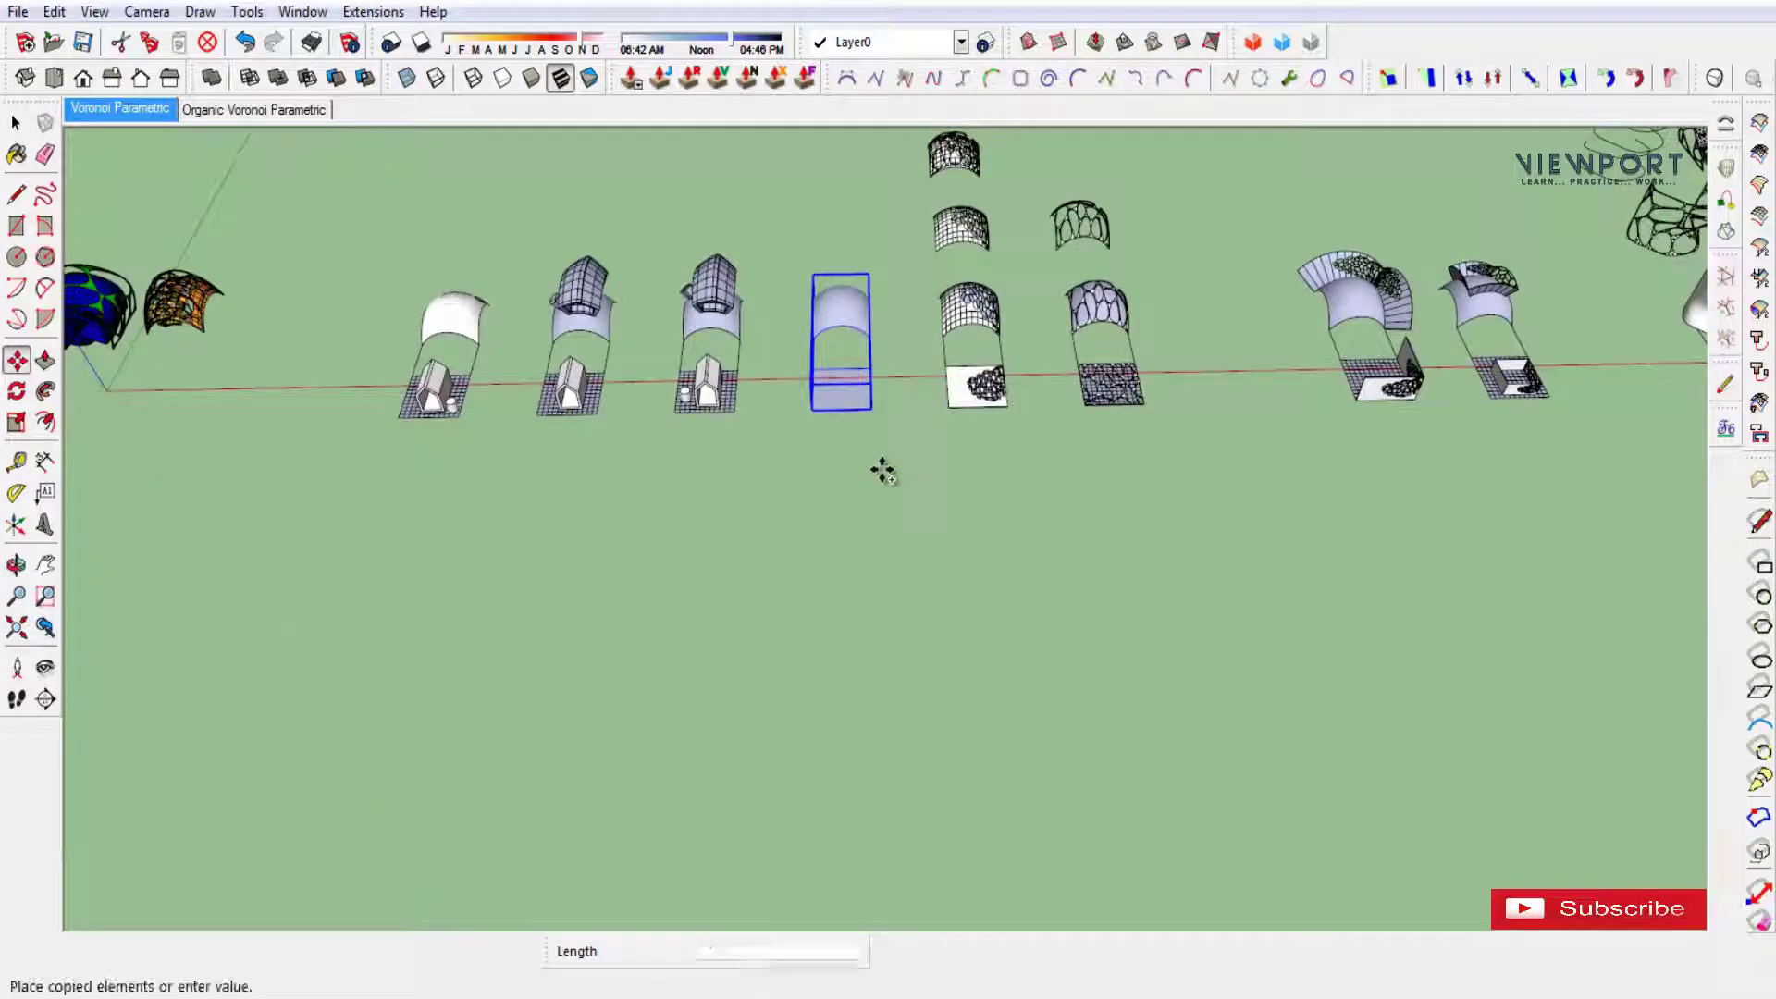
middle_click_drag(885, 575, 349, 423)
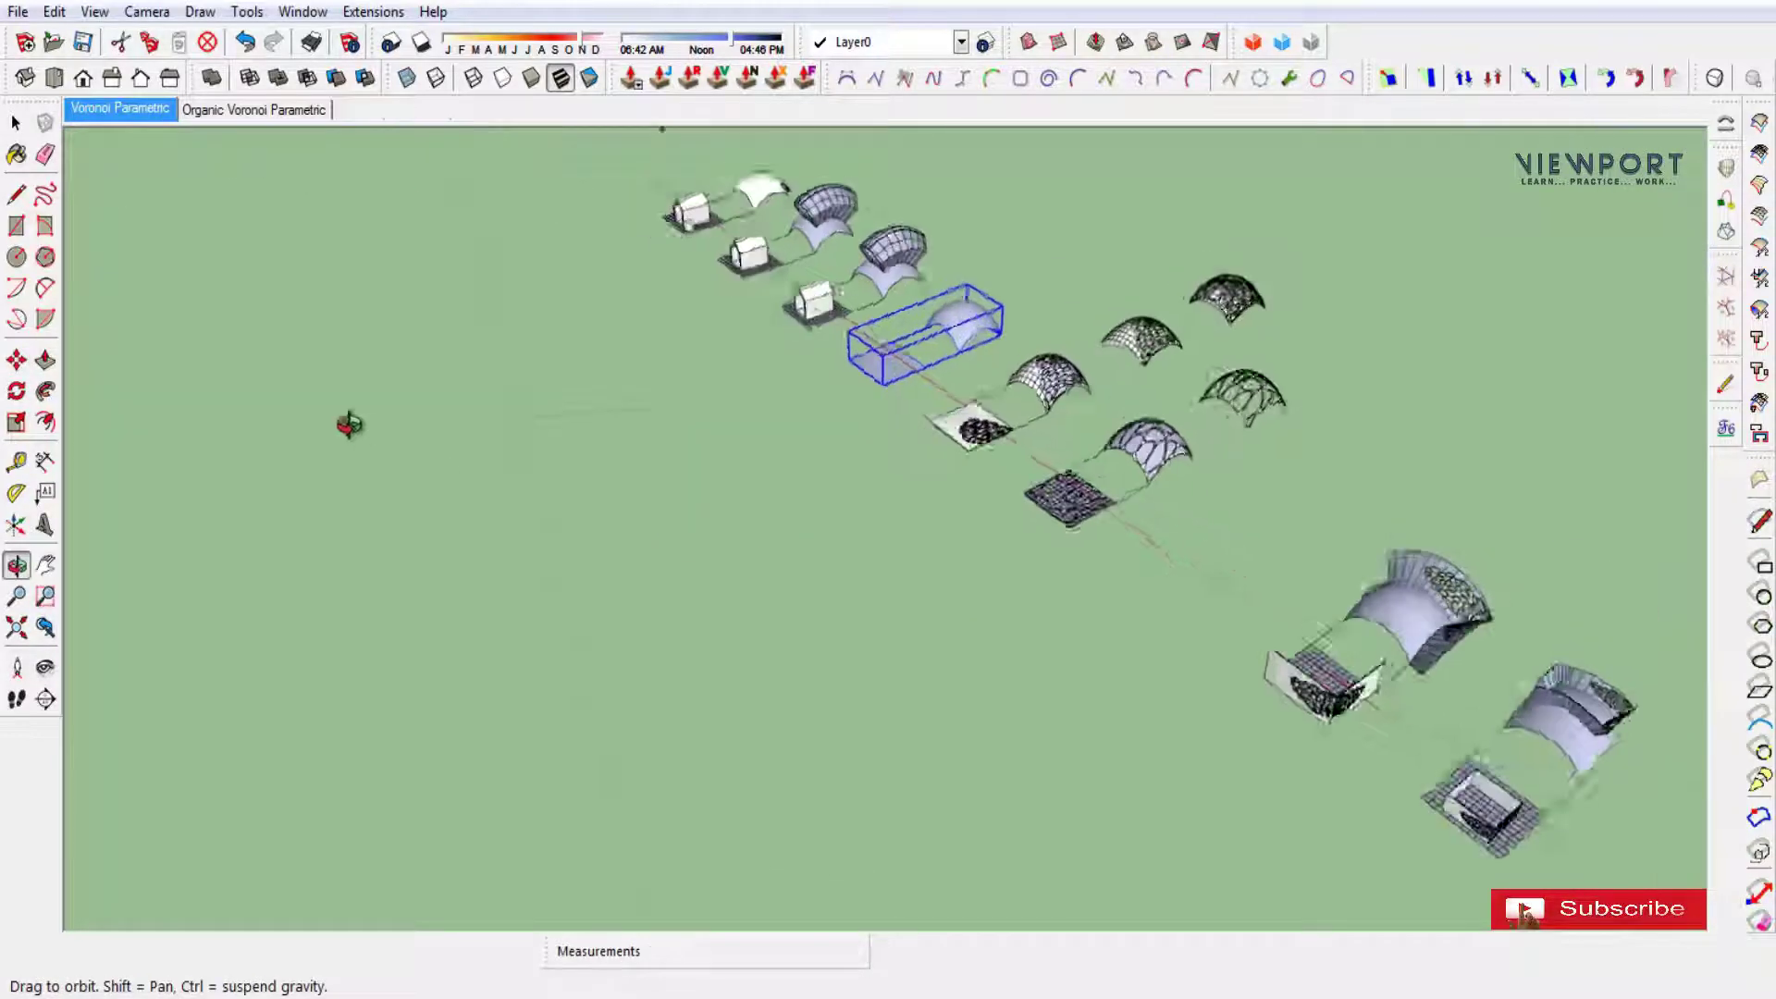
scroll(727, 430, "up", 2)
scroll(717, 431, "up", 2)
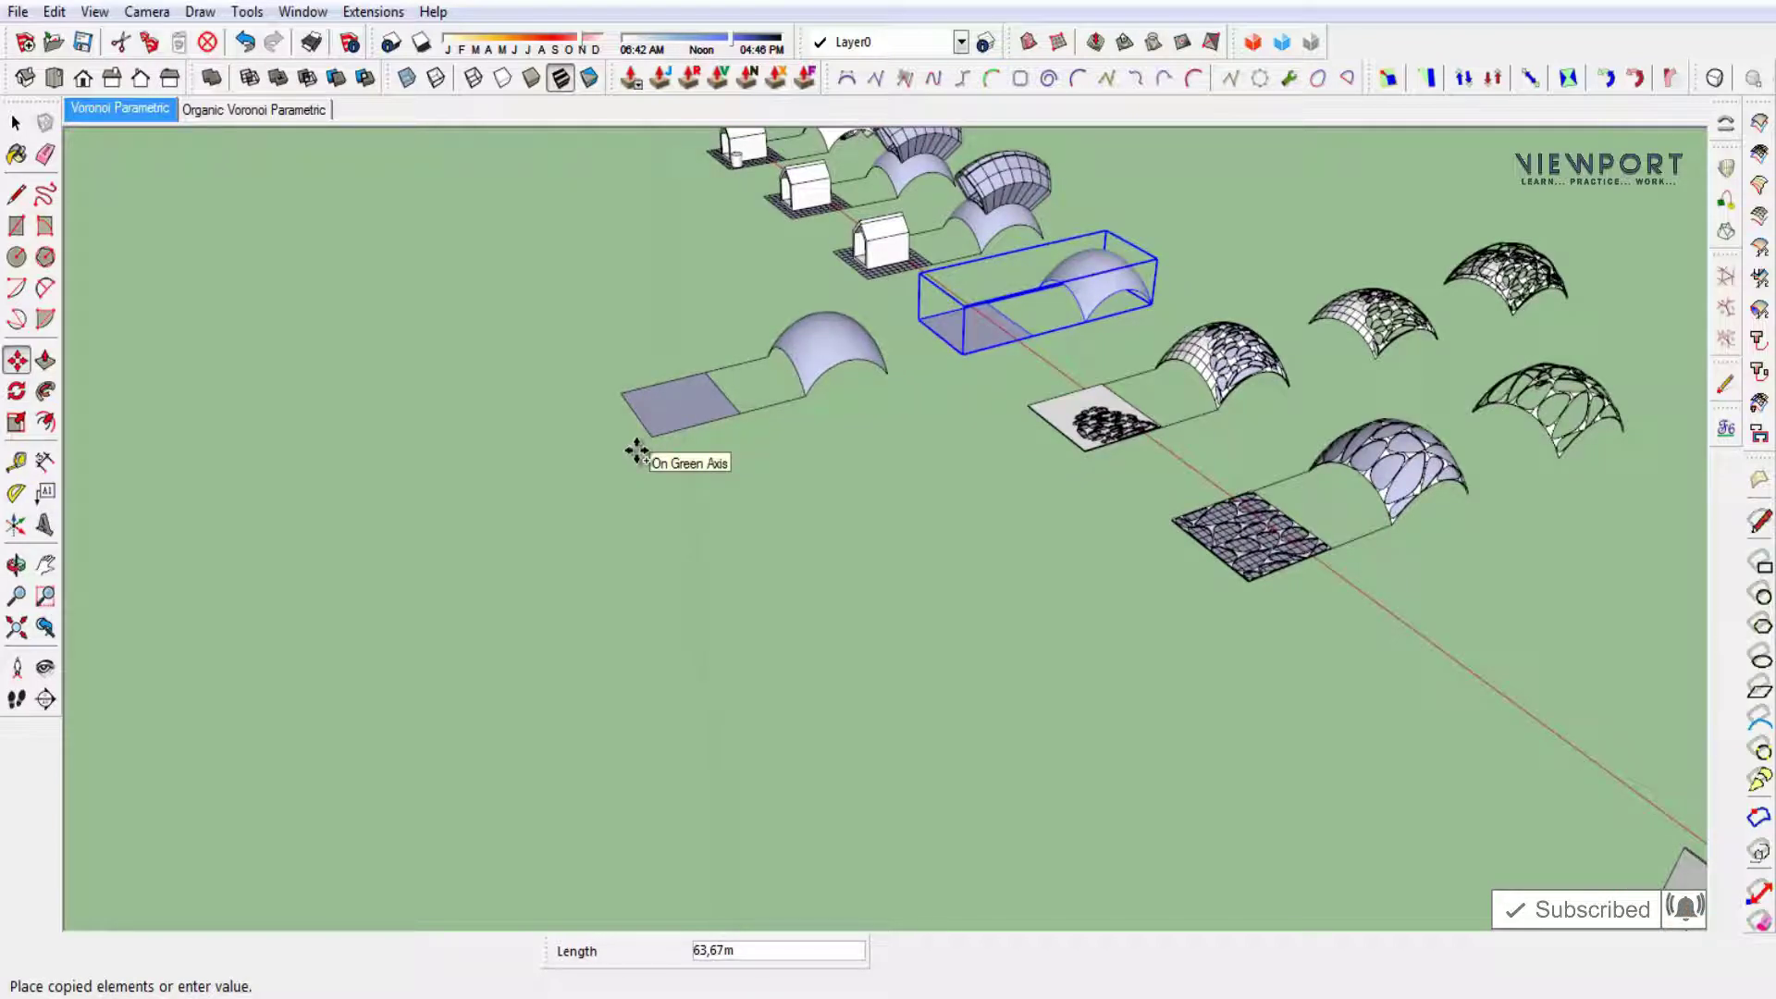
type("100")
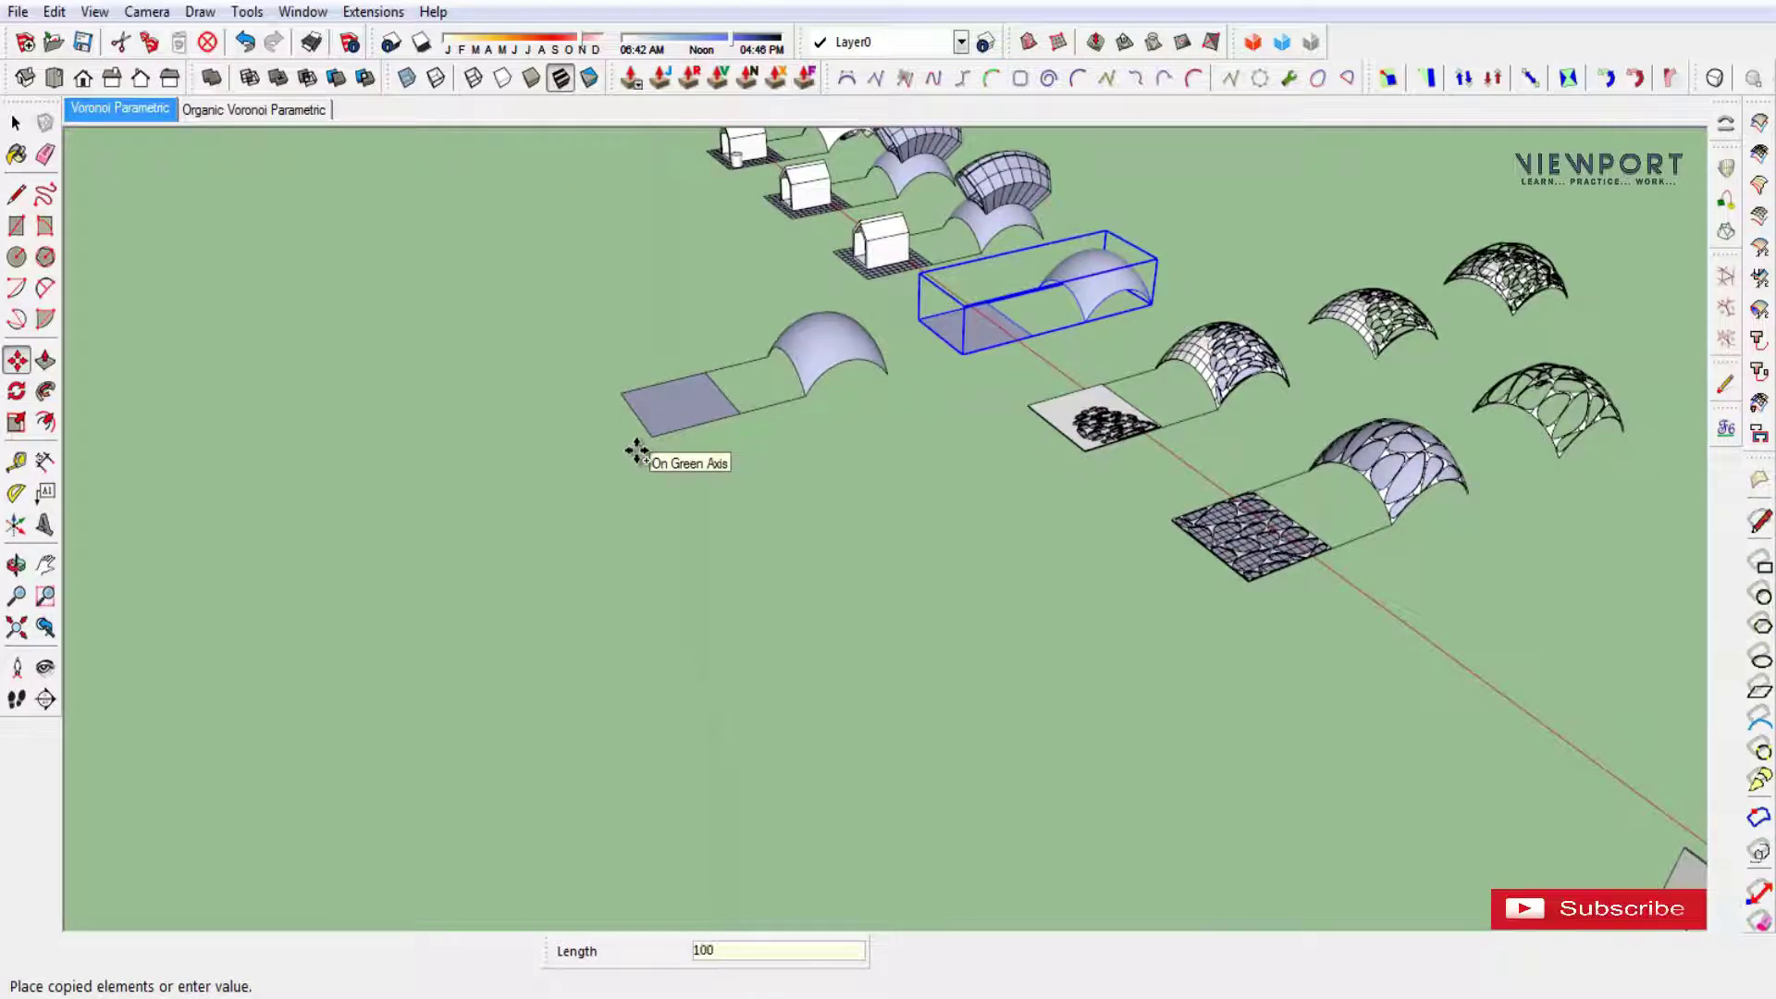
key("Return")
key("space")
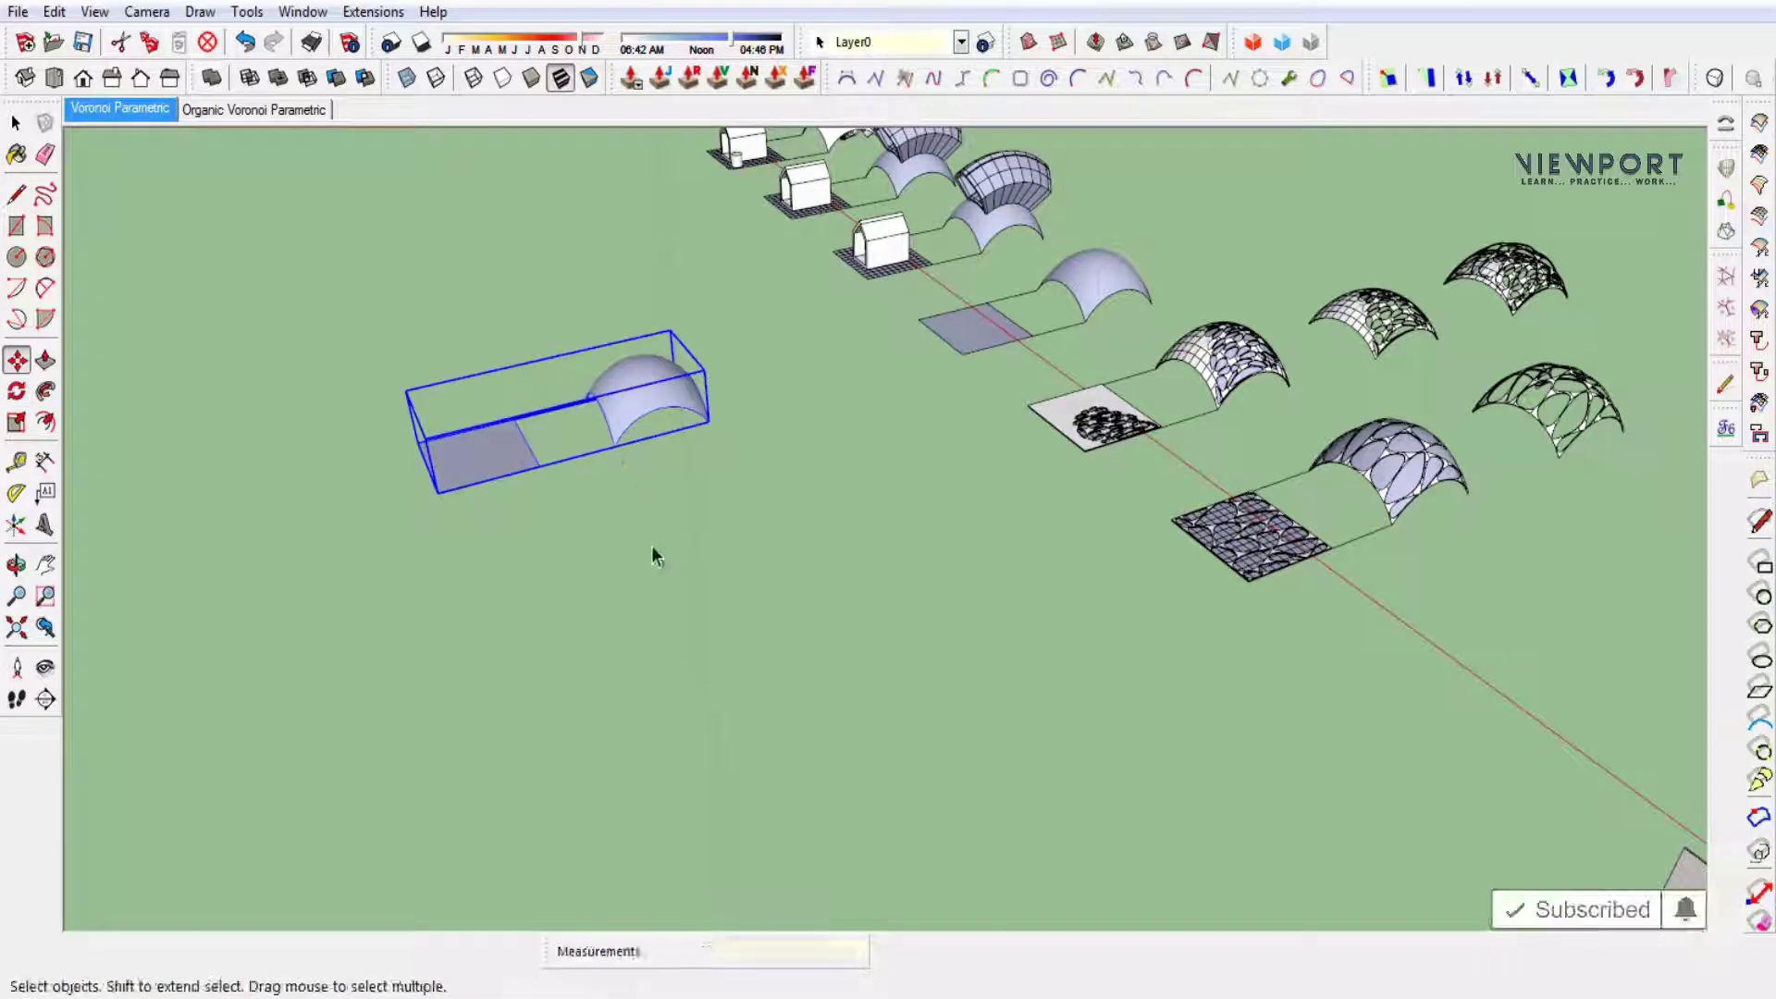
left_click(654, 552)
Move the copied vault group a further 28 to set it apart from the row.
mouse_move(693, 587)
middle_mouse_down()
mouse_move(571, 814)
mouse_move(566, 791)
middle_mouse_up()
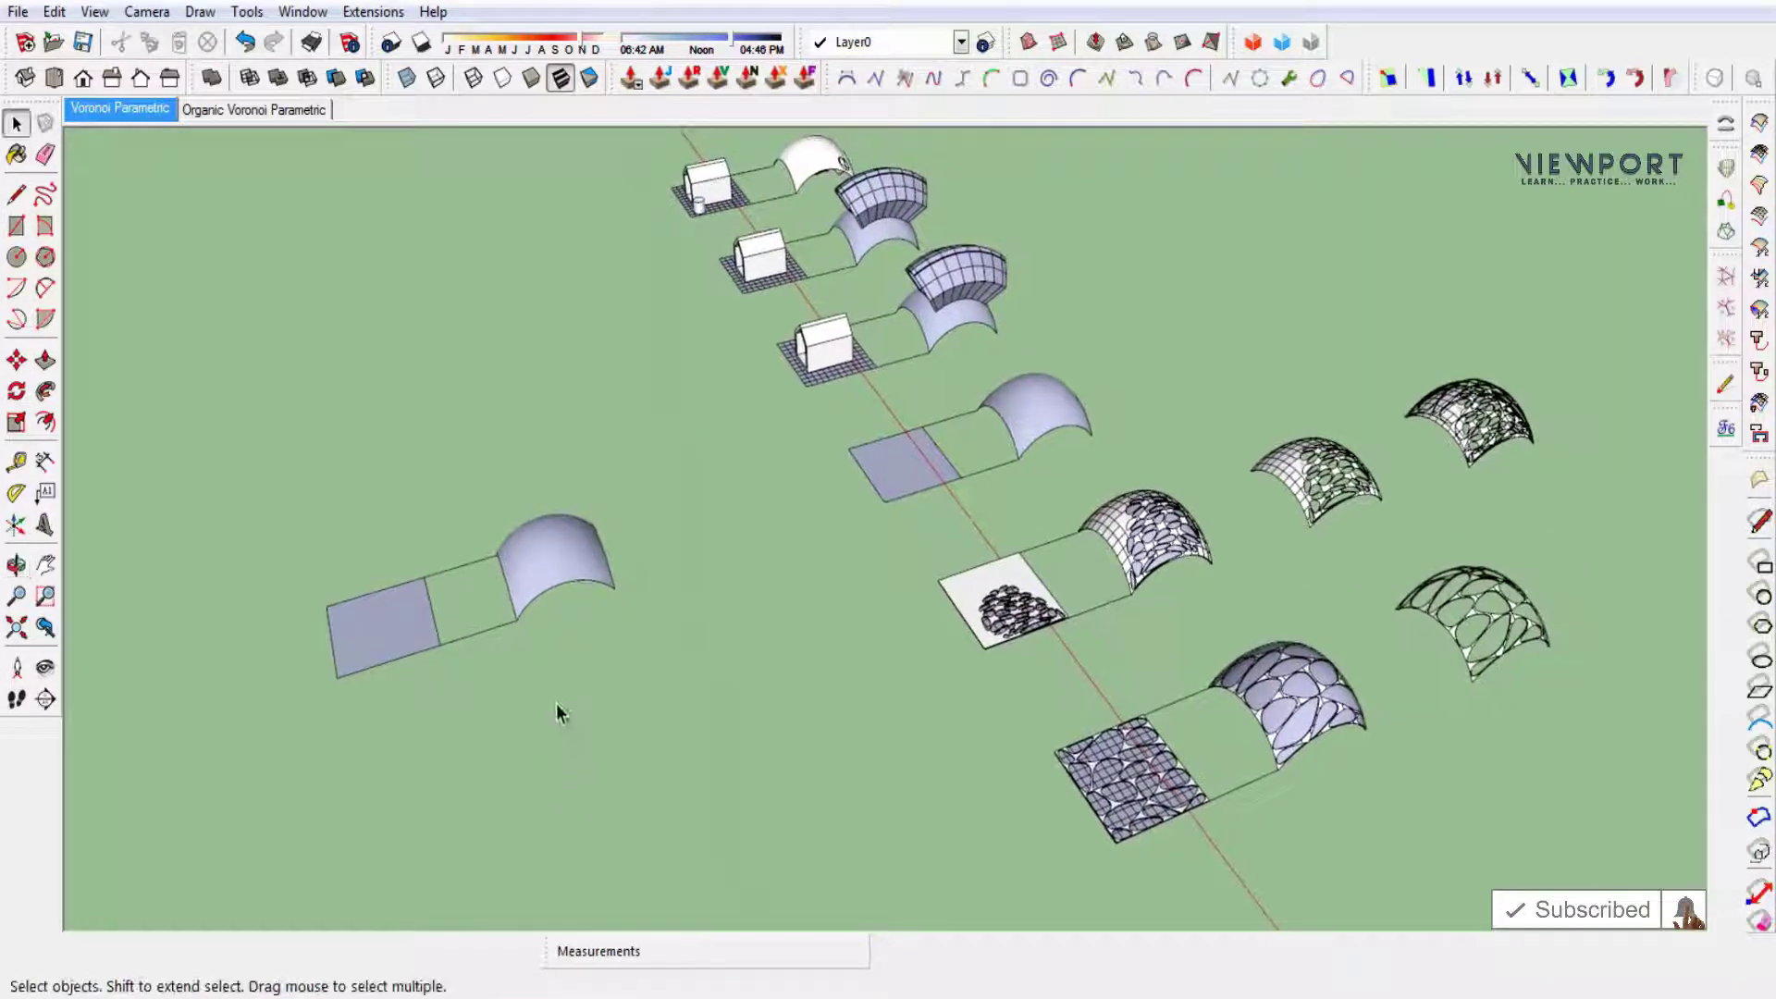
left_click(531, 598)
key("m")
left_click(600, 703)
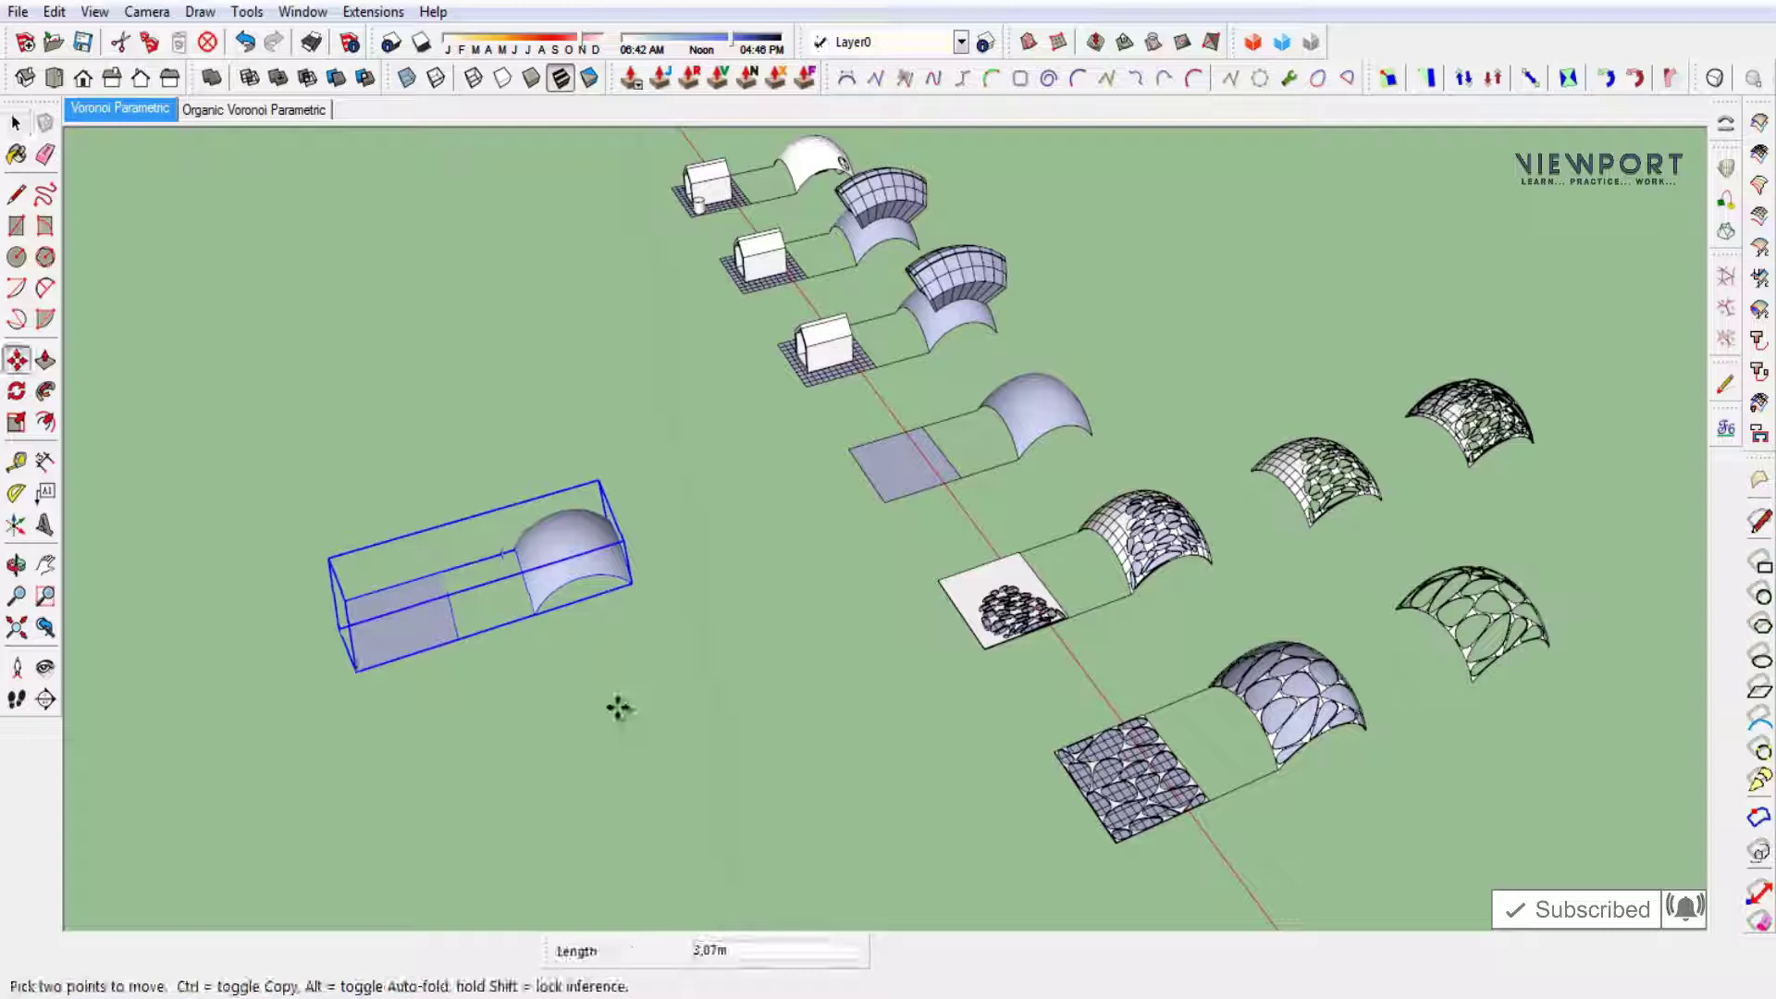
type("28")
key("Return")
key("space")
left_click(642, 697)
scroll(690, 629, "up", 2)
mouse_move(714, 674)
middle_mouse_down()
mouse_move(724, 697)
mouse_move(1129, 635)
mouse_move(1197, 602)
mouse_move(694, 626)
mouse_move(1254, 650)
middle_mouse_up()
Copy the upright Voronoi panel so its bottom corner sits on the base rectangle's corner.
scroll(1262, 638, "down", 2)
scroll(468, 444, "up", 4)
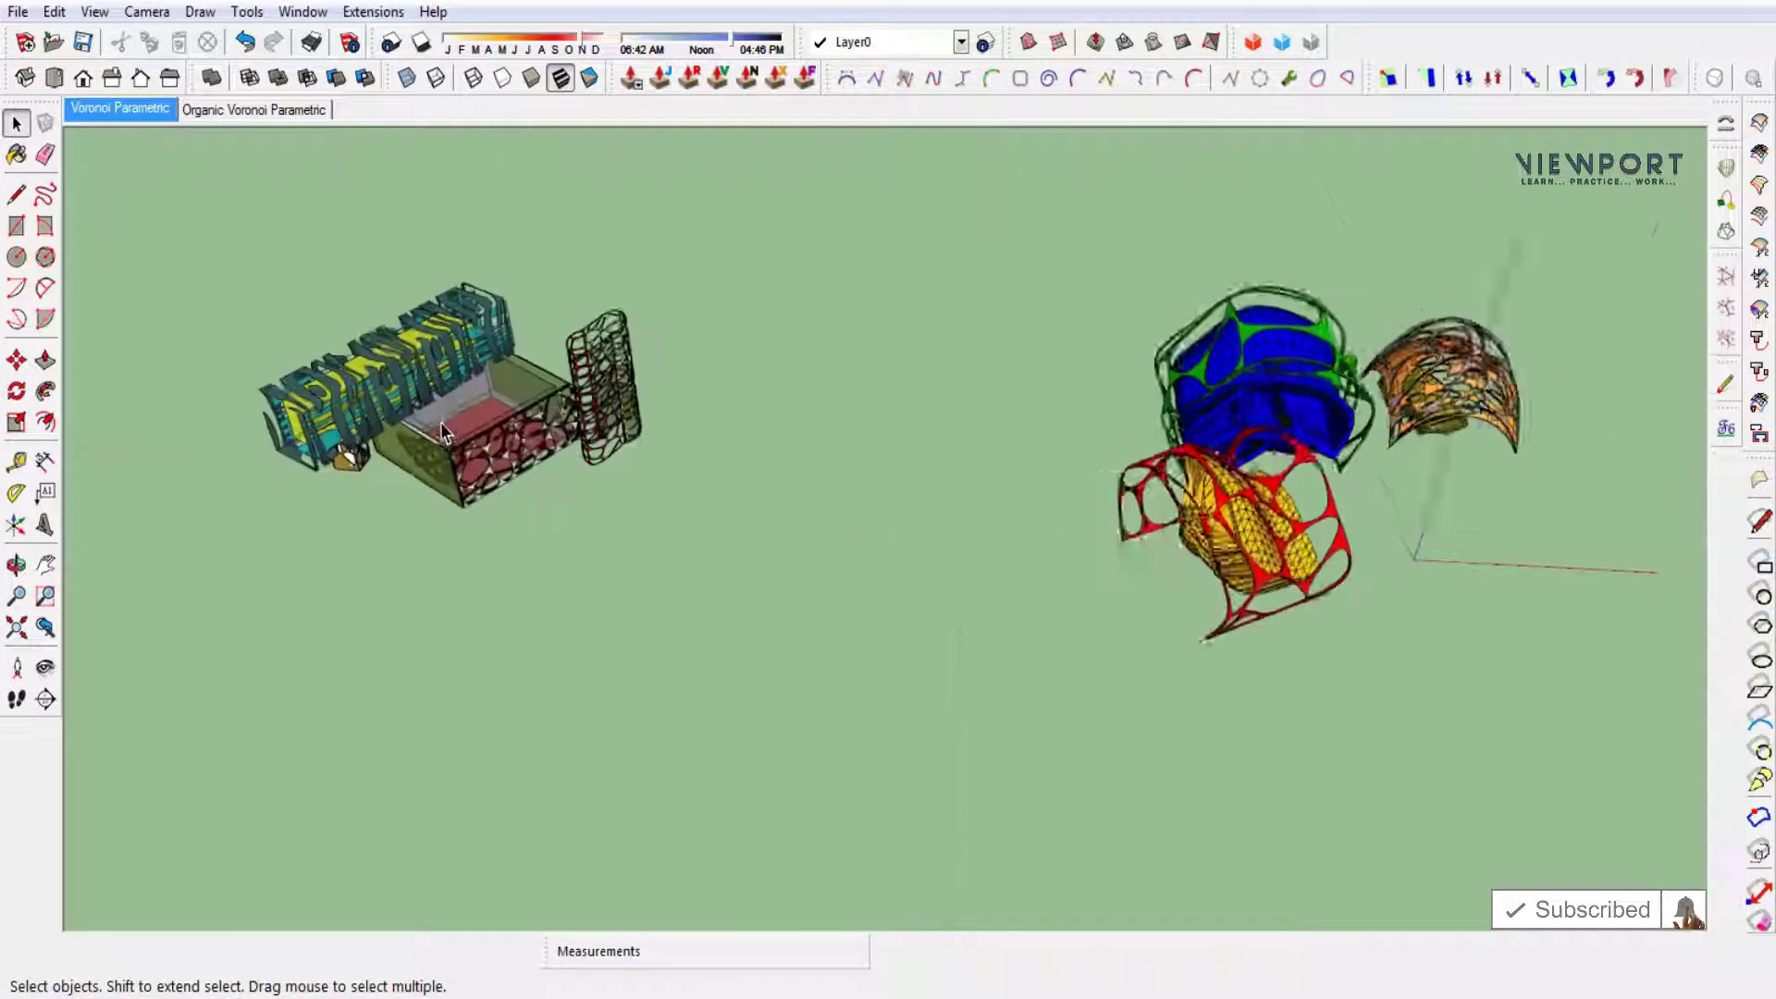
scroll(474, 481, "up", 3)
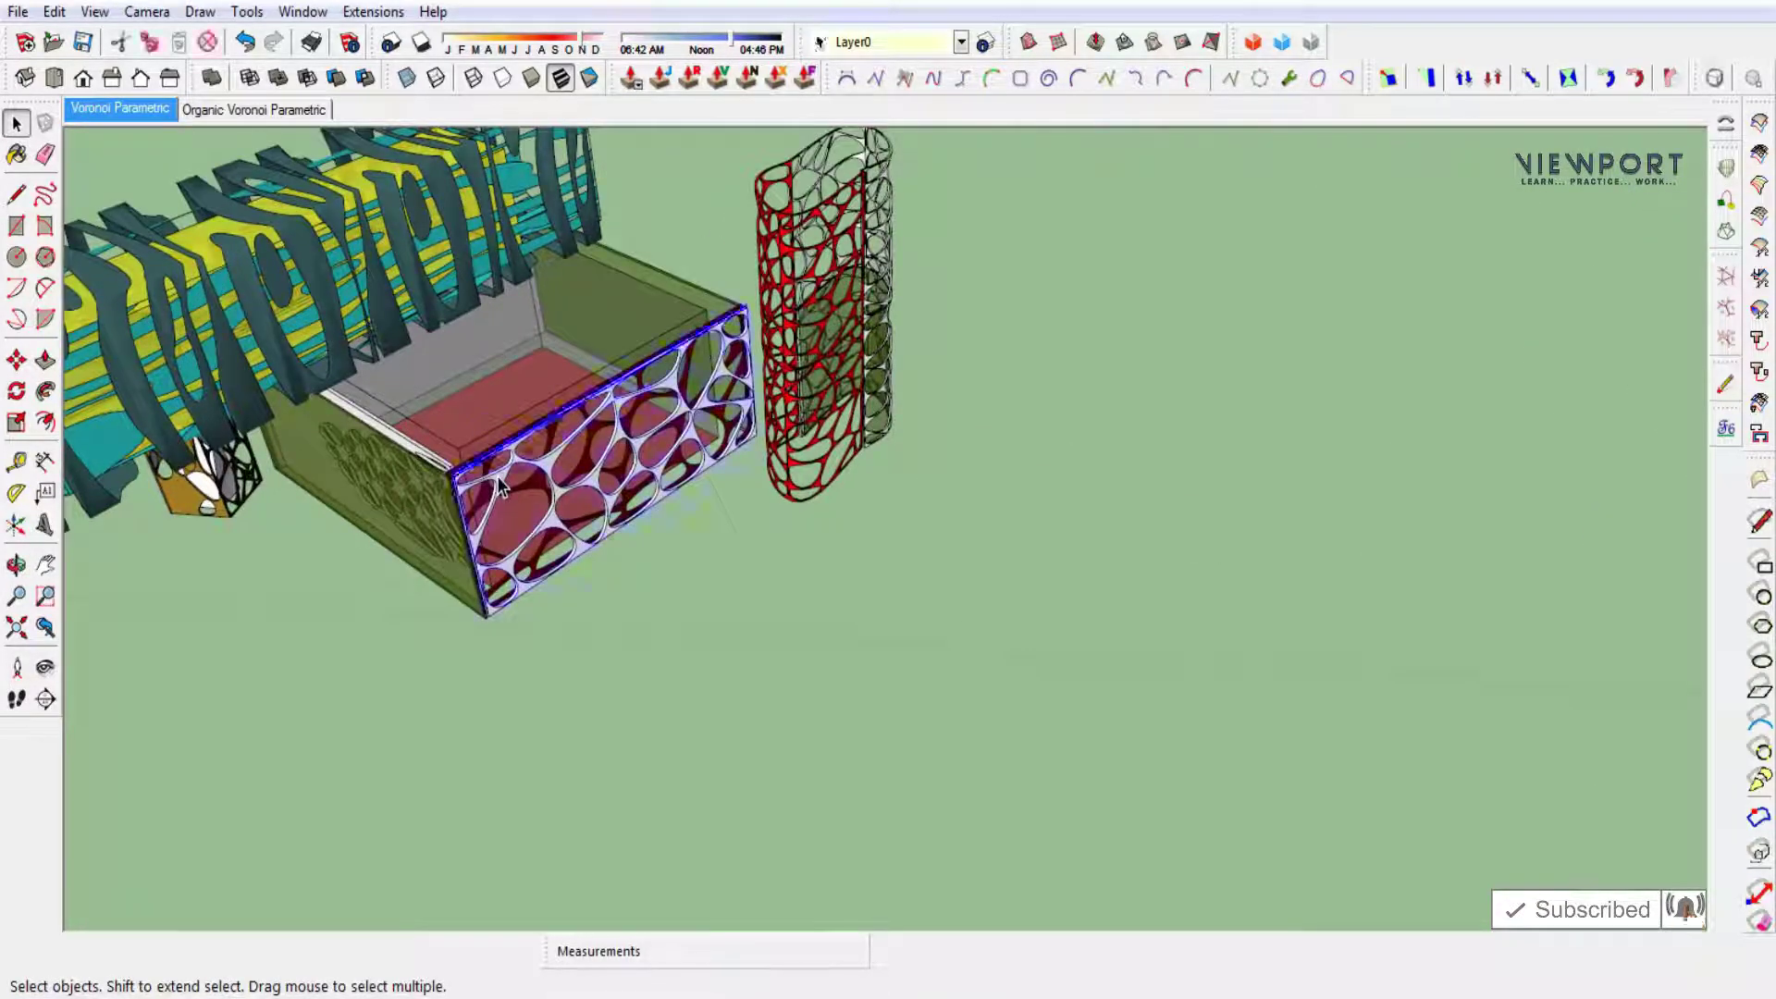
key("m")
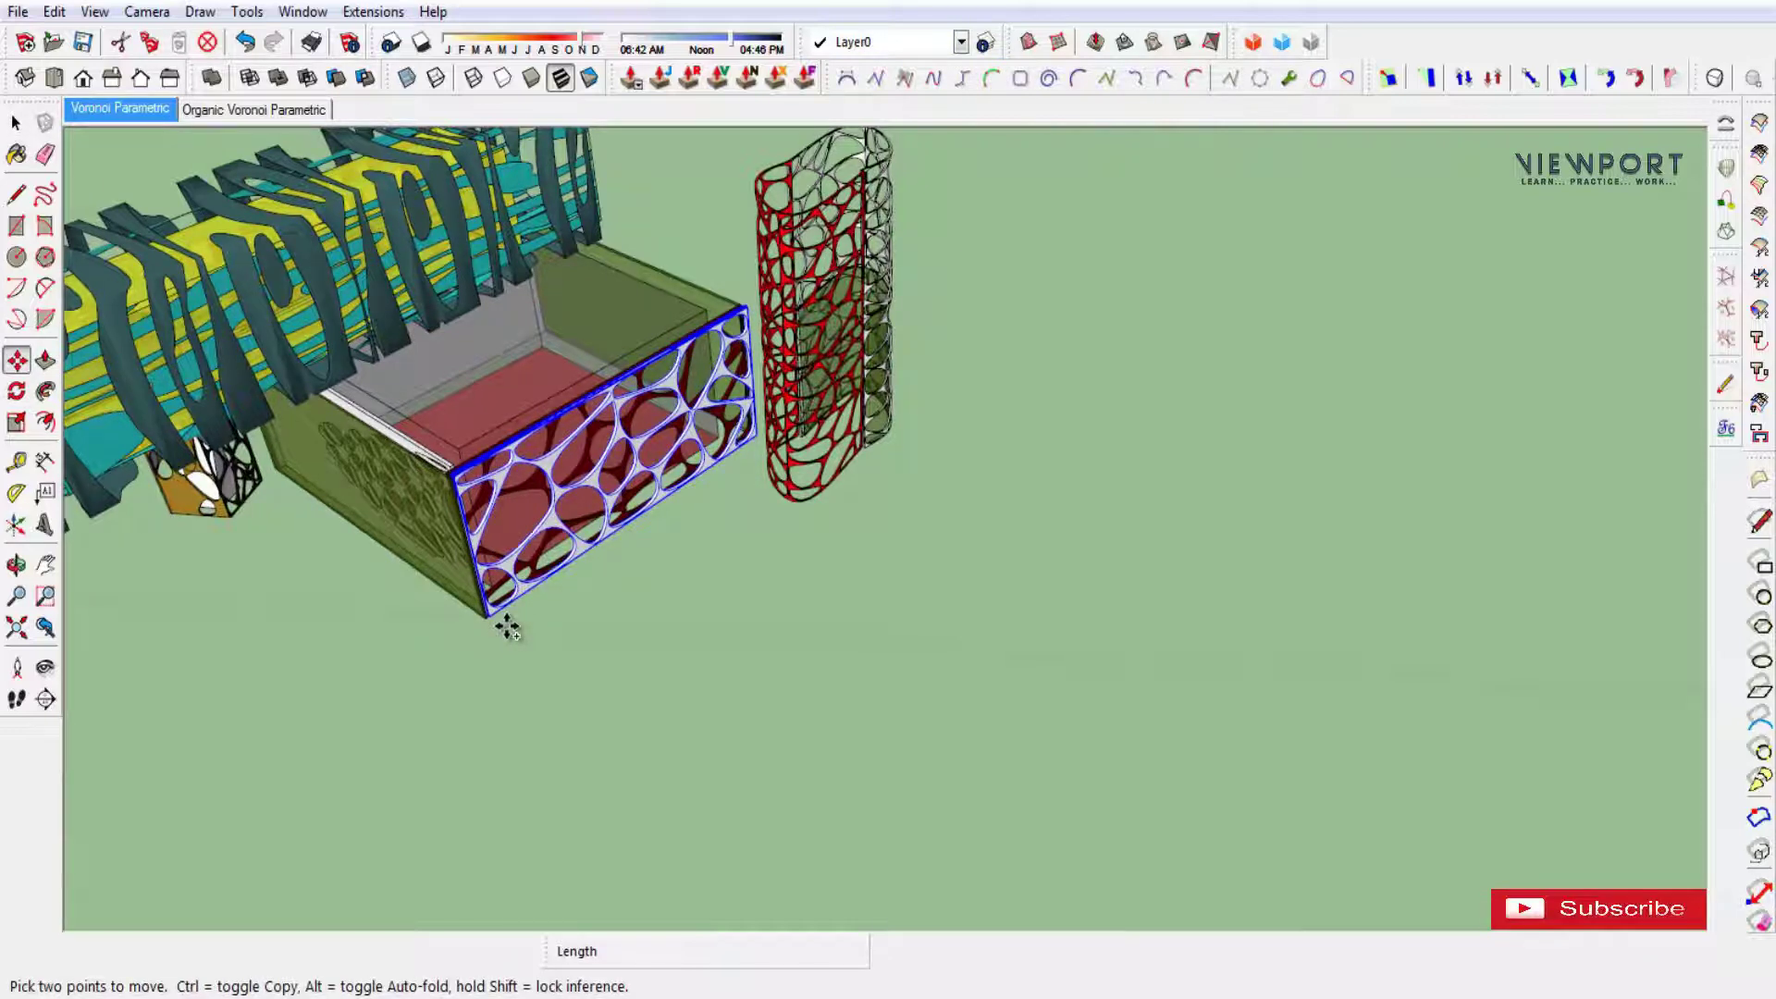
left_click(507, 628)
key("ctrl")
scroll(481, 574, "down", 1)
scroll(444, 518, "down", 2)
scroll(444, 518, "down", 3)
scroll(462, 541, "down", 2)
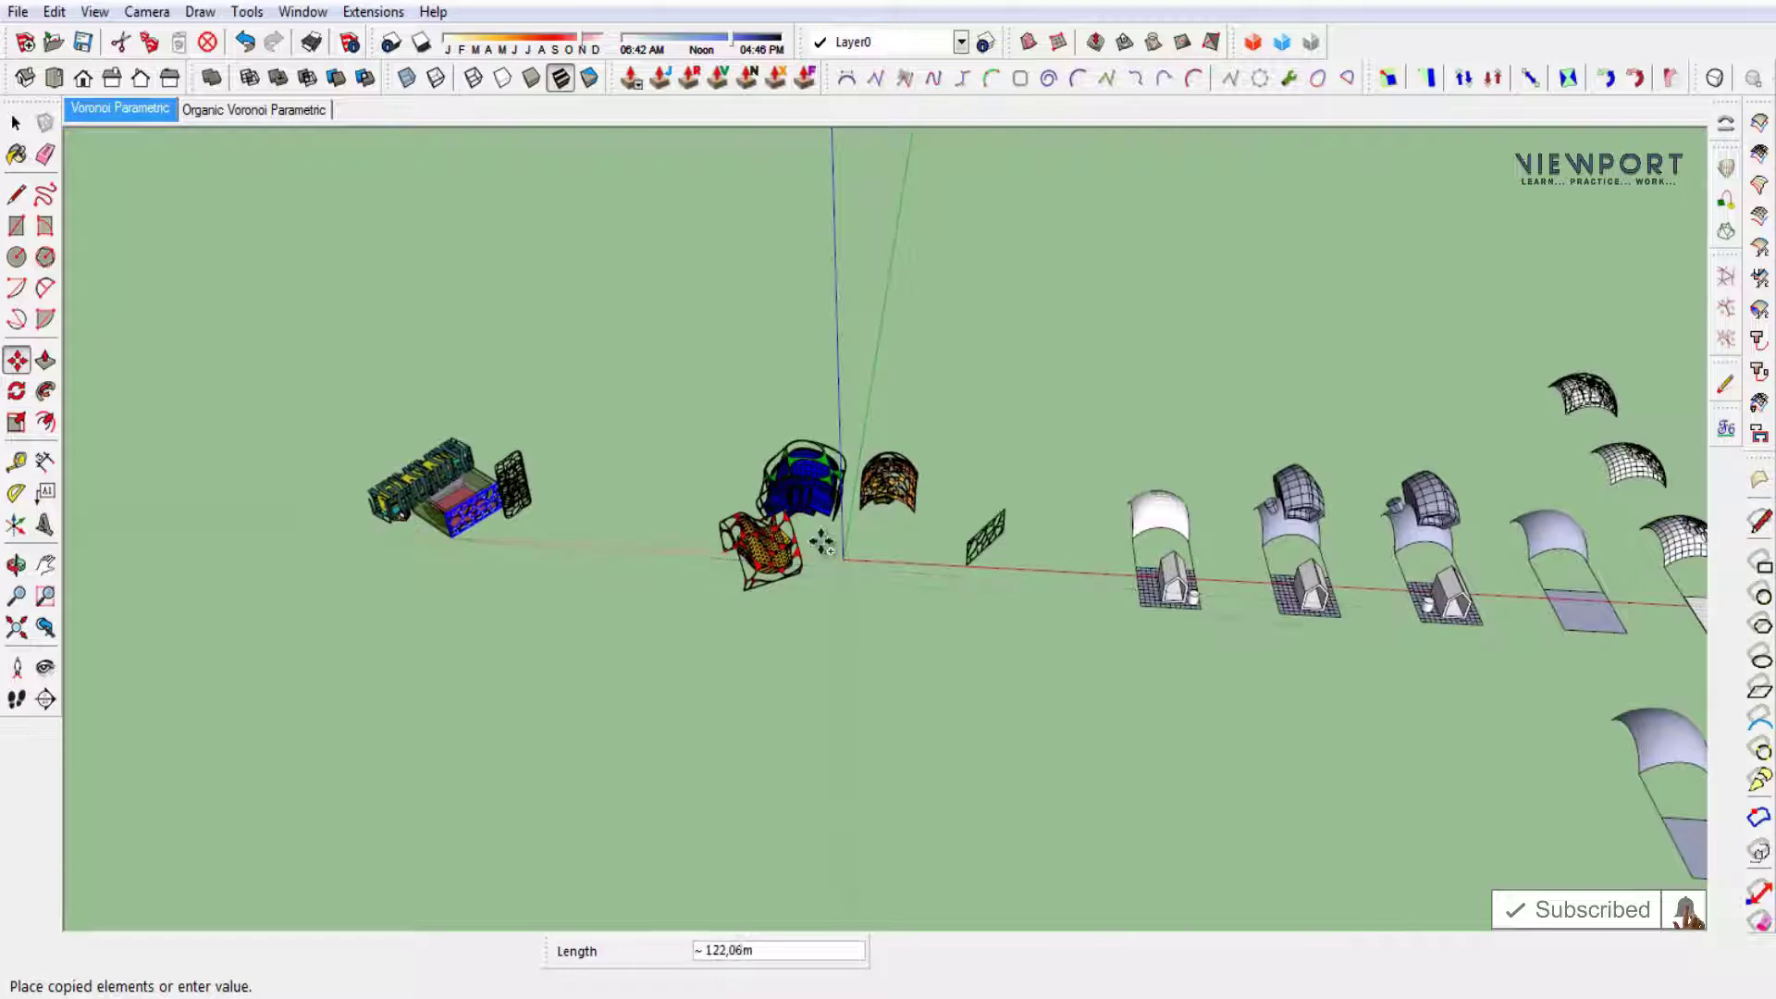
scroll(822, 544, "down", 2)
scroll(1223, 580, "up", 3)
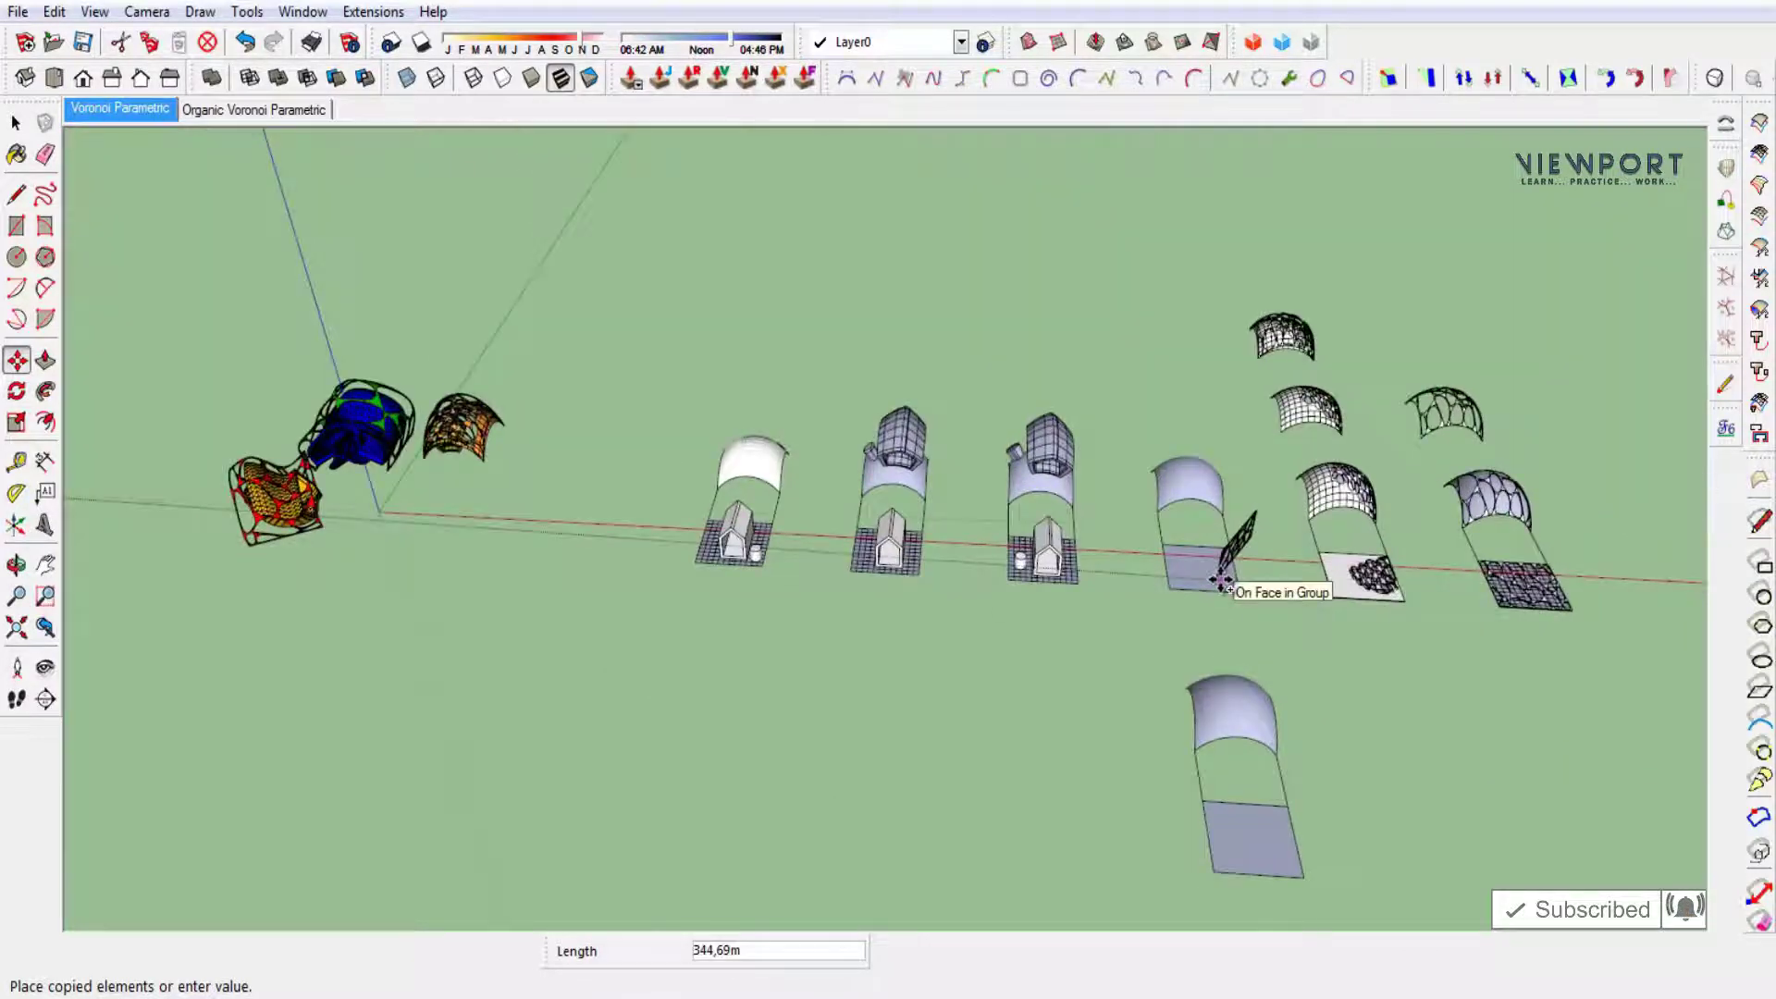
scroll(1165, 546, "up", 1)
scroll(1162, 582, "up", 2)
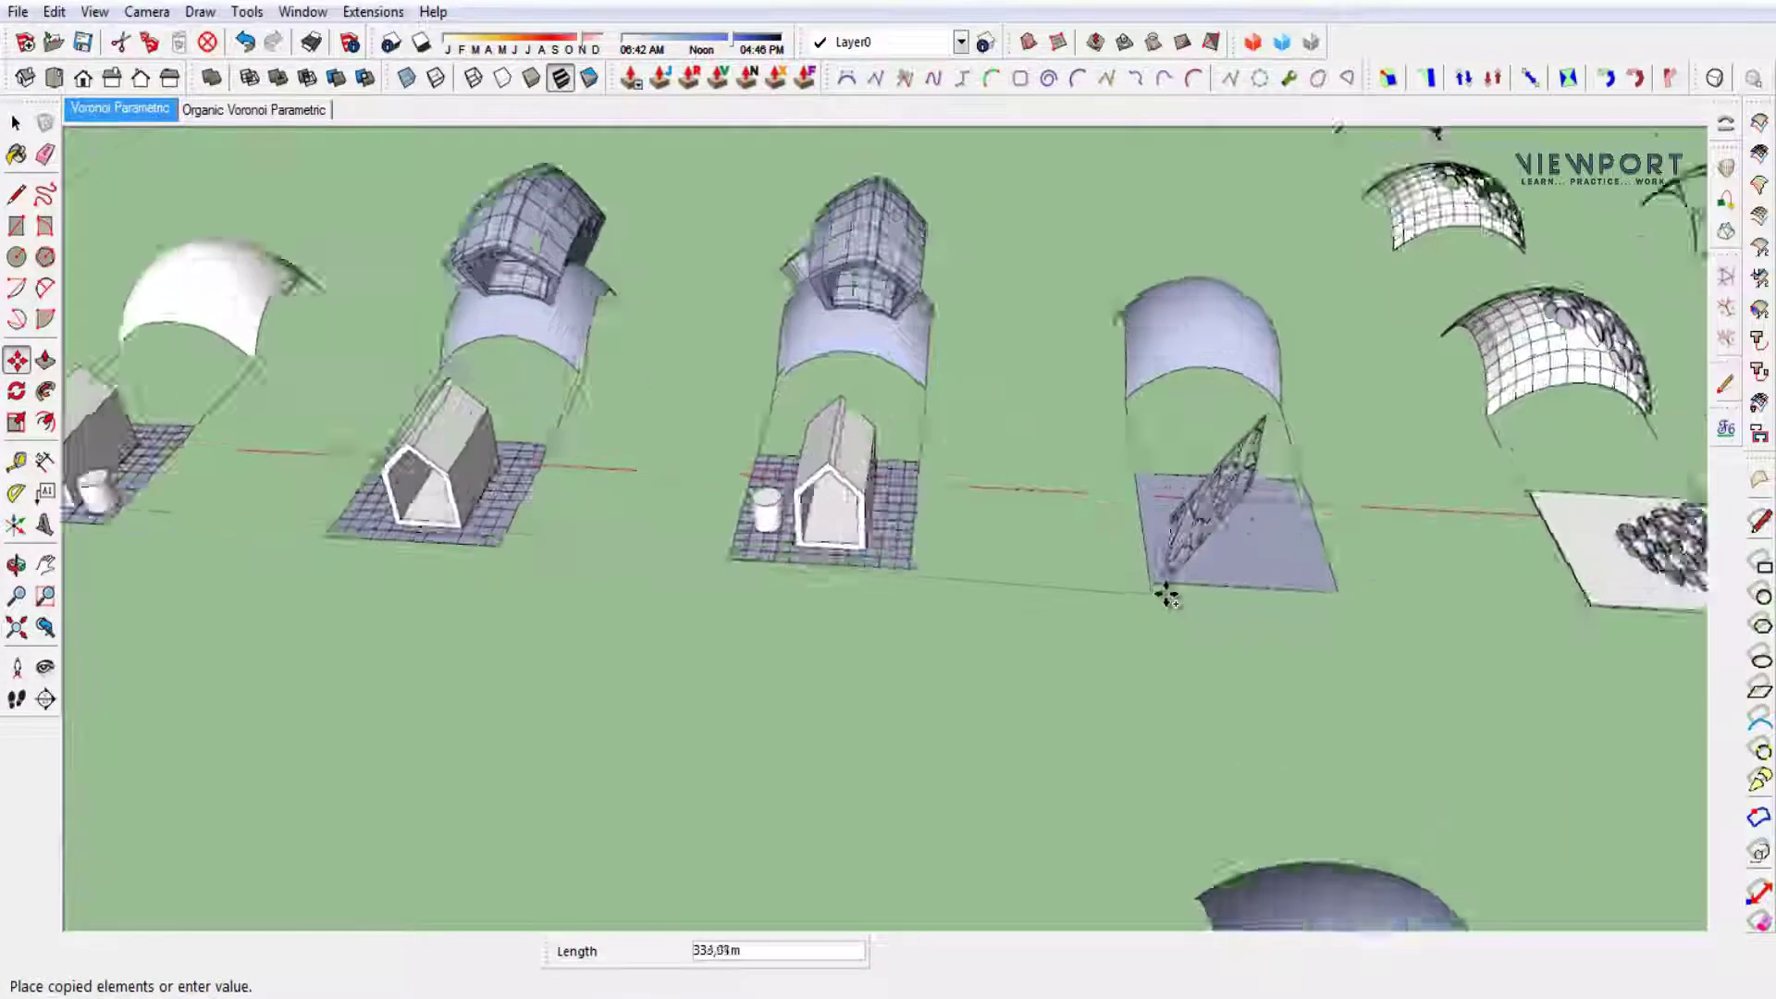
scroll(1152, 578, "up", 3)
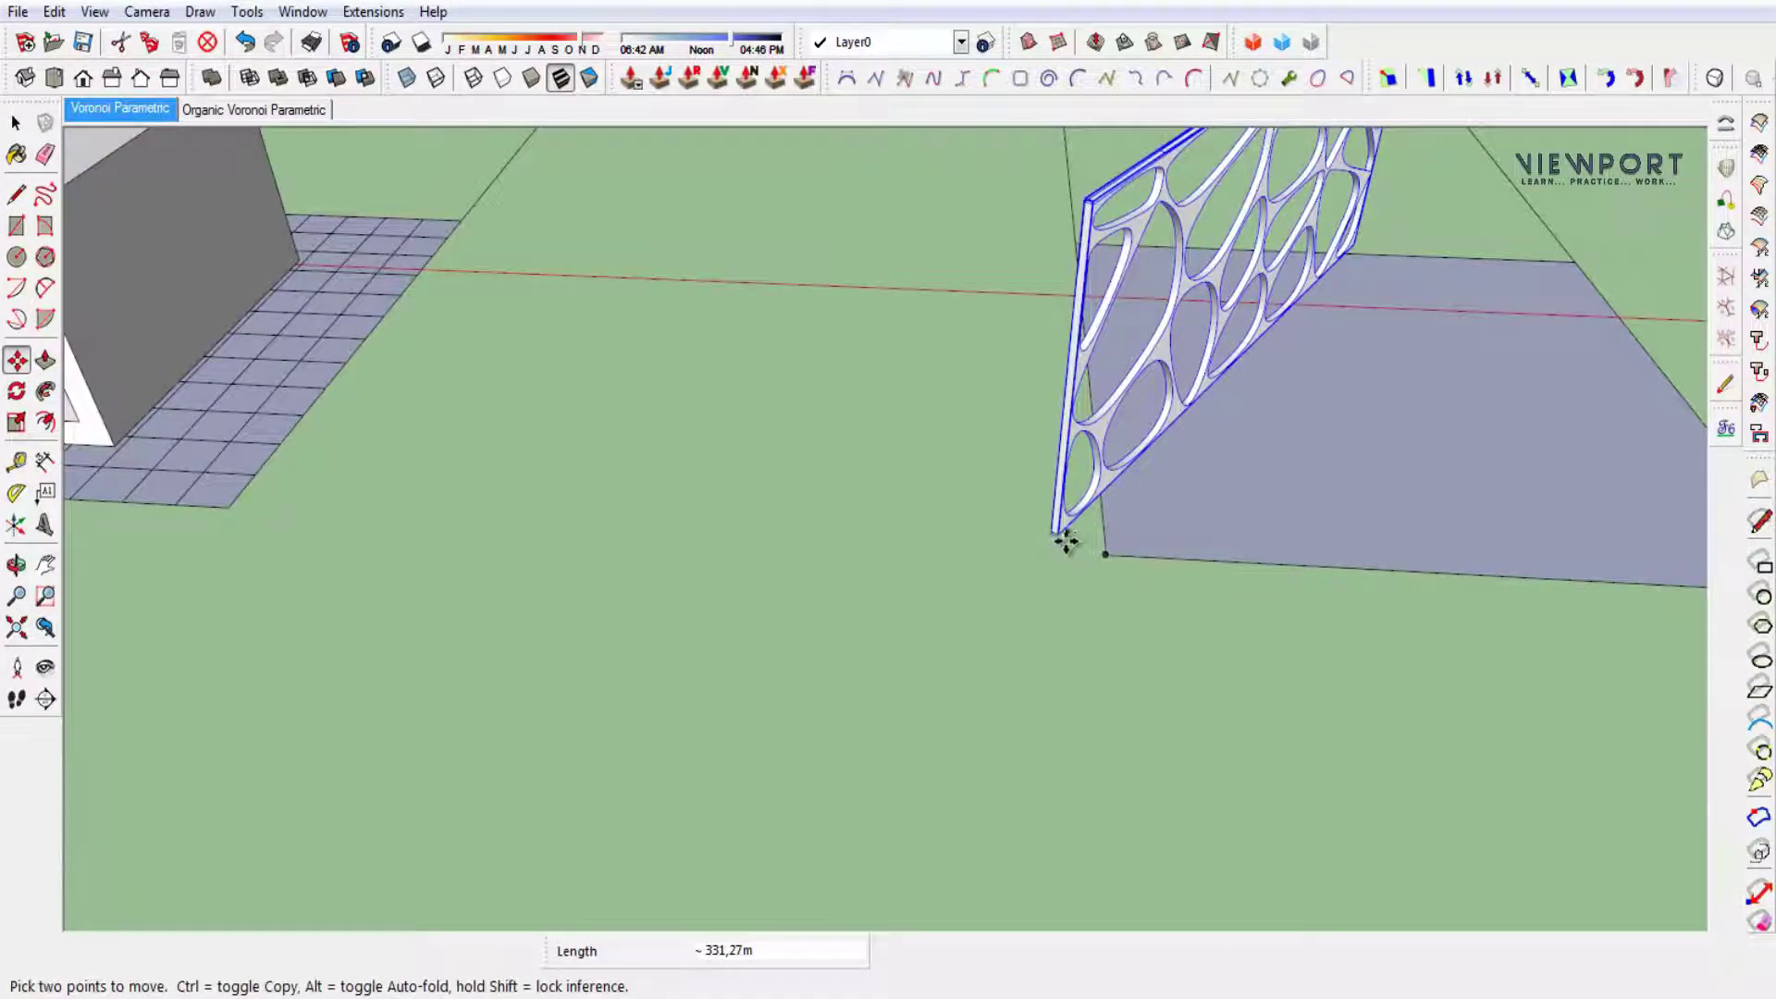
left_click(1110, 548)
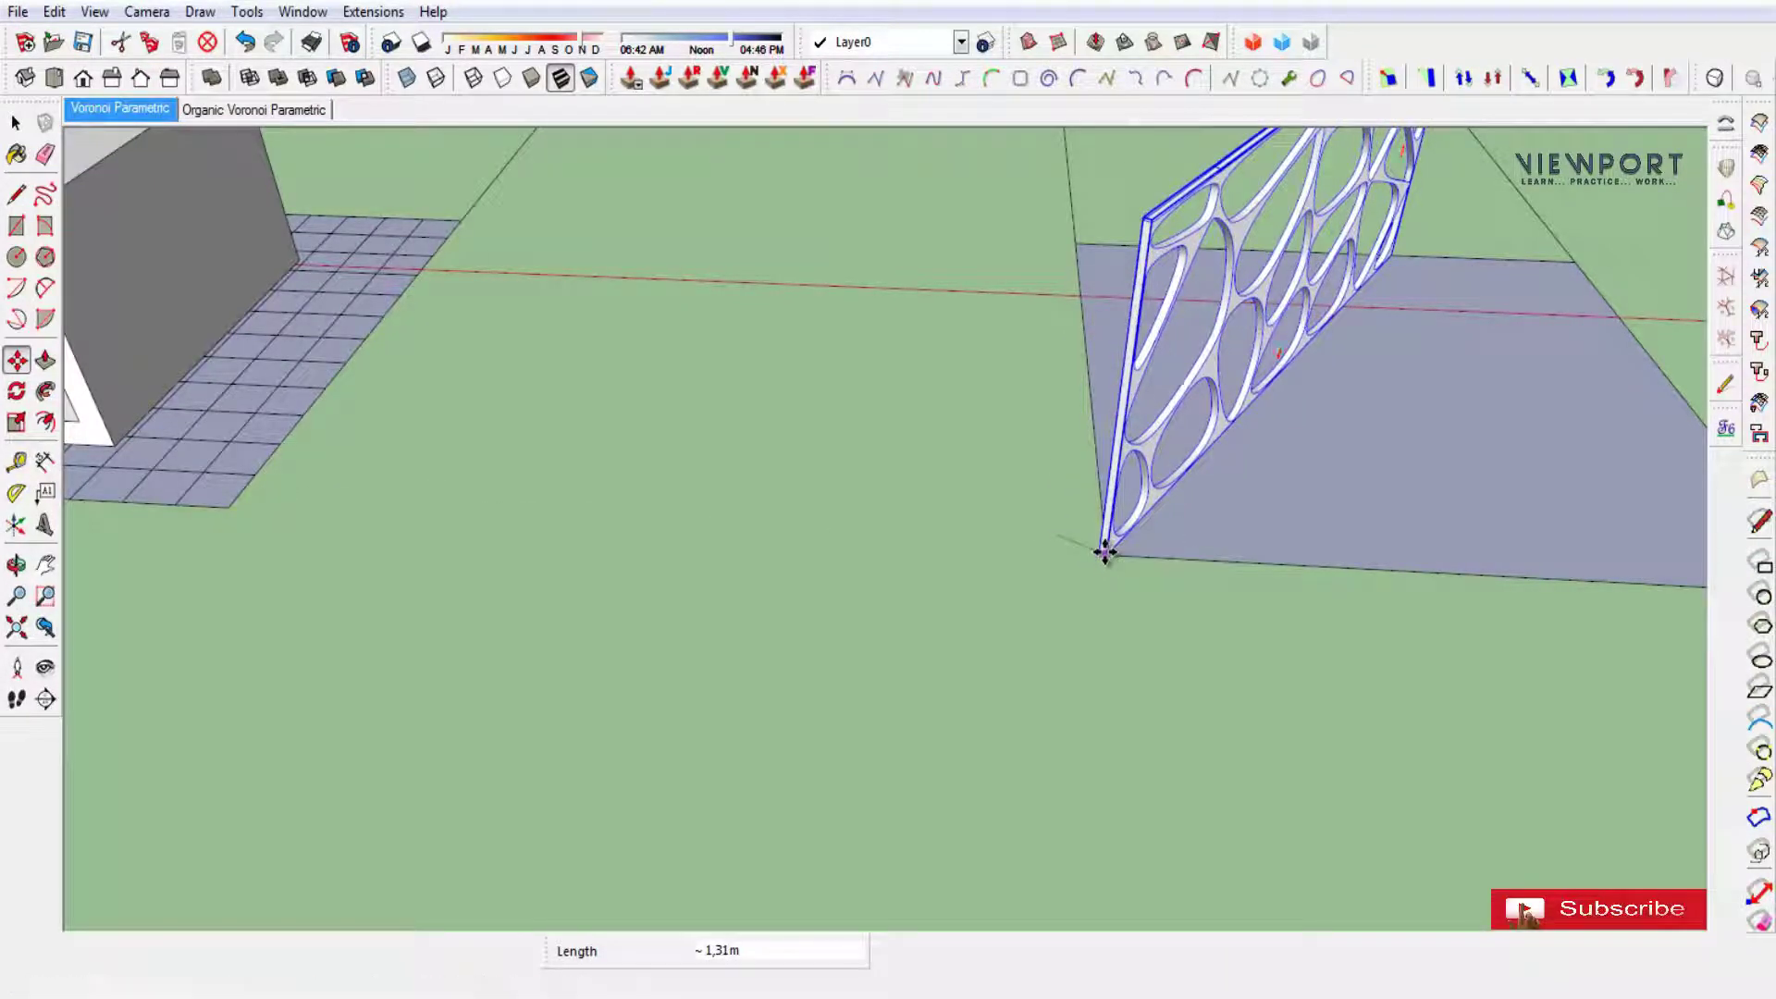
left_click(1105, 552)
middle_click_drag(1106, 552, 1101, 666)
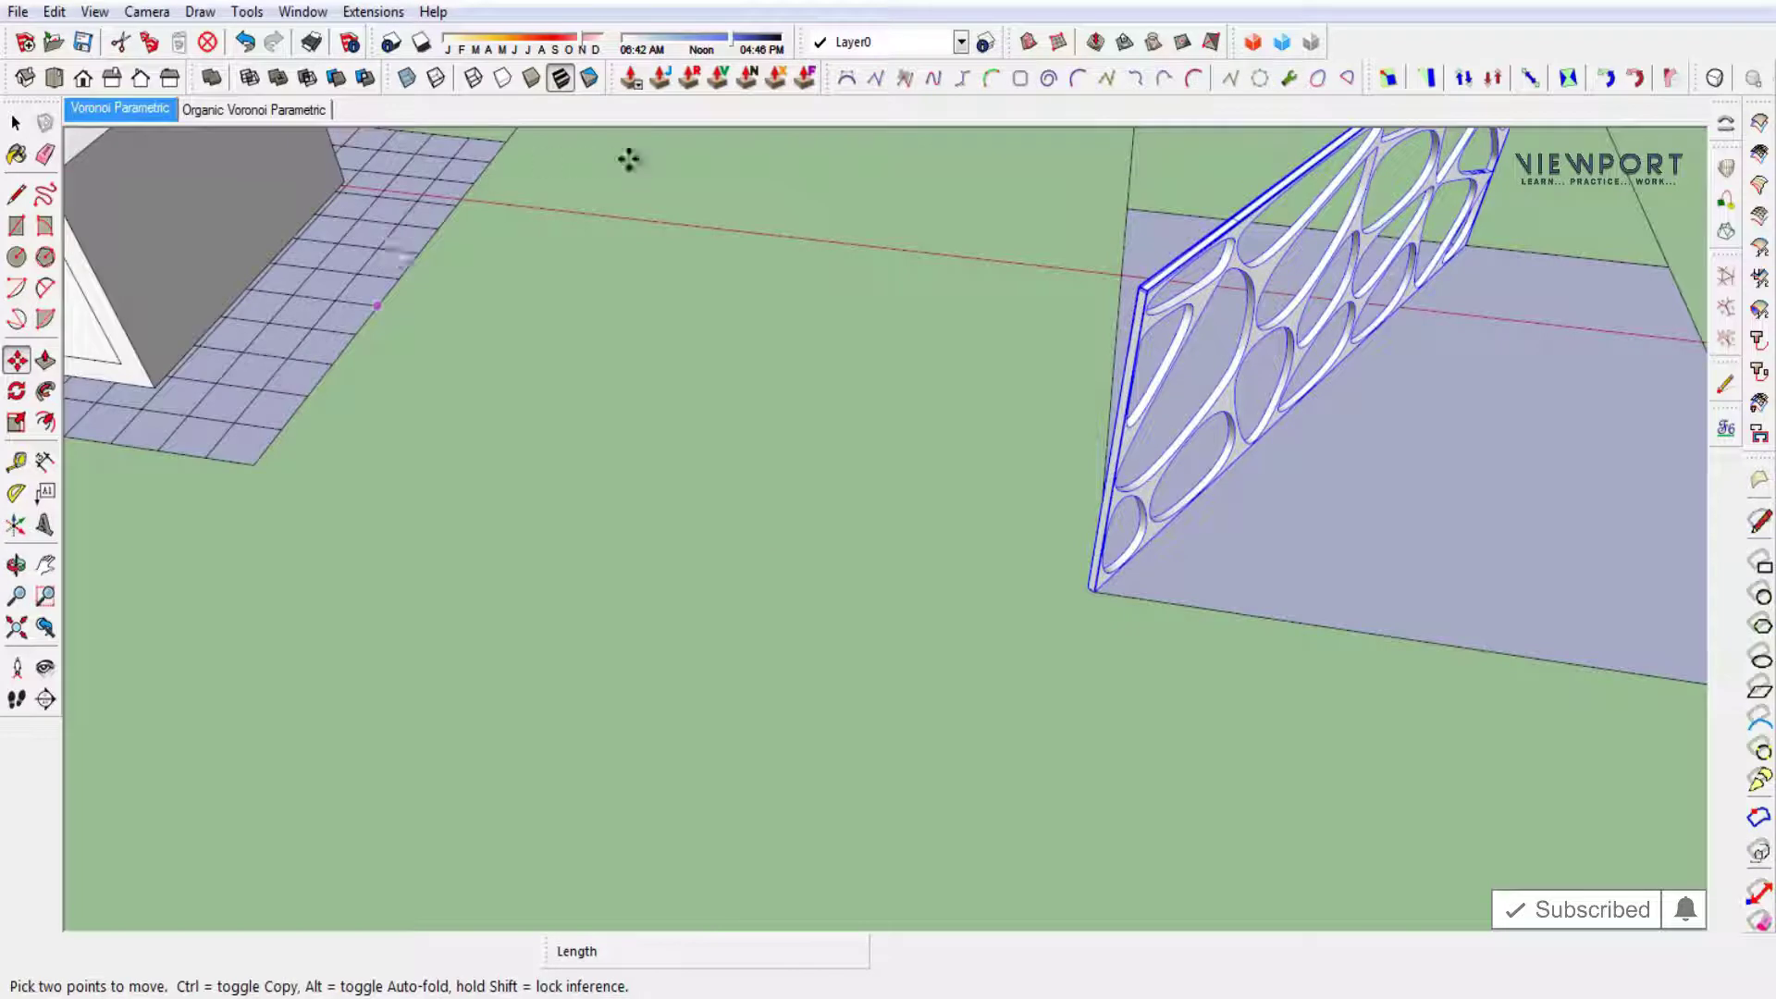
key("space")
Try rotating the copied Voronoi panel about its corner, then cancel and orbit to view it.
left_click(16, 393)
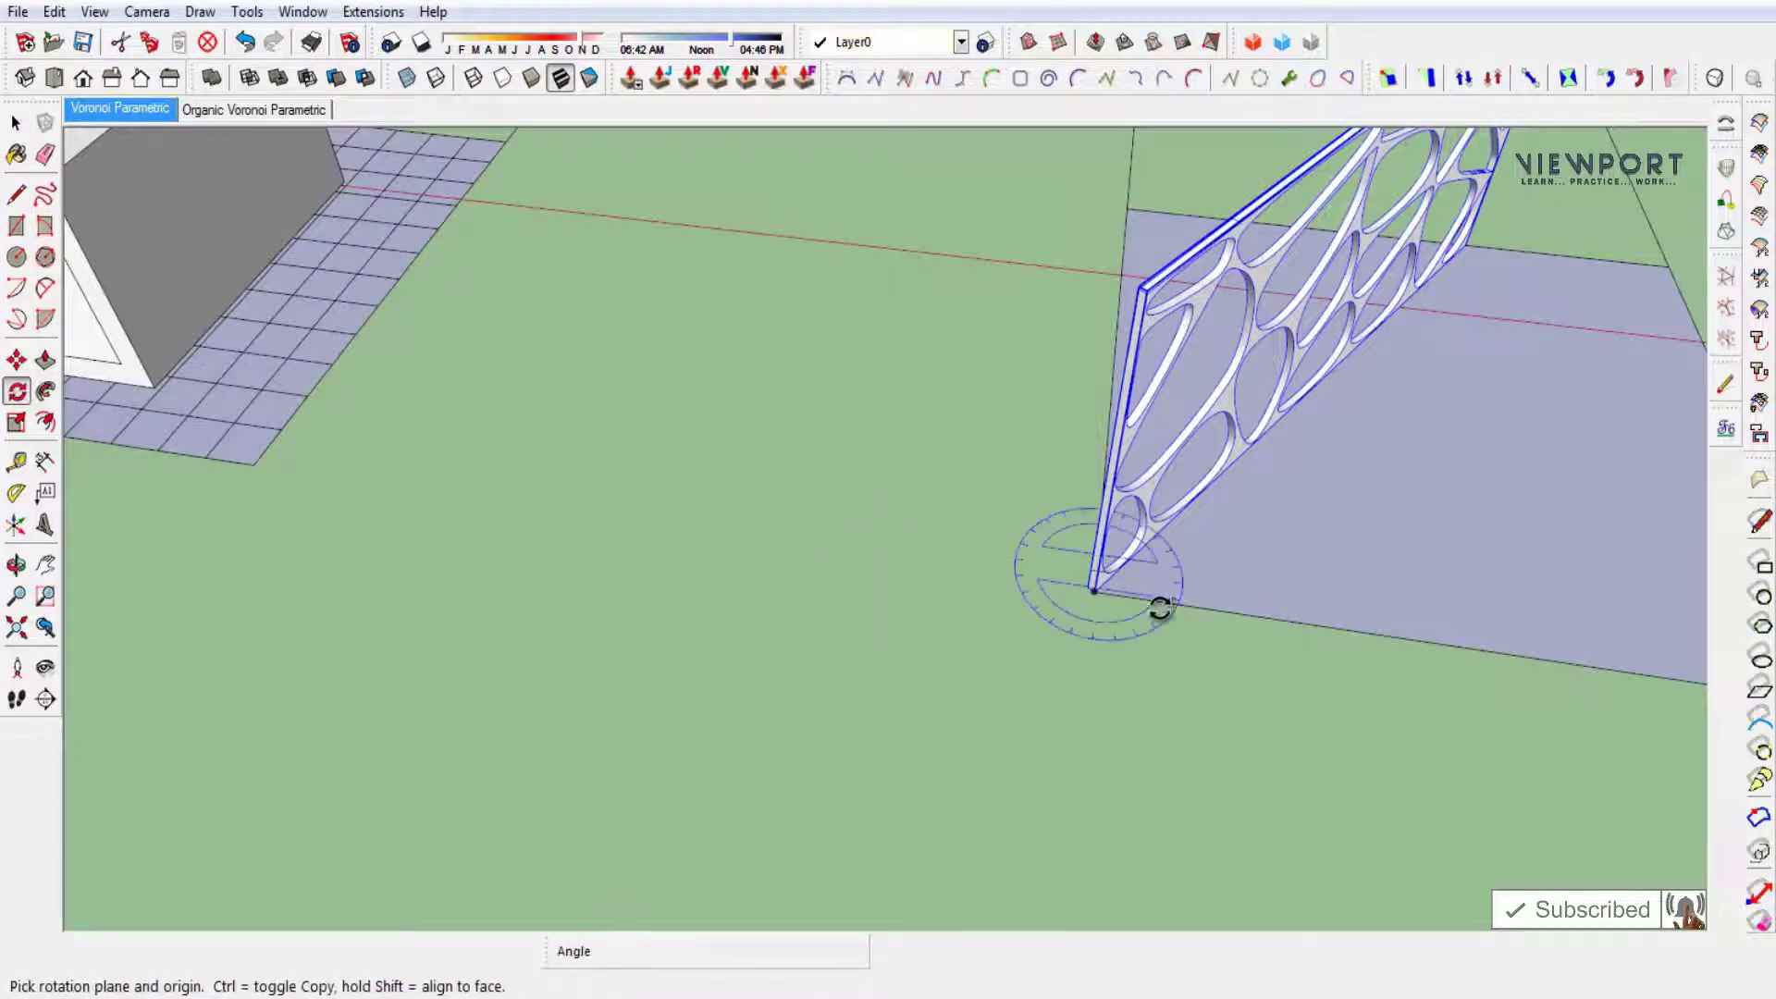
scroll(1165, 606, "up", 3)
scroll(928, 566, "up", 2)
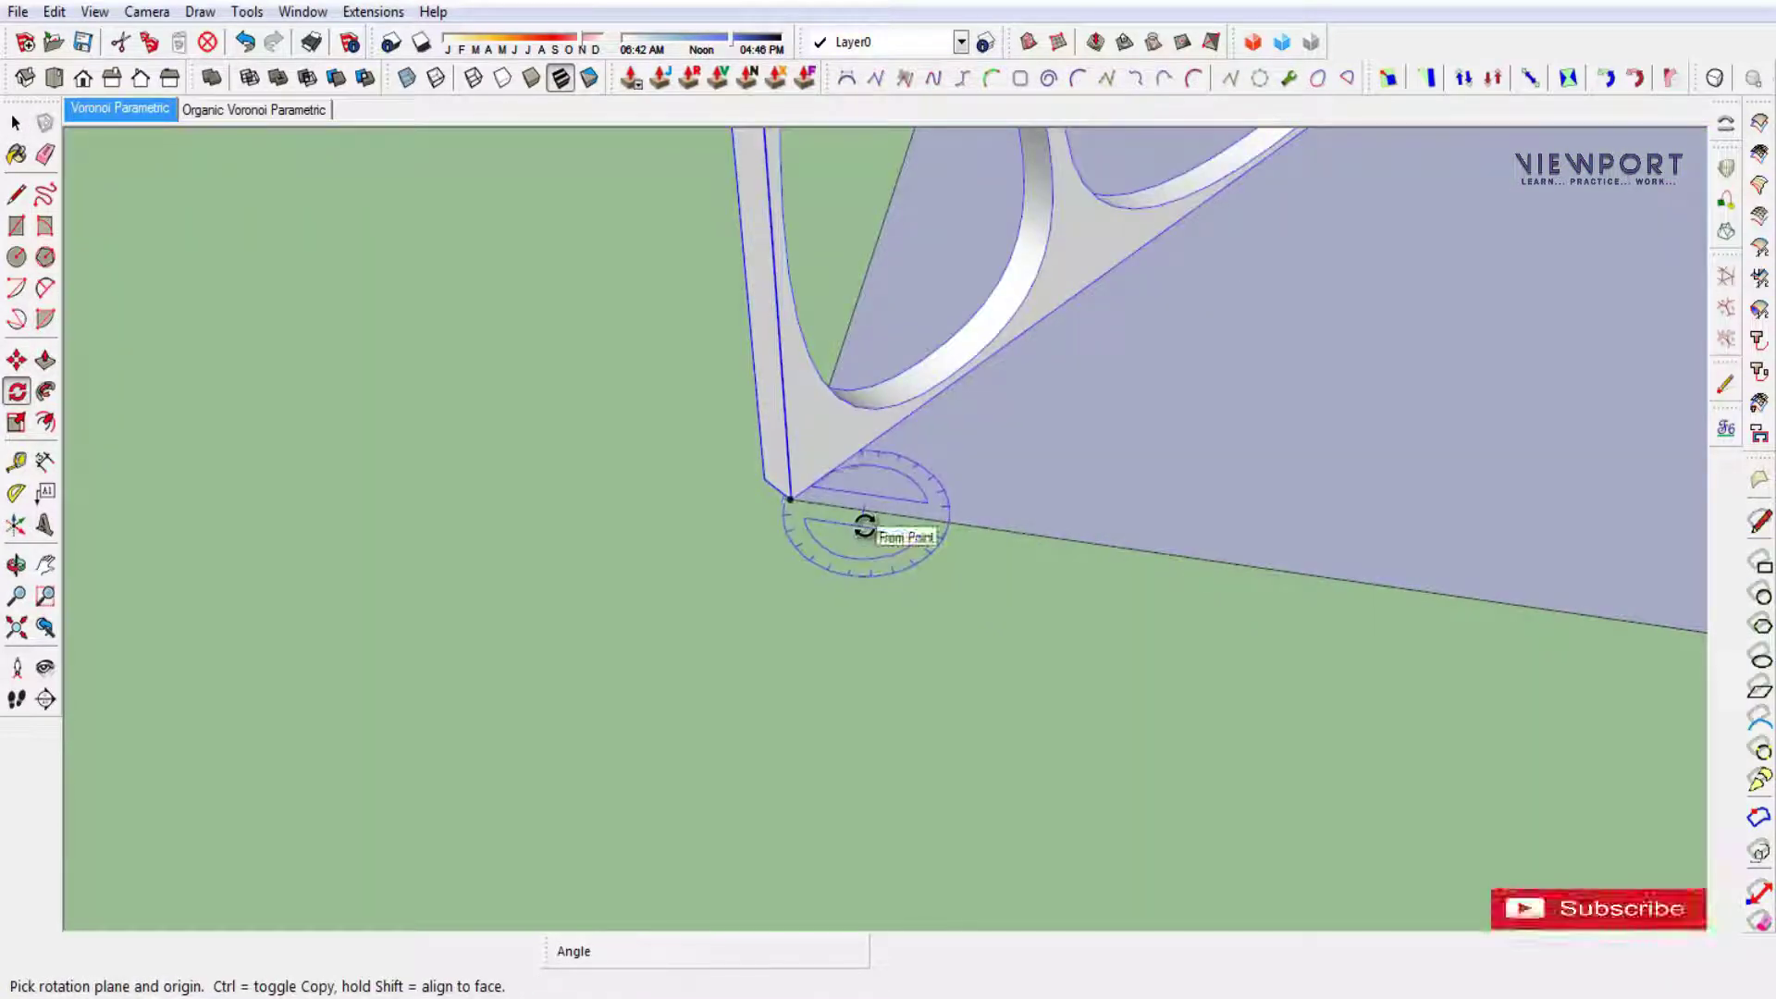
left_click(792, 498)
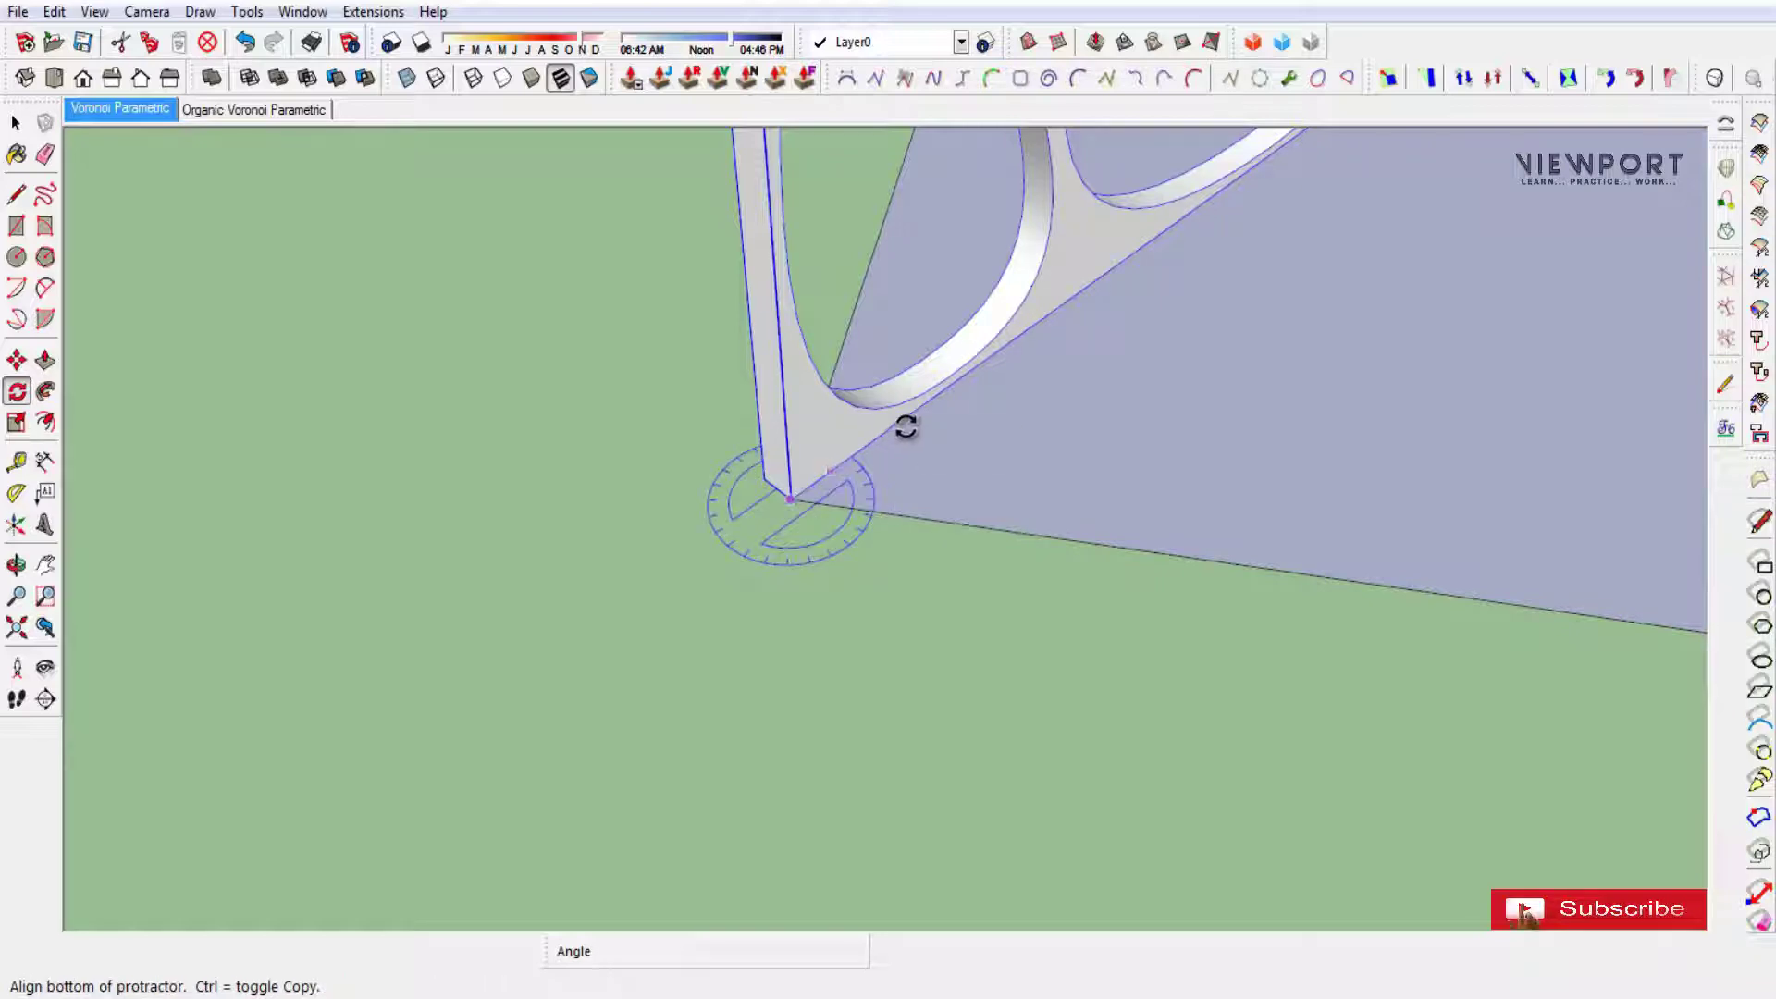
left_click(905, 426)
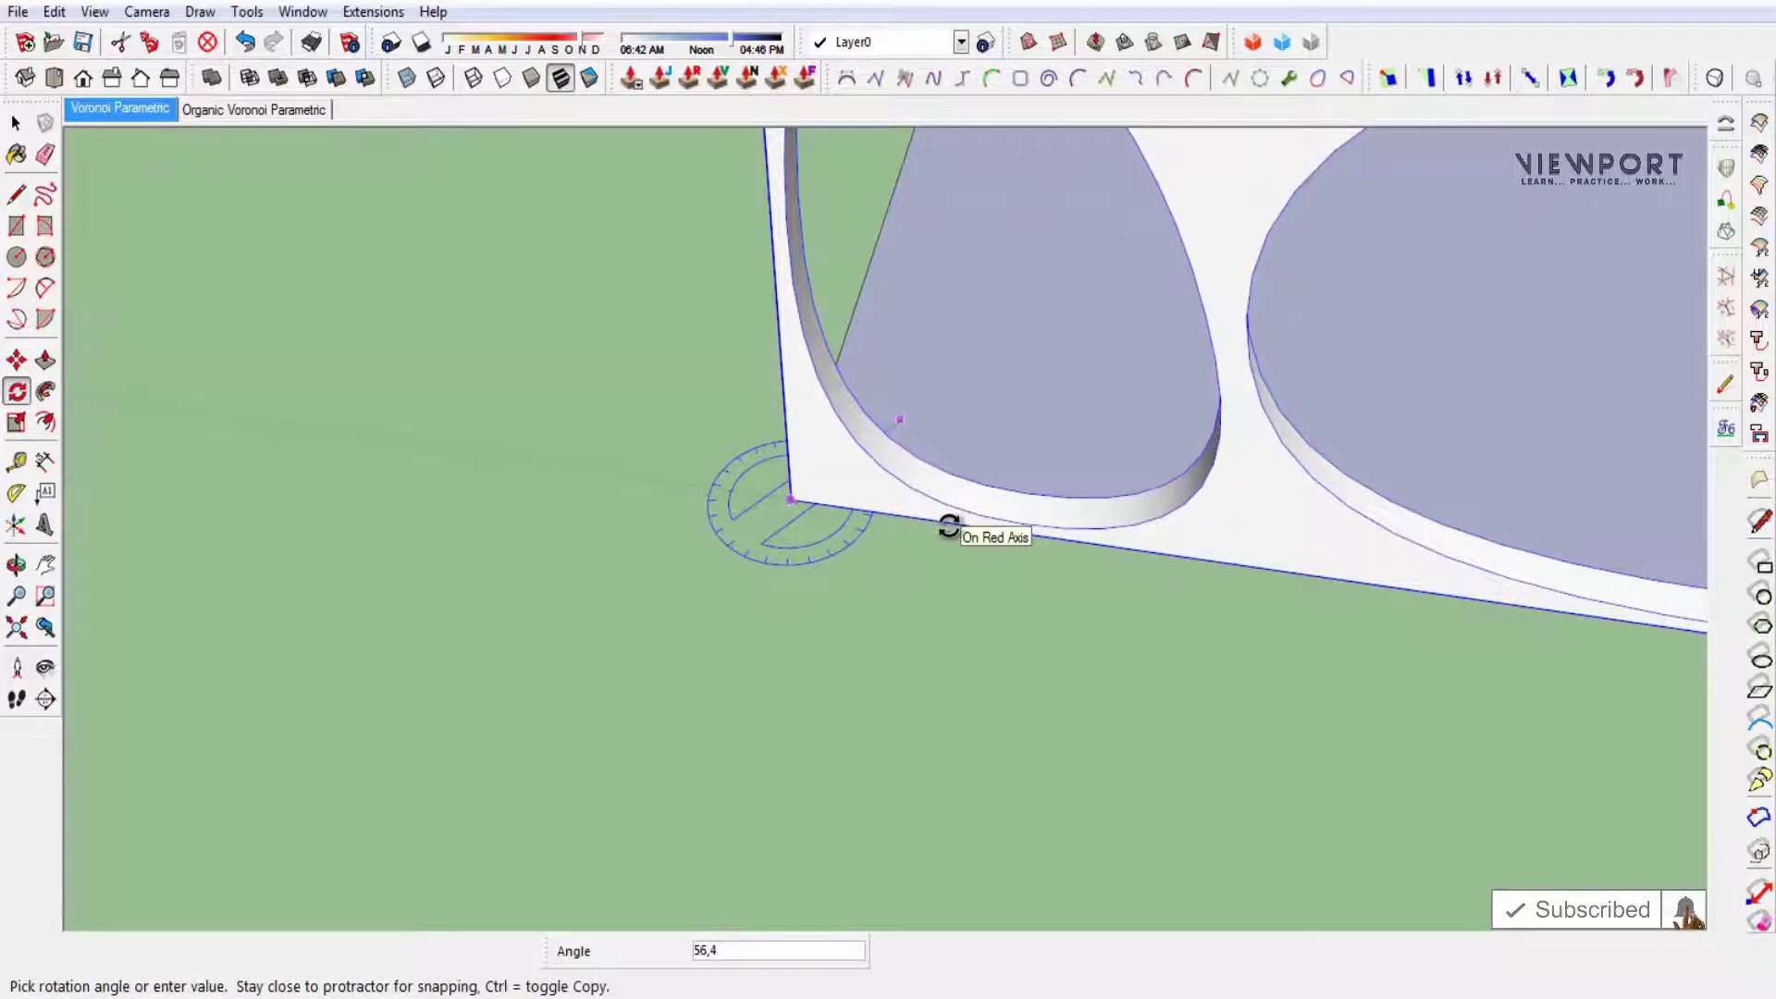
left_click(949, 526)
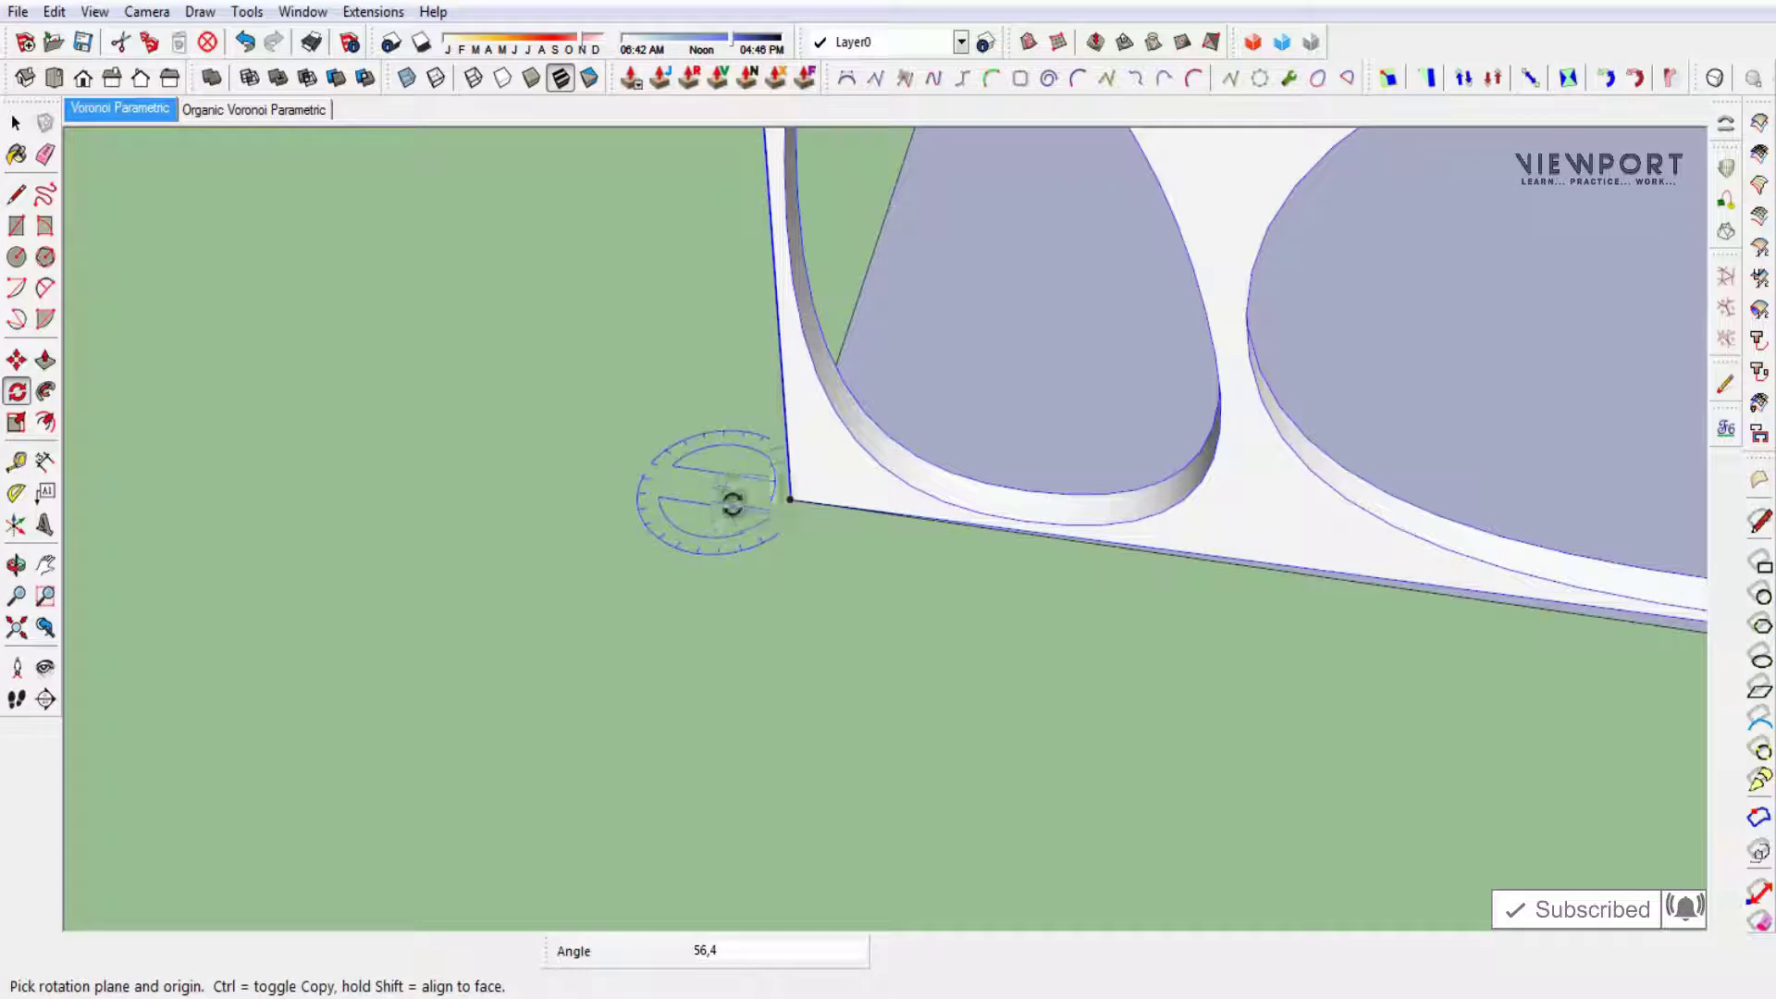
left_click(792, 505)
scroll(634, 496, "down", 5)
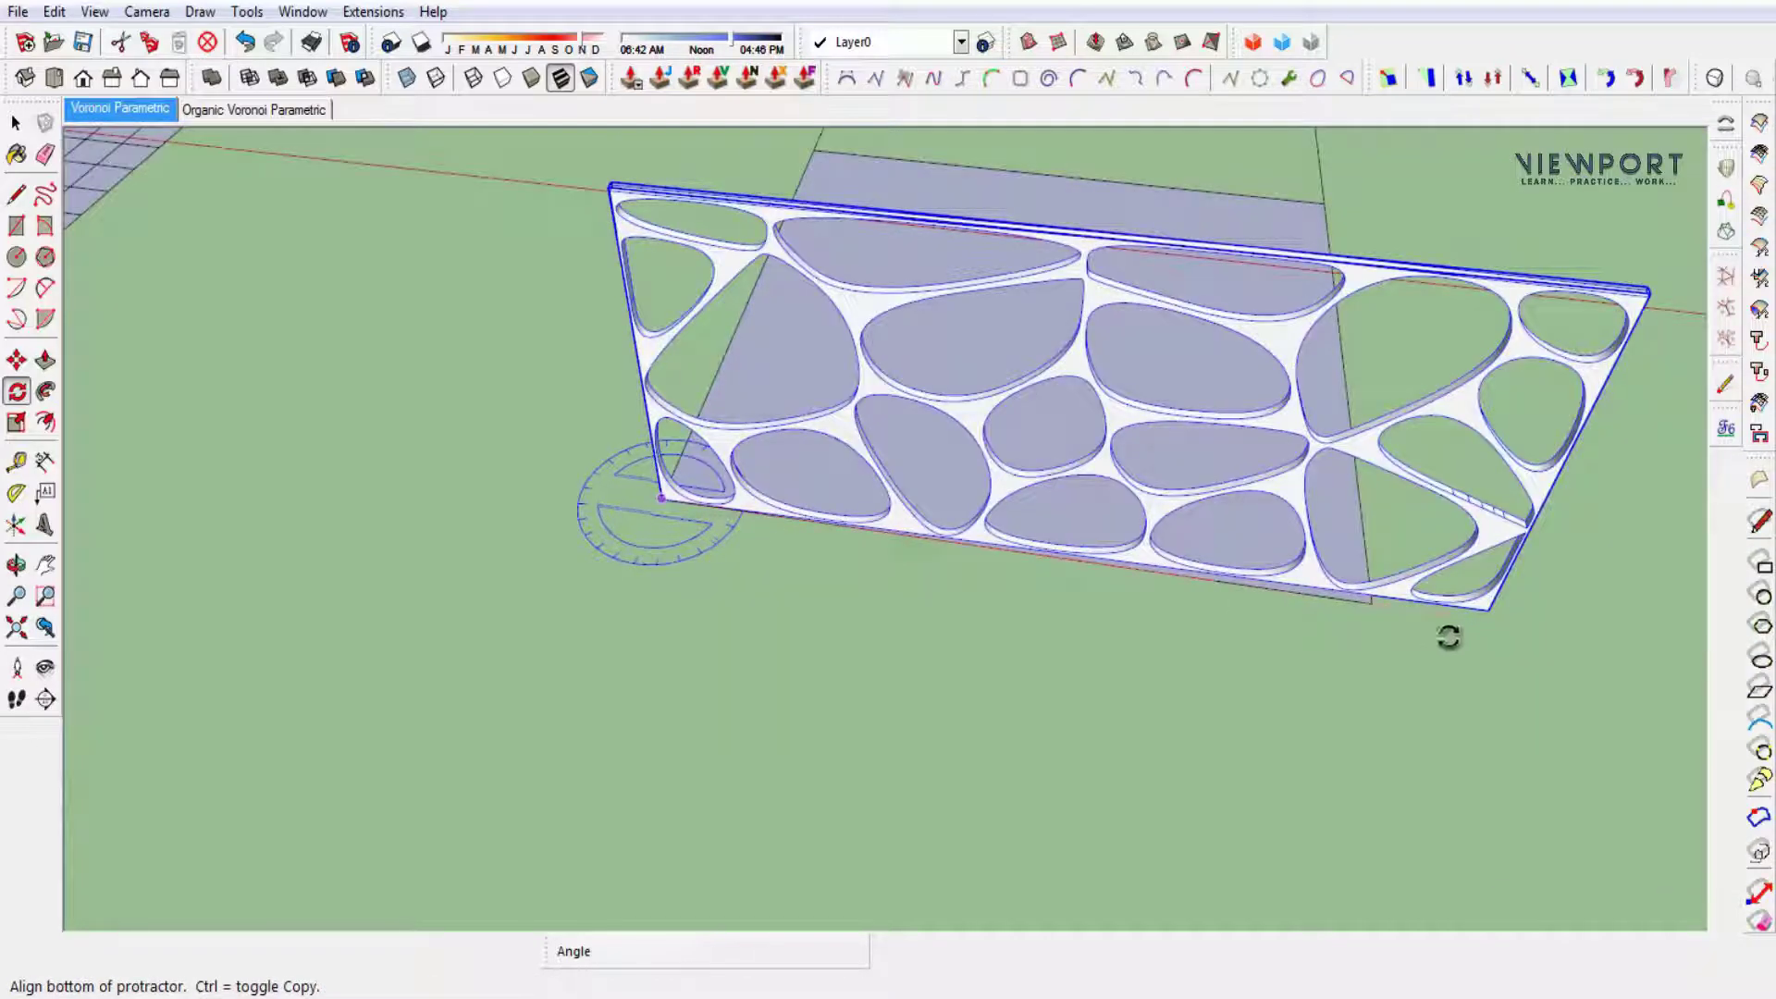
scroll(1491, 612, "up", 4)
scroll(1461, 601, "up", 3)
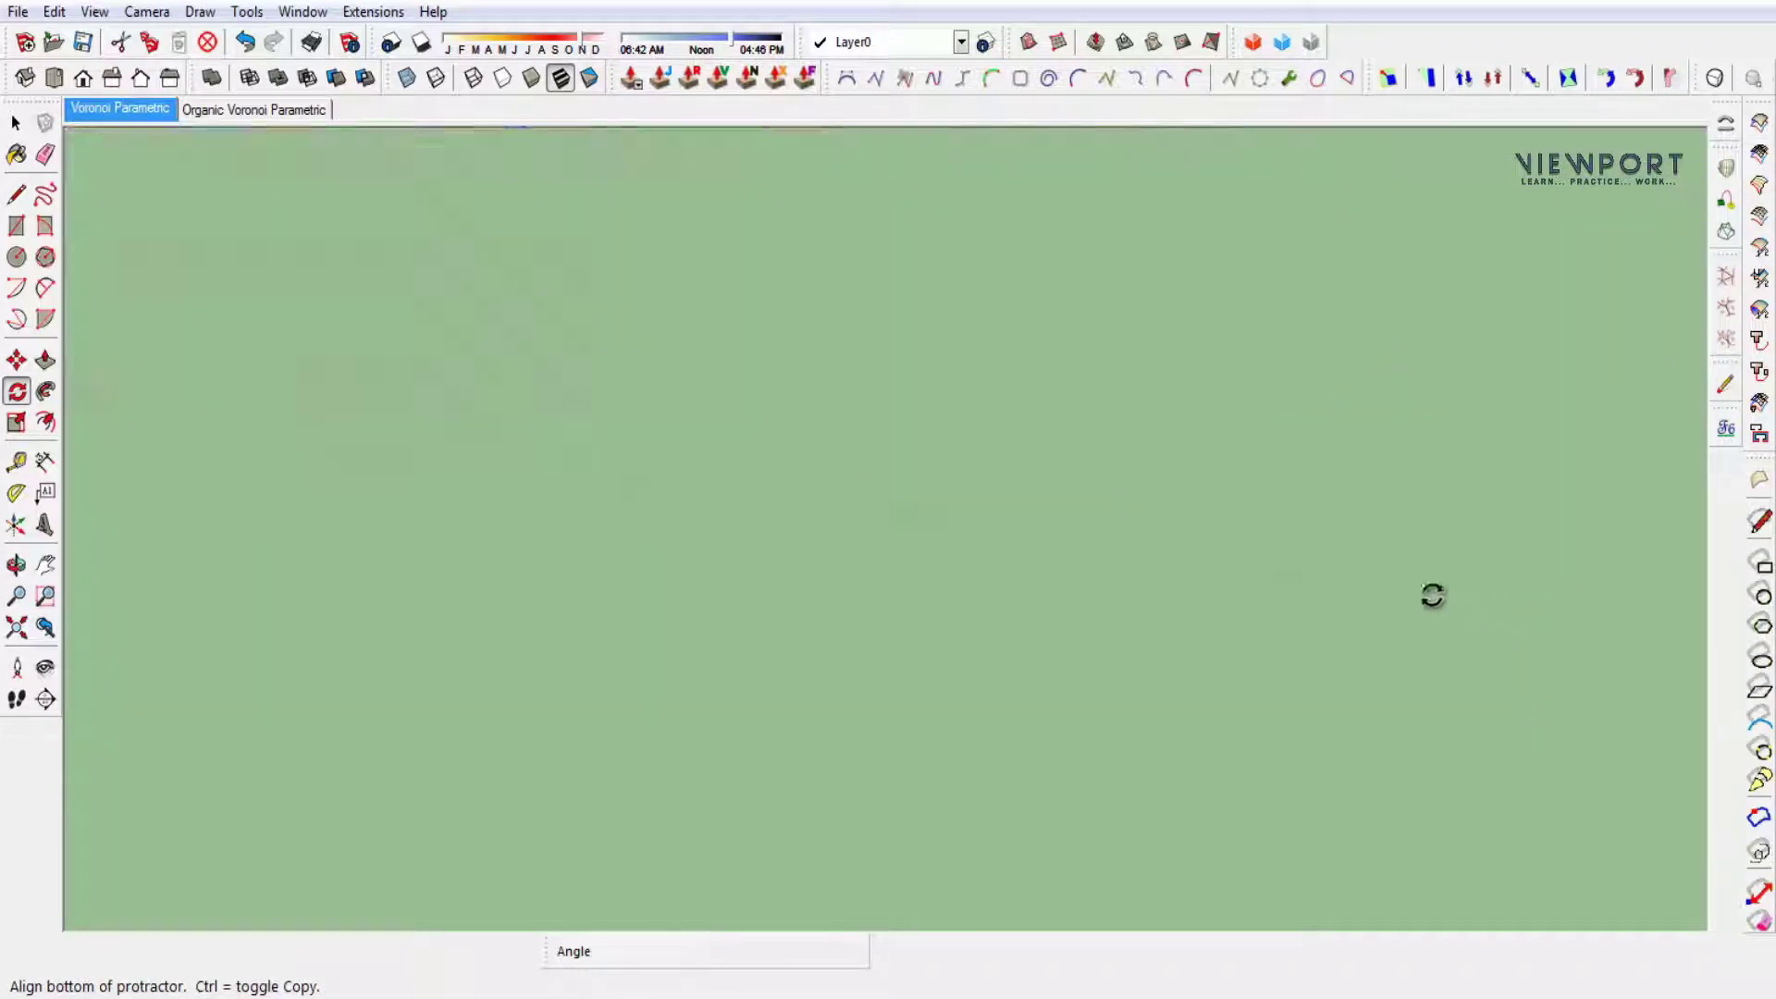
scroll(1314, 578, "down", 2)
left_click(1273, 545)
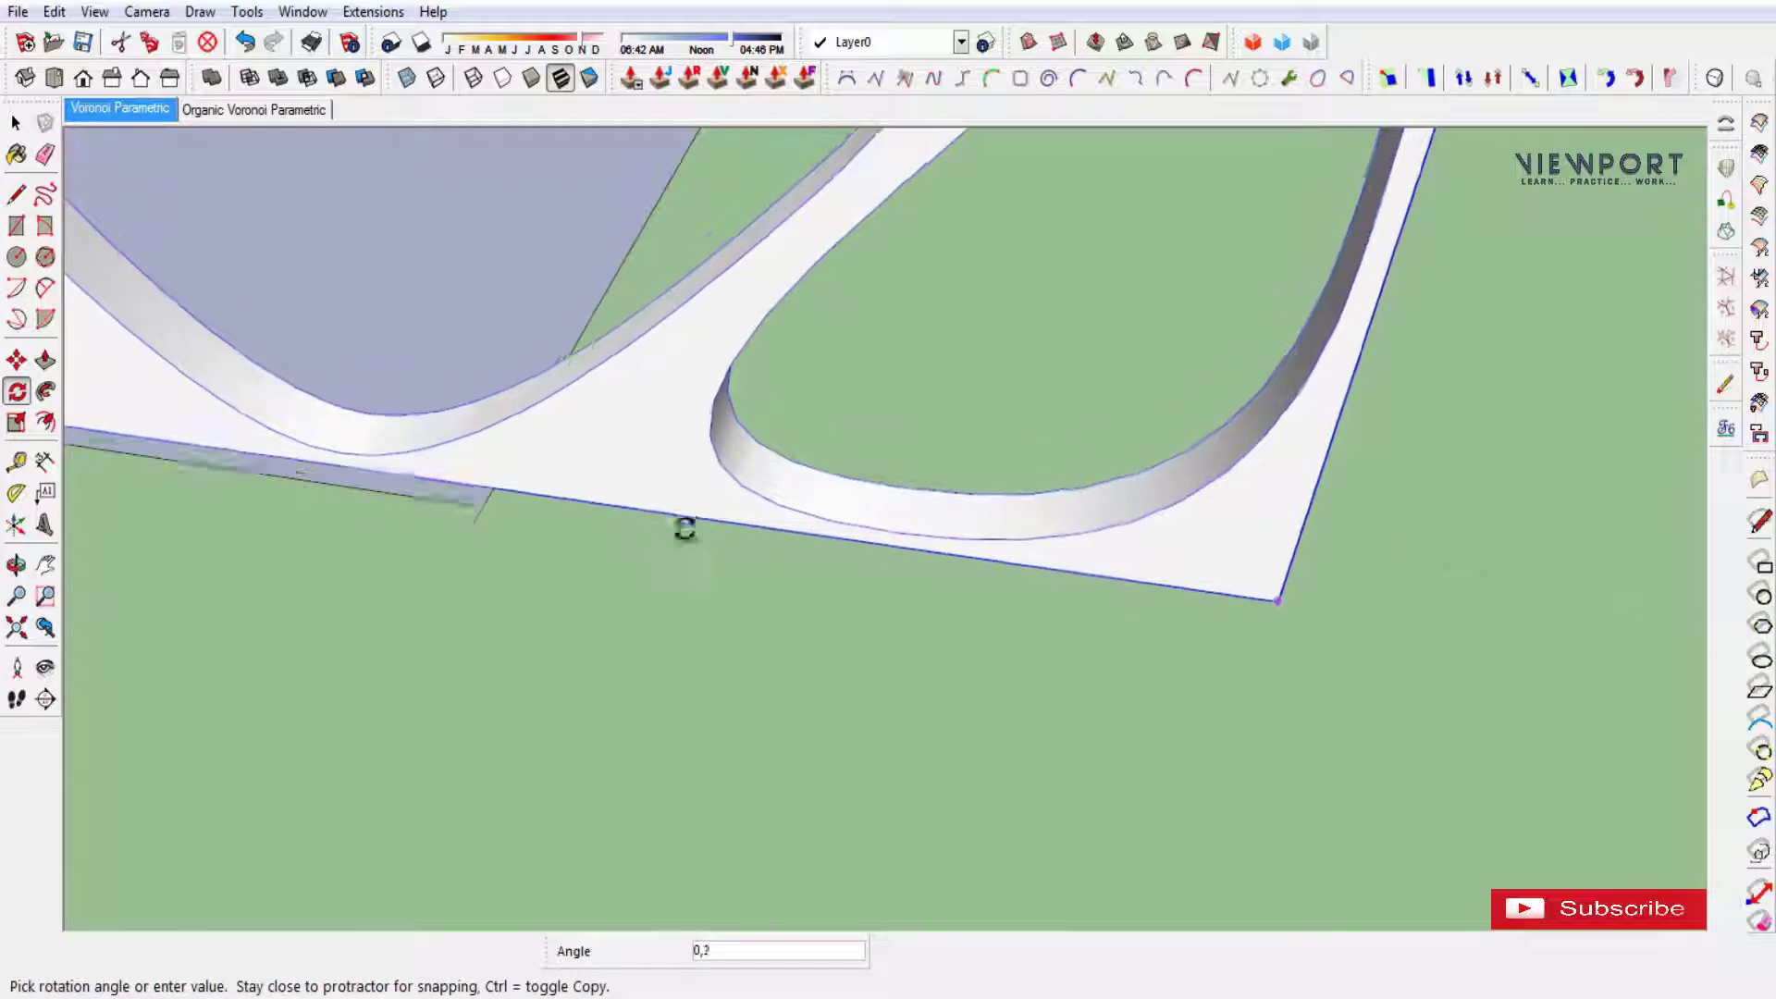
key("space")
scroll(592, 596, "down", 5)
mouse_move(711, 587)
middle_mouse_down()
mouse_move(754, 604)
mouse_move(477, 566)
mouse_move(635, 606)
mouse_move(515, 528)
mouse_move(579, 427)
mouse_move(794, 555)
mouse_move(873, 647)
mouse_move(773, 622)
mouse_move(614, 552)
mouse_move(583, 518)
middle_mouse_up()
scroll(555, 518, "up", 2)
scroll(603, 498, "up", 2)
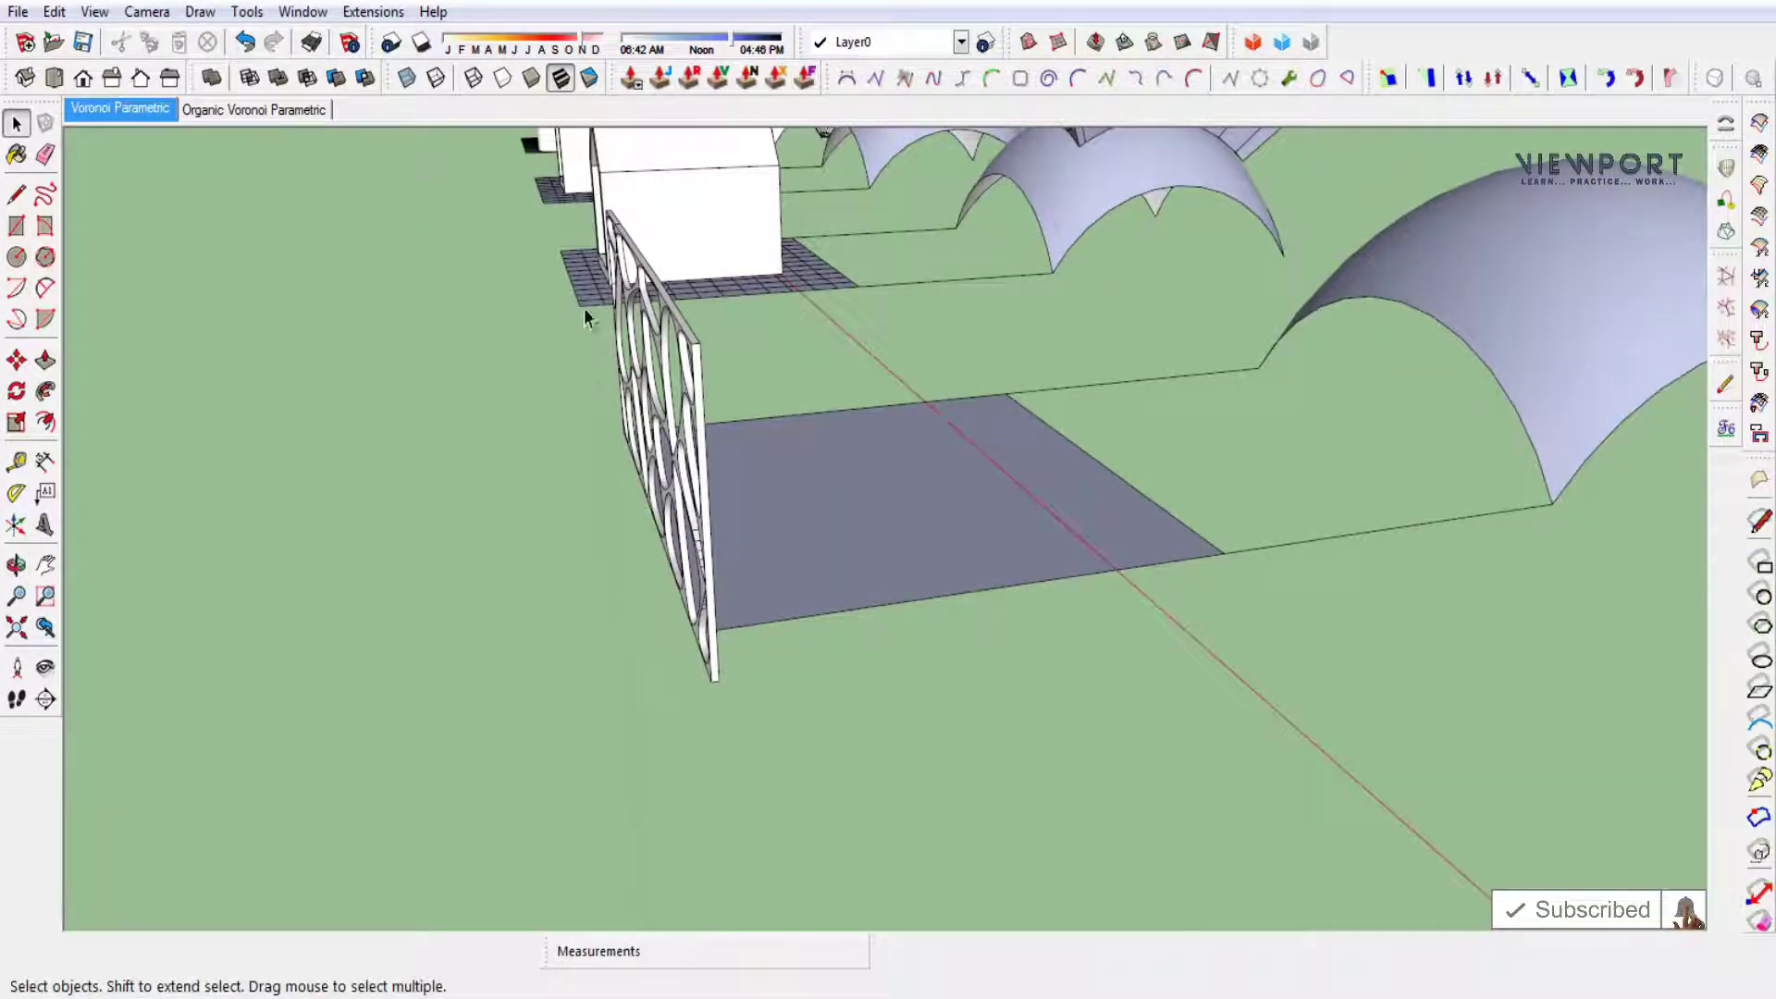
Select the upright panel and rotate it 90° about its base to lay it flat.
left_click(628, 335)
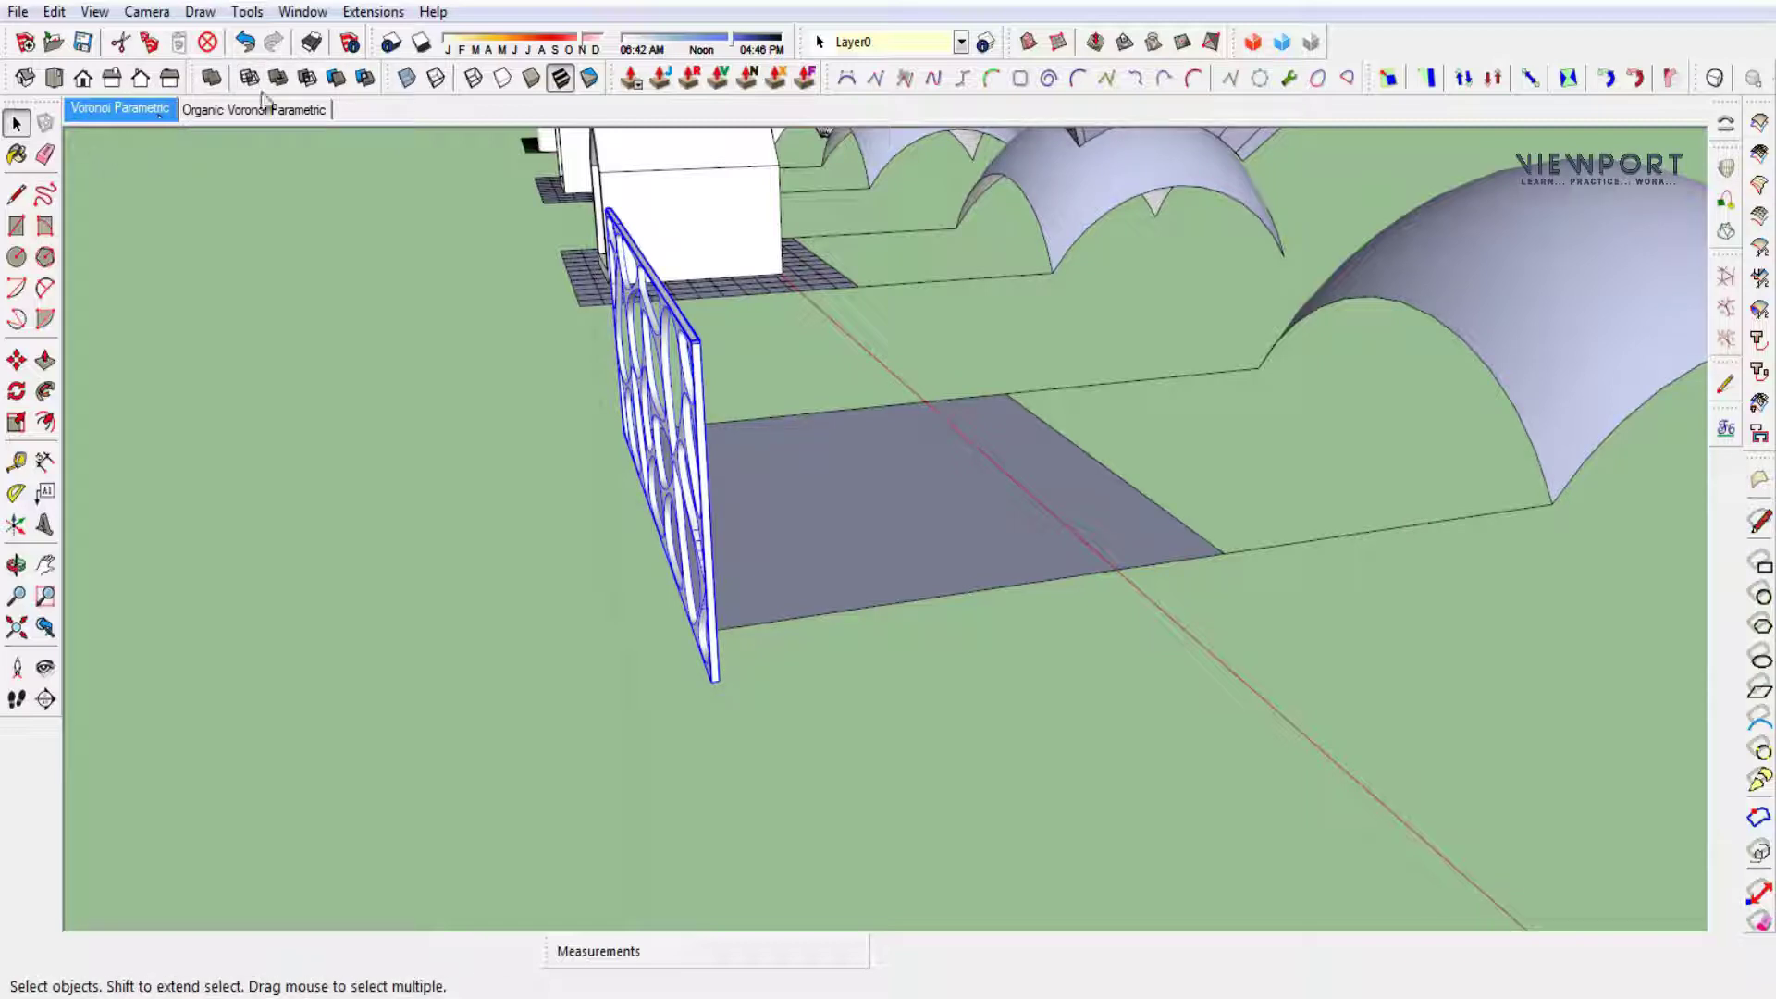
left_click(17, 392)
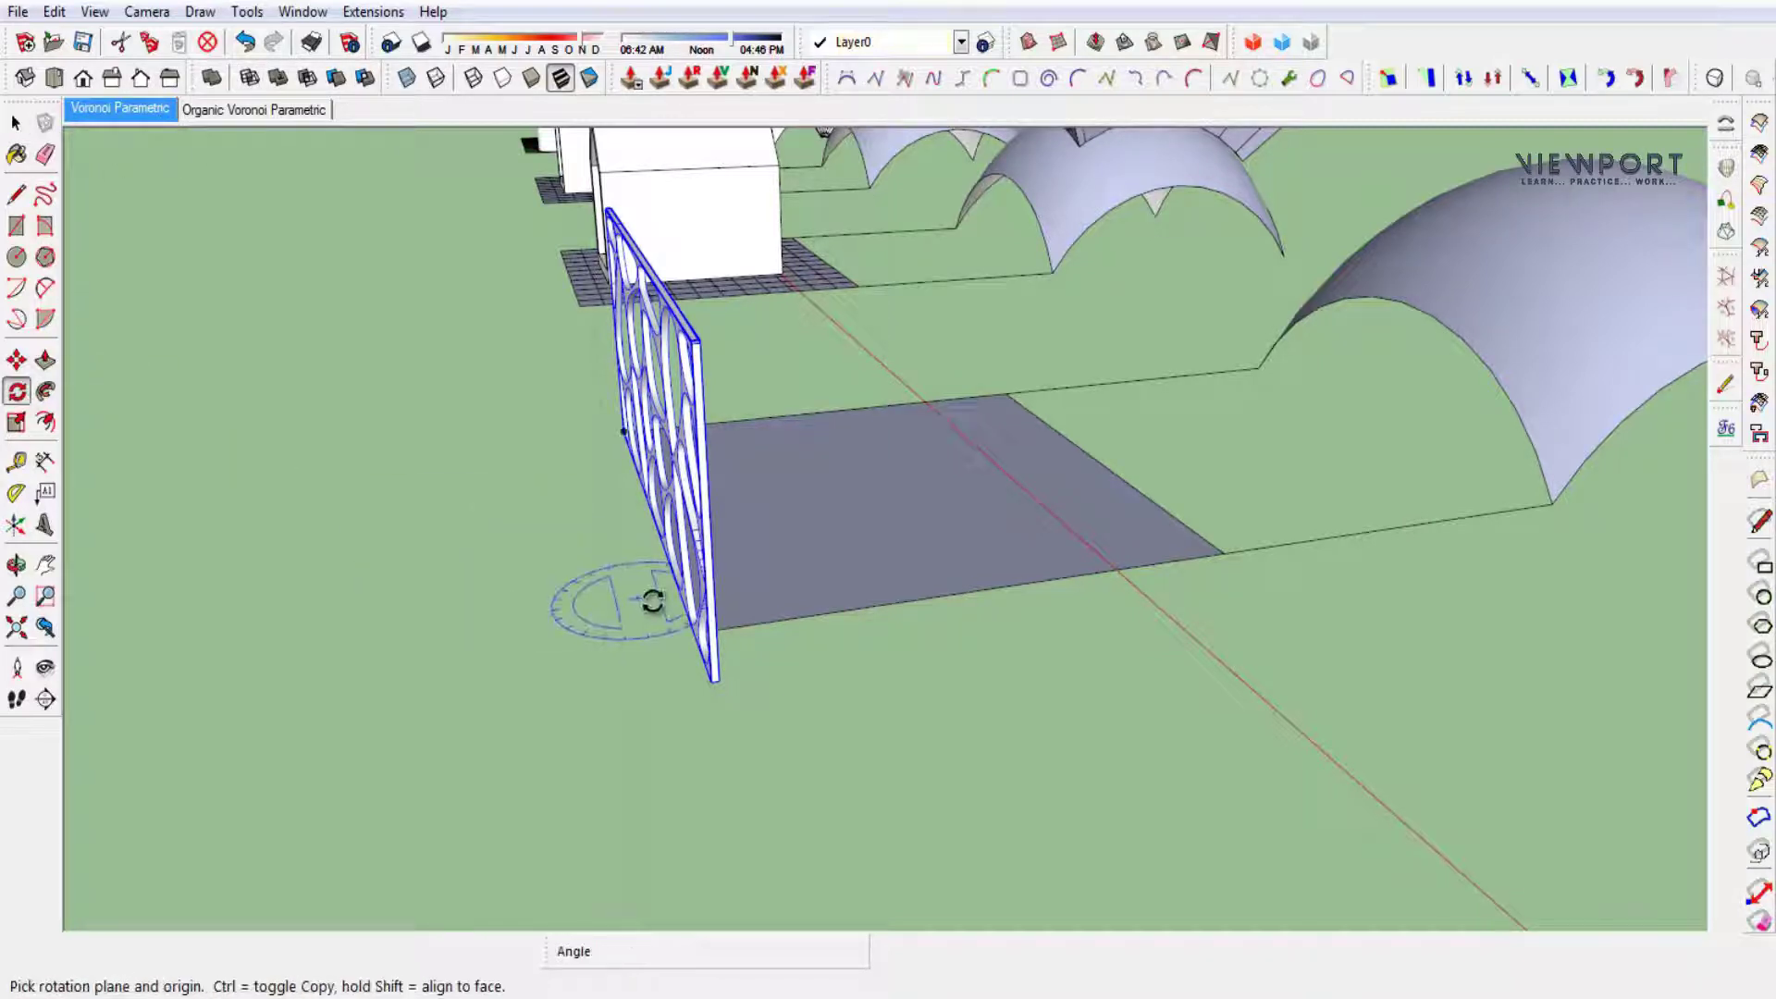
scroll(703, 648, "up", 2)
scroll(725, 678, "up", 2)
scroll(725, 694, "up", 2)
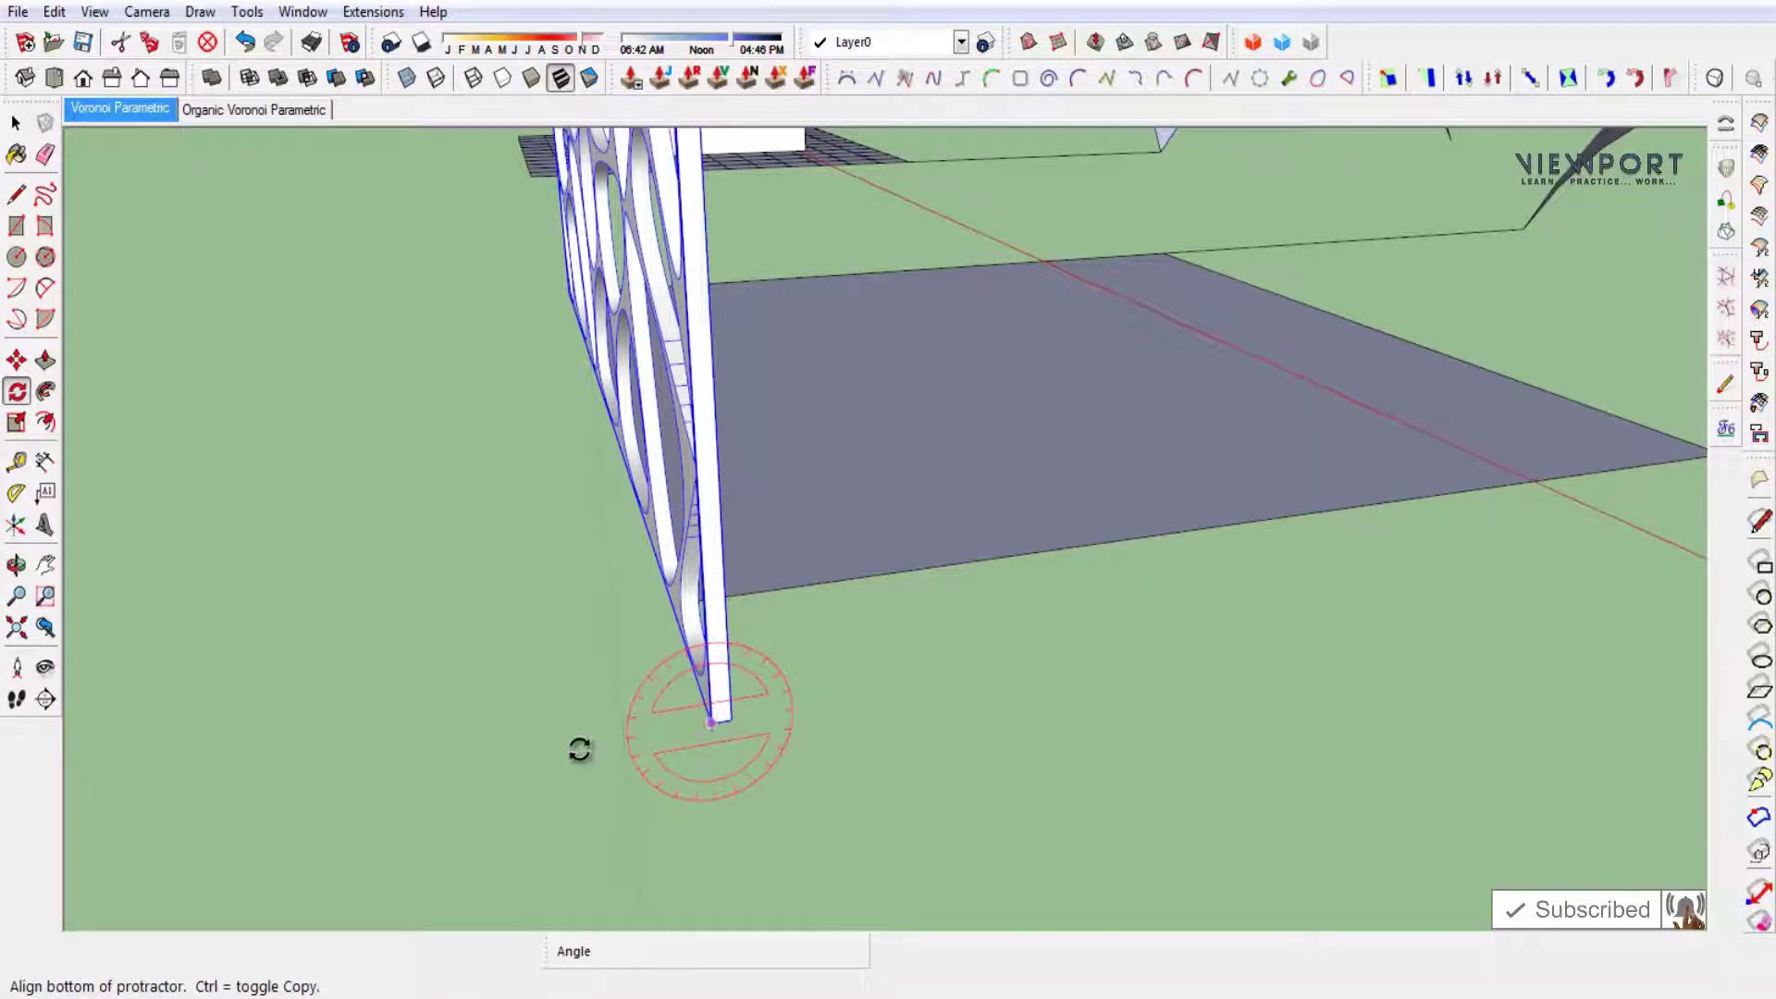
left_click(567, 742)
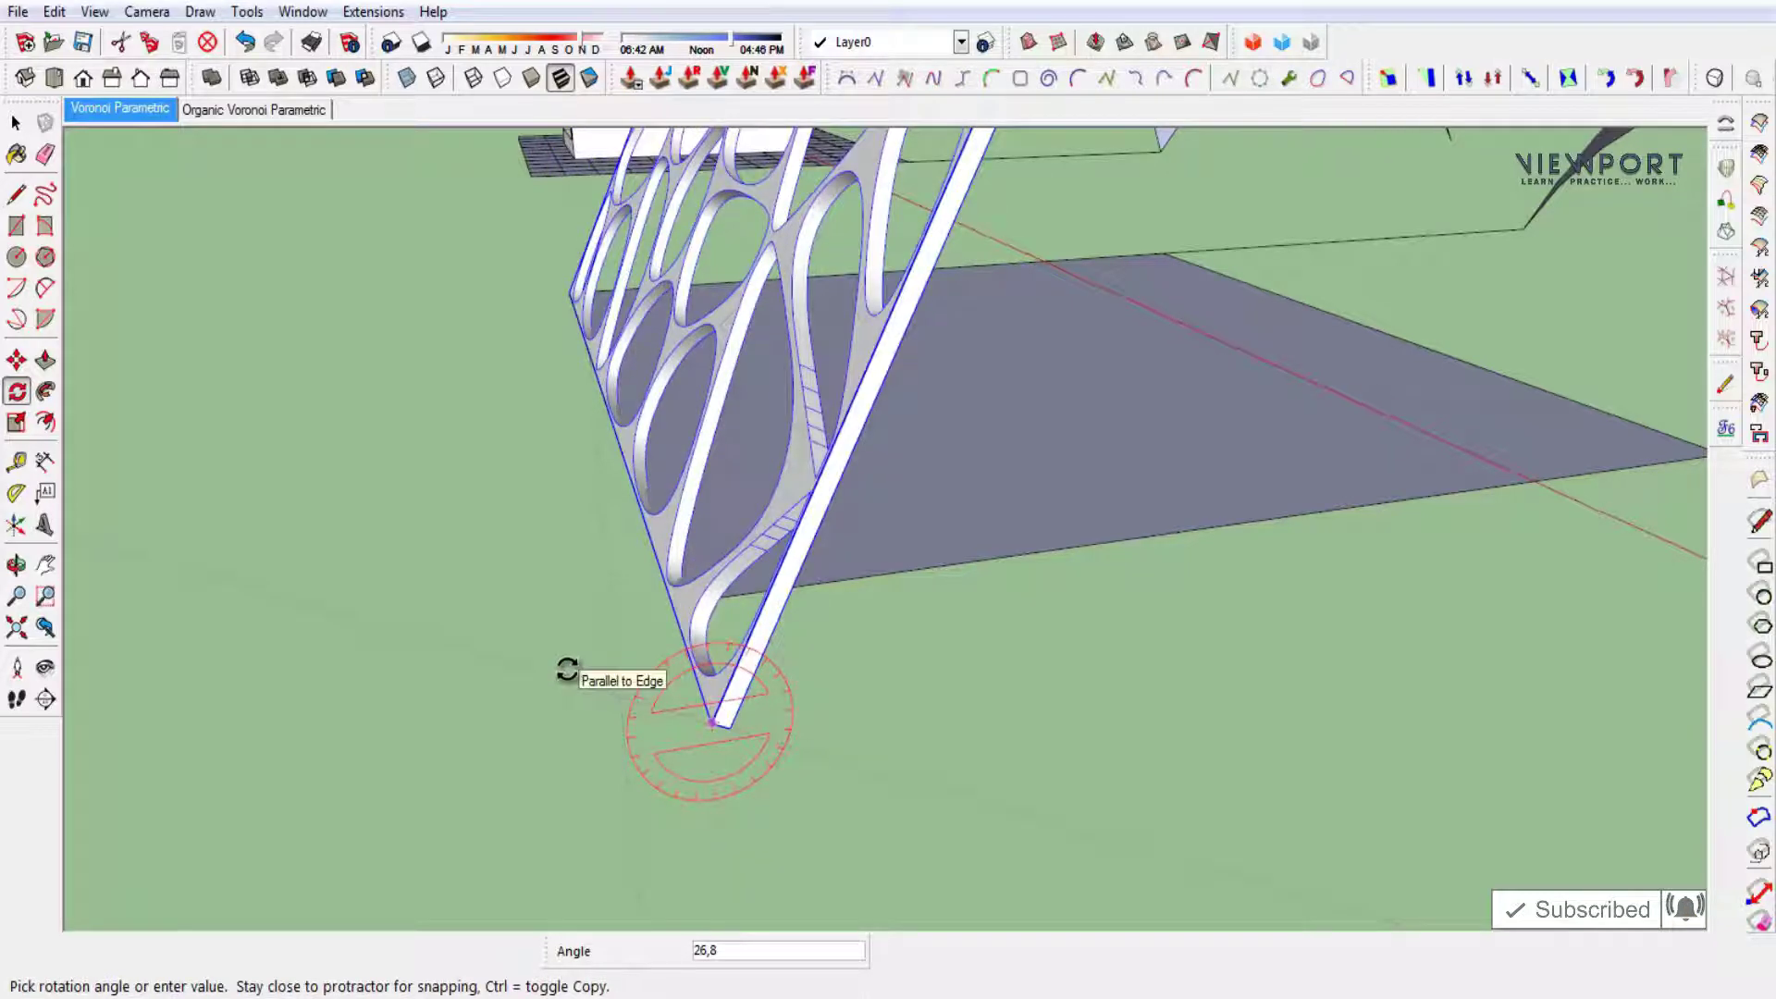
type("90")
key("Return")
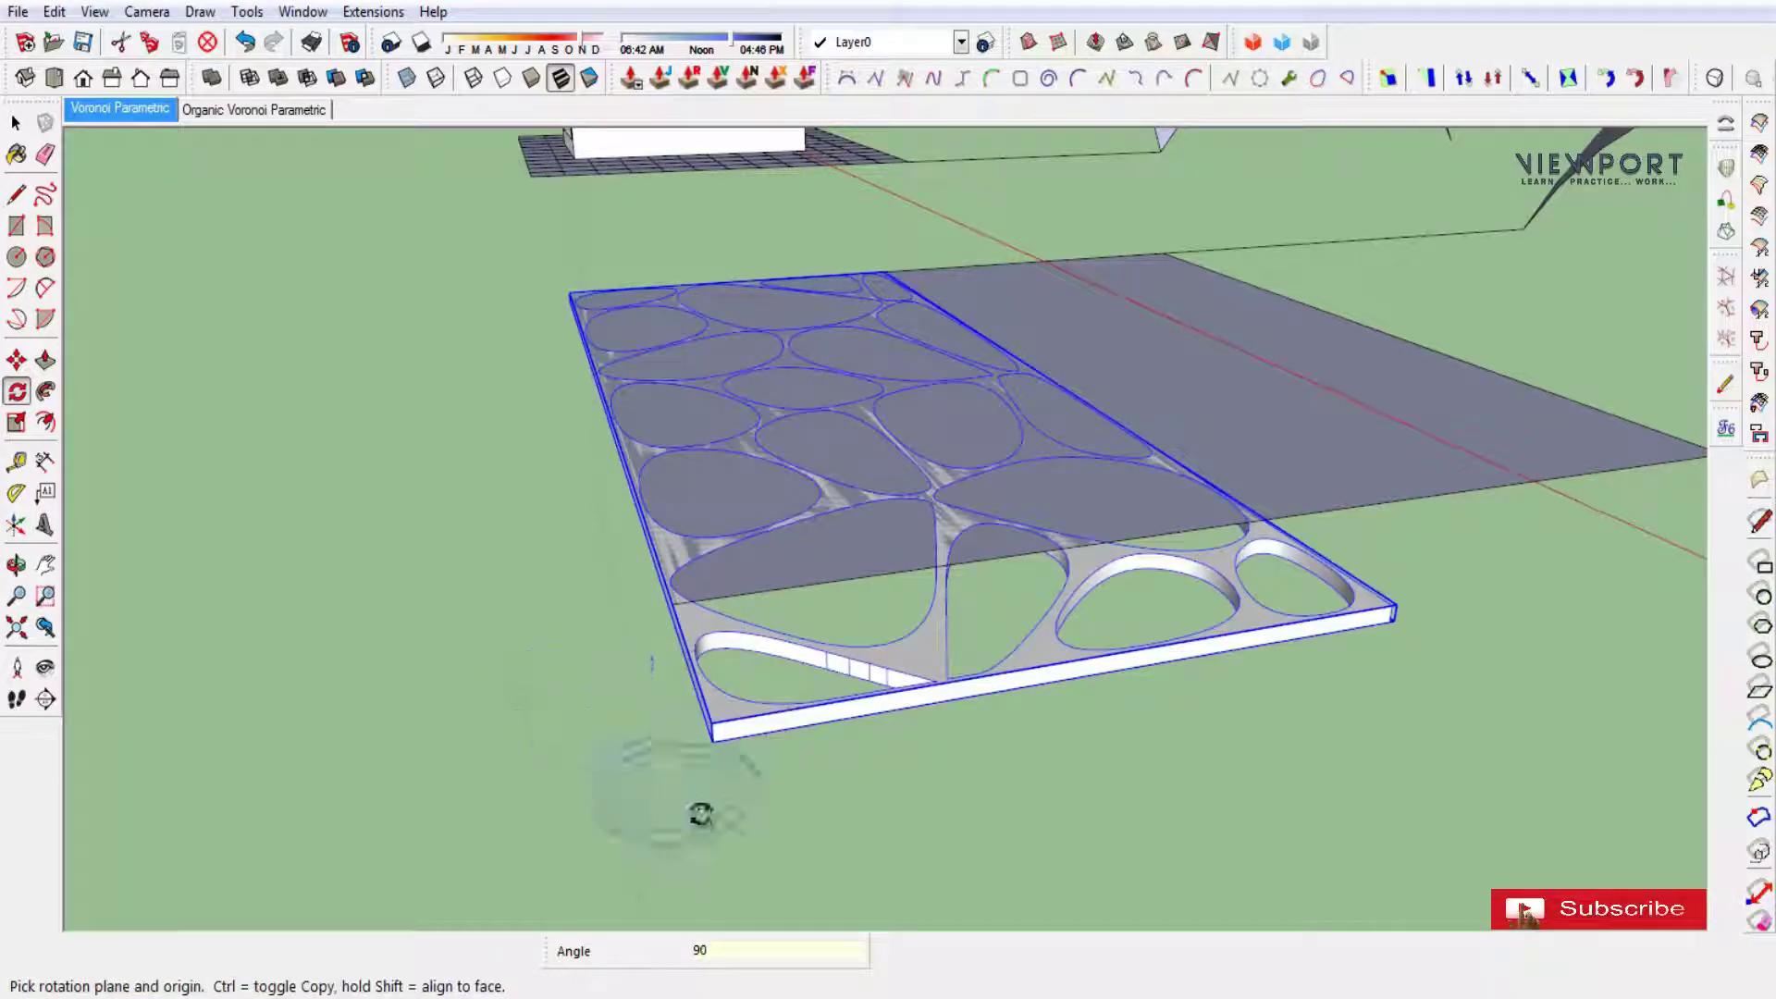
key("space")
scroll(717, 767, "up", 2)
scroll(726, 740, "up", 3)
Move the flat panel from its corner onto the front of the plain vault's grey base.
scroll(726, 735, "up", 1)
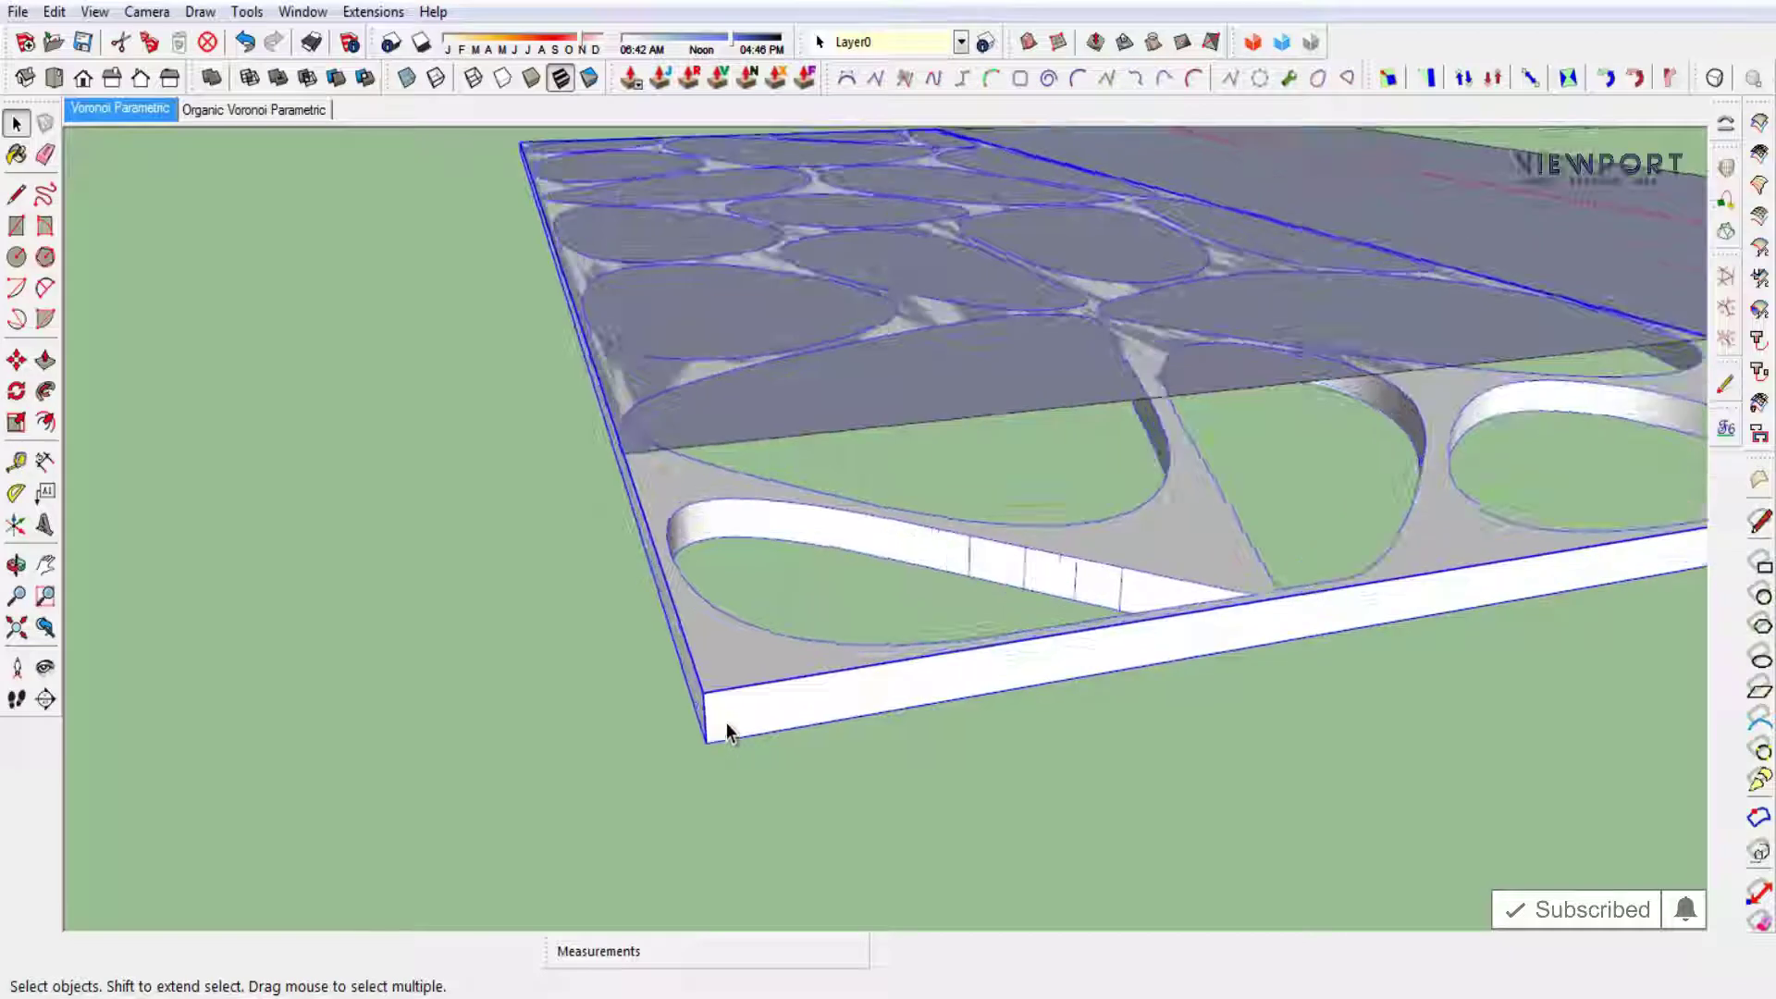
key("m")
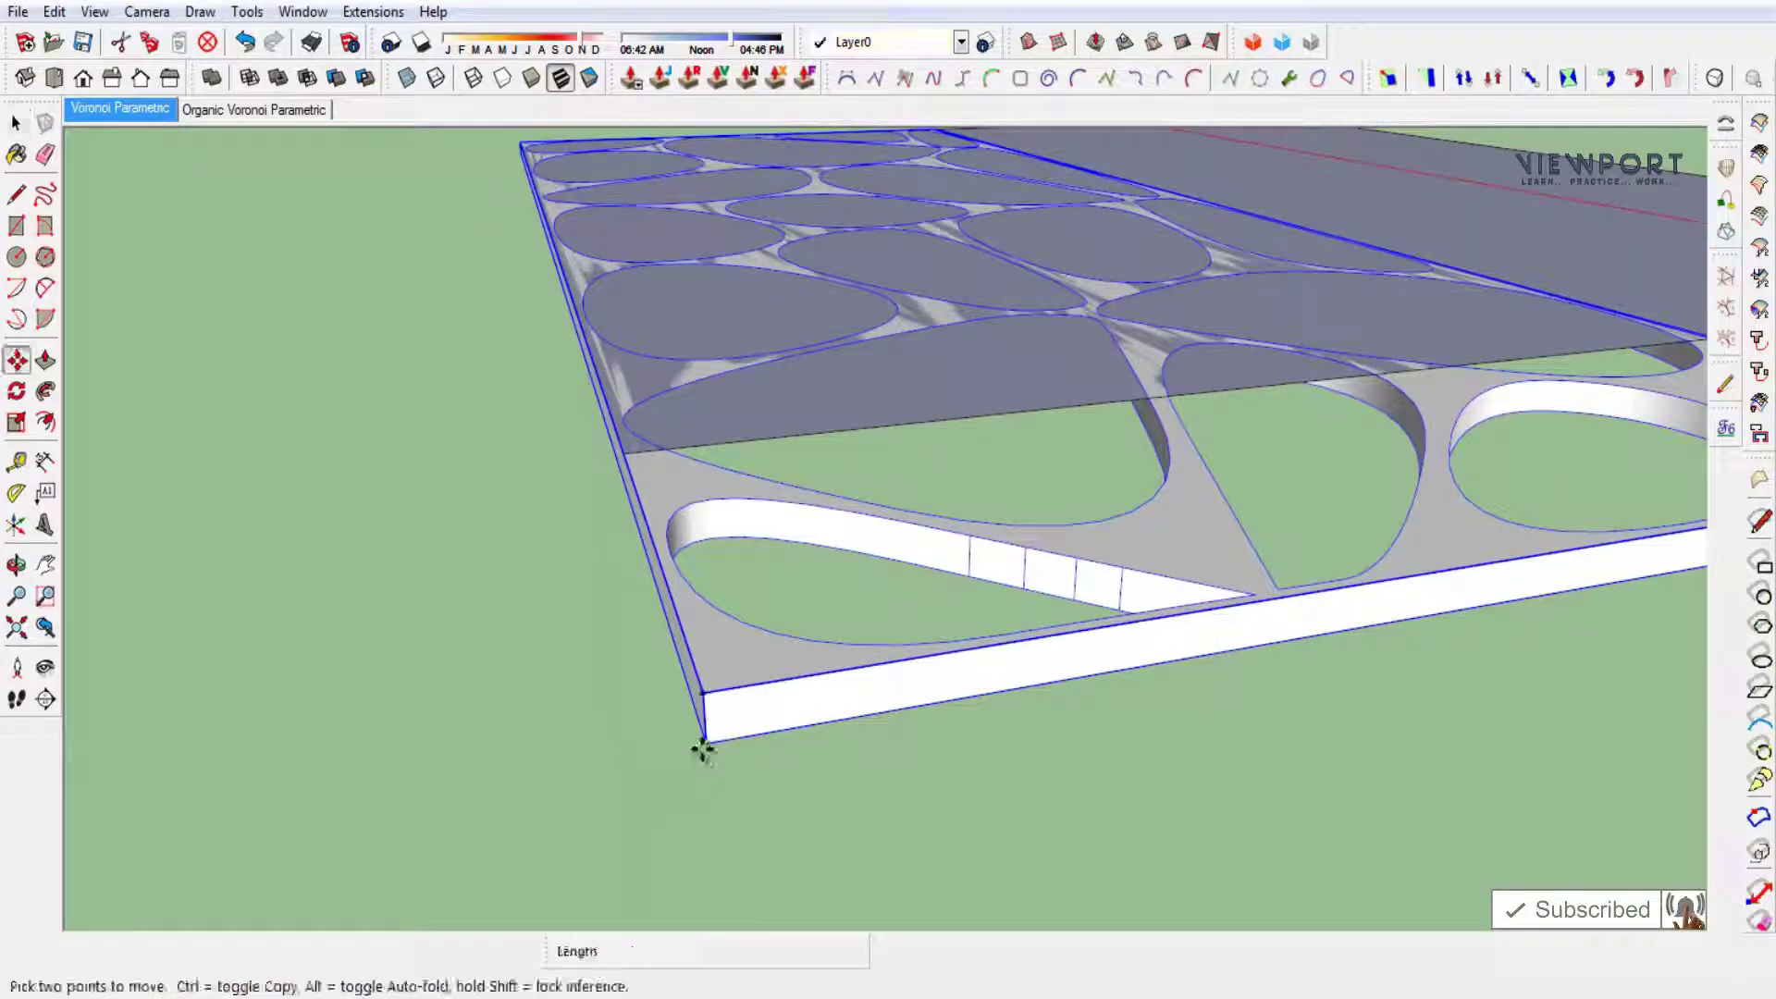
left_click(707, 745)
key("Escape")
mouse_move(727, 747)
middle_mouse_down()
mouse_move(678, 718)
mouse_move(754, 710)
middle_mouse_up()
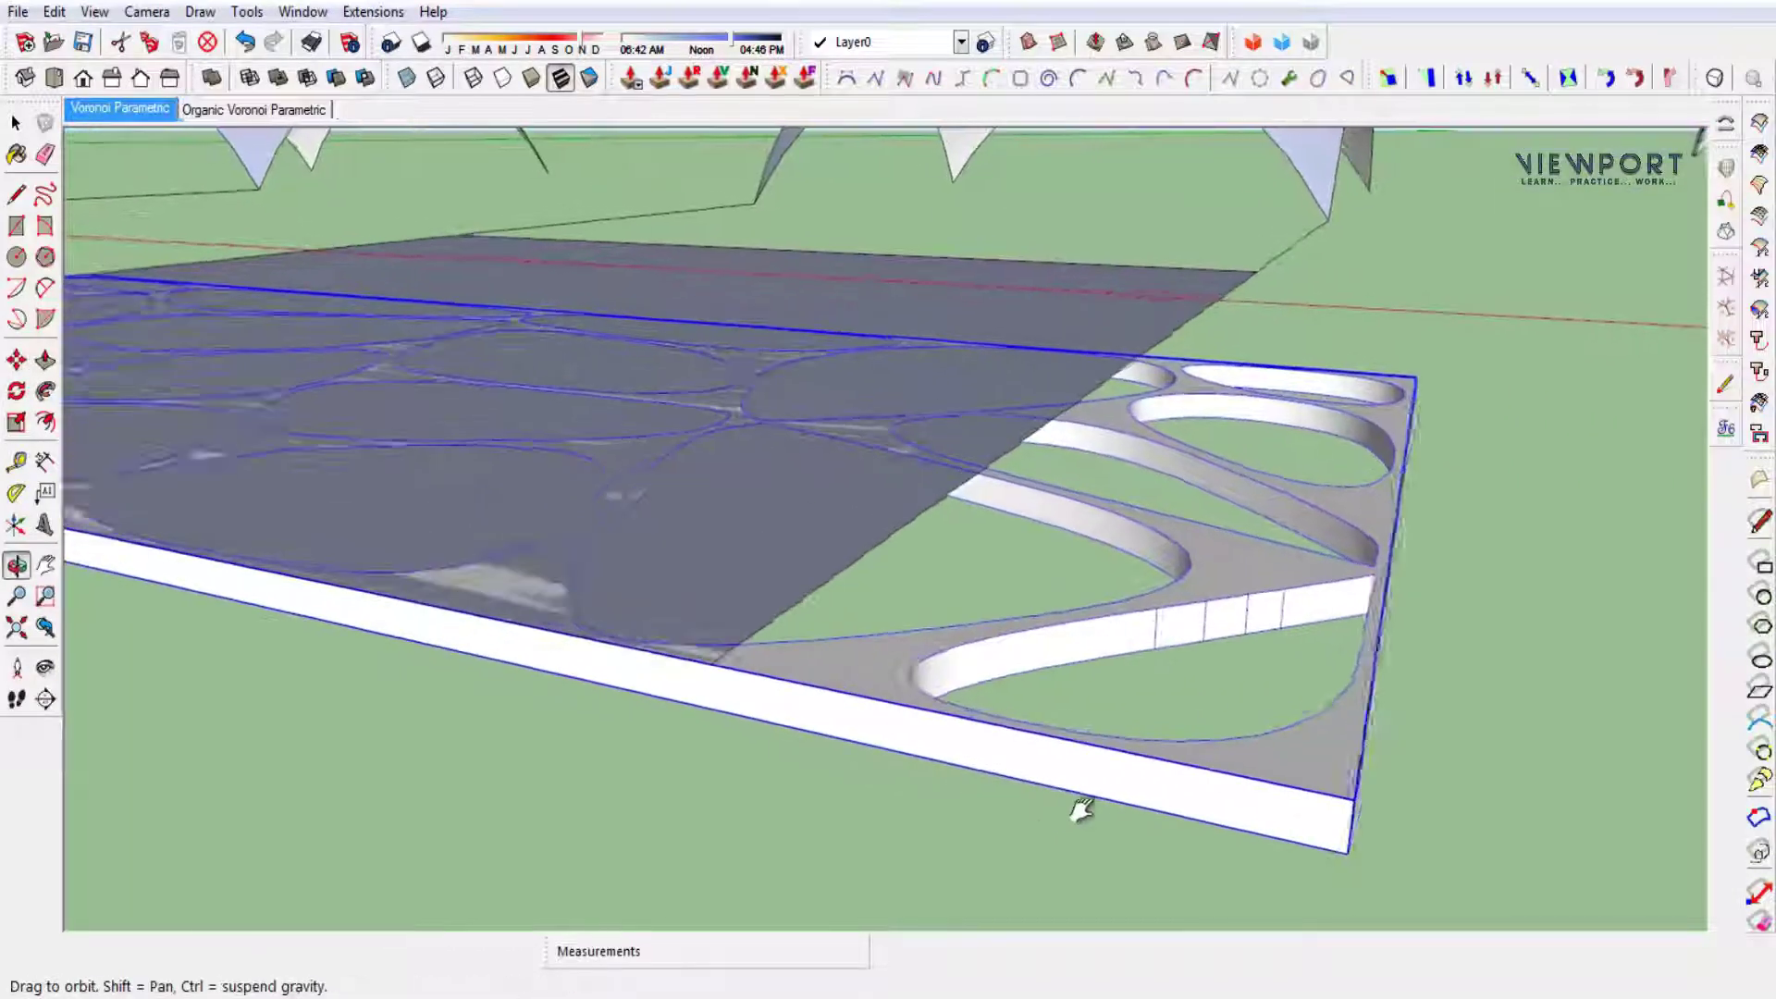
left_click(1429, 855)
mouse_move(1434, 749)
middle_mouse_down()
mouse_move(1380, 771)
mouse_move(1416, 654)
middle_mouse_up()
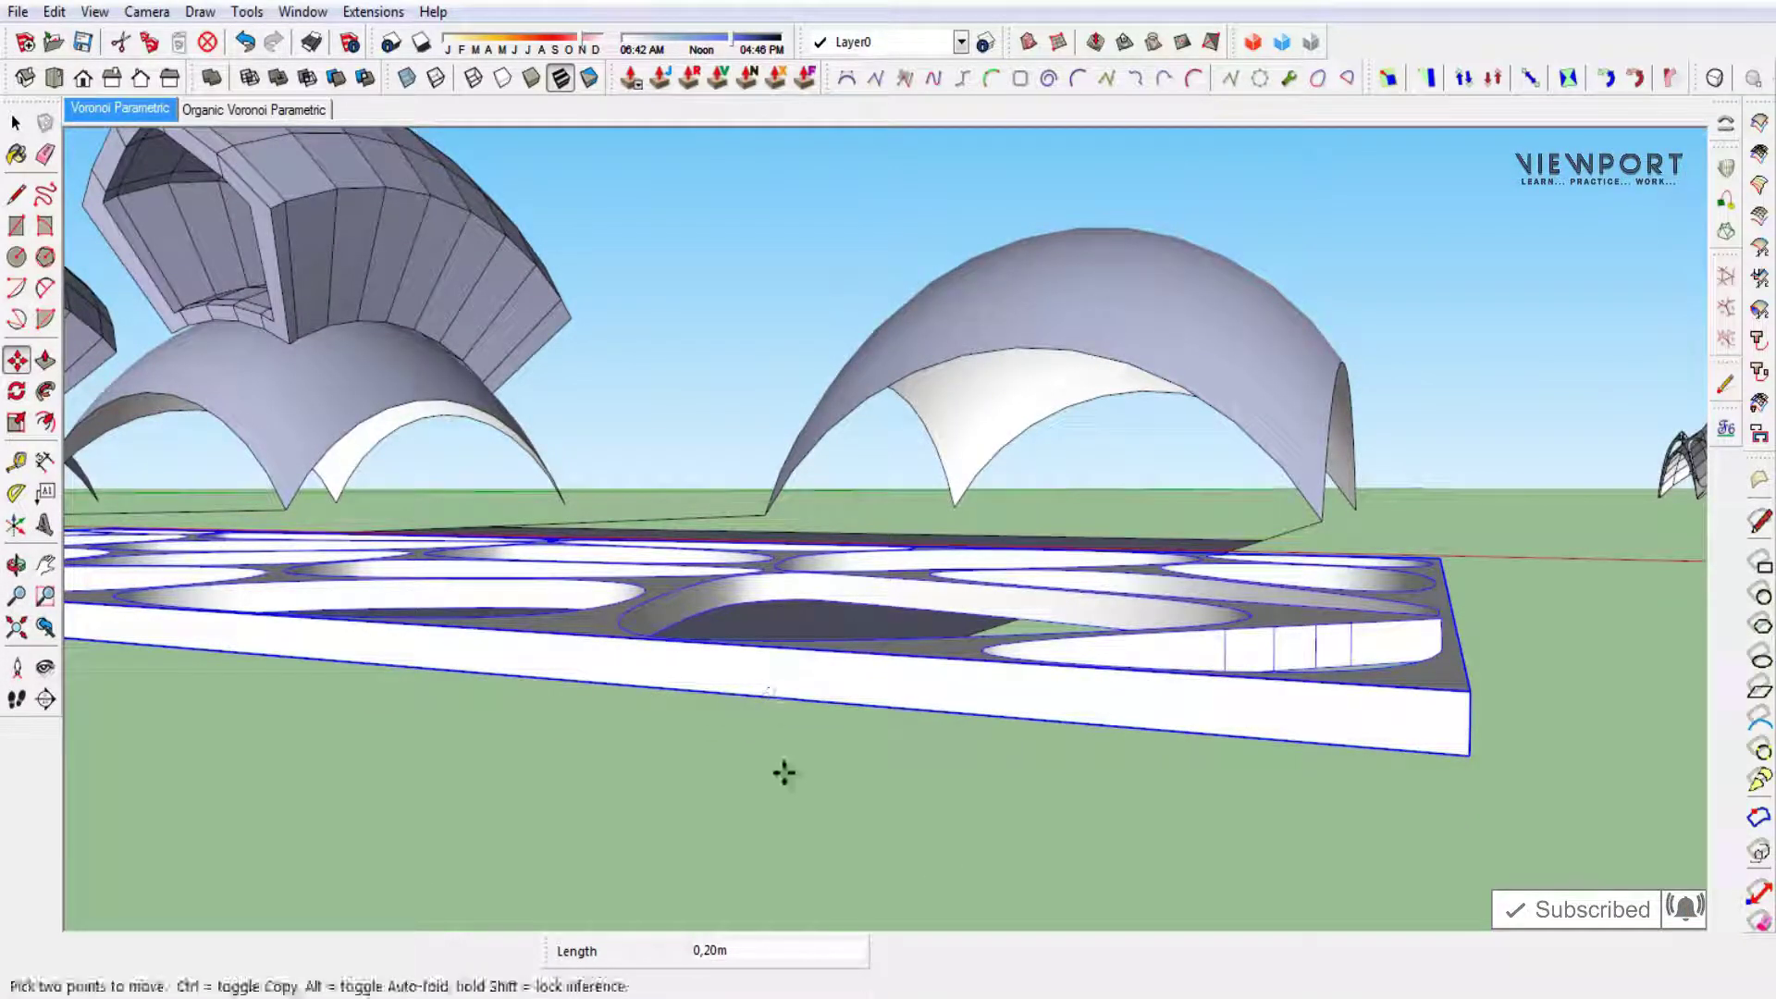
key("space")
mouse_move(796, 663)
middle_mouse_down()
mouse_move(797, 703)
mouse_move(996, 923)
mouse_move(928, 682)
mouse_move(1094, 832)
mouse_move(1011, 660)
mouse_move(1022, 833)
middle_mouse_up()
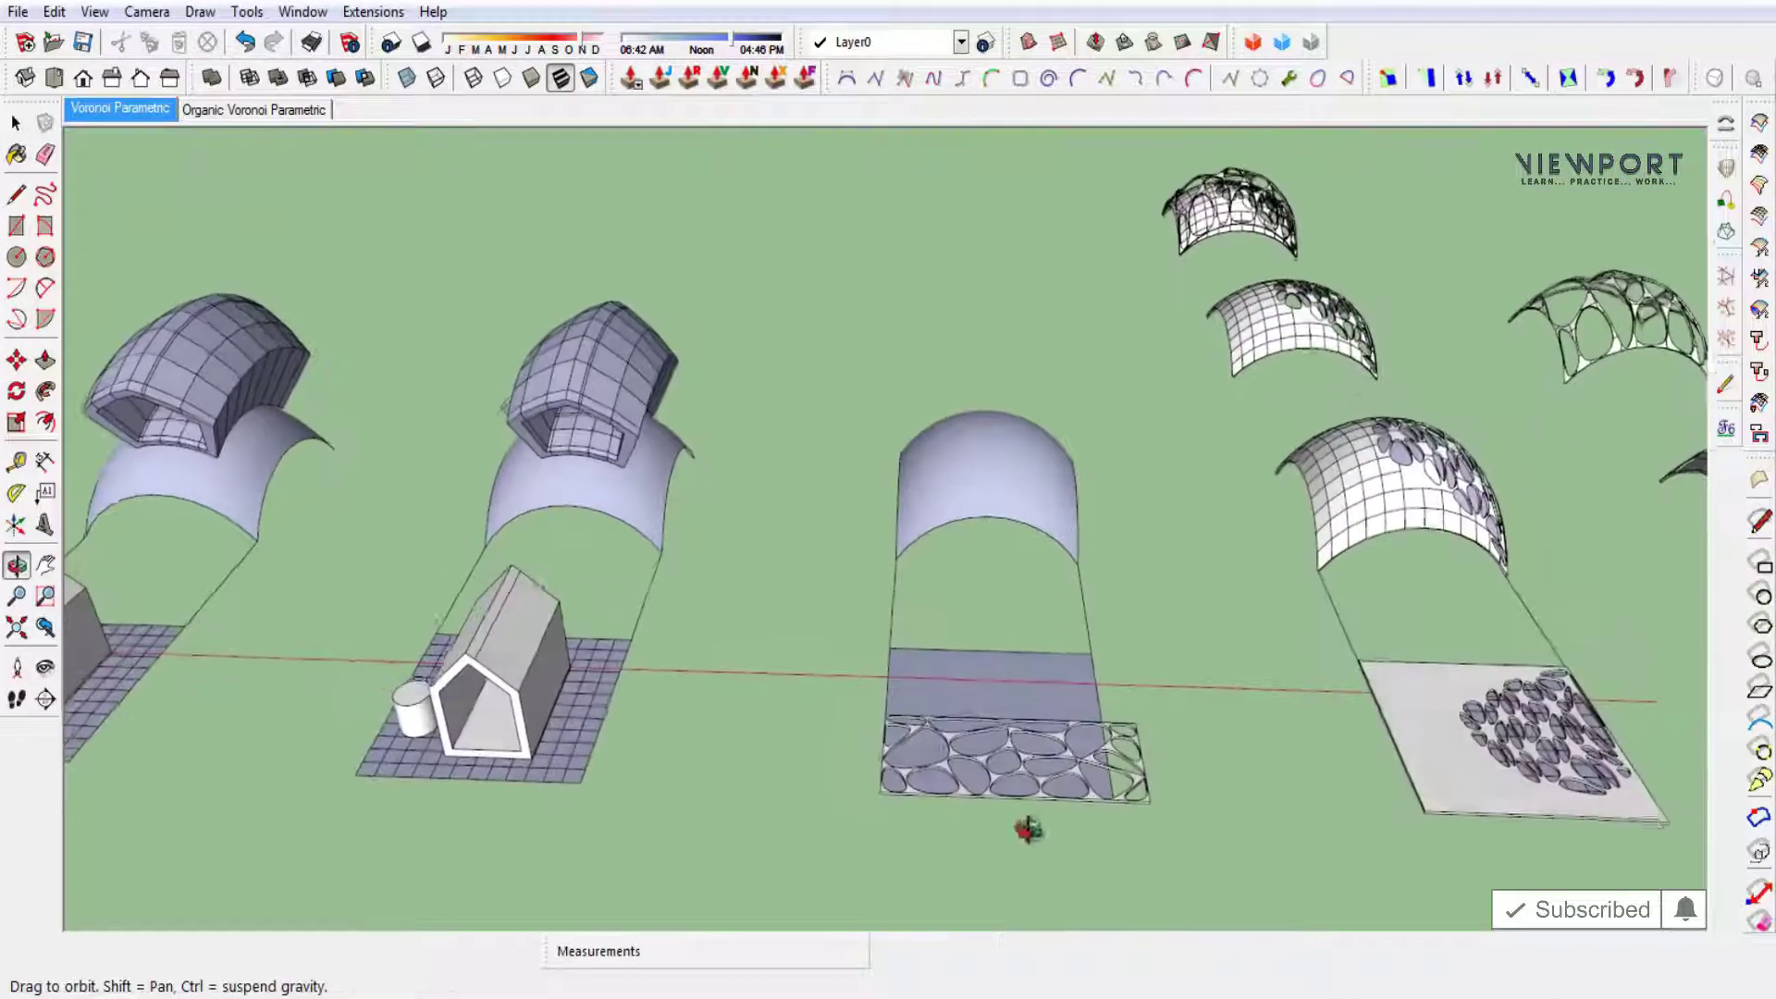
Select the flat Voronoi panel and scale its width down to 0.87.
scroll(1064, 814, "up", 3)
scroll(1181, 785, "up", 3)
scroll(1215, 733, "up", 3)
left_click(1216, 735)
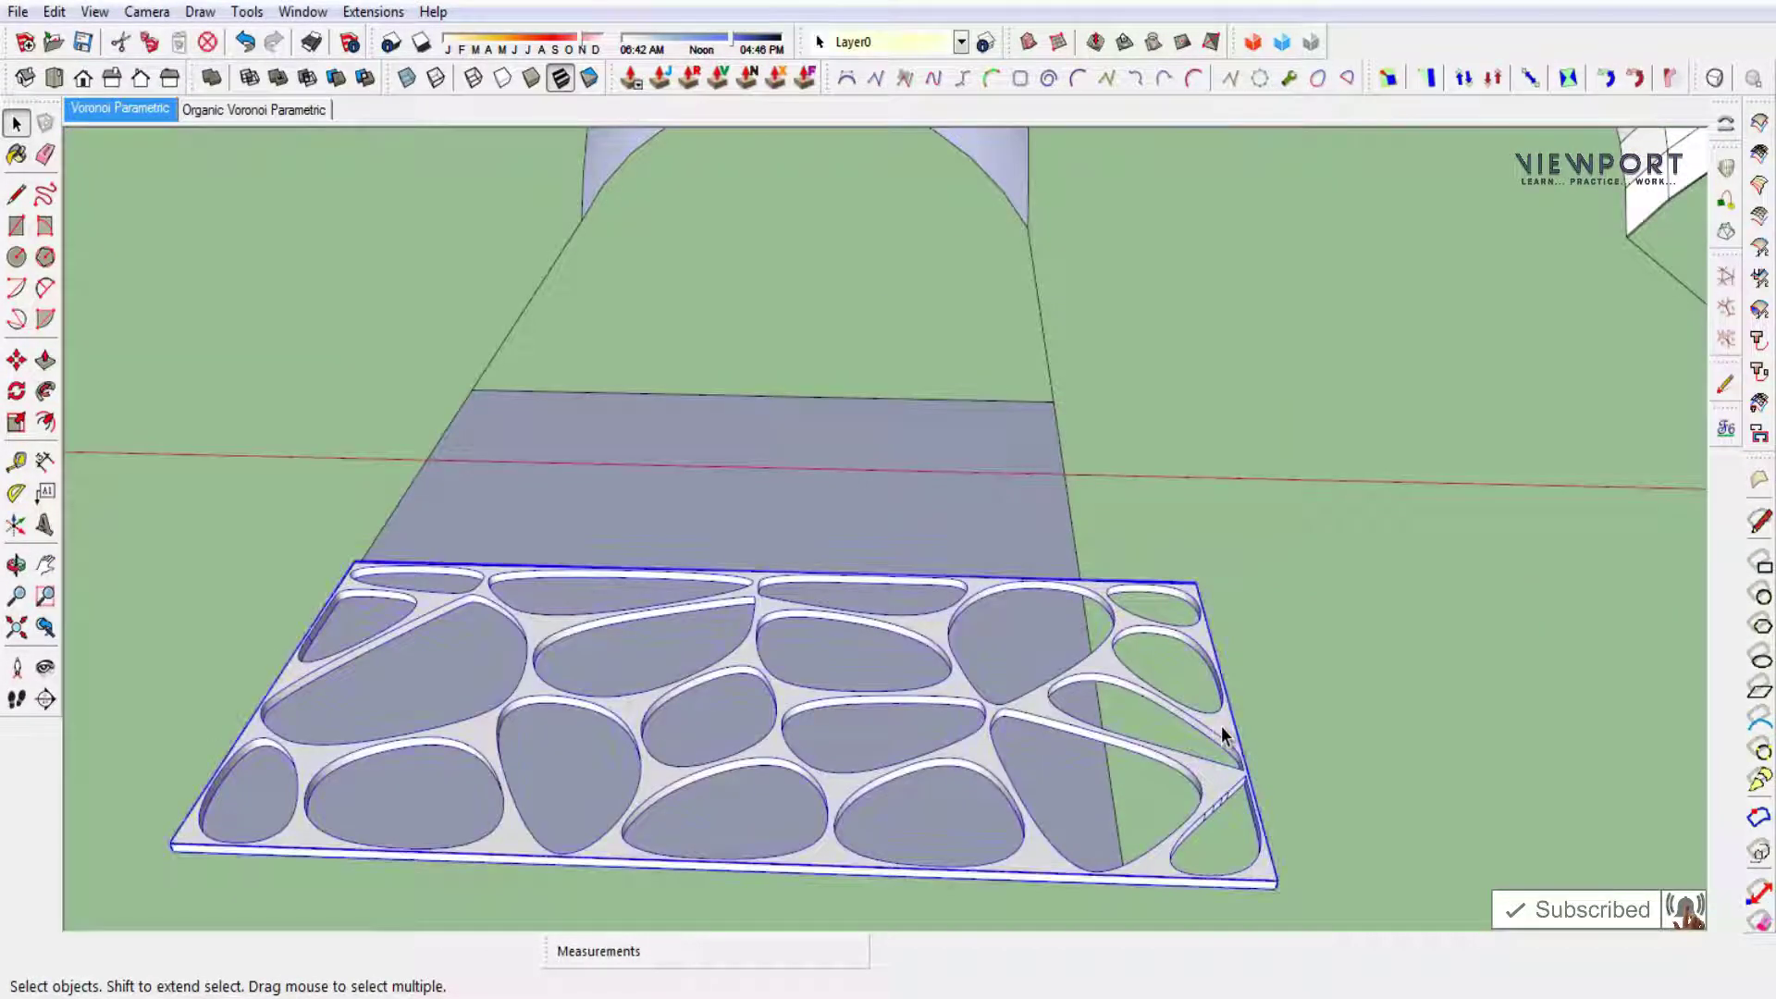
mouse_move(1255, 747)
middle_mouse_down()
mouse_move(1174, 733)
mouse_move(1063, 666)
mouse_move(1200, 824)
middle_mouse_up()
key("s")
left_click_drag(1175, 794, 1034, 737)
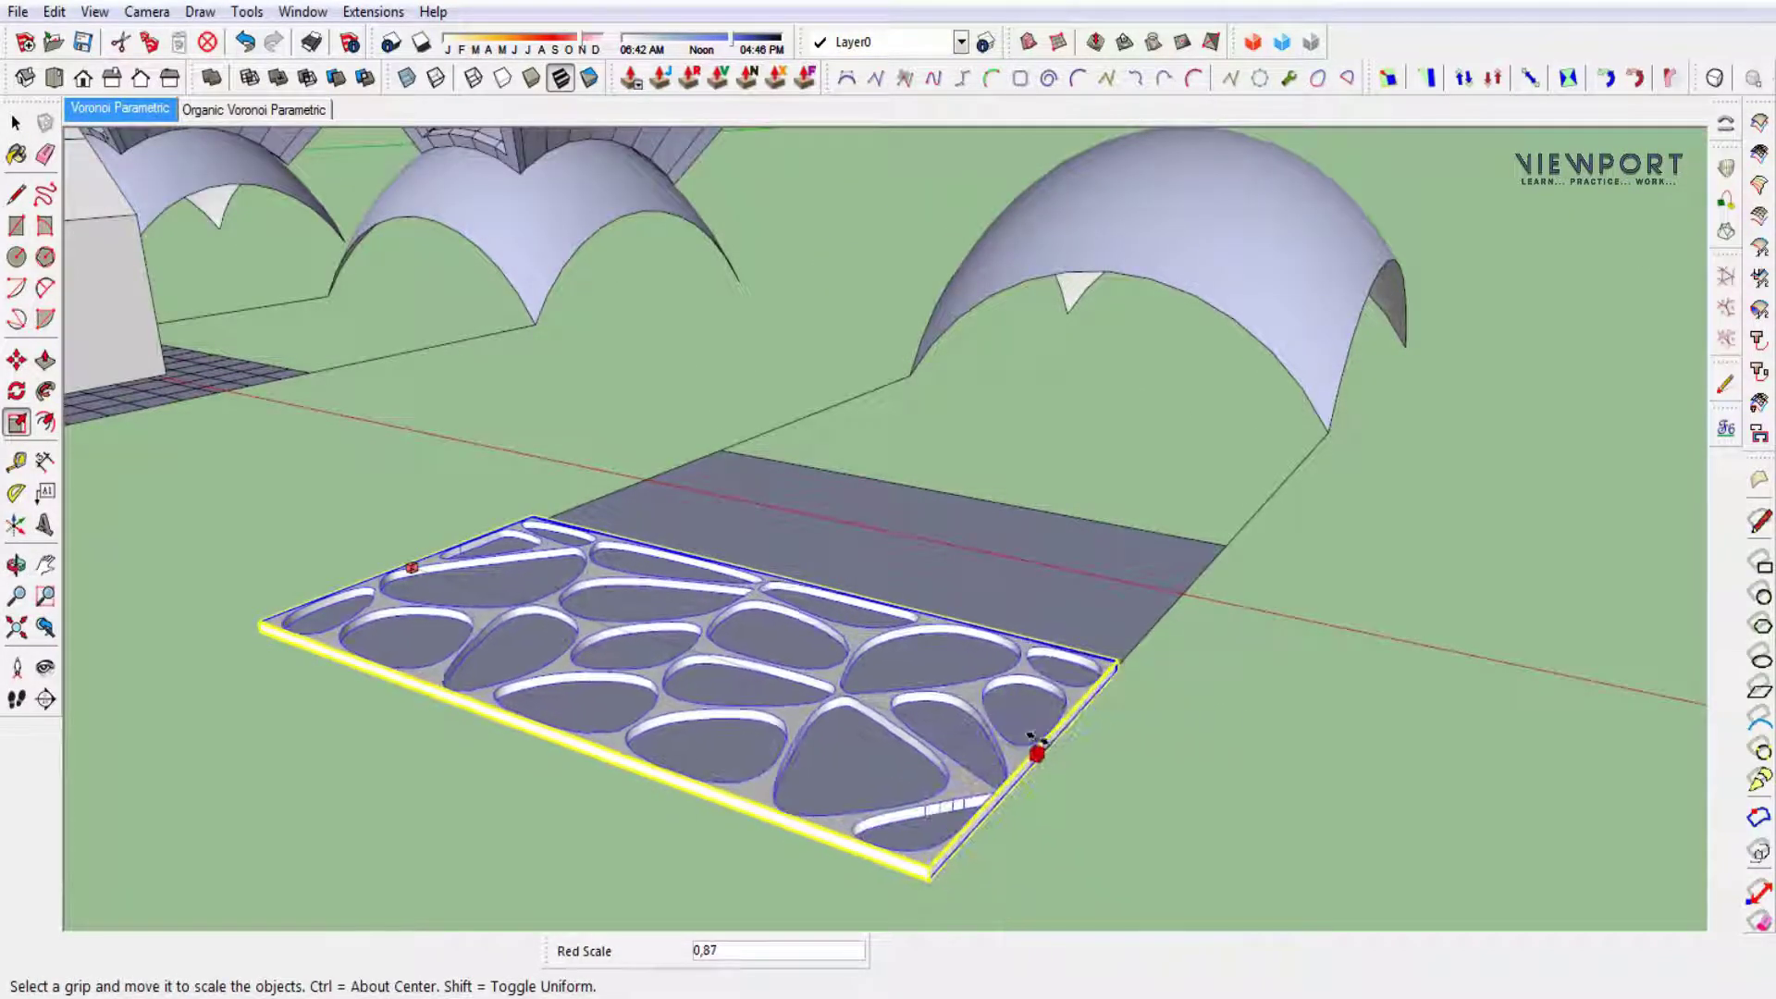
left_click(1042, 747)
mouse_move(793, 733)
middle_mouse_down()
mouse_move(1122, 766)
mouse_move(763, 692)
mouse_move(567, 567)
mouse_move(935, 491)
middle_mouse_up()
scroll(995, 598, "up", 3)
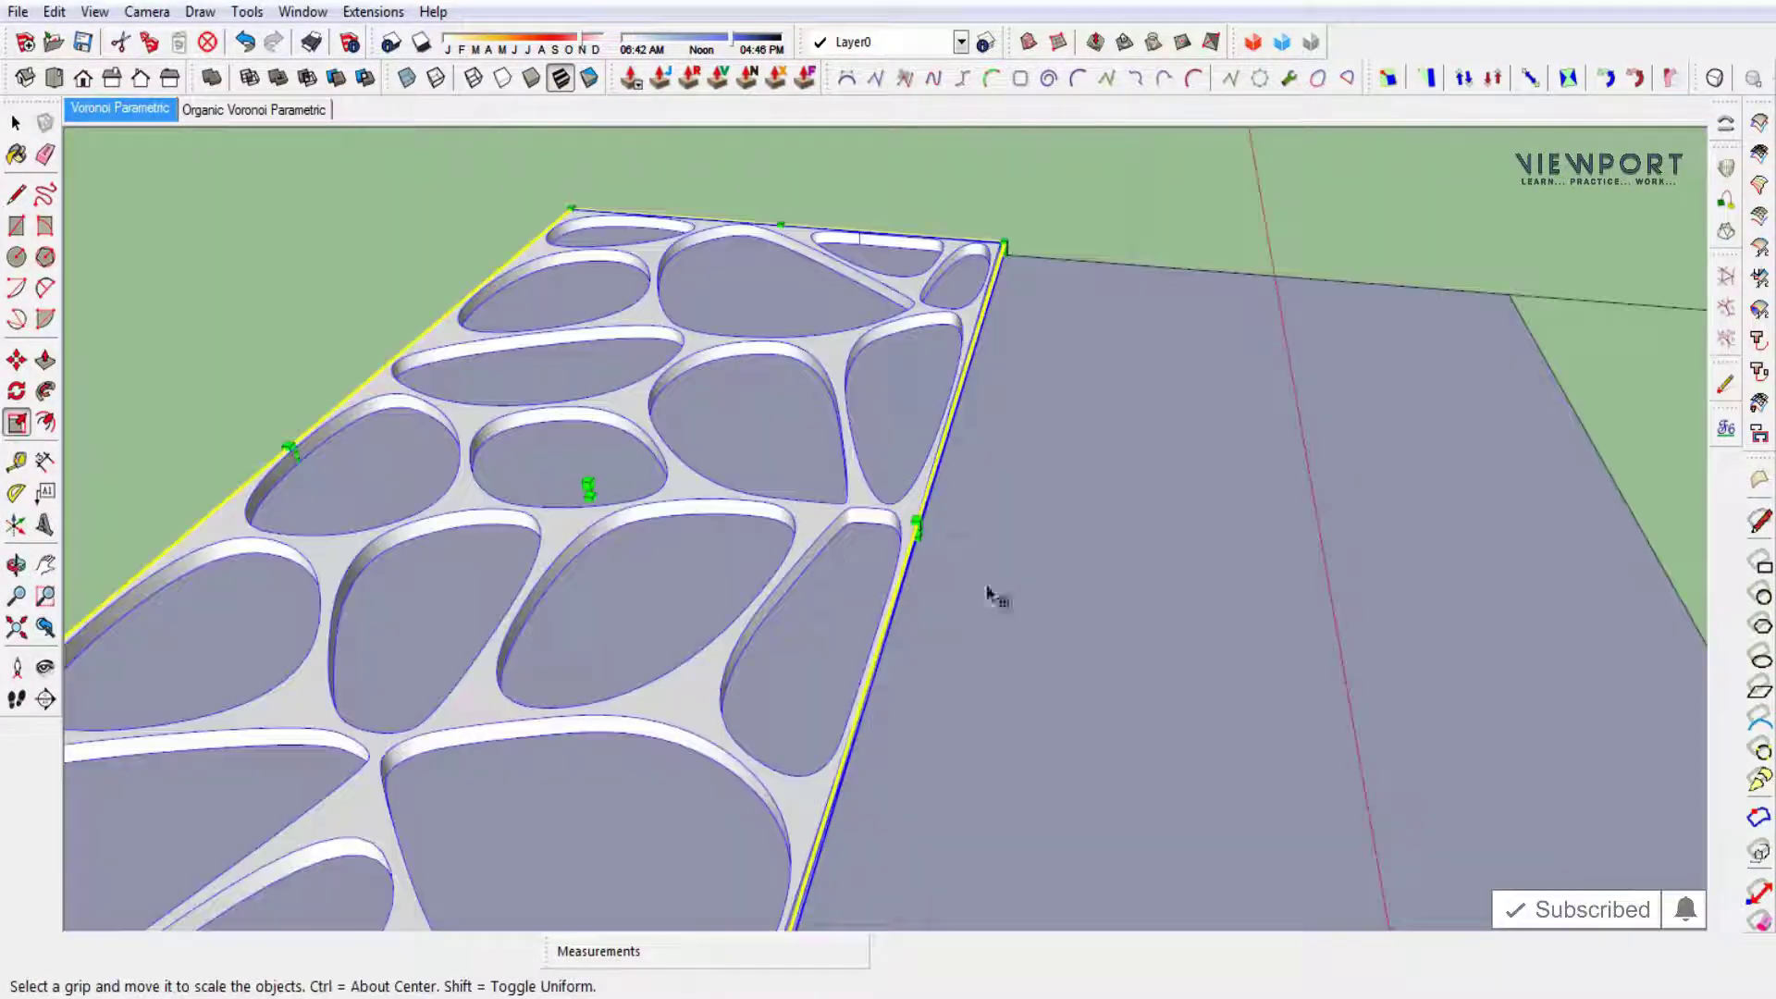
middle_click_drag(995, 598, 814, 556)
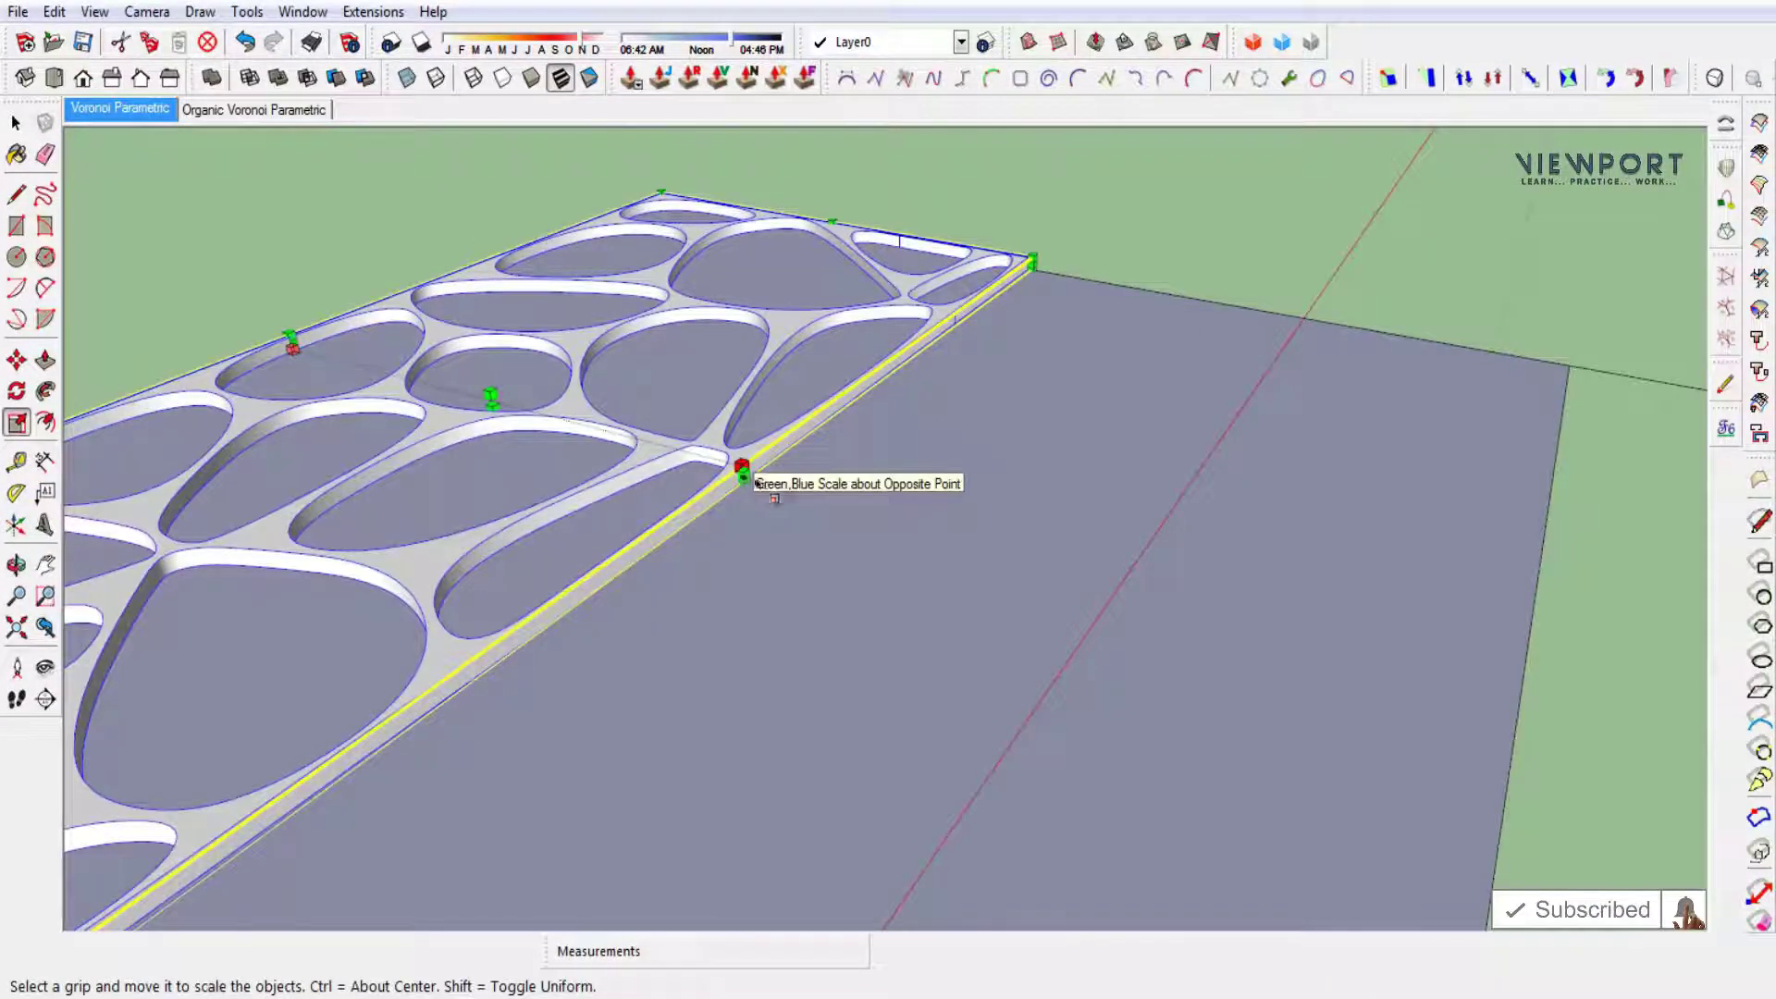
scroll(750, 482, "up", 2)
scroll(754, 473, "down", 1)
Stretch the panel by a factor of about 2 so it covers the base rectangle.
left_click(740, 467)
mouse_move(744, 474)
middle_mouse_down()
mouse_move(908, 520)
mouse_move(831, 495)
middle_mouse_up()
scroll(831, 495, "down", 3)
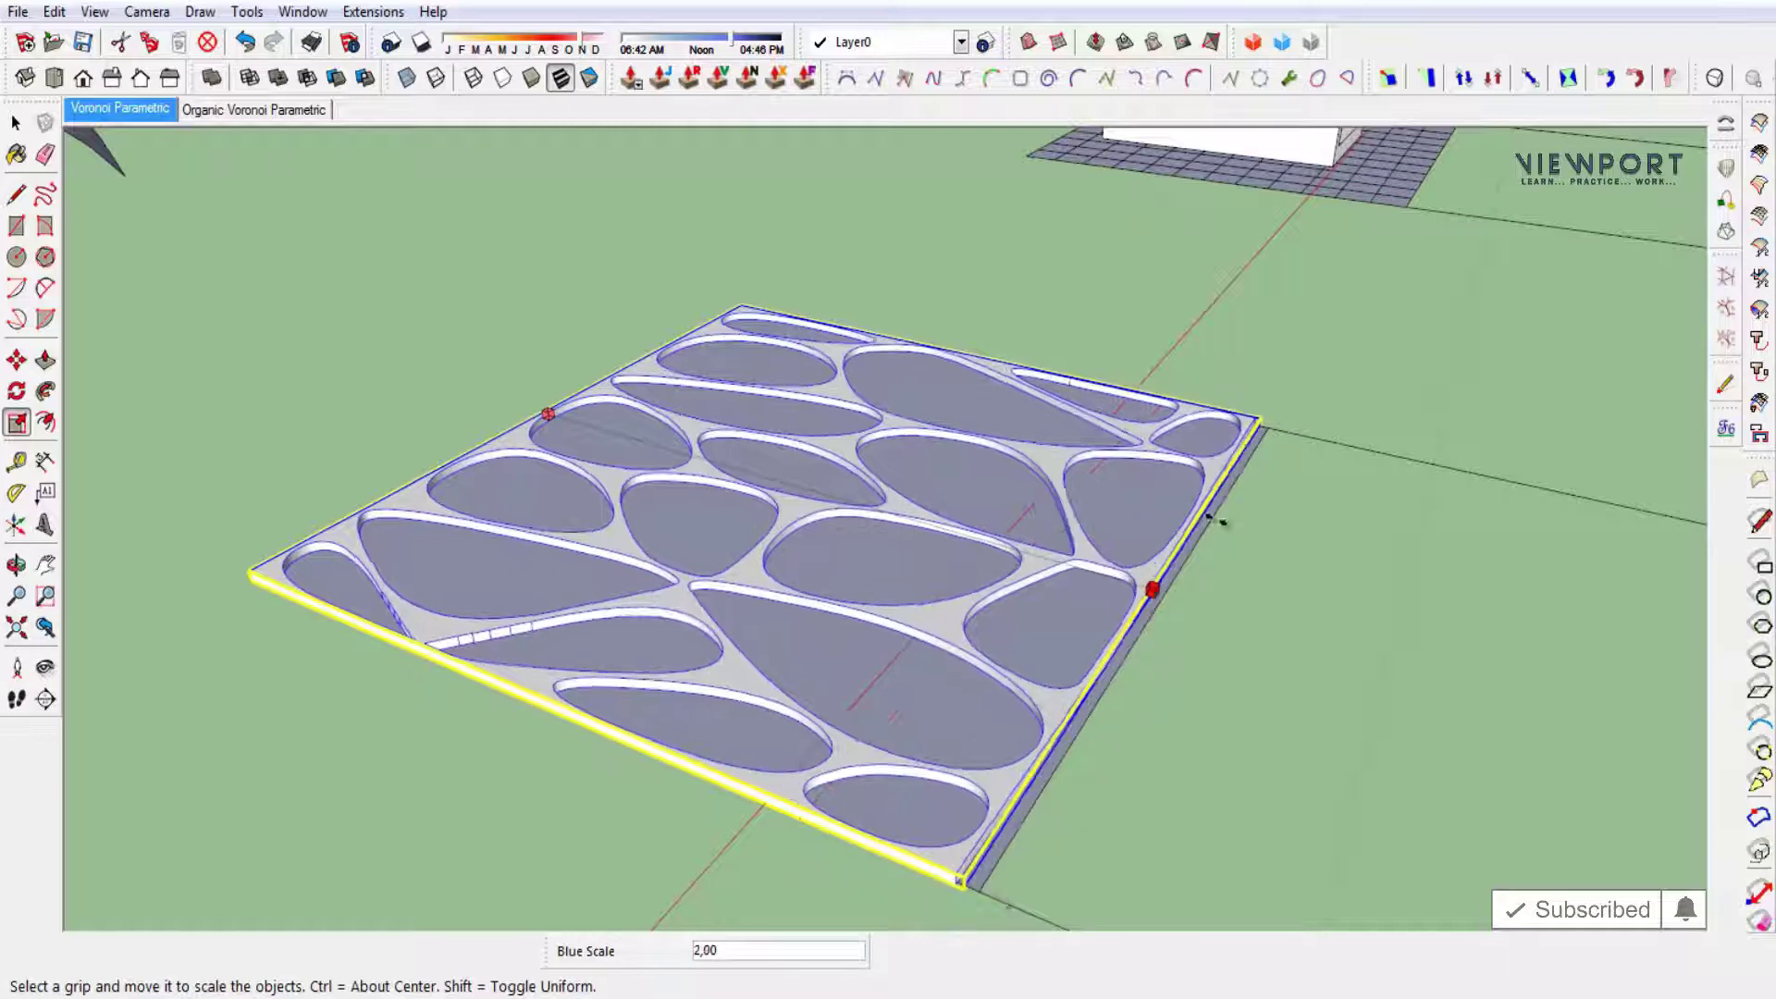
left_click(1272, 433)
key("space")
middle_click_drag(1276, 560, 1056, 734)
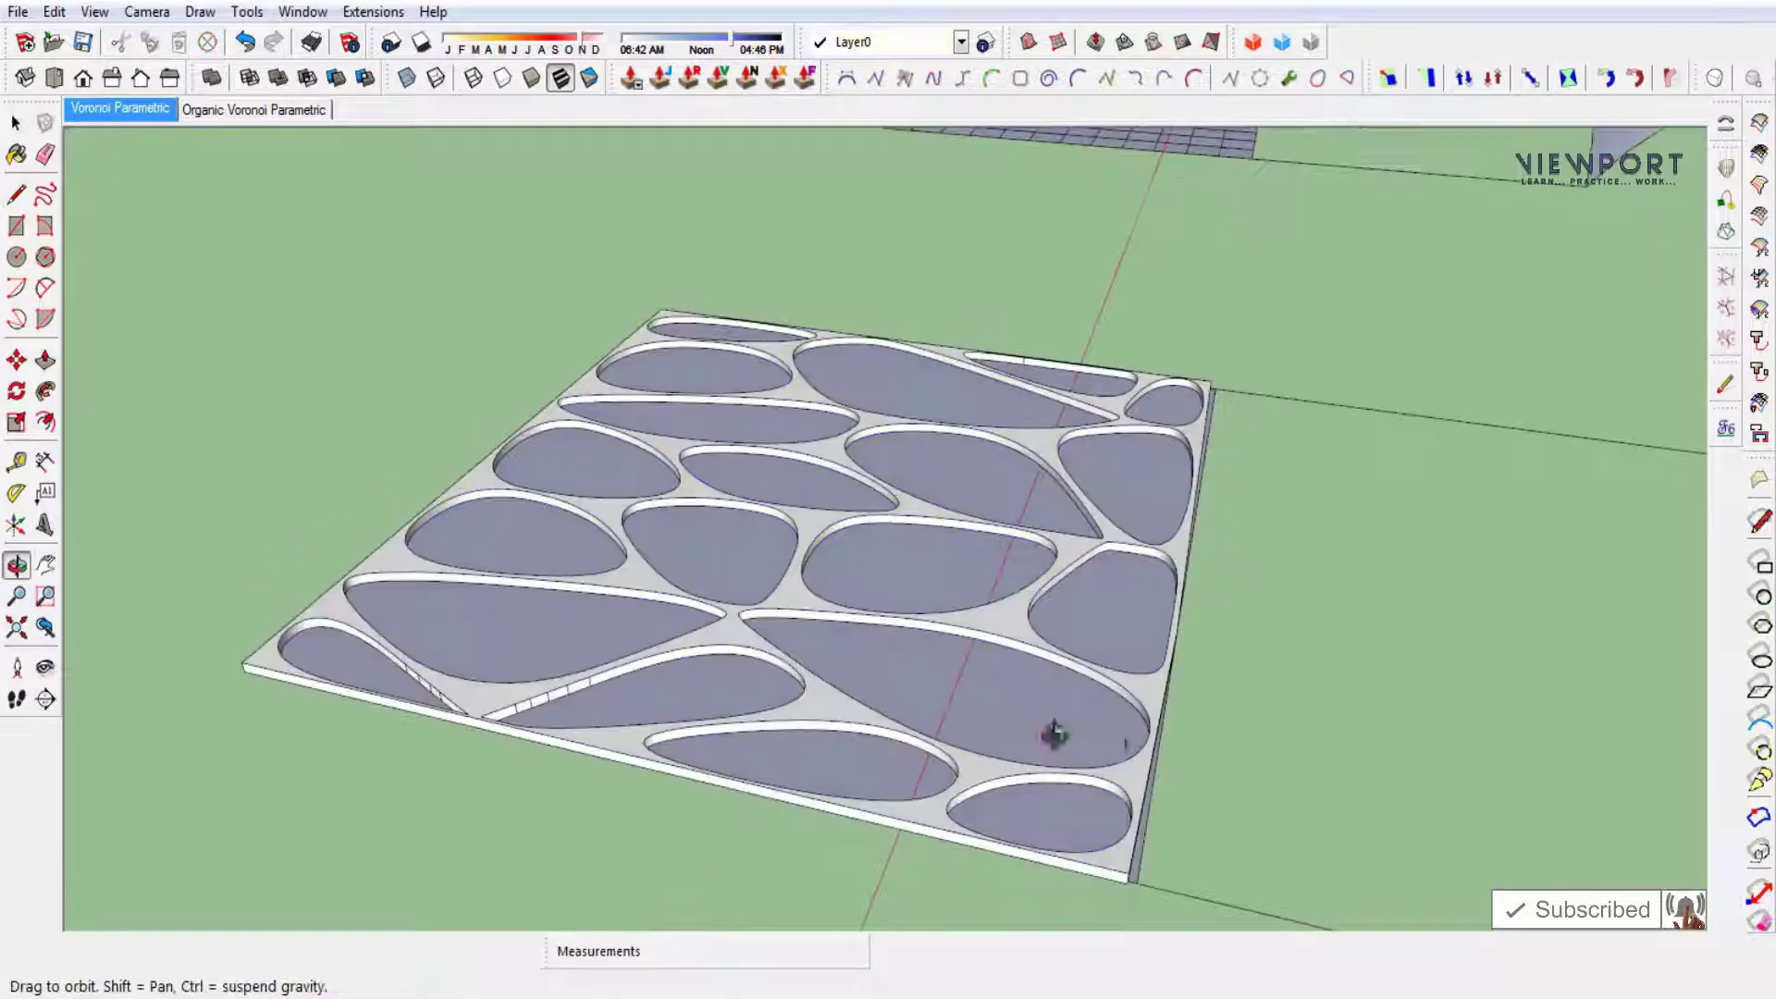
scroll(999, 575, "down", 3)
scroll(809, 760, "down", 3)
mouse_move(810, 760)
middle_mouse_down()
mouse_move(1126, 880)
mouse_move(980, 785)
mouse_move(685, 880)
mouse_move(775, 751)
mouse_move(857, 833)
mouse_move(904, 682)
mouse_move(849, 664)
mouse_move(832, 685)
mouse_move(793, 682)
middle_mouse_up()
scroll(775, 751, "down", 2)
scroll(904, 682, "up", 2)
scroll(832, 685, "down", 2)
scroll(1140, 797, "up", 2)
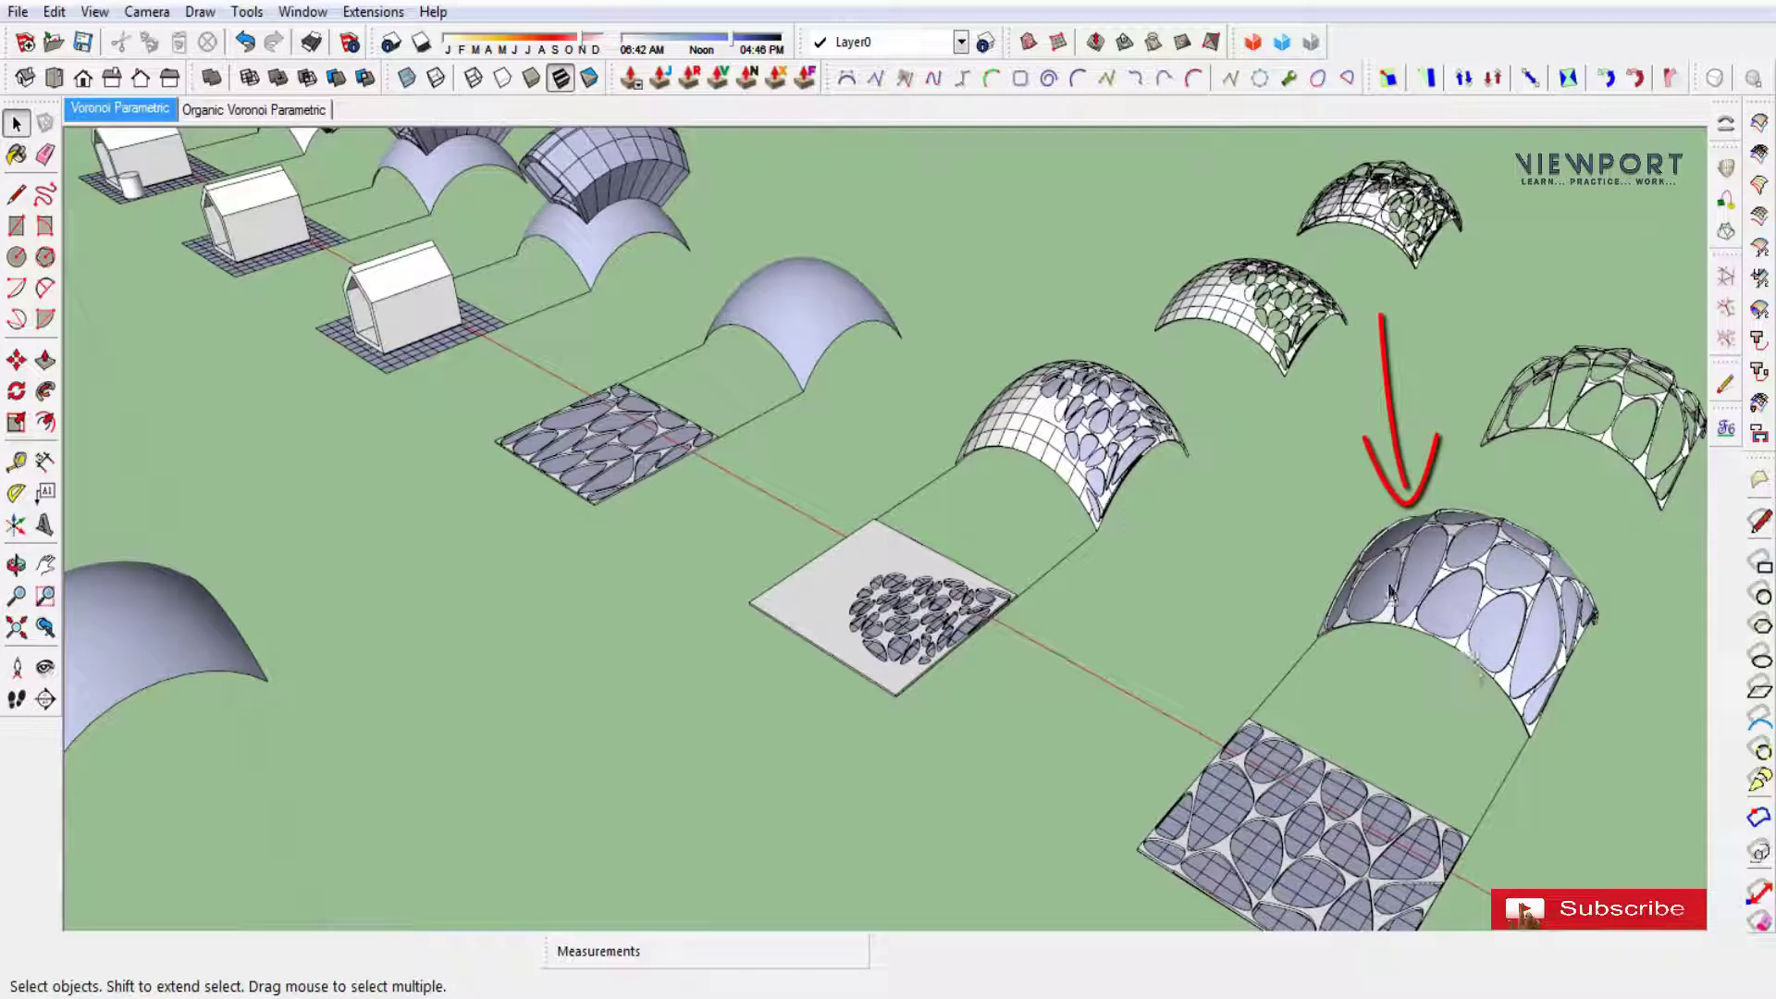
Select the flat Voronoi panel and run Extensions > Flowify to wrap it onto the dome vault.
middle_click_drag(682, 657, 734, 839)
scroll(722, 703, "up", 2)
scroll(707, 583, "up", 2)
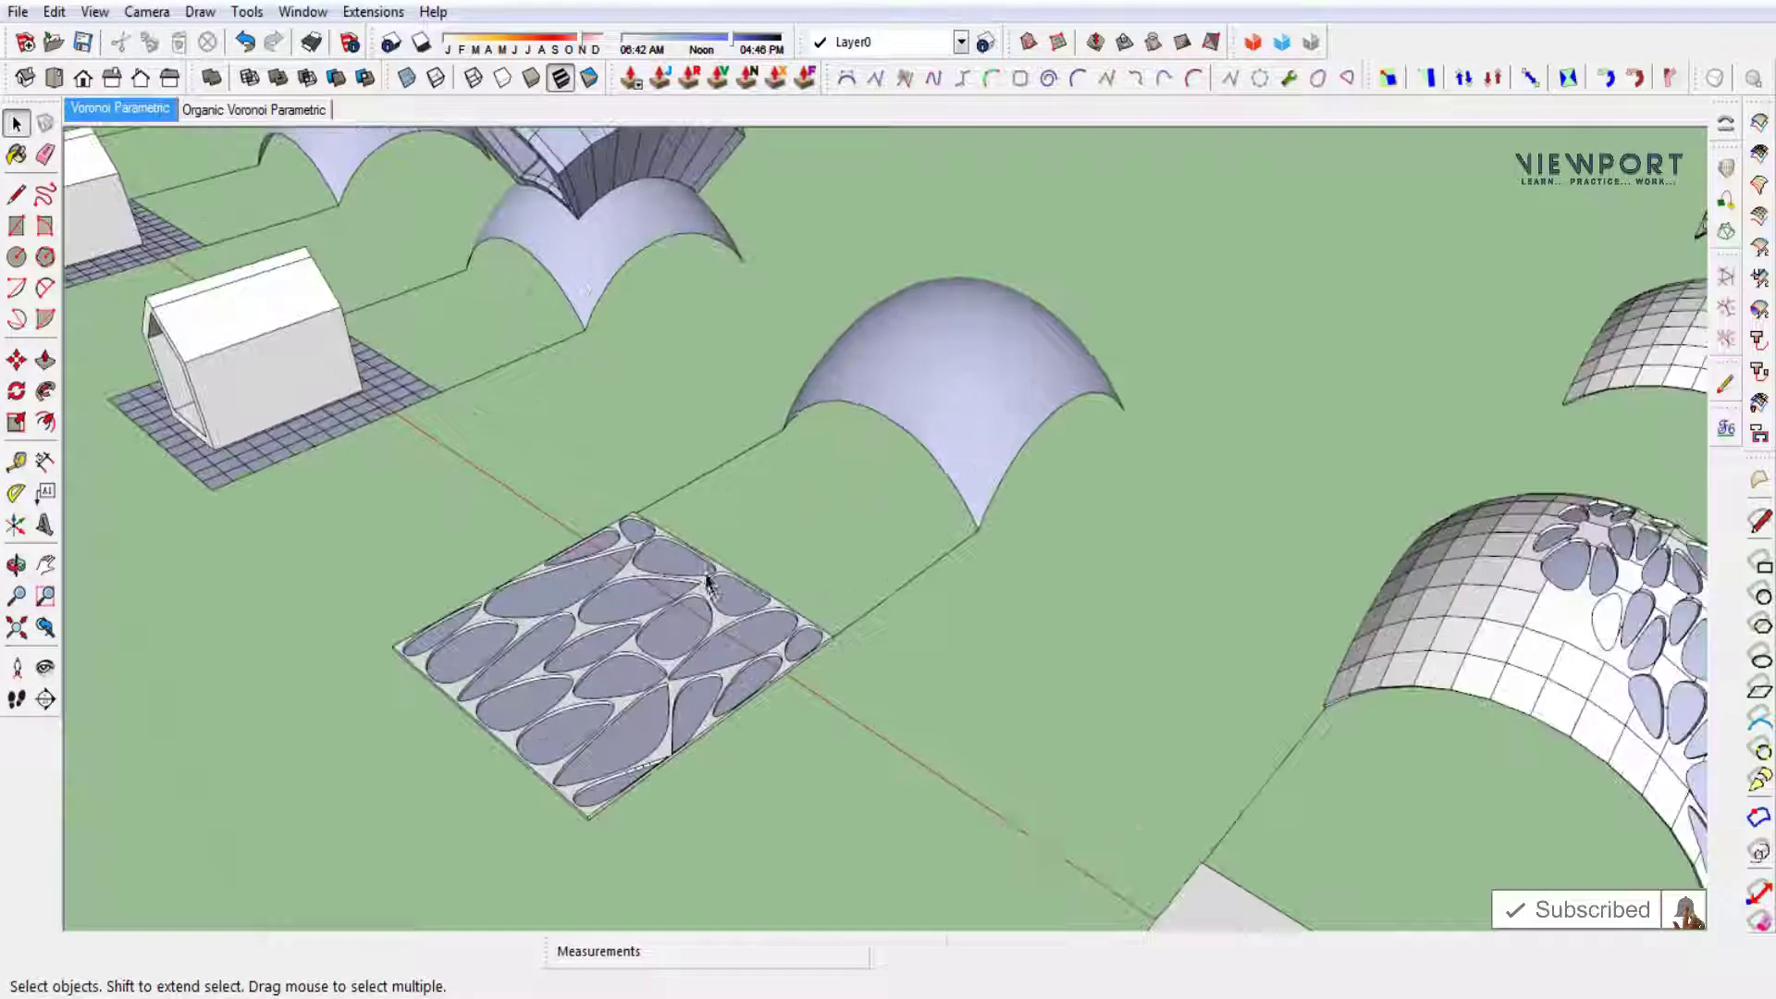
middle_click_drag(701, 604, 812, 662)
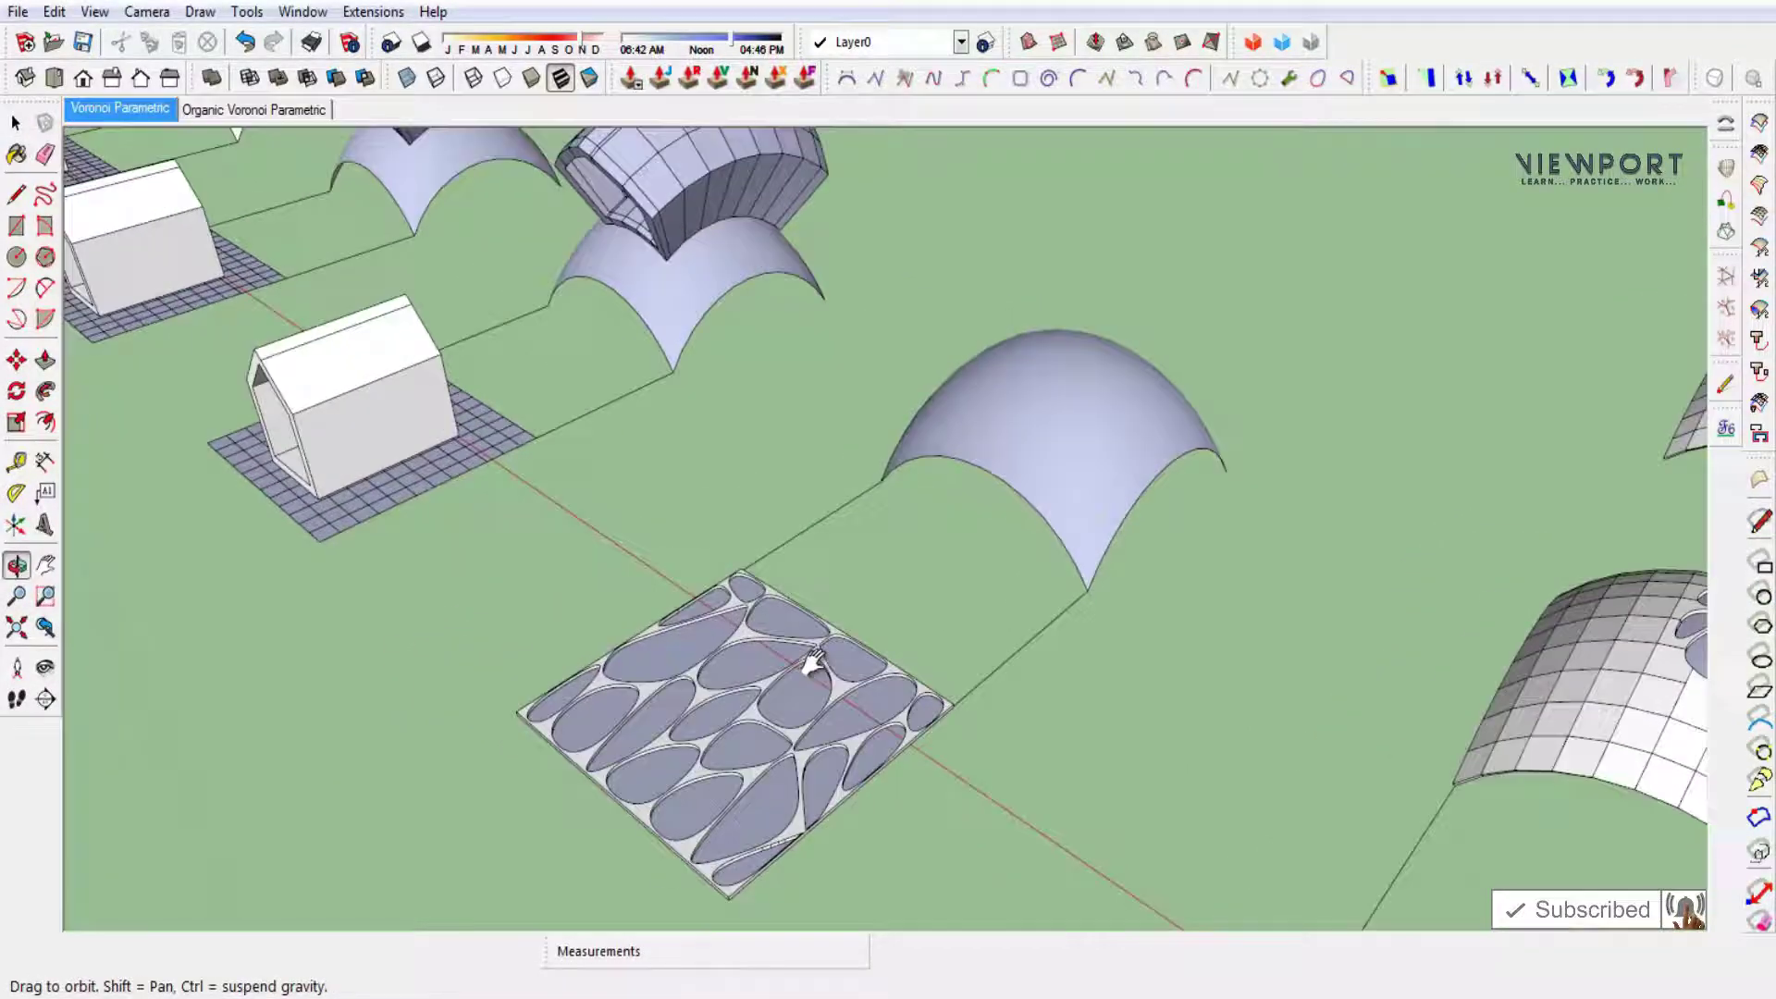
left_click(1100, 423)
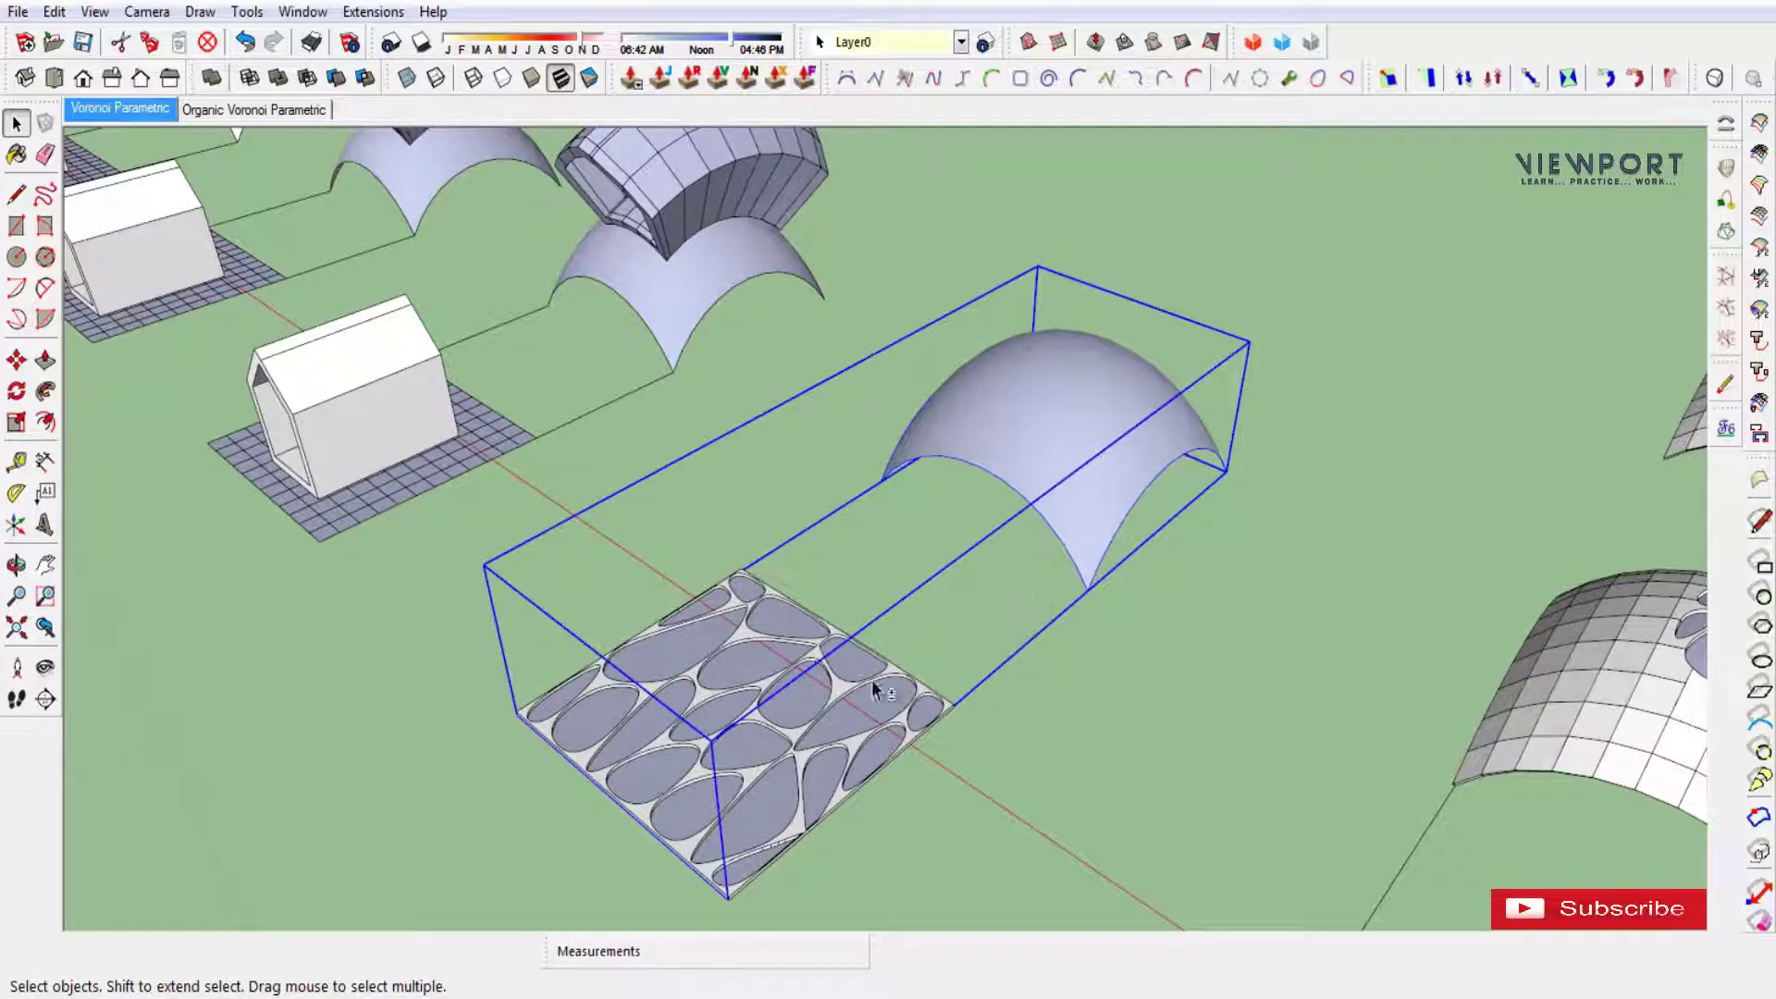
left_click(845, 697, "shift")
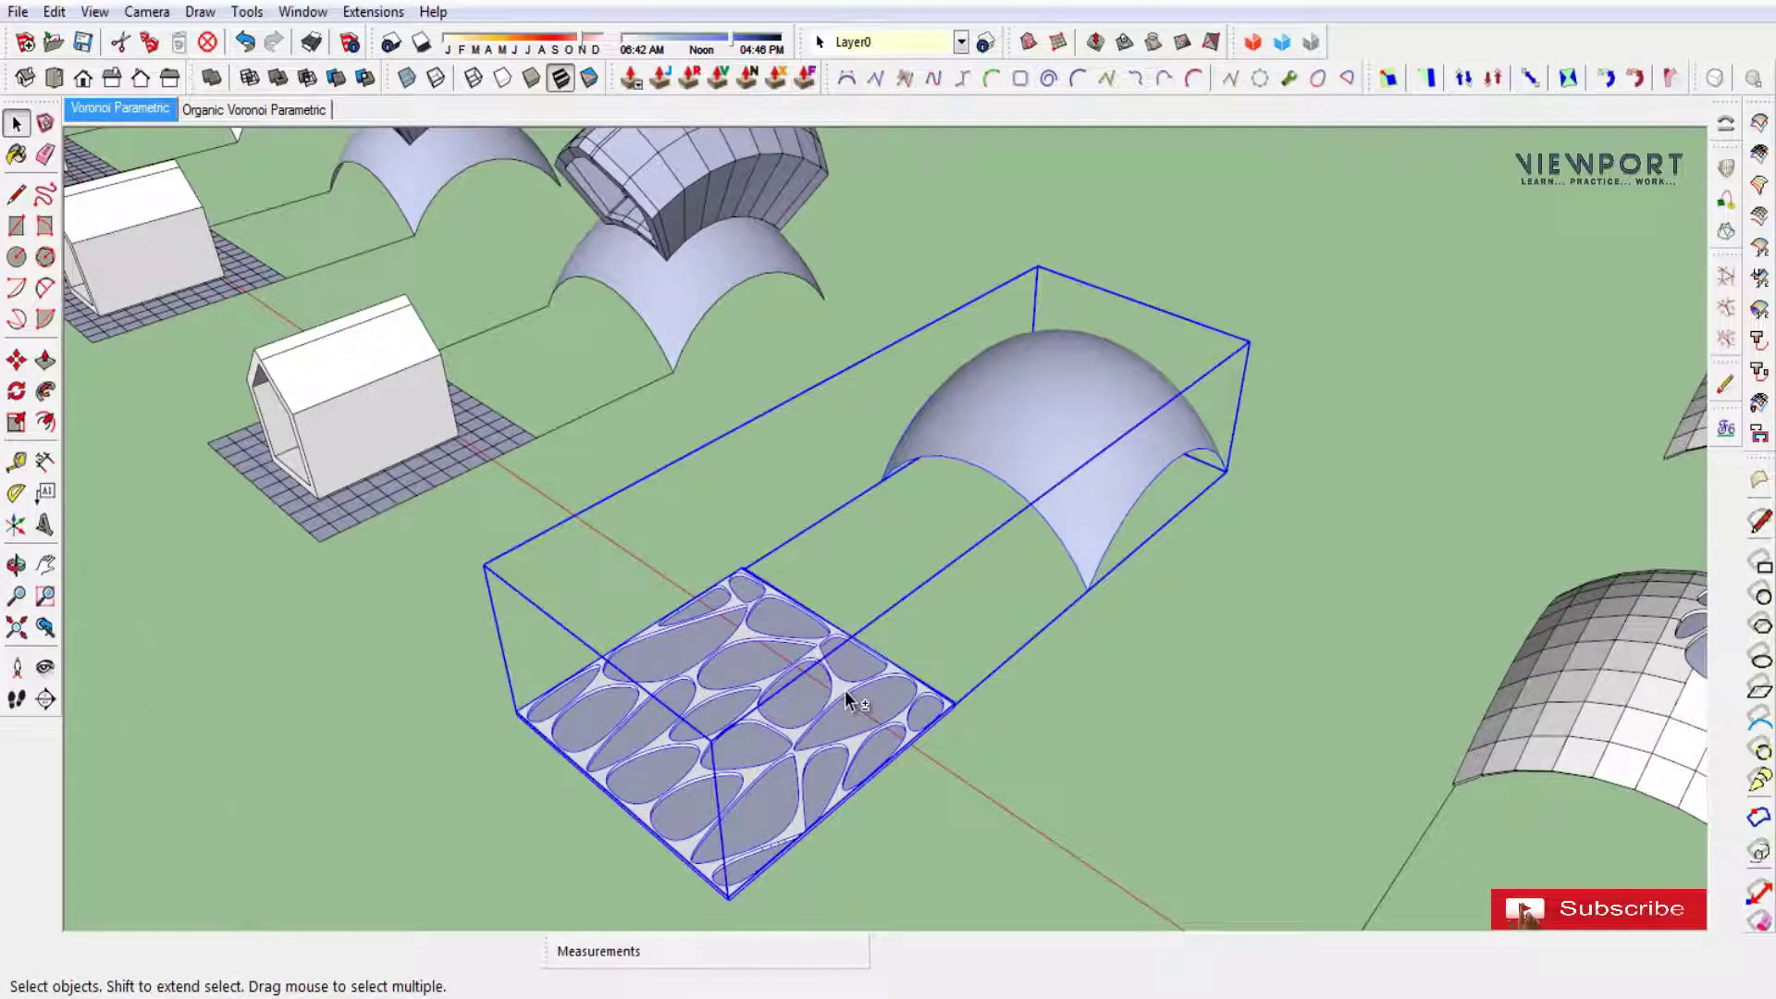
left_click(374, 12)
left_click(627, 42)
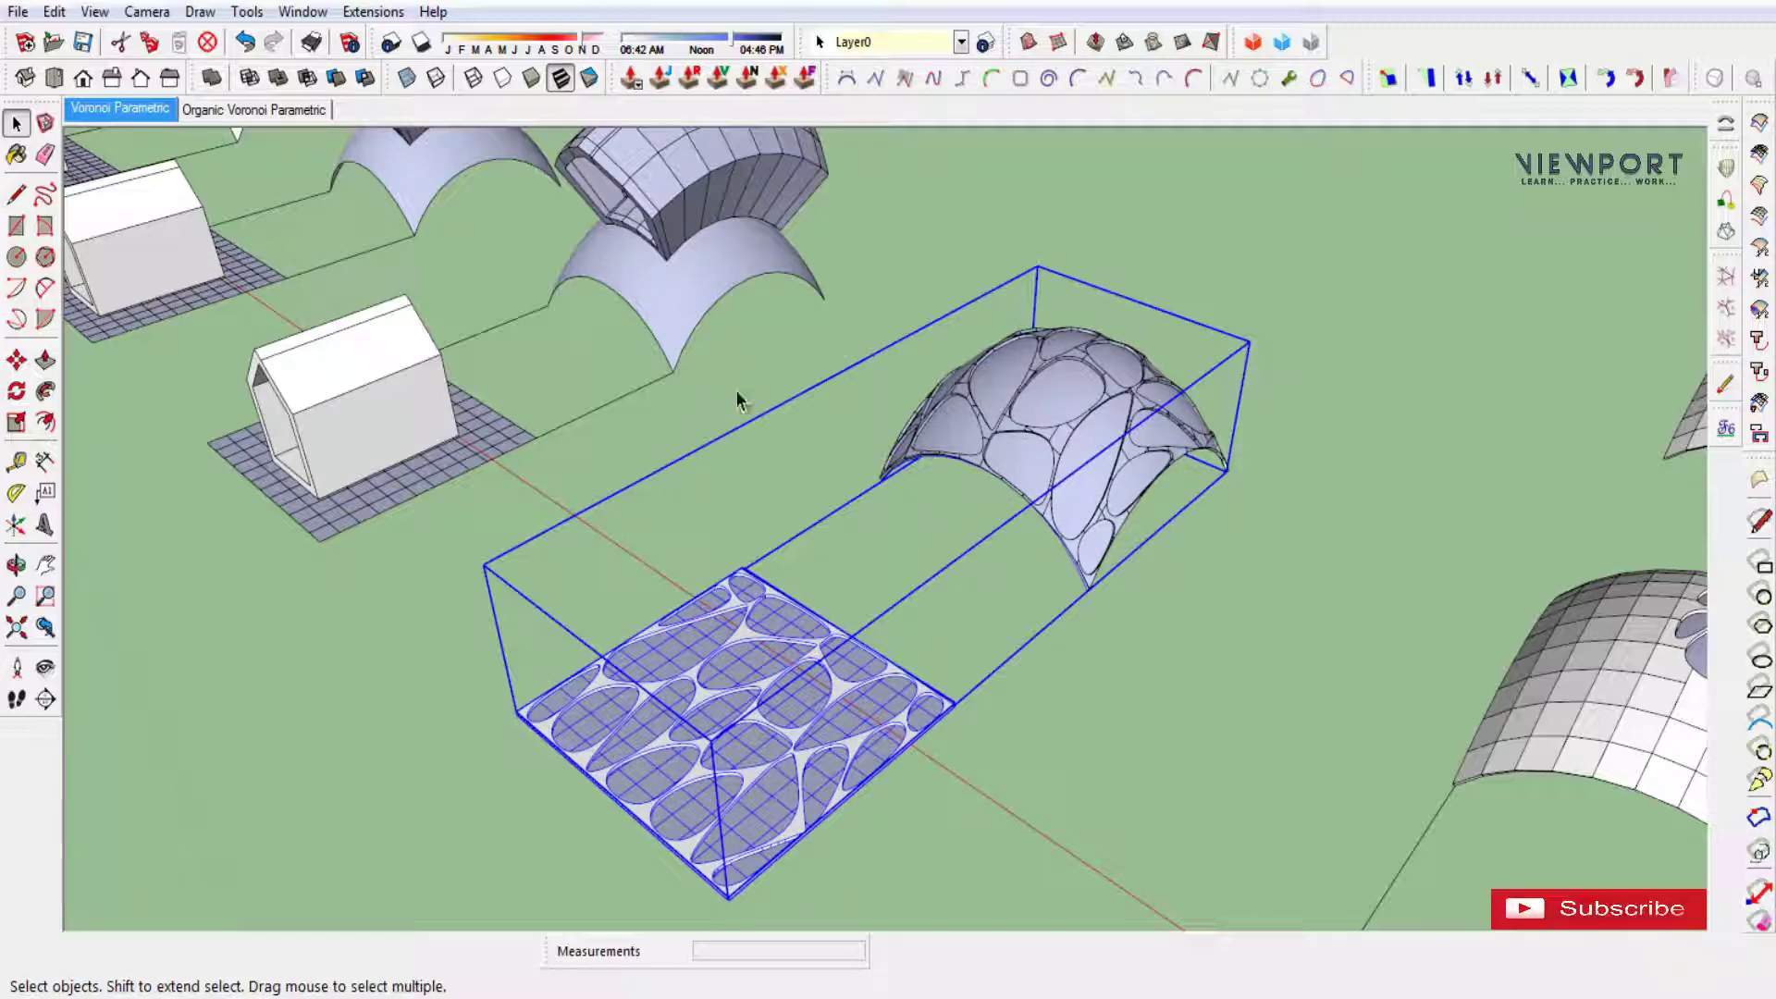
left_click(737, 396)
mouse_move(982, 689)
middle_mouse_down()
mouse_move(706, 654)
mouse_move(801, 657)
mouse_move(819, 693)
middle_mouse_up()
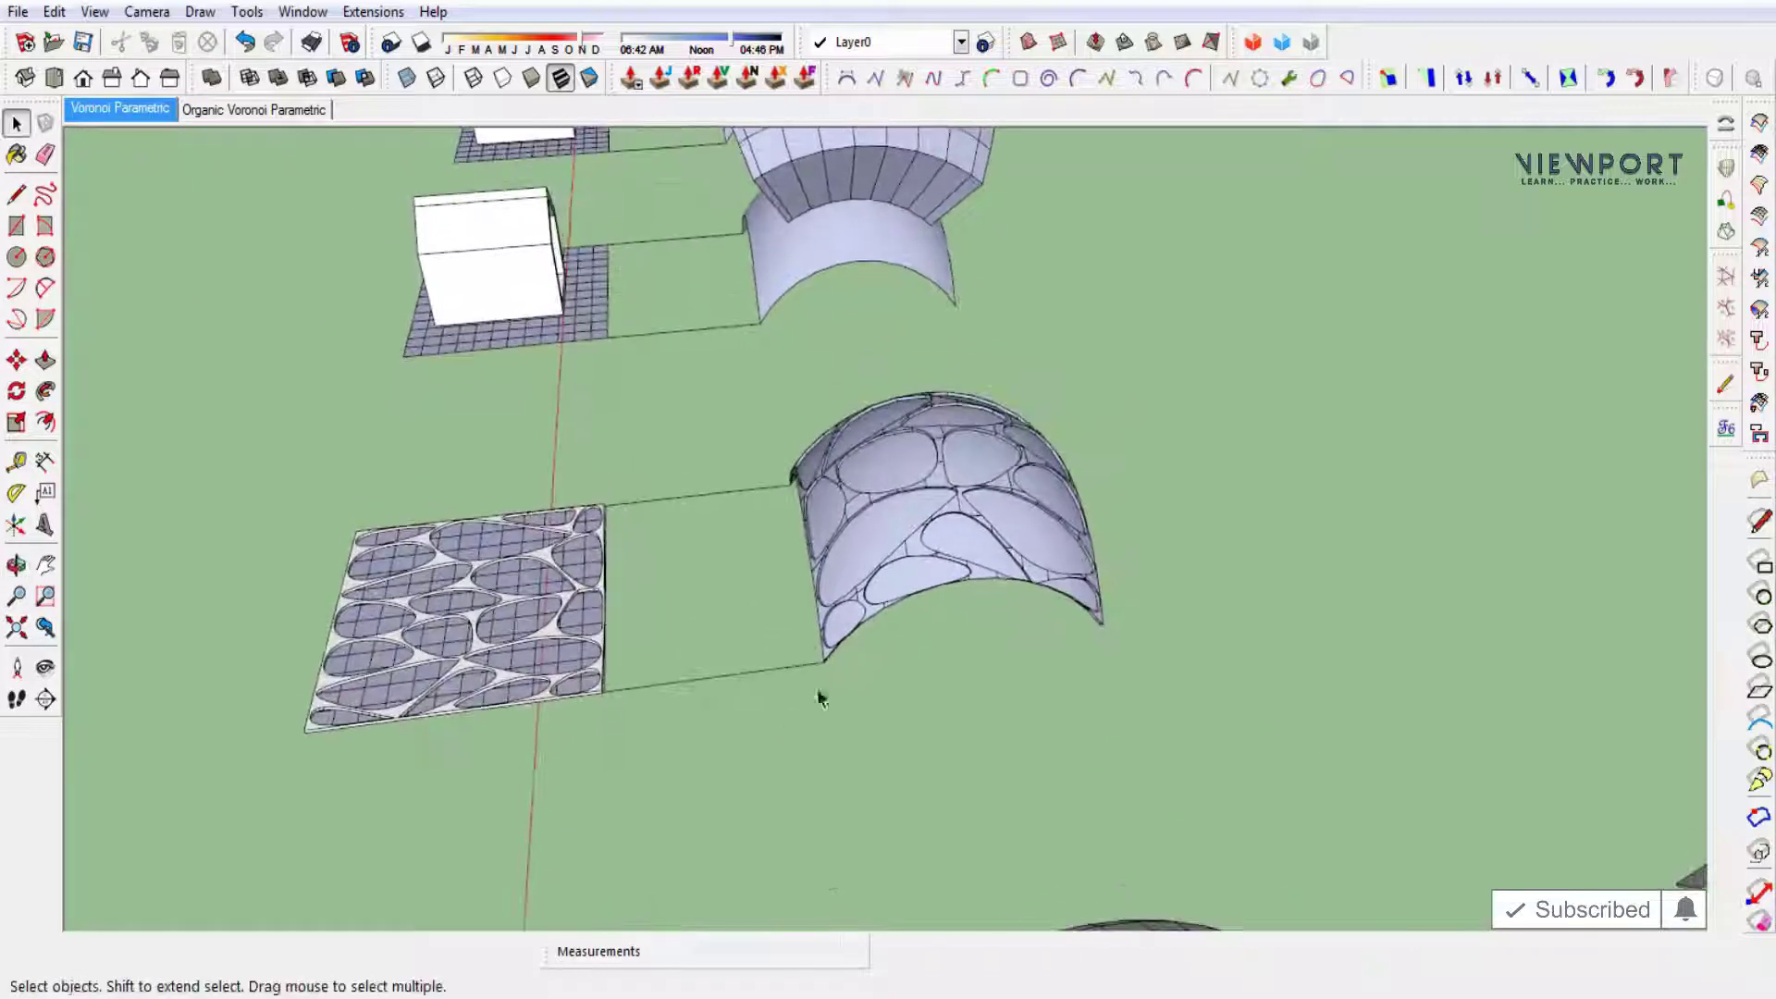
Inside the dome group, select all the Voronoi shell geometry and reverse its faces.
left_click(921, 560)
scroll(918, 551, "up", 2)
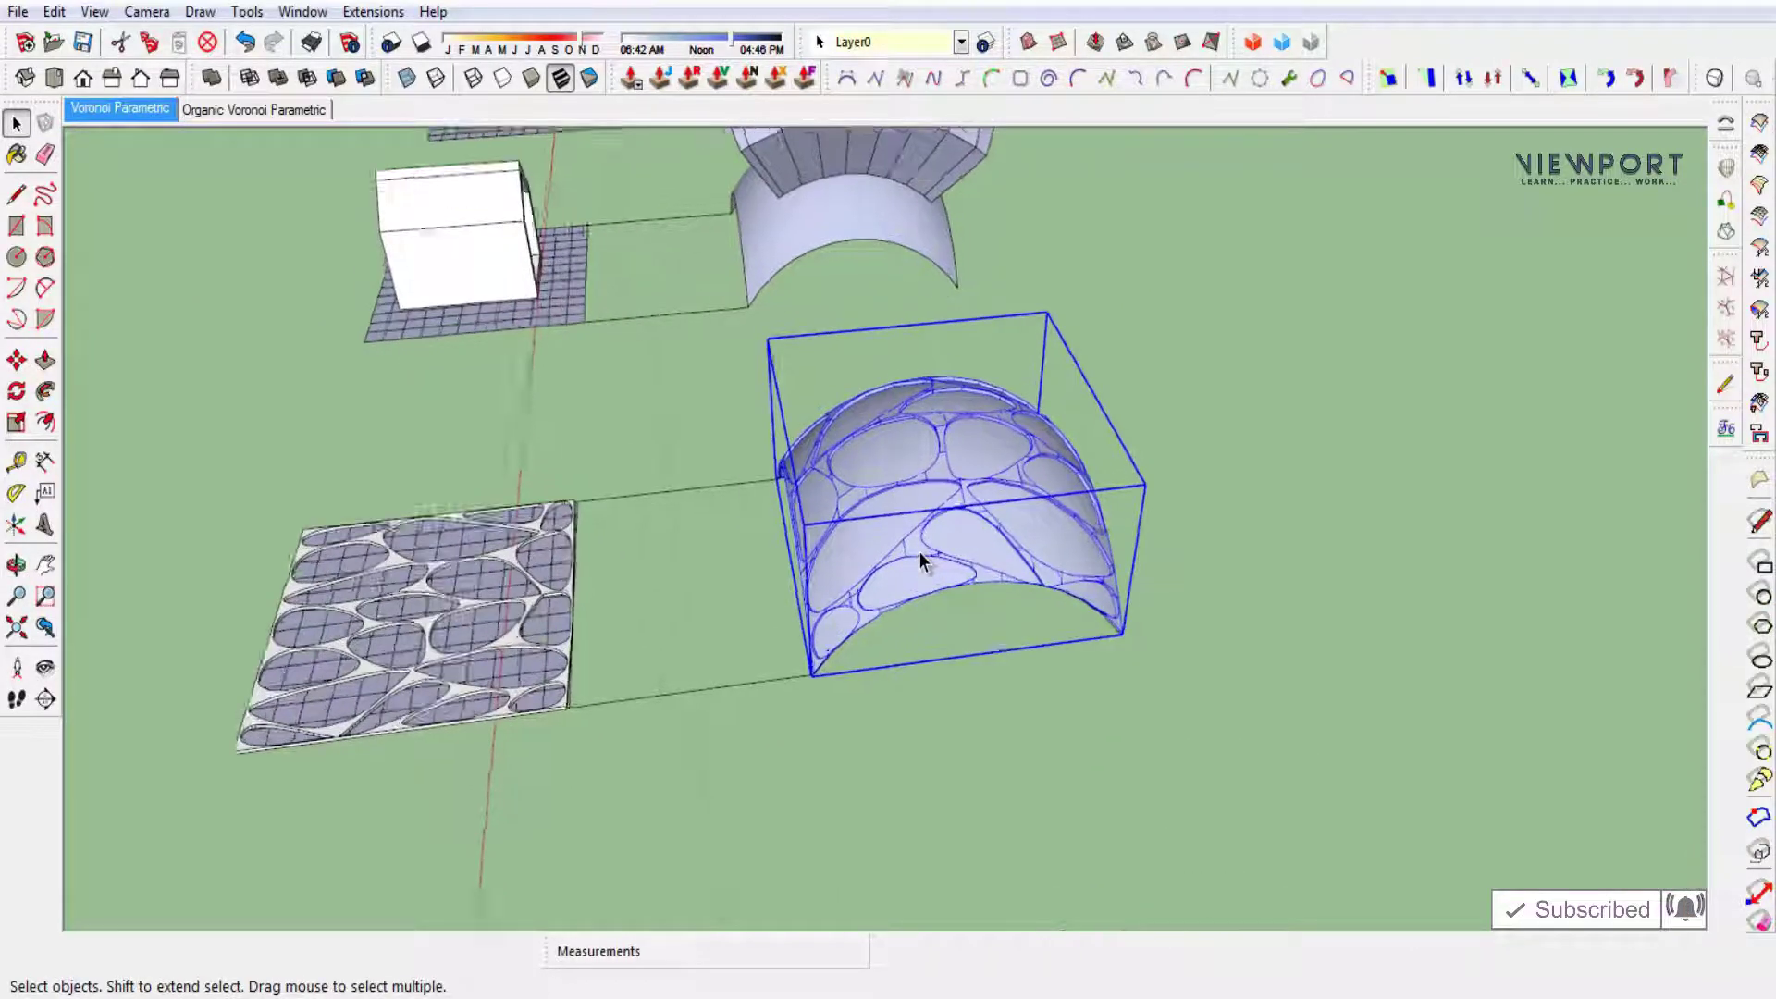
scroll(968, 748, "up", 2)
left_click(967, 747)
middle_click_drag(968, 748, 942, 713)
left_click(942, 712)
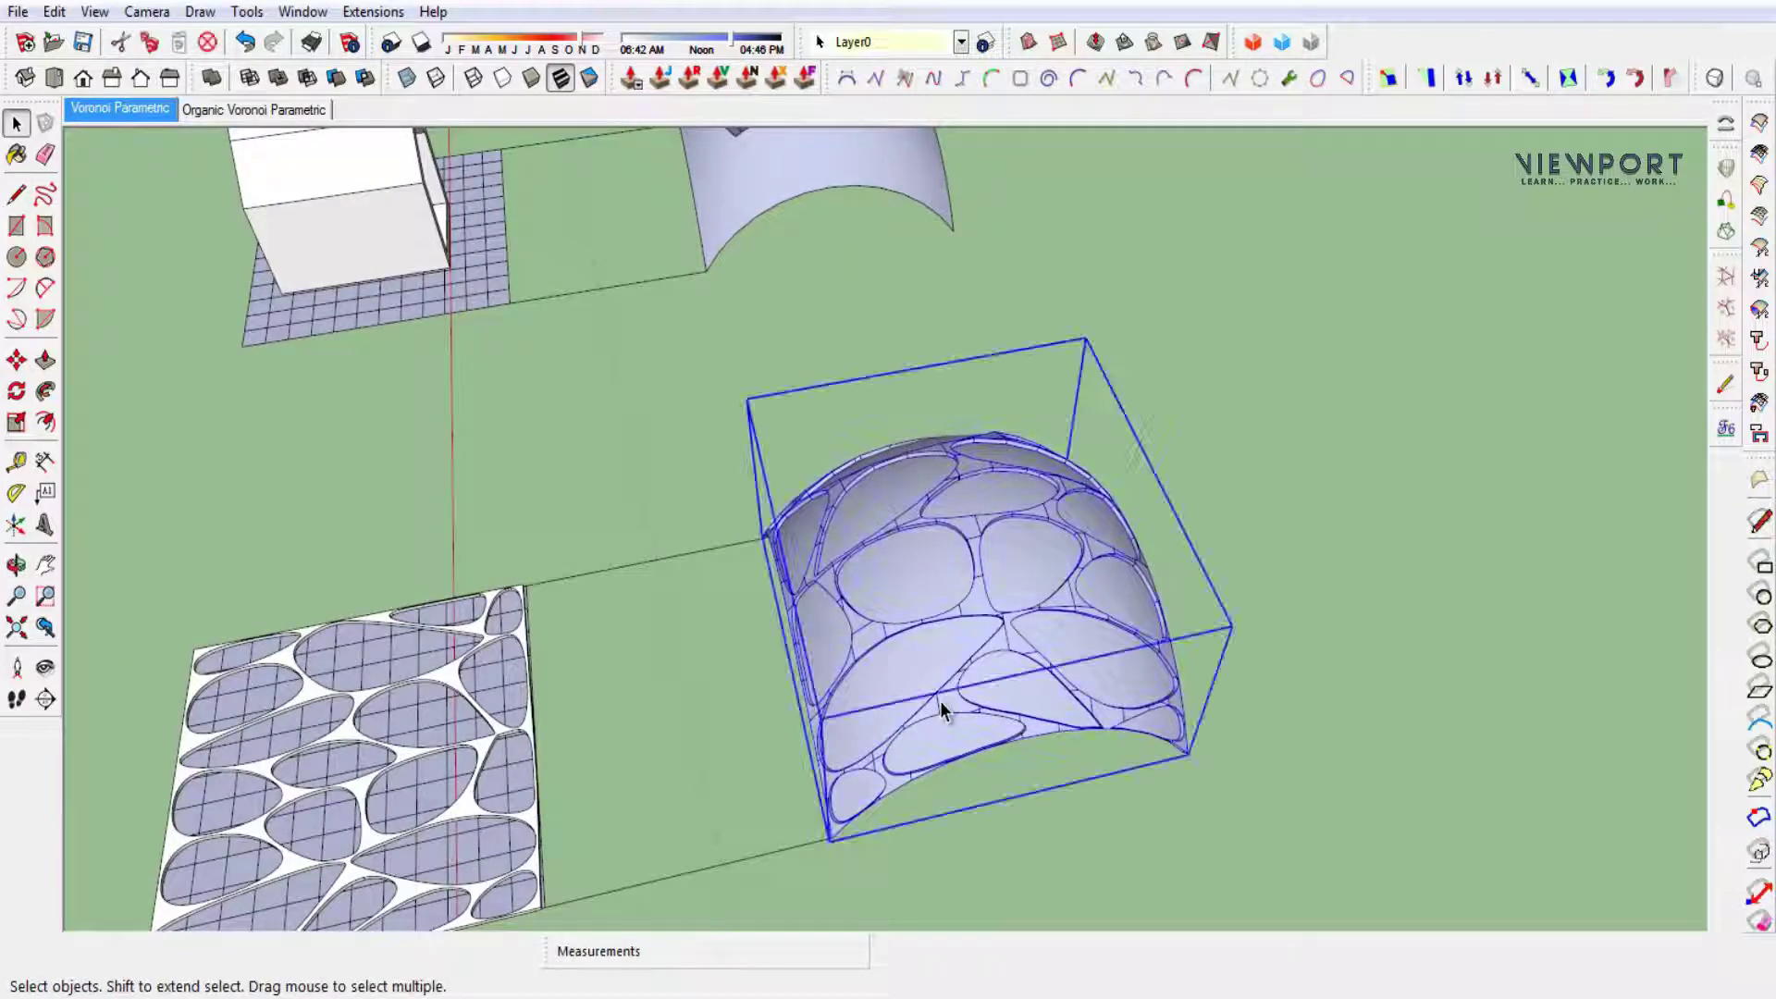
triple_click(941, 712)
right_click(941, 708)
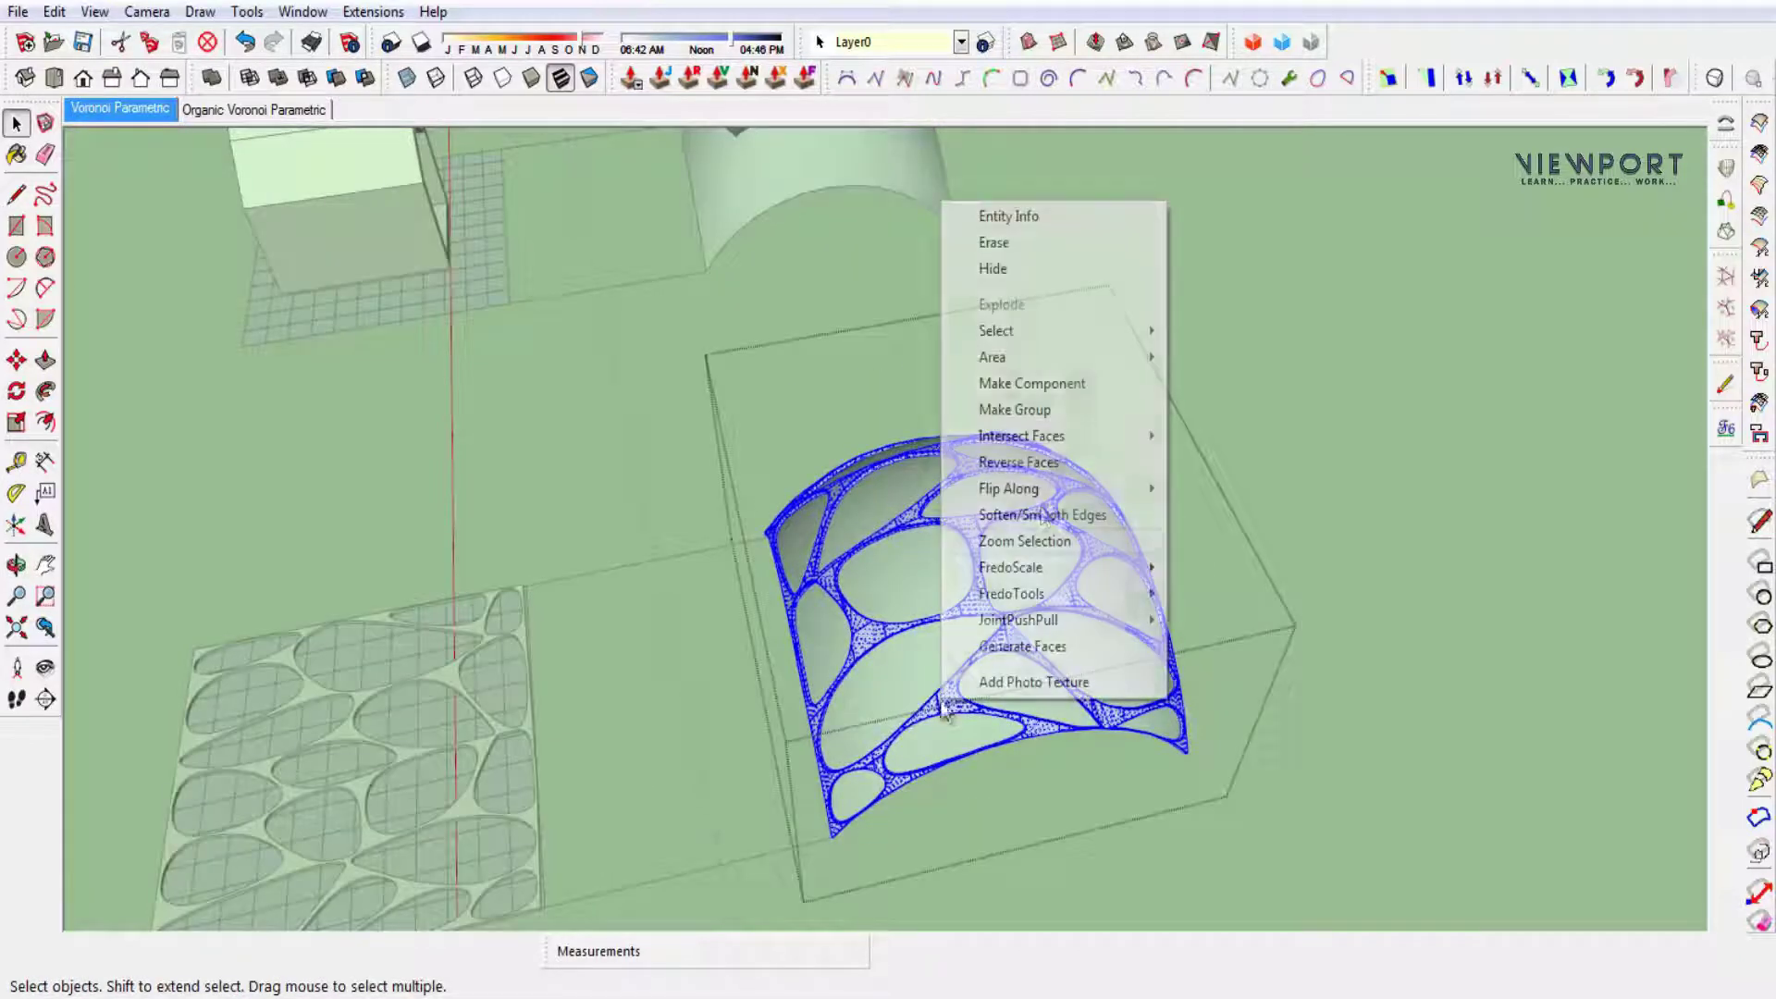
left_click(1051, 474)
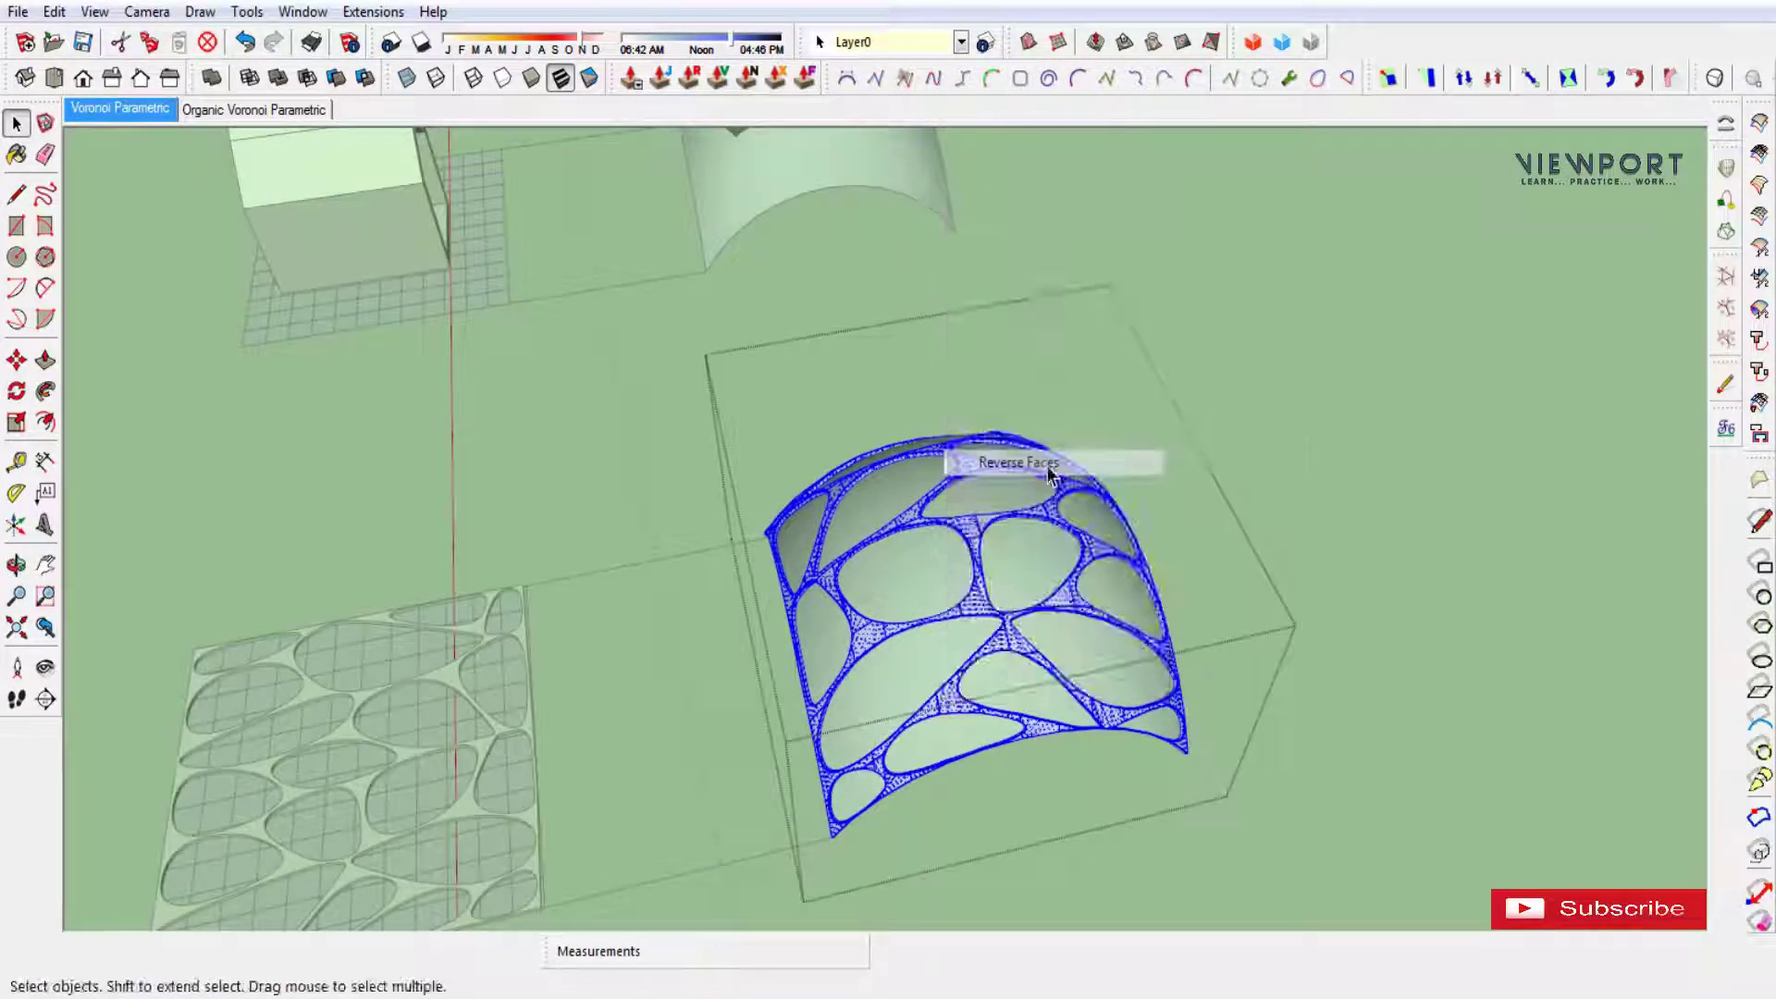
left_click(1287, 408)
mouse_move(1176, 554)
middle_mouse_down()
mouse_move(895, 606)
mouse_move(847, 531)
mouse_move(1108, 684)
mouse_move(1118, 497)
mouse_move(1043, 634)
mouse_move(1040, 694)
mouse_move(945, 668)
mouse_move(903, 618)
mouse_move(1130, 682)
mouse_move(1189, 634)
middle_mouse_up()
scroll(895, 606, "down", 3)
scroll(1117, 497, "down", 3)
scroll(945, 668, "up", 2)
Start a Ctrl-copy move from a corner of the box model's Voronoi panel.
scroll(1190, 635, "down", 2)
mouse_move(448, 548)
middle_mouse_down()
mouse_move(888, 642)
mouse_move(934, 607)
middle_mouse_up()
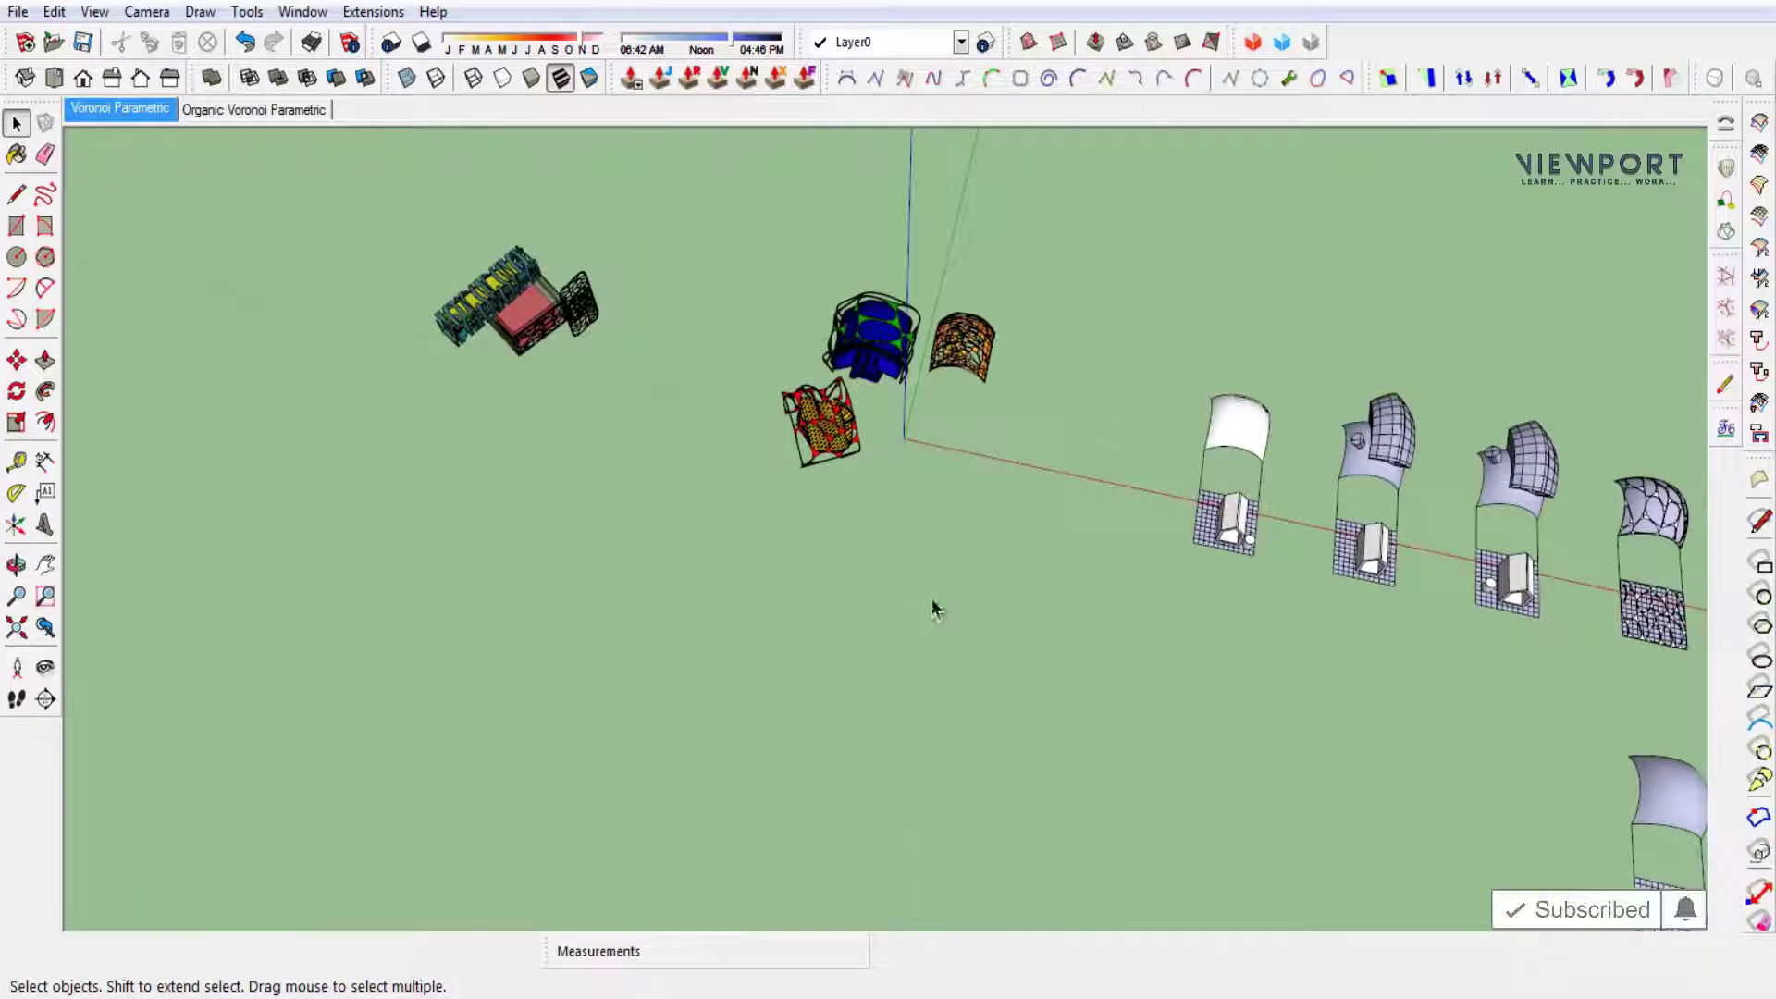
scroll(579, 388, "up", 1)
scroll(579, 389, "up", 4)
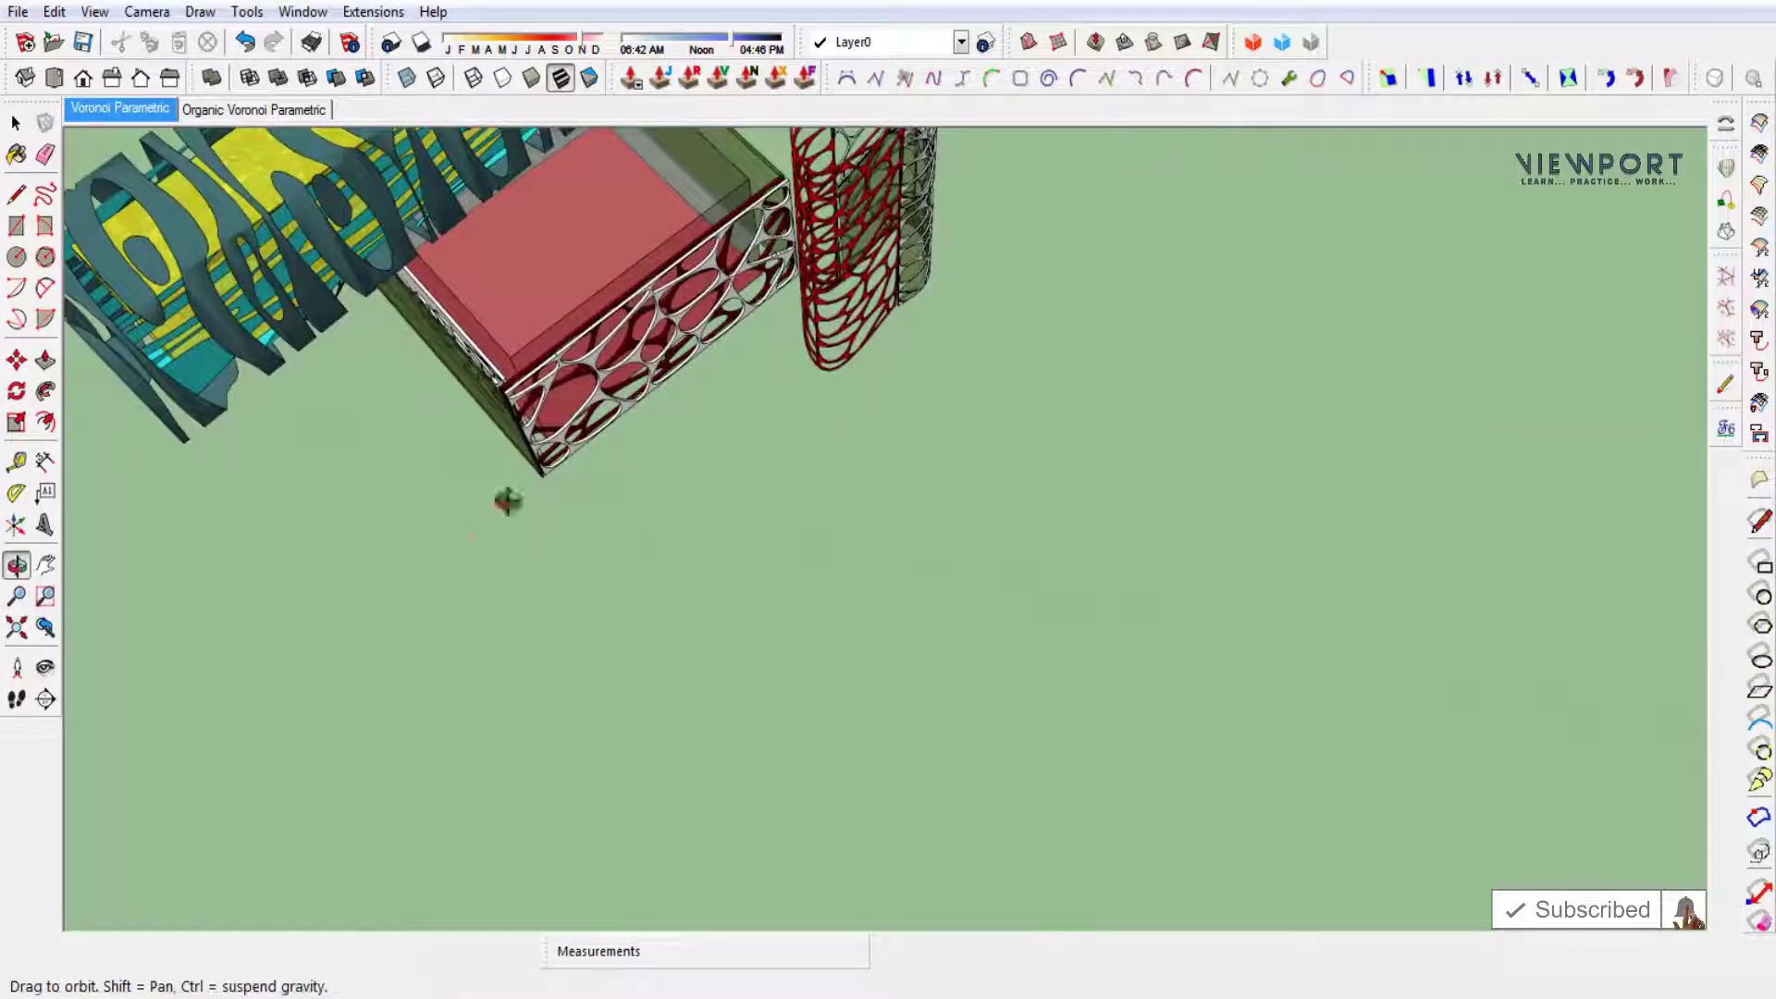
middle_click_drag(507, 499, 625, 262)
scroll(424, 381, "up", 1)
scroll(423, 381, "up", 3)
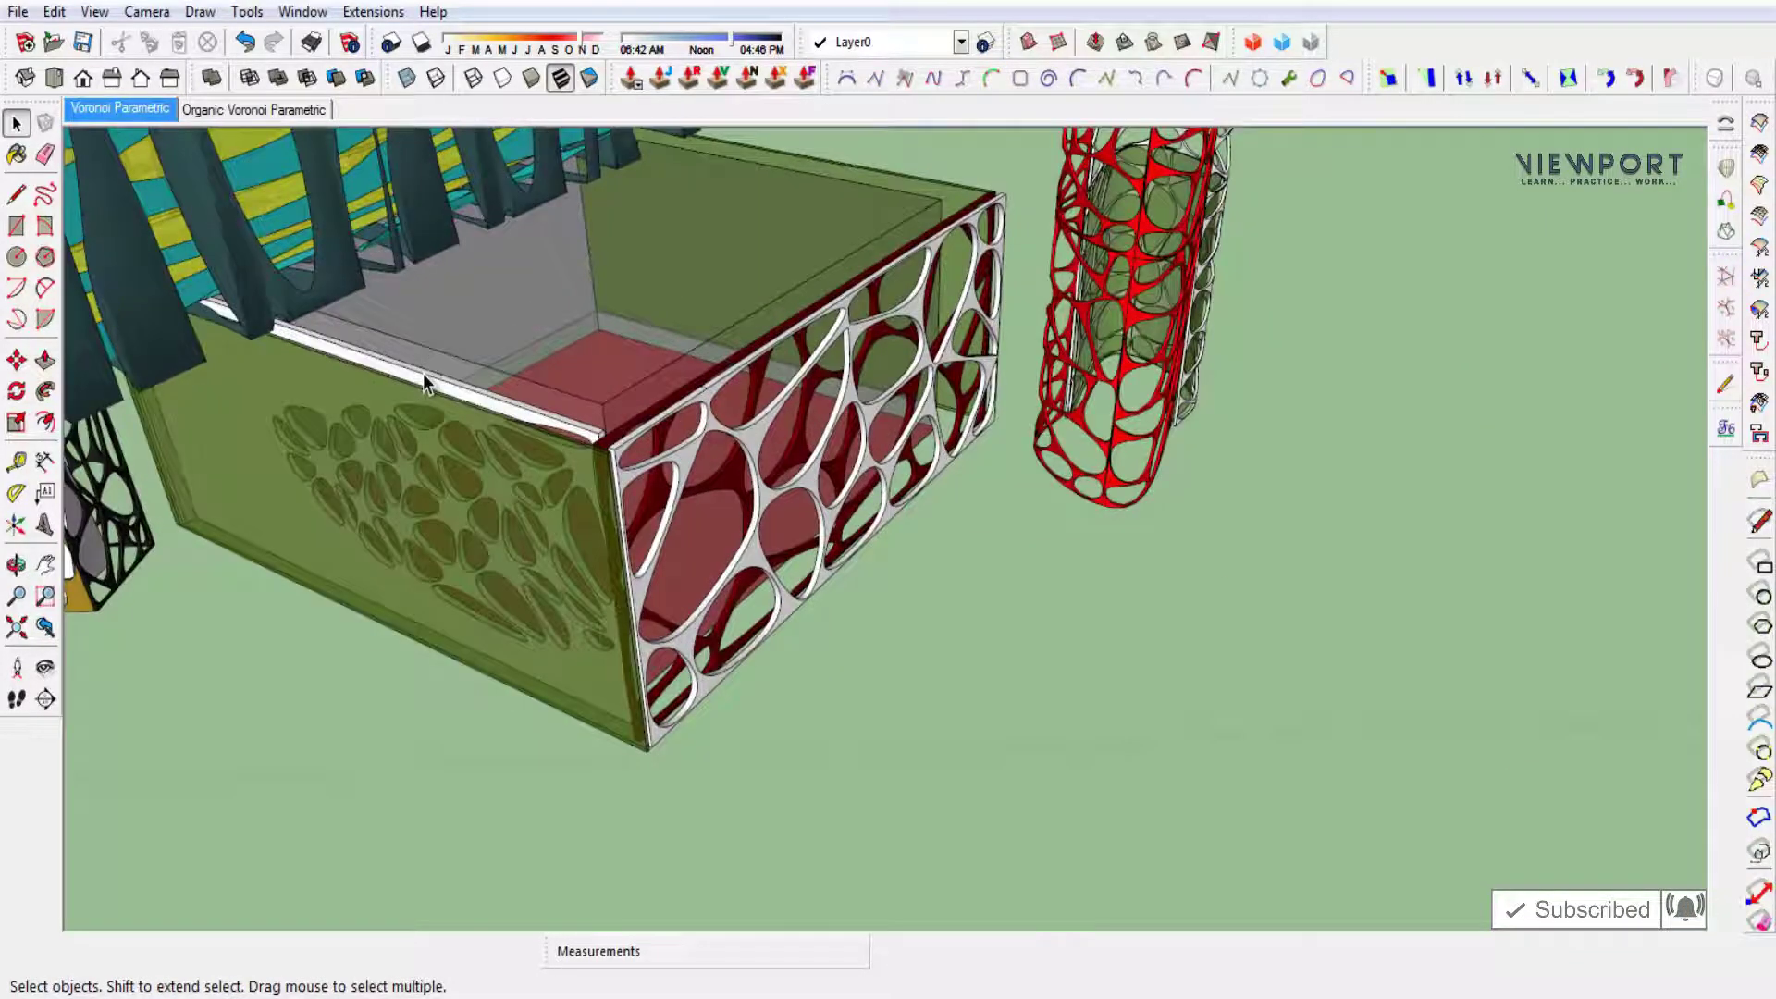
key("m")
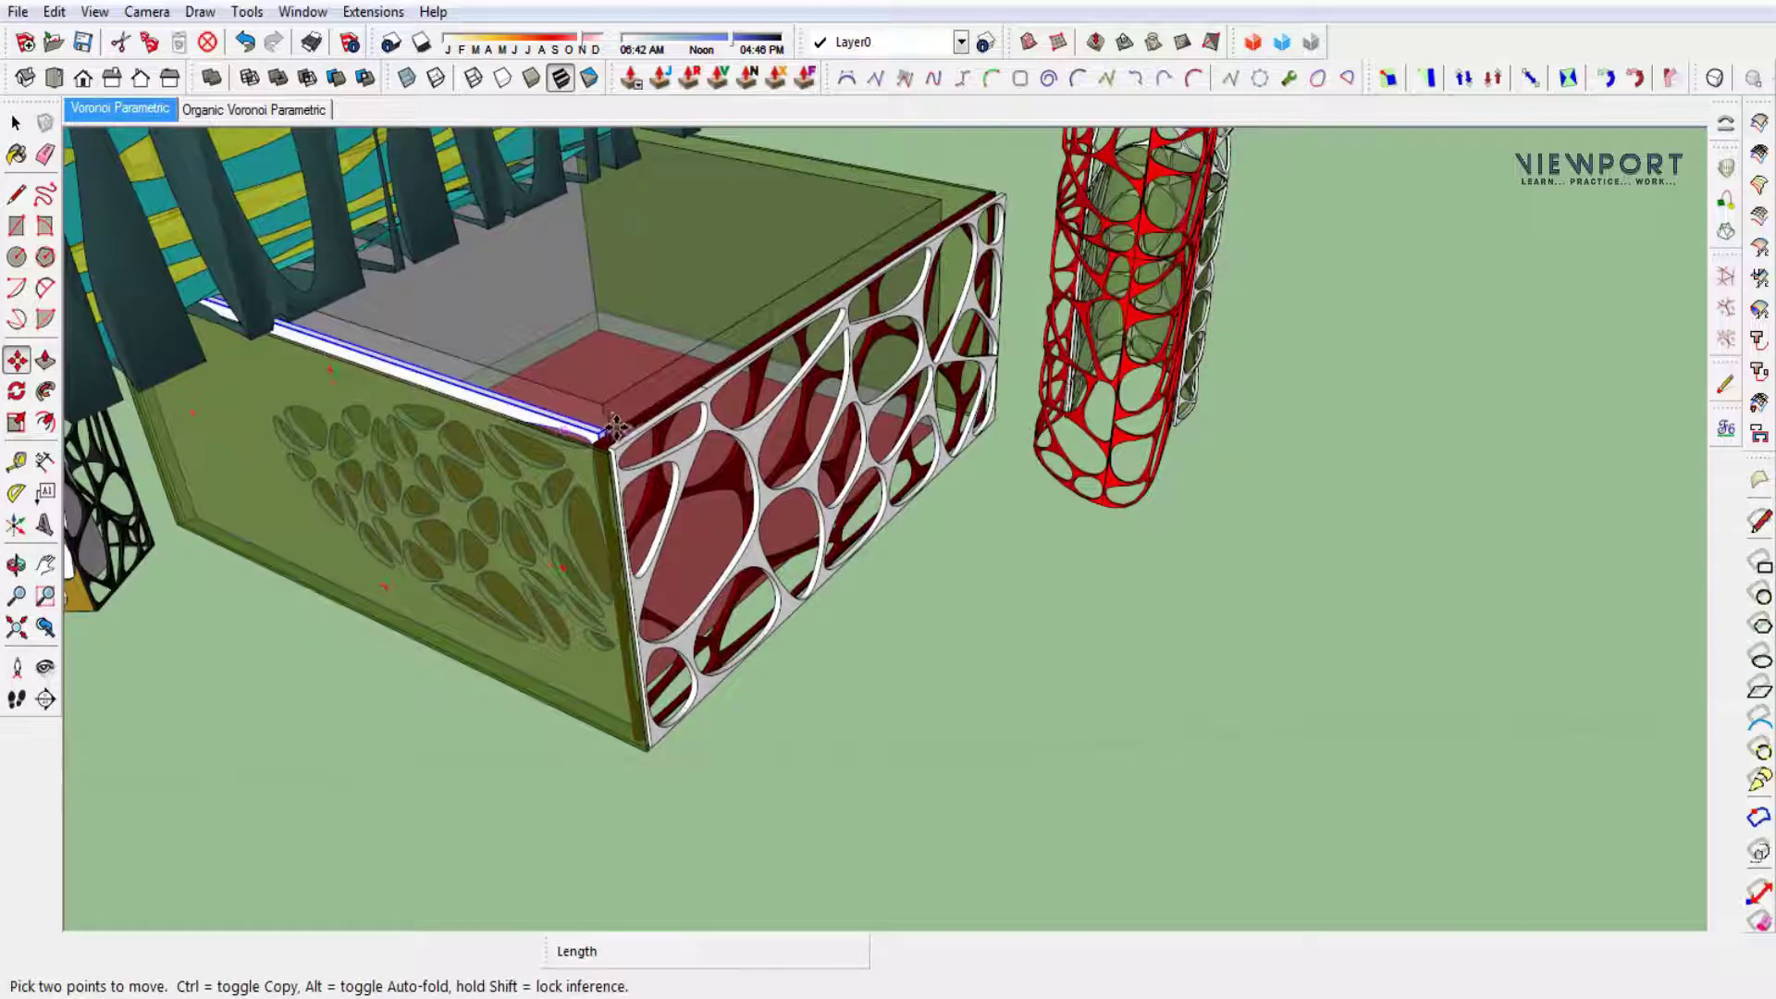
scroll(644, 758, "down", 1)
key("ctrl")
left_click(642, 753)
Place the panel copy upright on the plain vault's grid base.
scroll(655, 576, "down", 3)
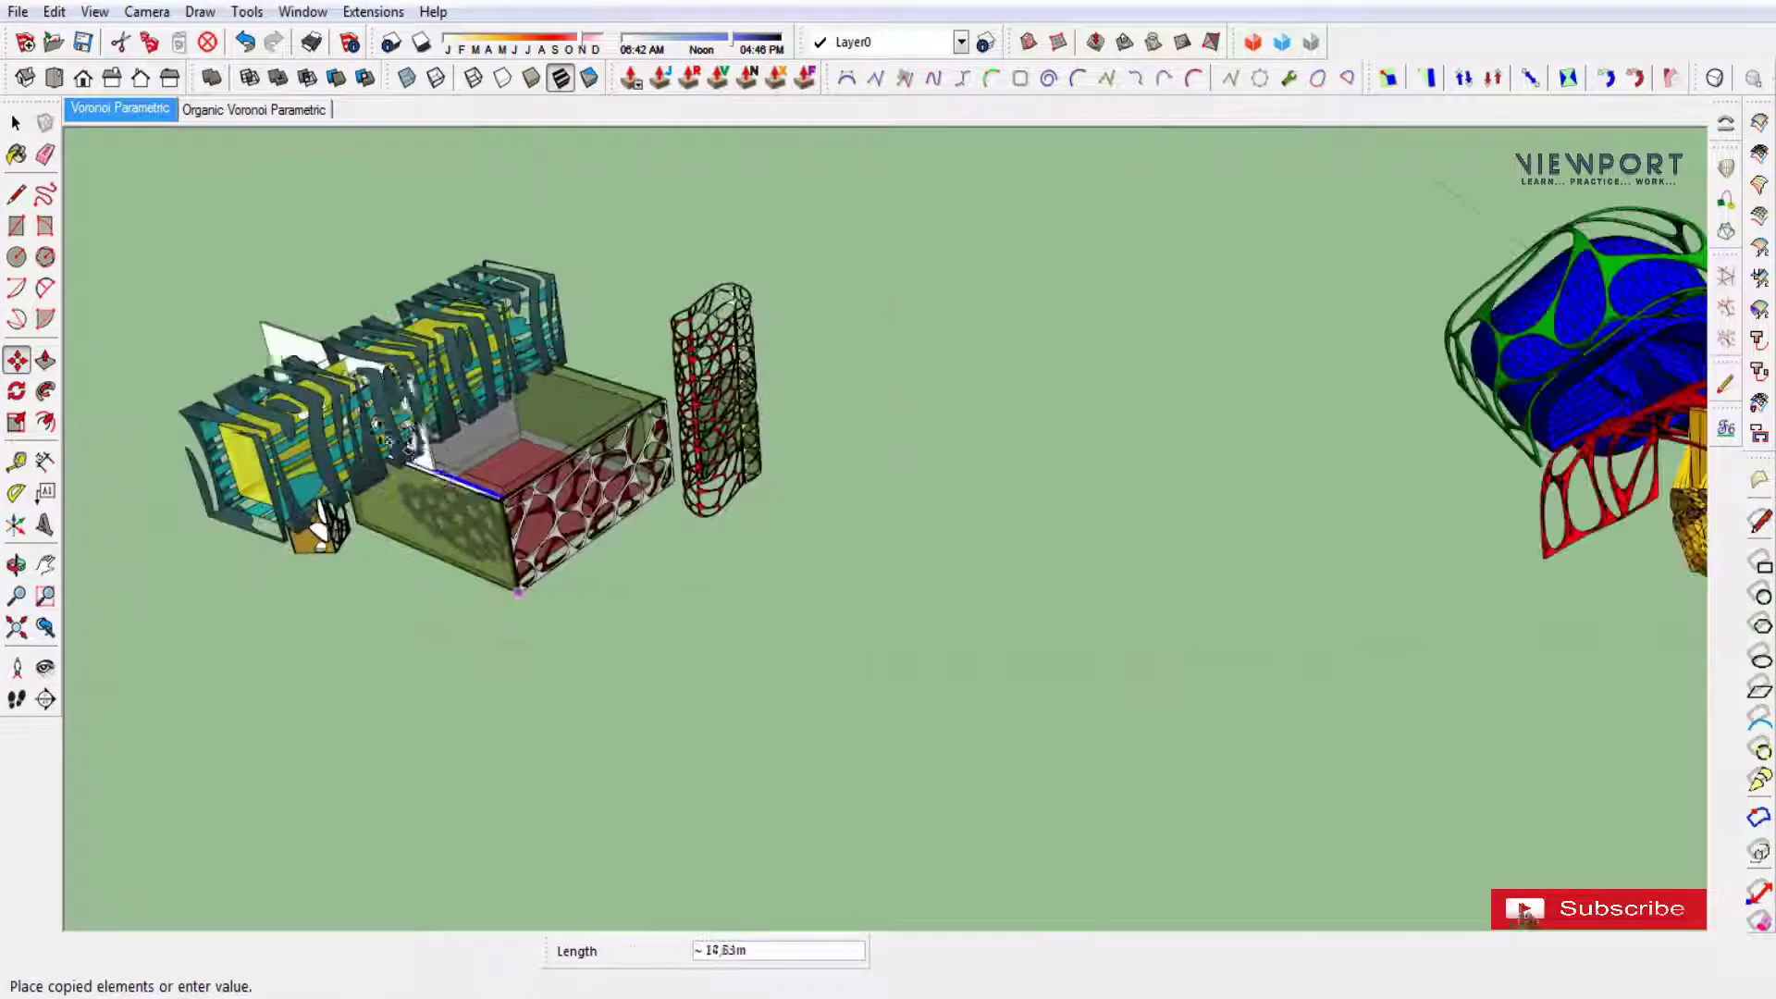
scroll(1025, 509, "down", 2)
scroll(1025, 509, "down", 2)
scroll(1025, 509, "down", 1)
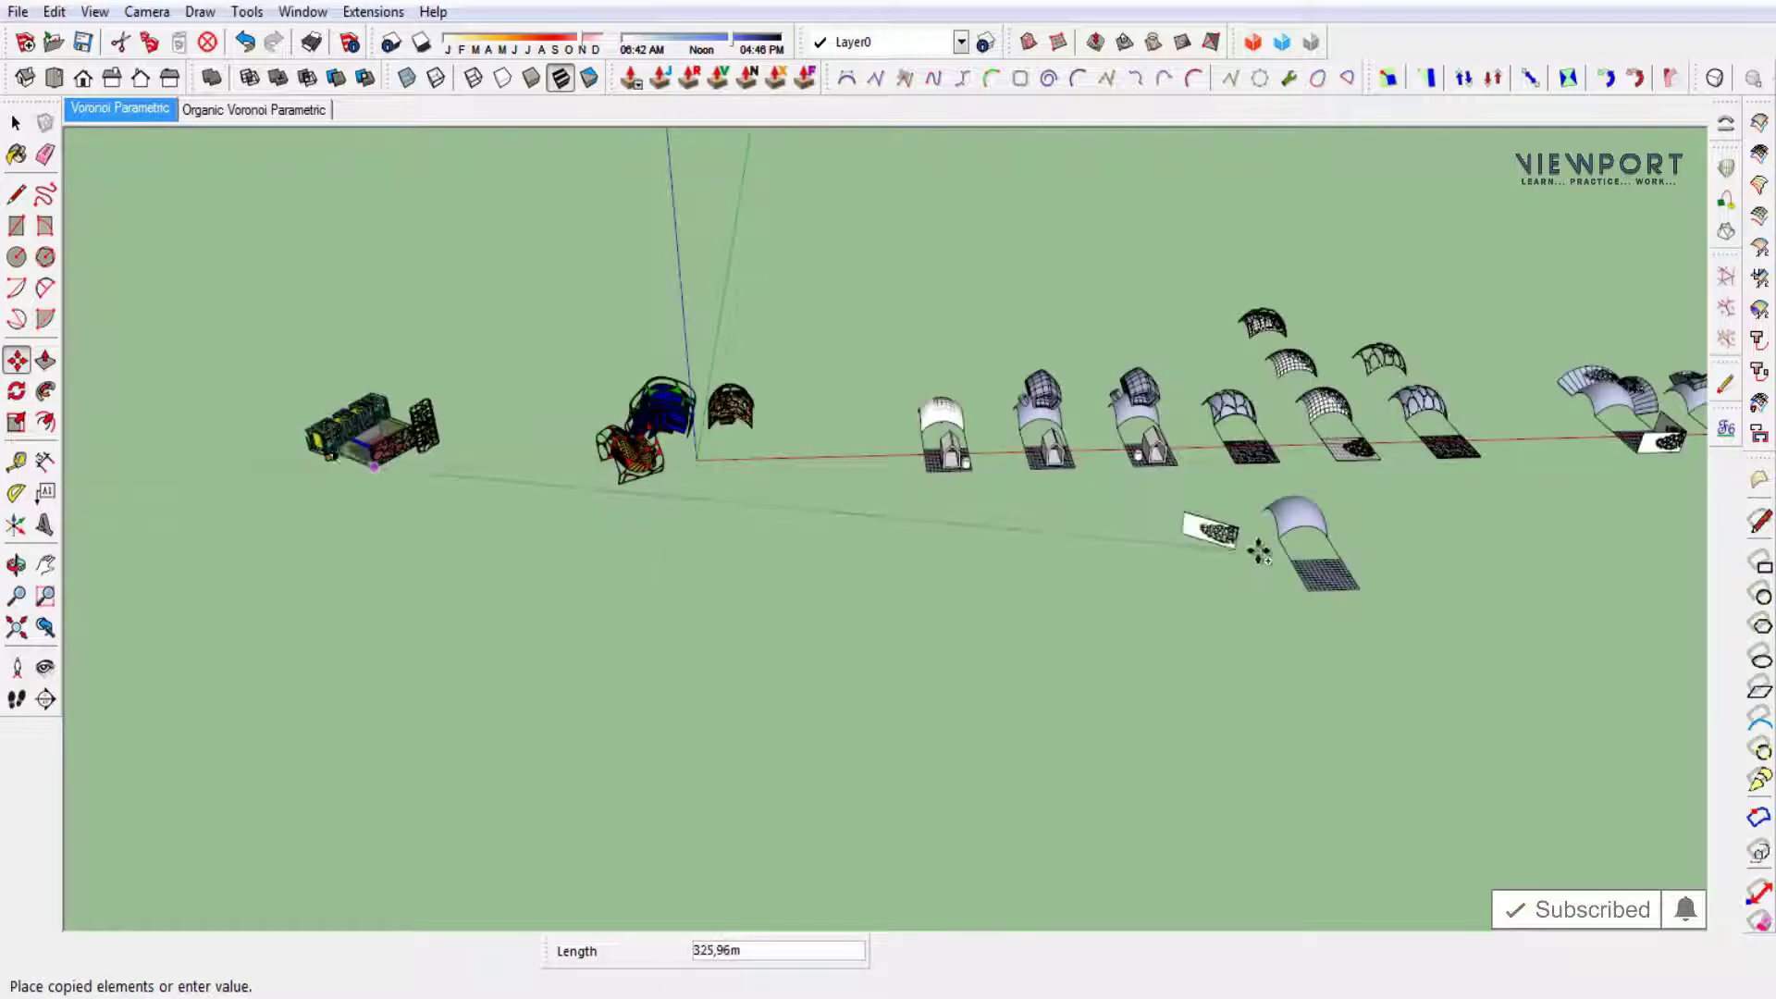
scroll(1260, 552, "up", 2)
mouse_move(1280, 543)
middle_mouse_down()
mouse_move(1011, 576)
mouse_move(925, 481)
middle_mouse_up()
scroll(868, 345, "up", 2)
scroll(929, 434, "up", 2)
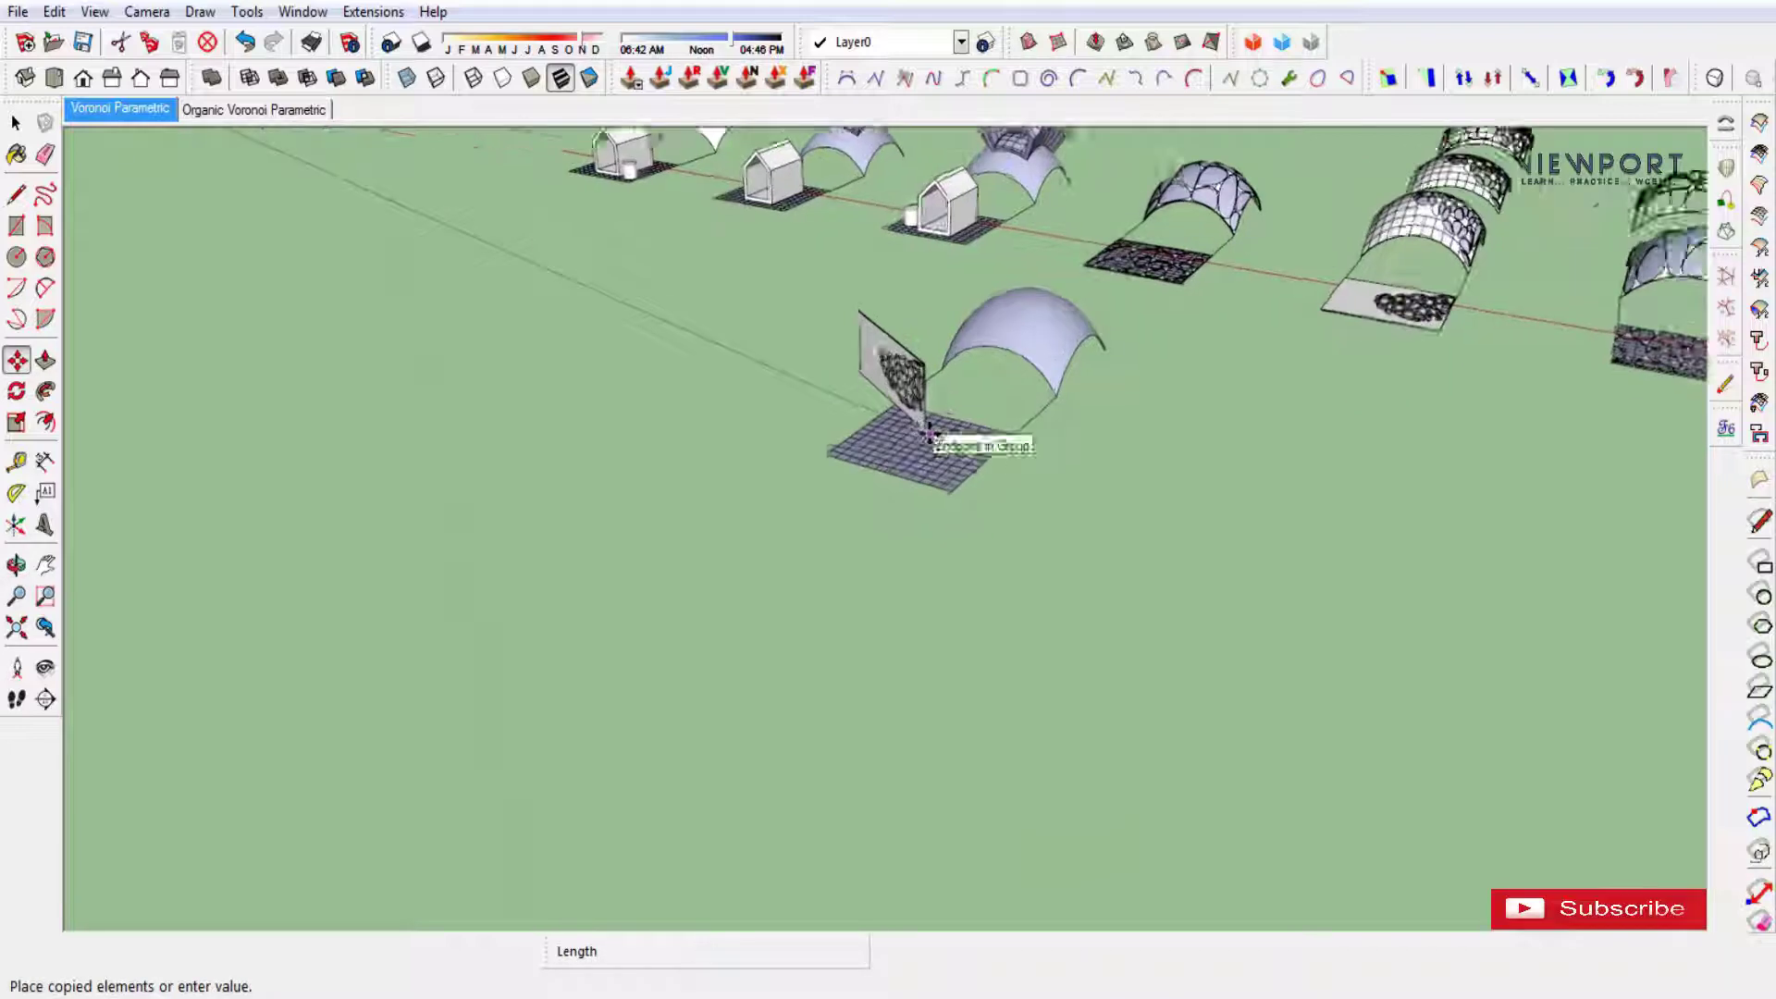
scroll(929, 435, "up", 1)
scroll(951, 456, "up", 2)
scroll(920, 563, "up", 1)
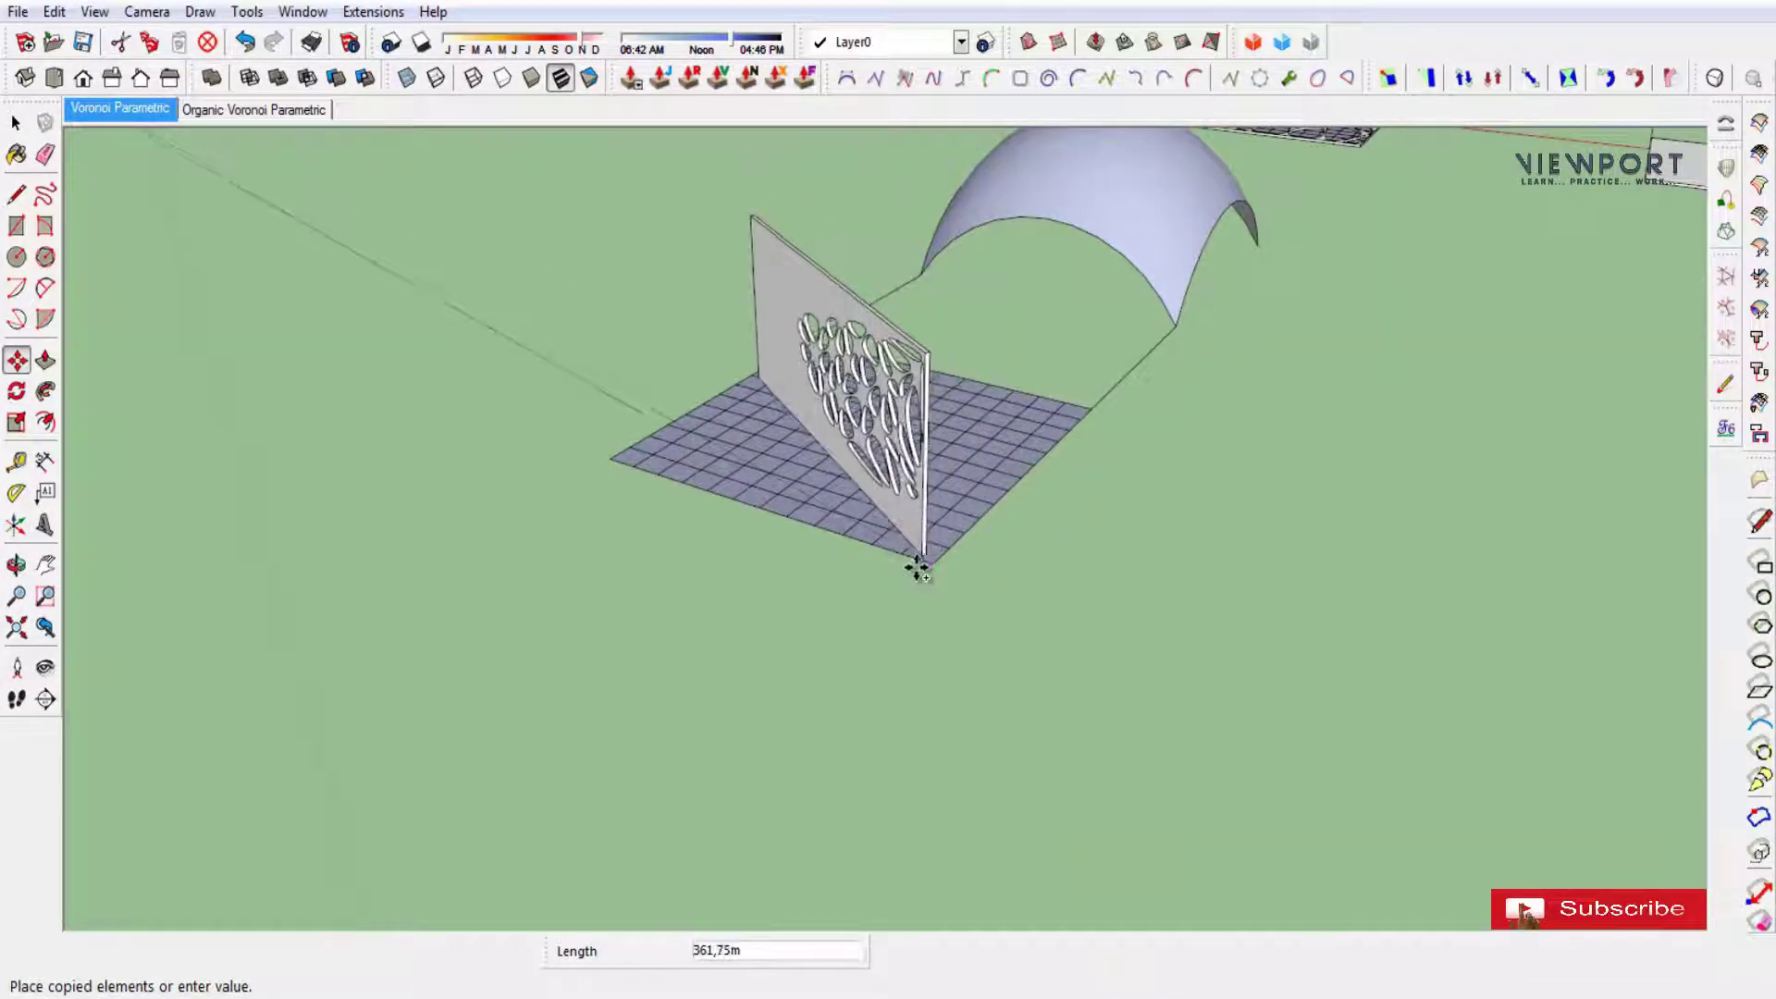
left_click(917, 568)
key("space")
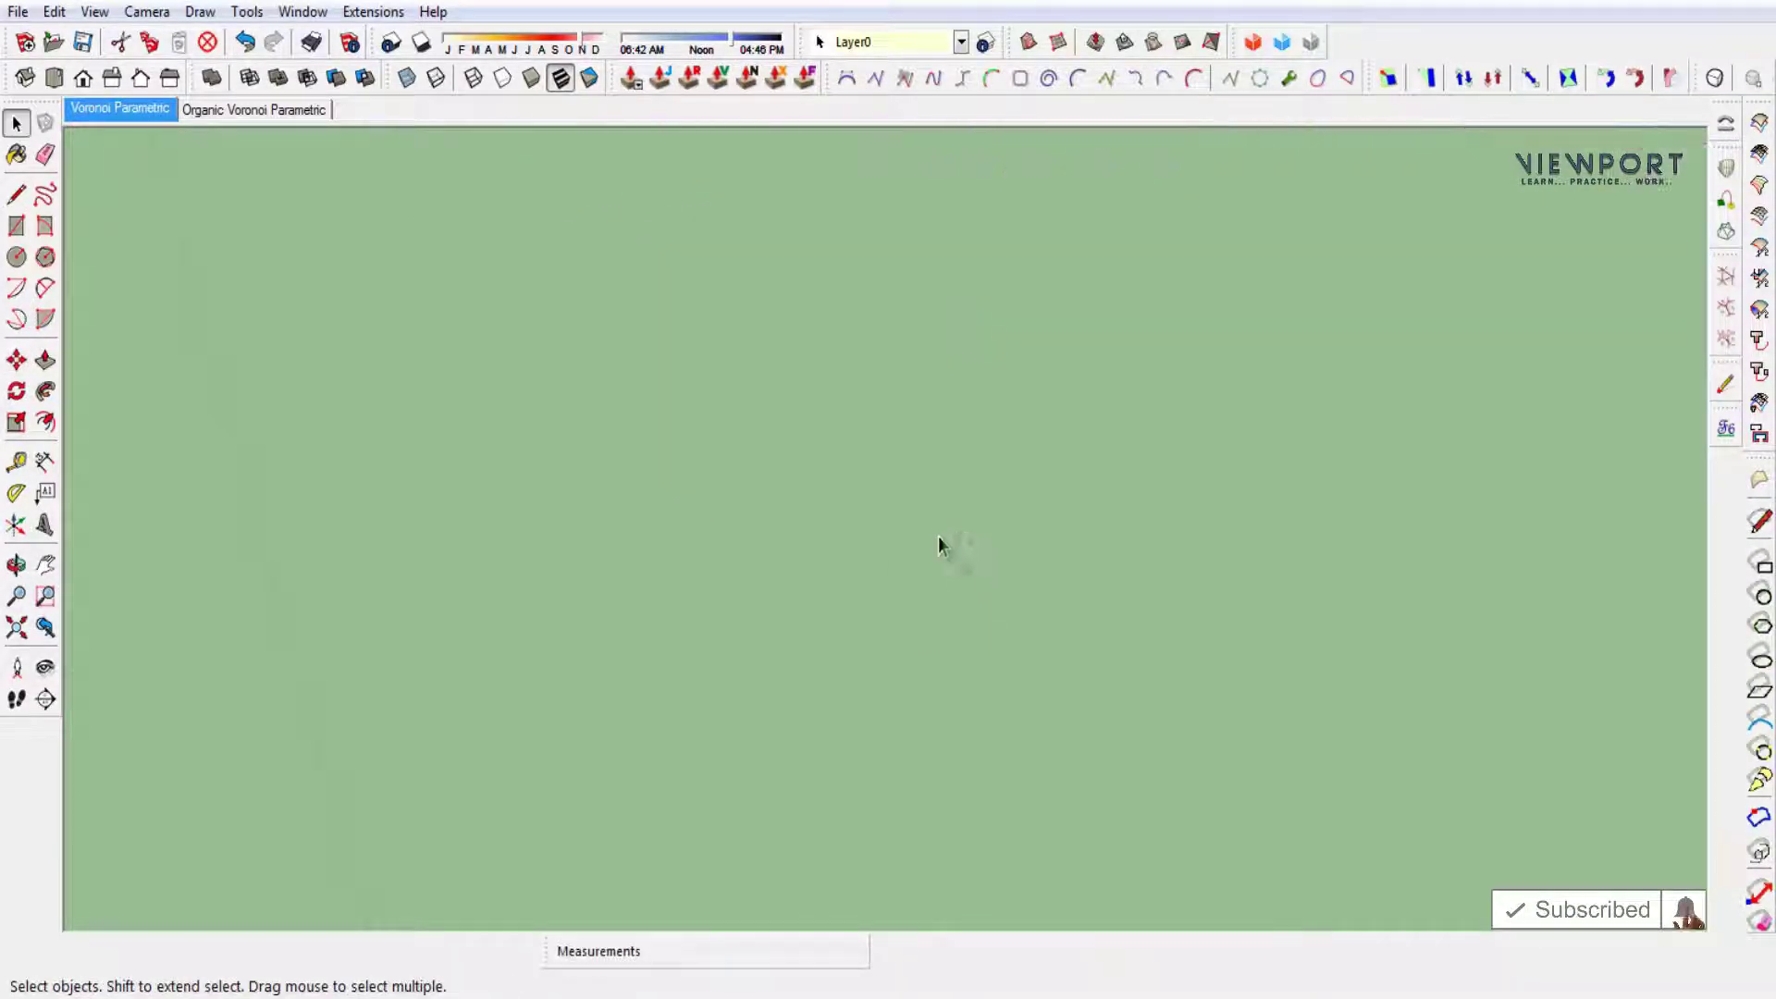
Move the upright panel copy so its bottom edge snaps to the grid base corner.
scroll(938, 545, "down", 3)
scroll(901, 602, "up", 1)
scroll(883, 555, "up", 2)
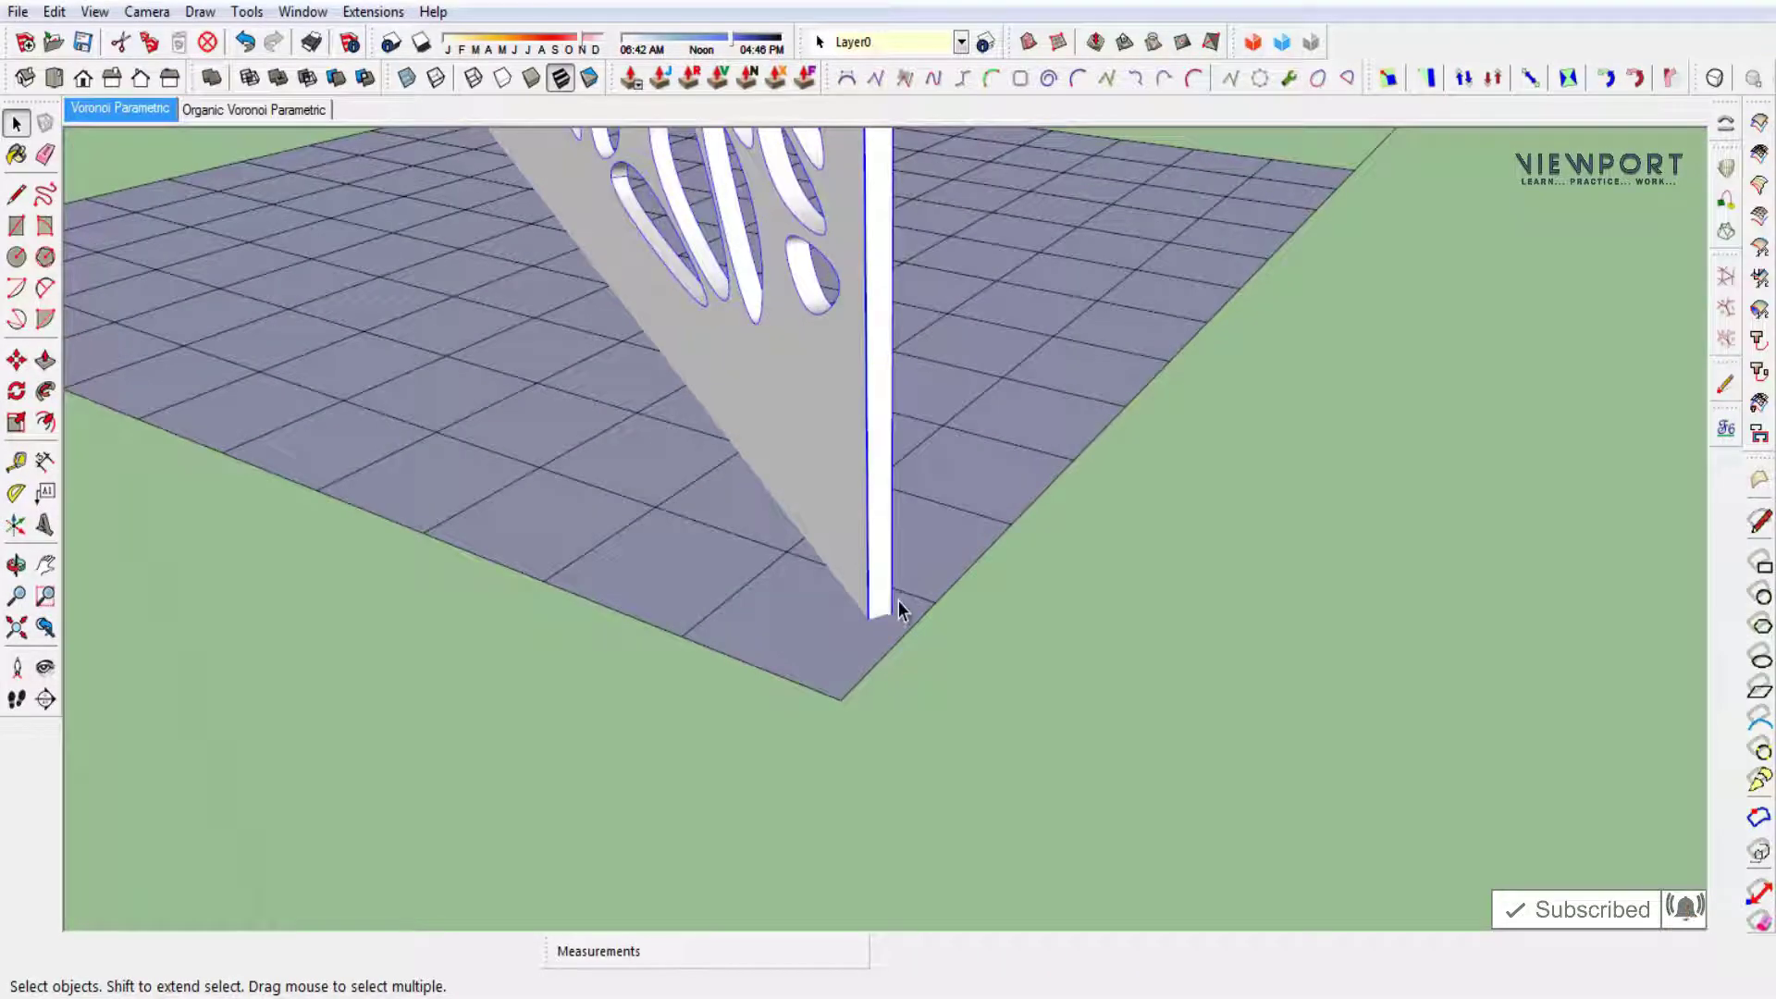
key("m")
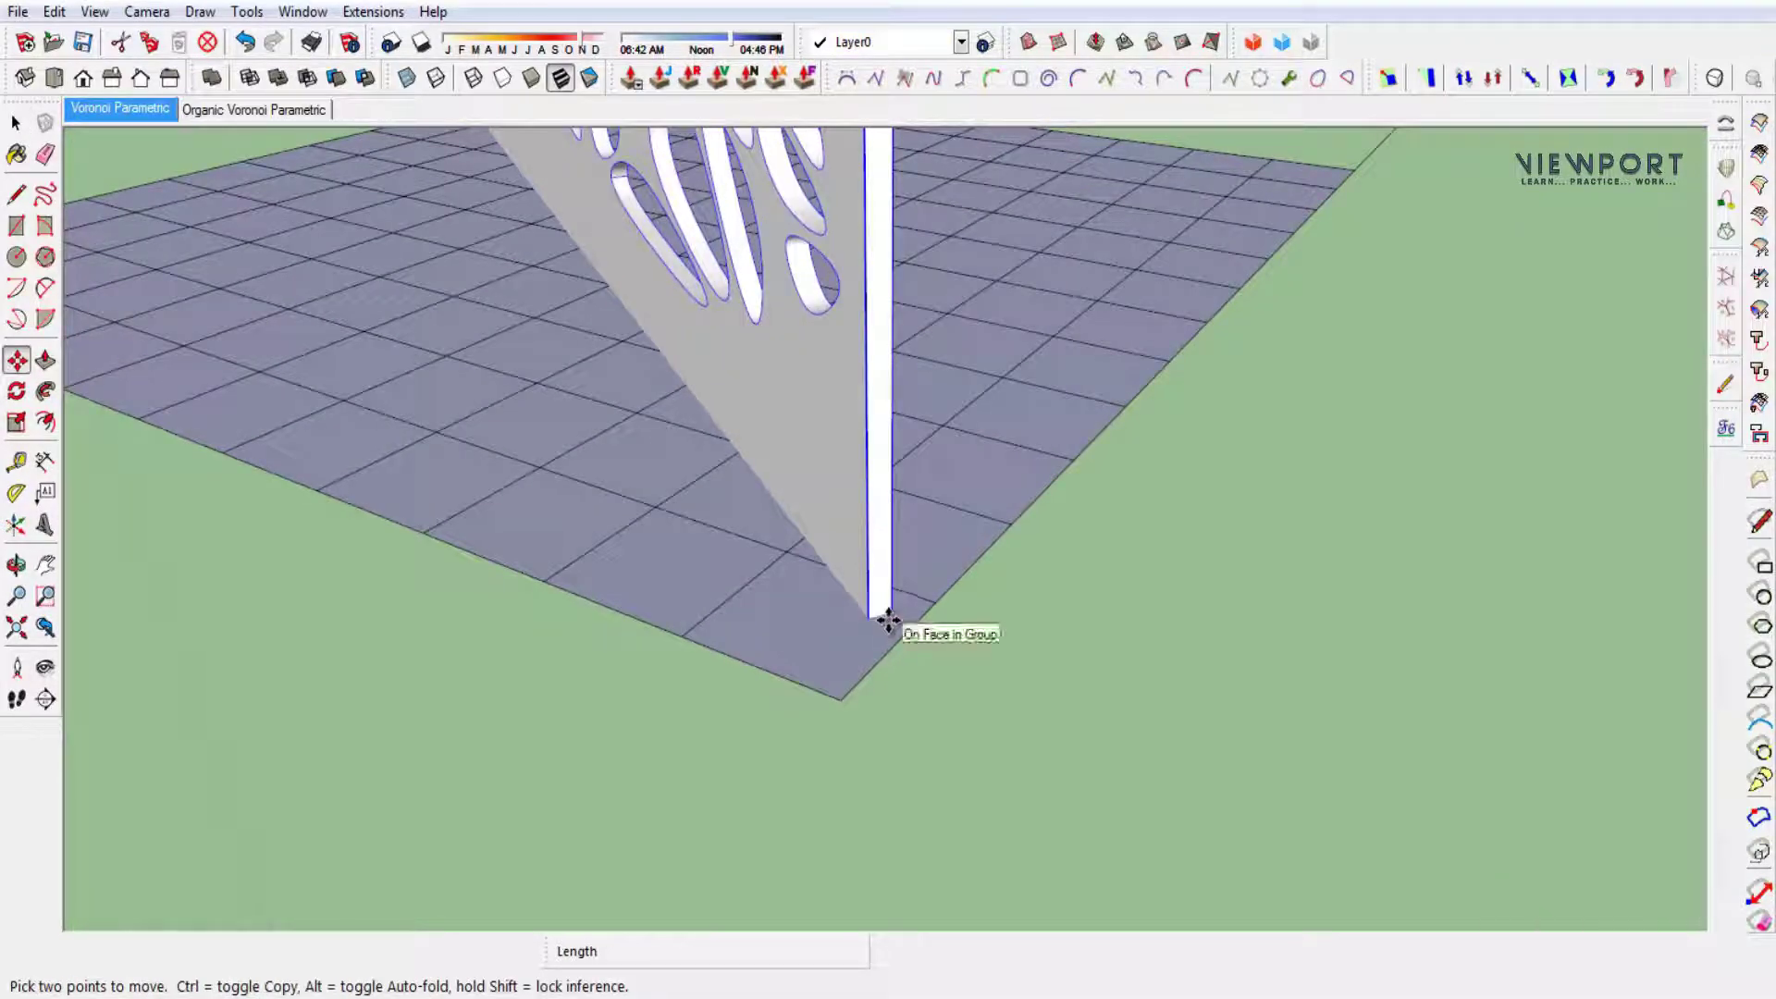
left_click(888, 618)
left_click(836, 702)
mouse_move(806, 730)
middle_mouse_down()
mouse_move(995, 777)
mouse_move(865, 515)
middle_mouse_up()
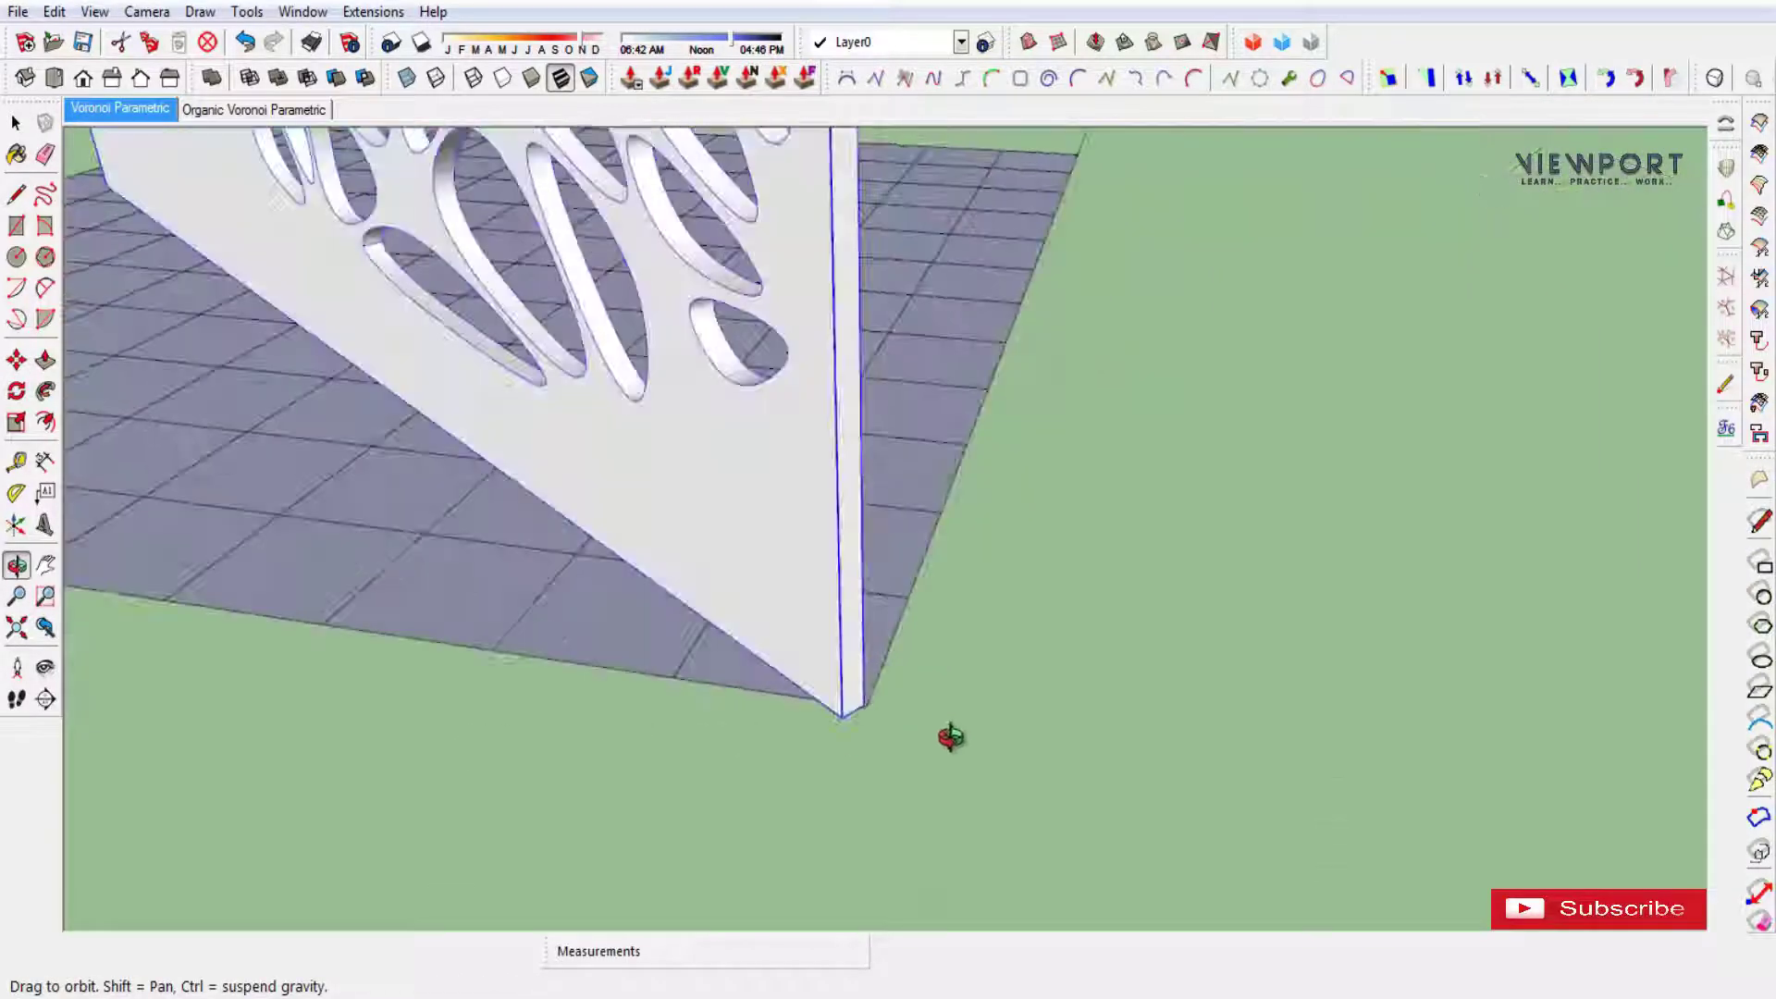
scroll(847, 512, "down", 3)
mouse_move(794, 527)
middle_mouse_down()
mouse_move(1159, 662)
mouse_move(1138, 648)
middle_mouse_up()
Begin rotating the panel about its bottom corner, setting the baseline along its edge.
left_click(16, 391)
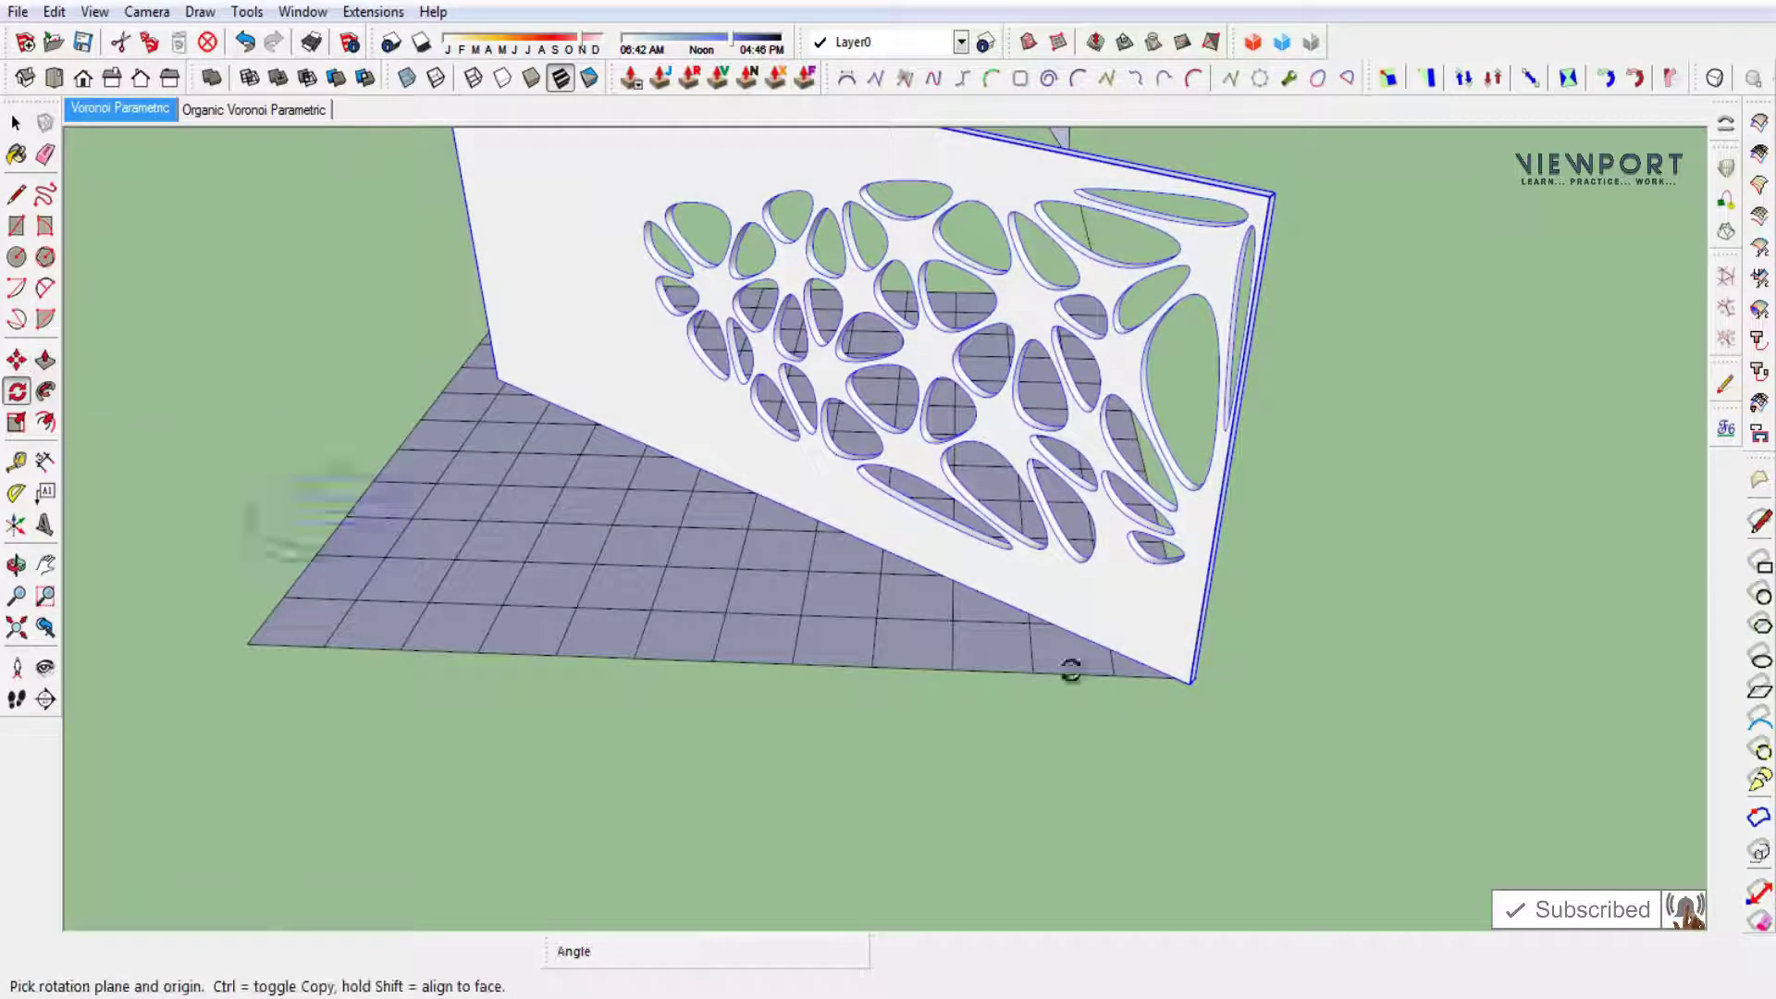
scroll(1177, 692, "up", 3)
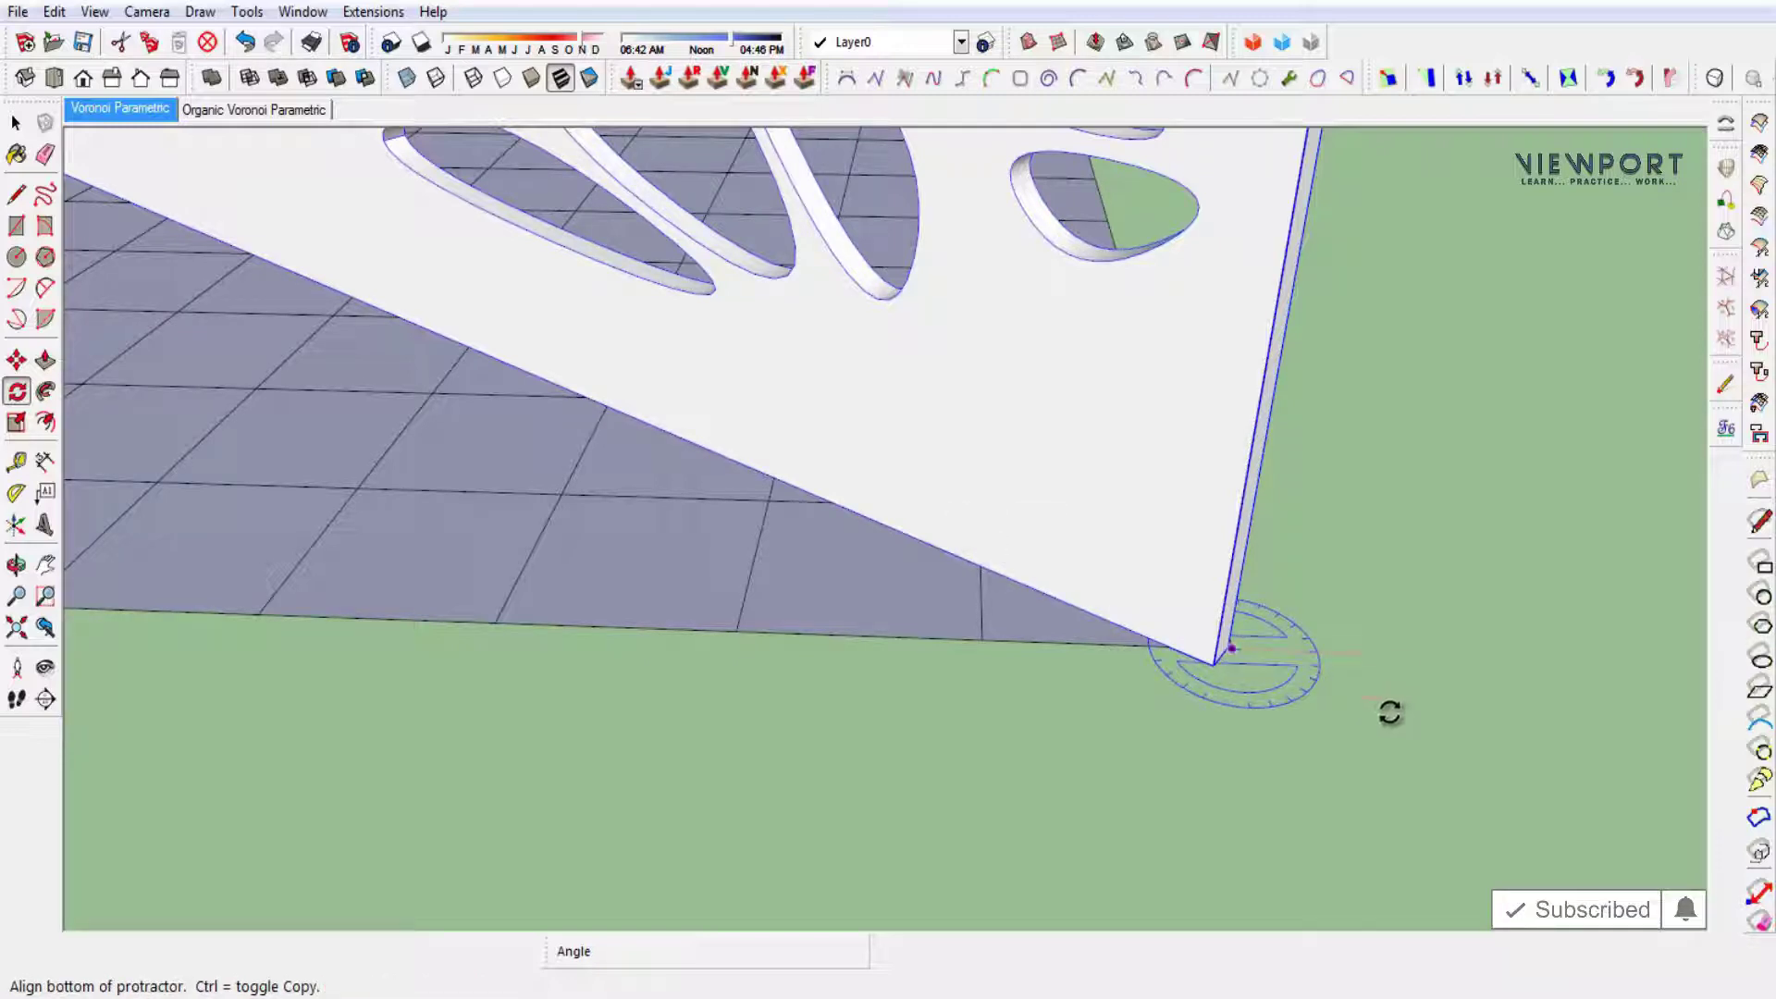
mouse_move(1201, 670)
middle_mouse_down()
mouse_move(809, 586)
mouse_move(385, 638)
mouse_move(1152, 635)
middle_mouse_up()
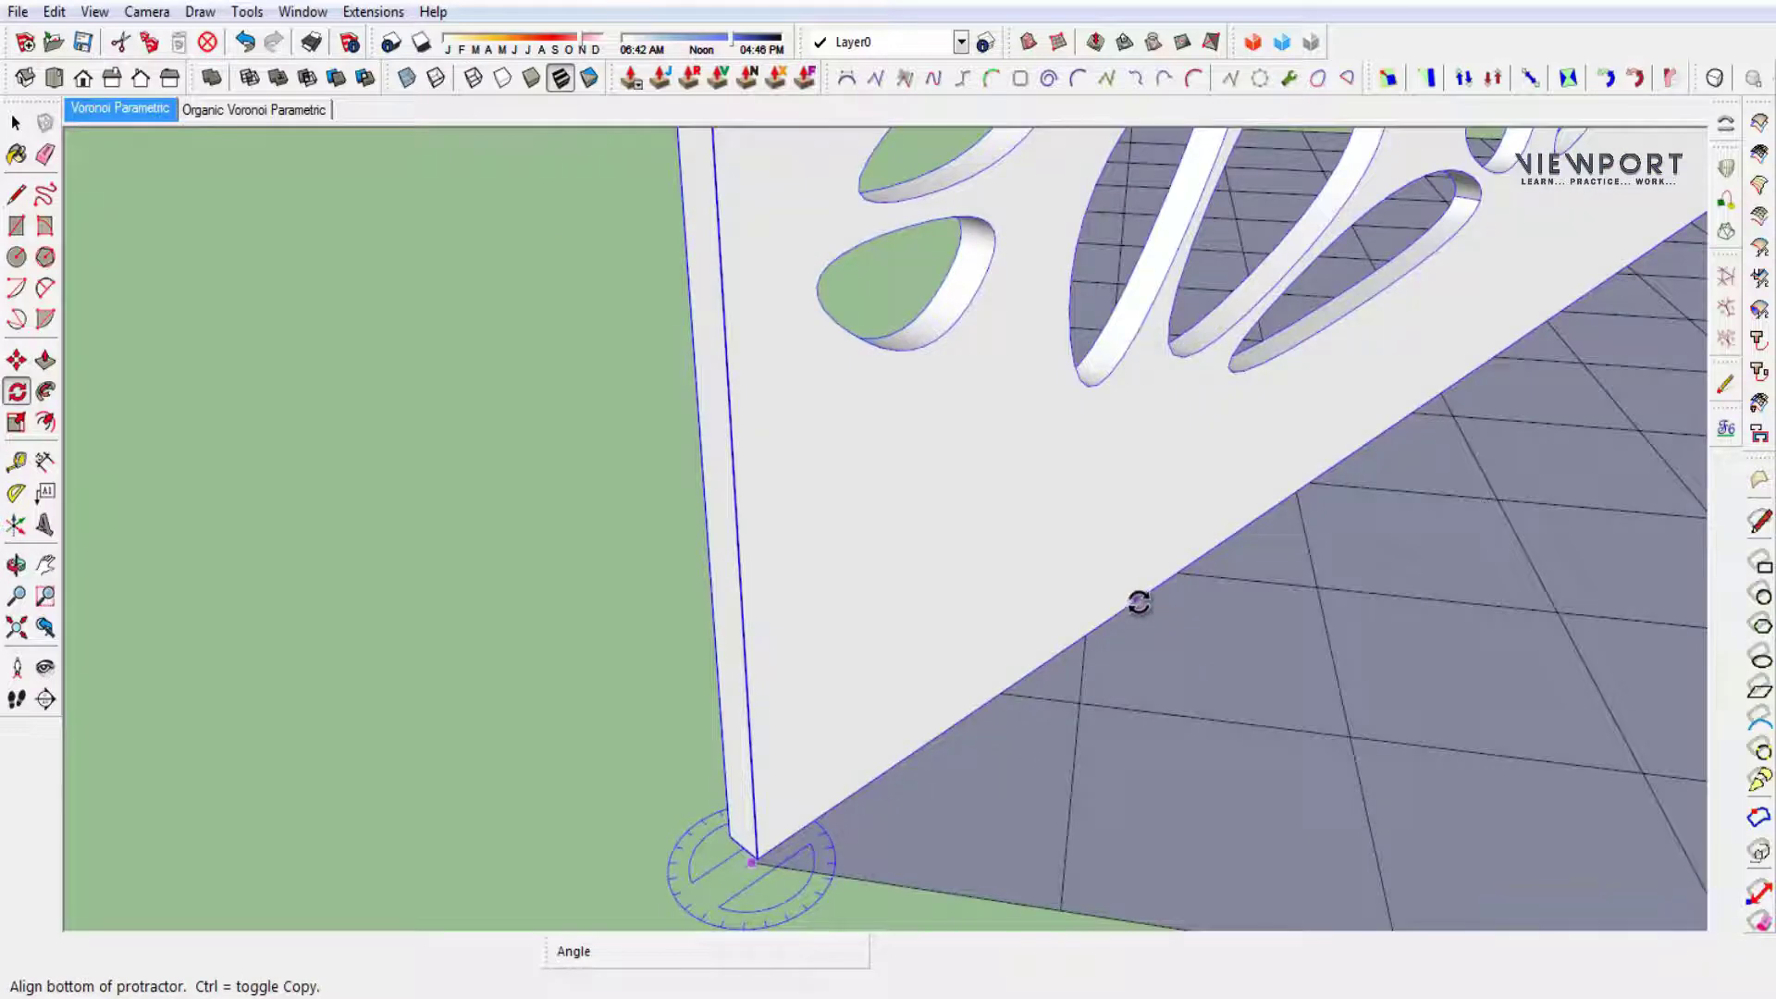
left_click(1137, 600)
left_click(1027, 176)
mouse_move(839, 624)
middle_mouse_down()
mouse_move(991, 456)
mouse_move(857, 779)
middle_mouse_up()
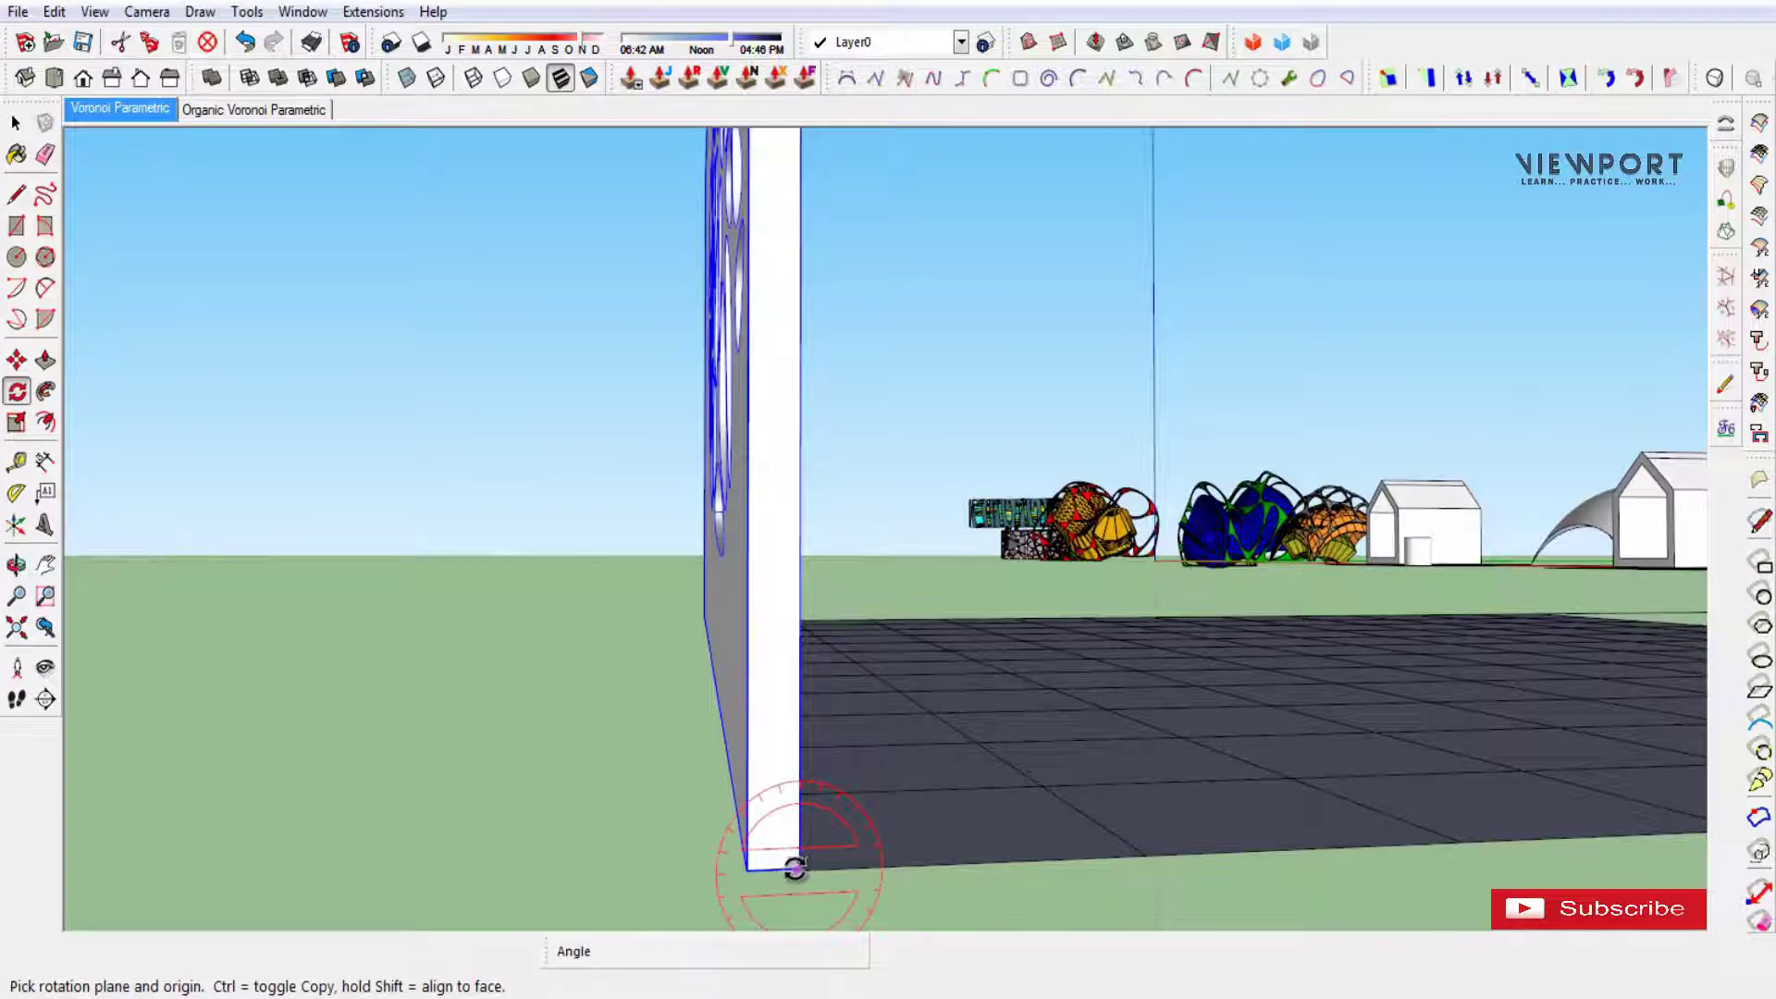
Complete the 90° rotation so the panel lies flat beside the grid base, then select it.
left_click(548, 877)
type("0")
key("Return")
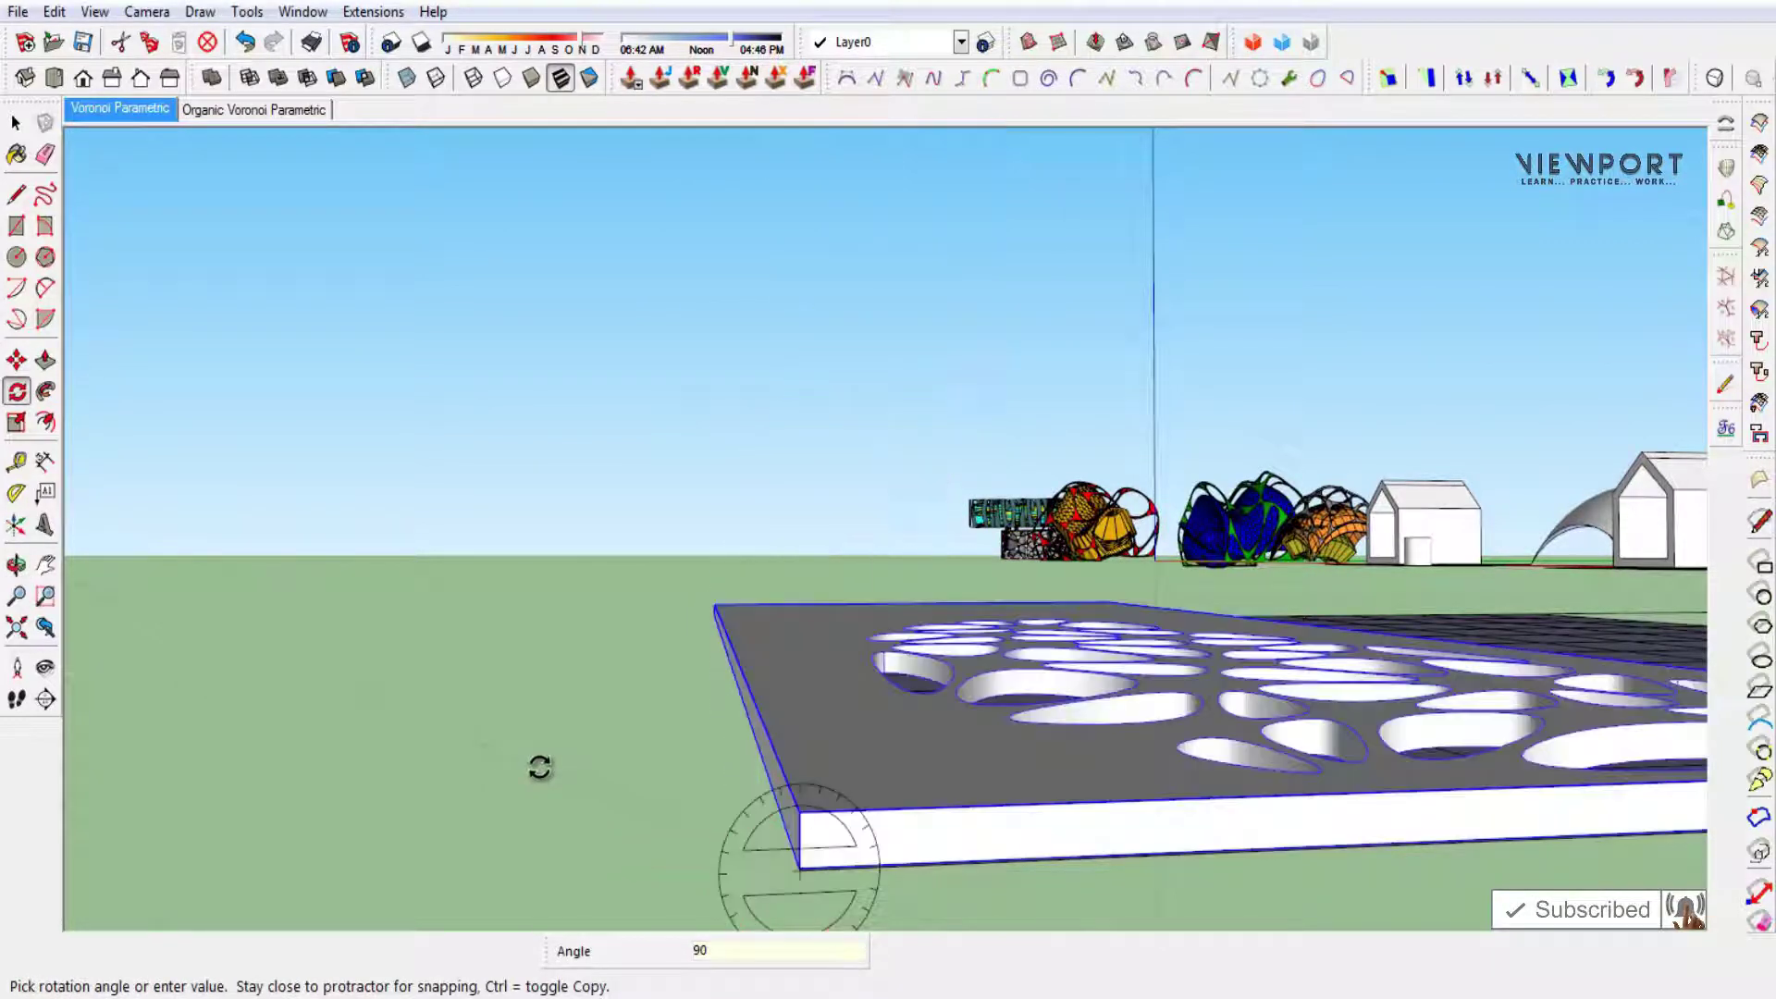
scroll(777, 720, "down", 3)
mouse_move(777, 720)
middle_mouse_down()
mouse_move(999, 872)
mouse_move(873, 583)
middle_mouse_up()
key("space")
mouse_move(903, 681)
middle_mouse_down()
mouse_move(1107, 817)
mouse_move(1114, 853)
mouse_move(963, 563)
mouse_move(1126, 734)
mouse_move(1054, 765)
mouse_move(1057, 700)
middle_mouse_up()
left_click(1115, 853)
scroll(1115, 852, "up", 2)
scroll(1154, 765, "up", 3)
Scale the flat Voronoi panel about 2 along the green axis to cover its grid base.
scroll(1057, 700, "up", 2)
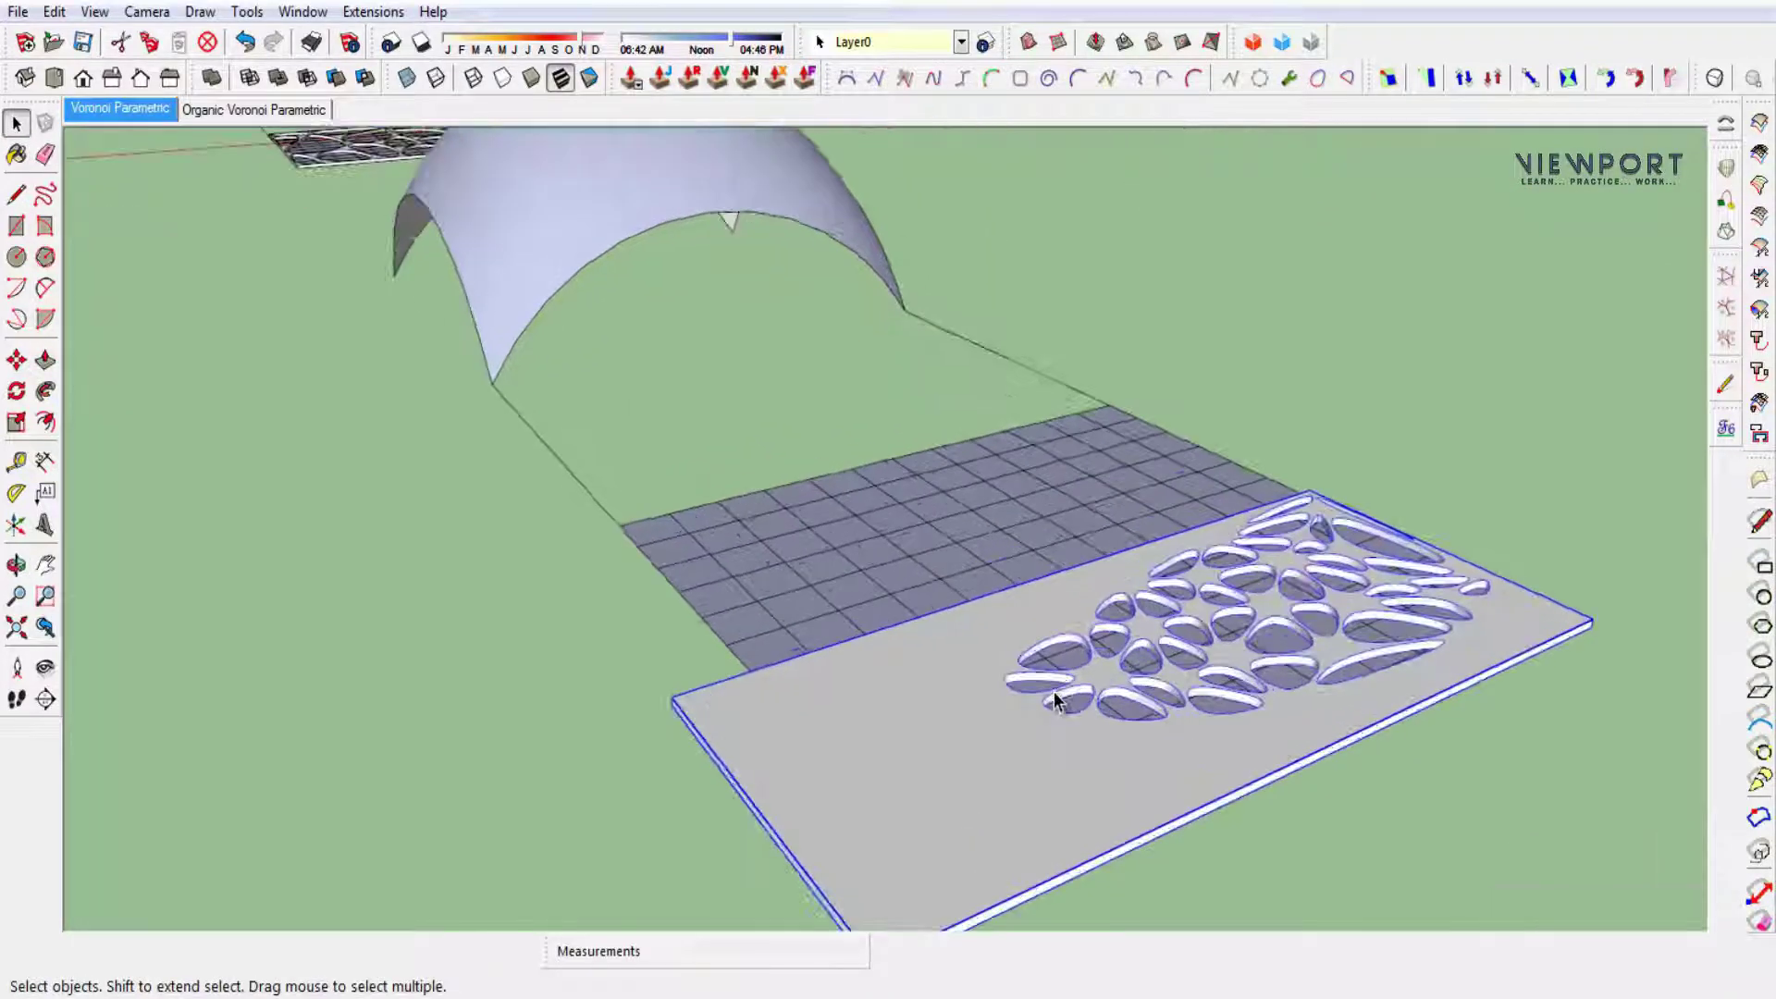
key("s")
scroll(756, 829, "up", 3)
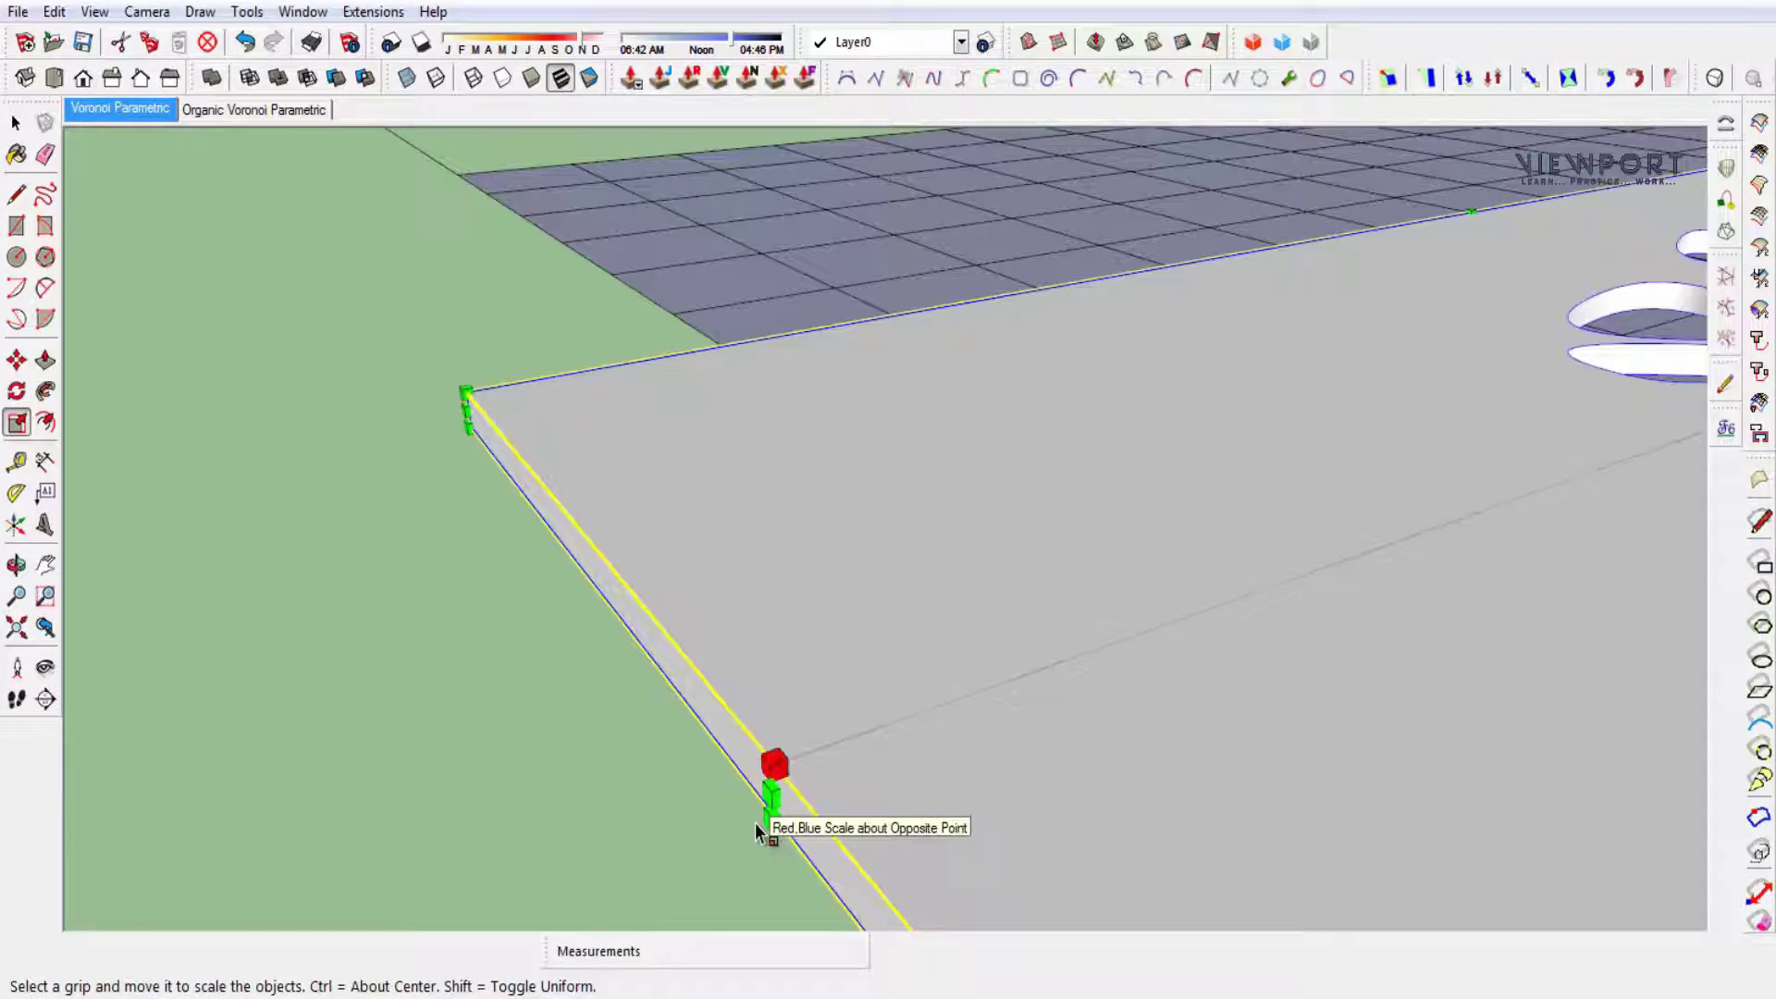
left_click(762, 807)
scroll(685, 826, "down", 5)
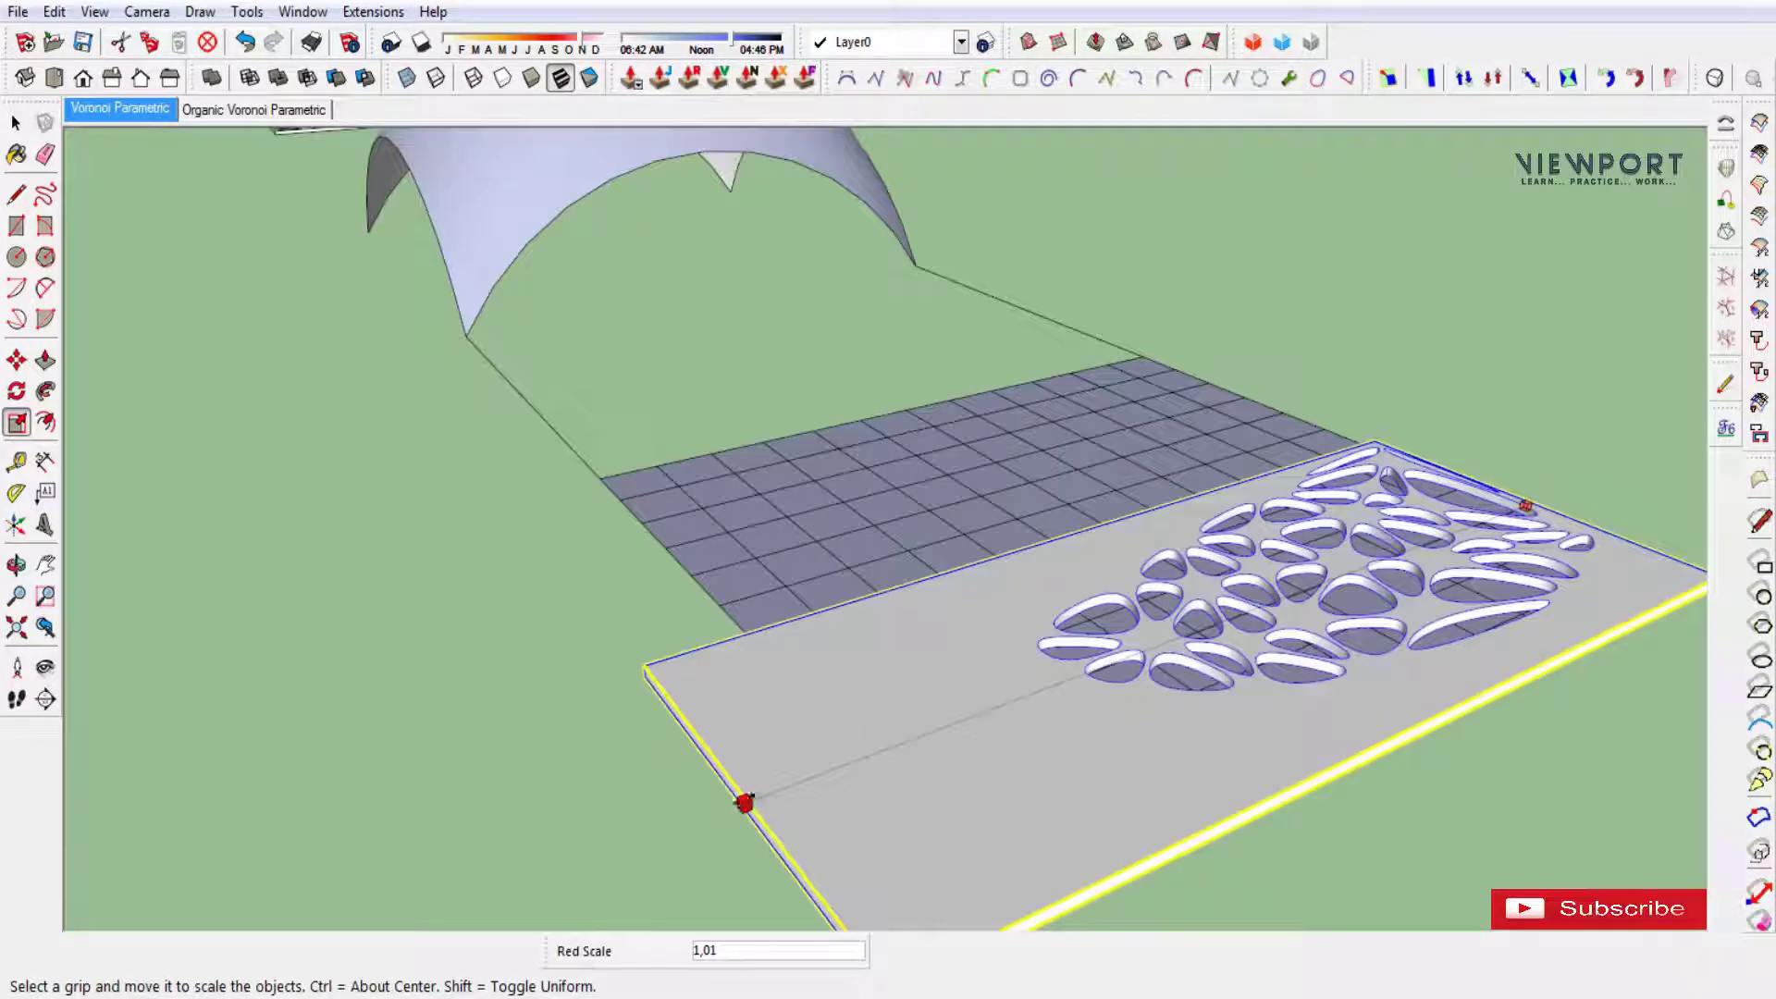
mouse_move(587, 475)
middle_mouse_down()
mouse_move(792, 706)
mouse_move(1228, 726)
mouse_move(777, 450)
mouse_move(745, 475)
mouse_move(1059, 475)
mouse_move(1119, 412)
middle_mouse_up()
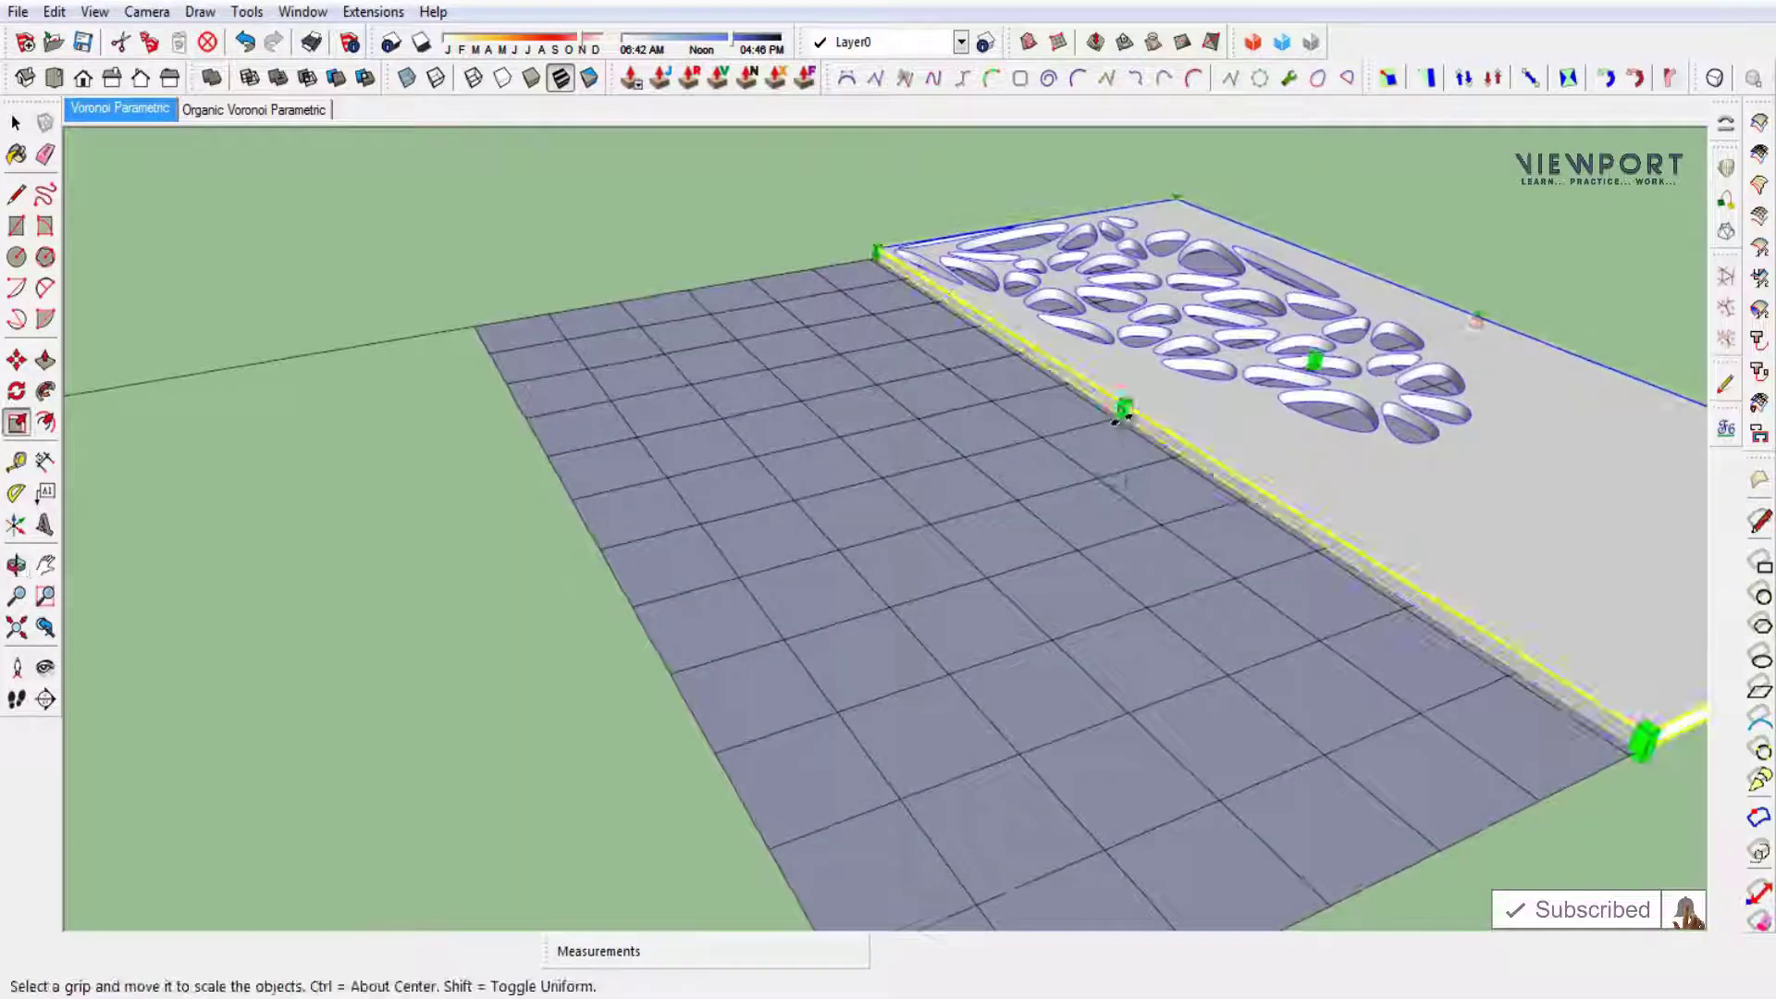
scroll(1116, 418, "up", 1)
mouse_move(1117, 418)
left_mouse_down()
mouse_move(476, 606)
mouse_move(356, 319)
left_mouse_up()
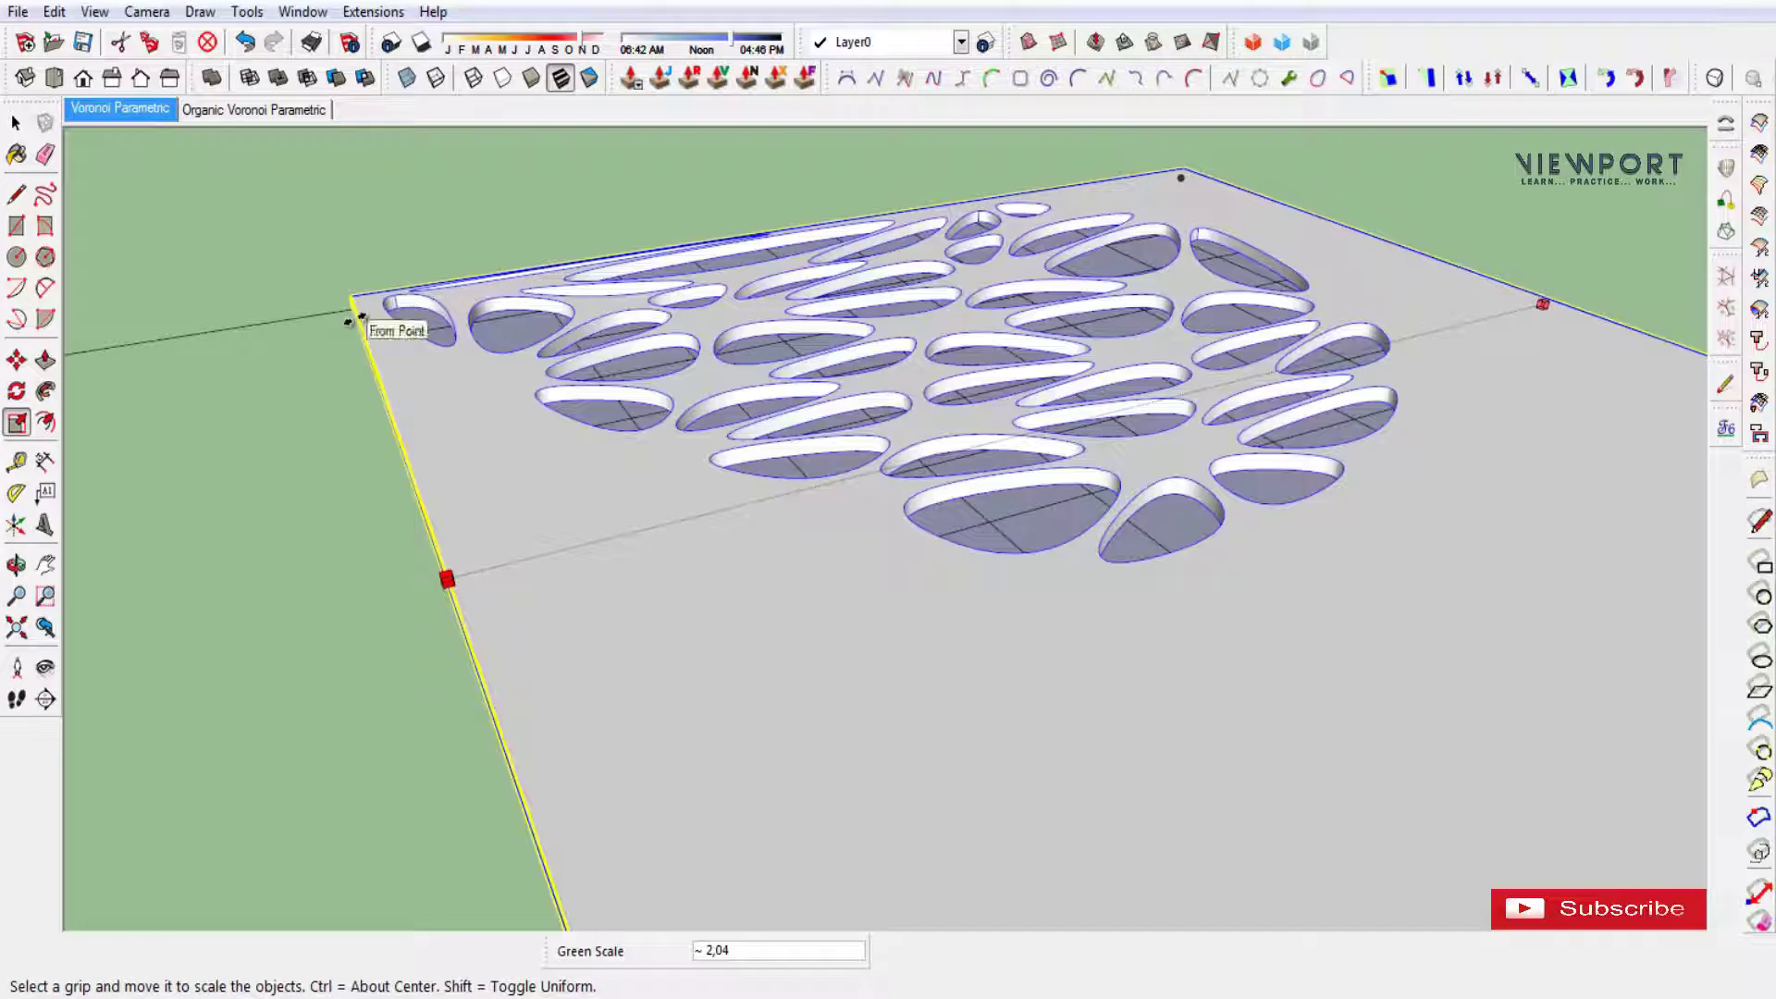
scroll(354, 481, "down", 3)
key("space")
Orbit and zoom out to reveal the other panels and vaults.
mouse_move(1098, 302)
middle_mouse_down()
mouse_move(840, 635)
mouse_move(754, 573)
mouse_move(824, 607)
mouse_move(718, 507)
mouse_move(812, 442)
mouse_move(738, 555)
middle_mouse_up()
scroll(754, 573, "down", 3)
scroll(499, 682, "down", 3)
mouse_move(499, 682)
middle_mouse_down()
mouse_move(242, 539)
mouse_move(841, 482)
mouse_move(737, 595)
mouse_move(777, 623)
middle_mouse_up()
Select the left panel-and-vault group and run Flowify to wrap the Voronoi pattern onto the vault.
key("space")
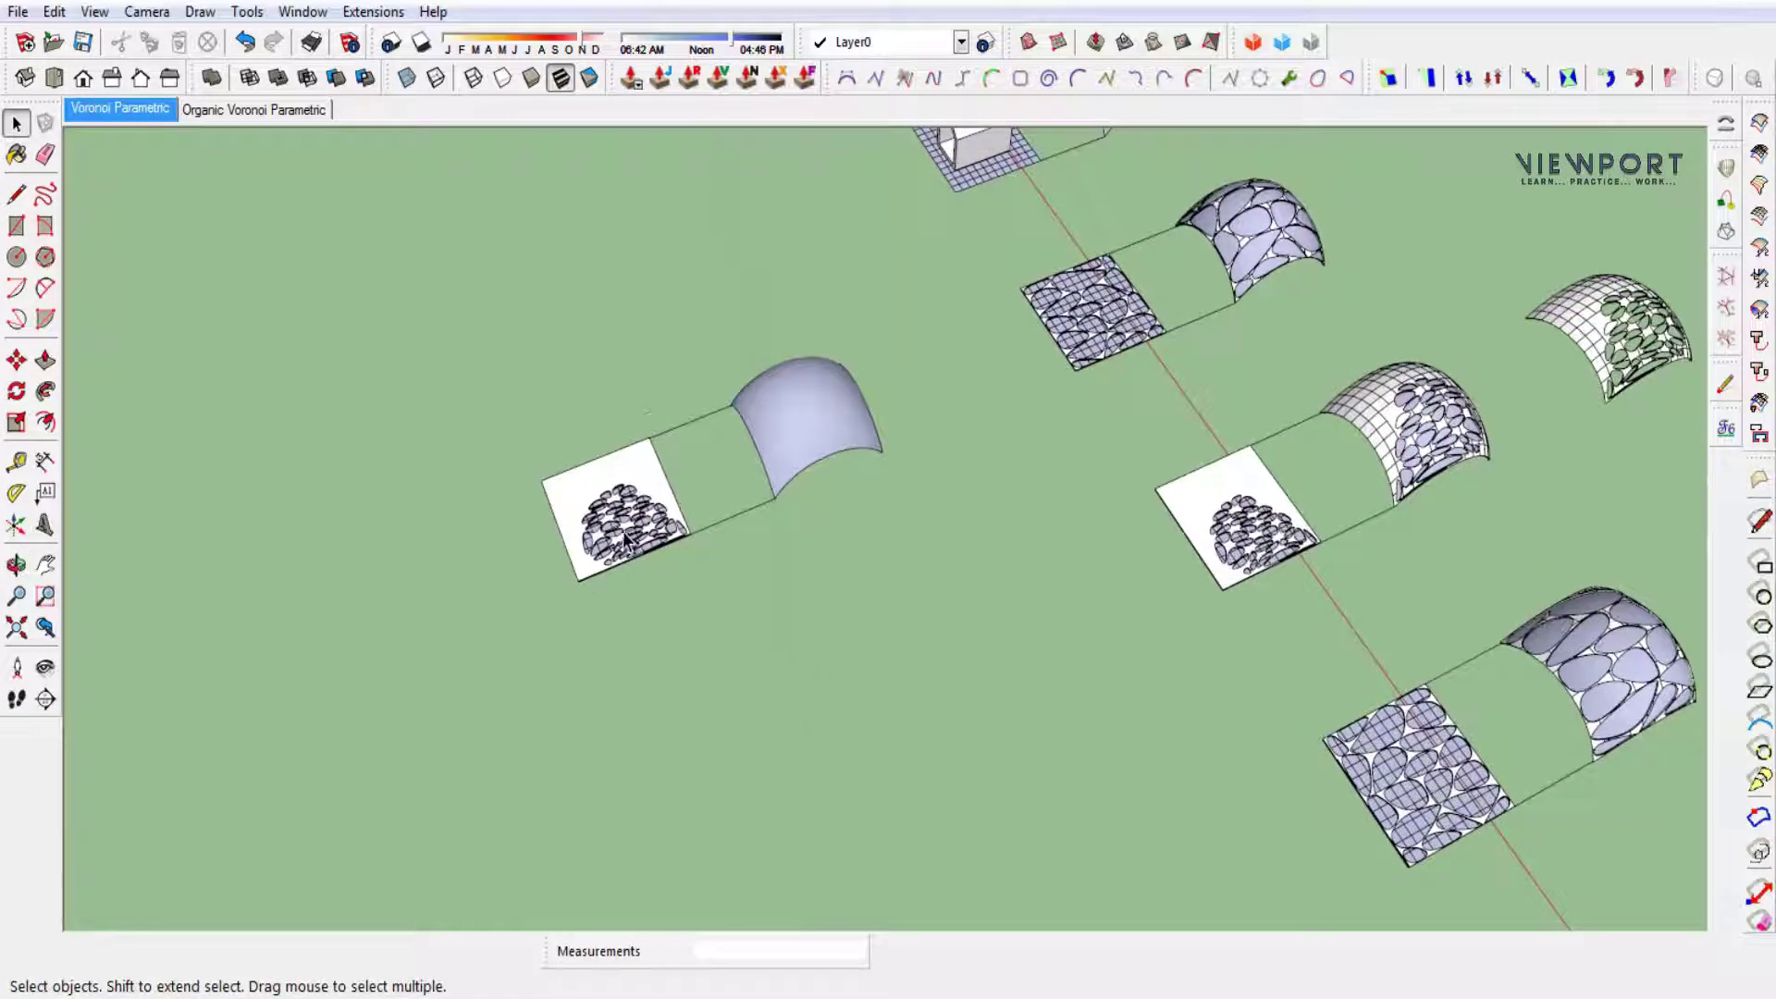
scroll(619, 529, "up", 3)
scroll(620, 529, "up", 2)
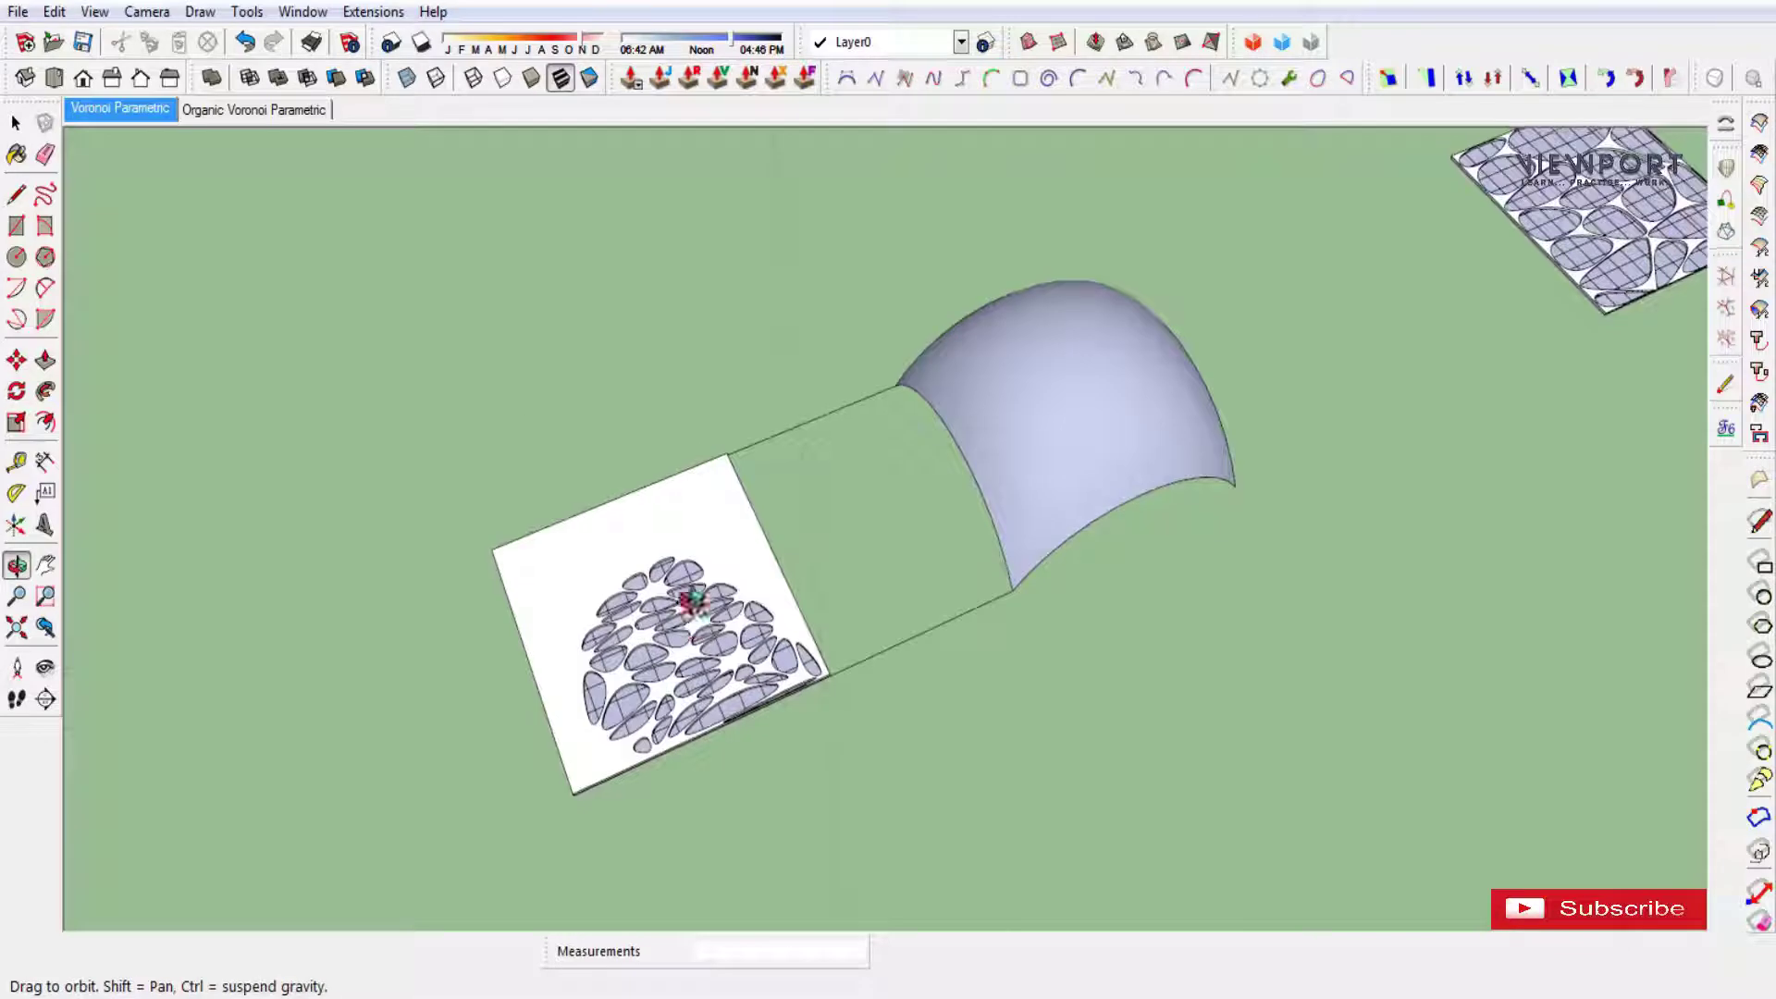
middle_click_drag(653, 509, 642, 515)
left_click(1011, 456)
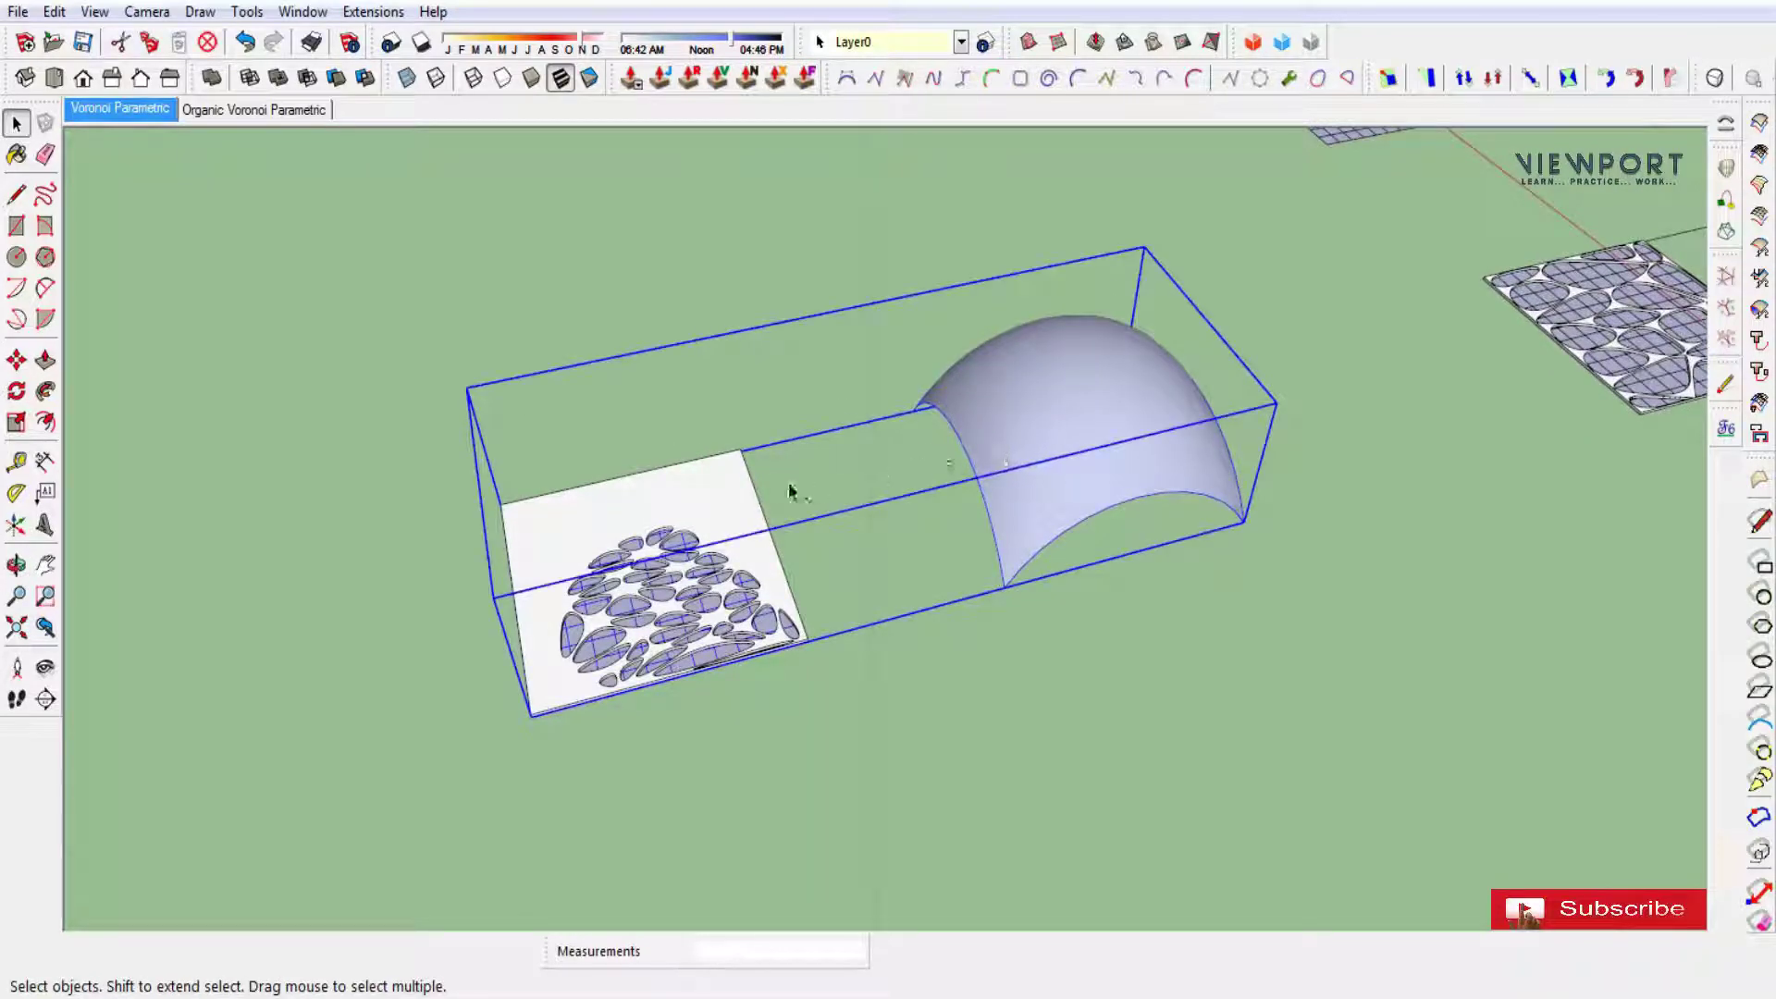
left_click(374, 12)
mouse_move(394, 39)
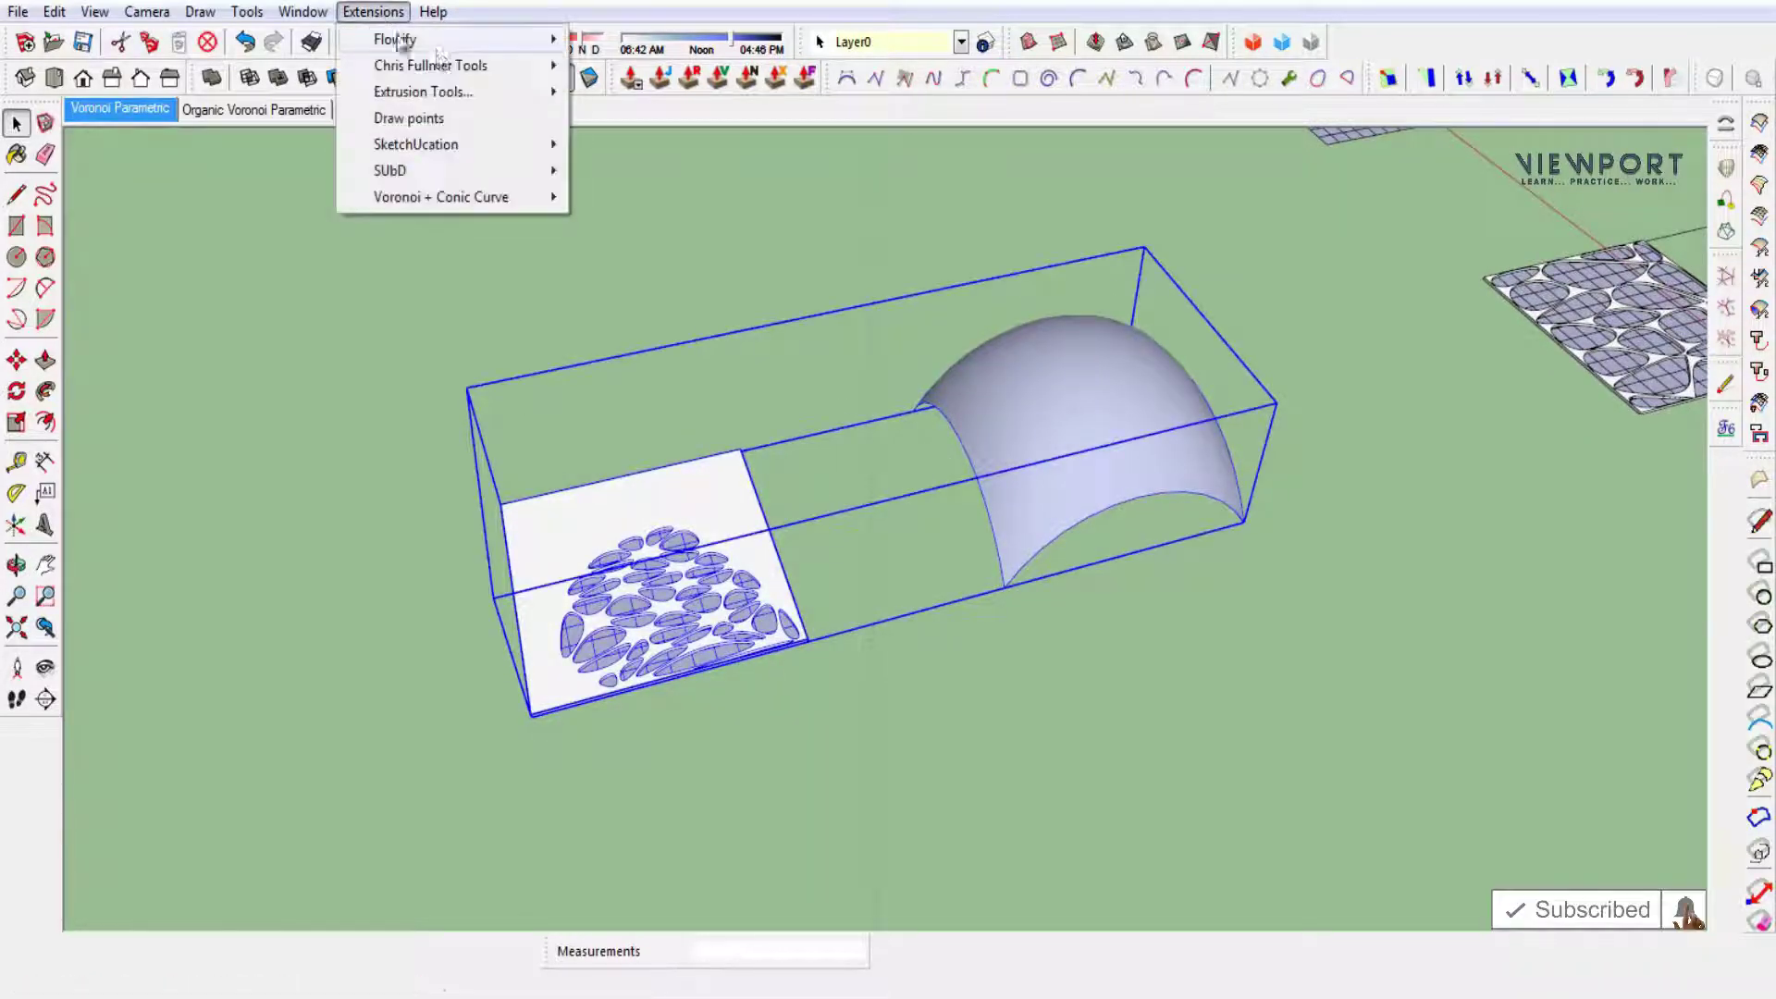
left_click(614, 37)
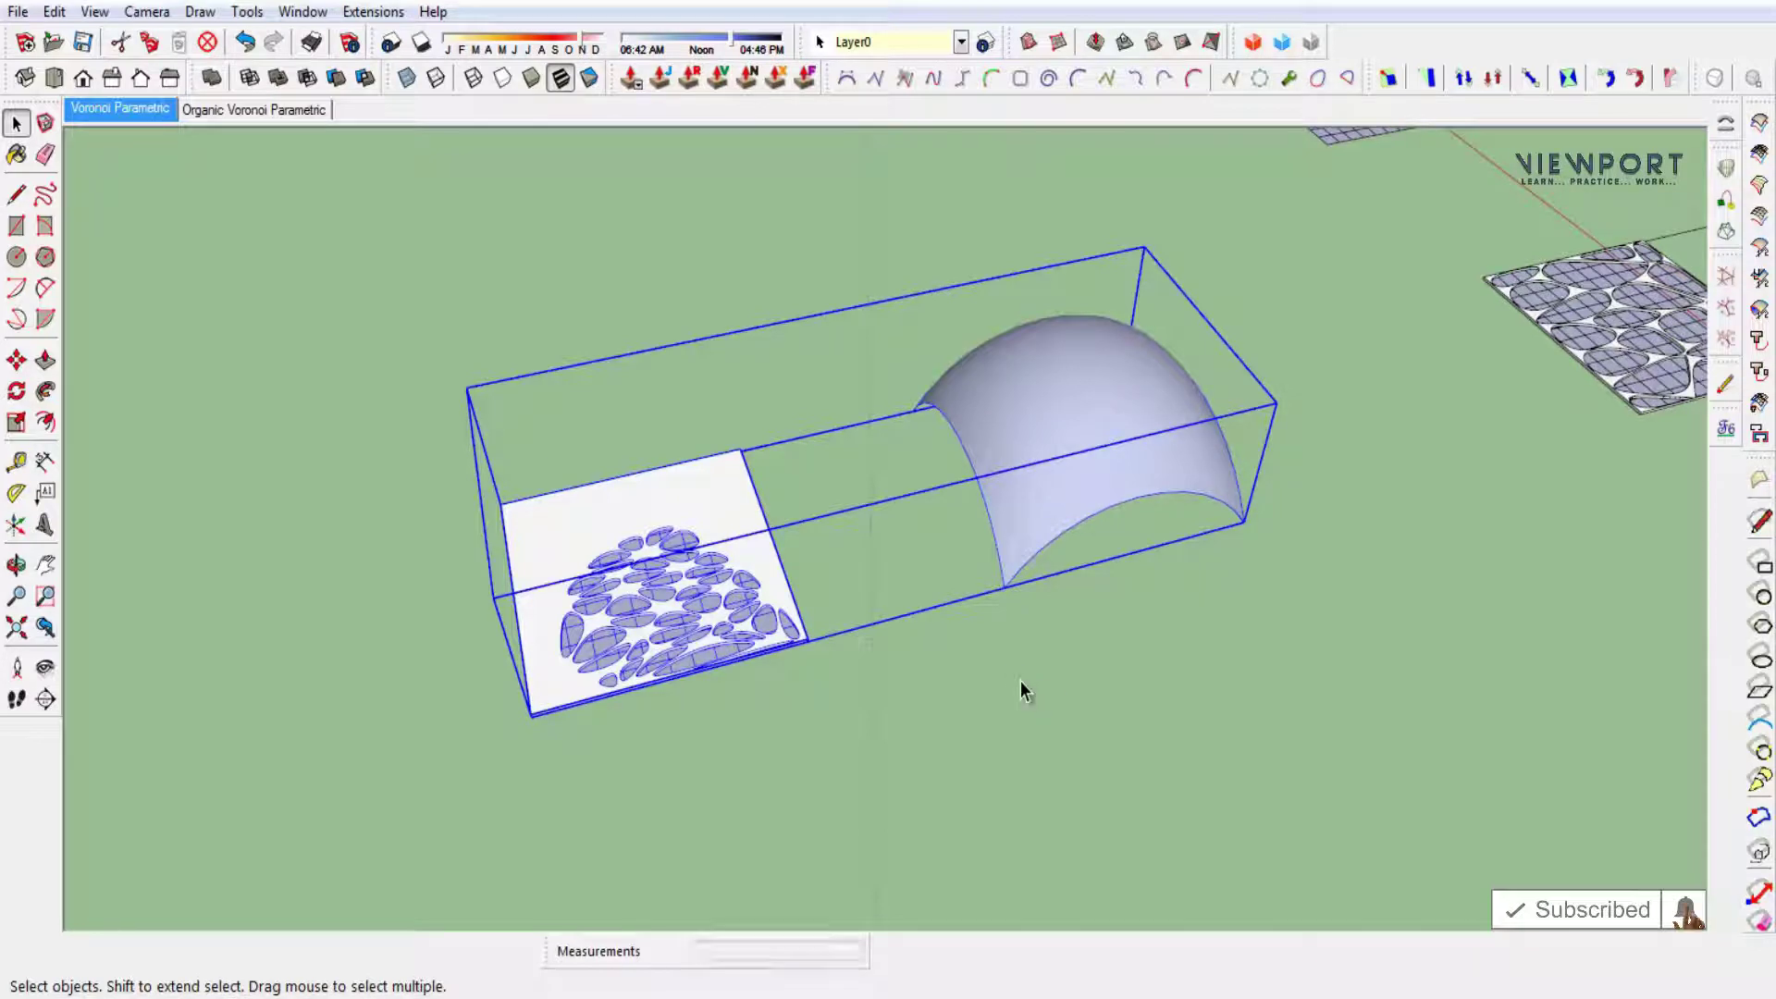
left_click(1020, 681)
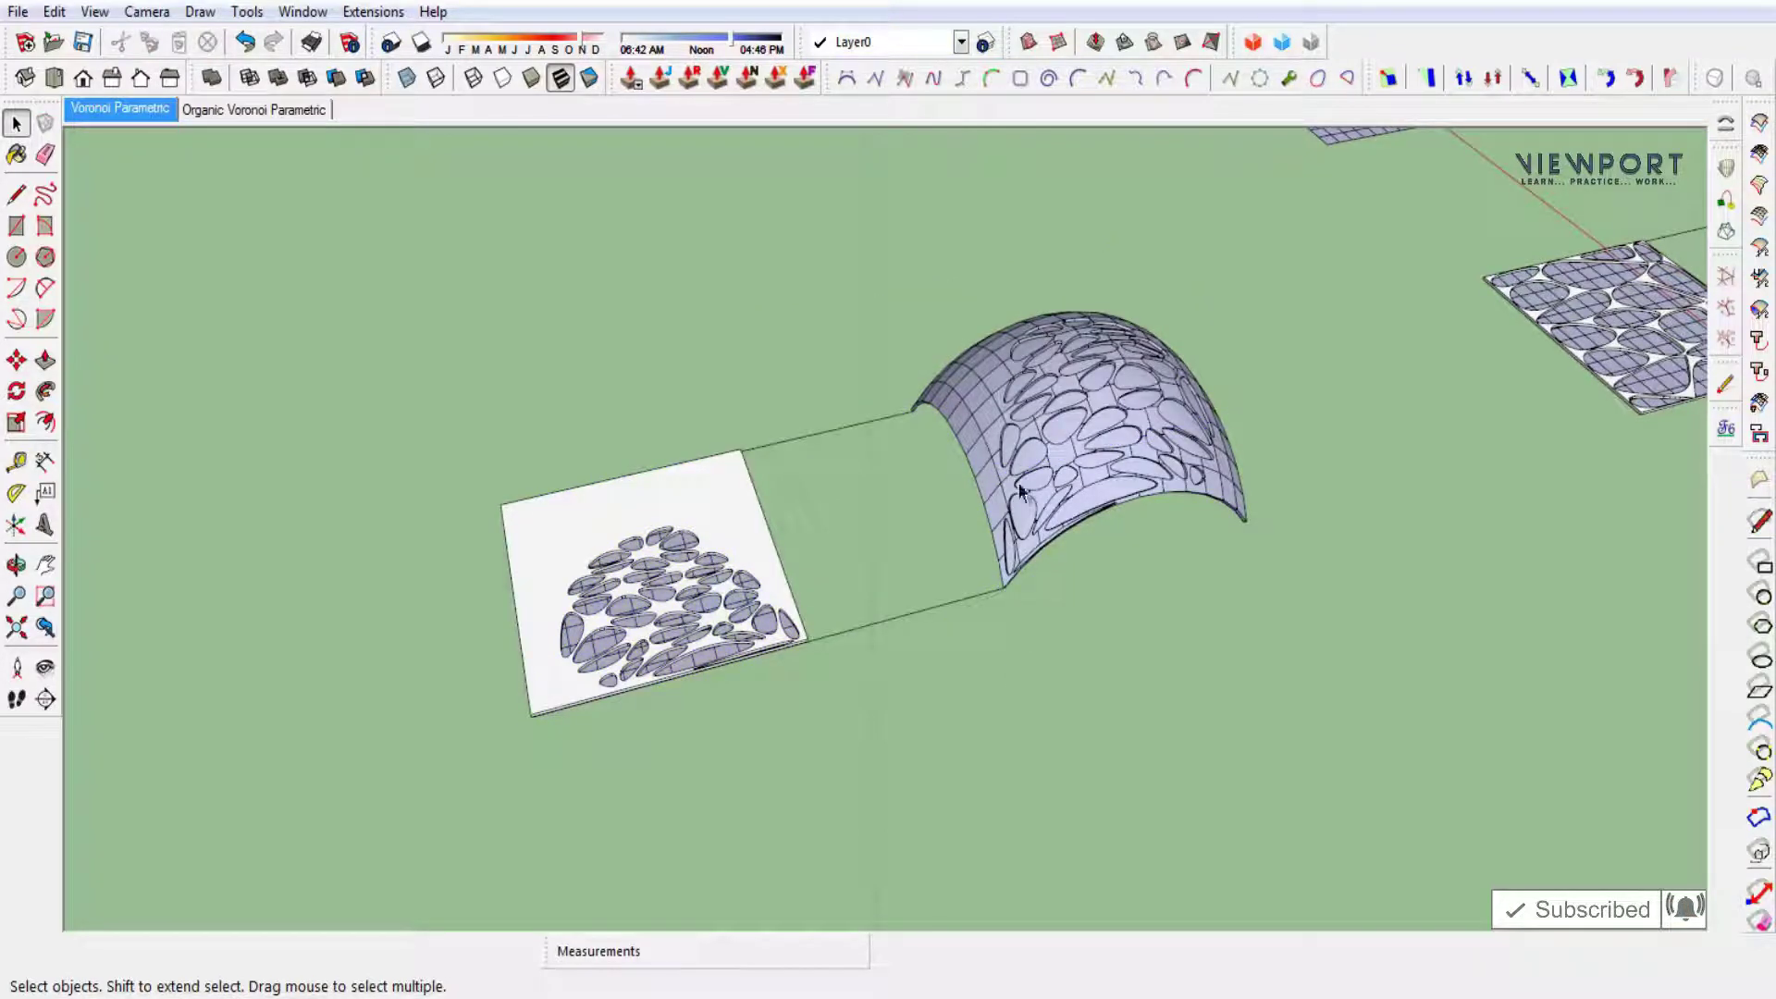
Move the perforated shell 20 m along the green axis.
left_click(990, 427)
middle_click_drag(989, 427, 624, 606)
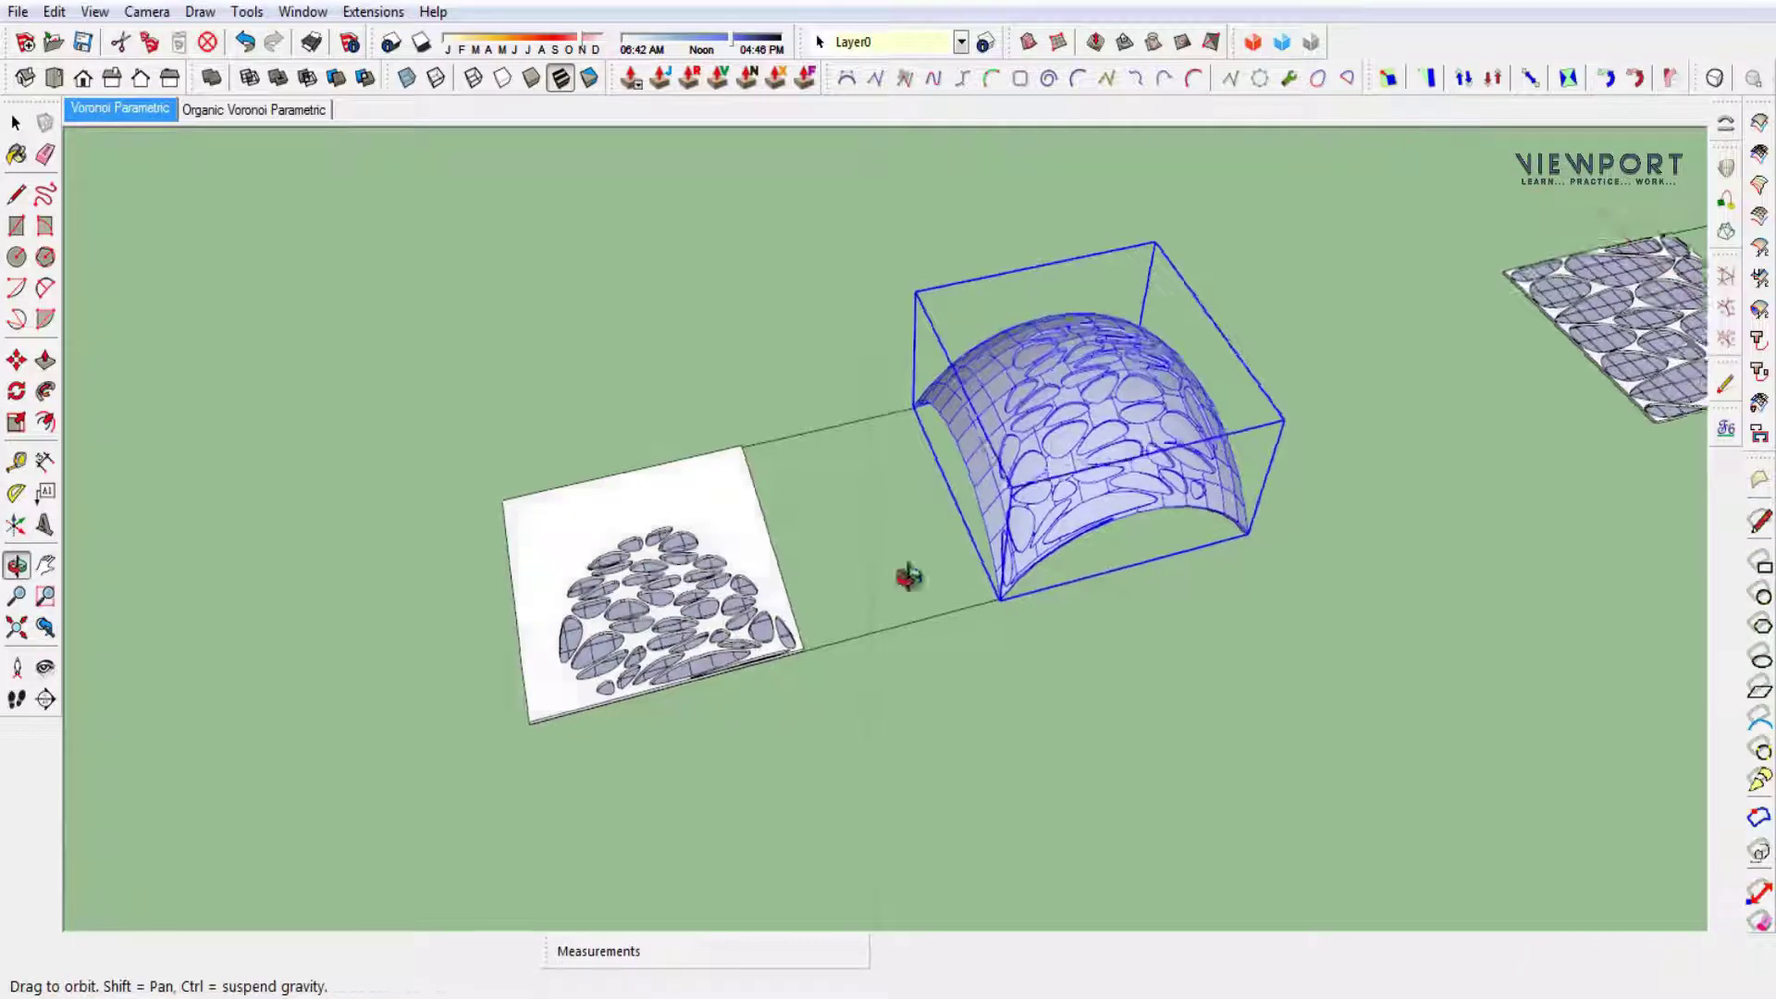
scroll(662, 649, "down", 3)
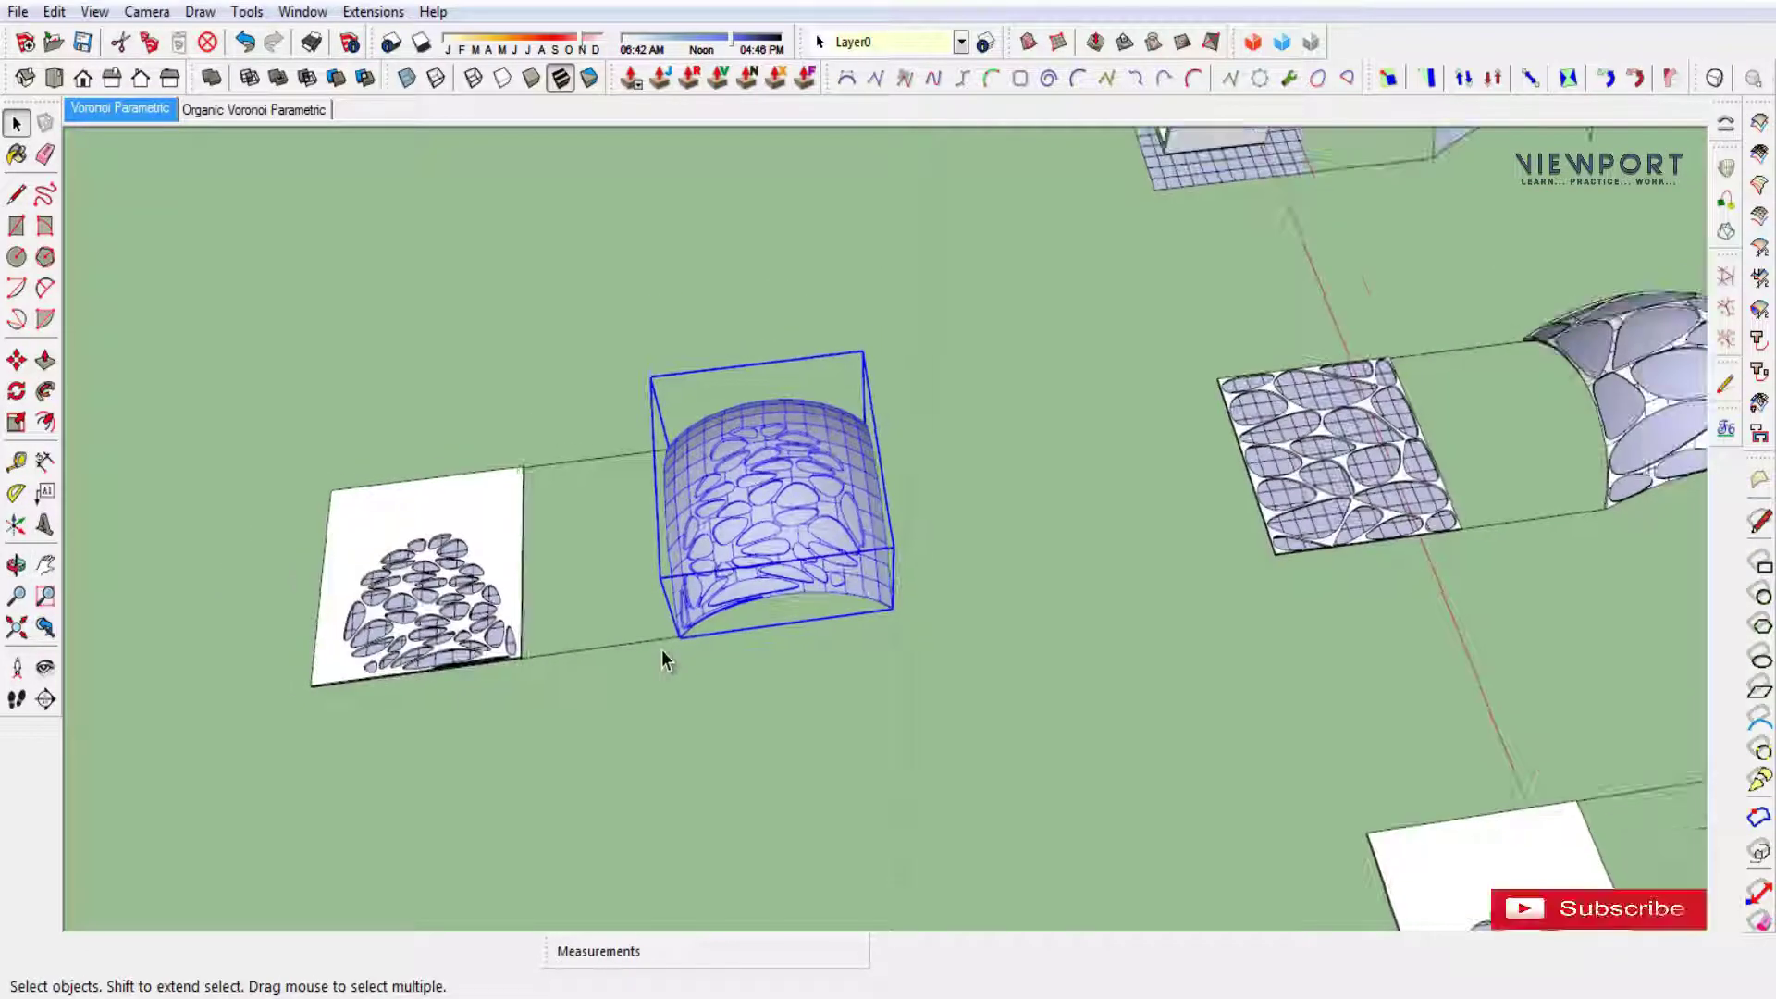
left_click(788, 687)
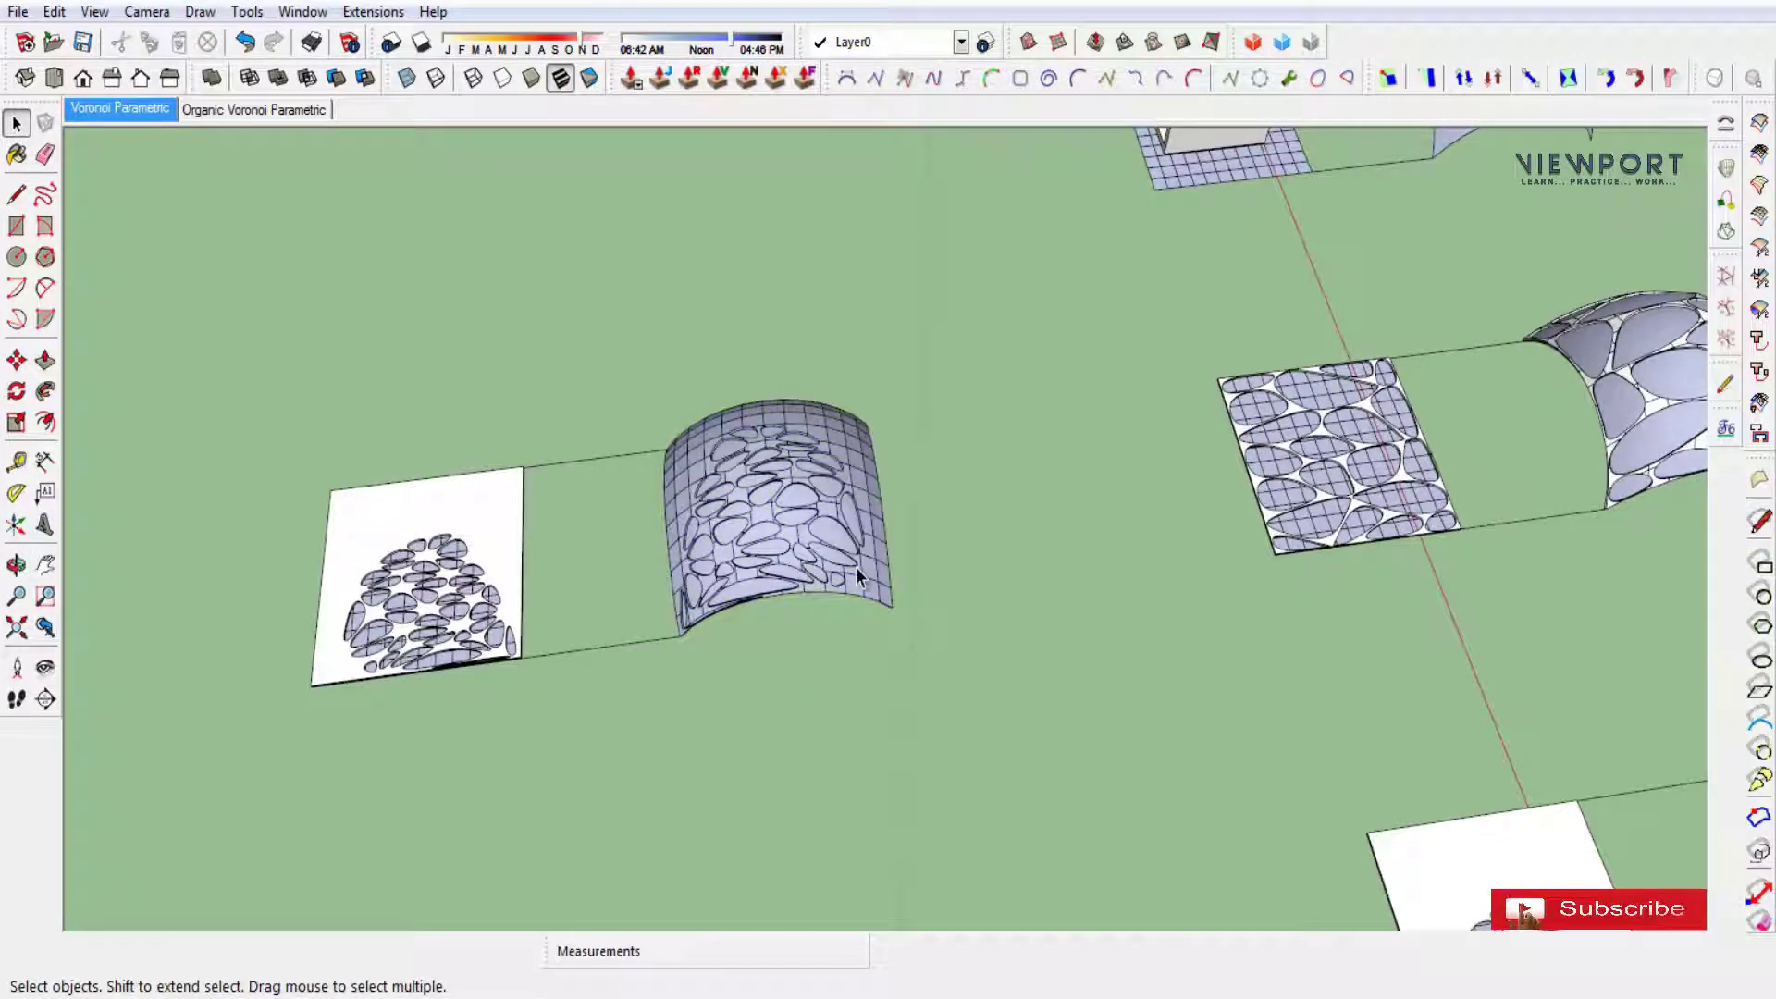
scroll(833, 601, "up", 2)
left_click(865, 581)
key("m")
left_click(903, 724)
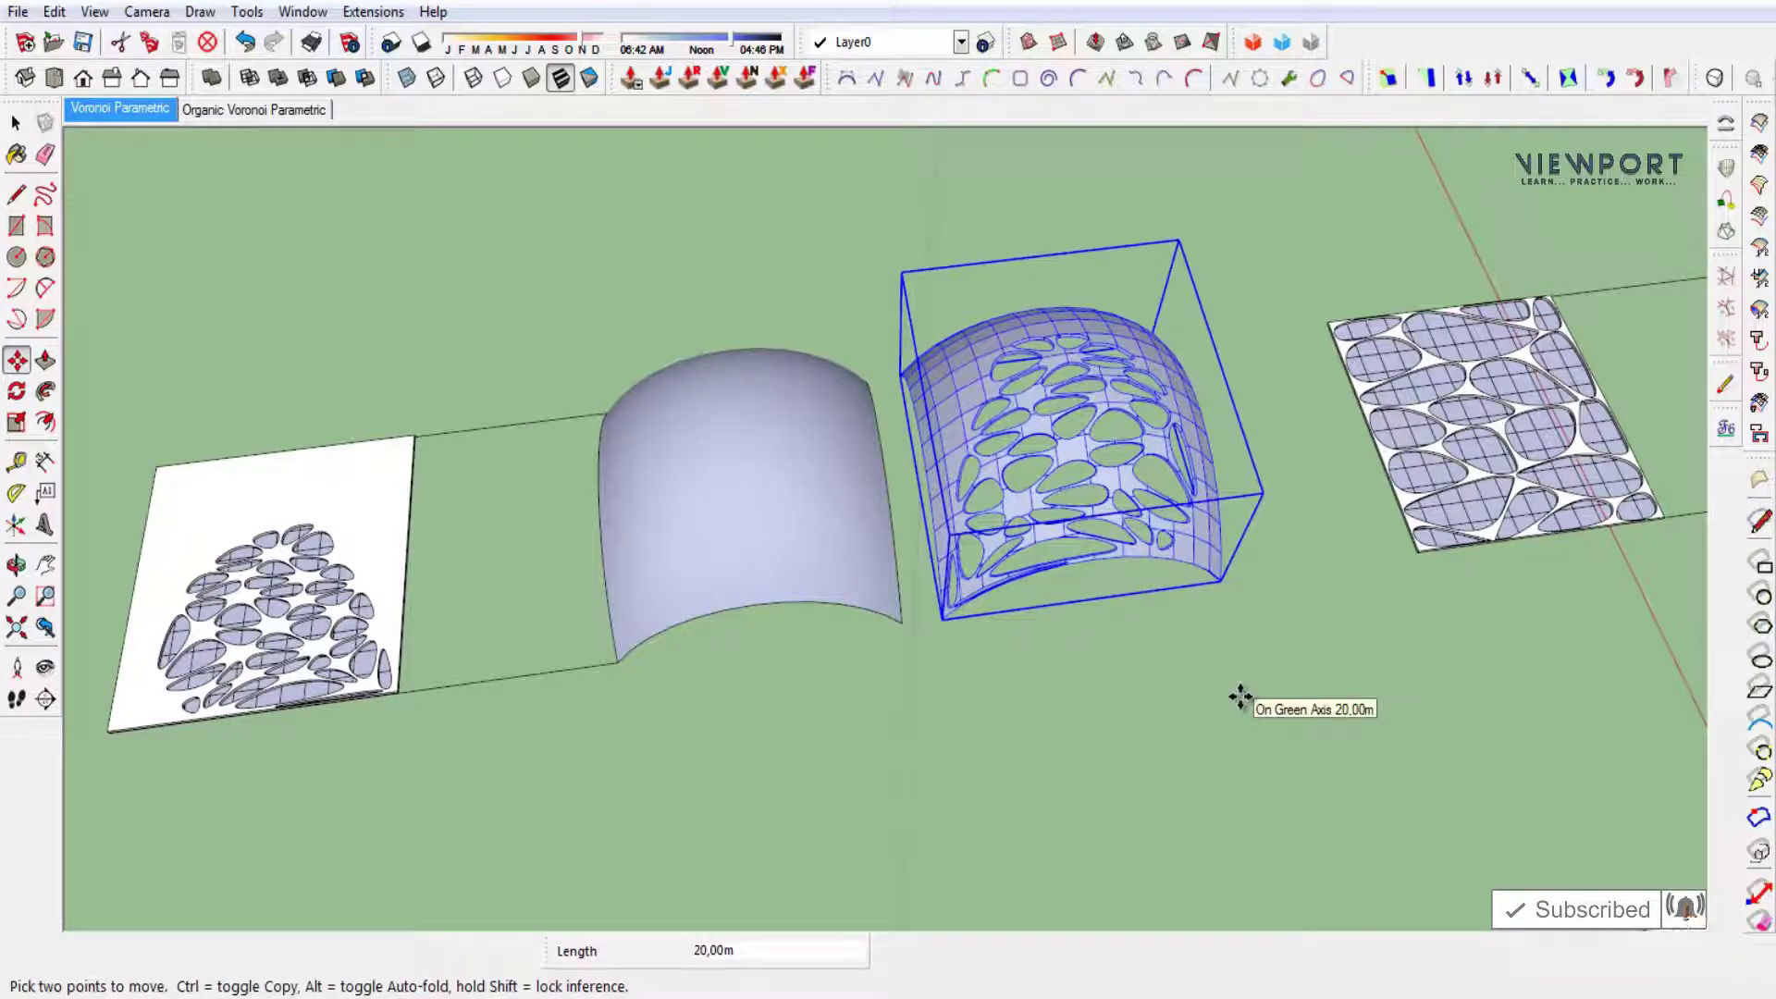
type("20")
key("Return")
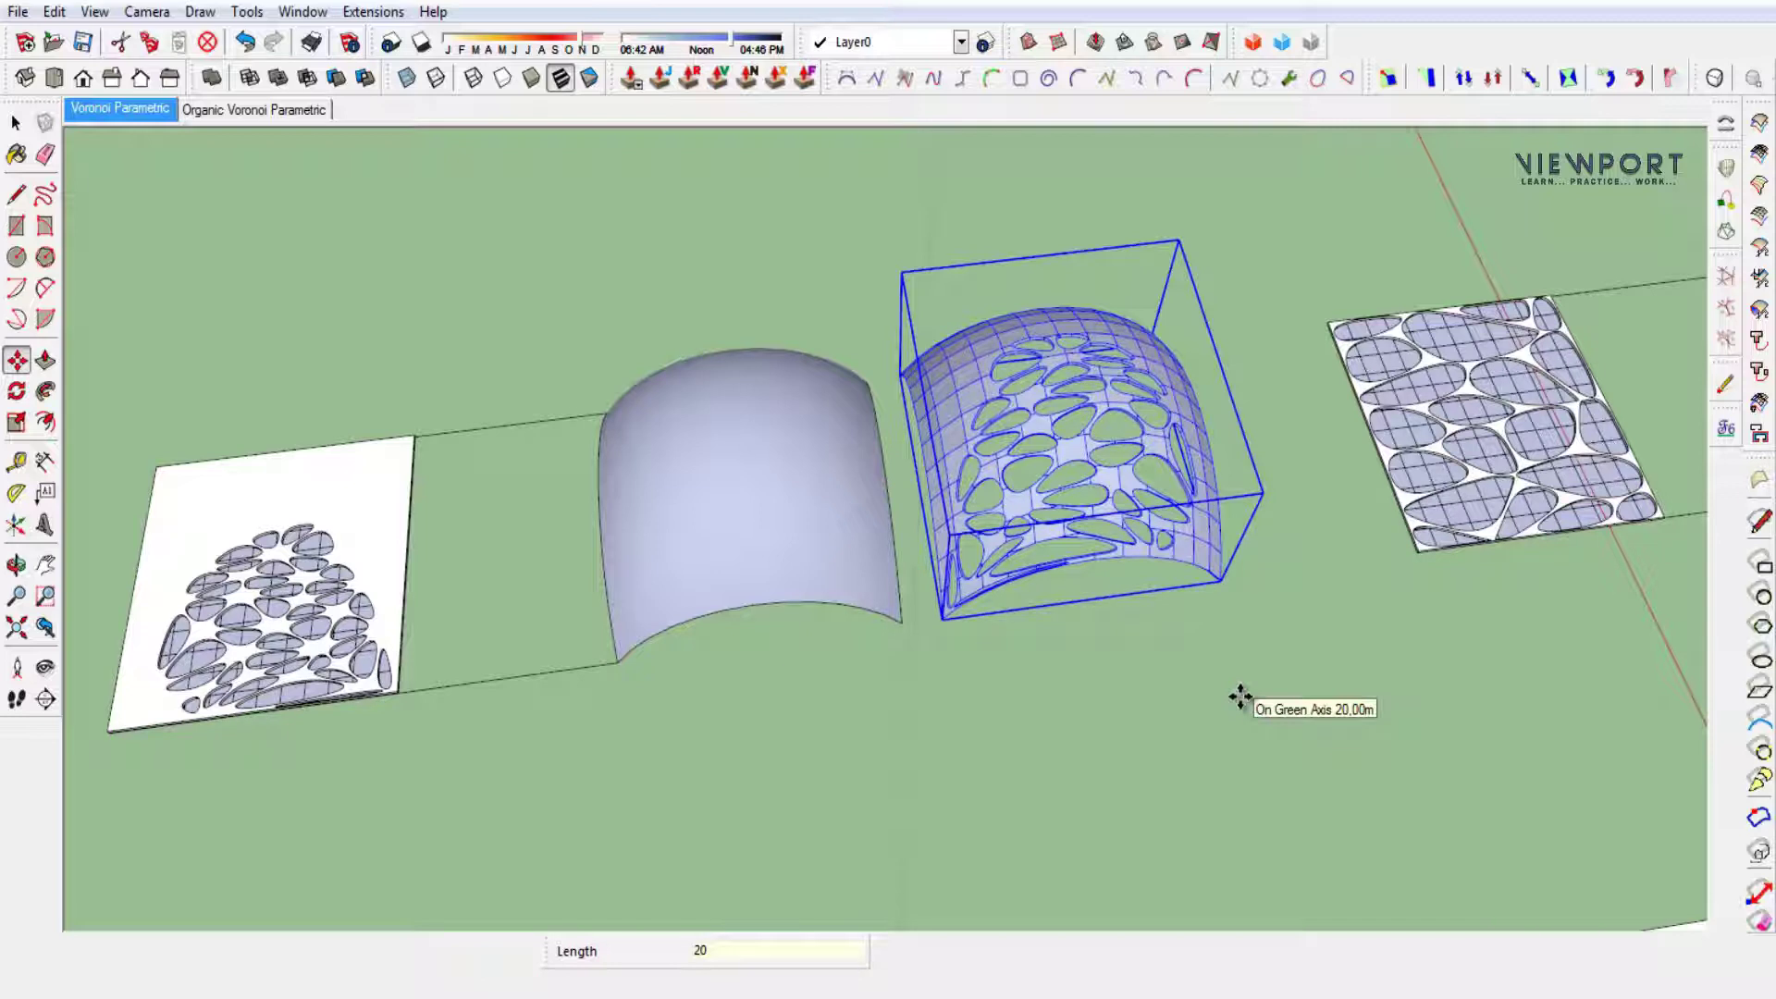
key("space")
left_click(1241, 695)
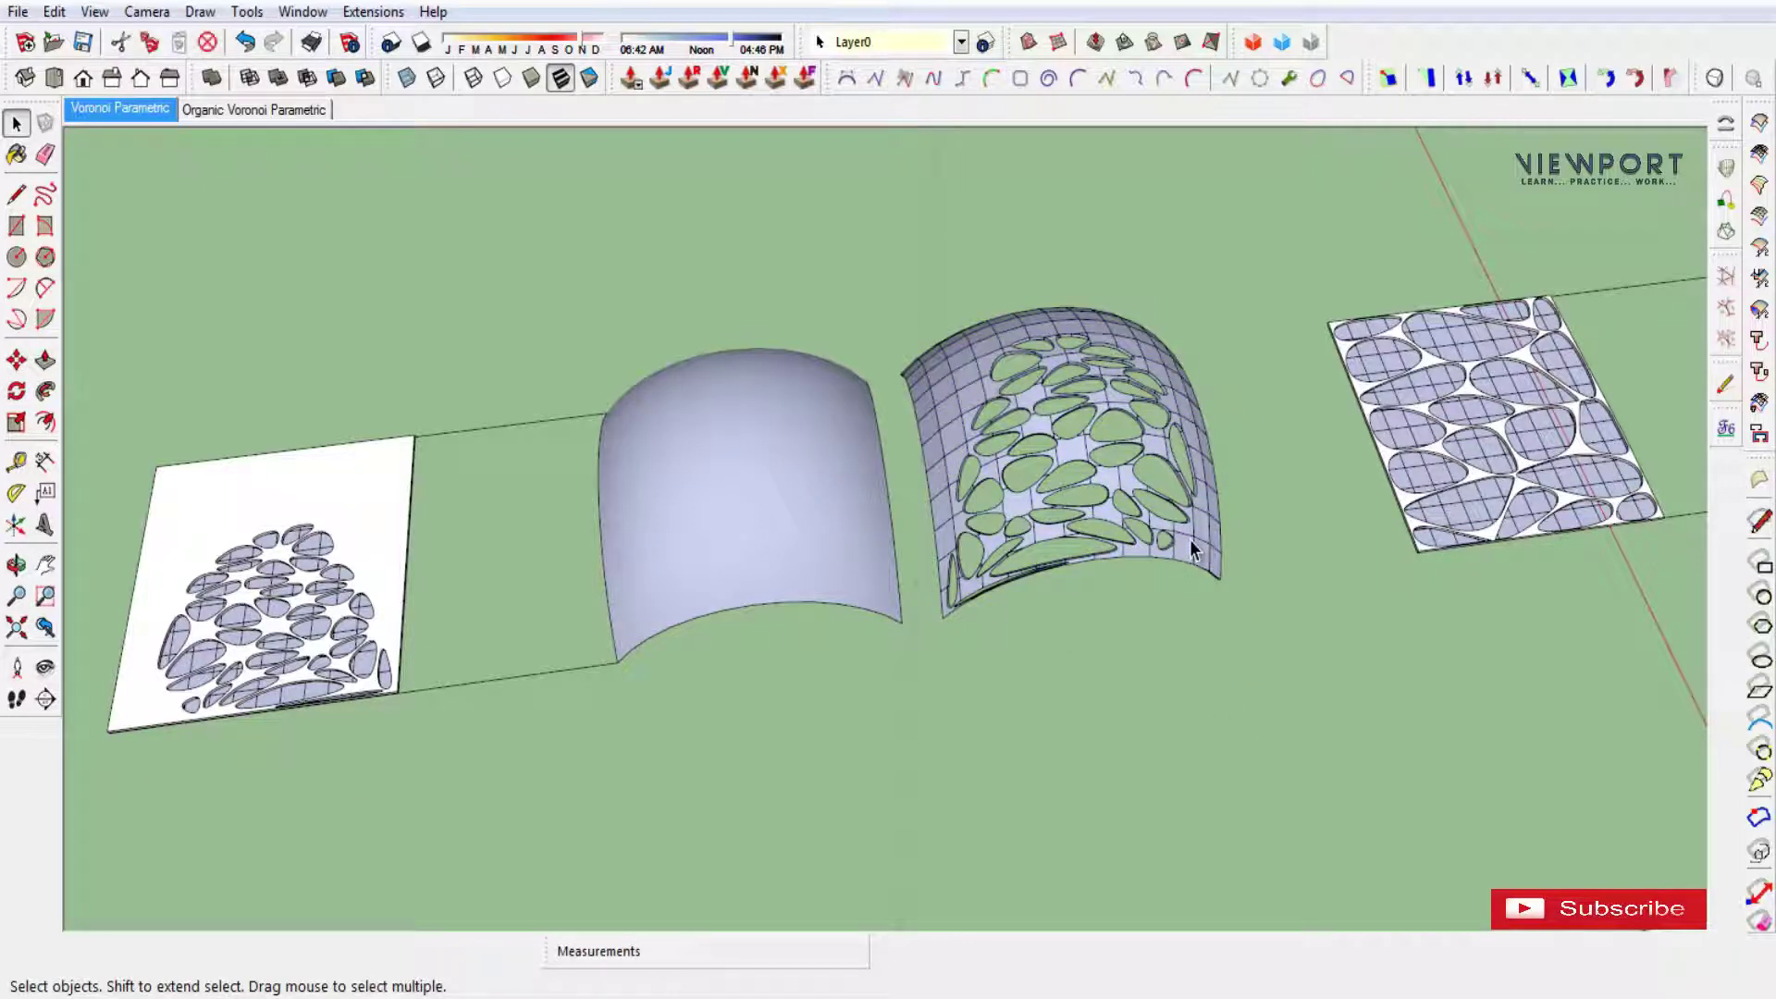
Reverse the faces of the shell group's geometry.
triple_click(1190, 549)
right_click(1190, 548)
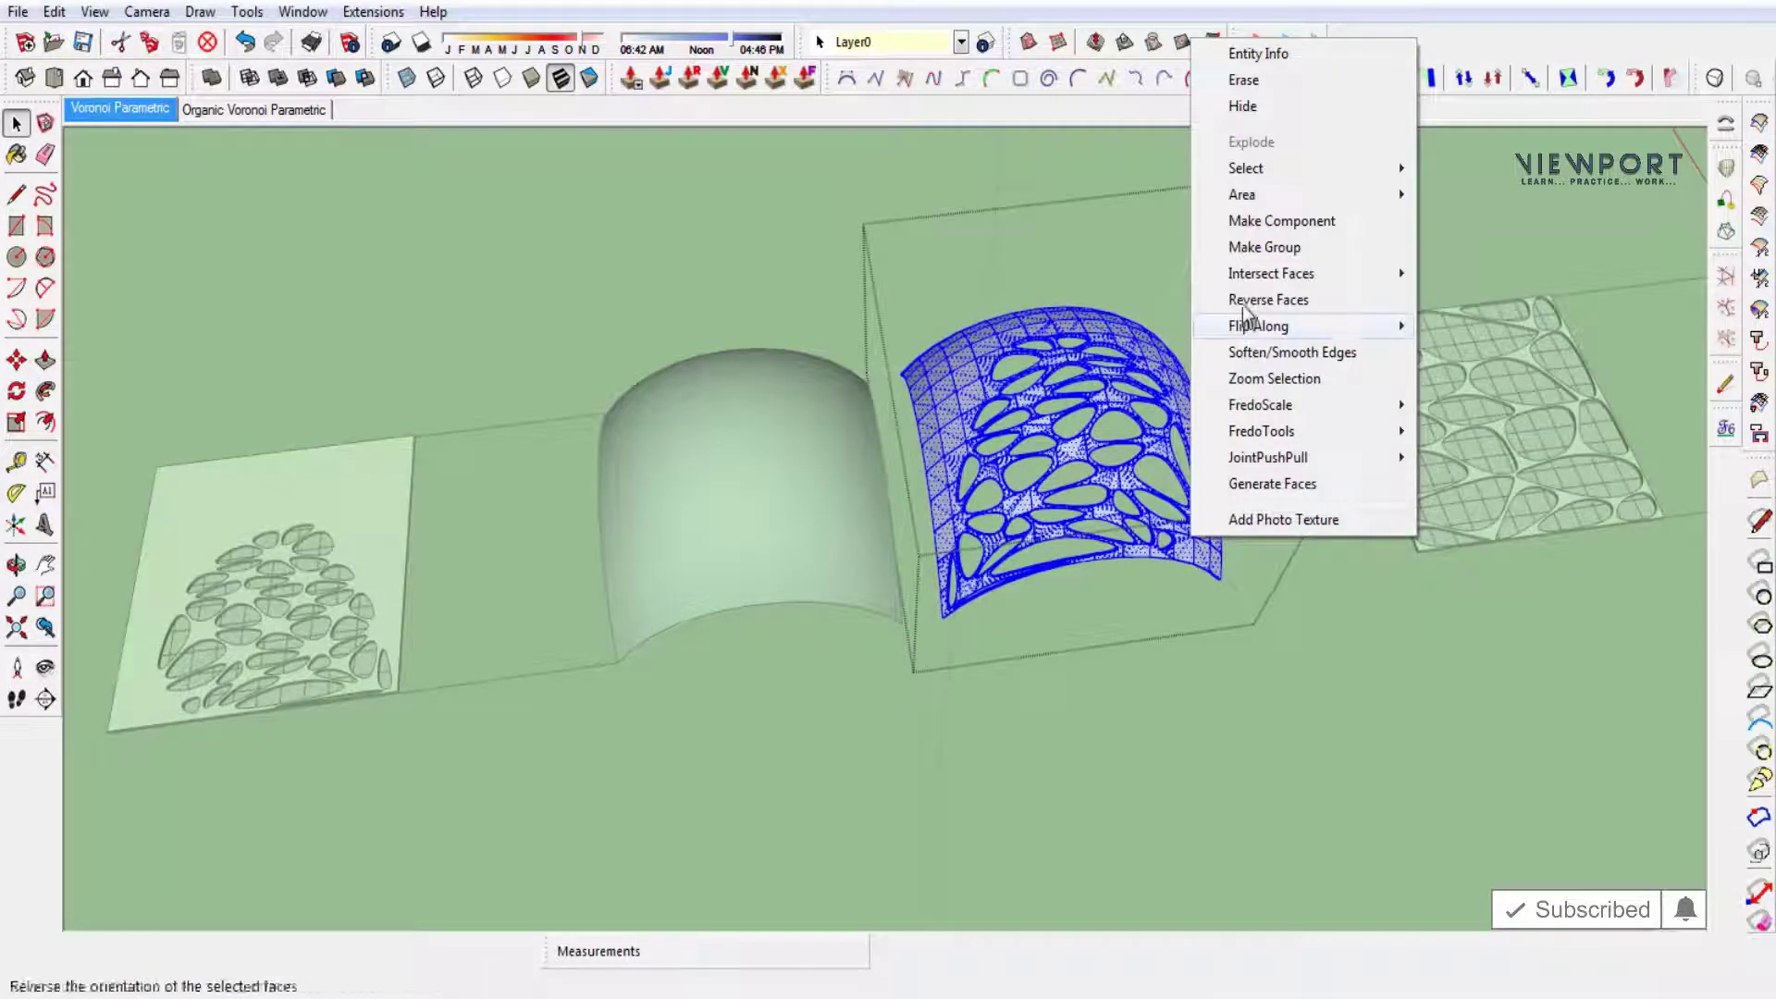
left_click(1249, 309)
left_click(1012, 678)
scroll(1012, 678, "down", 3)
Move the new perforated shell 140 m along the green axis.
scroll(930, 653, "down", 3)
mouse_move(998, 697)
middle_mouse_down()
mouse_move(700, 684)
mouse_move(814, 650)
middle_mouse_up()
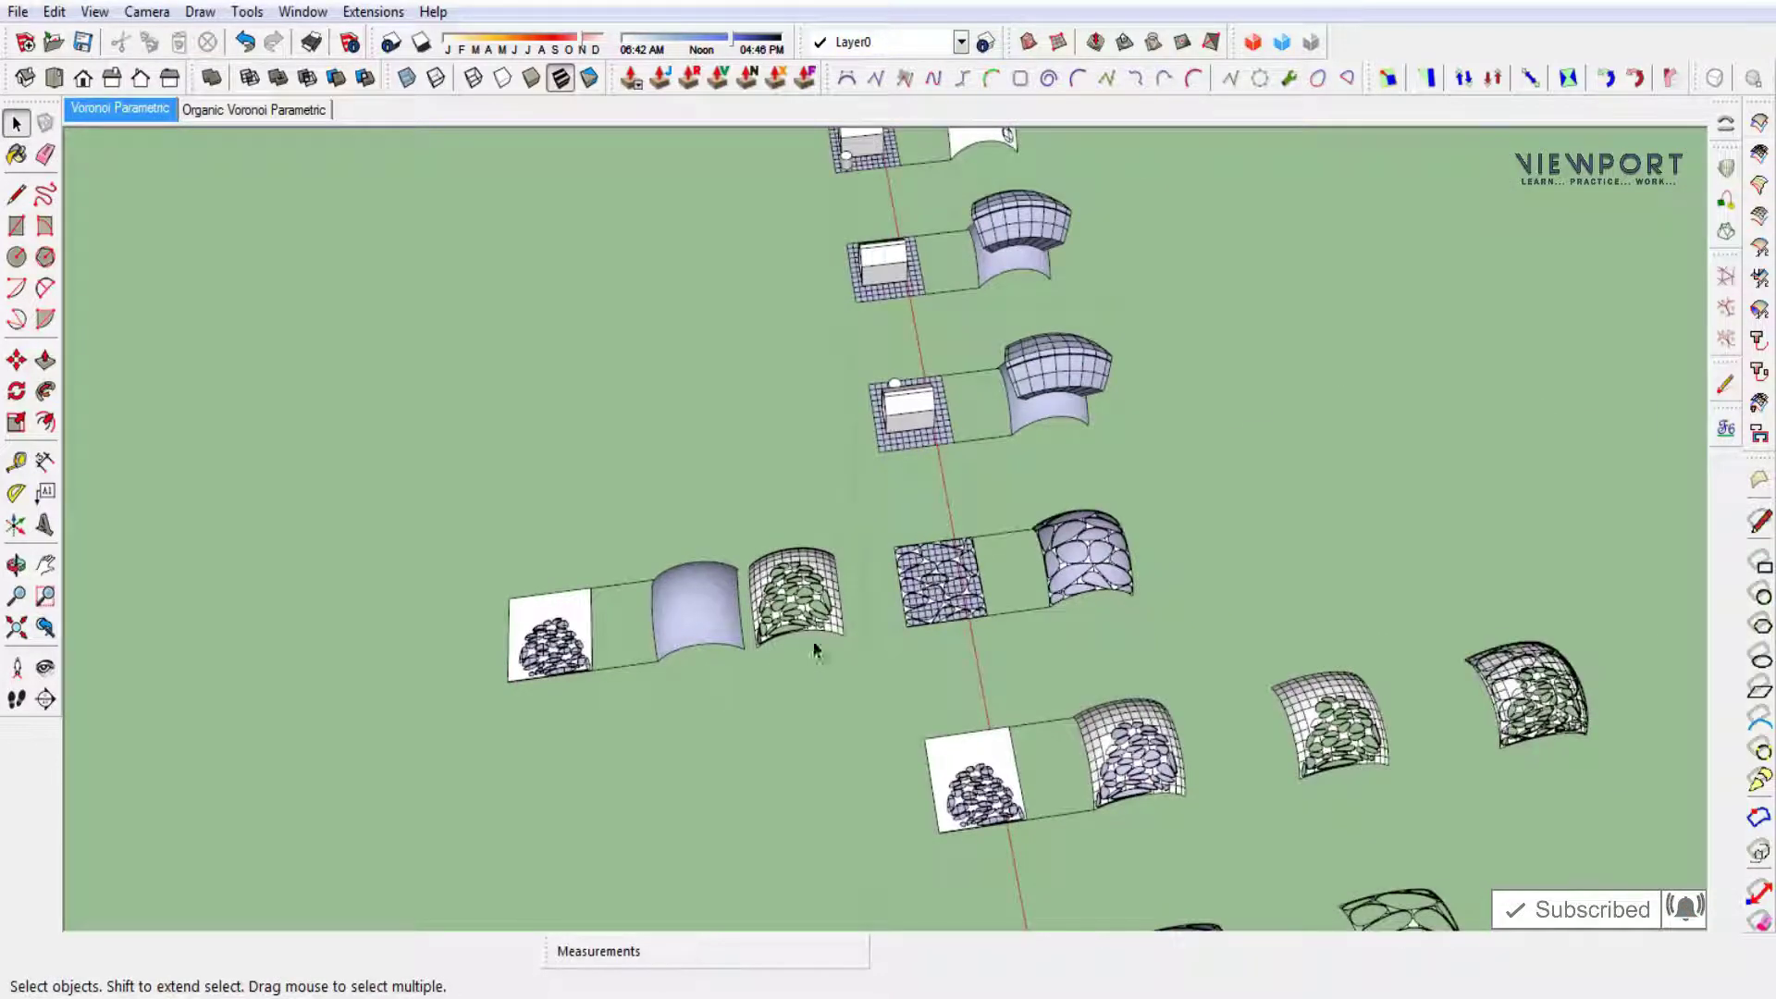
left_click(835, 698)
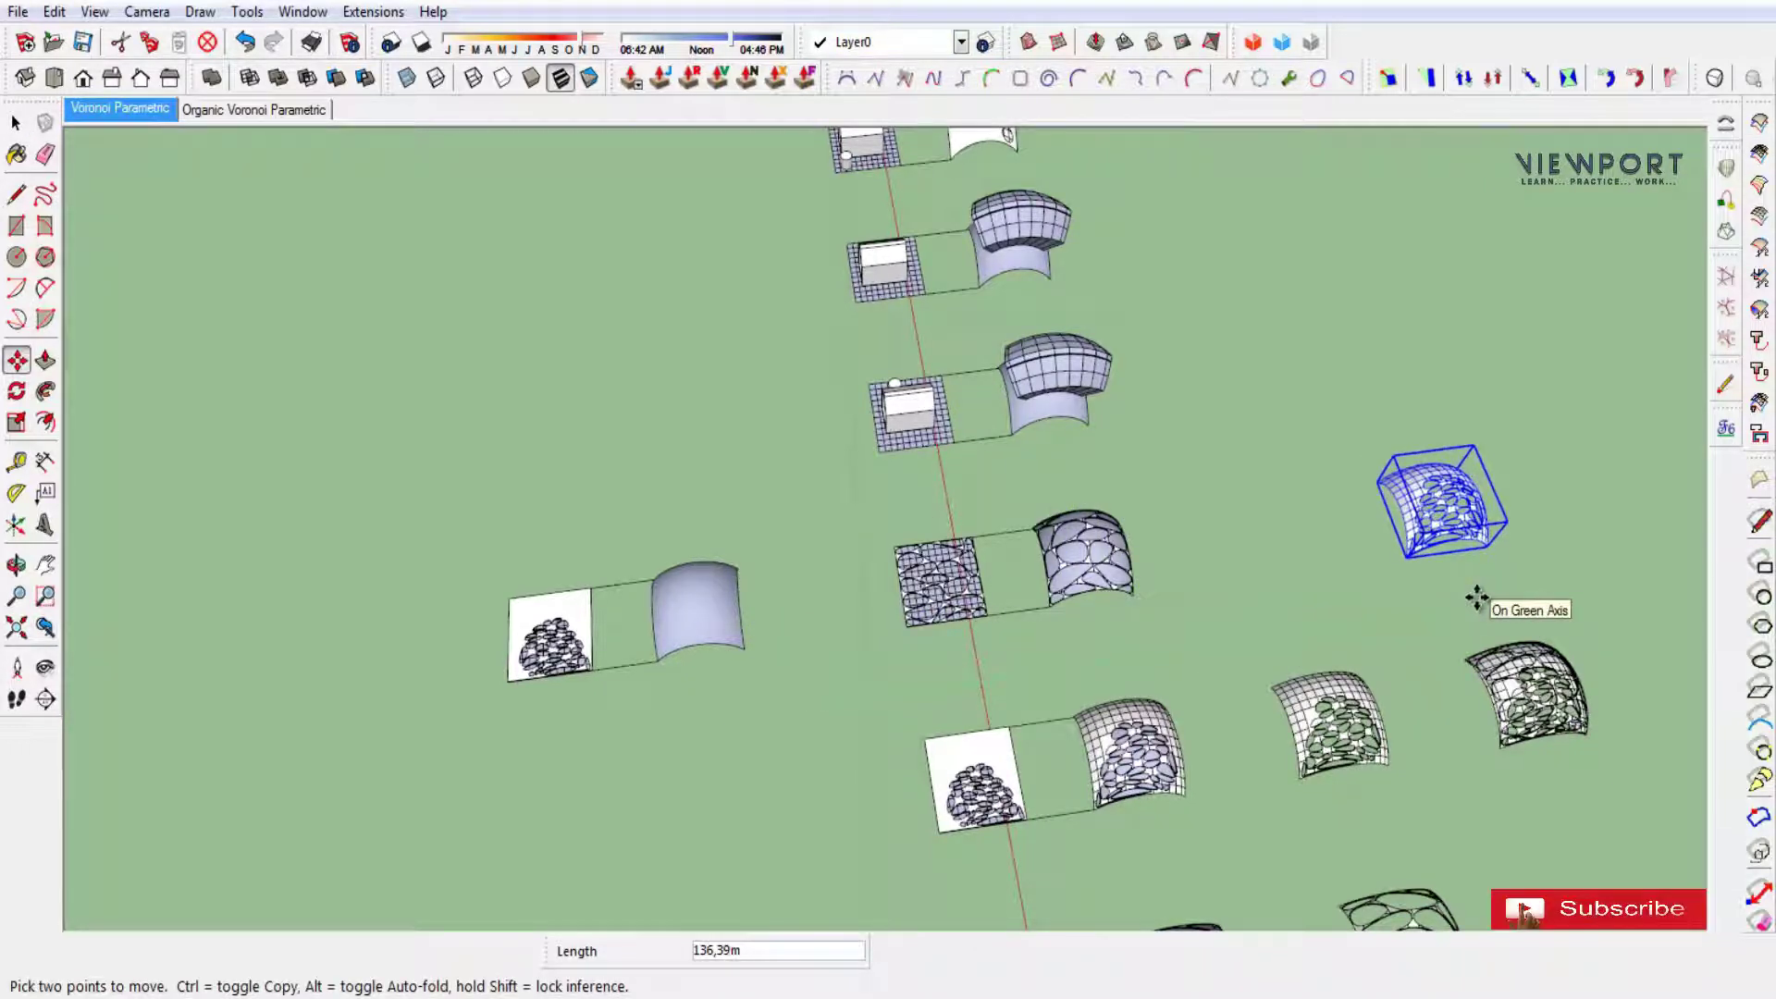
key("Return")
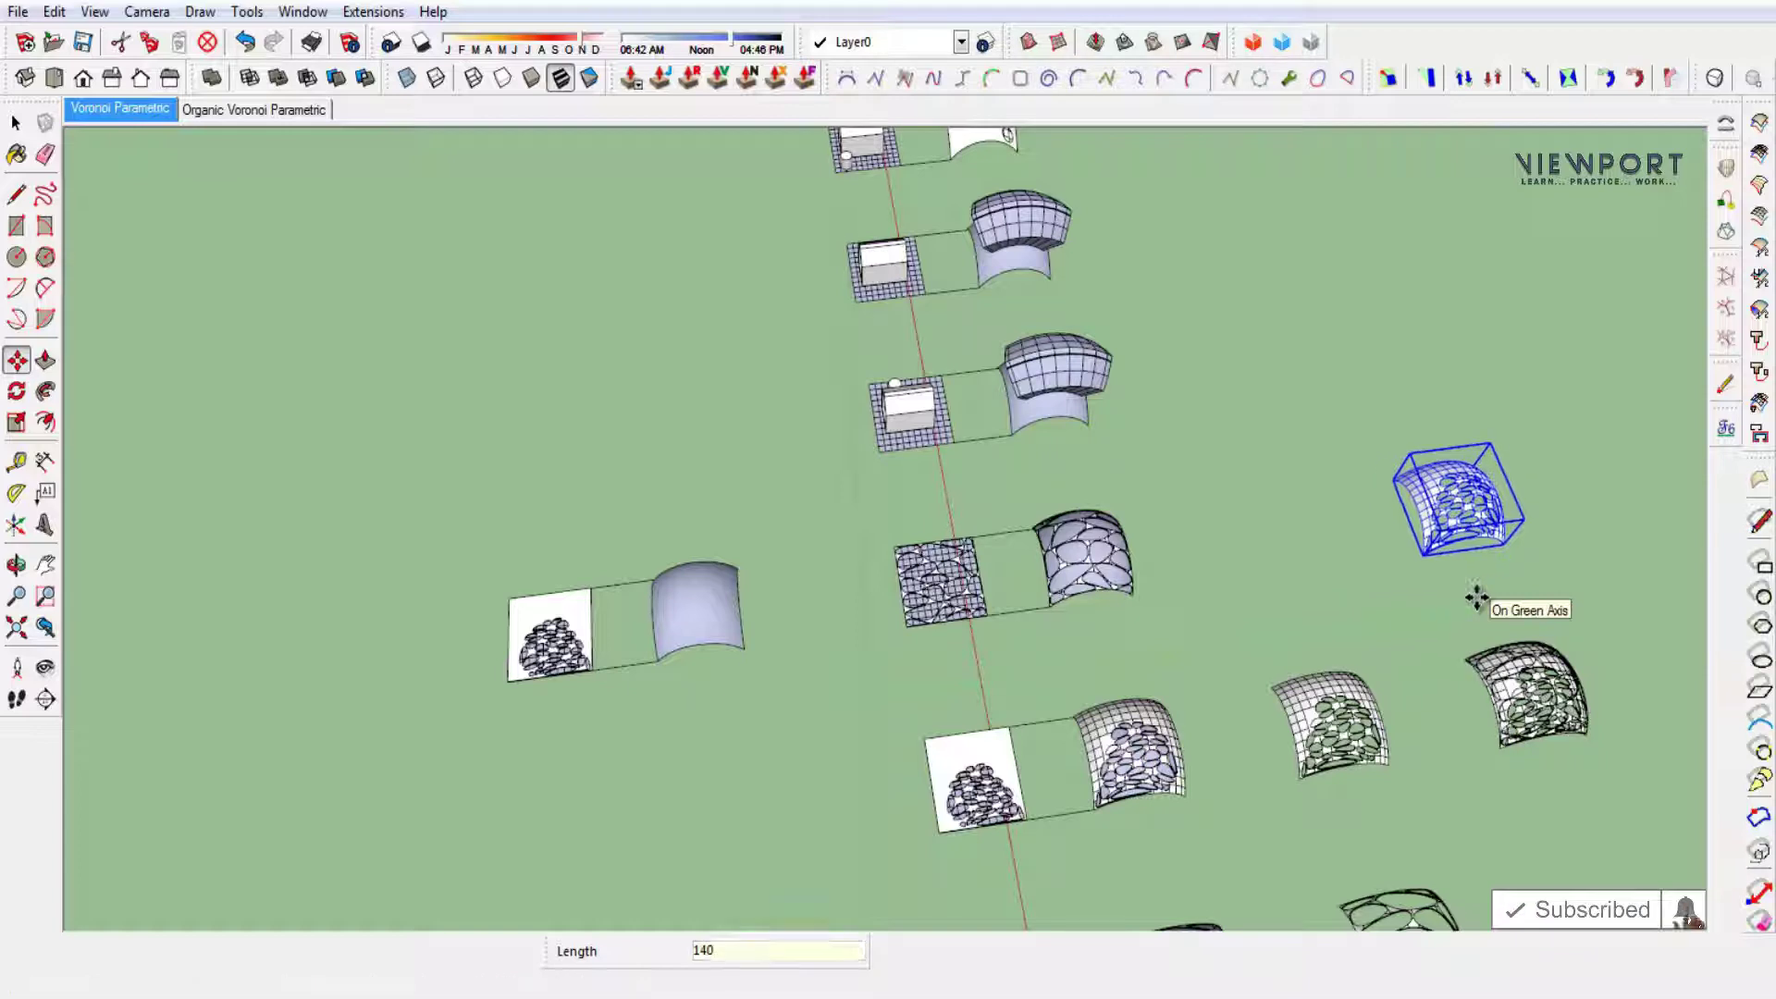
key("space")
left_click(1323, 603)
Copy the perforated dome beside the textured panel 80 m to the right.
scroll(1323, 603, "up", 2)
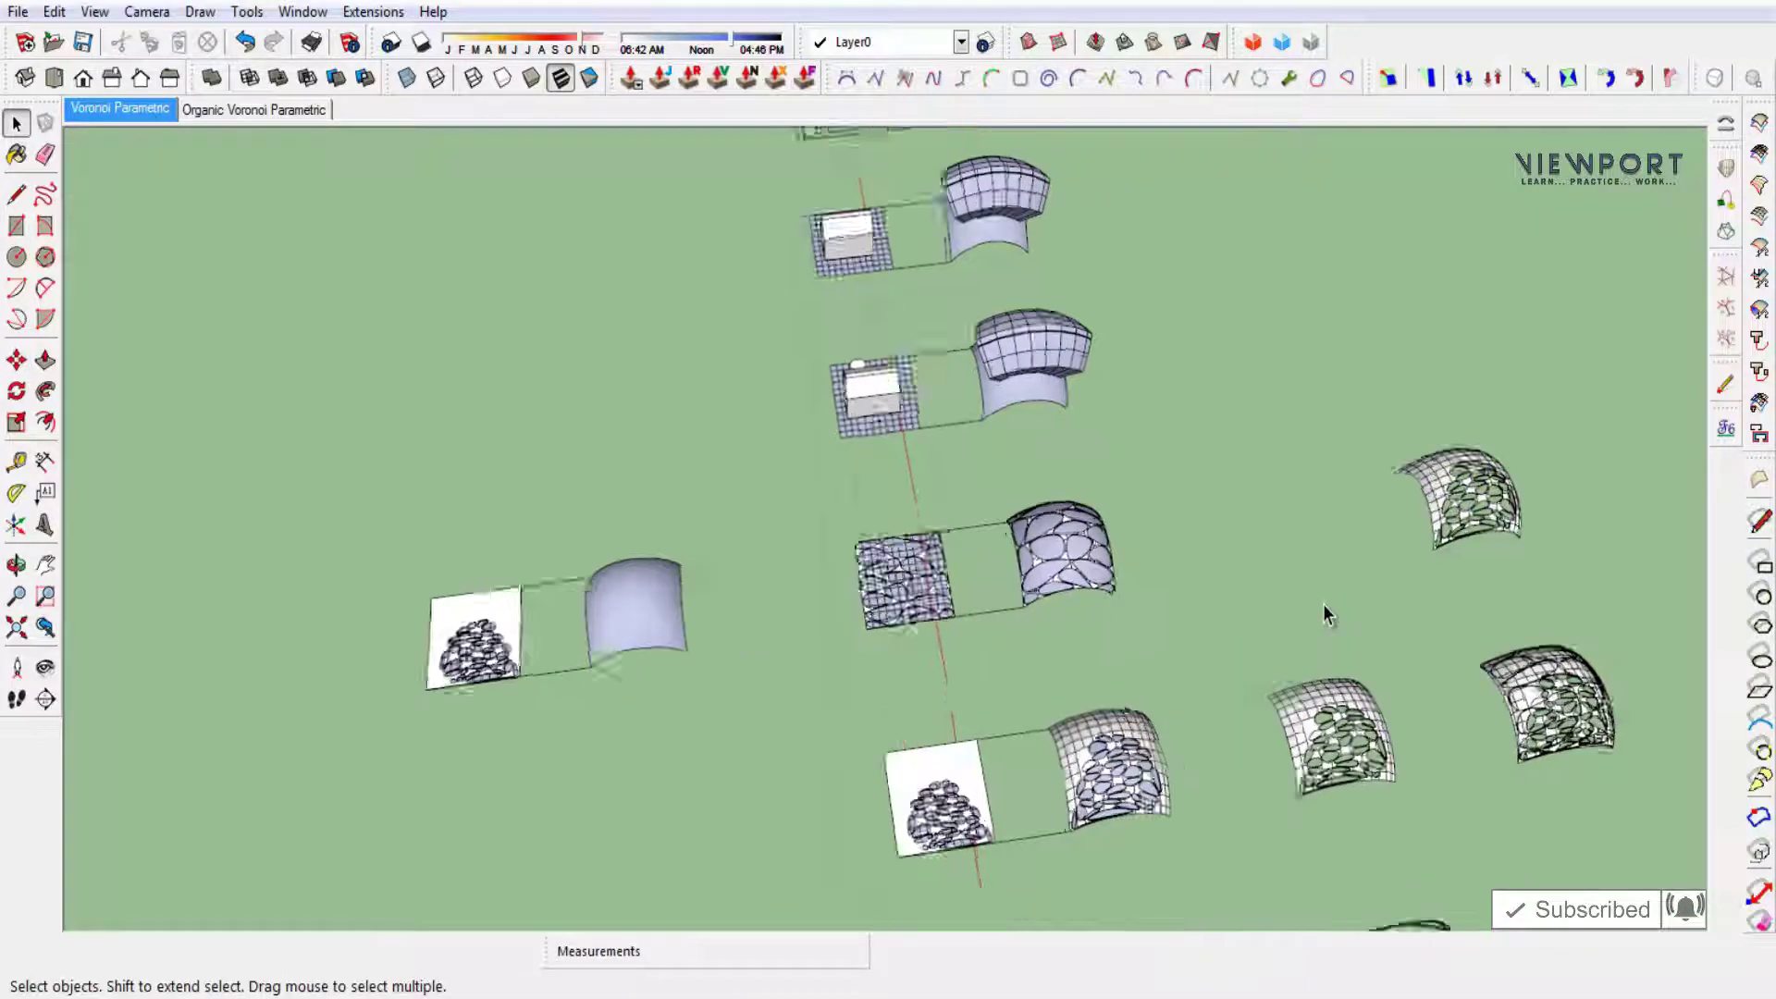
scroll(1323, 604, "up", 3)
left_click(1000, 574)
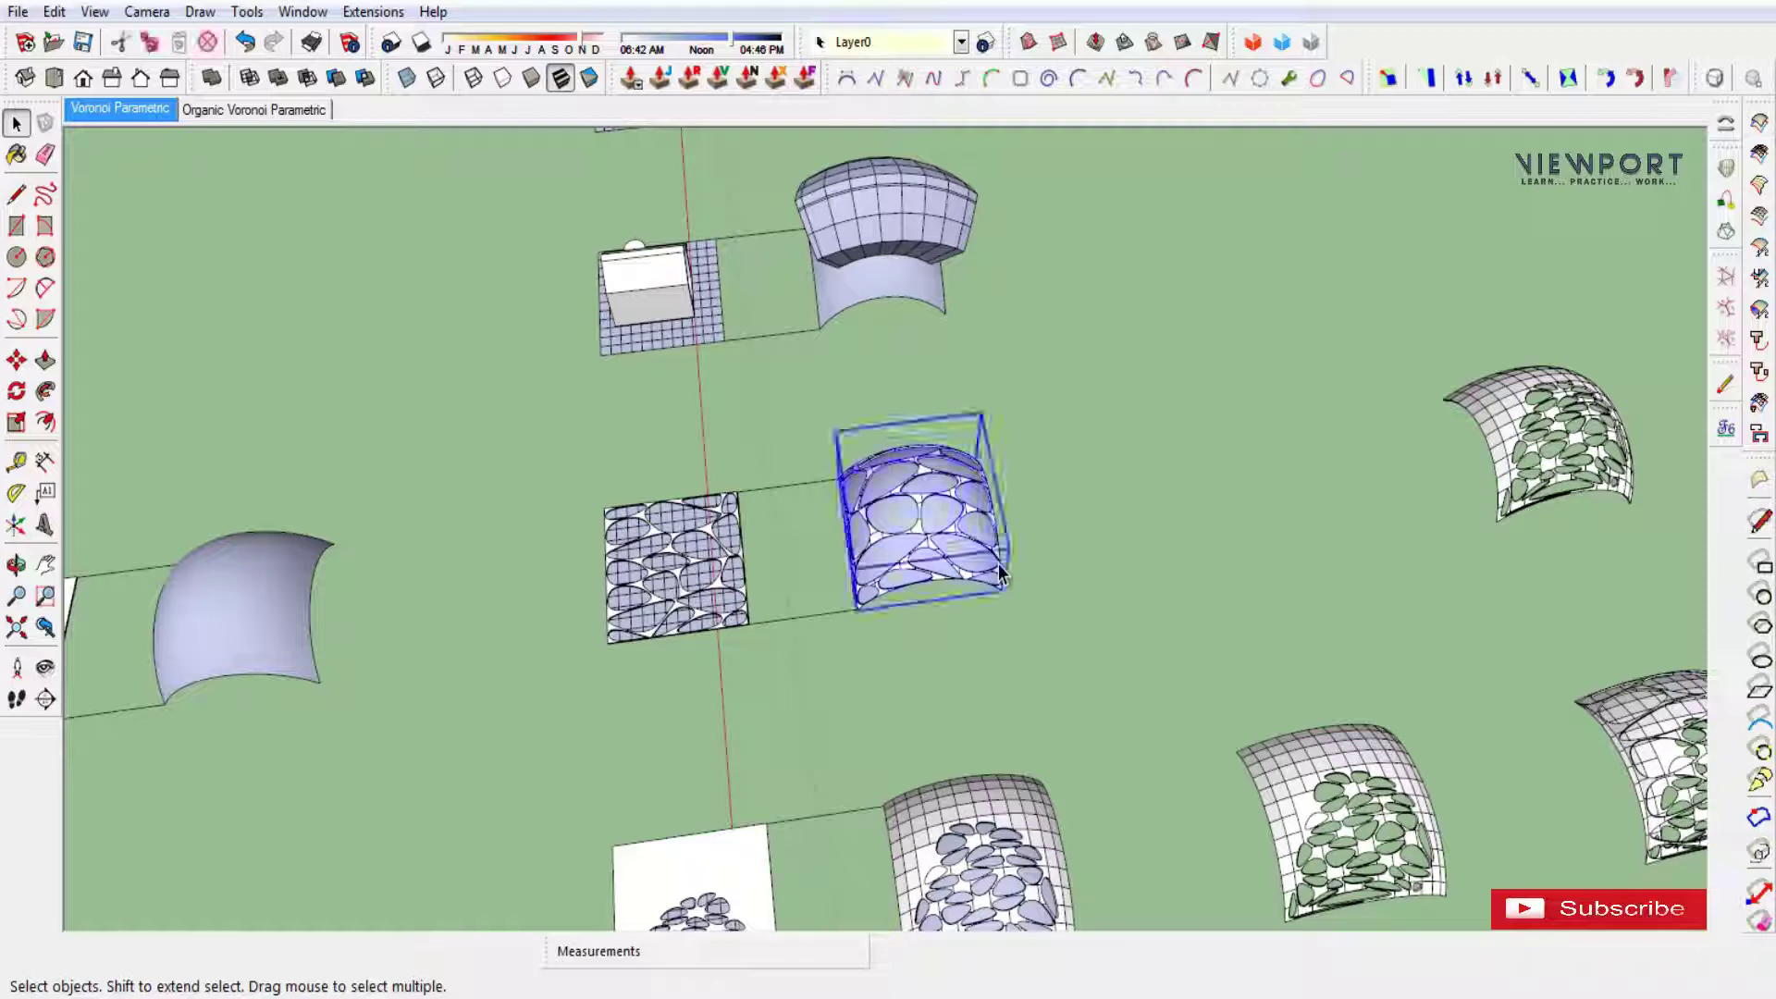
left_click(1018, 638)
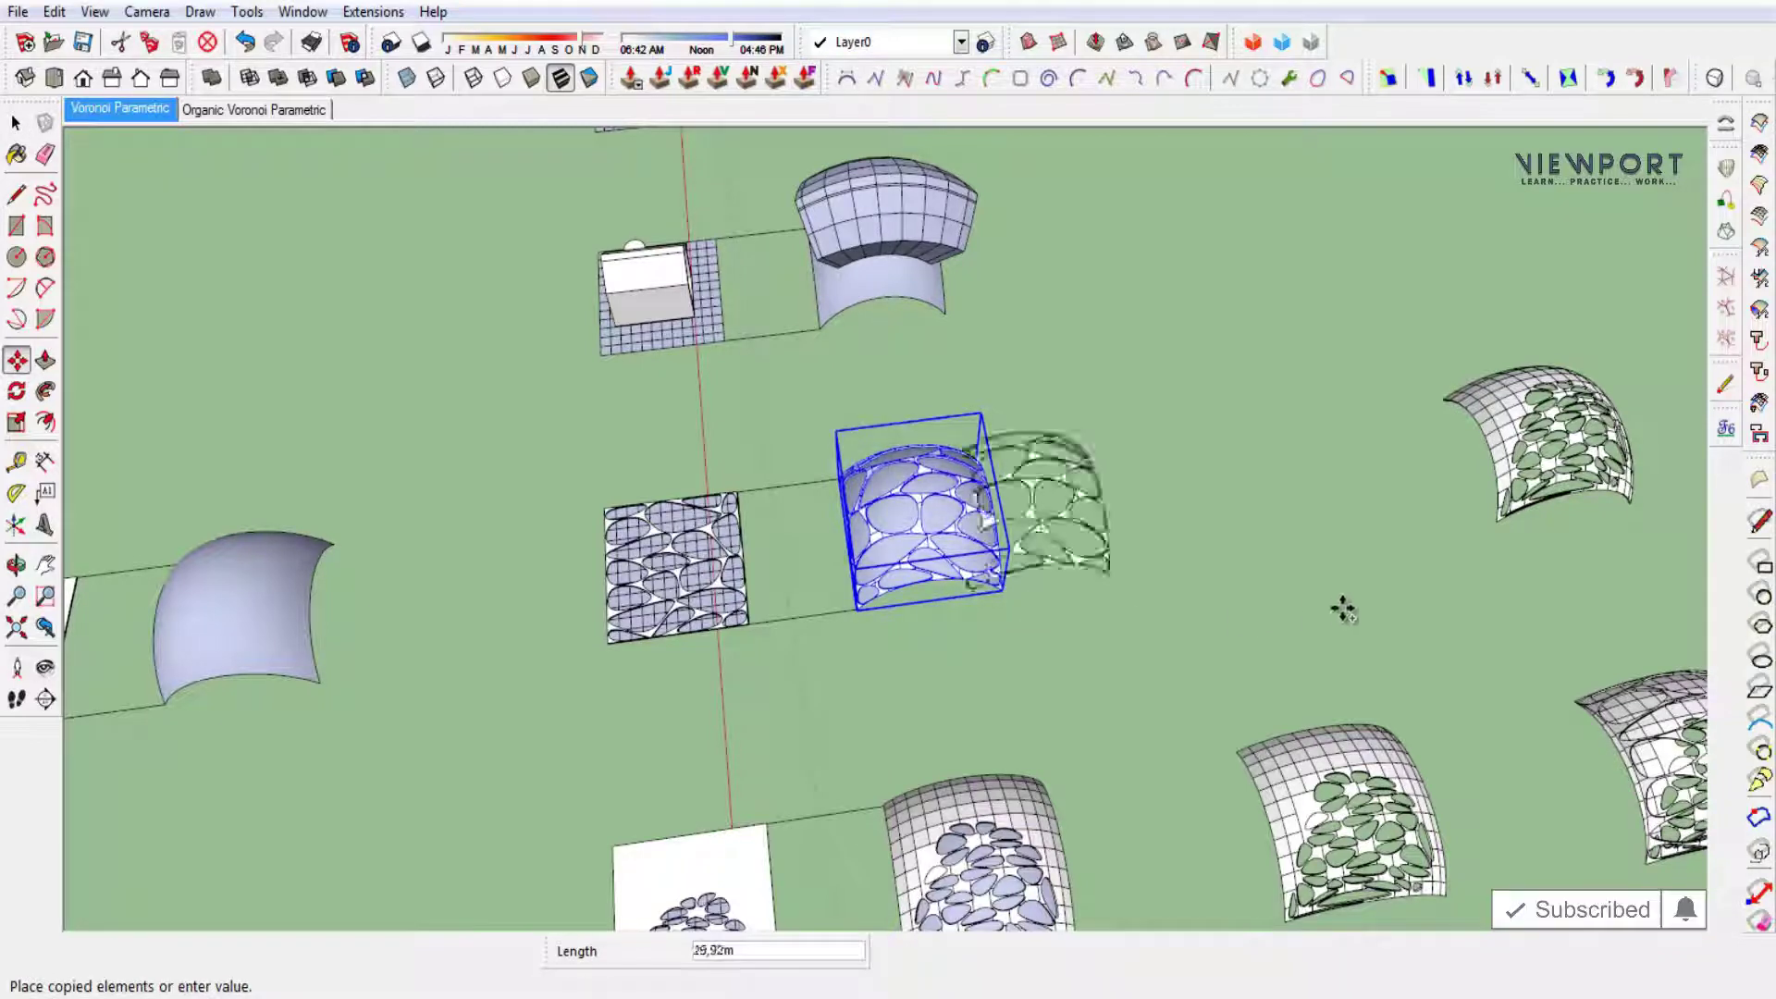
scroll(1572, 536, "down", 2)
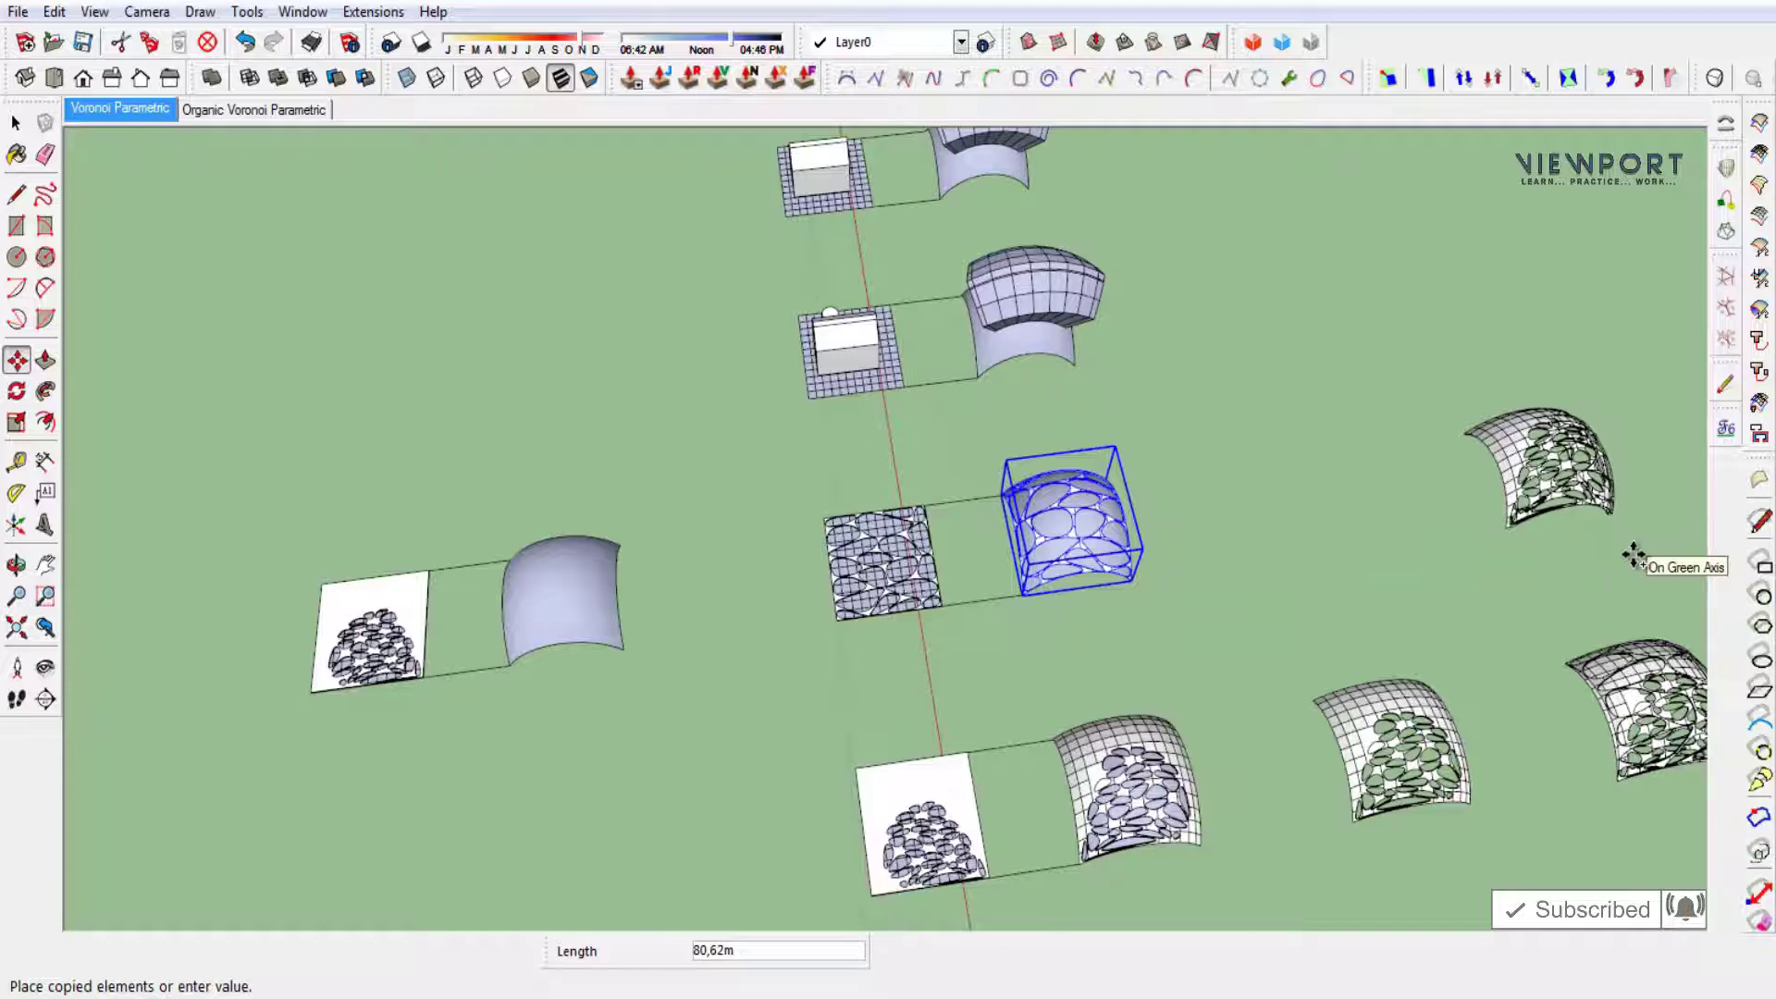
left_click(1634, 555)
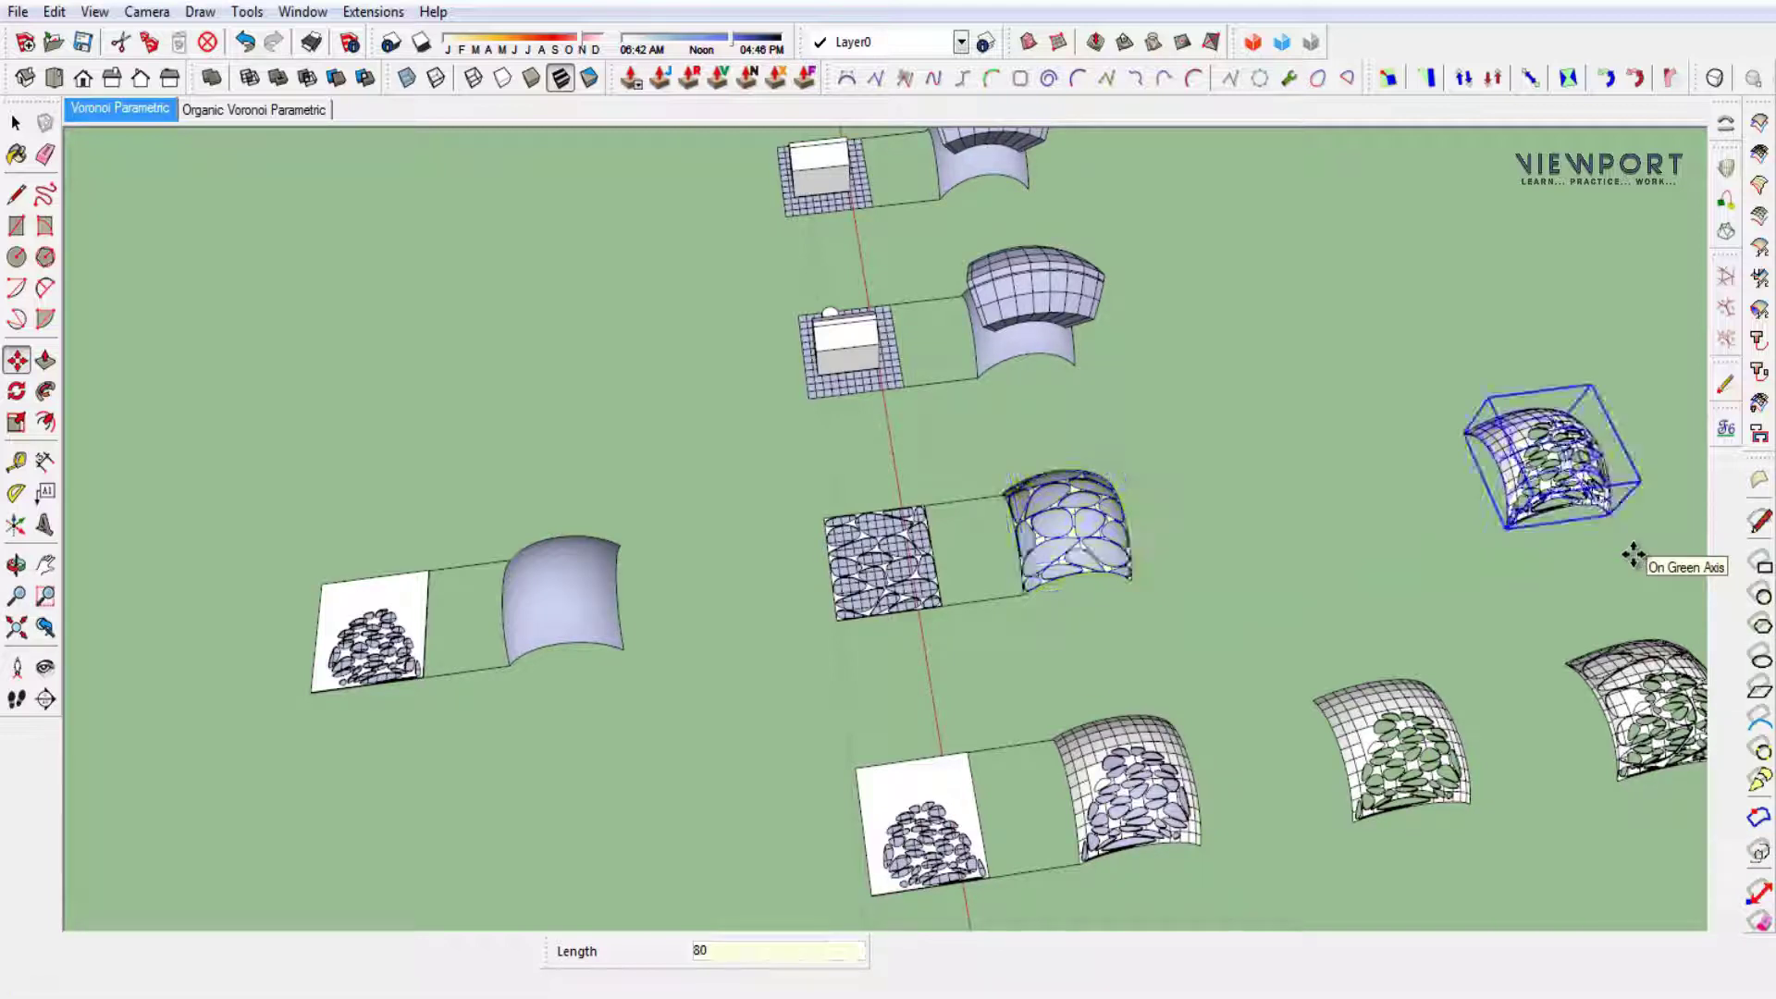
key("space")
left_click(1542, 820)
mouse_move(1542, 820)
middle_mouse_down()
mouse_move(640, 611)
mouse_move(925, 545)
mouse_move(674, 567)
mouse_move(822, 685)
mouse_move(975, 583)
middle_mouse_up()
scroll(925, 546, "up", 3)
scroll(925, 546, "up", 2)
Select the perforated dome on the right and orbit to a low view of it.
scroll(675, 568, "down", 3)
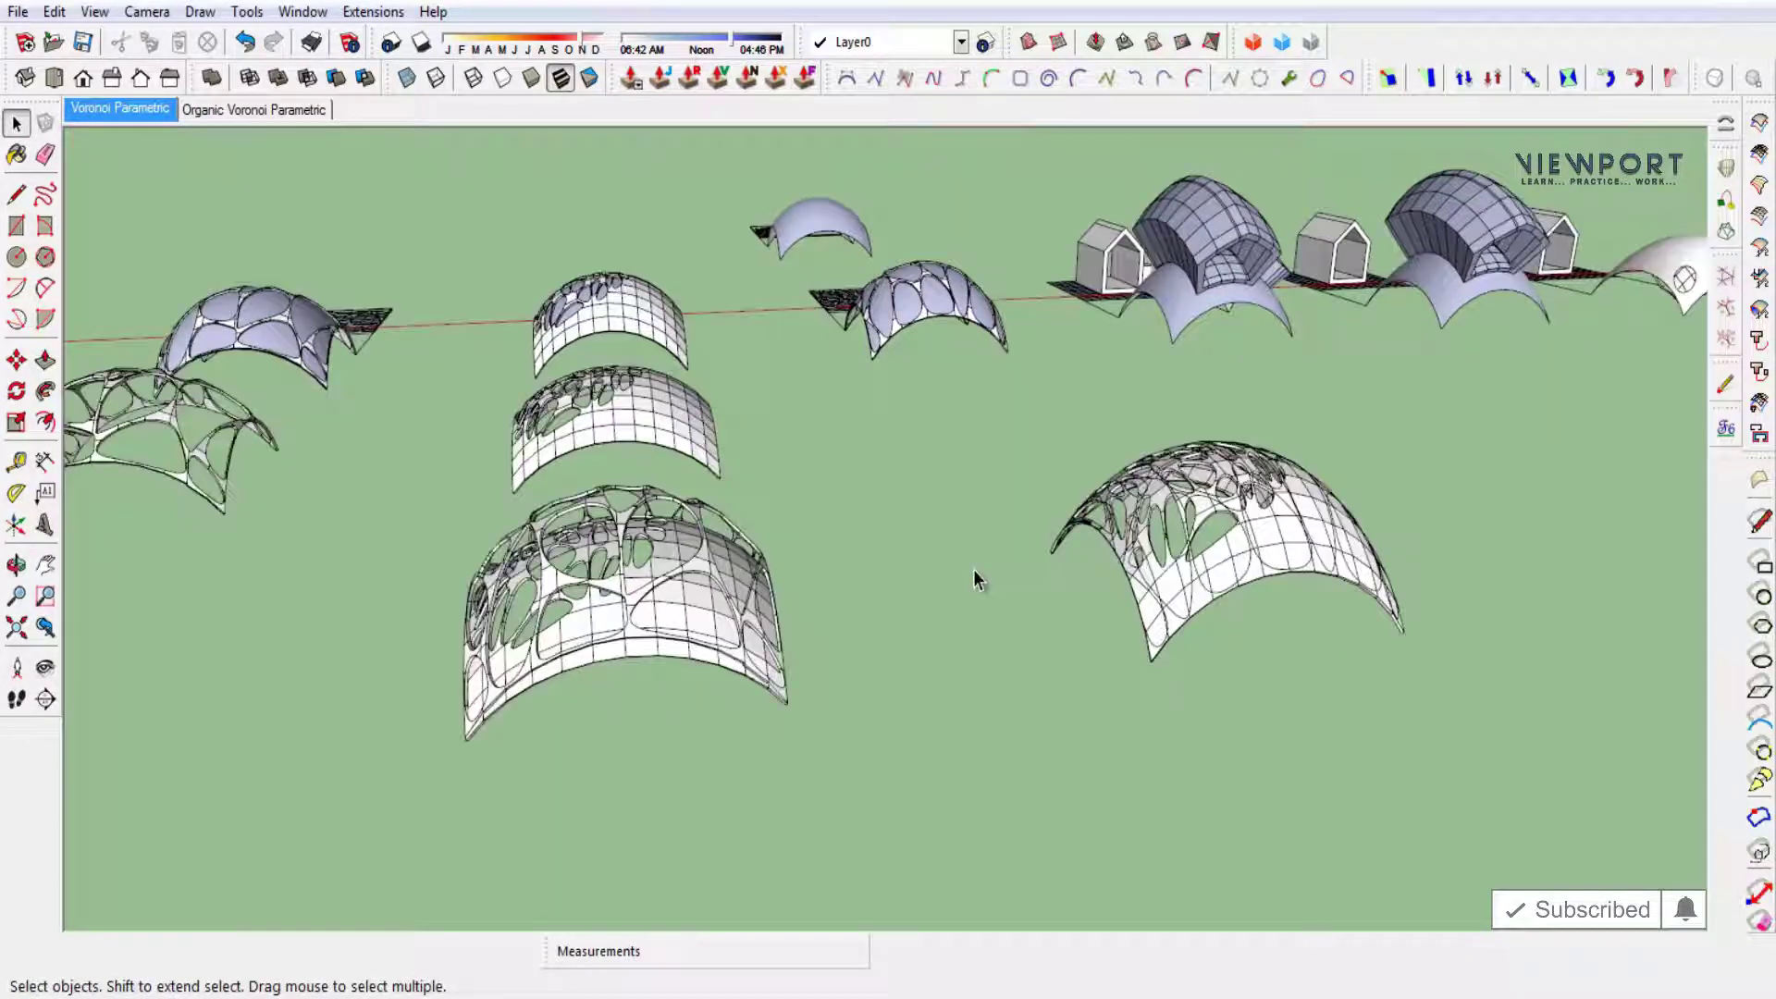
scroll(1191, 618, "up", 2)
scroll(1179, 559, "up", 1)
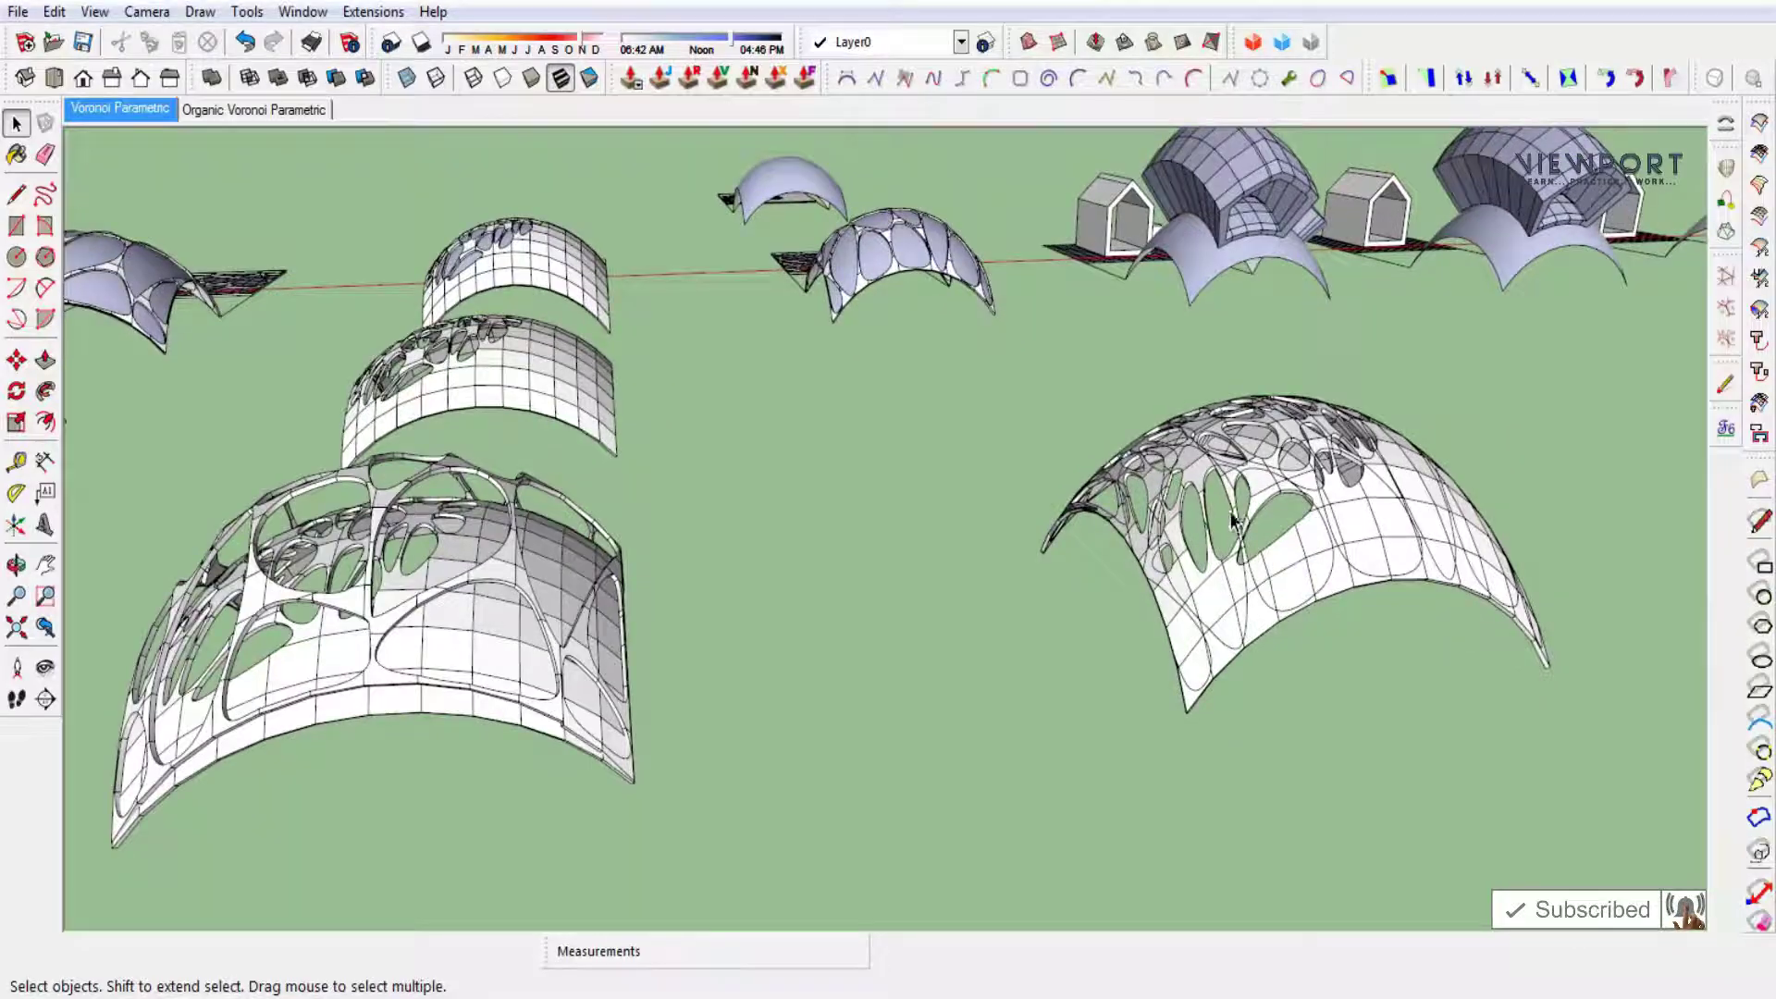
scroll(1235, 511, "up", 1)
left_click(1236, 512)
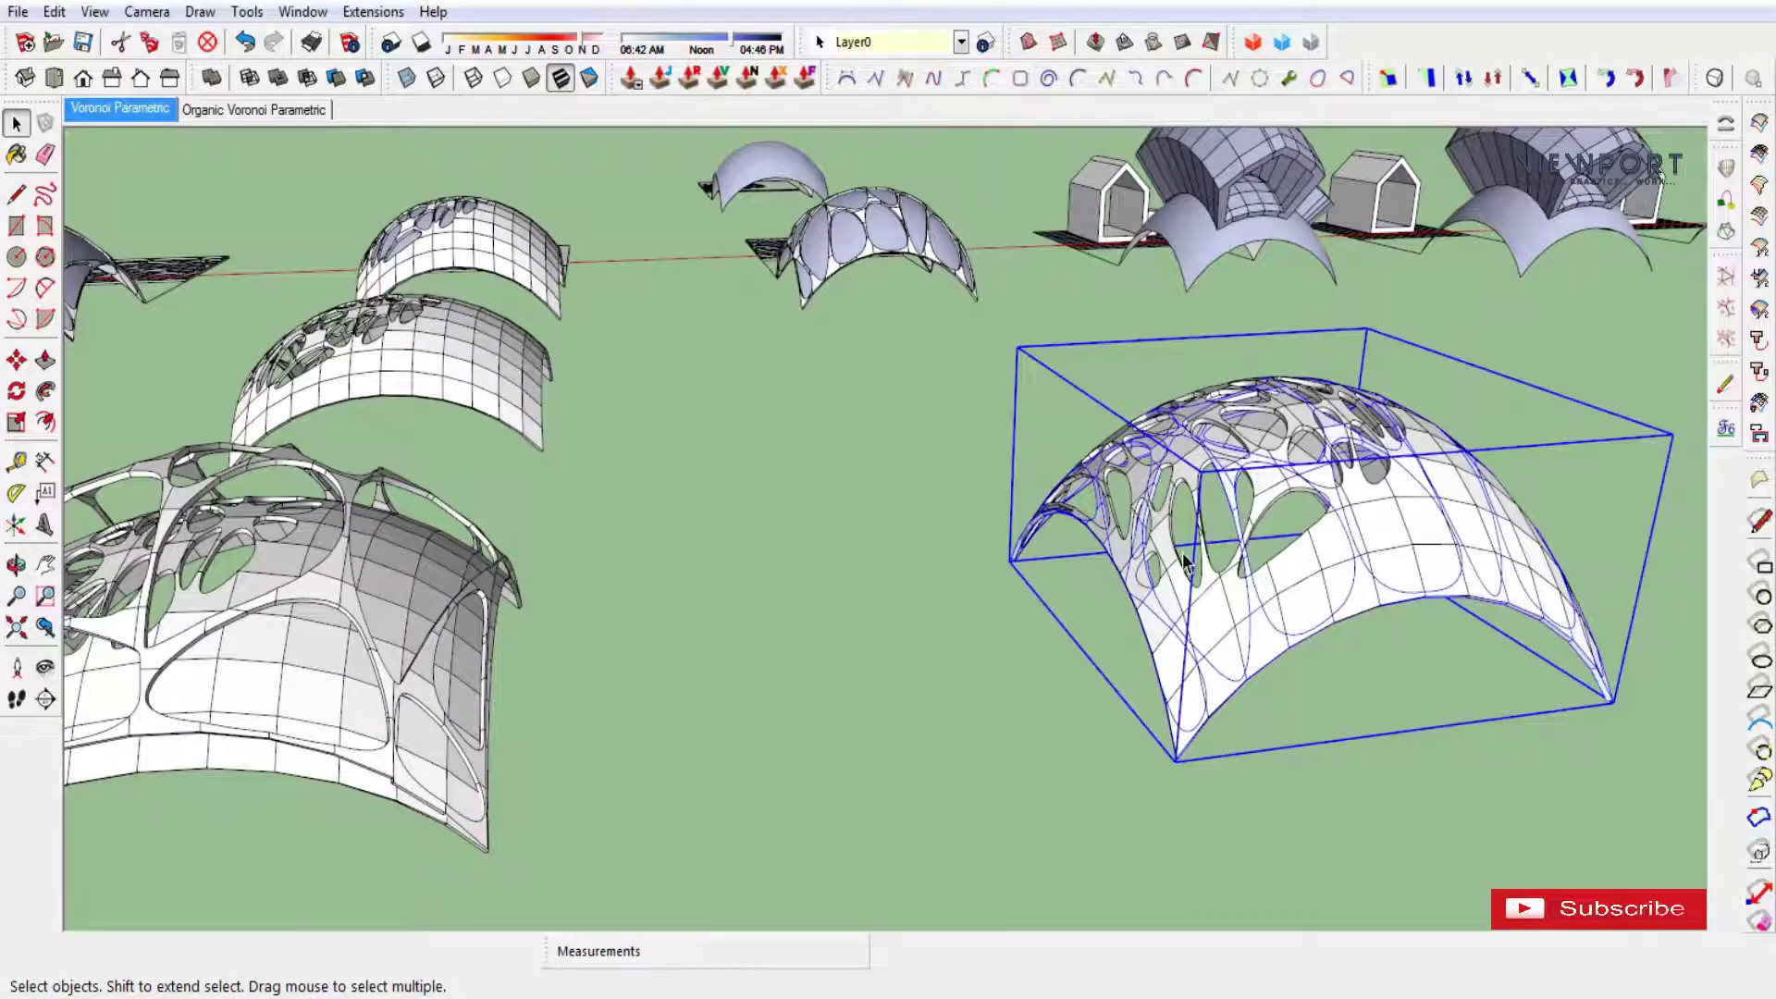
middle_click_drag(1135, 580, 1343, 476)
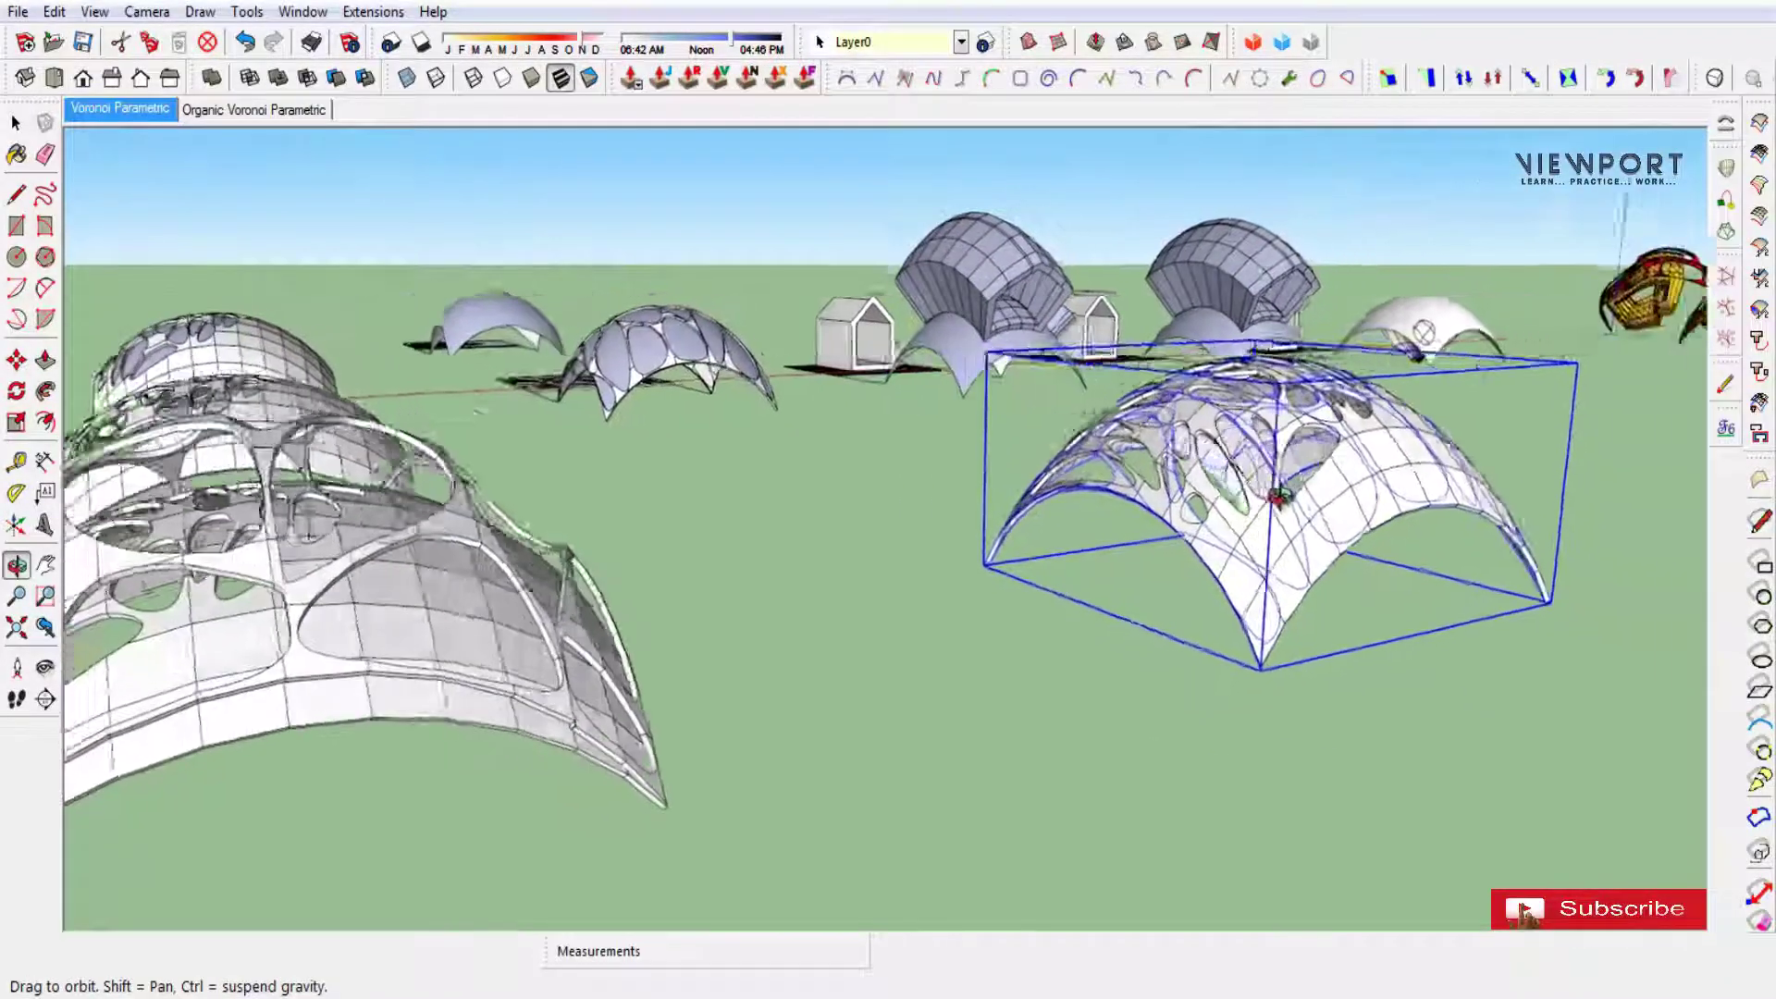
middle_click_drag(1041, 576, 1095, 567)
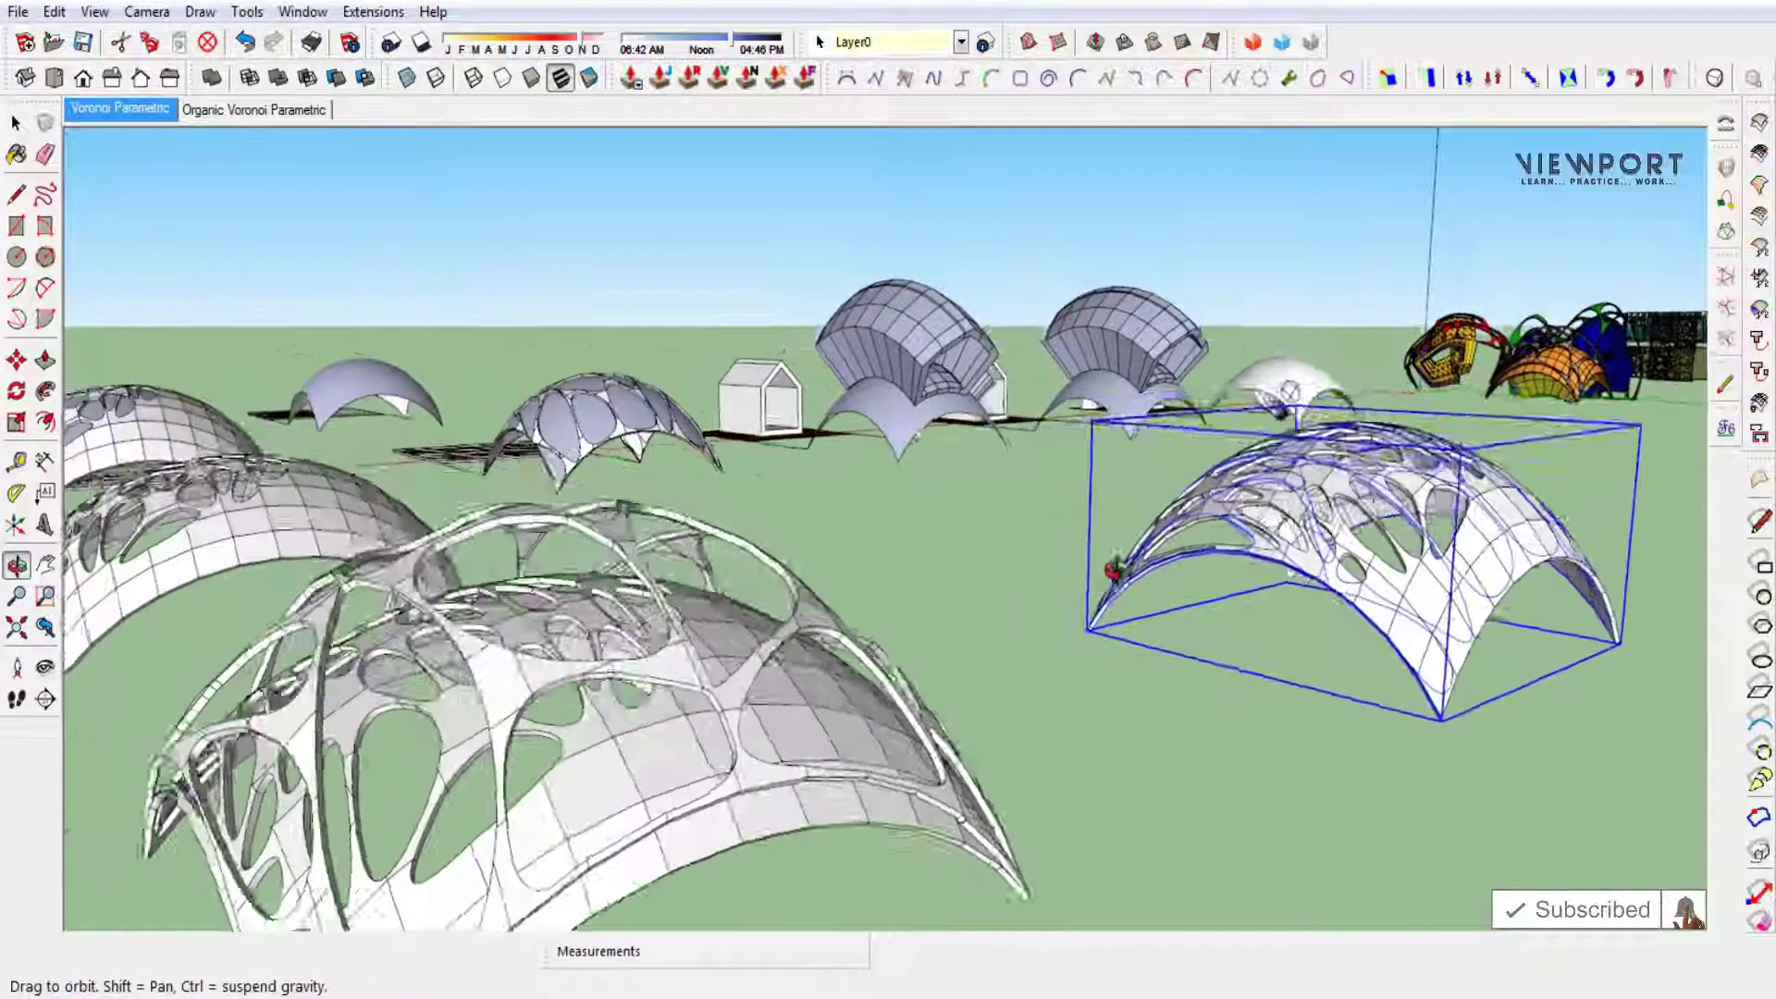
Scale the dome to 1.60 along the blue axis, then overlook the vault rows.
key("s")
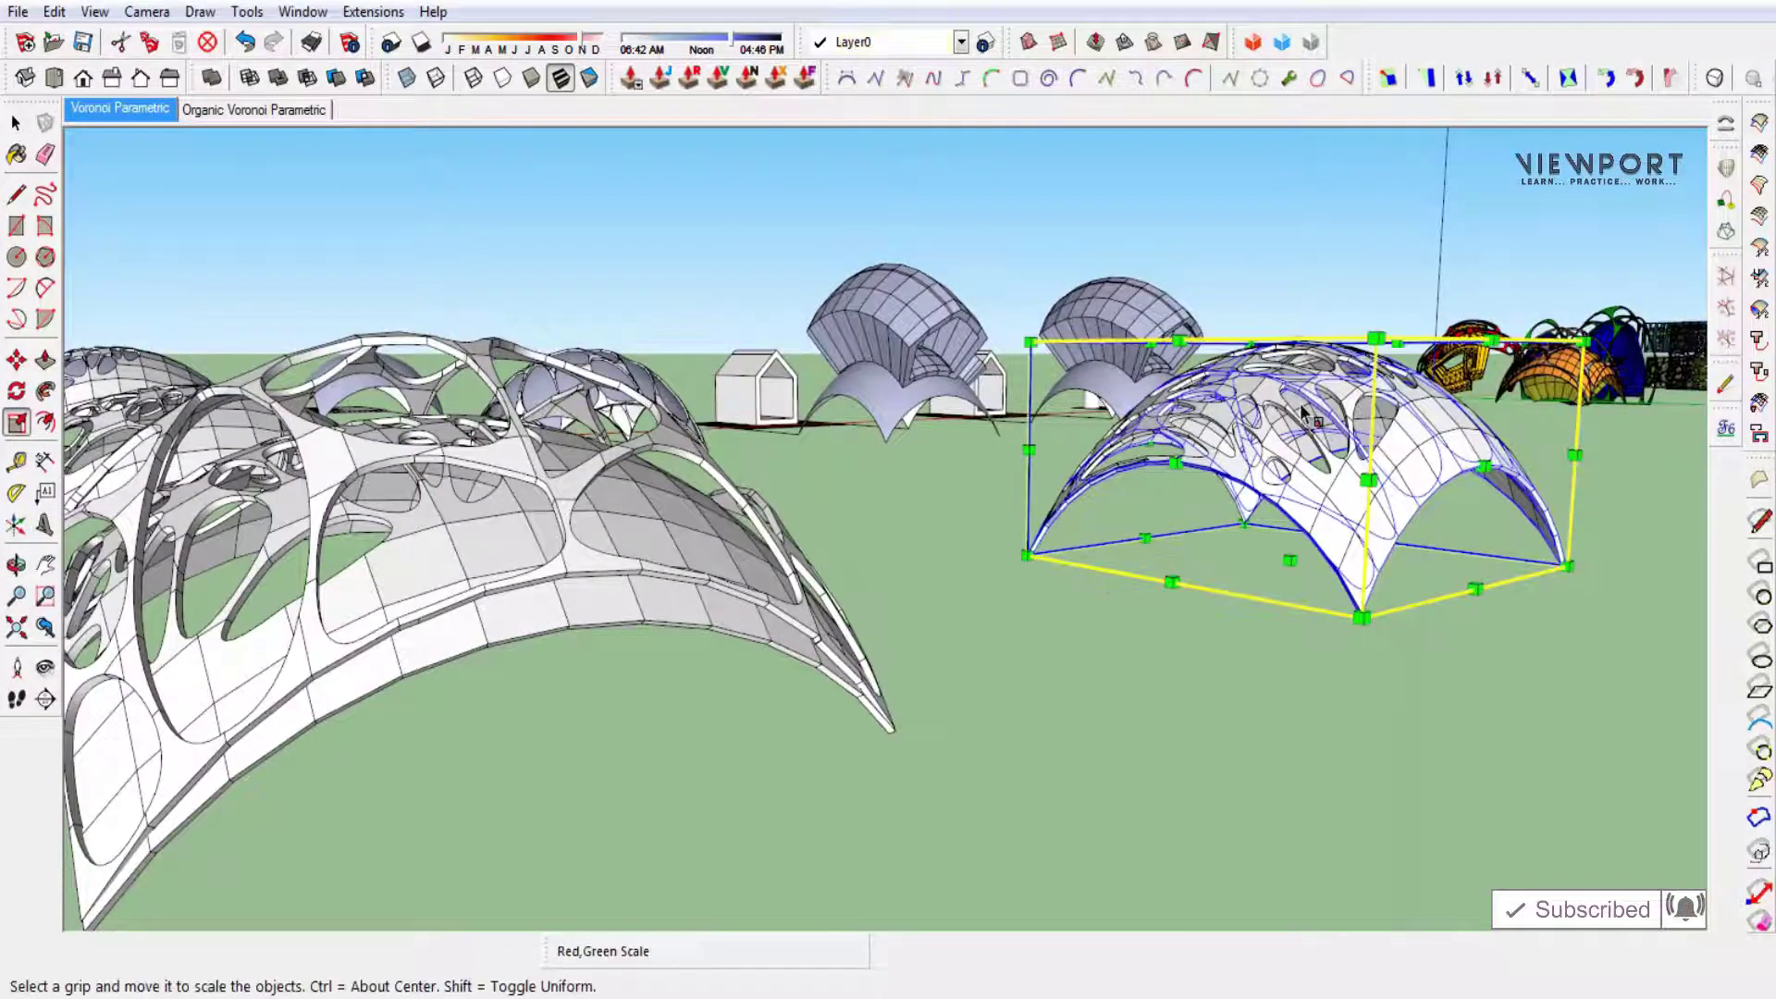
middle_click_drag(1096, 568, 1312, 350)
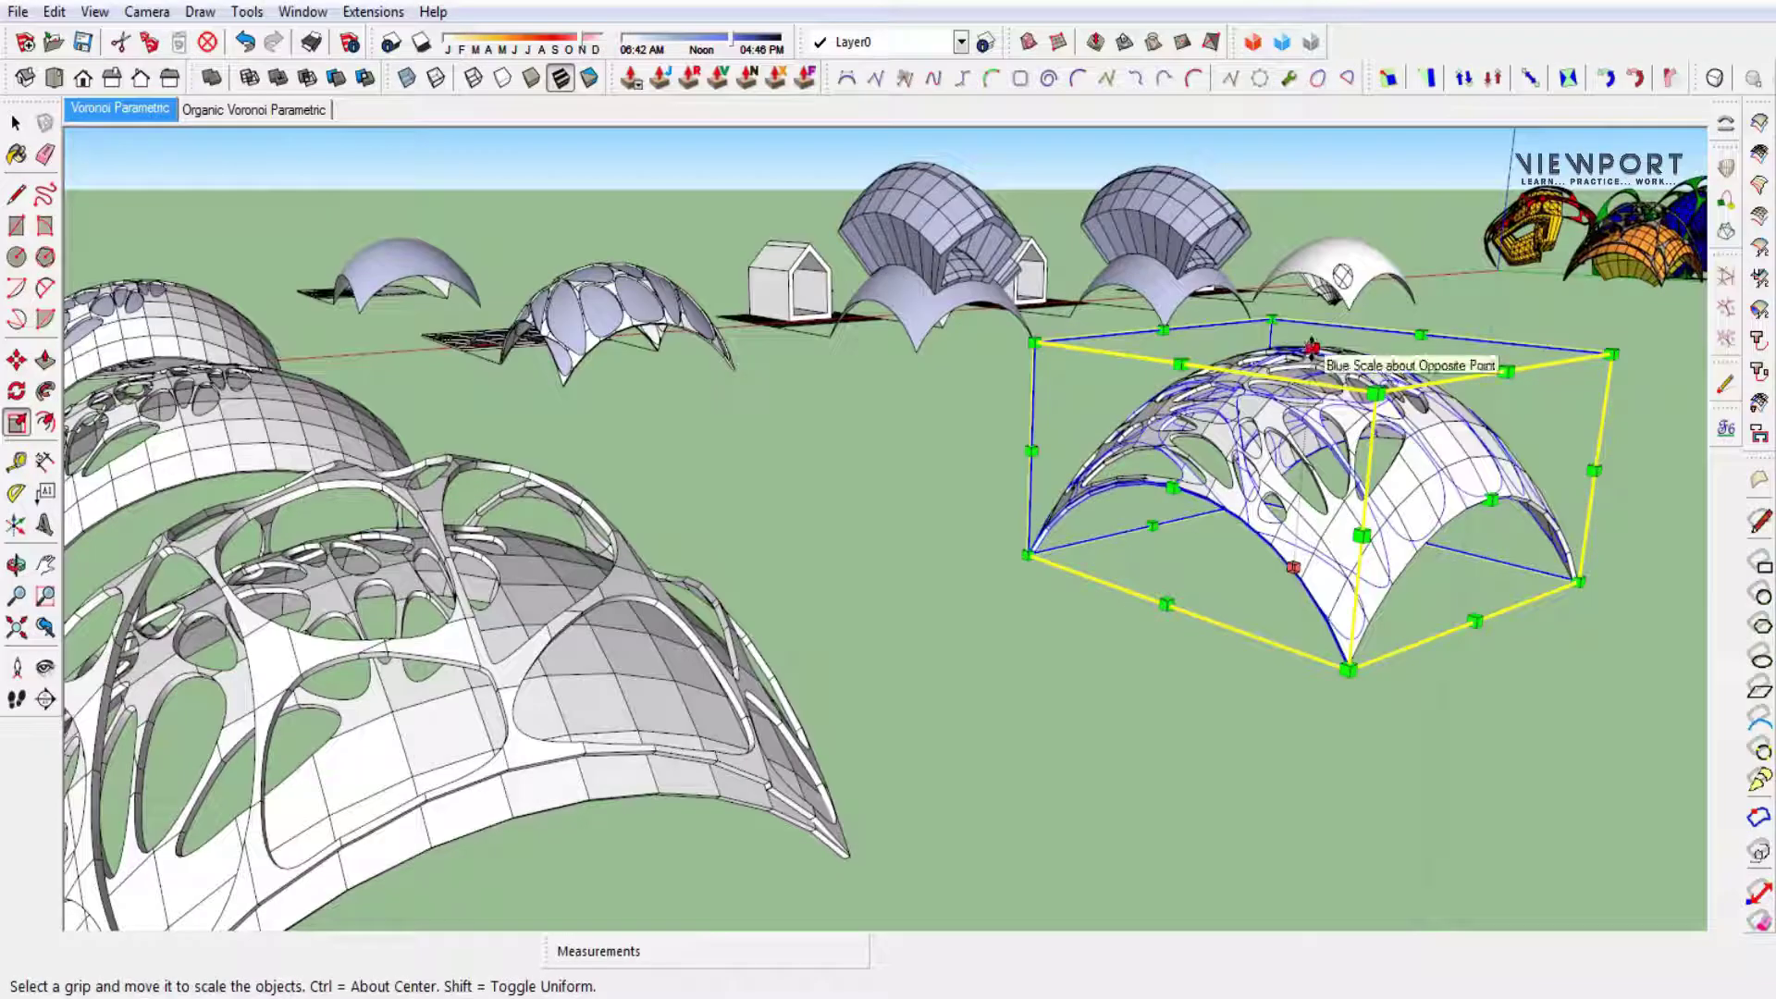
left_click_drag(1311, 349, 1304, 203)
left_click(1304, 203)
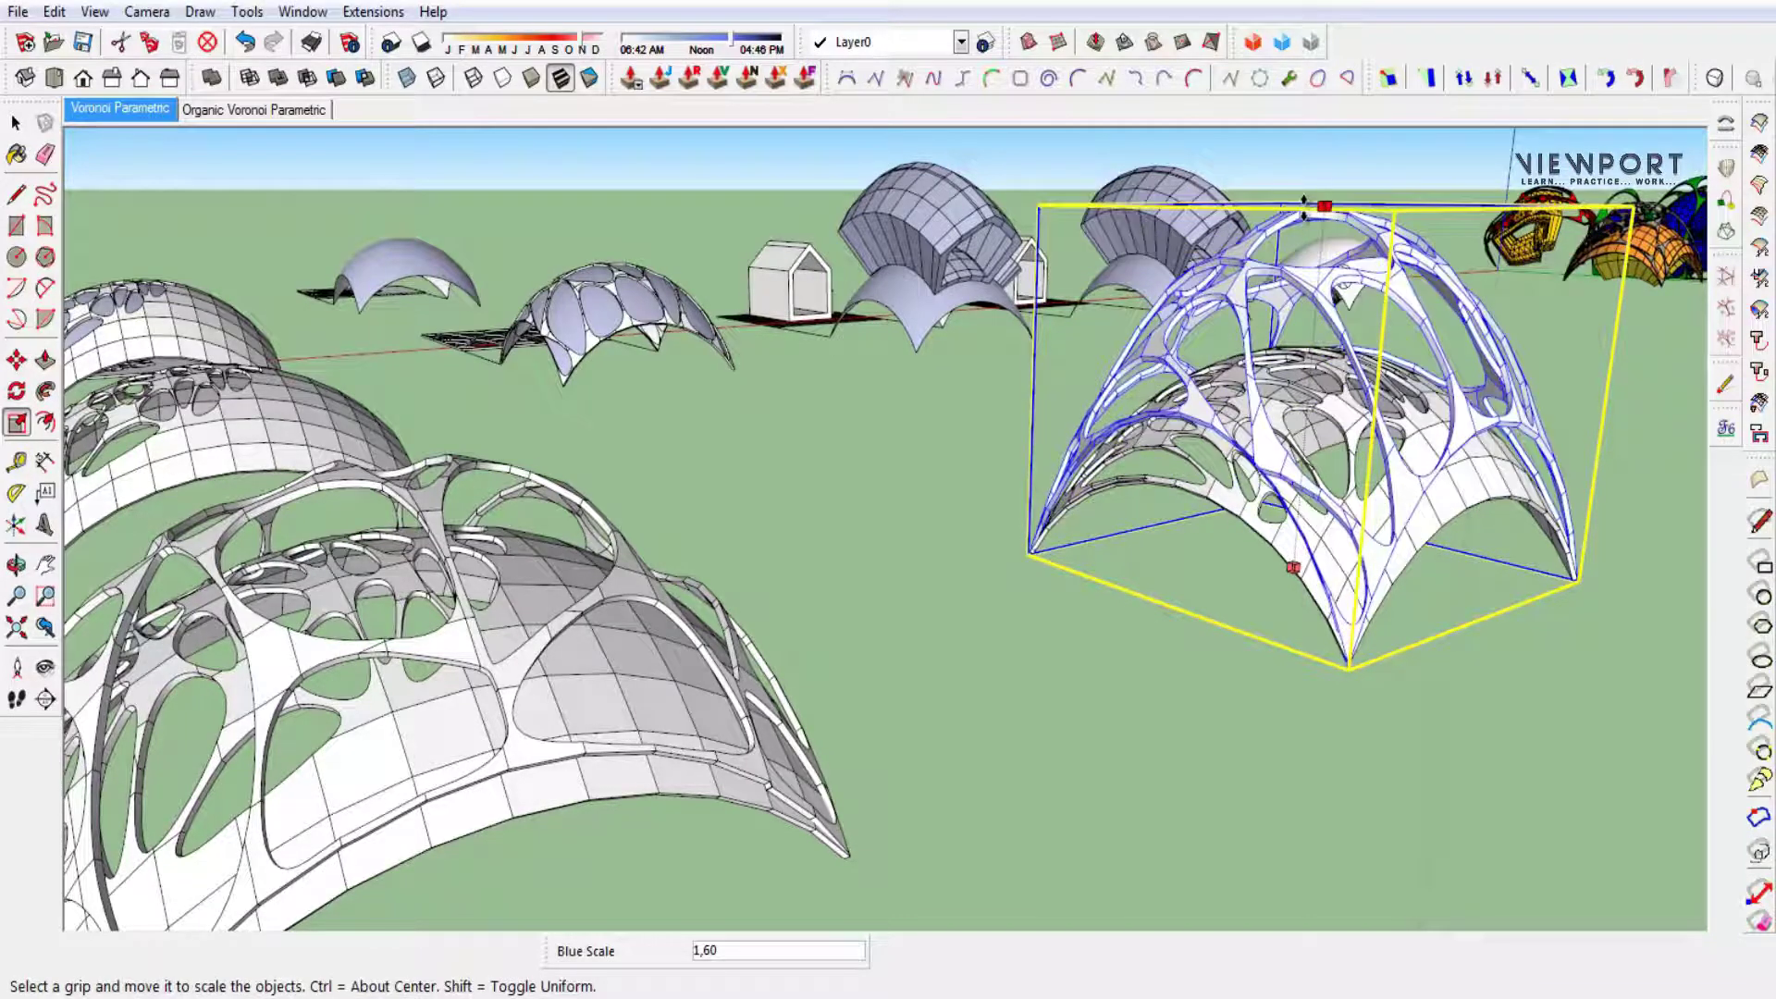
key("space")
left_click(1234, 703)
mouse_move(1221, 703)
middle_mouse_down()
mouse_move(1167, 689)
mouse_move(1007, 706)
mouse_move(1202, 706)
mouse_move(959, 738)
mouse_move(1150, 780)
mouse_move(1129, 674)
mouse_move(1375, 682)
mouse_move(1410, 708)
mouse_move(1062, 746)
mouse_move(1202, 746)
mouse_move(1241, 524)
mouse_move(1150, 583)
mouse_move(1173, 595)
mouse_move(1130, 595)
mouse_move(1446, 515)
mouse_move(1506, 555)
middle_mouse_up()
scroll(1241, 523, "up", 3)
scroll(1498, 567, "up", 2)
scroll(1161, 514, "up", 2)
scroll(1161, 513, "down", 5)
mouse_move(1160, 513)
middle_mouse_down()
mouse_move(1517, 685)
mouse_move(1451, 594)
middle_mouse_up()
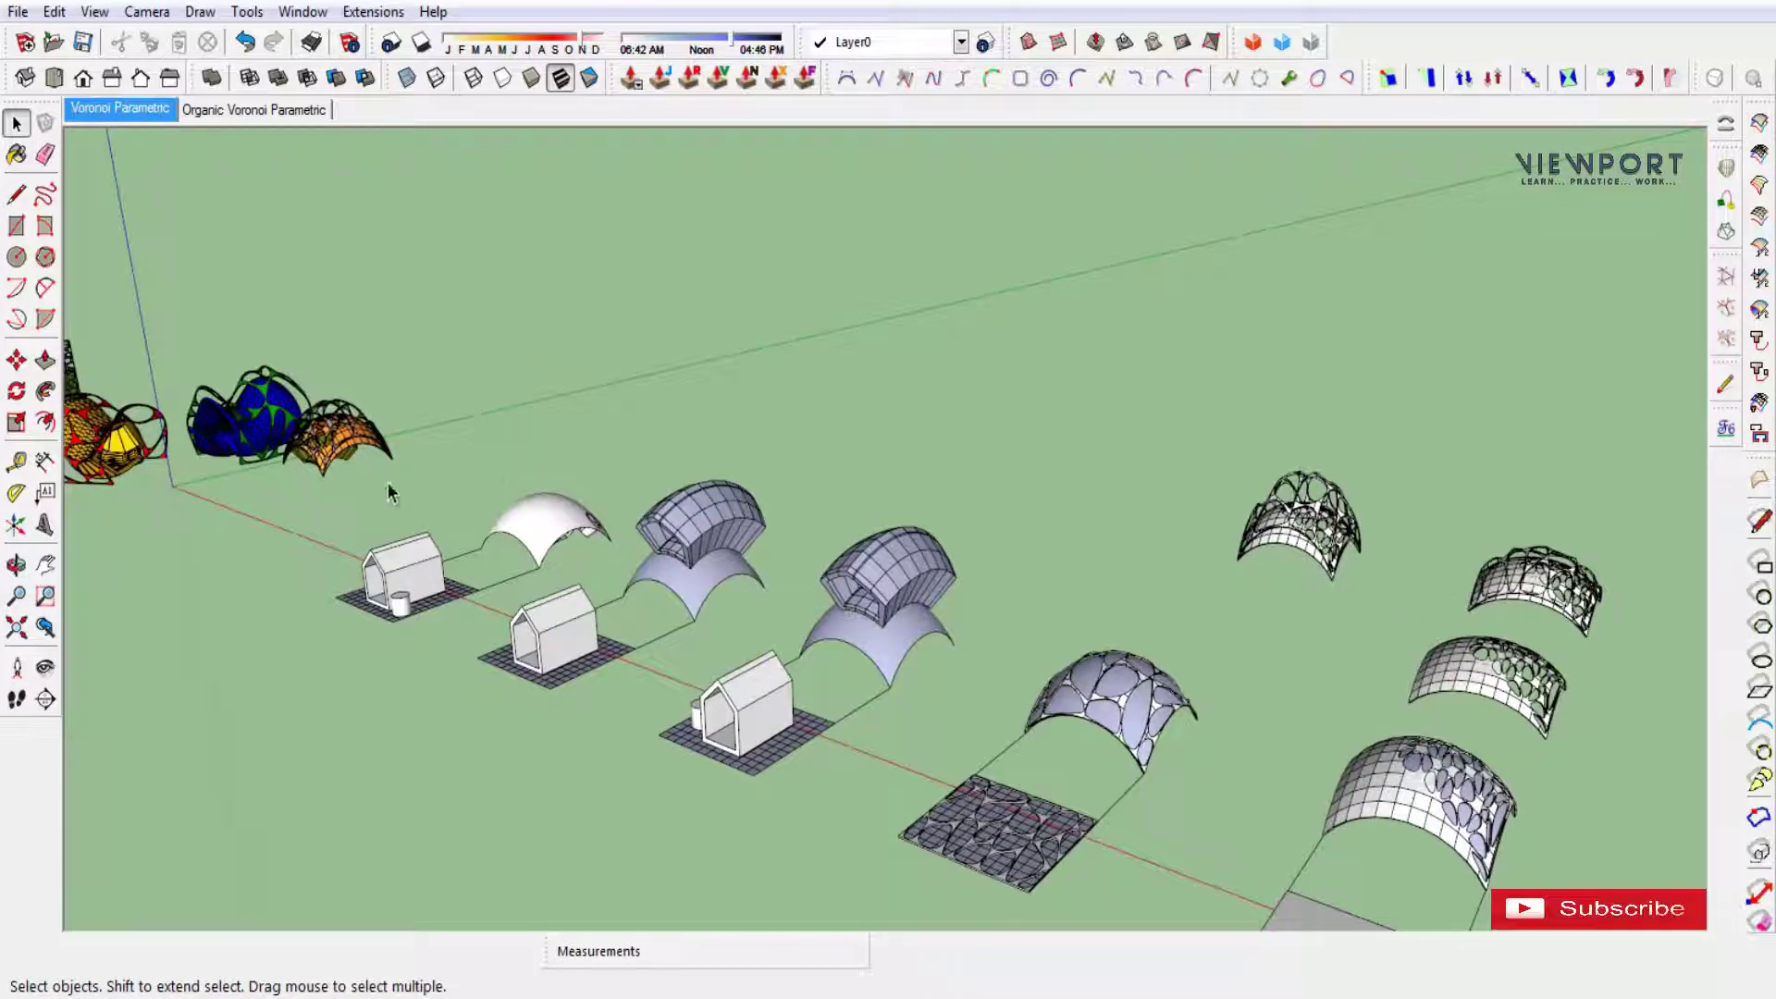
scroll(389, 494, "up", 2)
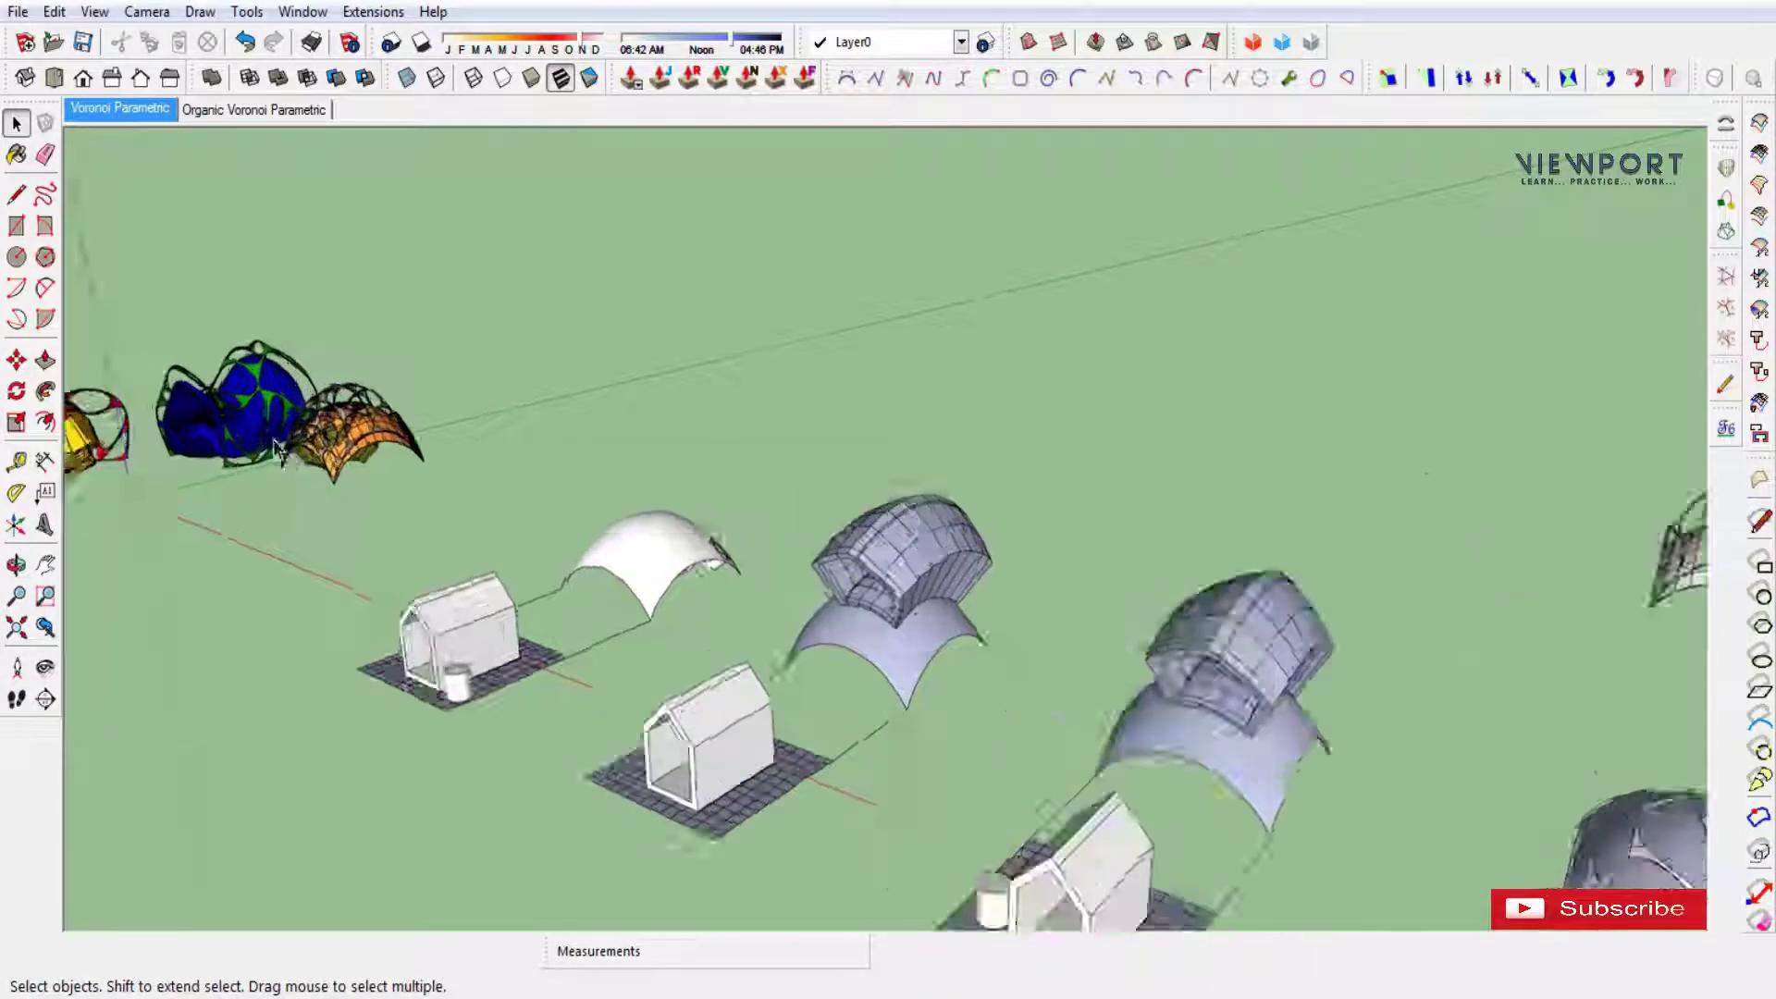
scroll(370, 481, "up", 3)
scroll(306, 444, "up", 3)
mouse_move(286, 428)
middle_mouse_down()
mouse_move(449, 454)
mouse_move(583, 430)
mouse_move(524, 414)
mouse_move(553, 403)
mouse_move(309, 385)
mouse_move(597, 504)
middle_mouse_up()
scroll(596, 504, "down", 3)
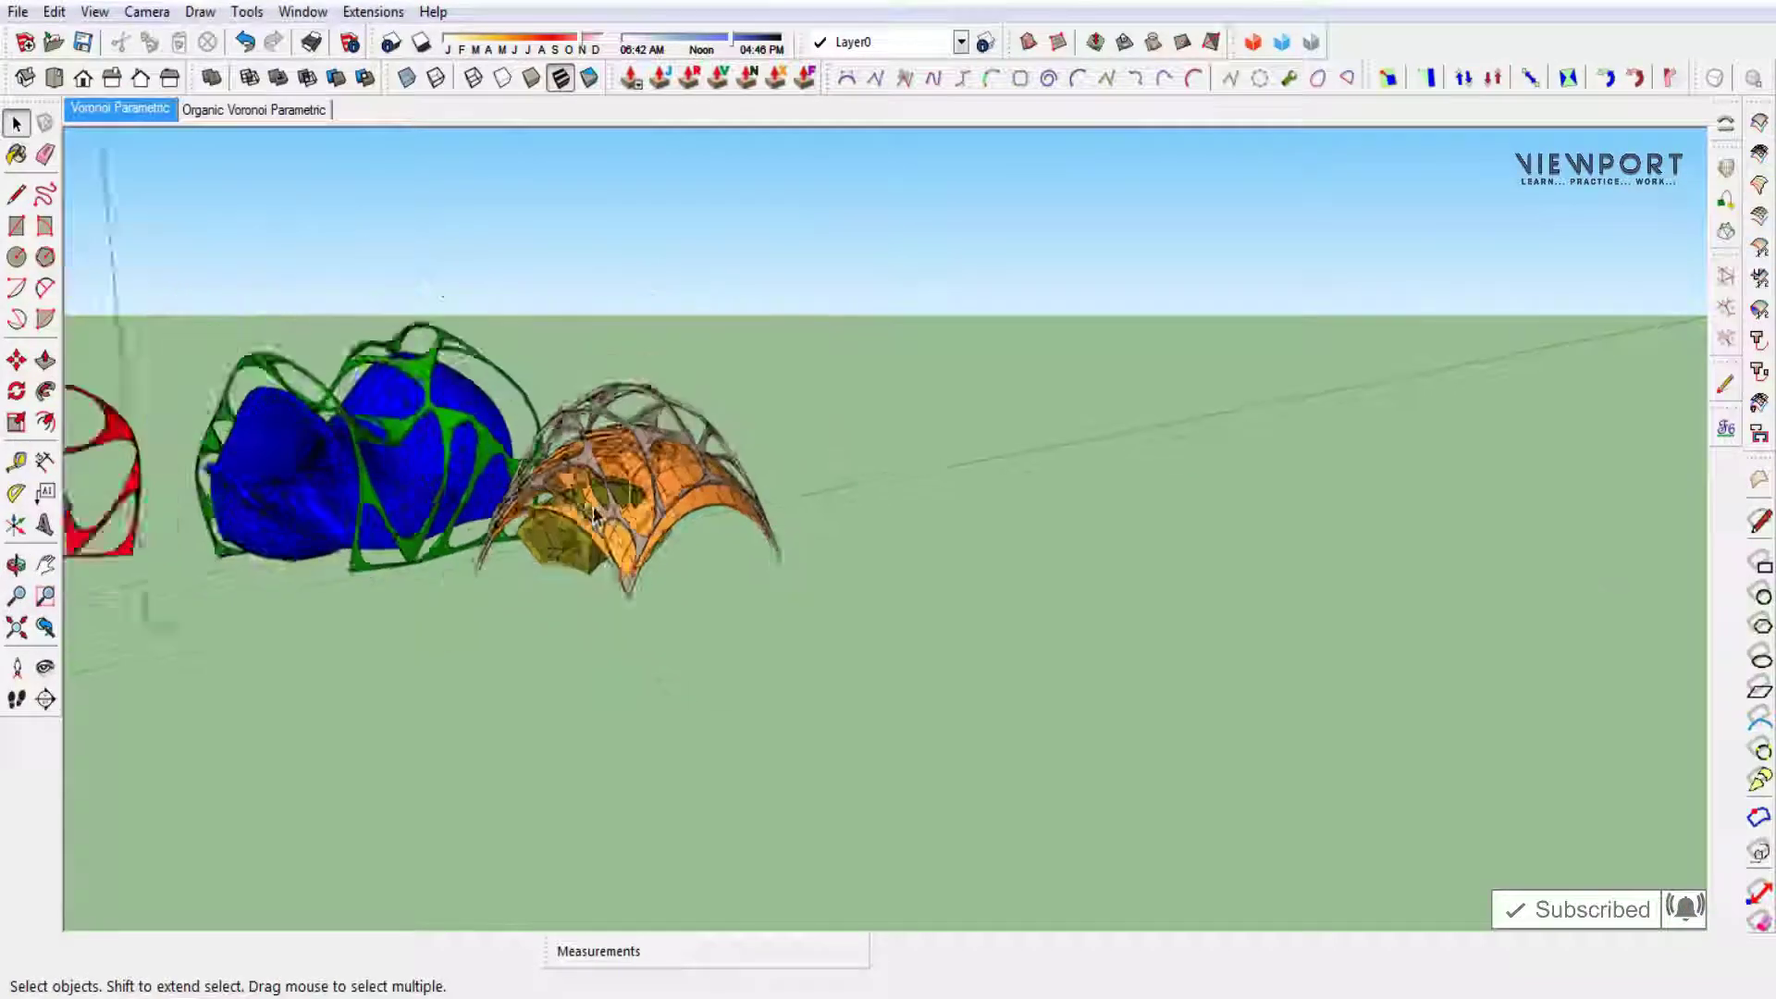
scroll(597, 504, "down", 3)
scroll(597, 504, "down", 2)
scroll(647, 518, "down", 1)
mouse_move(999, 638)
middle_mouse_down()
mouse_move(1043, 741)
mouse_move(768, 646)
mouse_move(1156, 835)
mouse_move(923, 729)
middle_mouse_up()
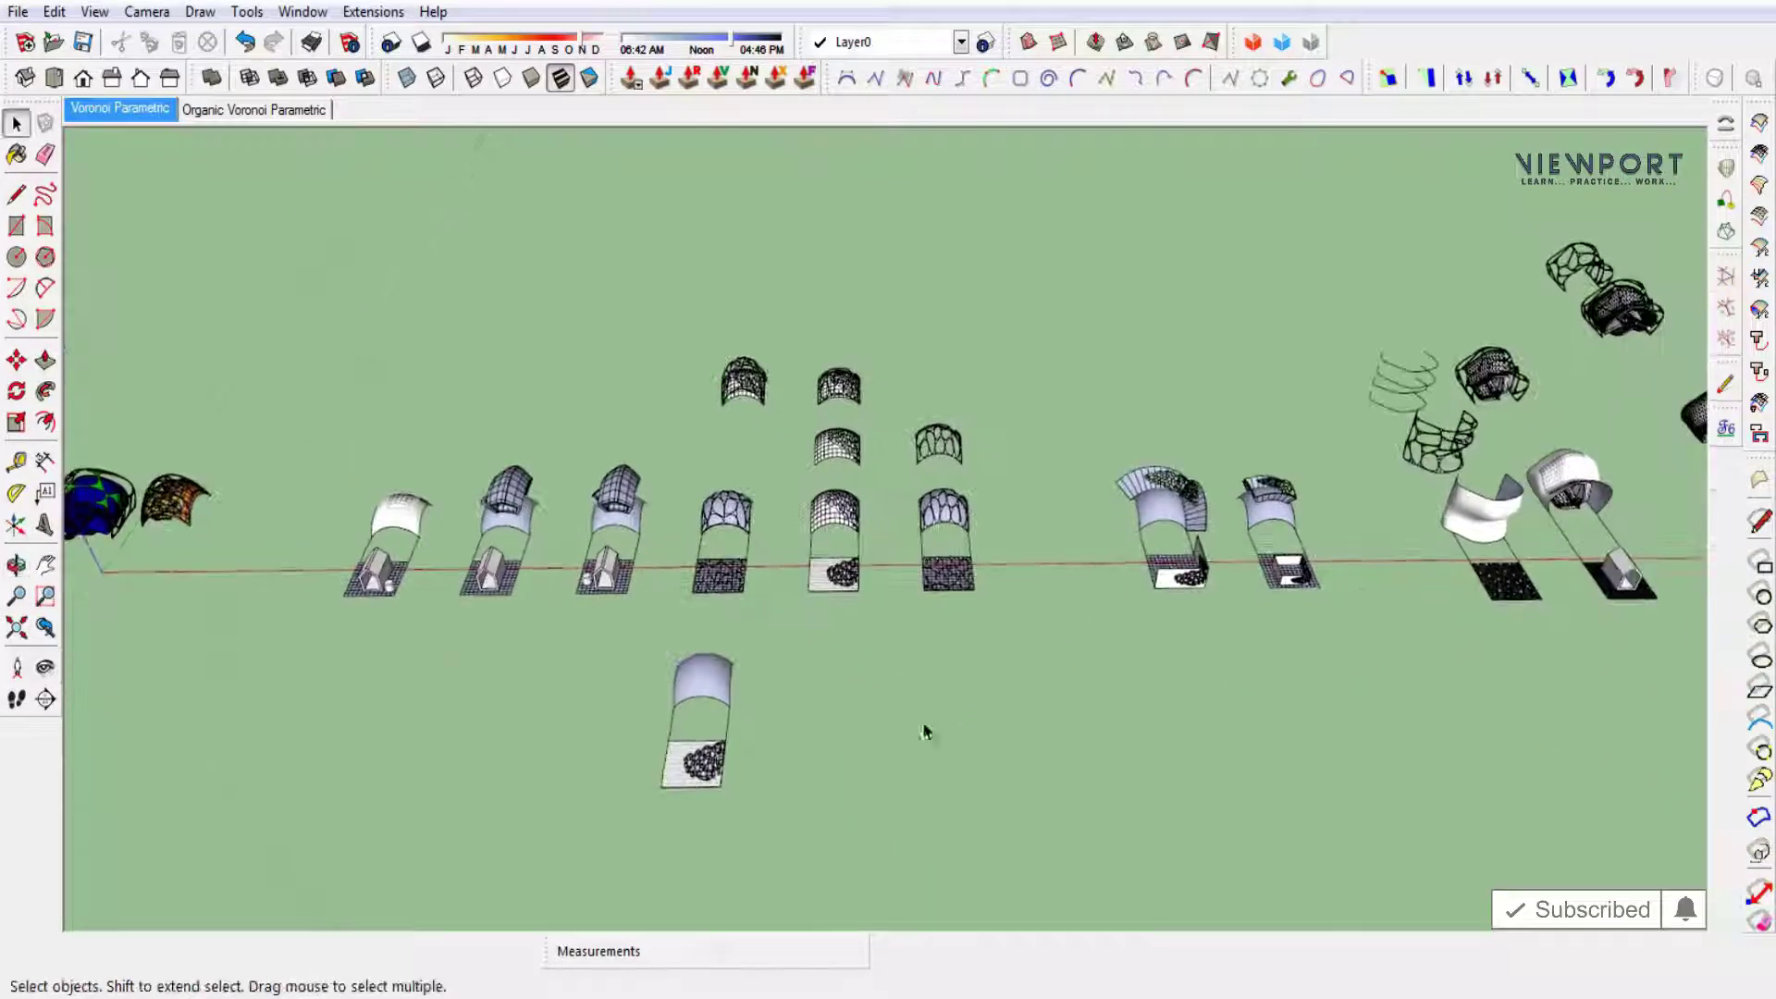
scroll(916, 684, "up", 2)
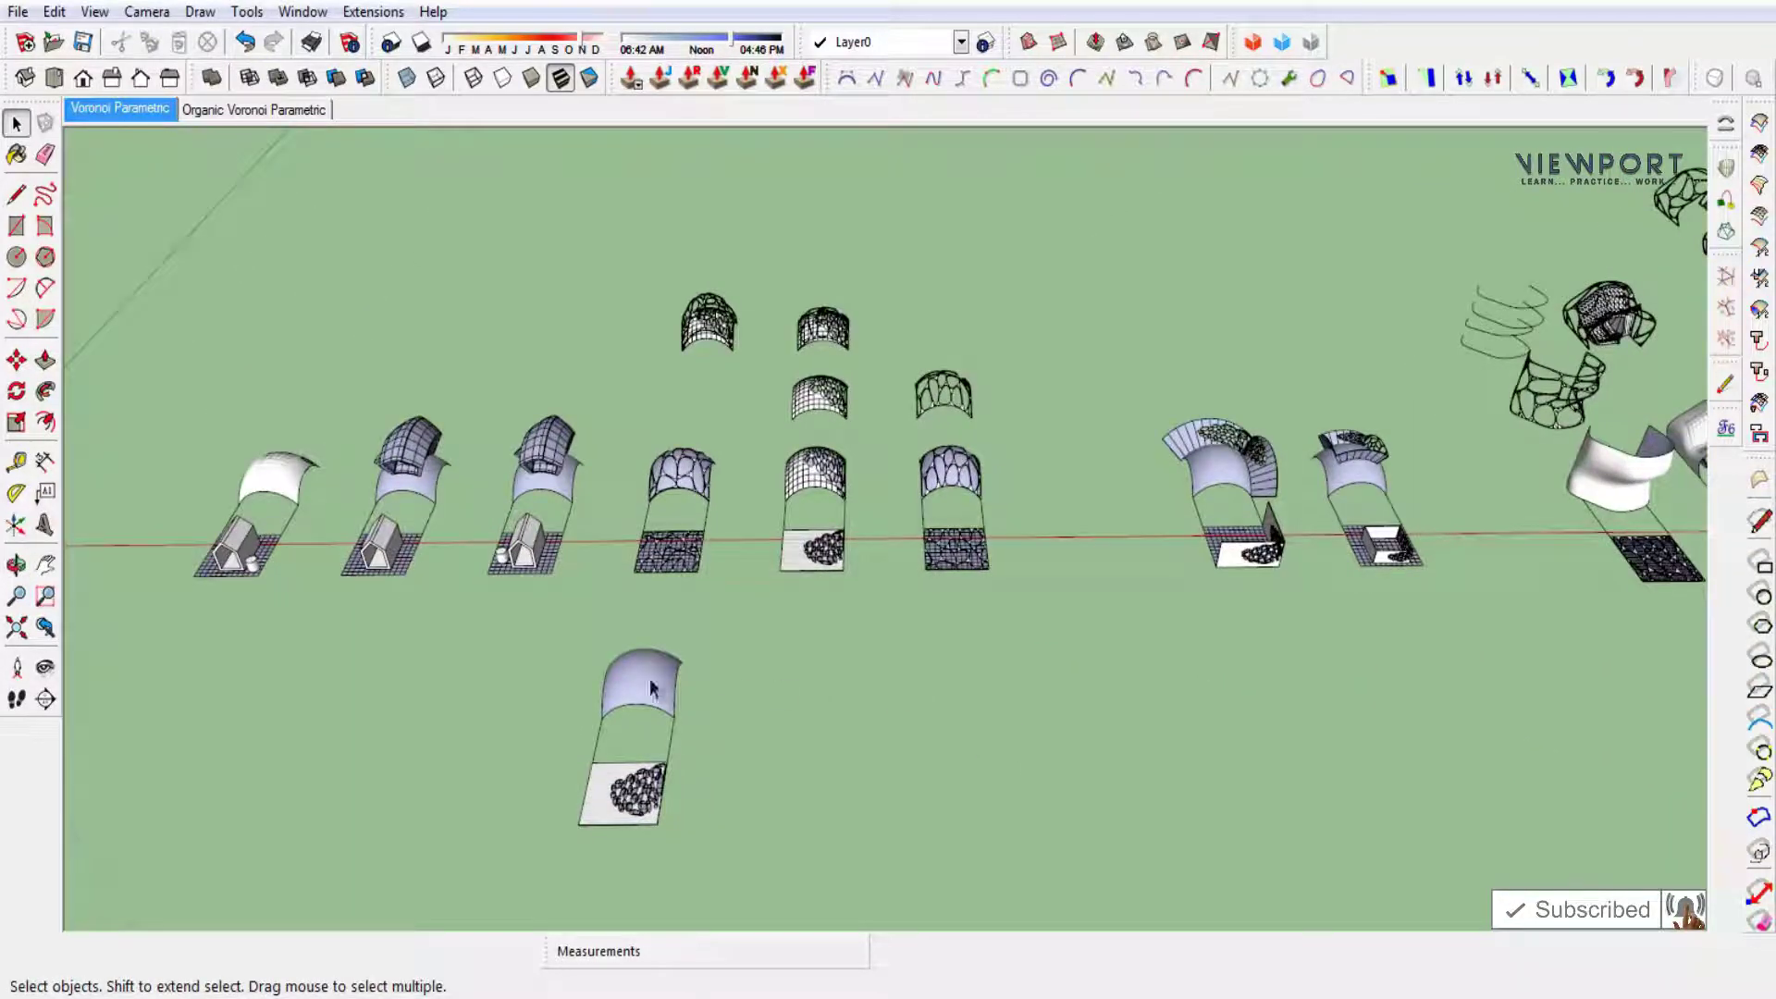
Copy the front vault-and-base group 150 along the red axis.
key("m")
key("ctrl")
left_click(813, 793)
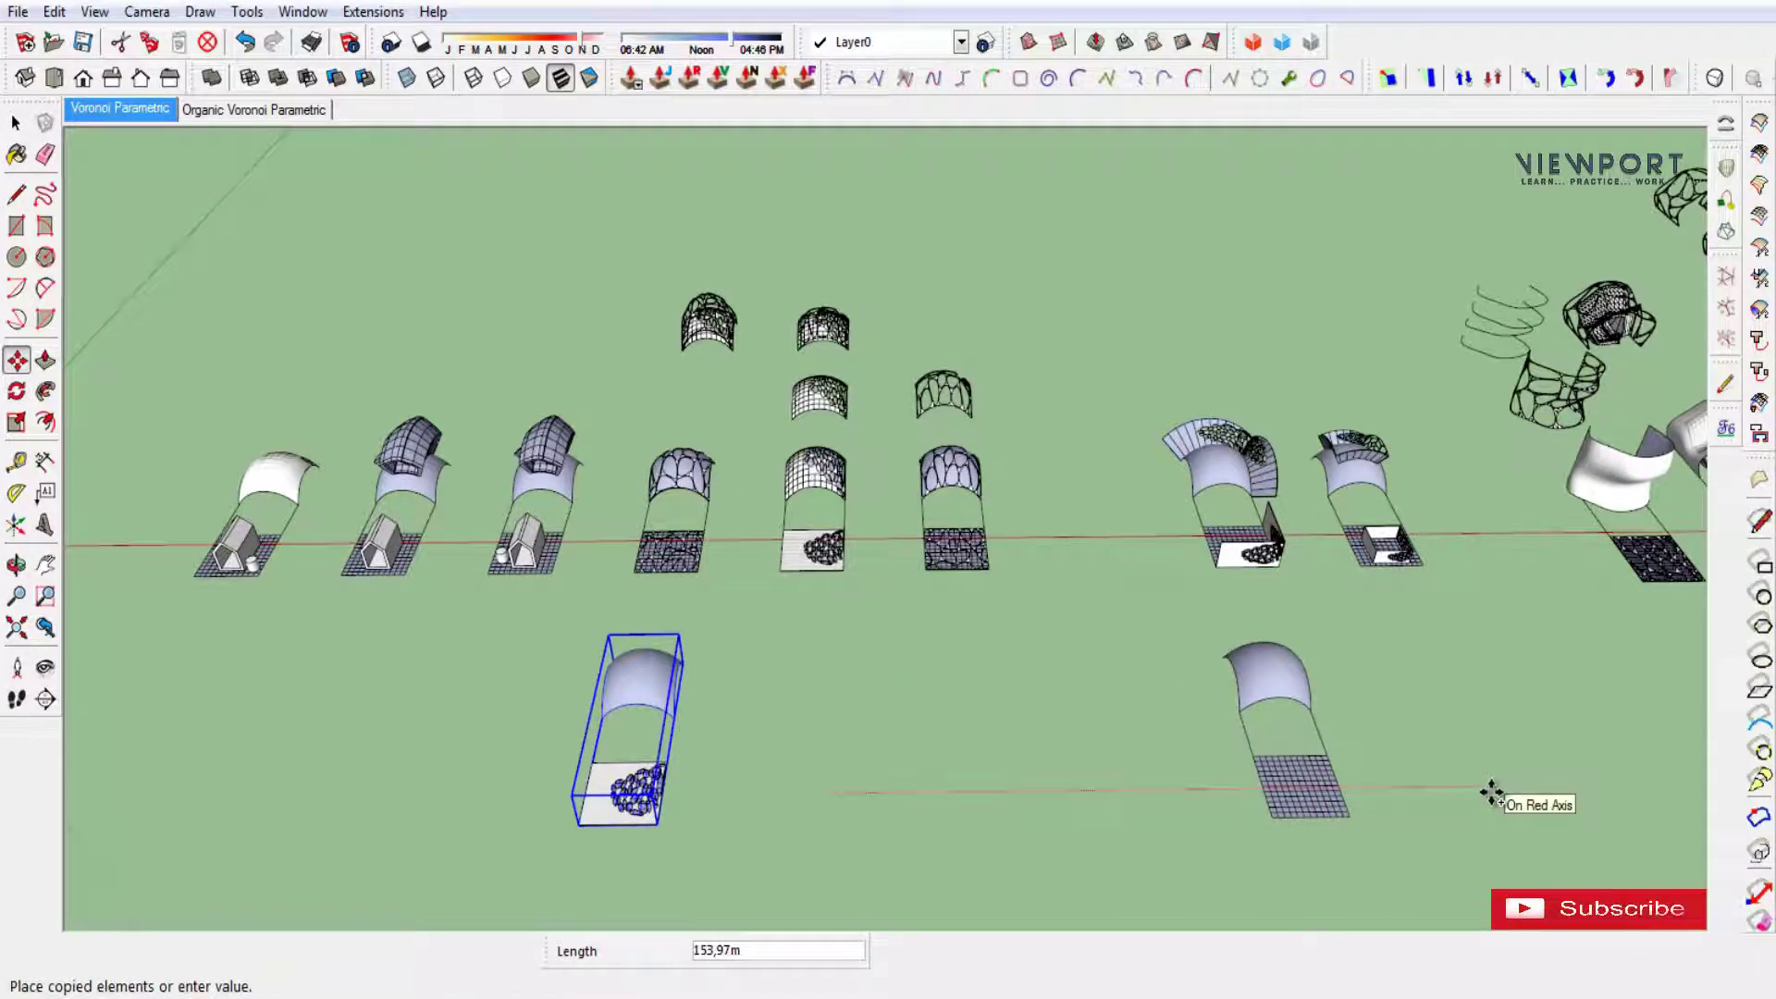
type("150")
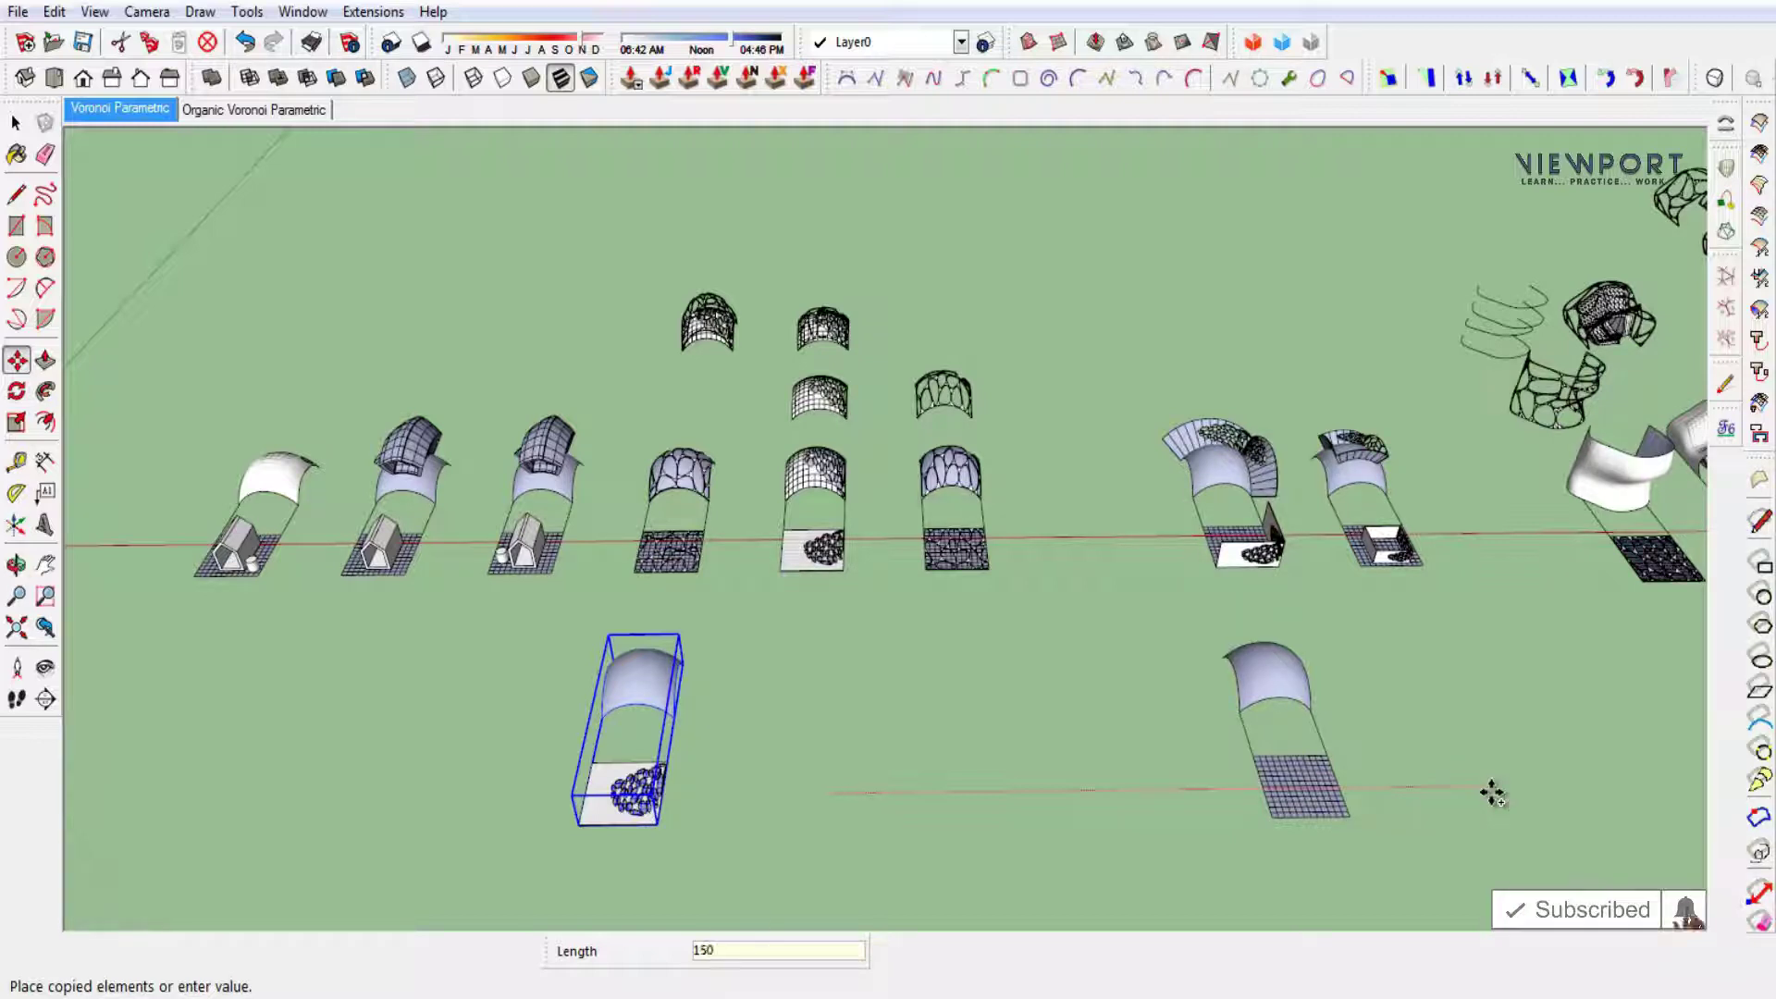
key("Return")
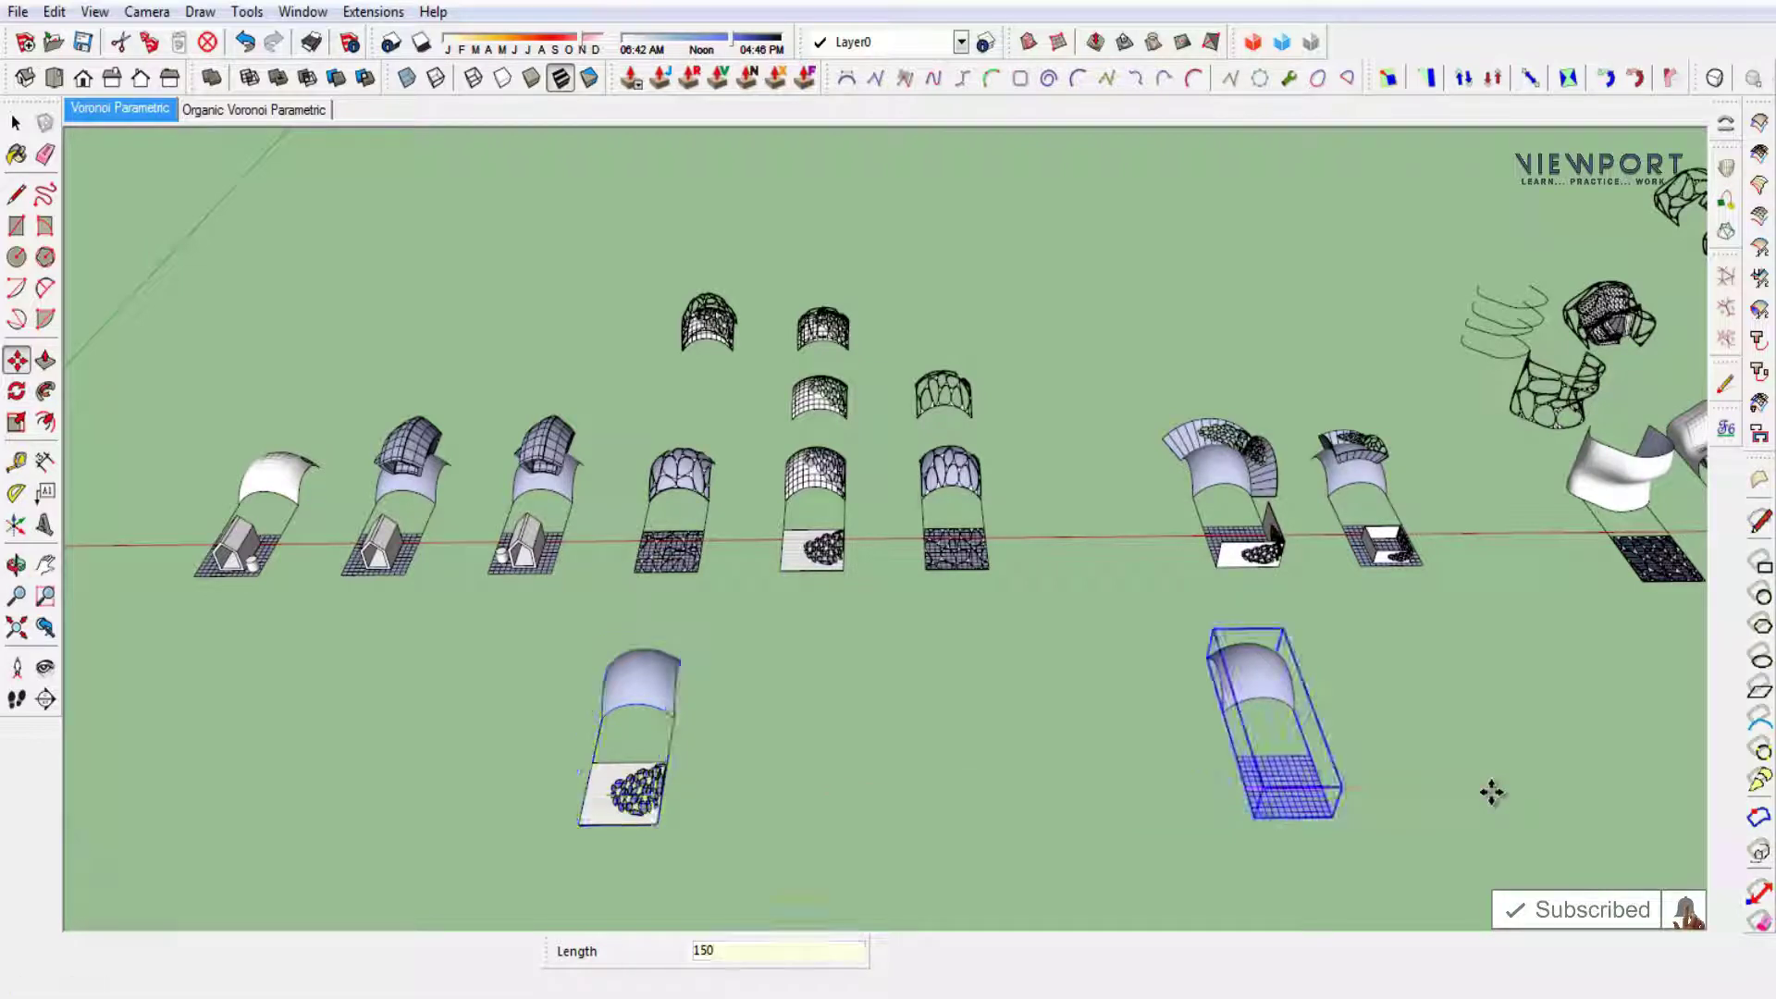
Shift the new copy a further 10 along the red axis.
left_click(1312, 867)
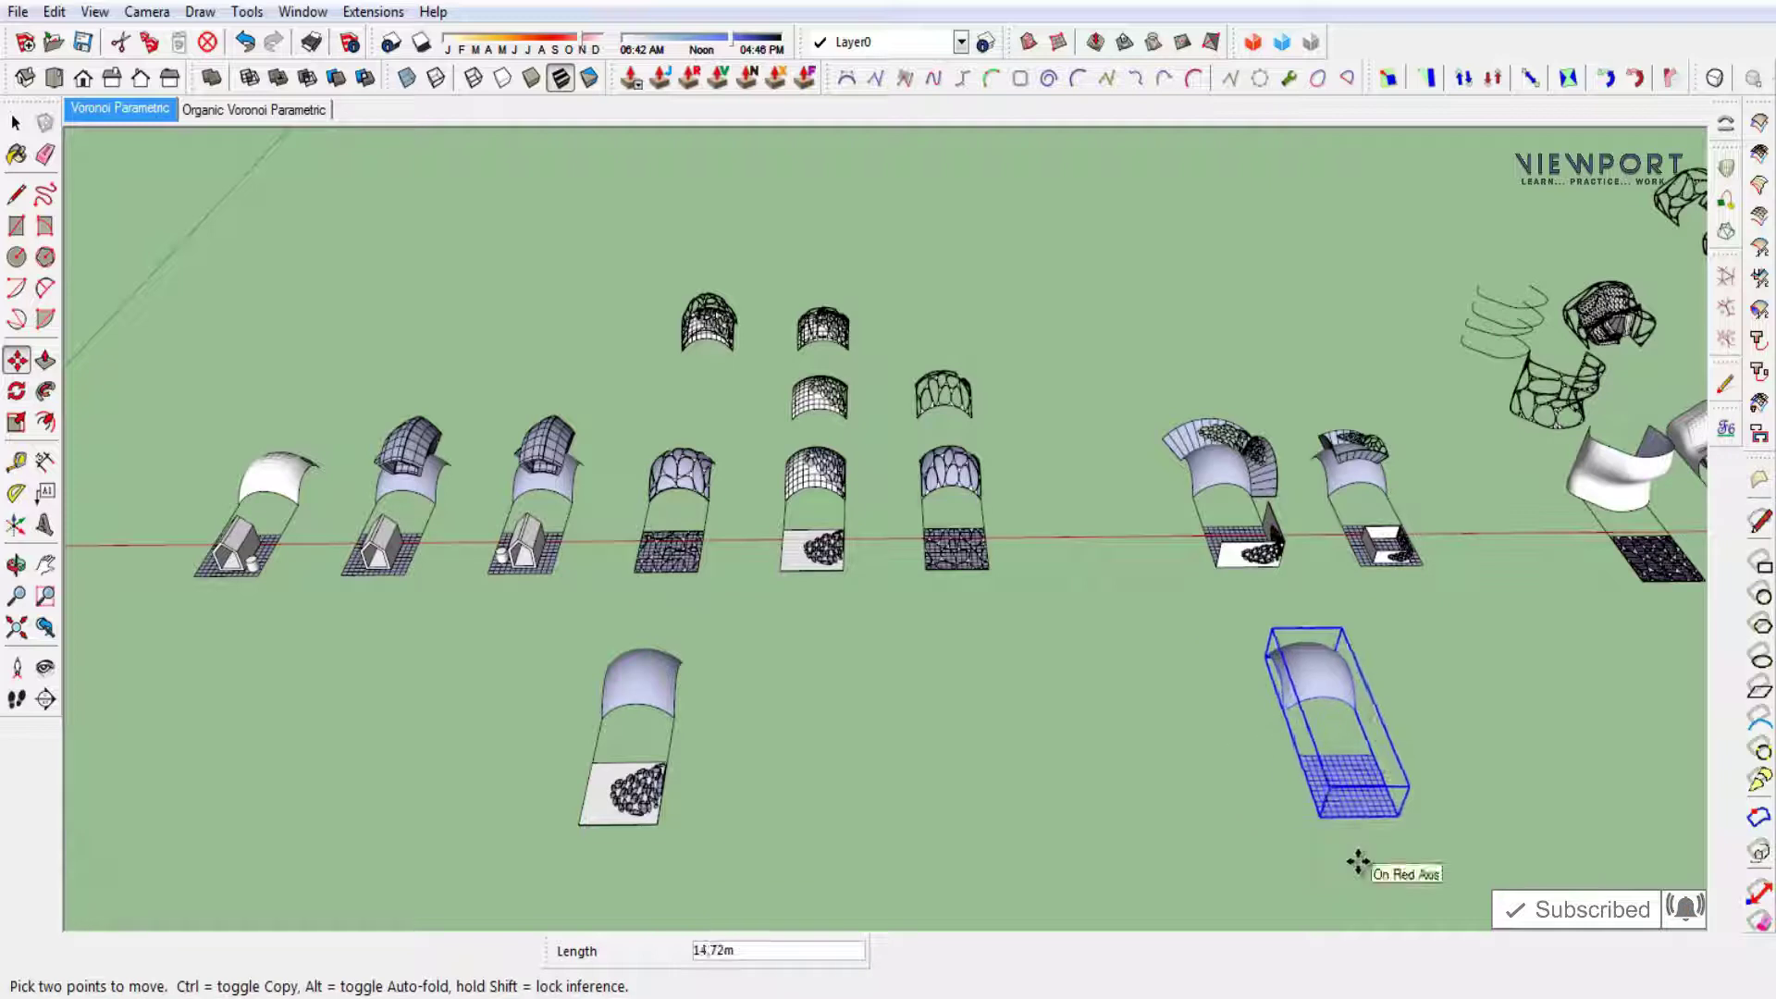
type("10")
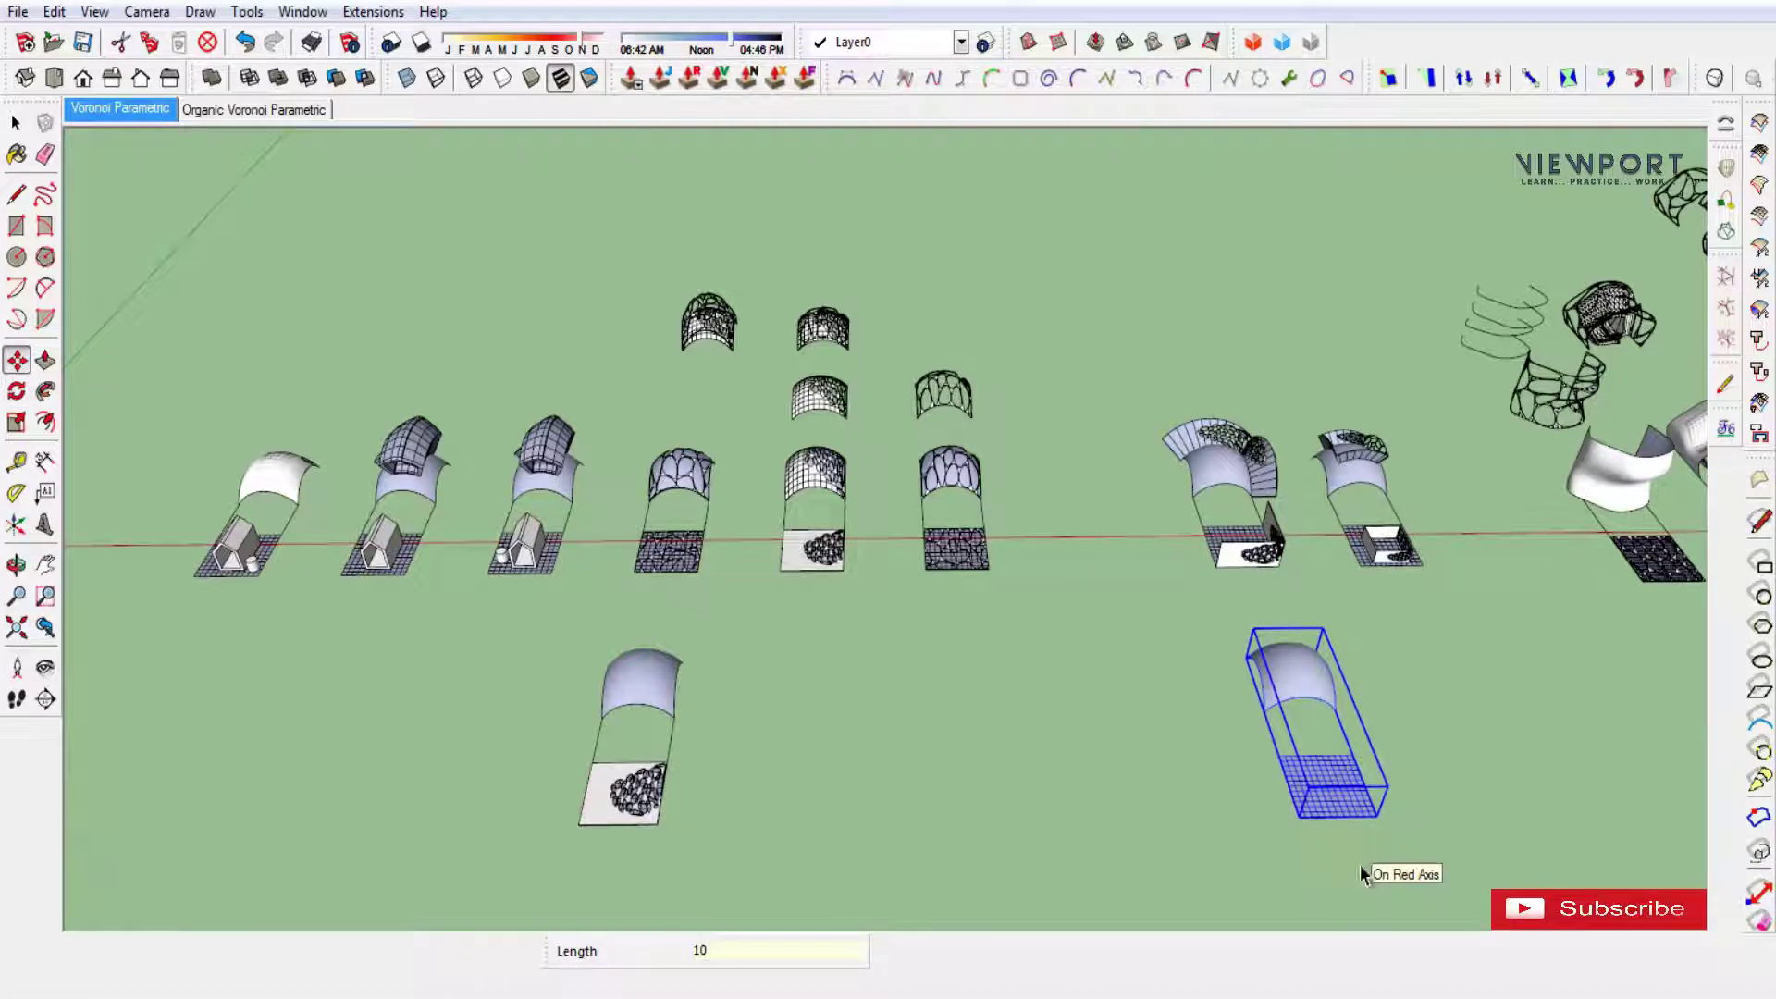
key("Return")
key("space")
middle_click_drag(1395, 892, 1107, 551)
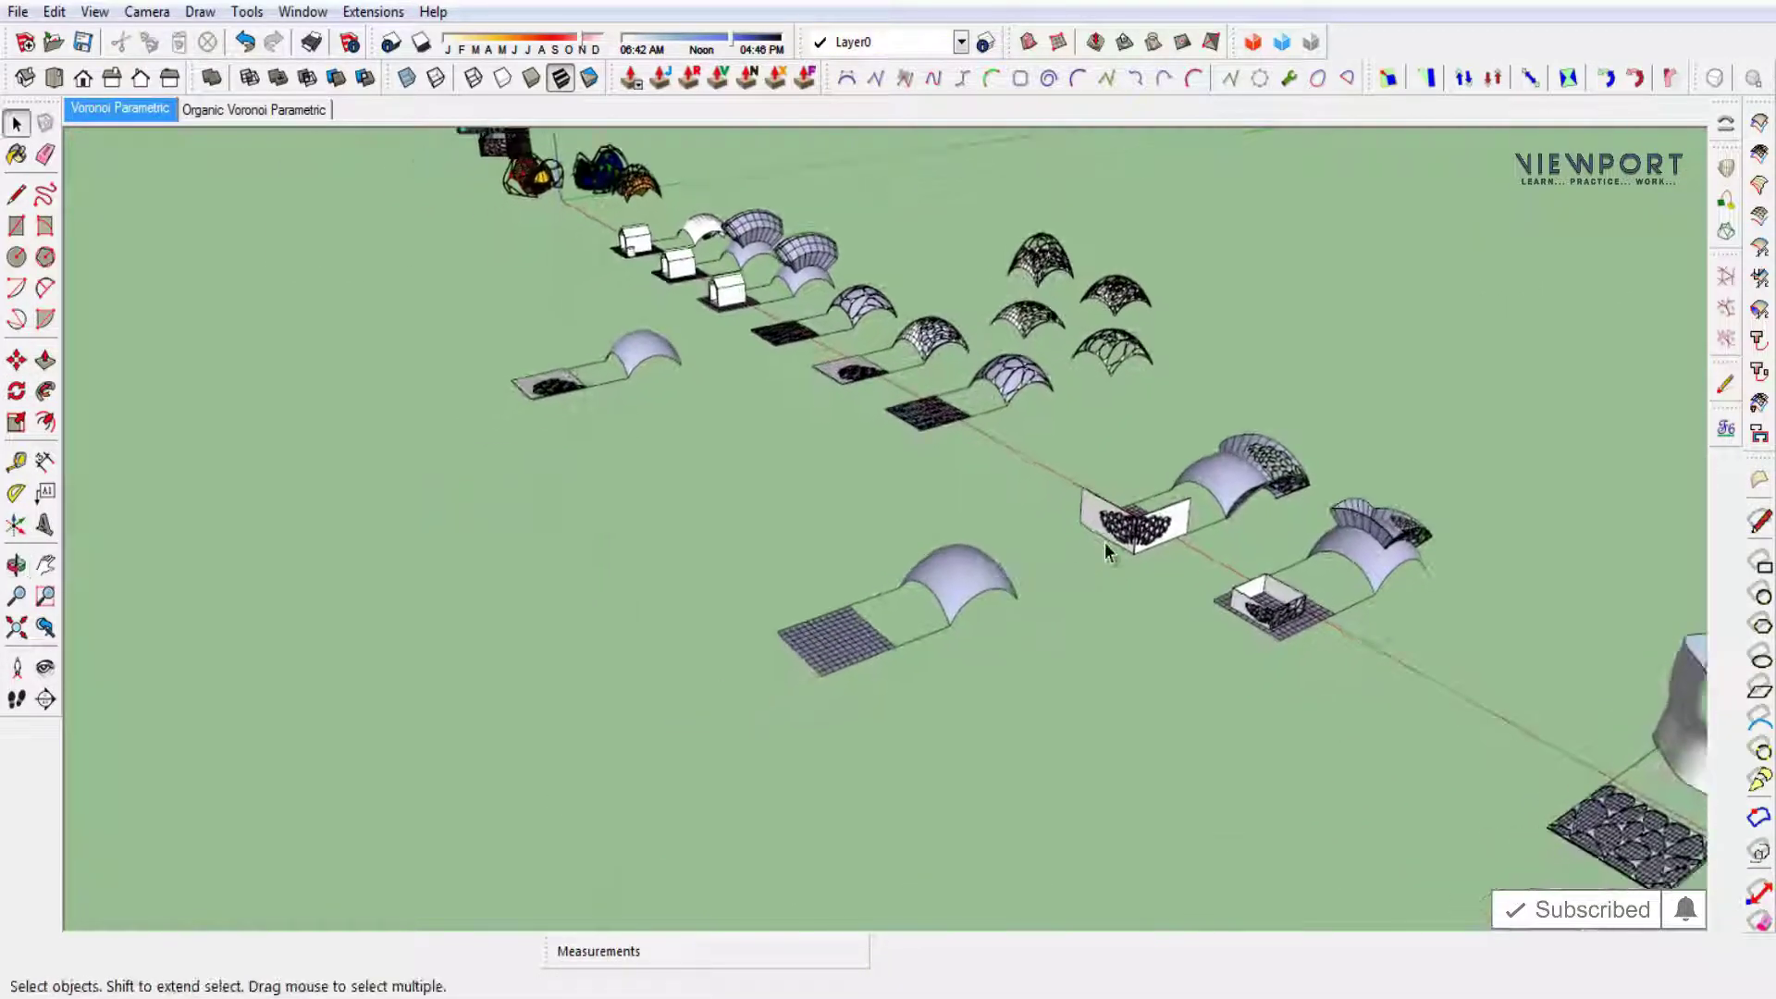
scroll(1107, 552, "up", 1)
scroll(1107, 551, "up", 1)
scroll(1091, 574, "up", 1)
scroll(1082, 592, "up", 1)
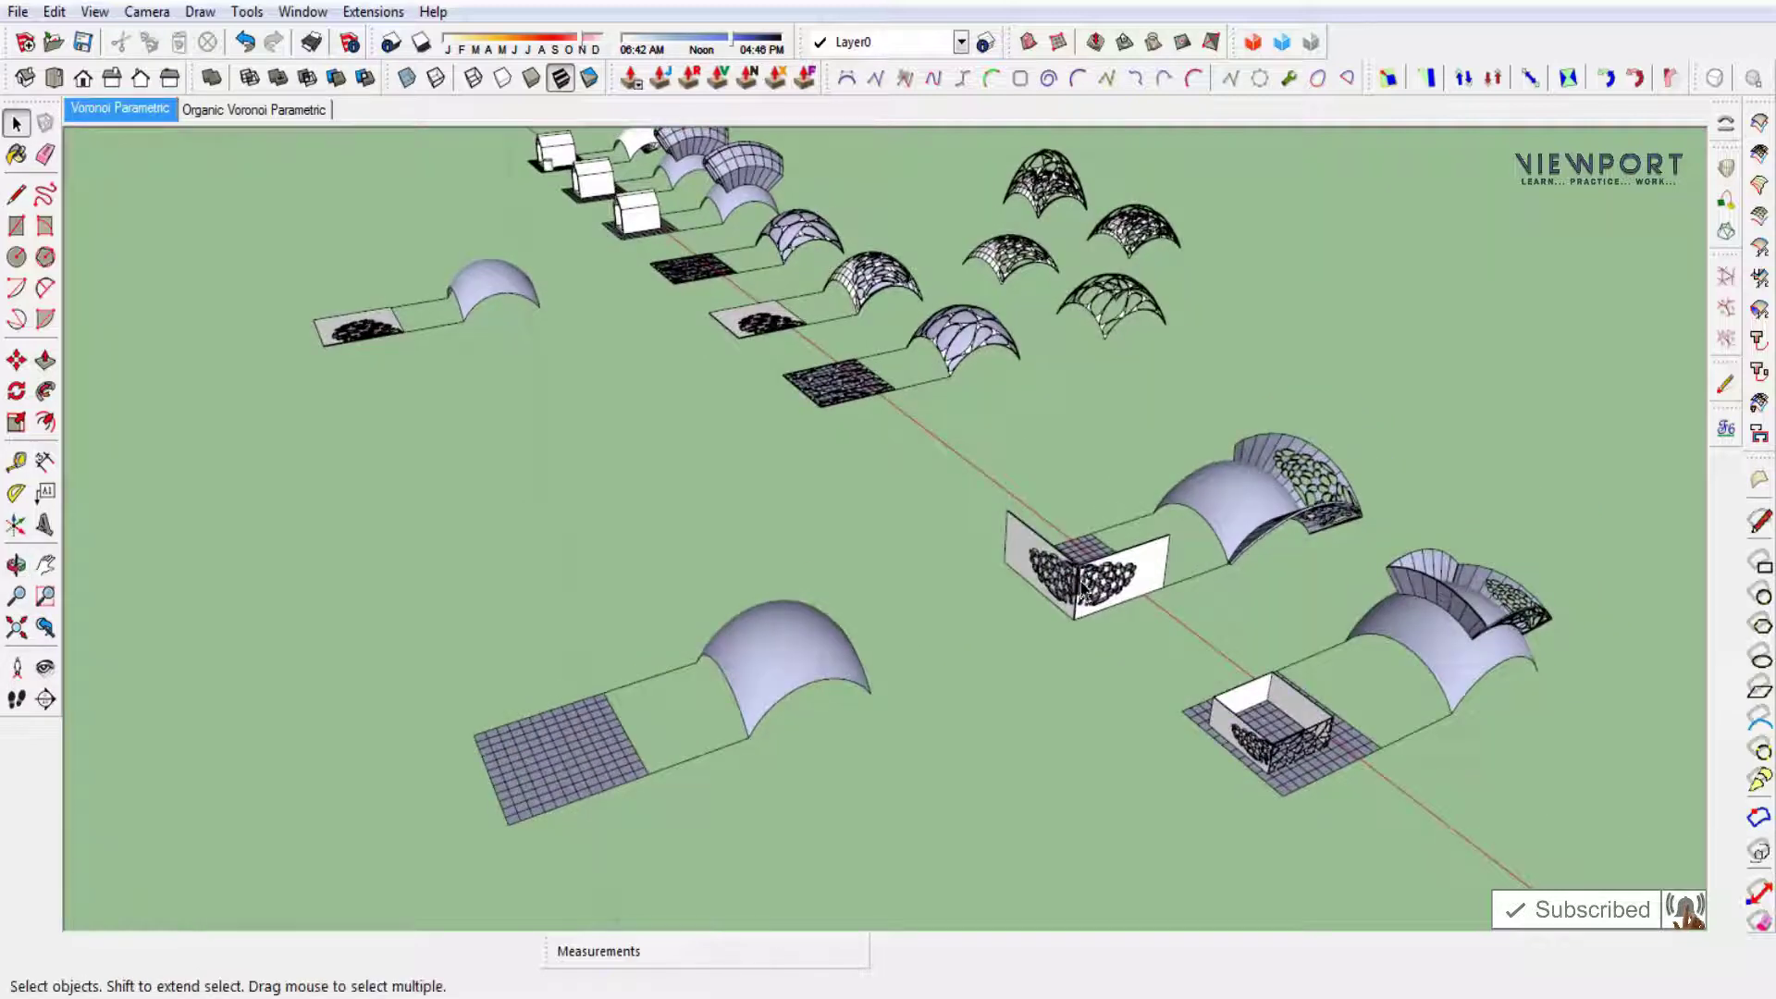
scroll(1082, 587, "up", 2)
mouse_move(1039, 647)
middle_mouse_down()
mouse_move(1261, 491)
mouse_move(1145, 511)
middle_mouse_up()
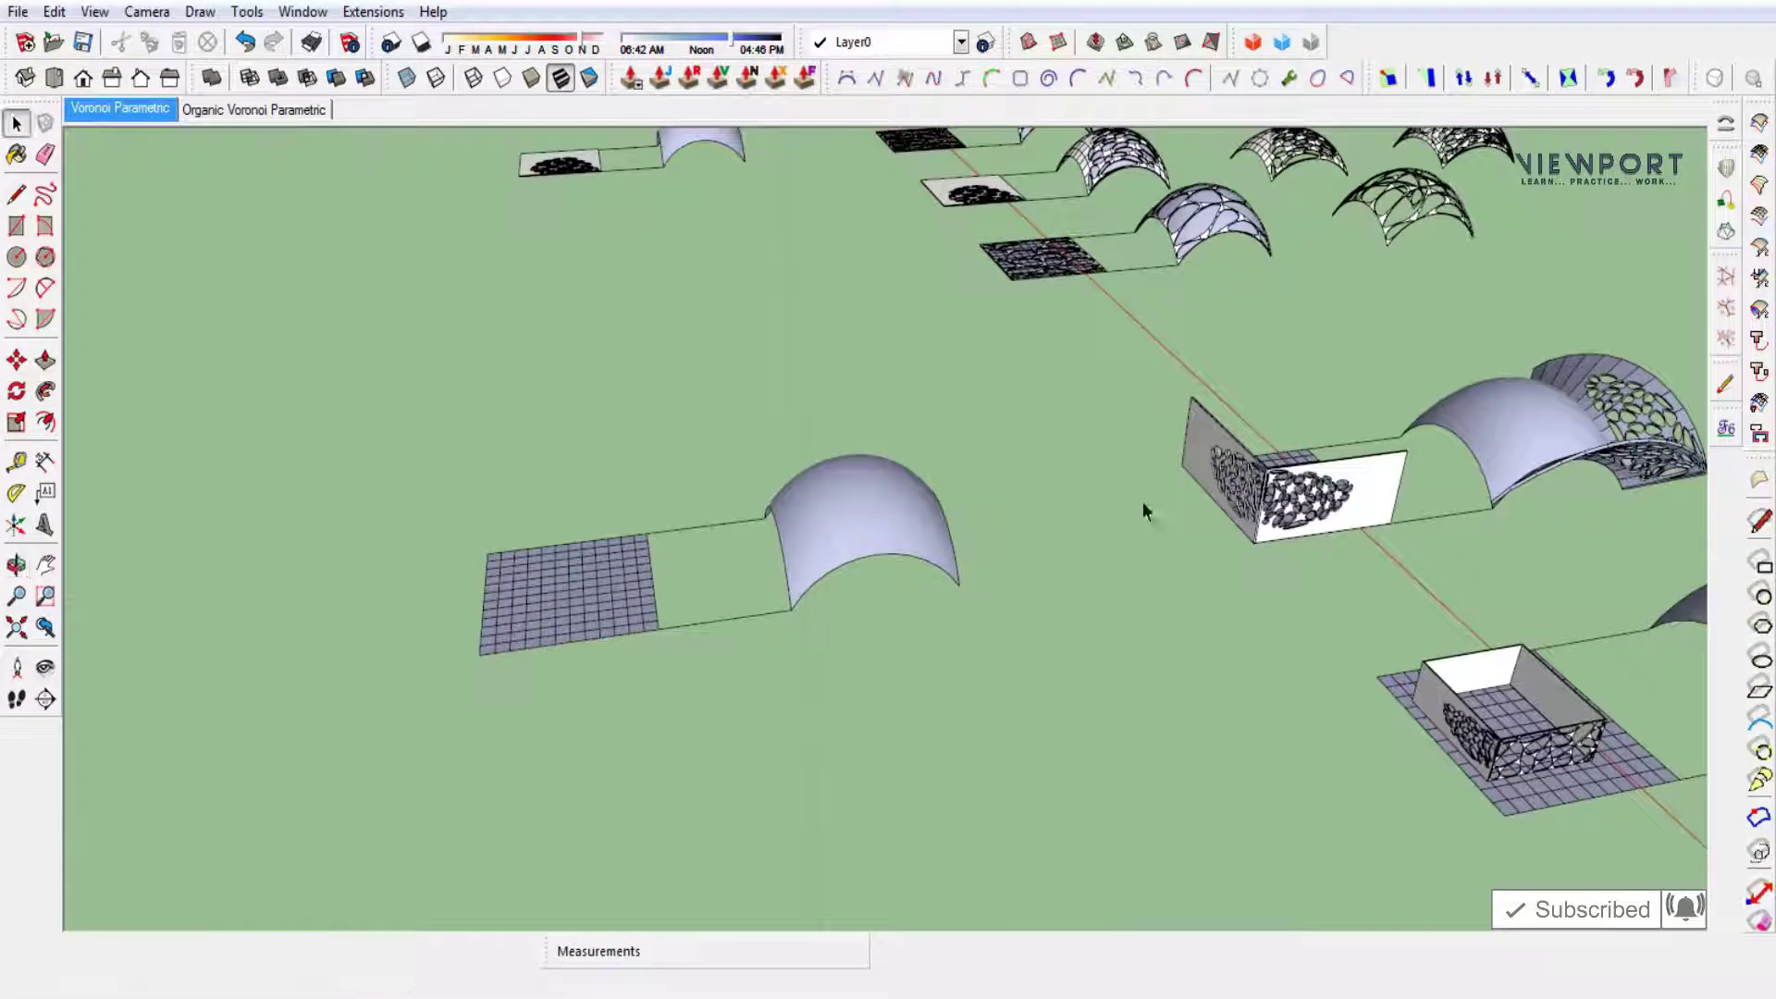
scroll(1128, 592, "down", 2)
mouse_move(1229, 663)
middle_mouse_down()
mouse_move(1161, 666)
mouse_move(1197, 682)
middle_mouse_up()
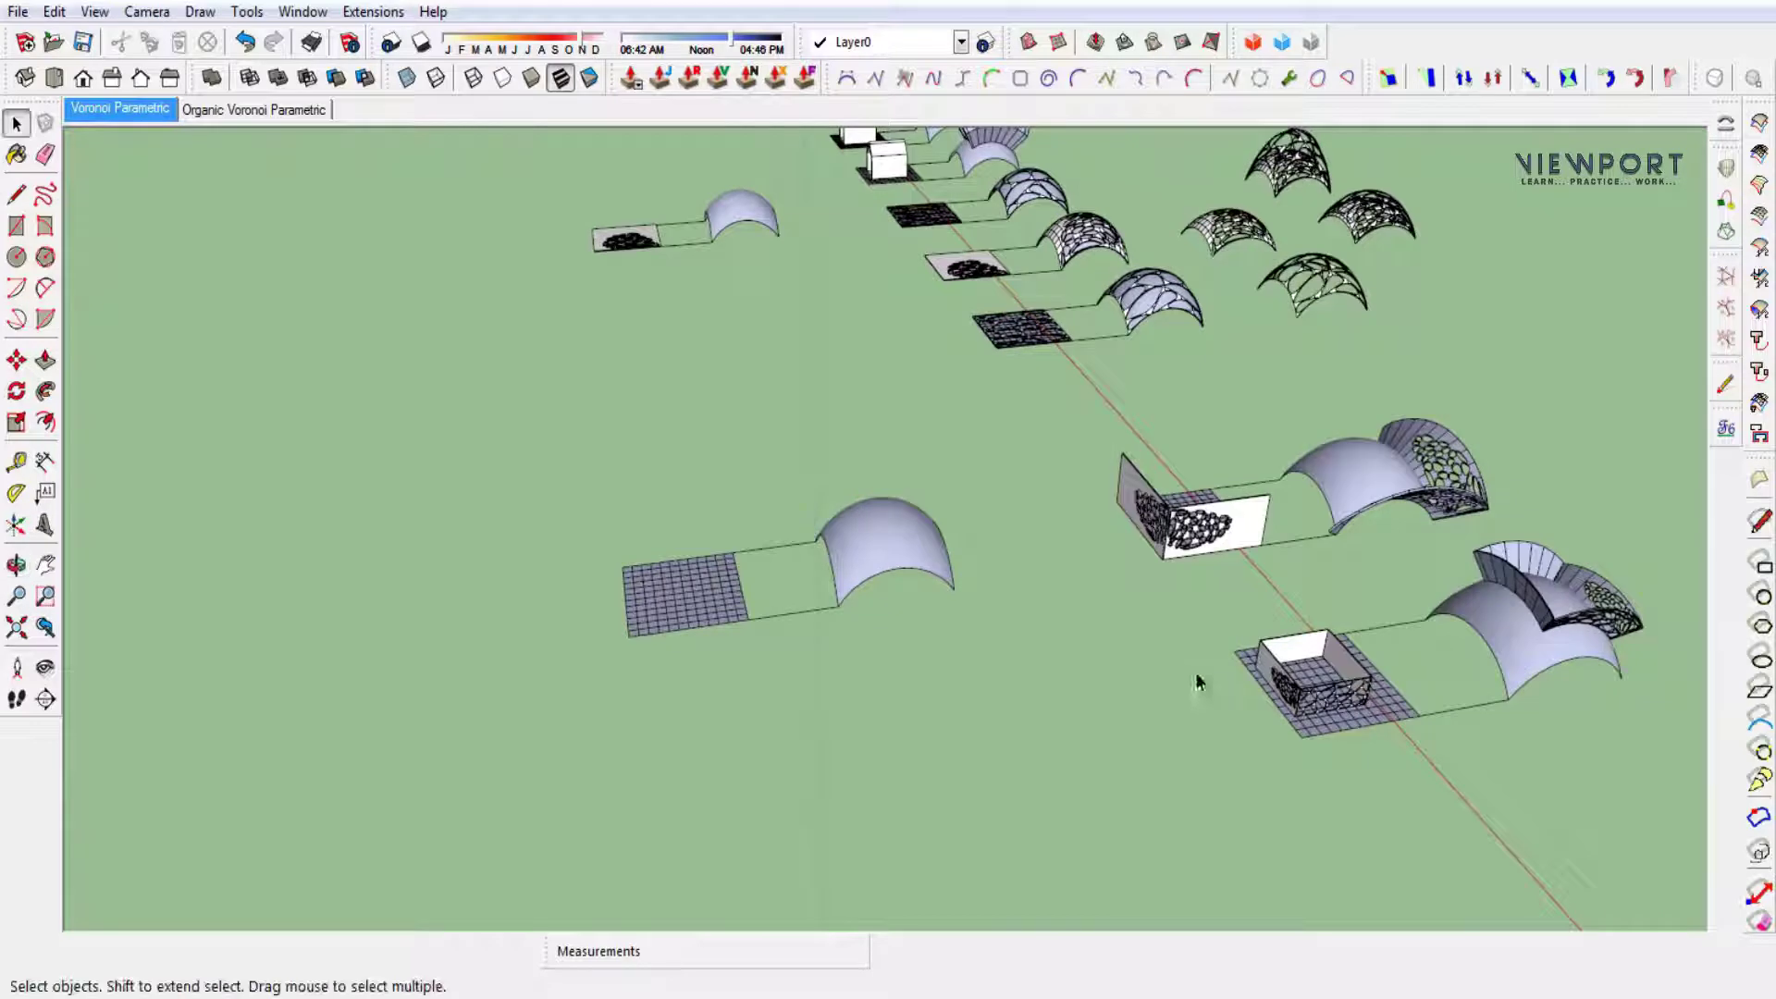
Copy the two upright Voronoi-perforated panels 80 m to the fresh vault's base.
scroll(1107, 493, "up", 1)
left_click(1140, 496)
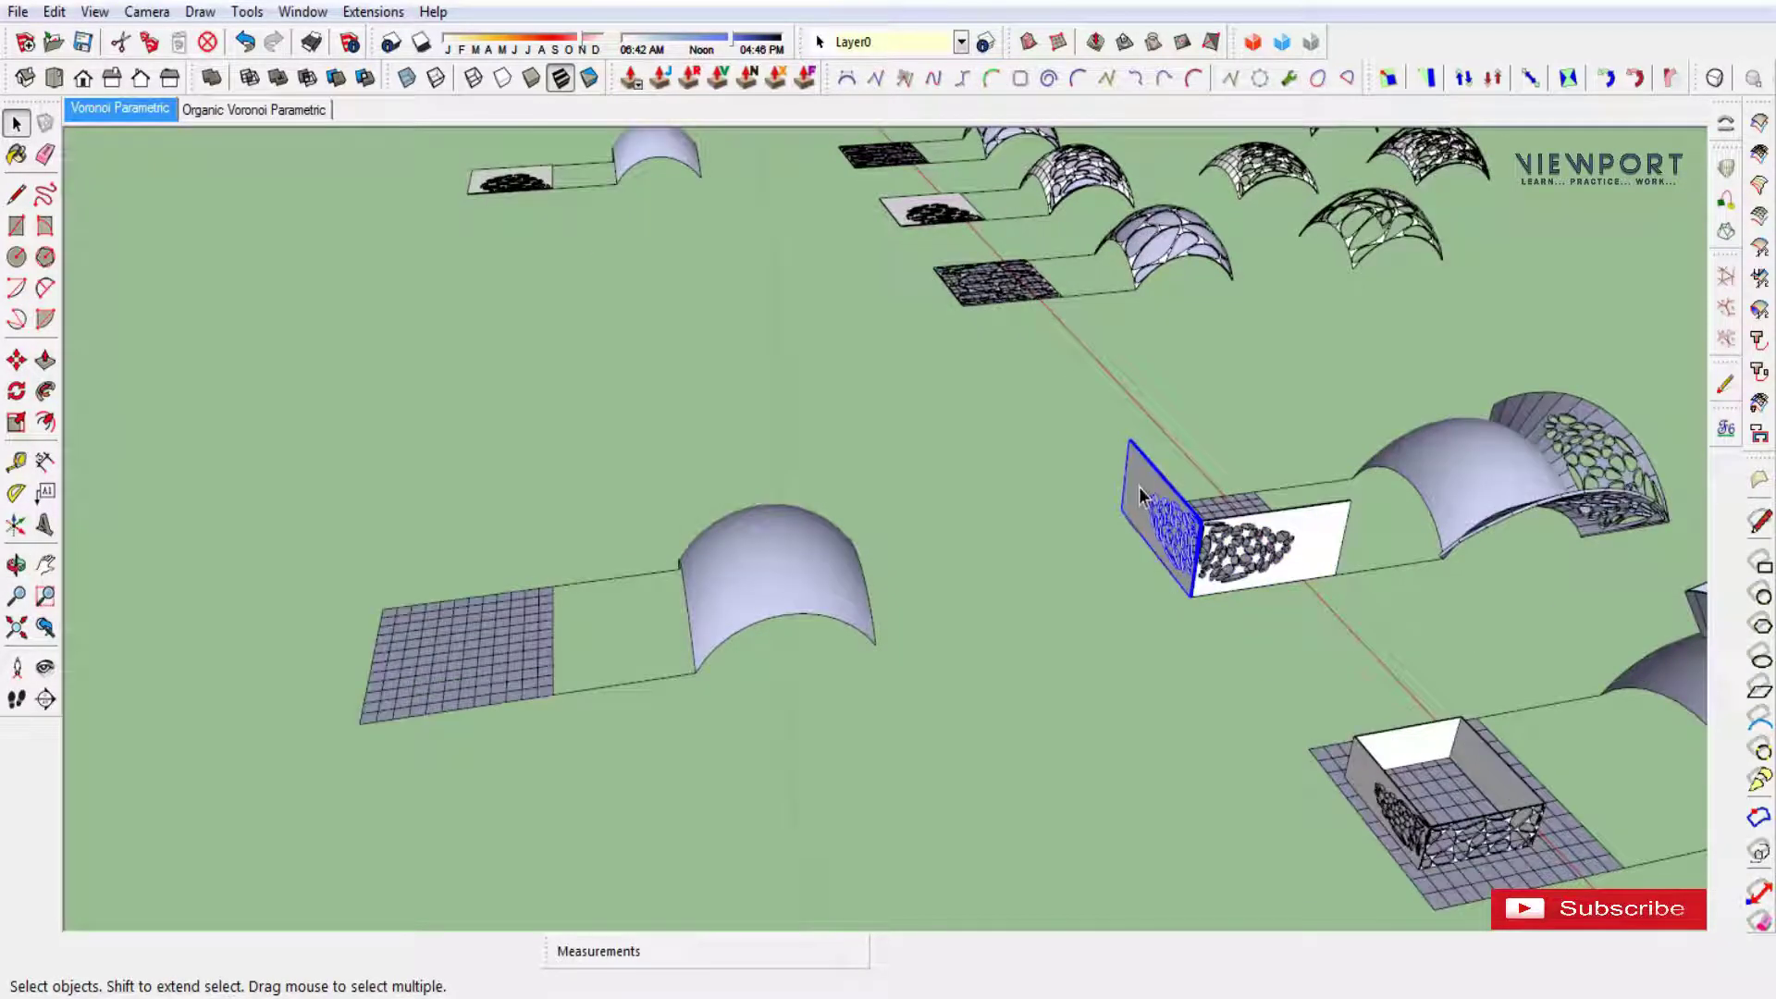
key("m")
left_click(1250, 631)
key("ctrl")
type("80")
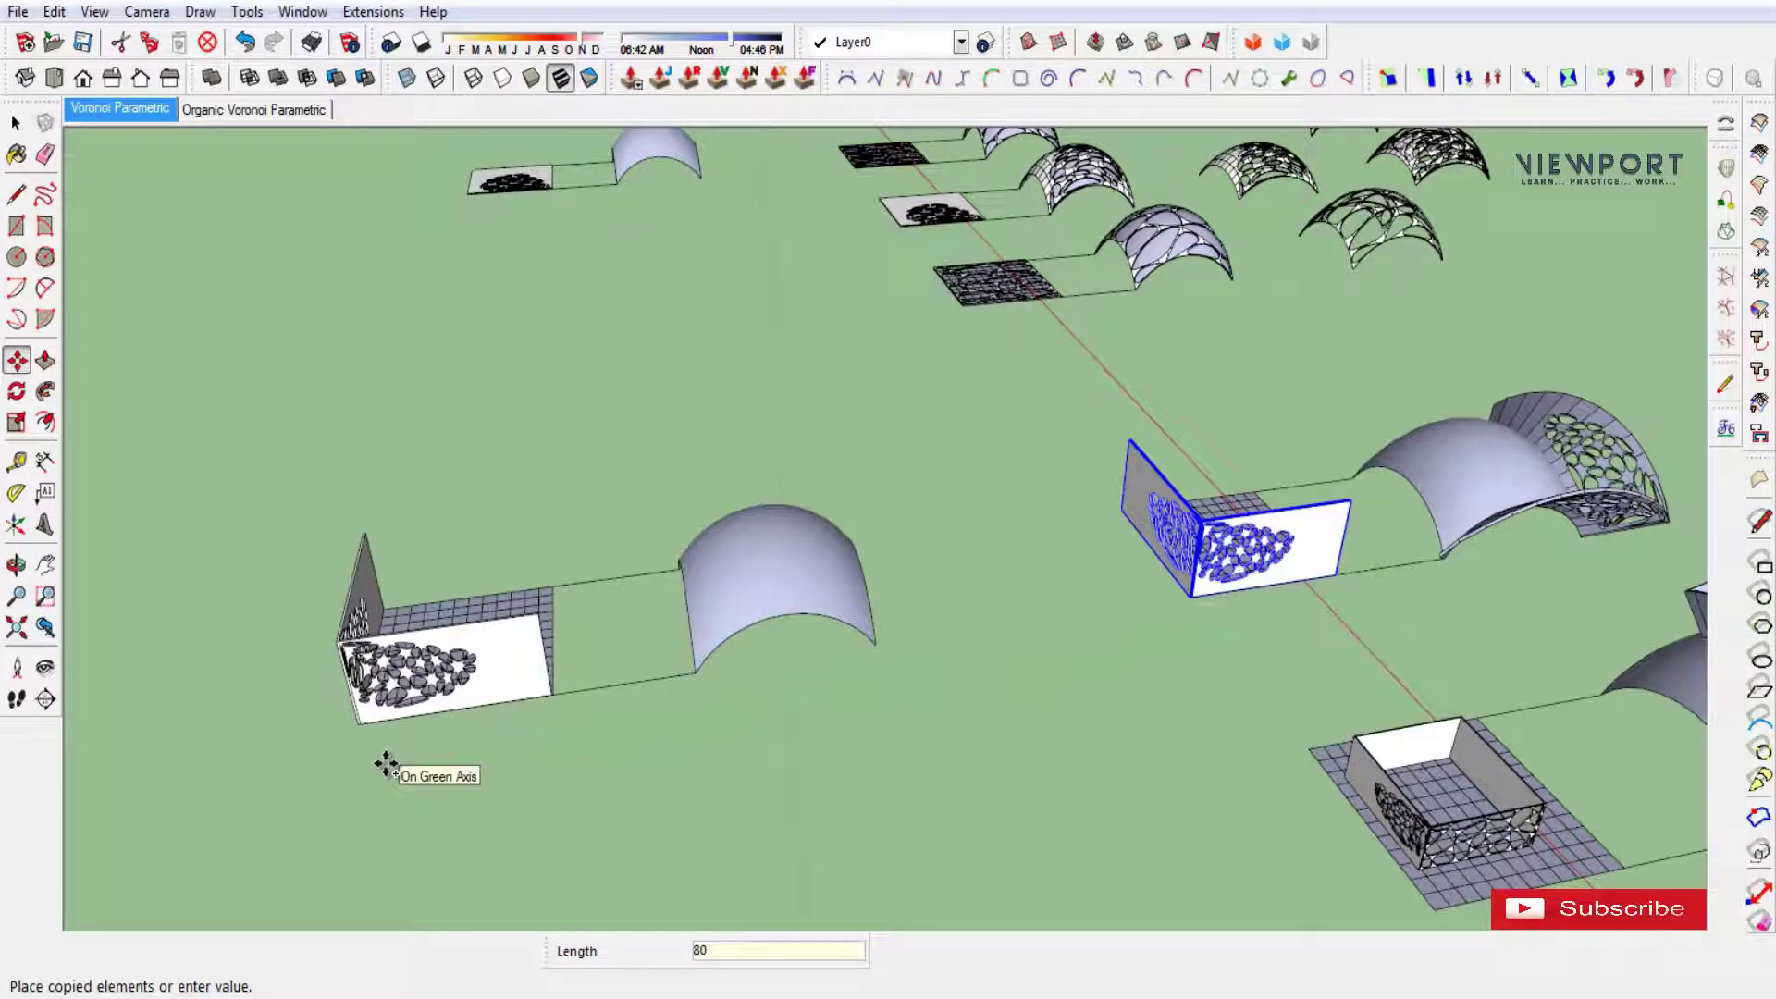
key("Return")
key("space")
Select the left panel-and-vault group.
mouse_move(527, 766)
middle_mouse_down()
mouse_move(632, 772)
mouse_move(845, 674)
middle_mouse_up()
left_click(943, 624)
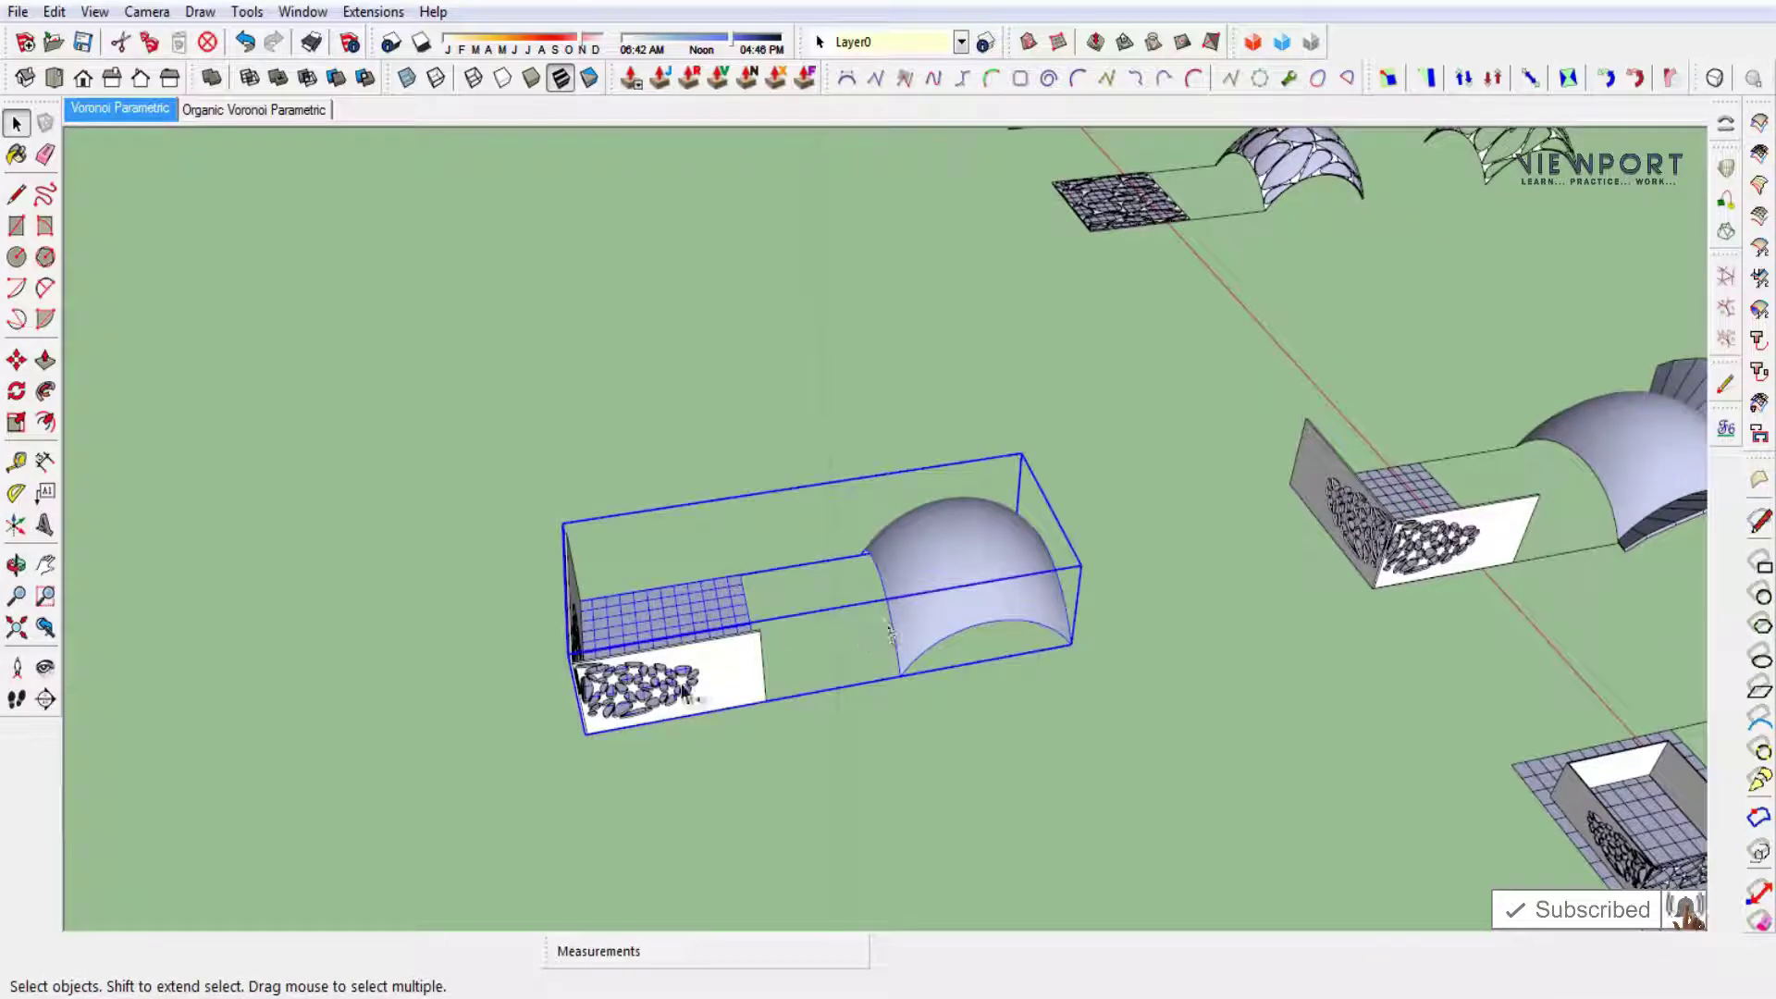
middle_click_drag(527, 689, 672, 667)
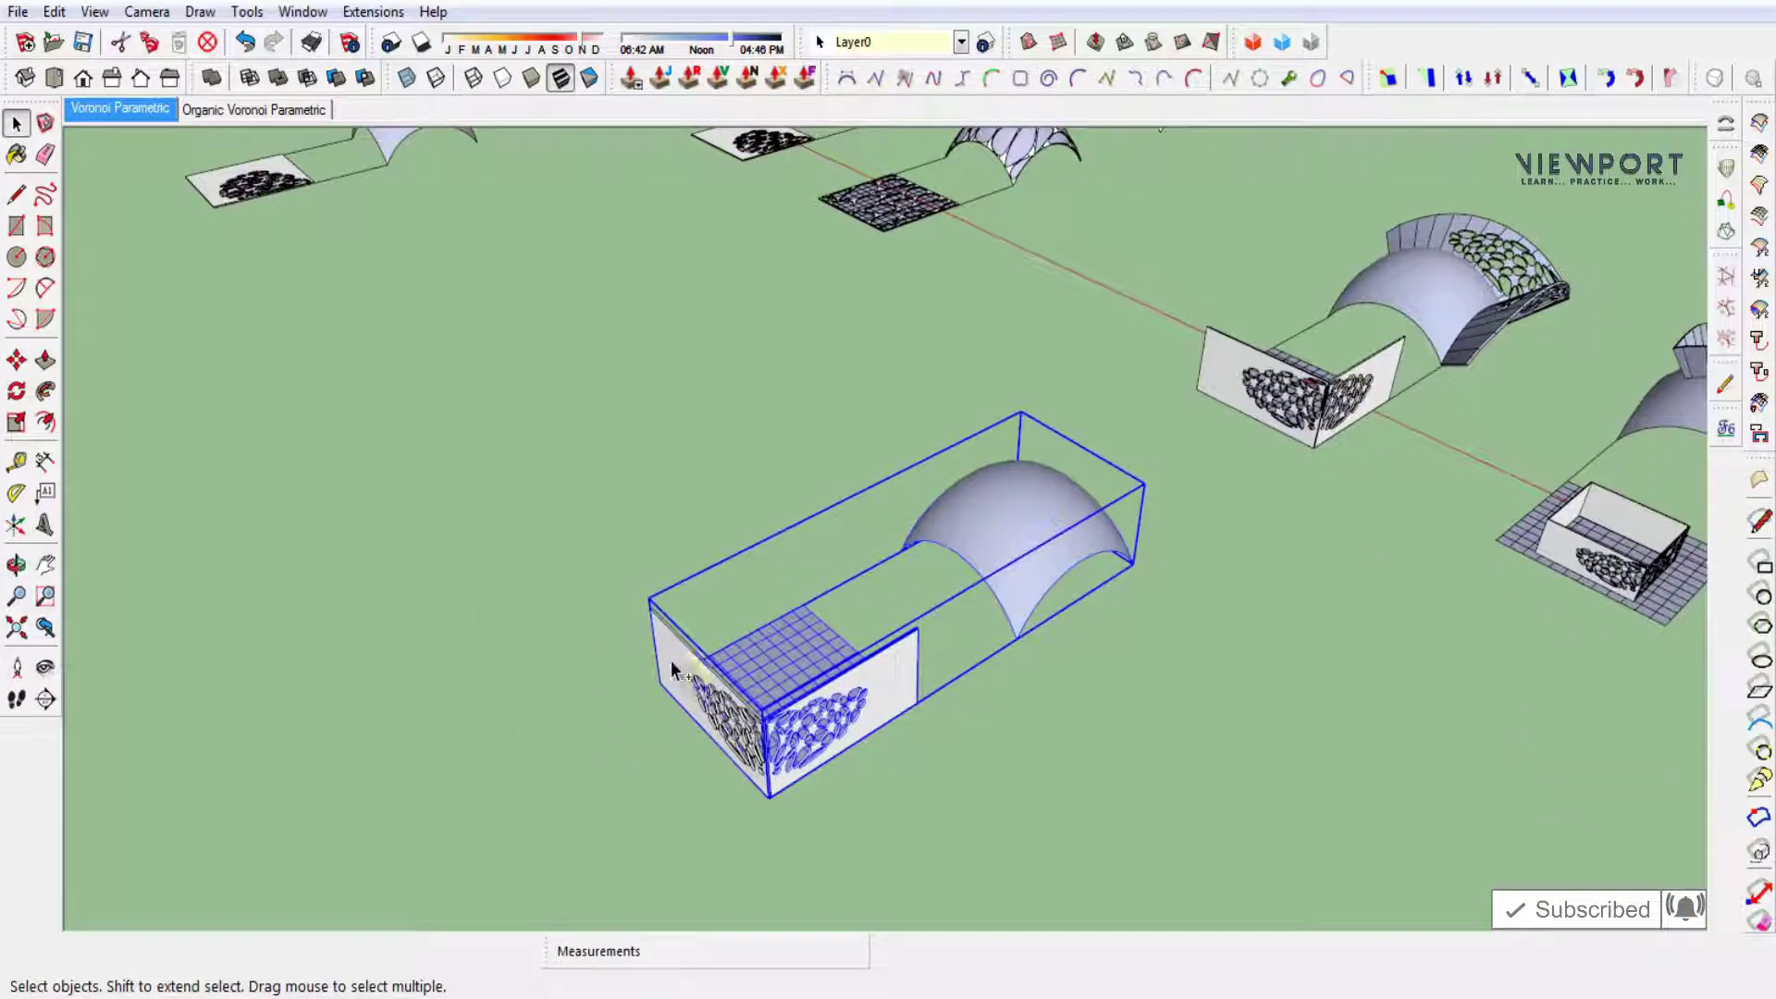
Flow the upright panels onto the left vault with Extensions > Flowify, then open the vault group.
left_click(374, 12)
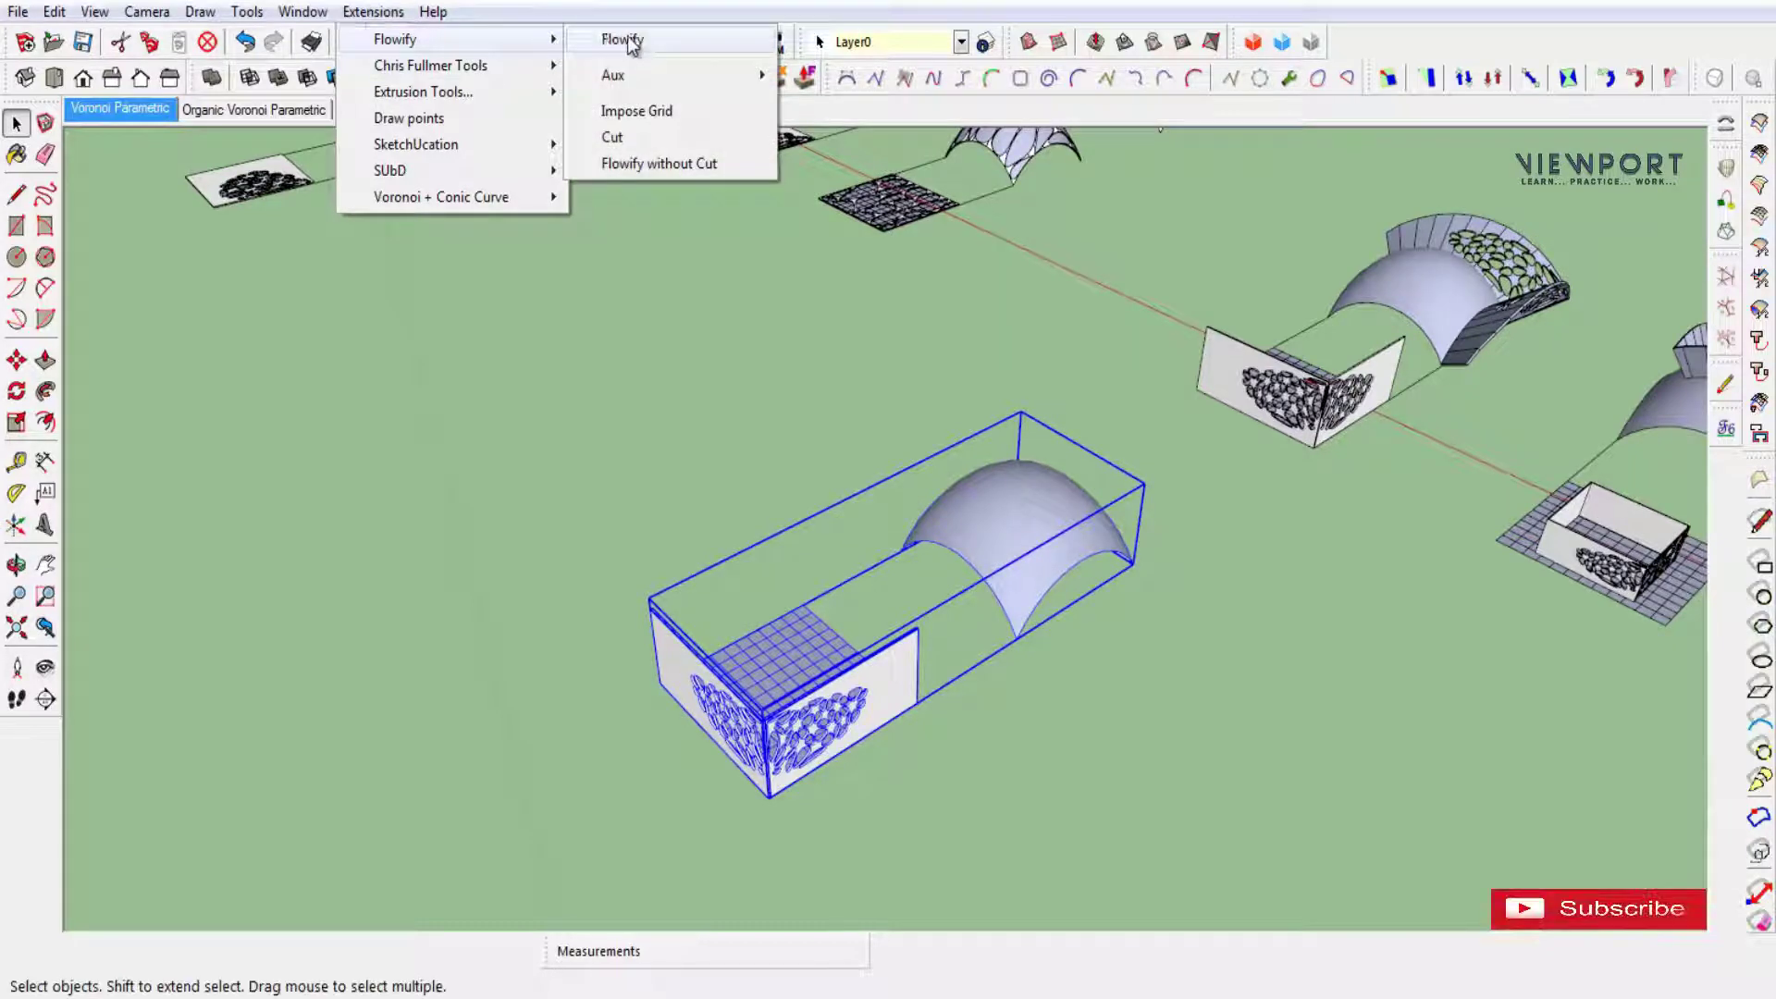
left_click(603, 40)
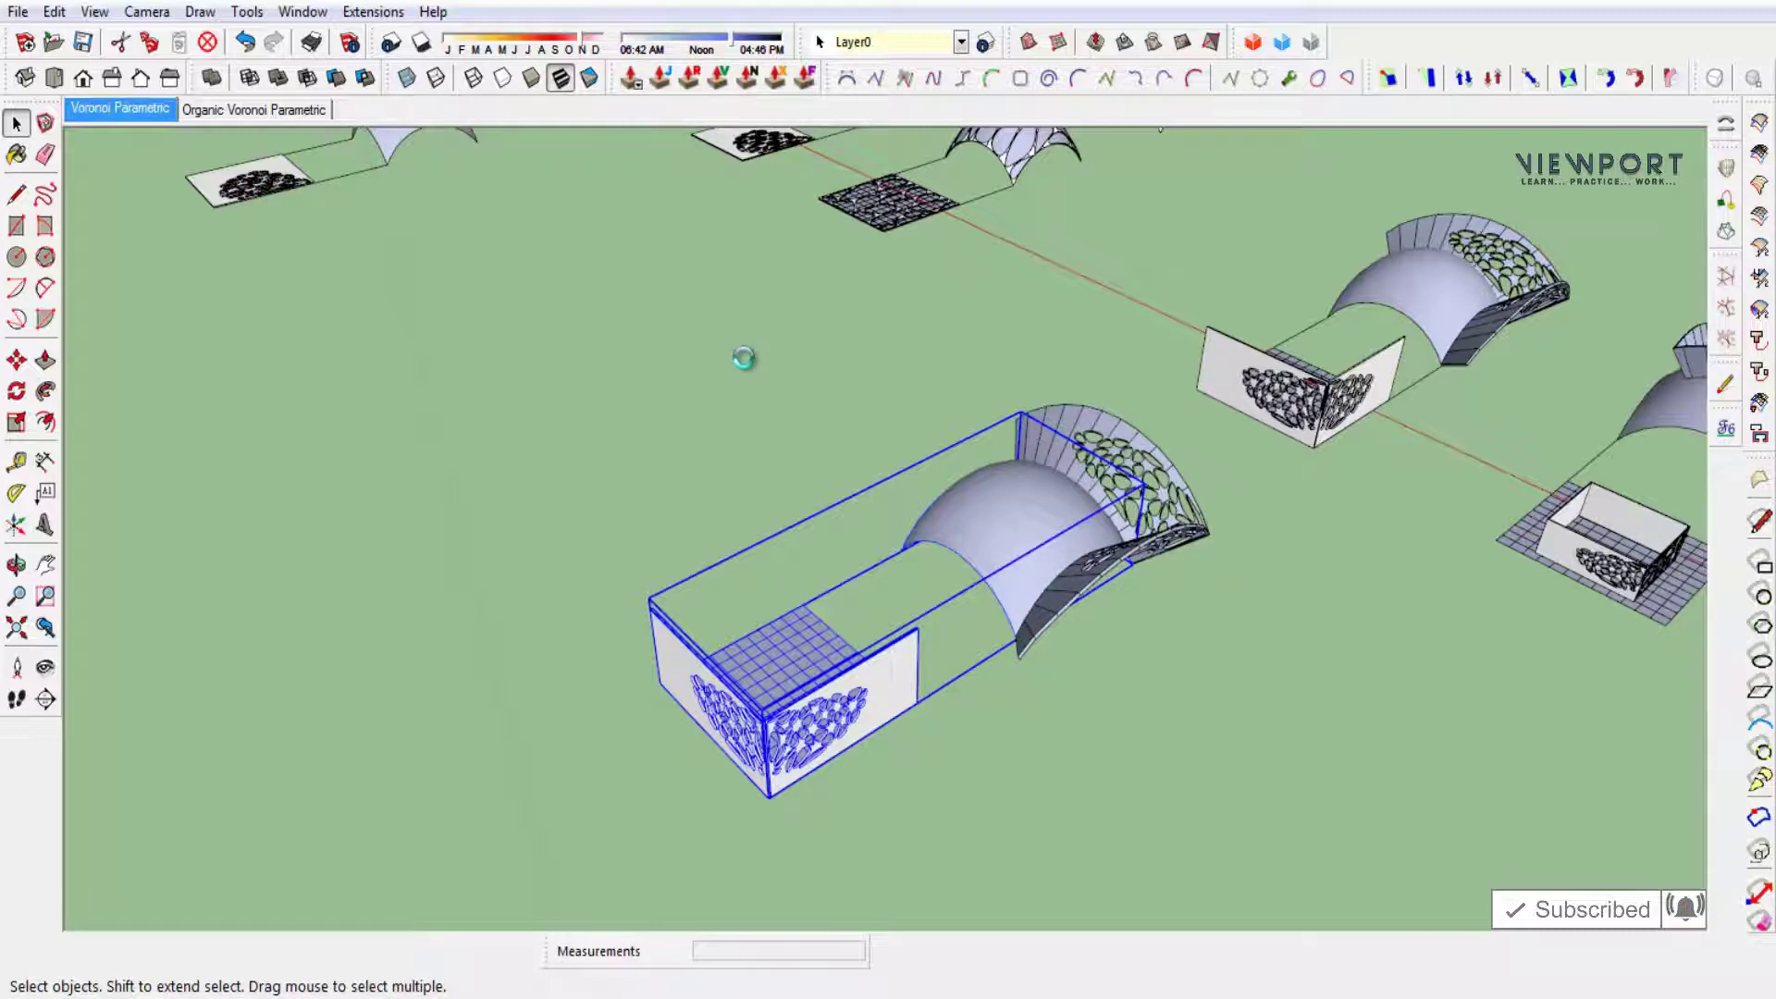
left_click(788, 435)
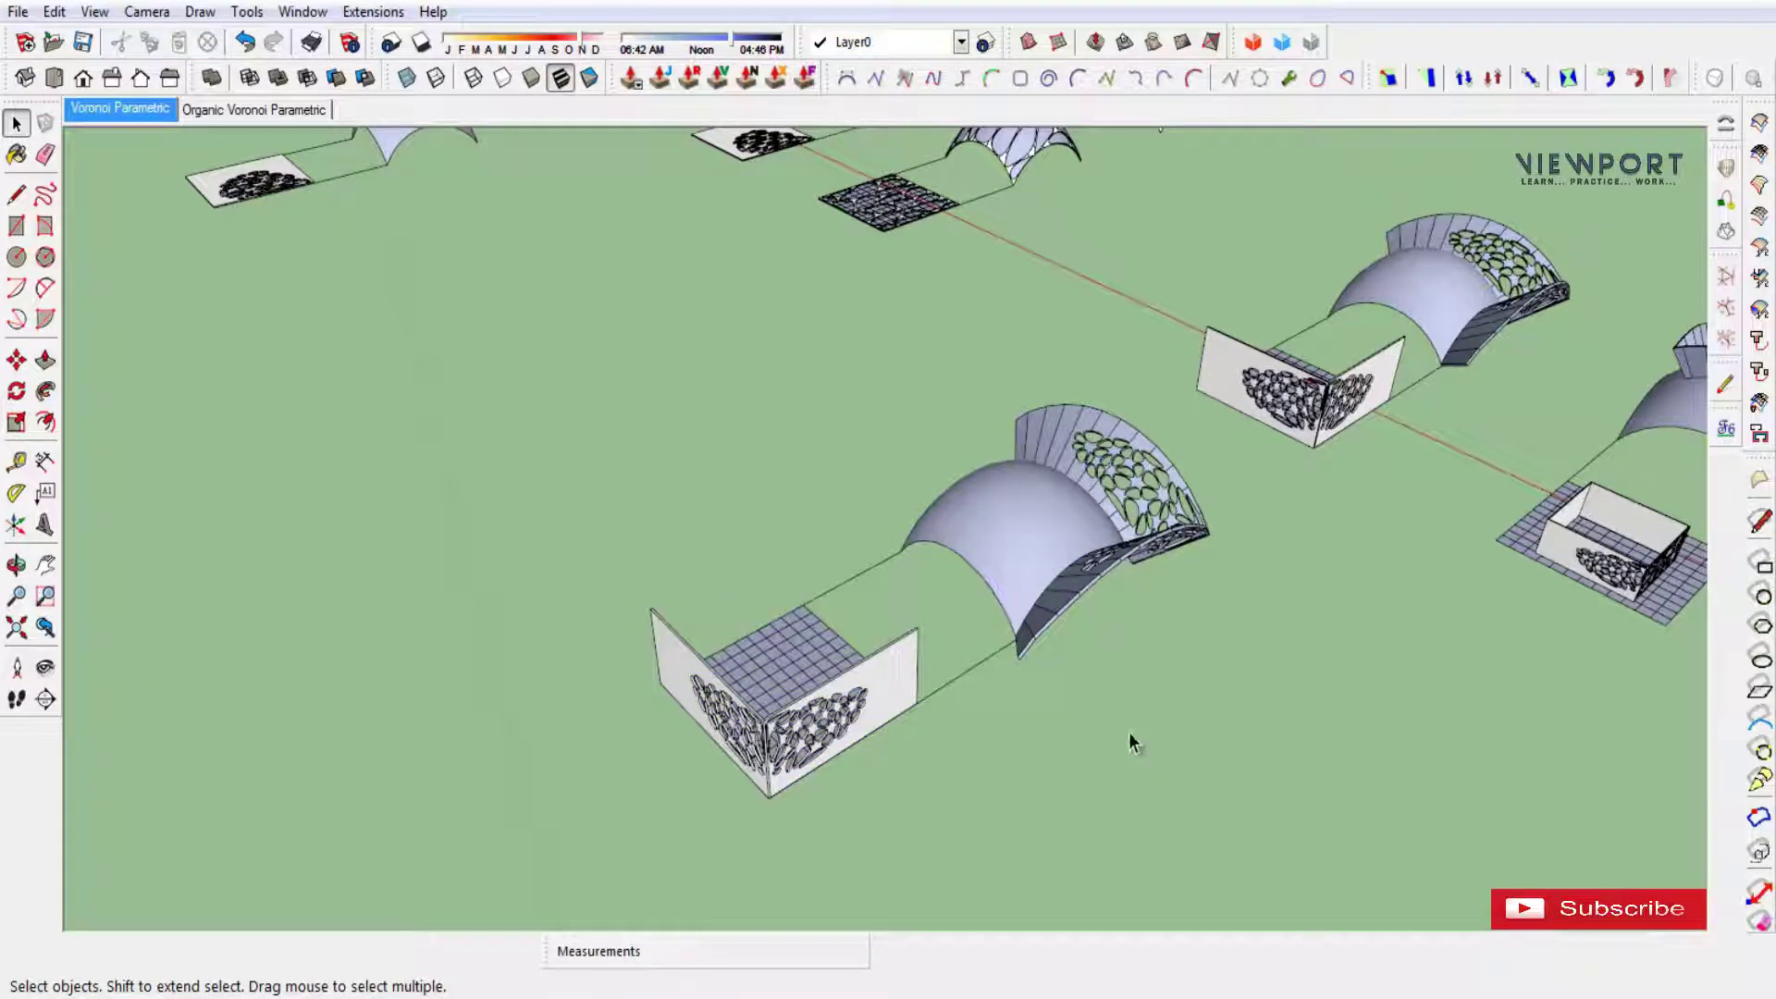
middle_click_drag(1130, 742, 818, 421)
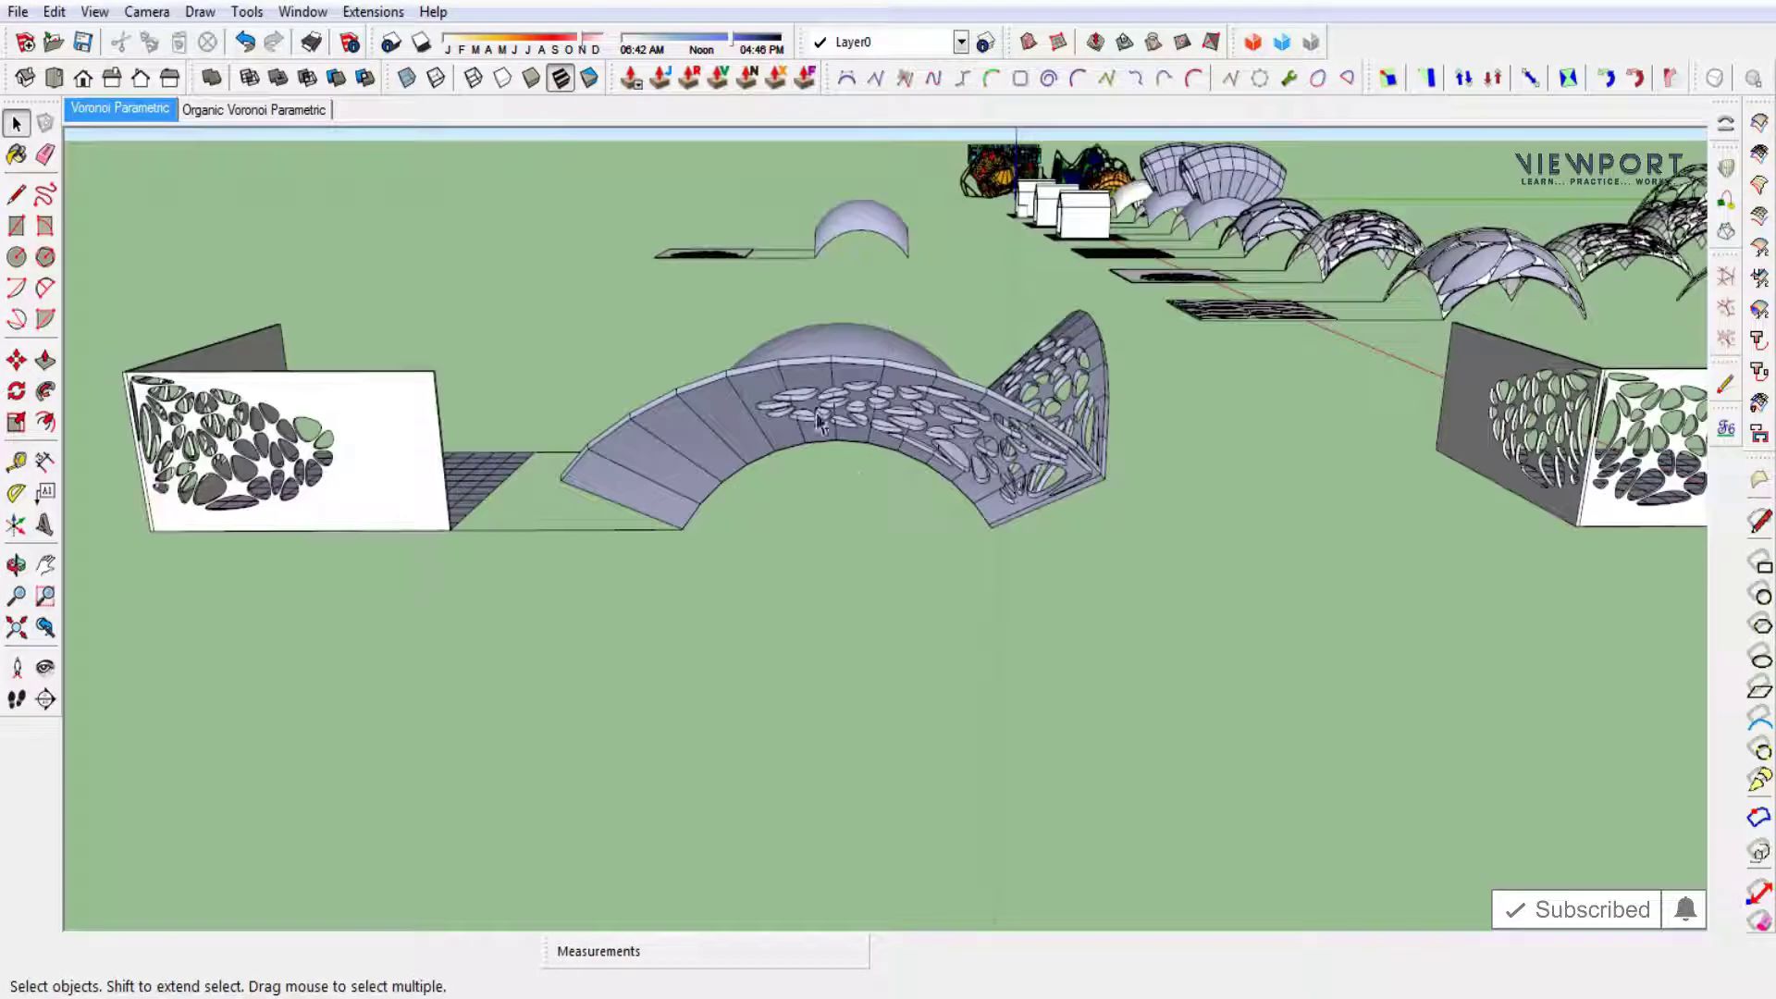
triple_click(801, 376)
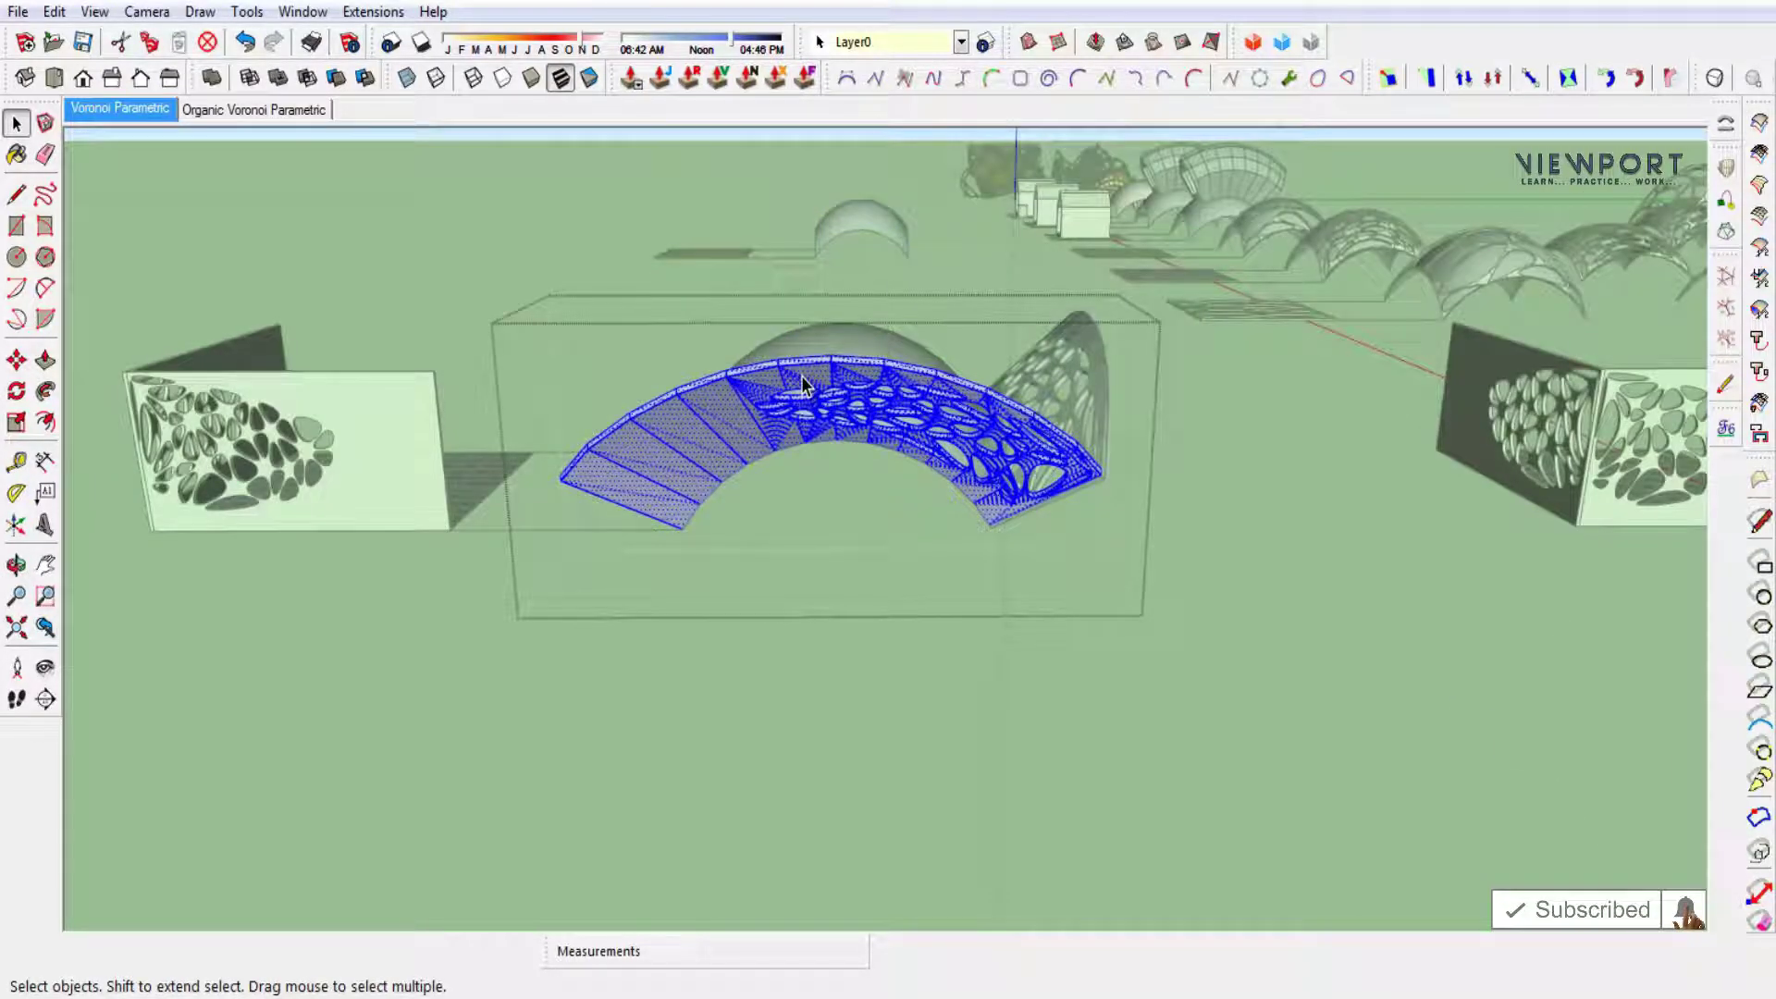
Reverse the faces of the selected vault geometry.
right_click(802, 378)
left_click(908, 645)
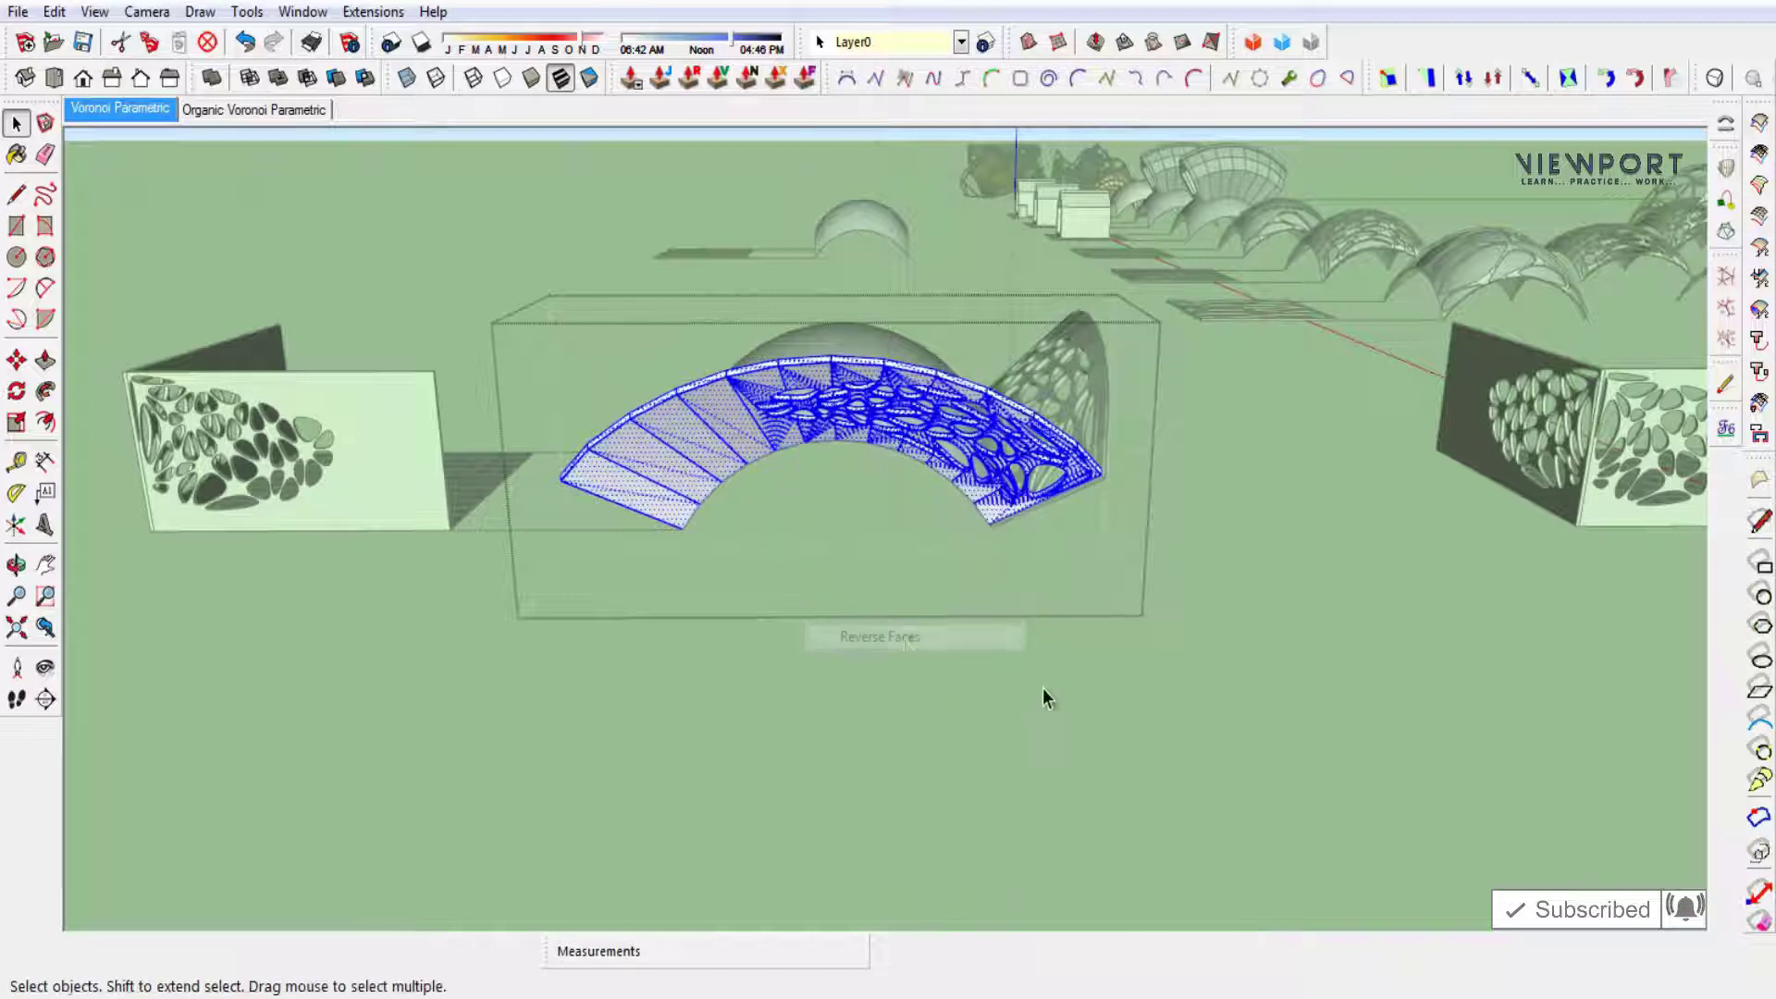
left_click(1046, 689)
mouse_move(1051, 692)
middle_mouse_down()
mouse_move(909, 752)
mouse_move(1321, 721)
middle_mouse_up()
key("space")
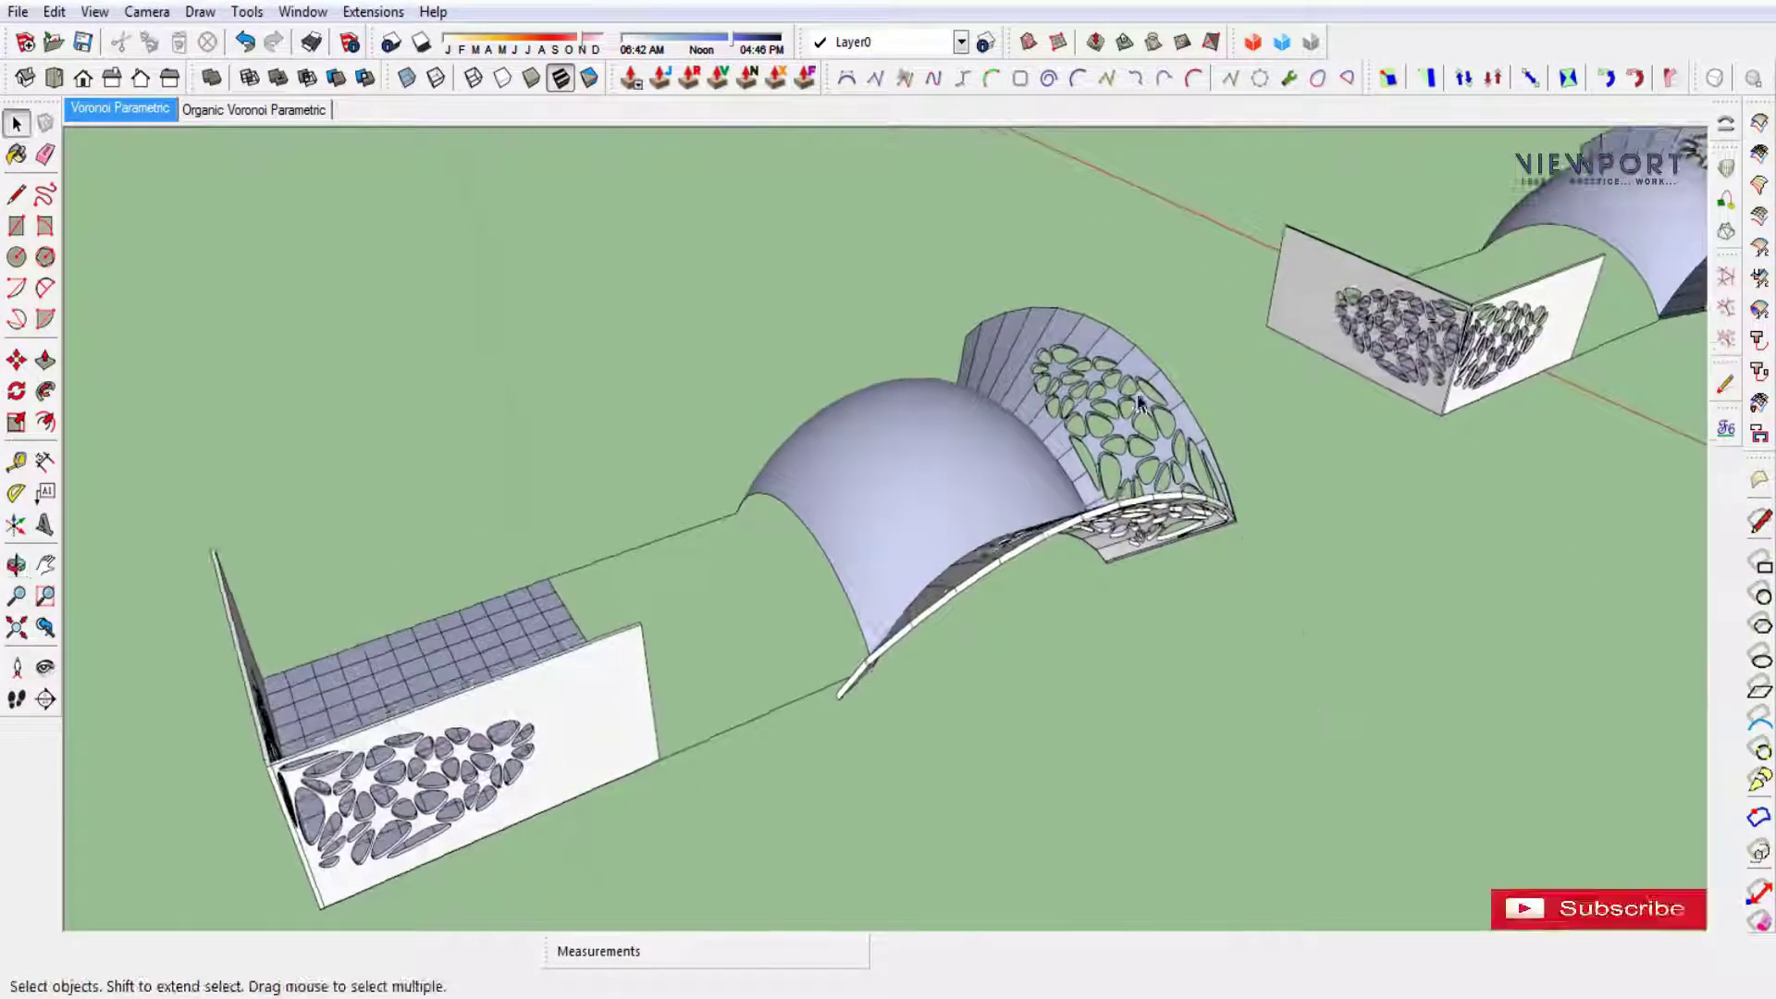
Reopen the vault group and reverse the shell's faces so white fronts show.
double_click(1134, 370)
right_click(1134, 370)
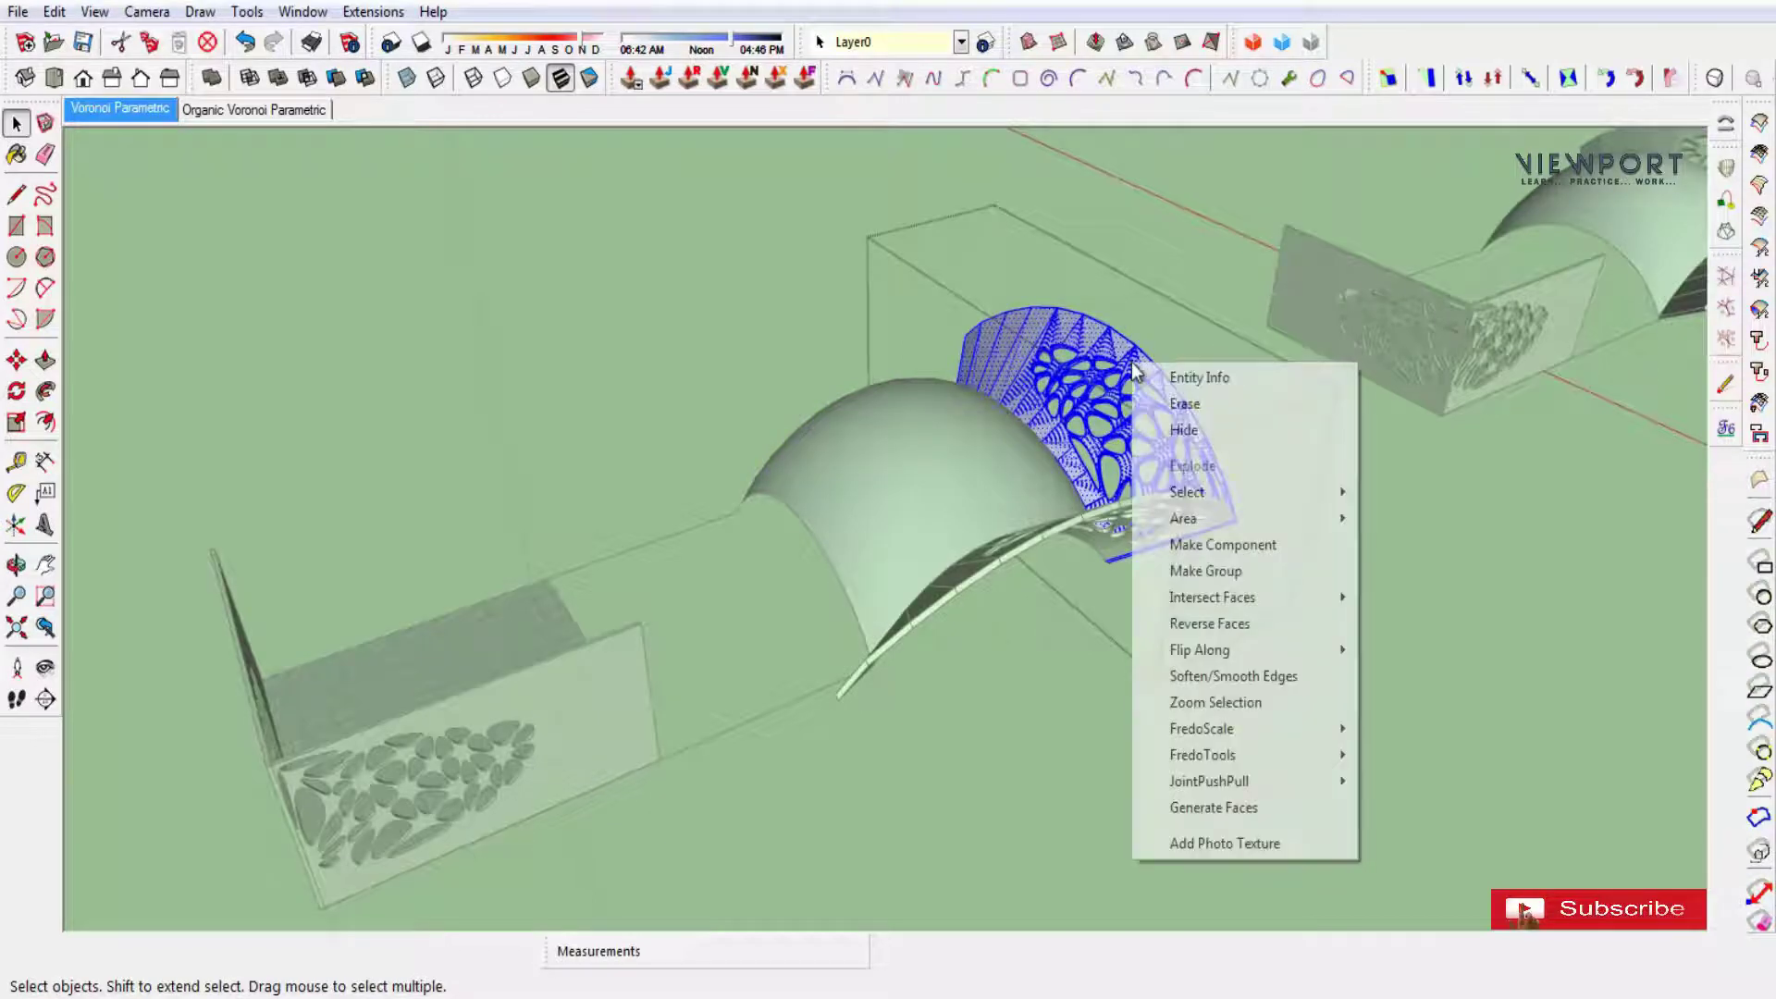
left_click(1209, 623)
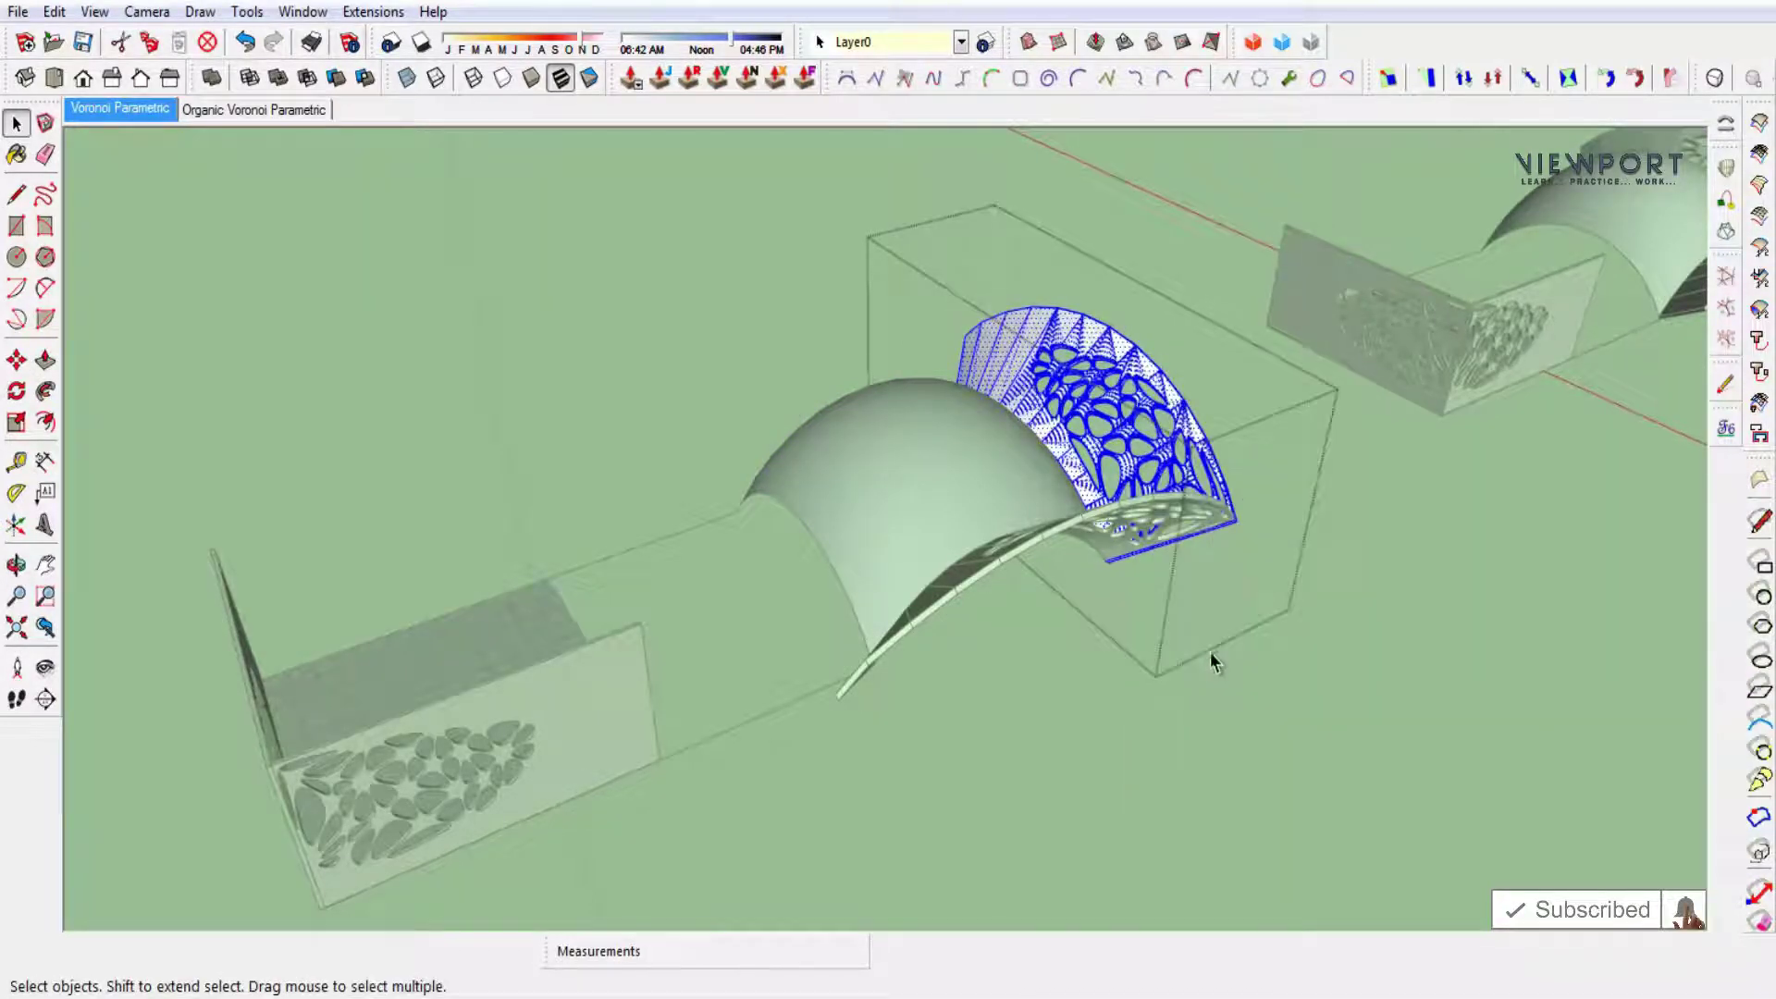
left_click(1117, 706)
mouse_move(1117, 705)
middle_mouse_down()
mouse_move(1002, 715)
mouse_move(423, 394)
mouse_move(1152, 543)
mouse_move(1050, 546)
mouse_move(864, 442)
mouse_move(1138, 703)
mouse_move(845, 435)
mouse_move(1276, 809)
mouse_move(1156, 648)
mouse_move(1141, 659)
mouse_move(1276, 690)
middle_mouse_up()
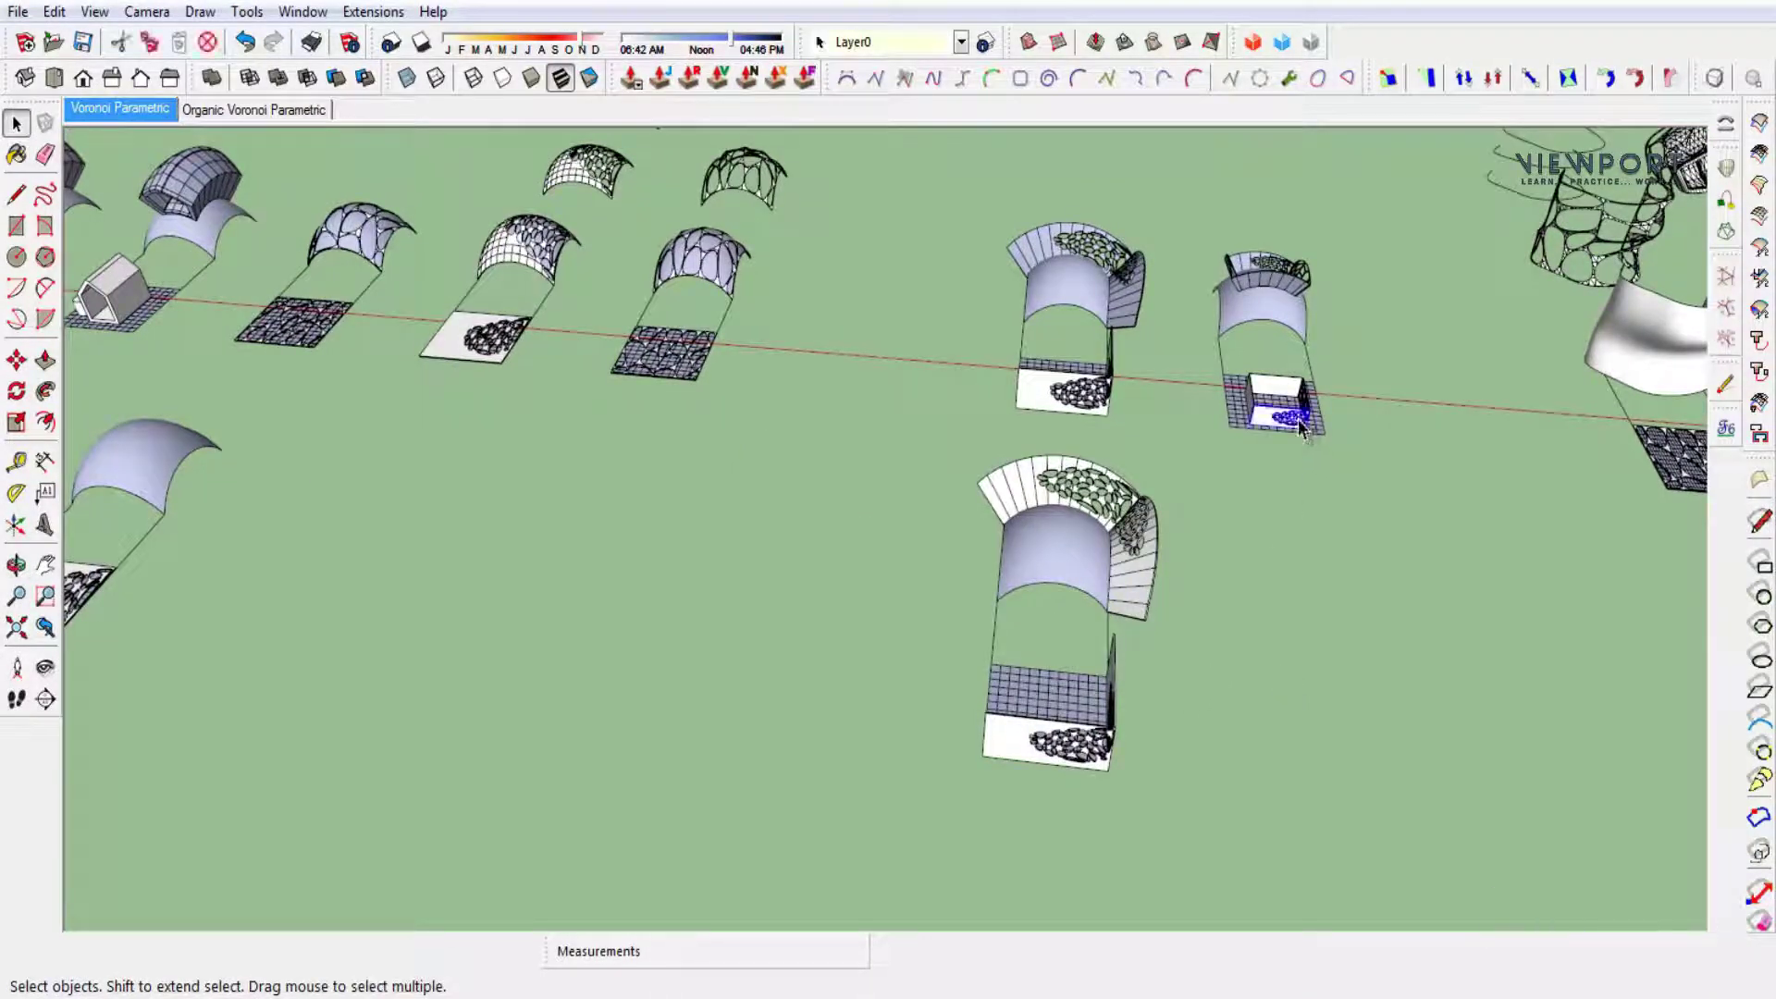
Copy the small Voronoi panel box onto the corner of another vault's grid base.
mouse_move(1316, 442)
middle_mouse_down()
mouse_move(1231, 721)
mouse_move(1190, 733)
middle_mouse_up()
scroll(1101, 713, "up", 3)
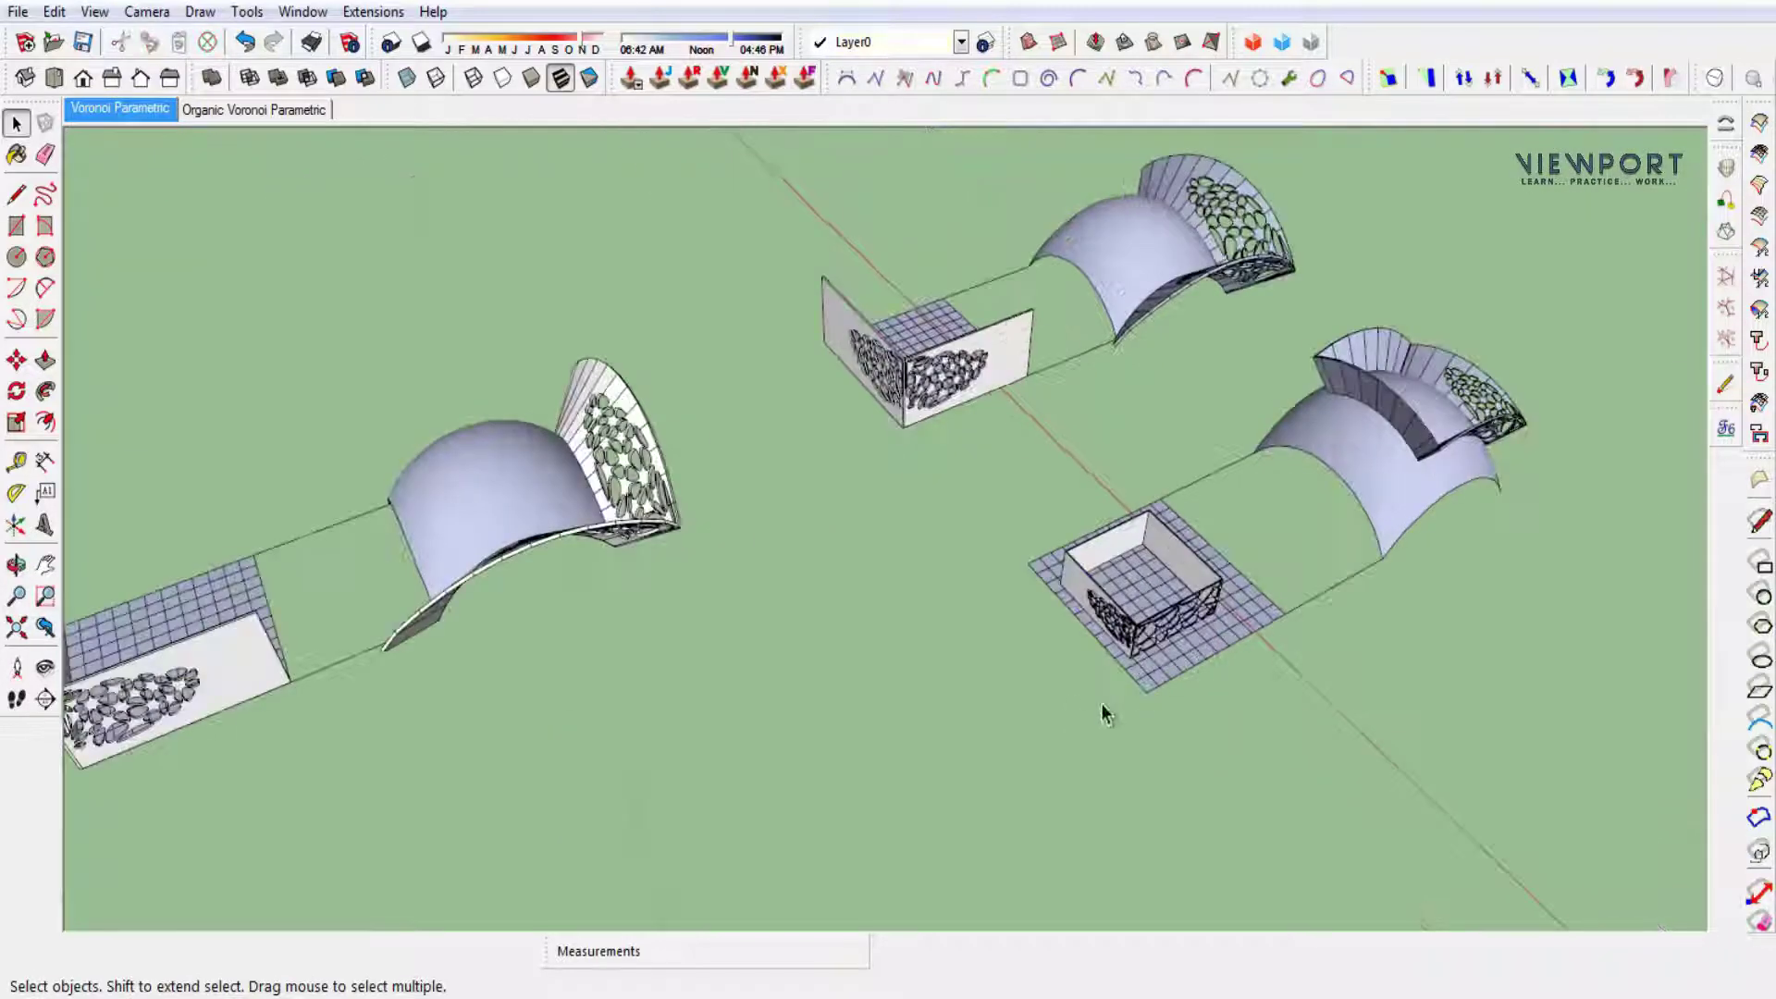
scroll(1161, 730, "up", 3)
scroll(1147, 718, "up", 2)
left_click(1196, 502)
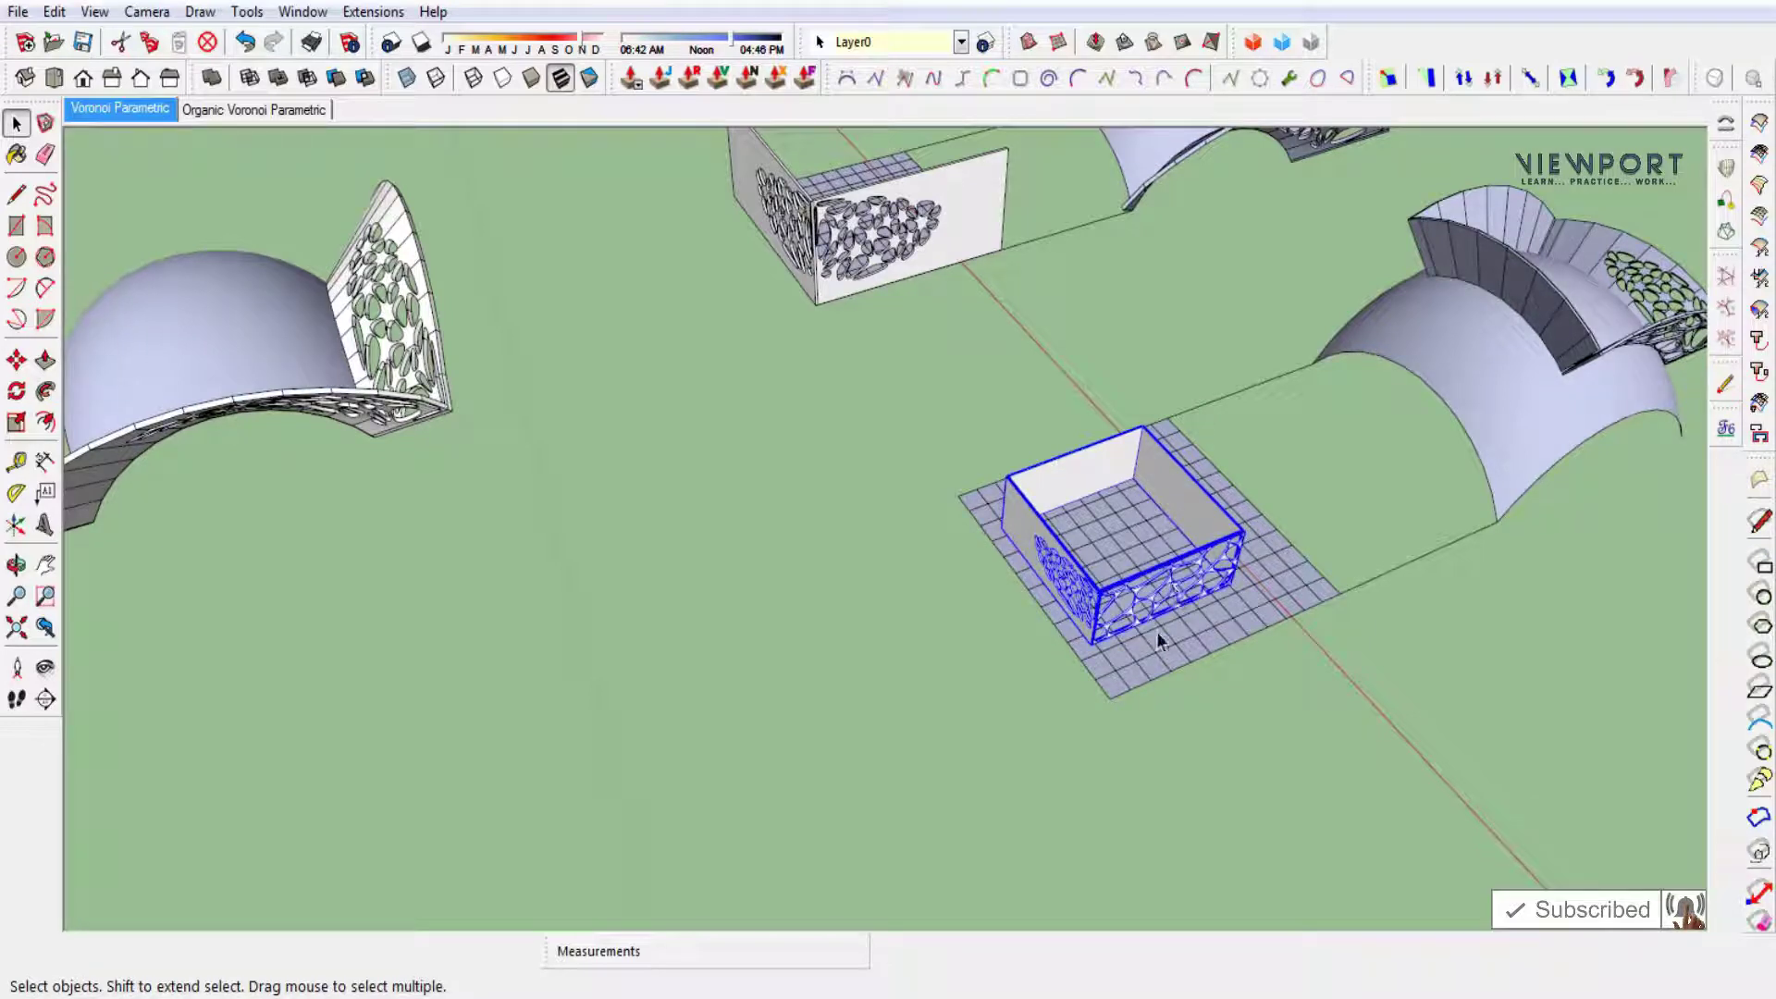
key("m")
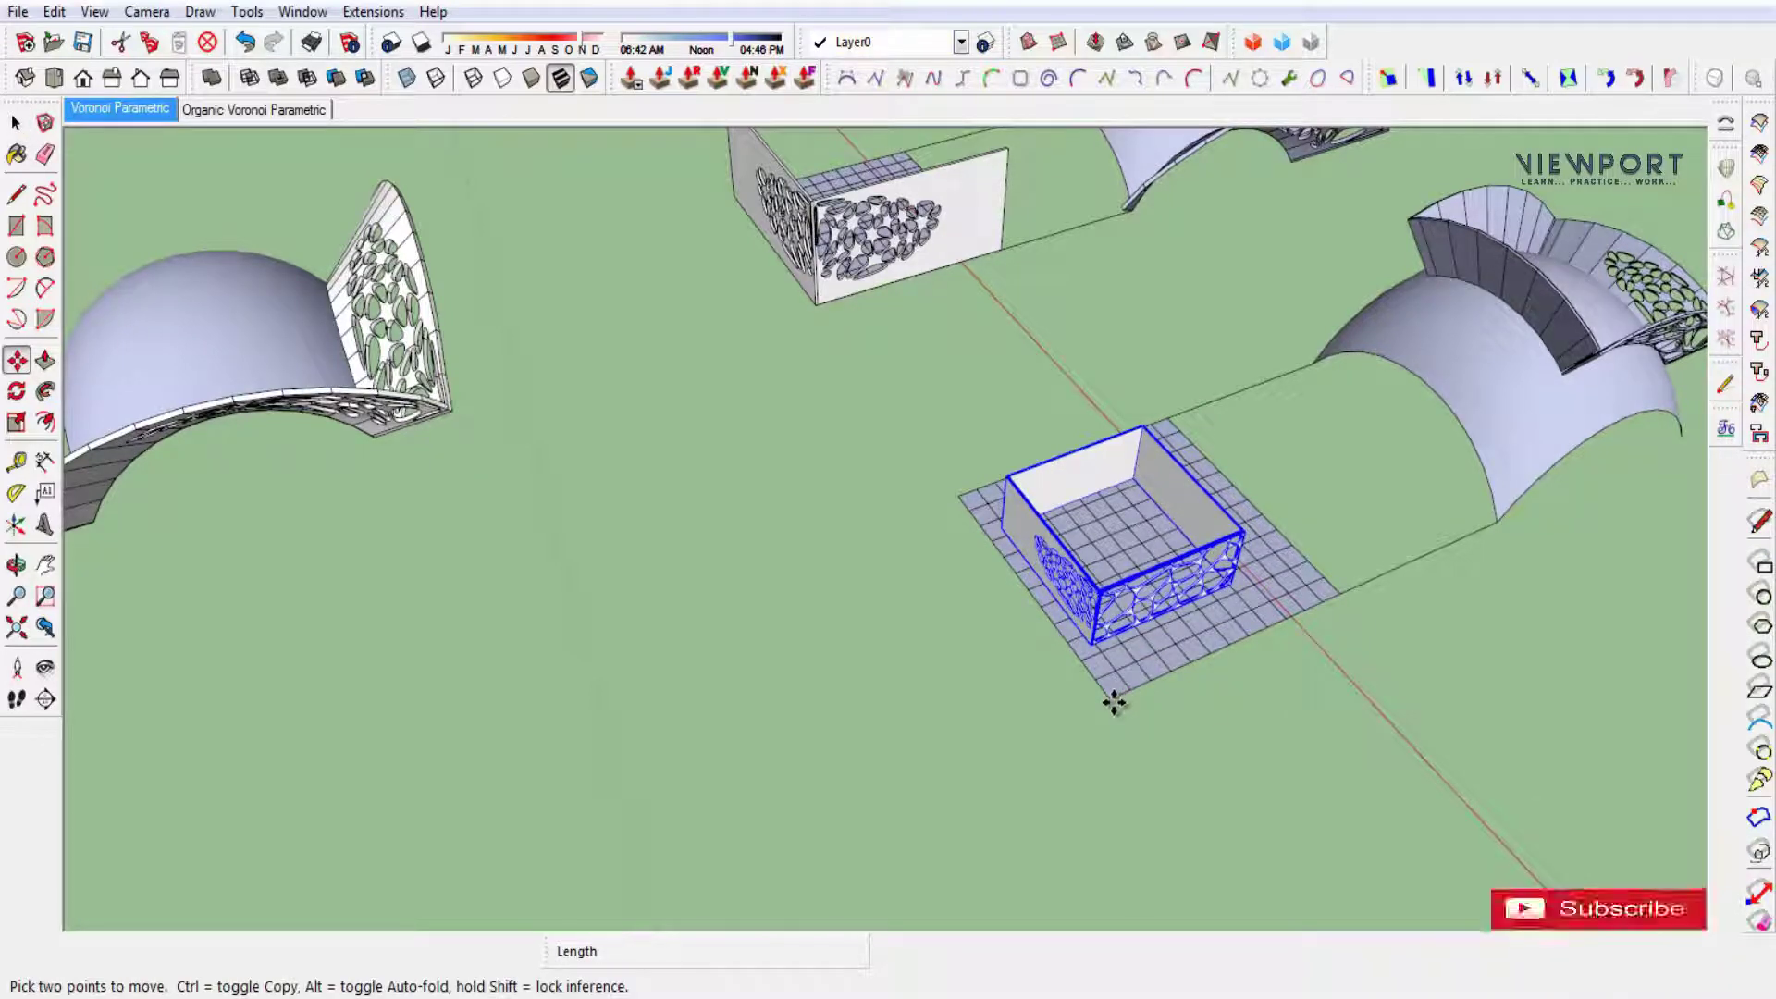
scroll(1152, 673, "down", 3)
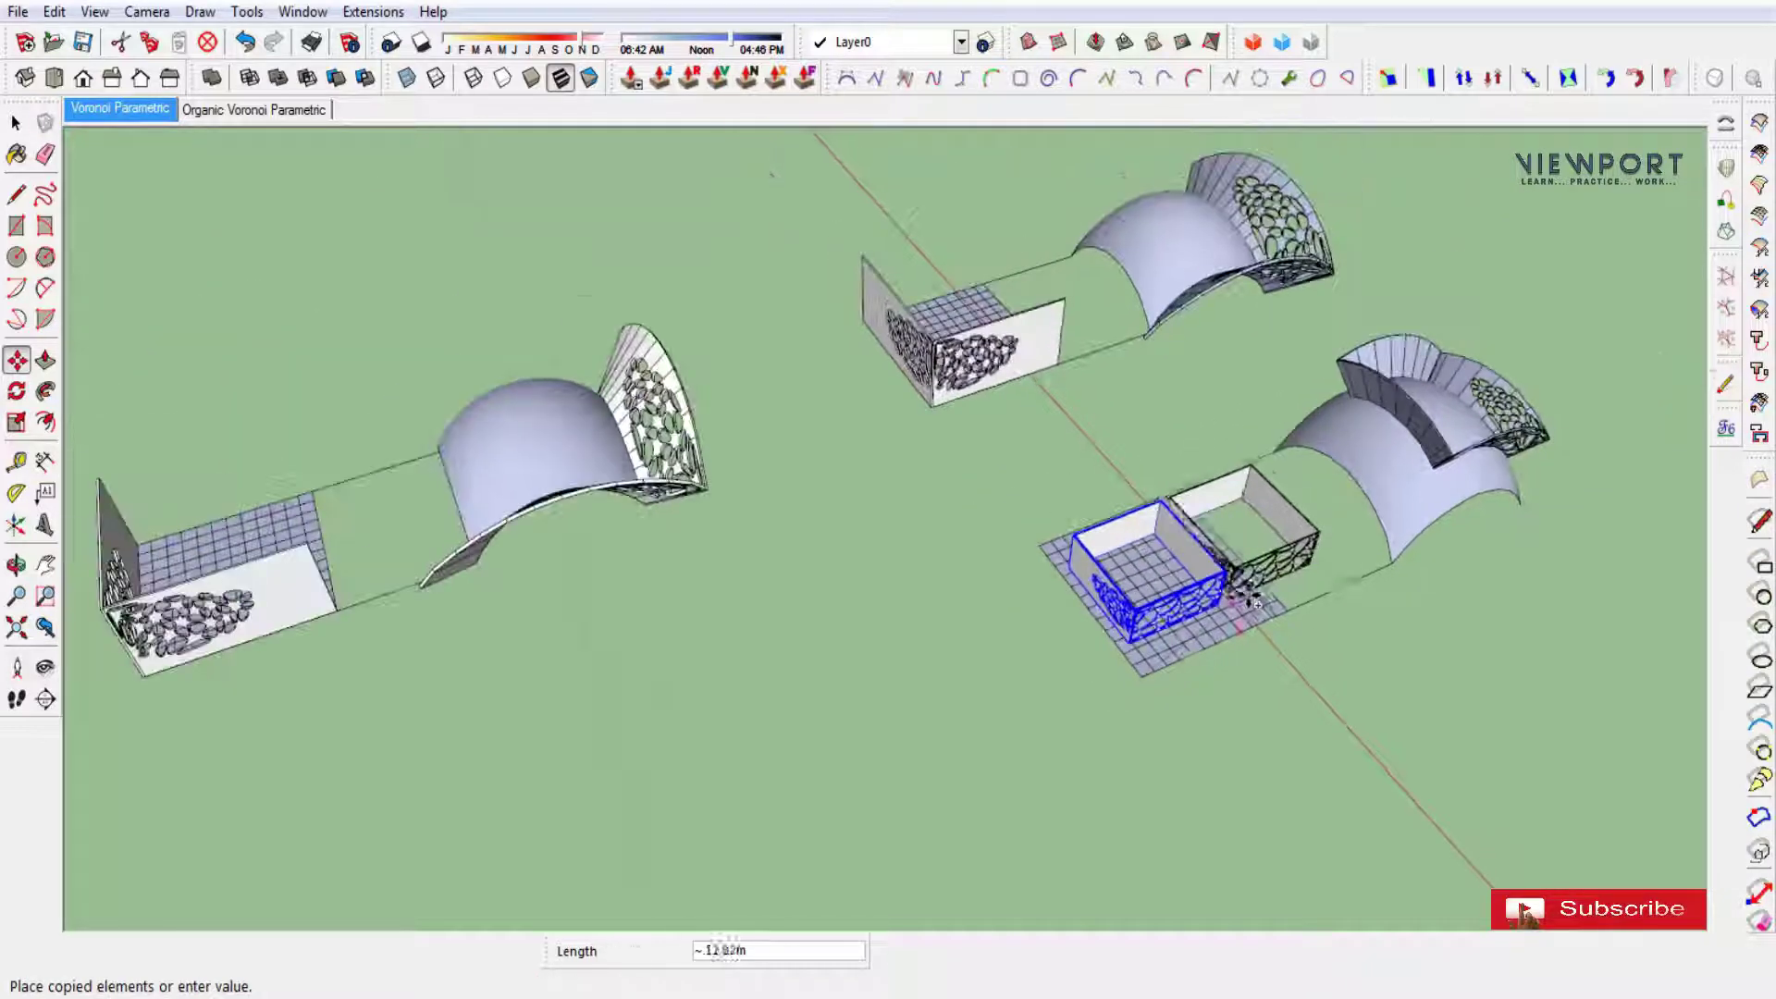
scroll(1156, 647, "down", 2)
scroll(584, 645, "up", 2)
scroll(583, 644, "up", 2)
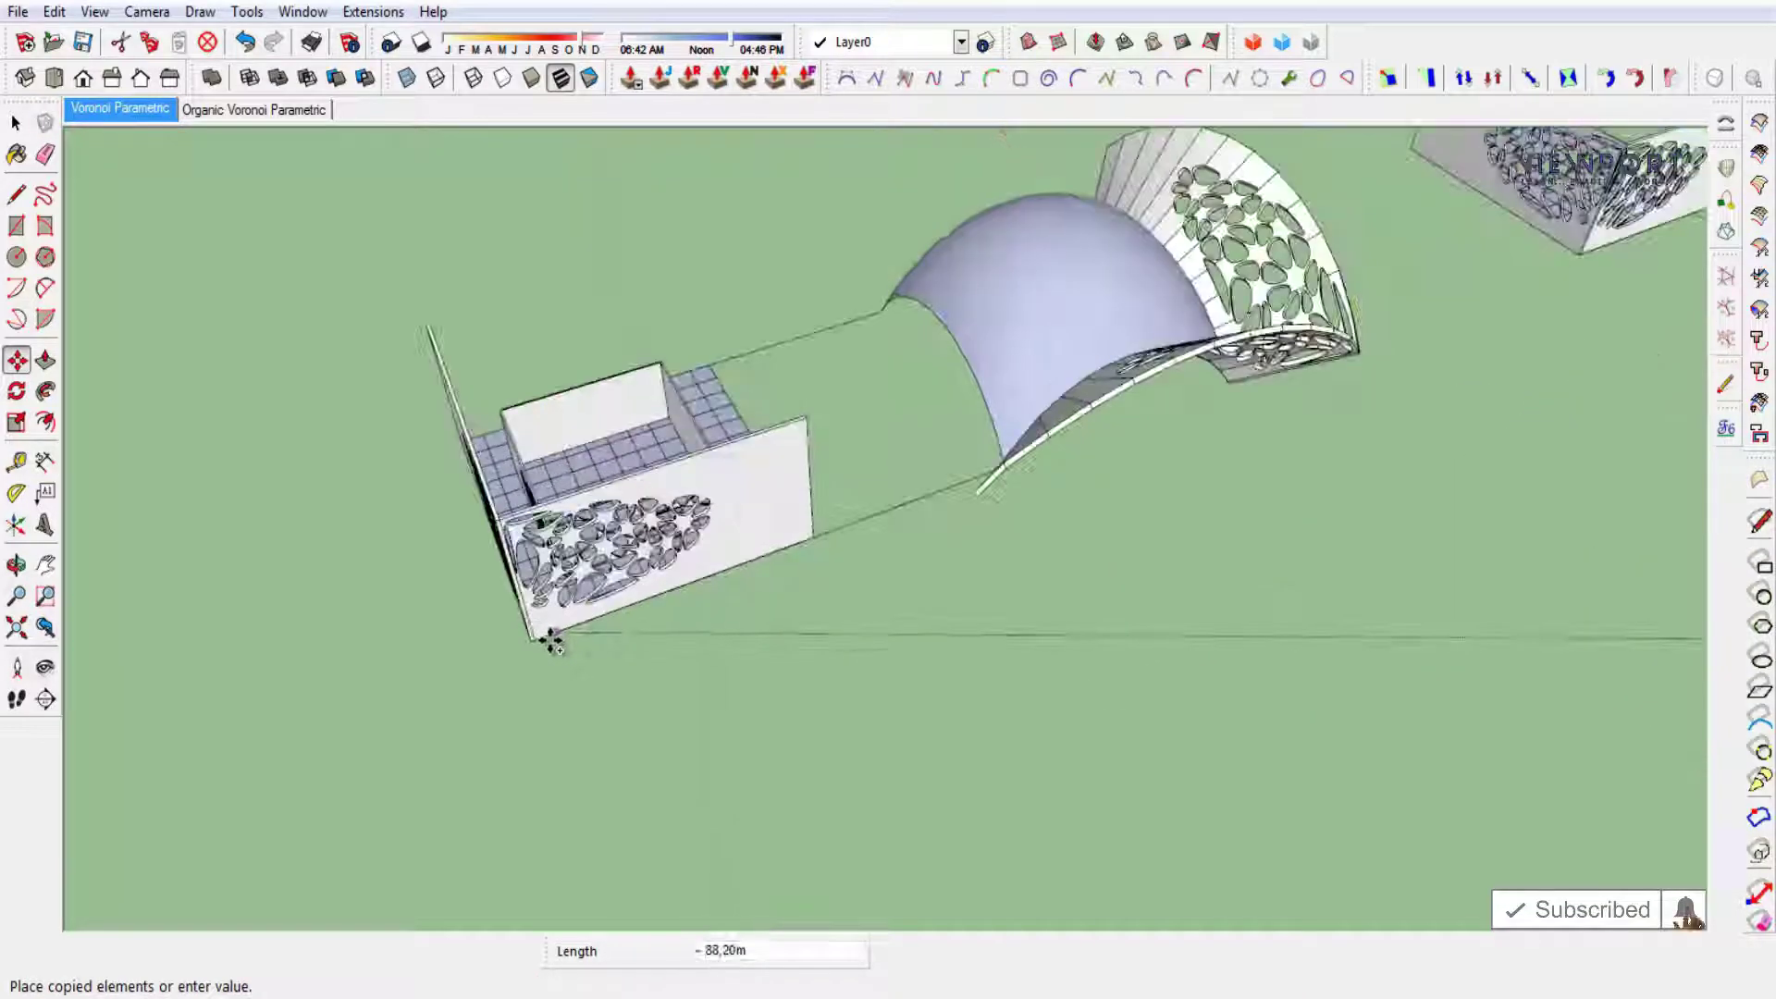
scroll(551, 636, "up", 3)
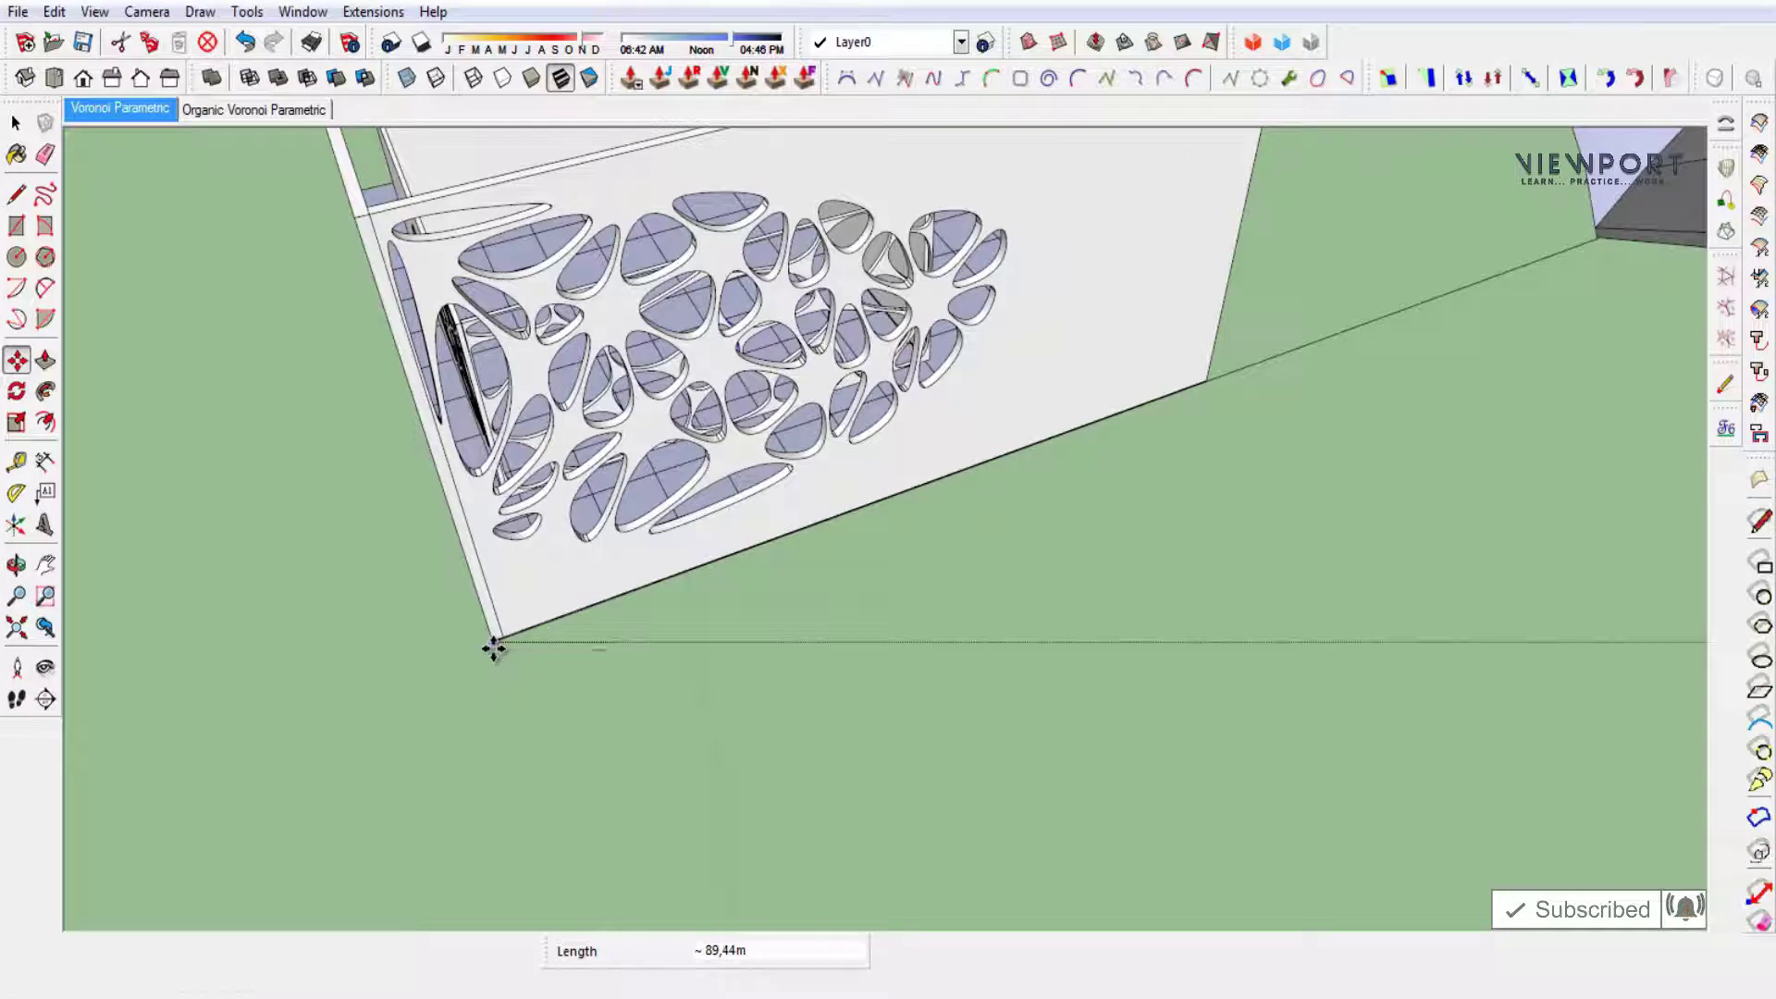
left_click(493, 648)
key("space")
Orbit to a low angle and select the arch-and-box group.
mouse_move(682, 722)
middle_mouse_down()
mouse_move(988, 553)
mouse_move(1129, 654)
mouse_move(1480, 546)
mouse_move(1443, 555)
middle_mouse_up()
scroll(935, 518, "down", 3)
scroll(888, 509, "down", 3)
mouse_move(1073, 555)
middle_mouse_down()
mouse_move(1228, 606)
mouse_move(1384, 602)
mouse_move(1214, 372)
middle_mouse_up()
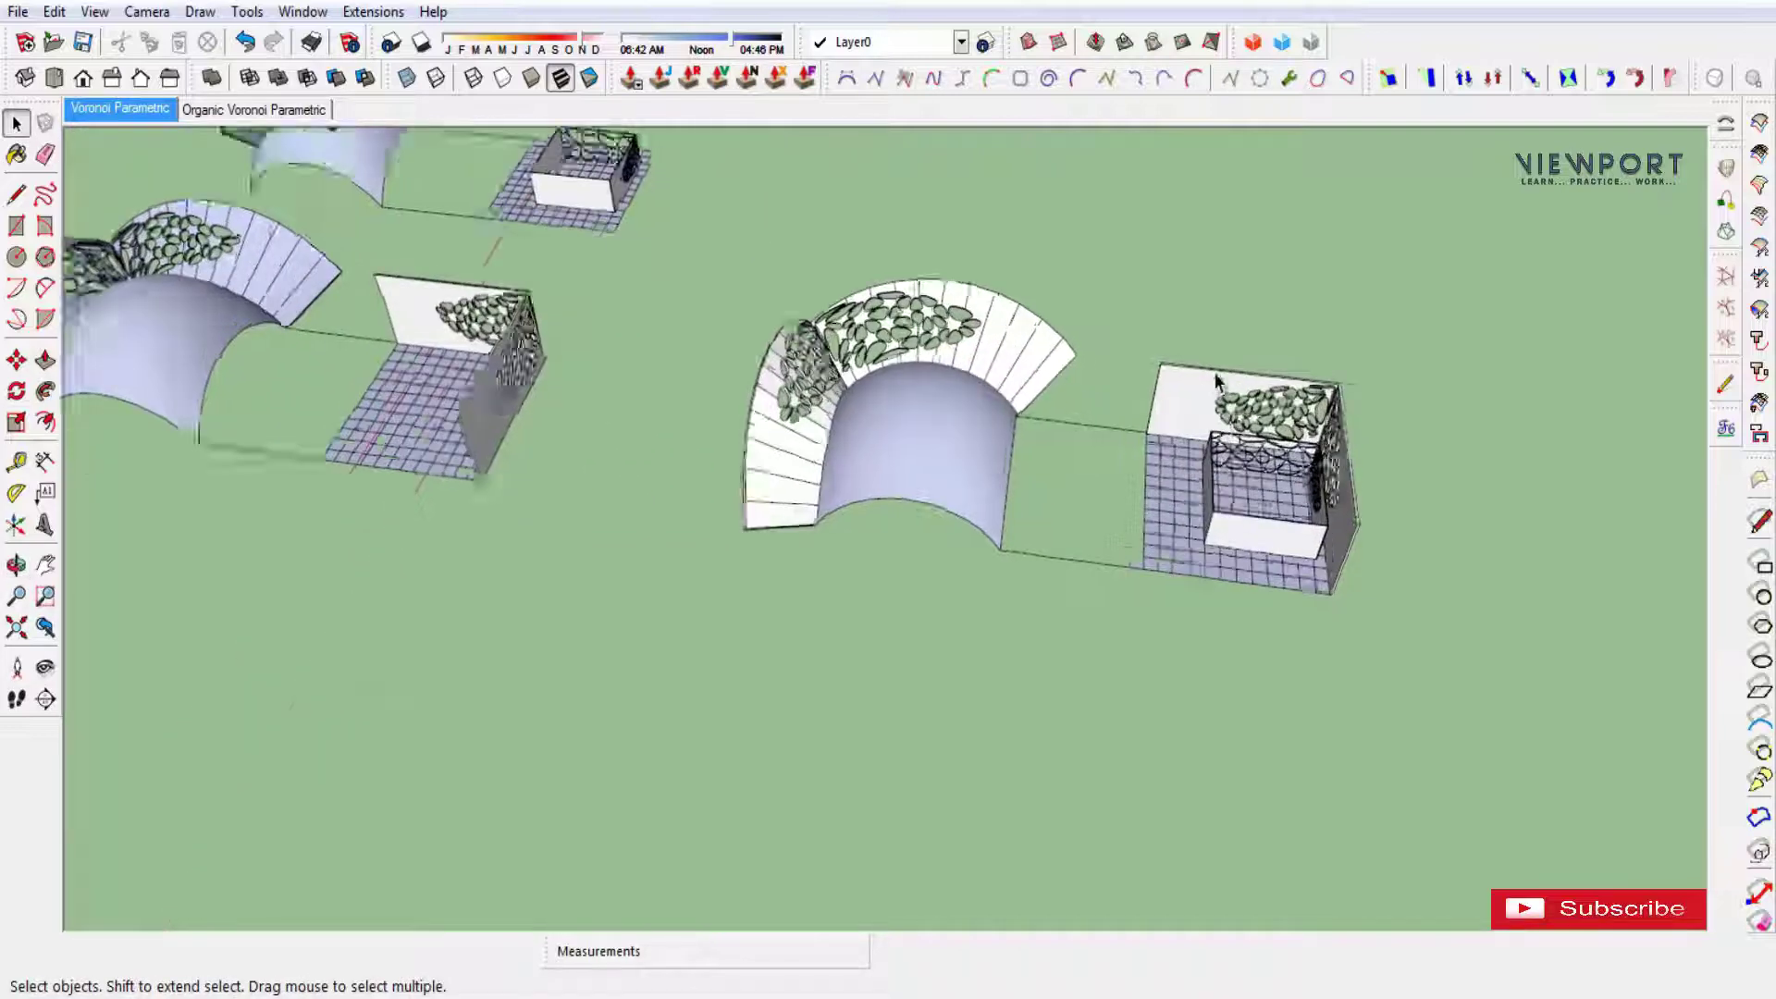
scroll(1215, 361, "up", 1)
scroll(1151, 399, "up", 2)
scroll(1151, 399, "up", 1)
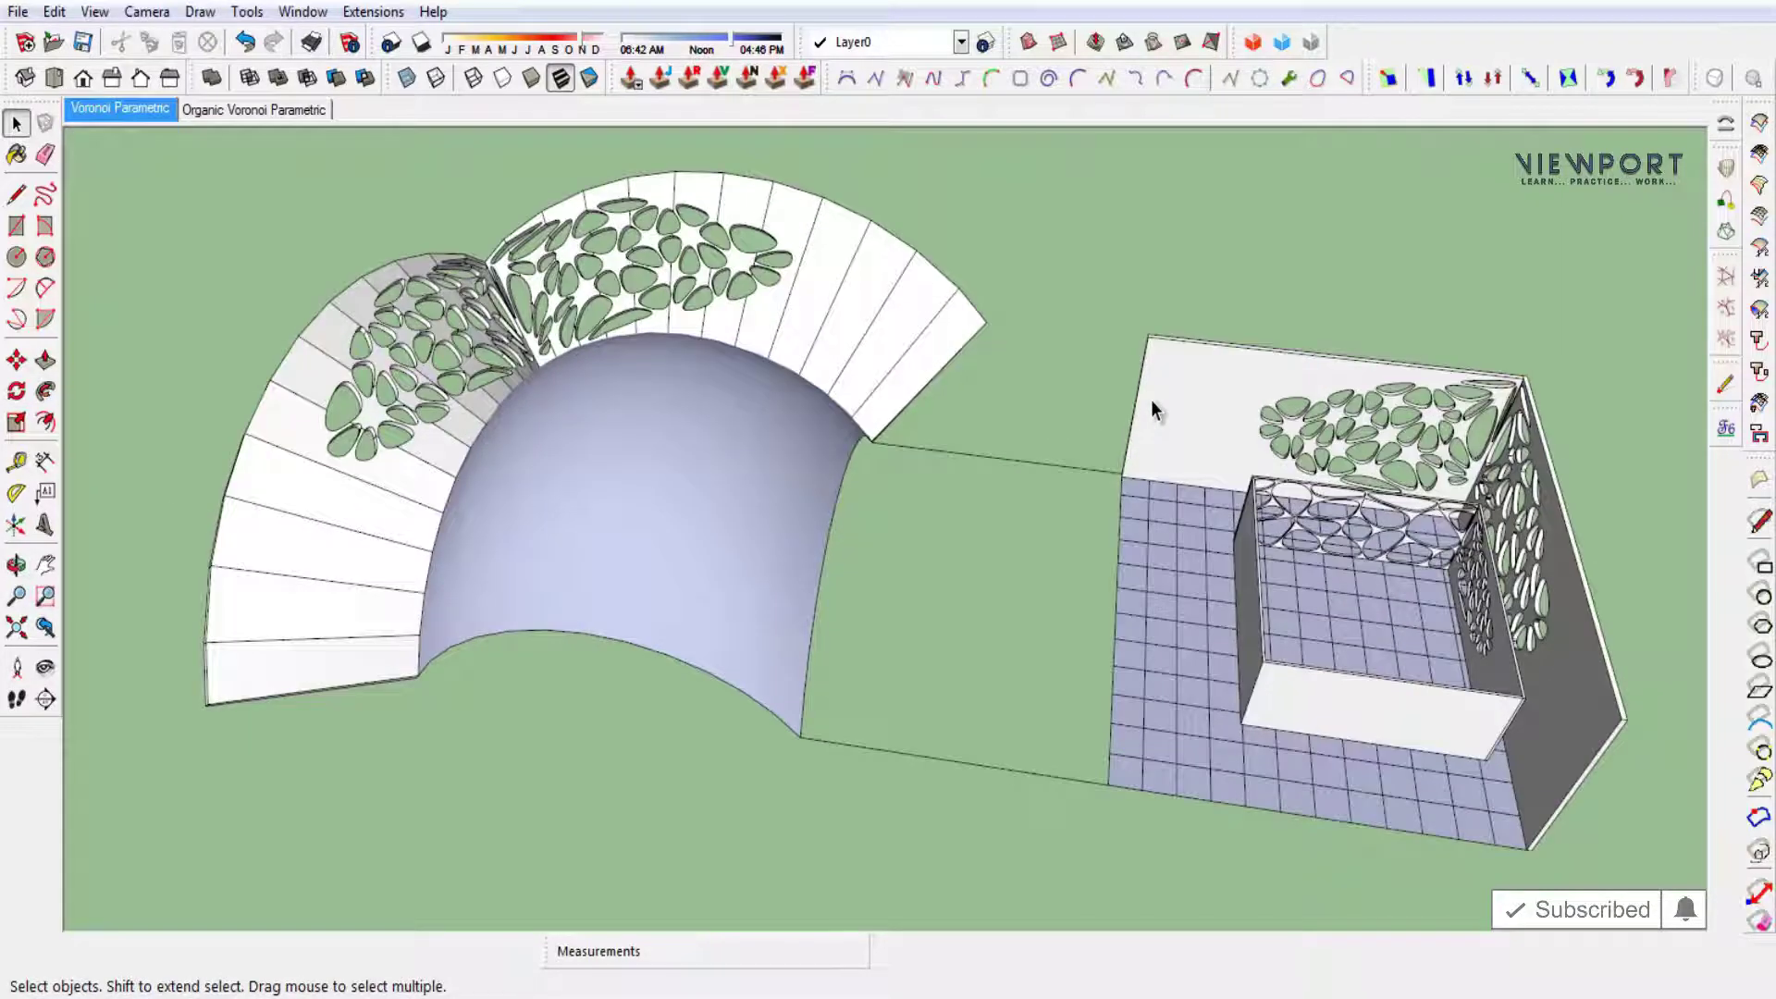
left_click(760, 538)
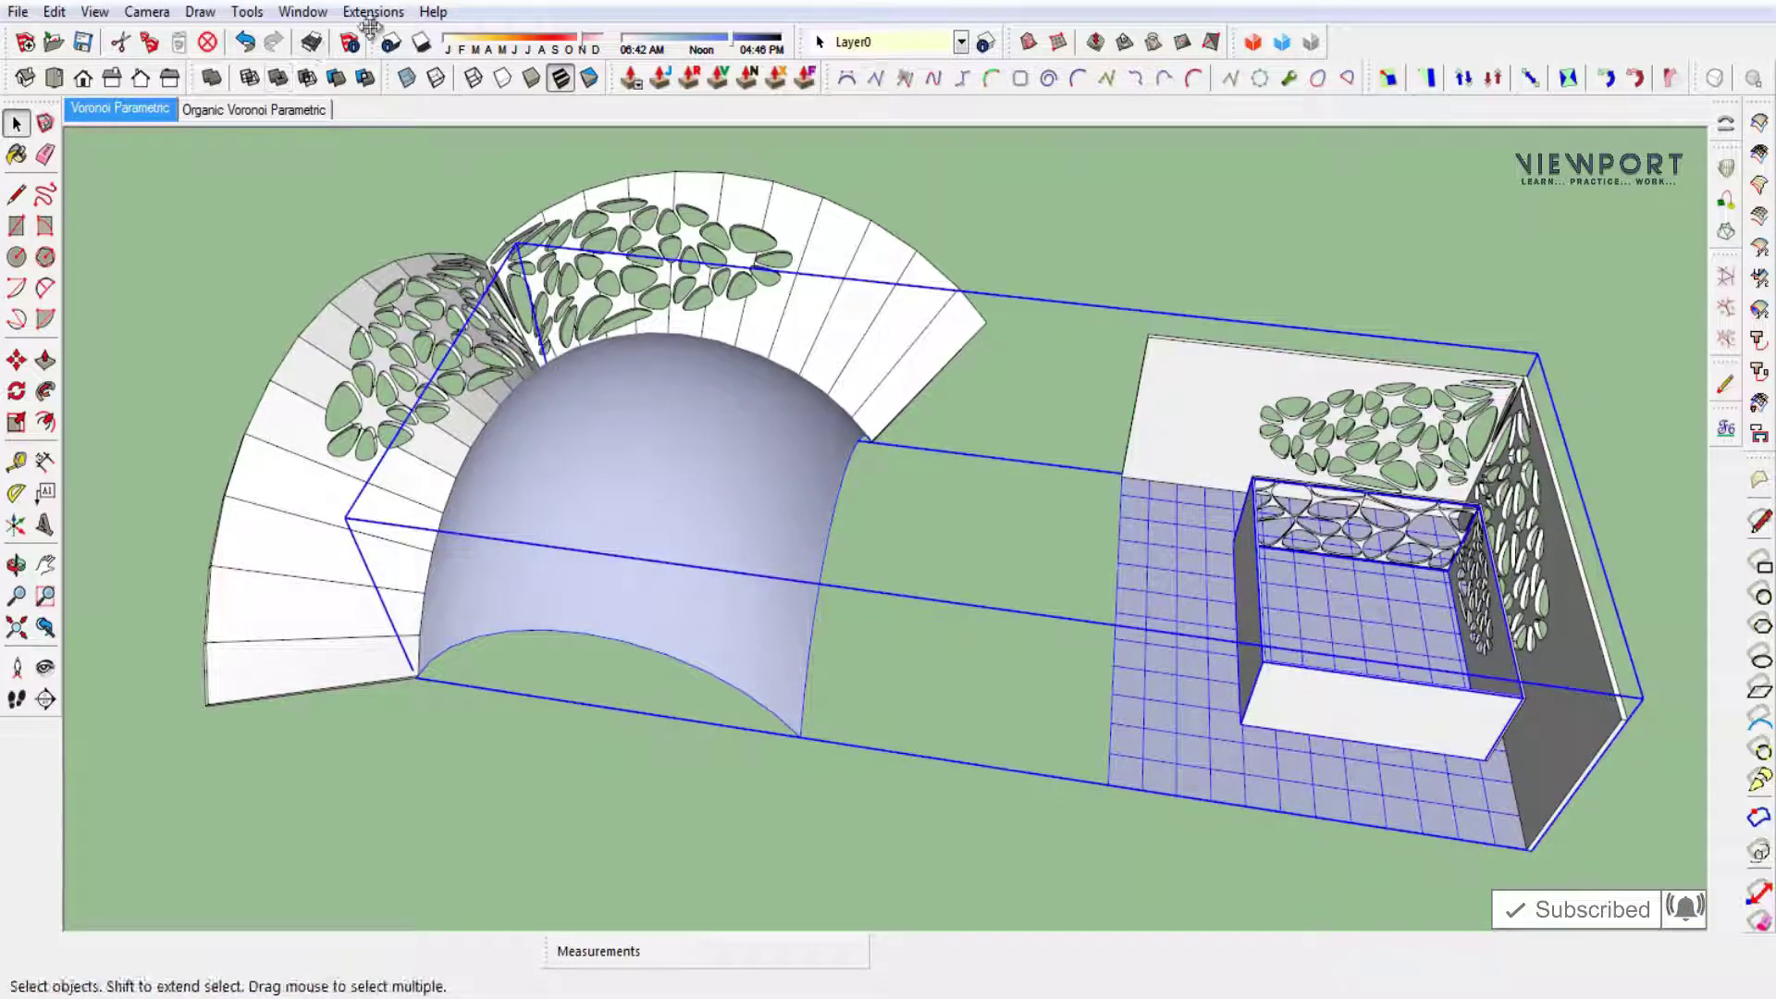
Flowify the curved panel onto the second group's vault dome and clear the selection.
left_click(372, 12)
mouse_move(396, 39)
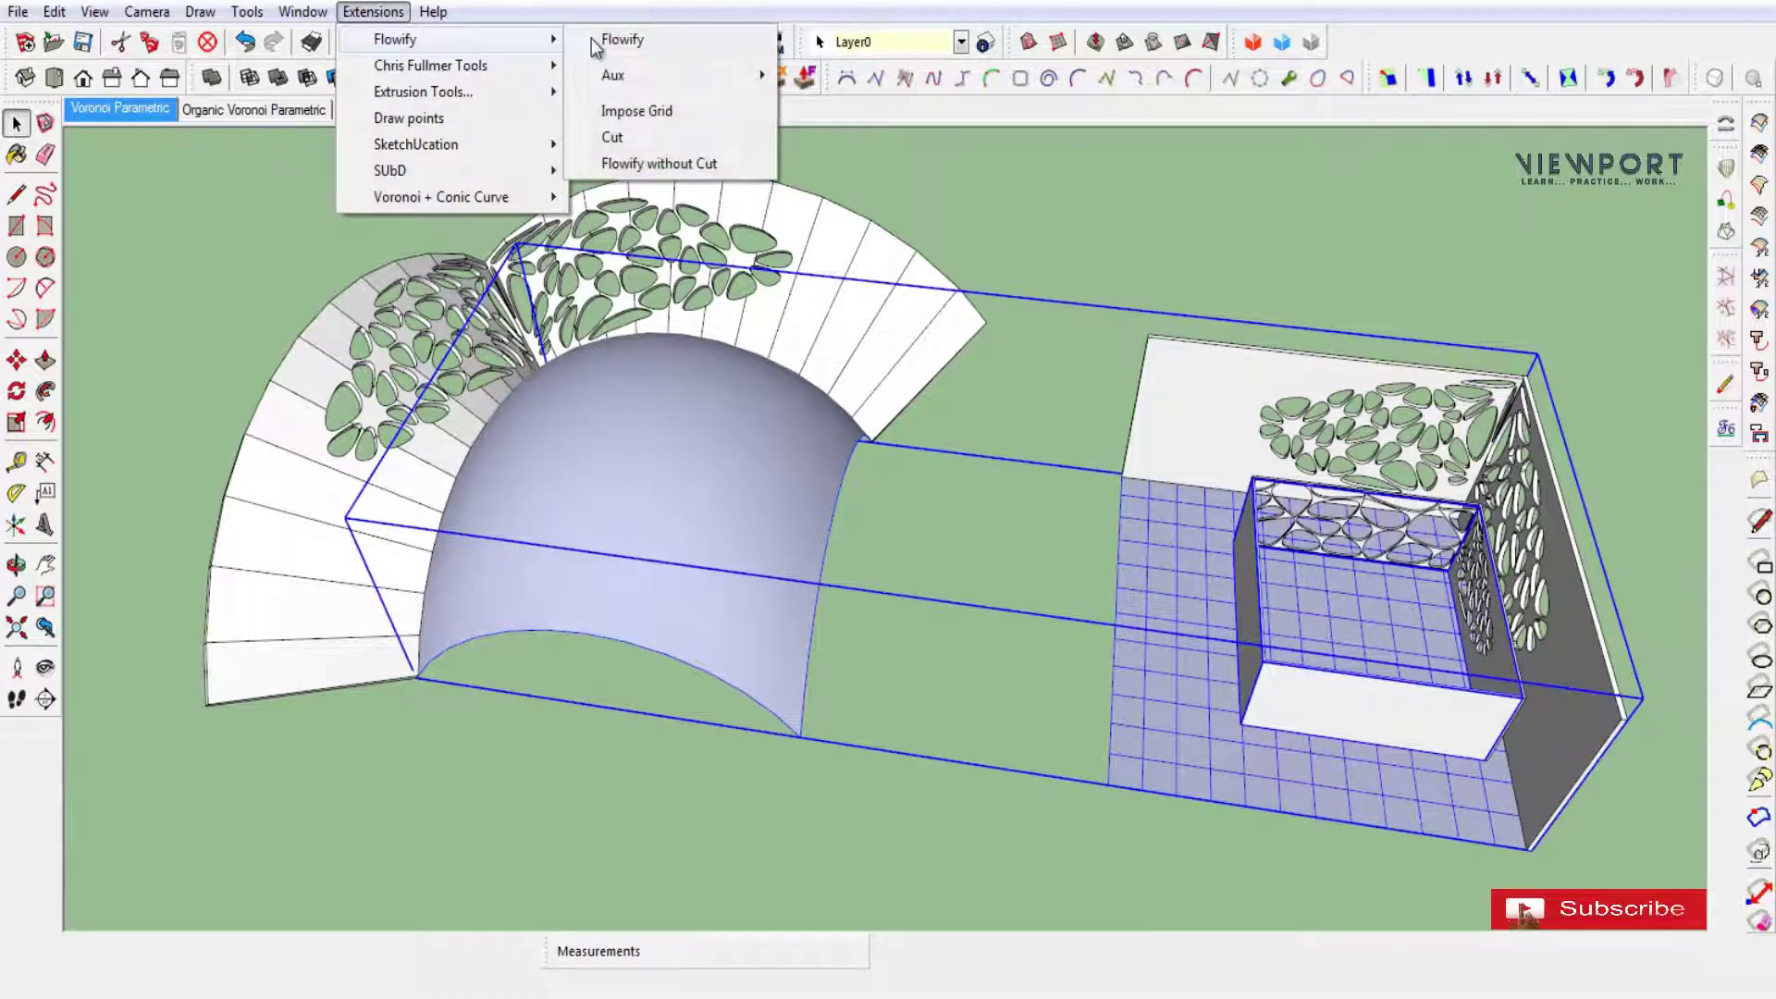
left_click(638, 41)
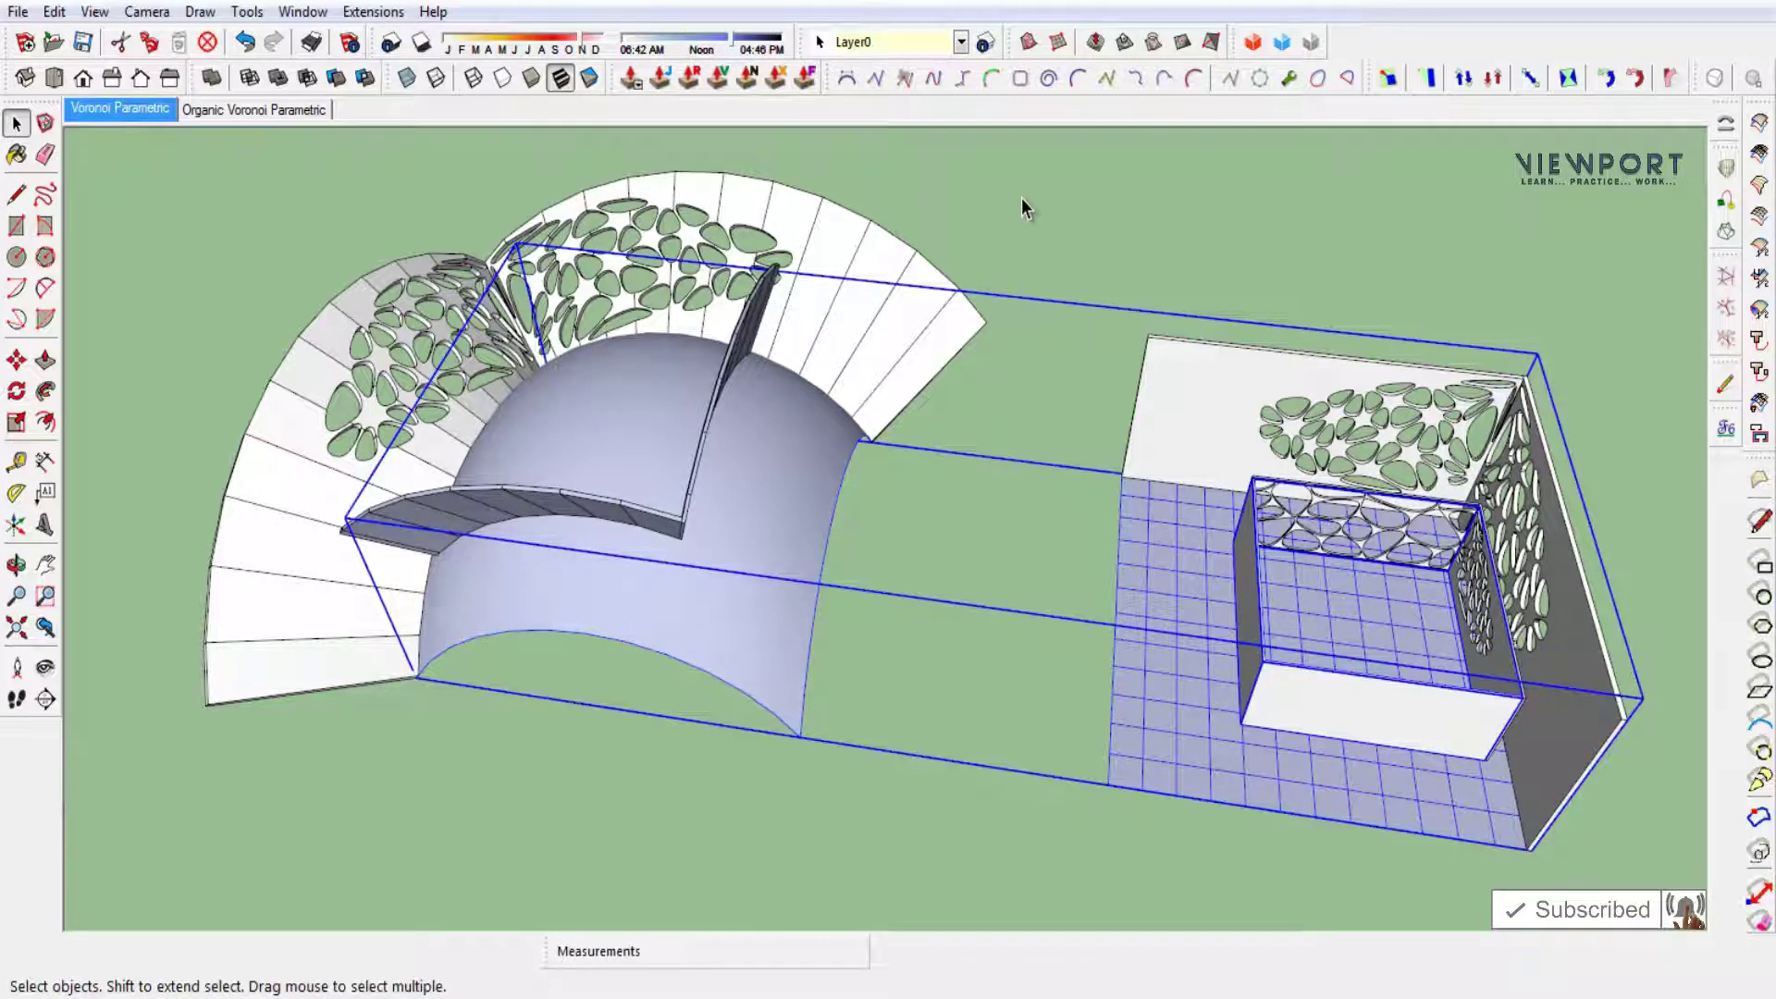
left_click(1024, 208)
Orbit to the panel box and select two Voronoi panels inside it.
middle_click_drag(1203, 486, 173, 354)
mouse_move(173, 353)
left_mouse_down()
mouse_move(219, 424)
mouse_move(622, 507)
mouse_move(1102, 543)
mouse_move(1351, 602)
mouse_move(1440, 693)
left_mouse_up()
key("space")
middle_click_drag(1355, 532, 1391, 453)
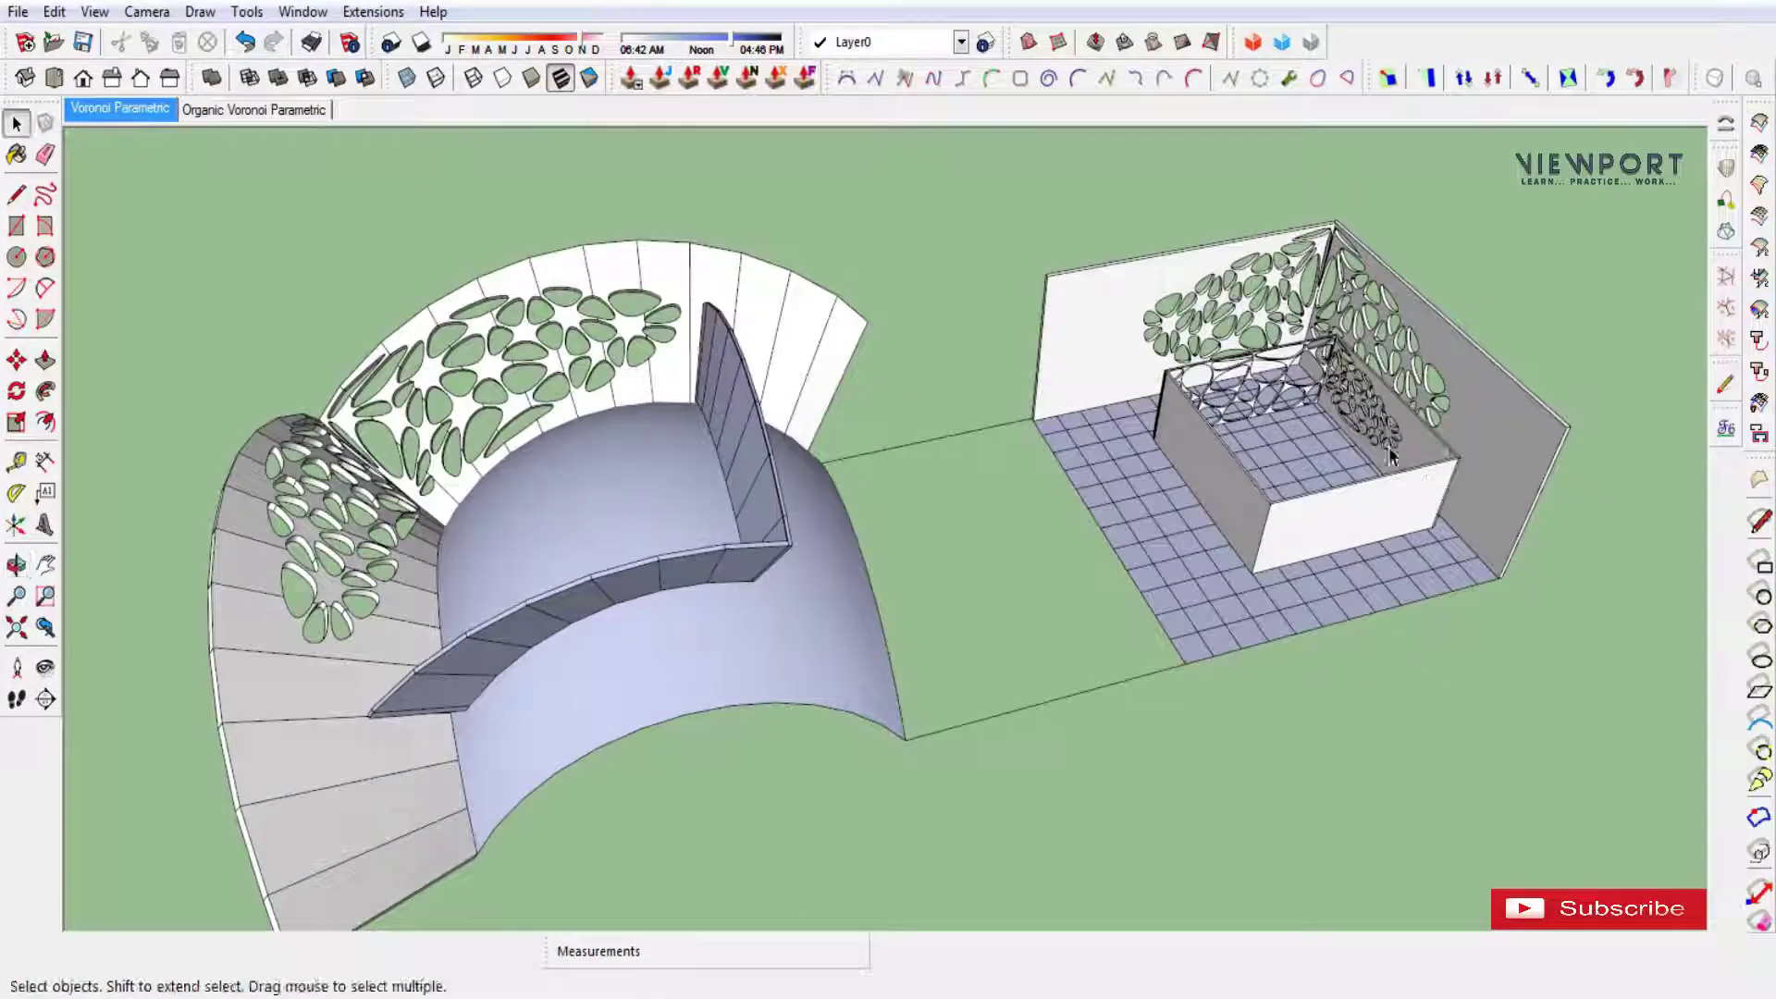
scroll(1391, 454, "up", 3)
scroll(1413, 428, "down", 2)
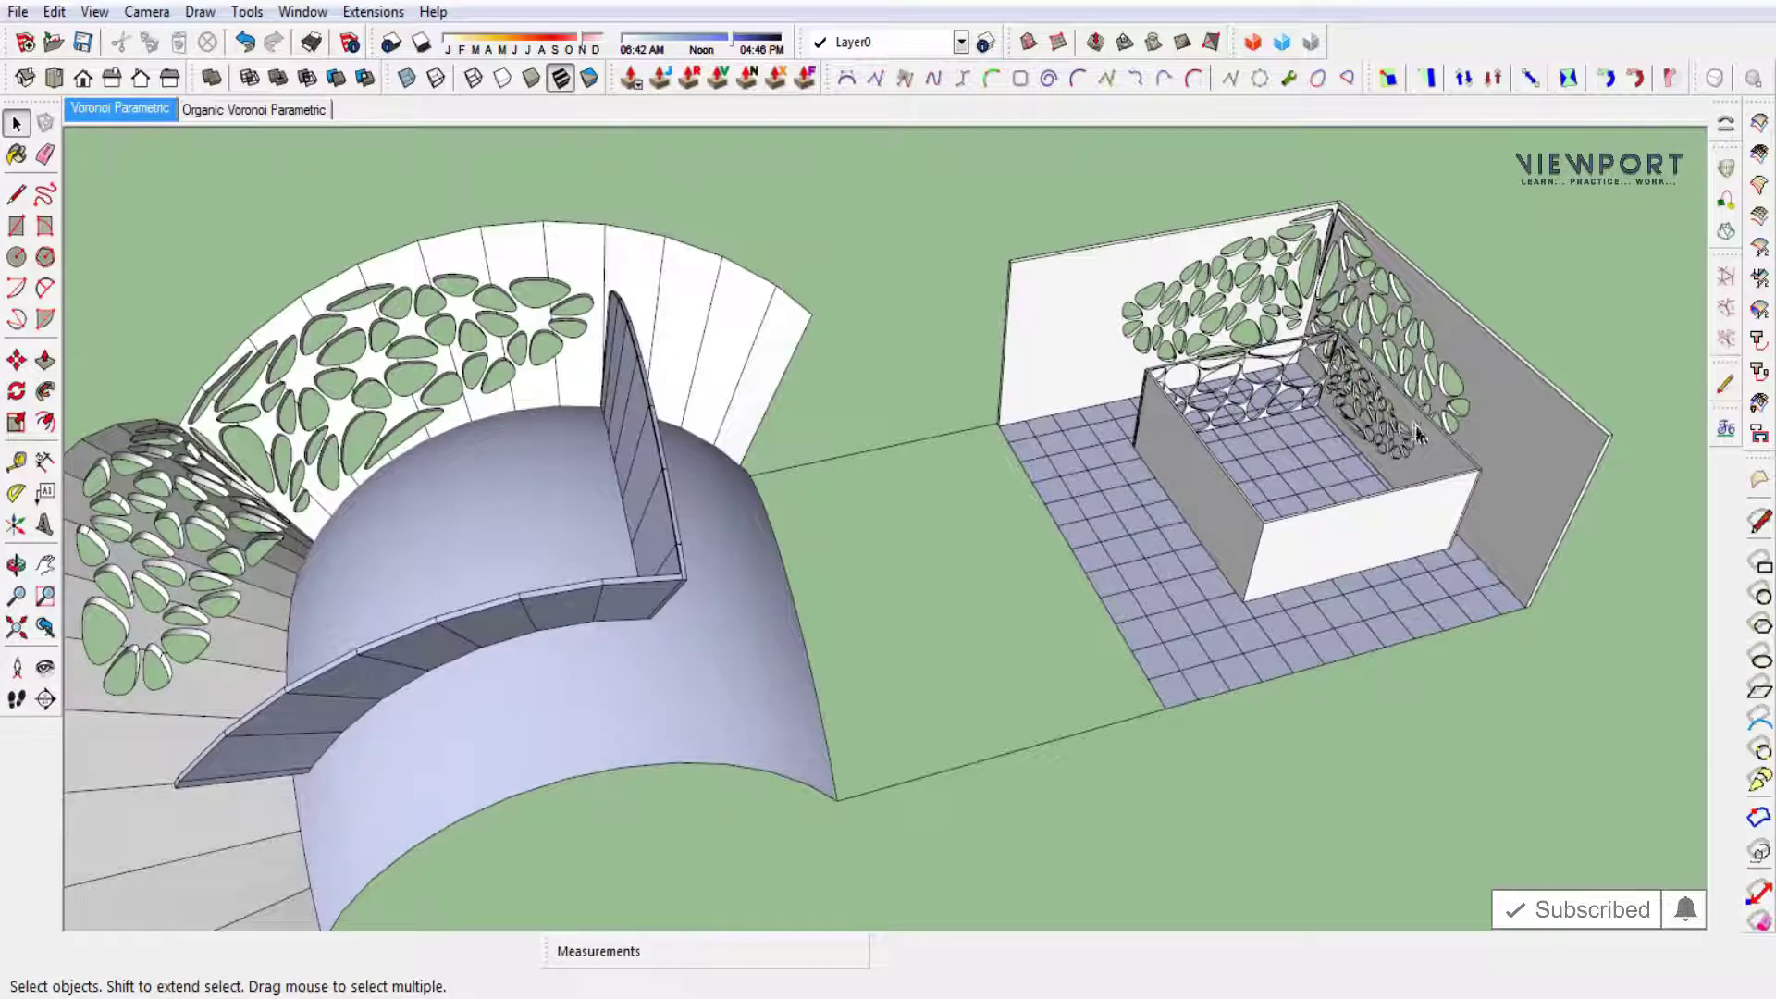
middle_click_drag(1398, 462, 1545, 424)
left_click(1545, 420)
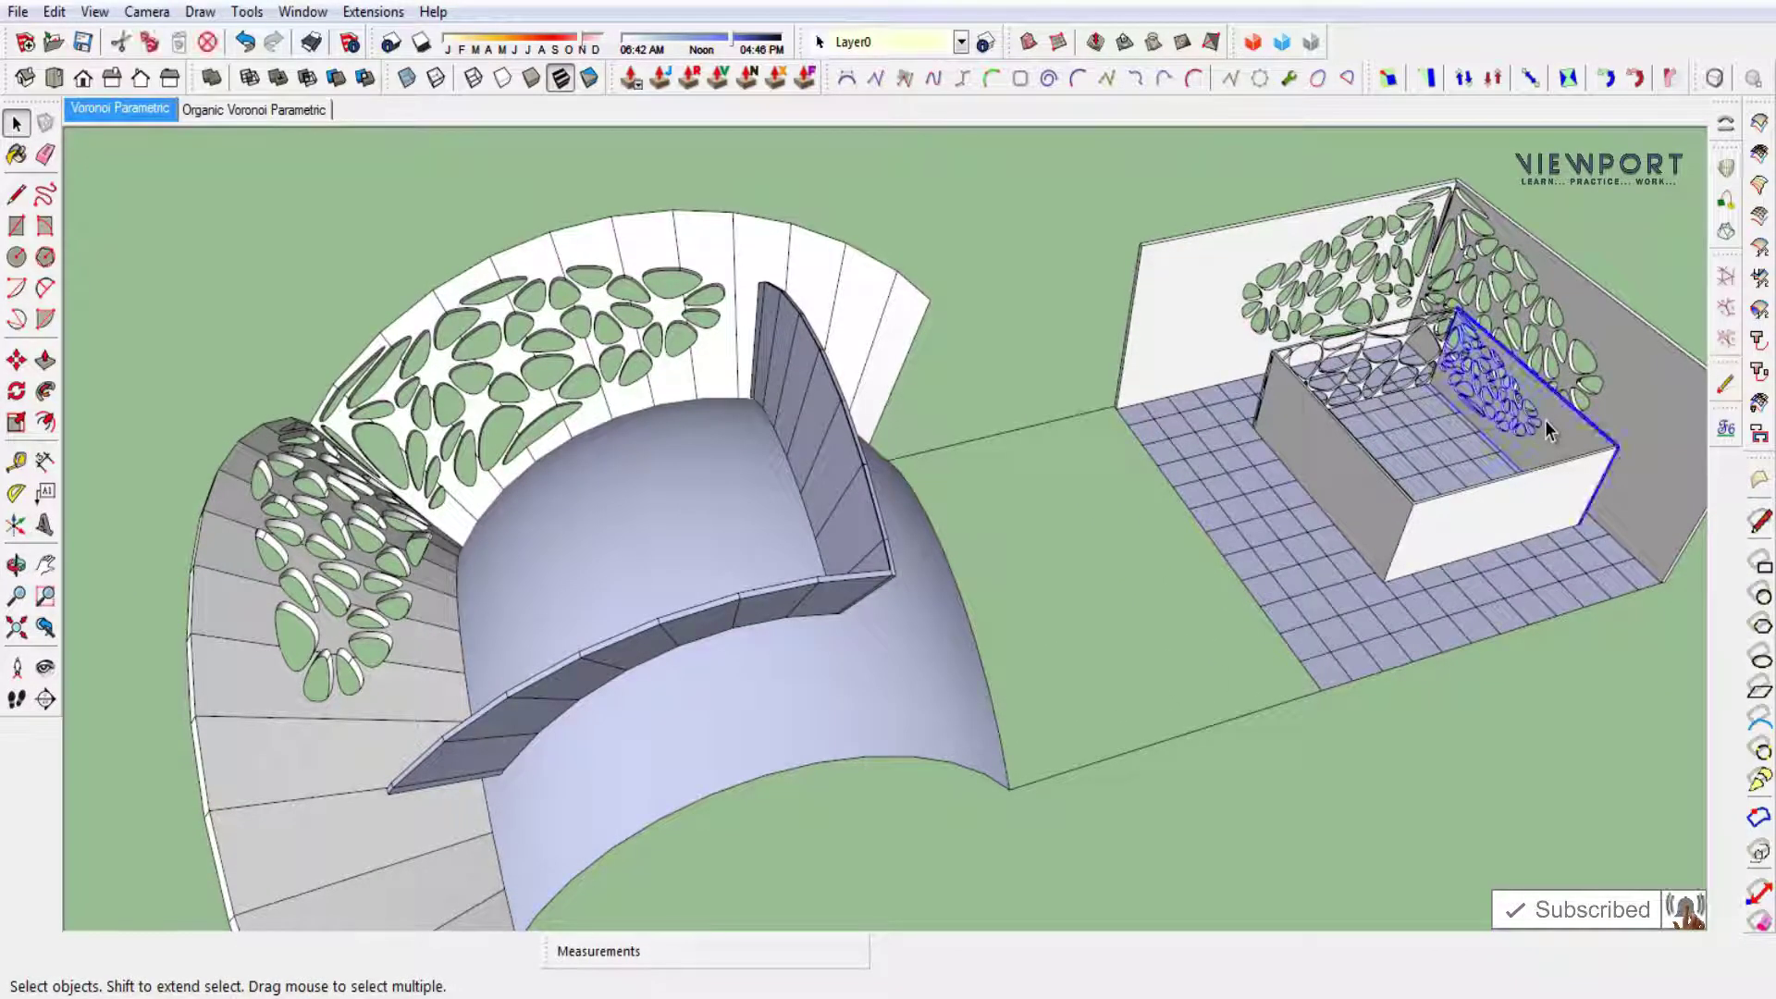
left_click(1398, 372, "shift")
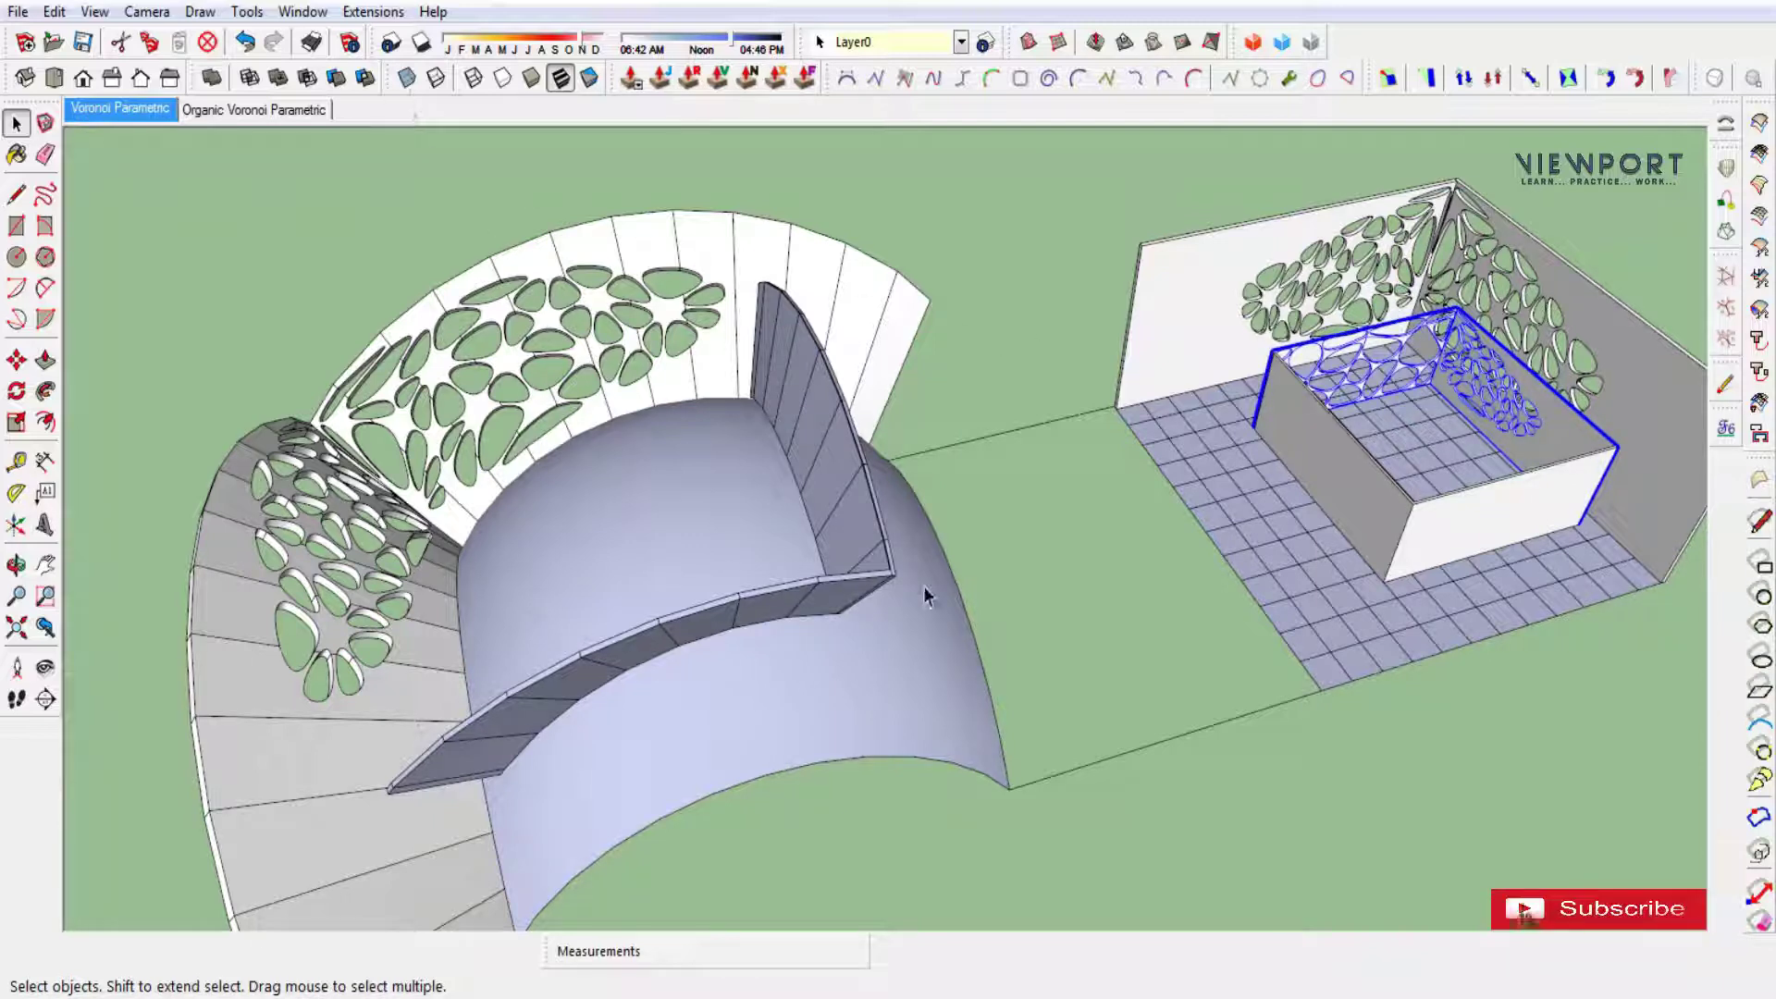
Add the vault-and-base group to the two panels and Flowify them into a curved perforated shell.
left_click(916, 651, "shift")
left_click(373, 11)
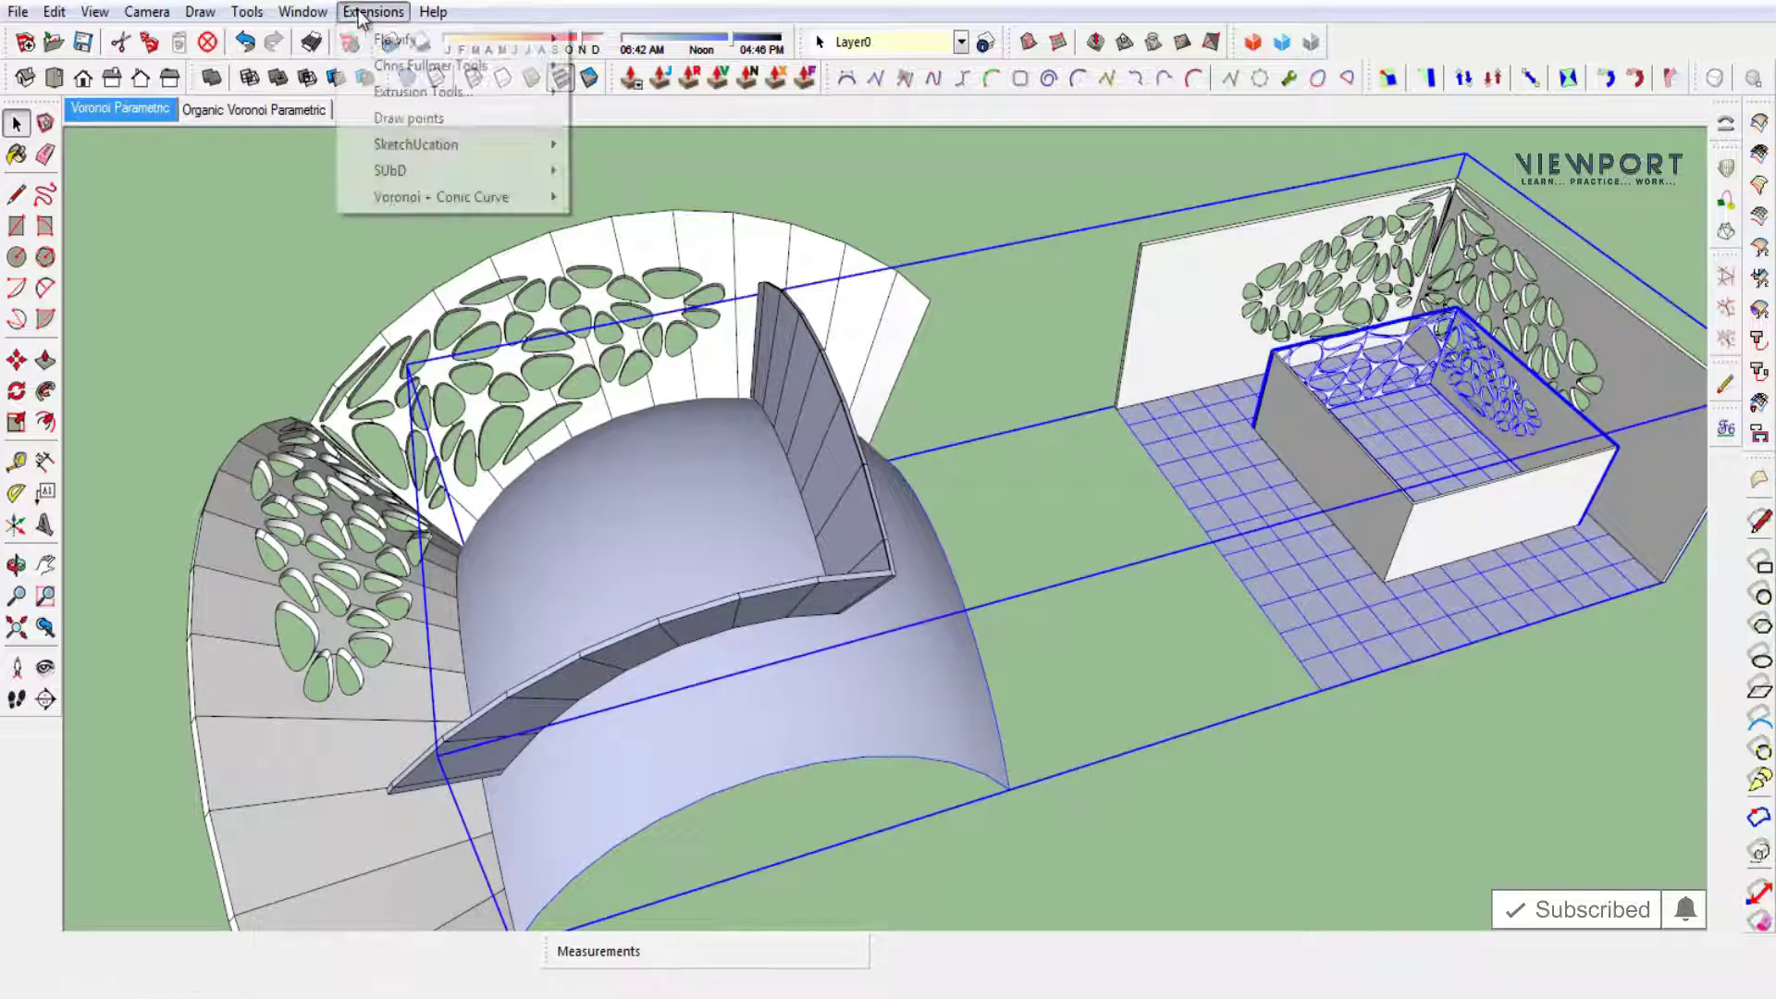
left_click(625, 49)
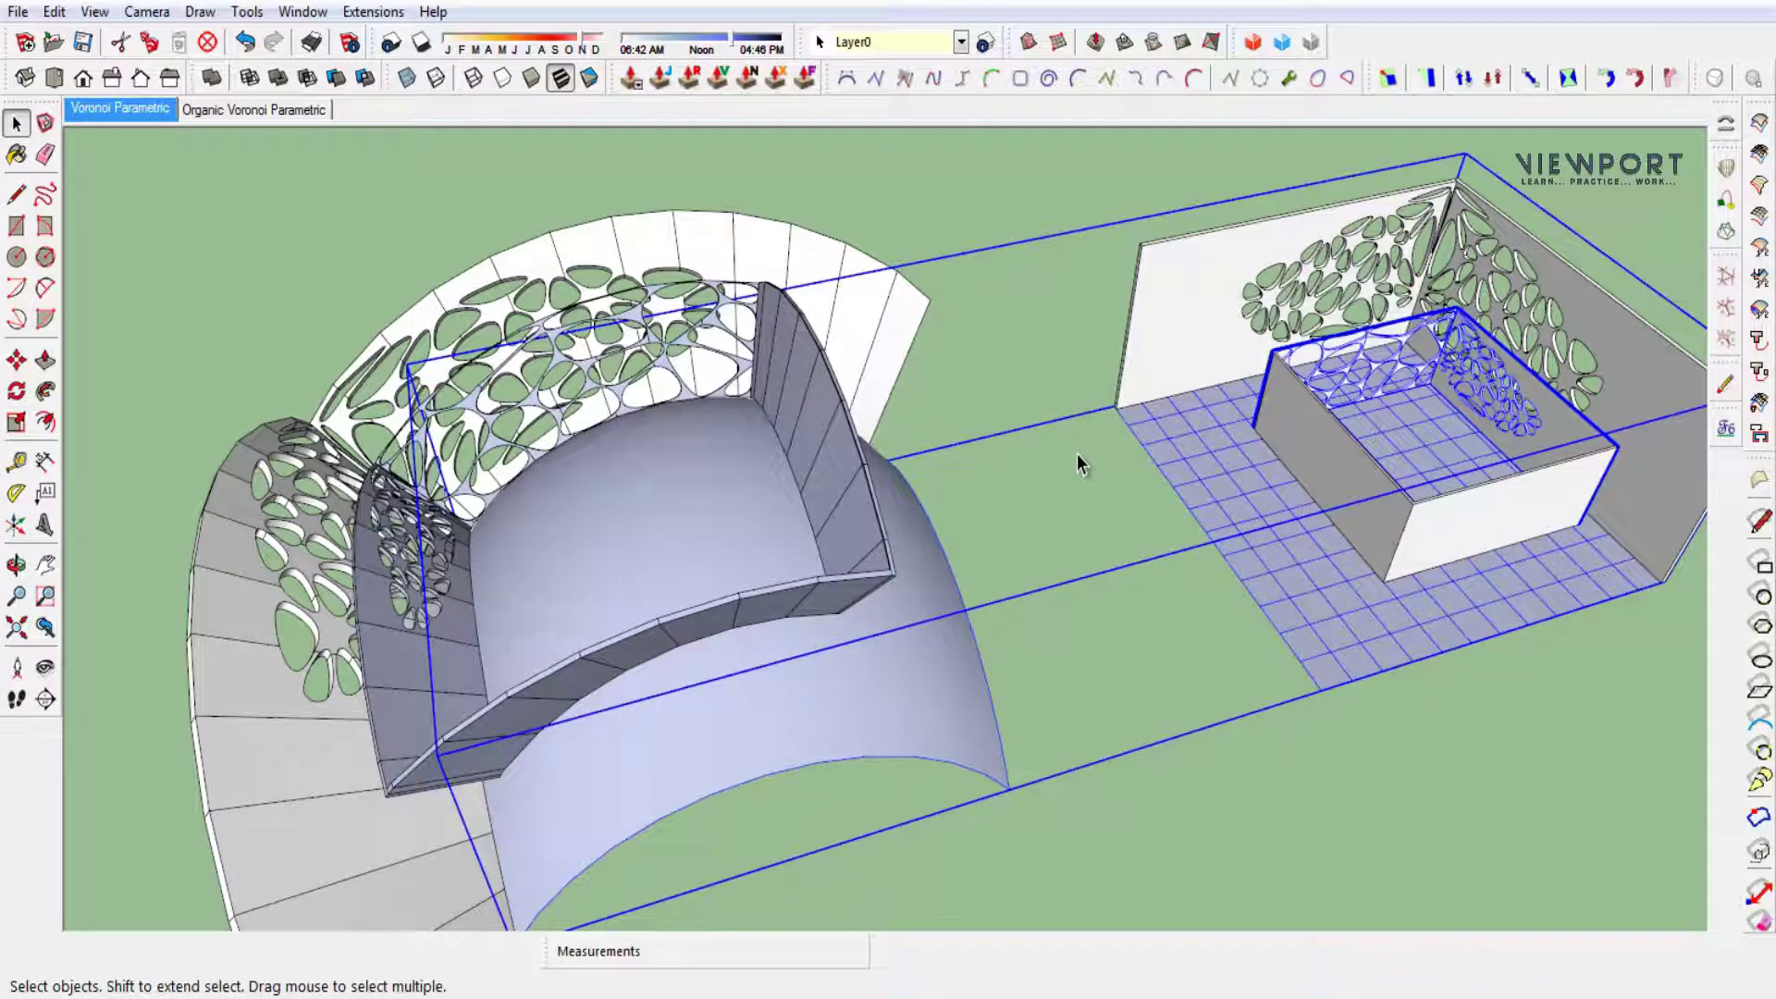
left_click(1168, 805)
mouse_move(880, 647)
middle_mouse_down()
mouse_move(1117, 546)
mouse_move(1286, 590)
mouse_move(1585, 599)
middle_mouse_up()
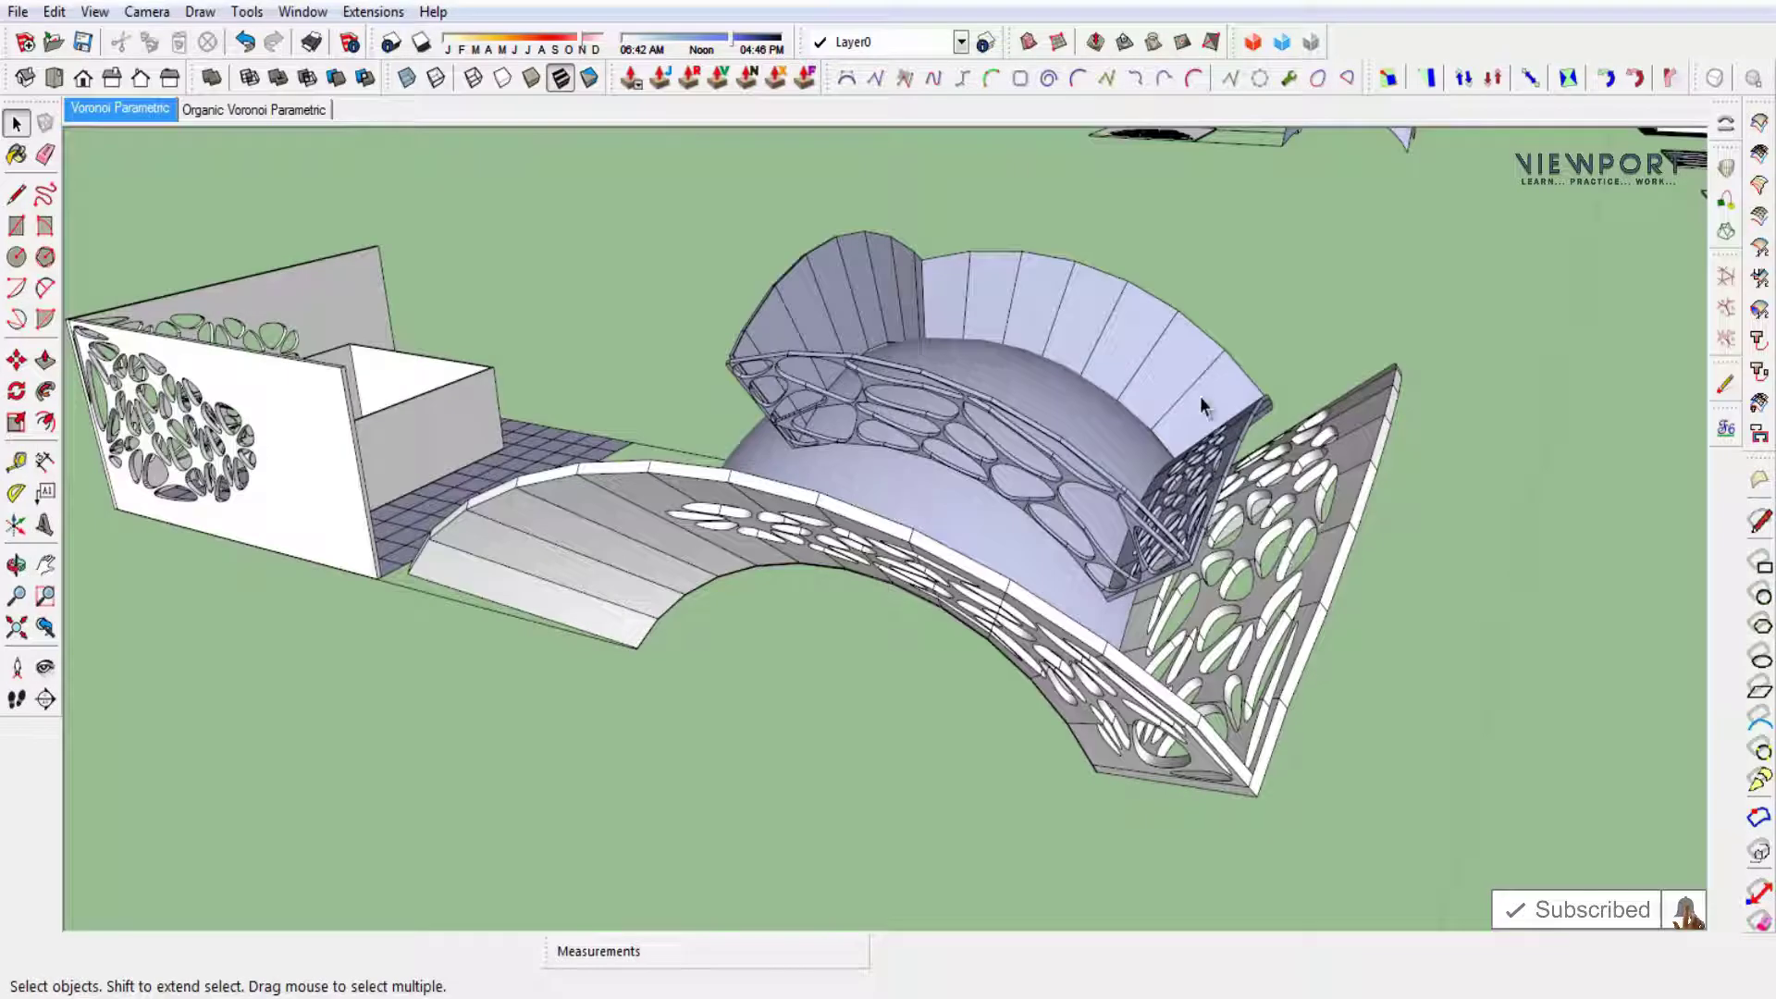
Reverse the faces inside the curved panel group.
double_click(1186, 385)
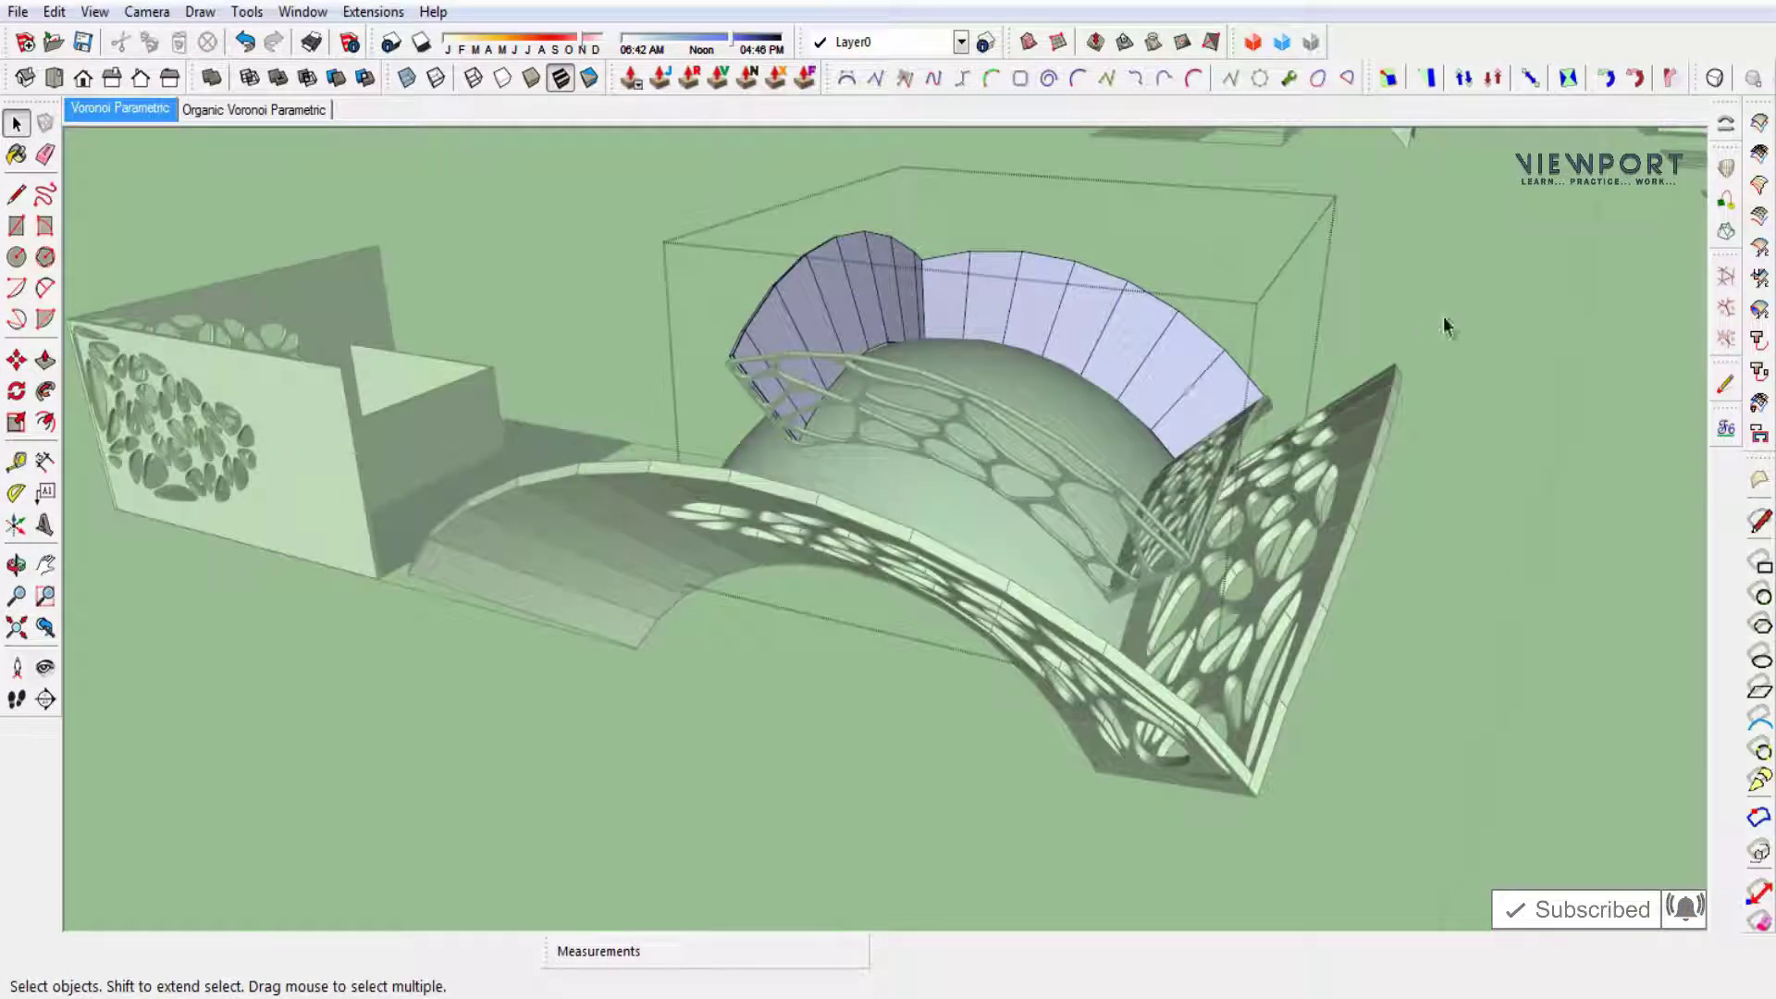
key("Escape")
left_click(1109, 366)
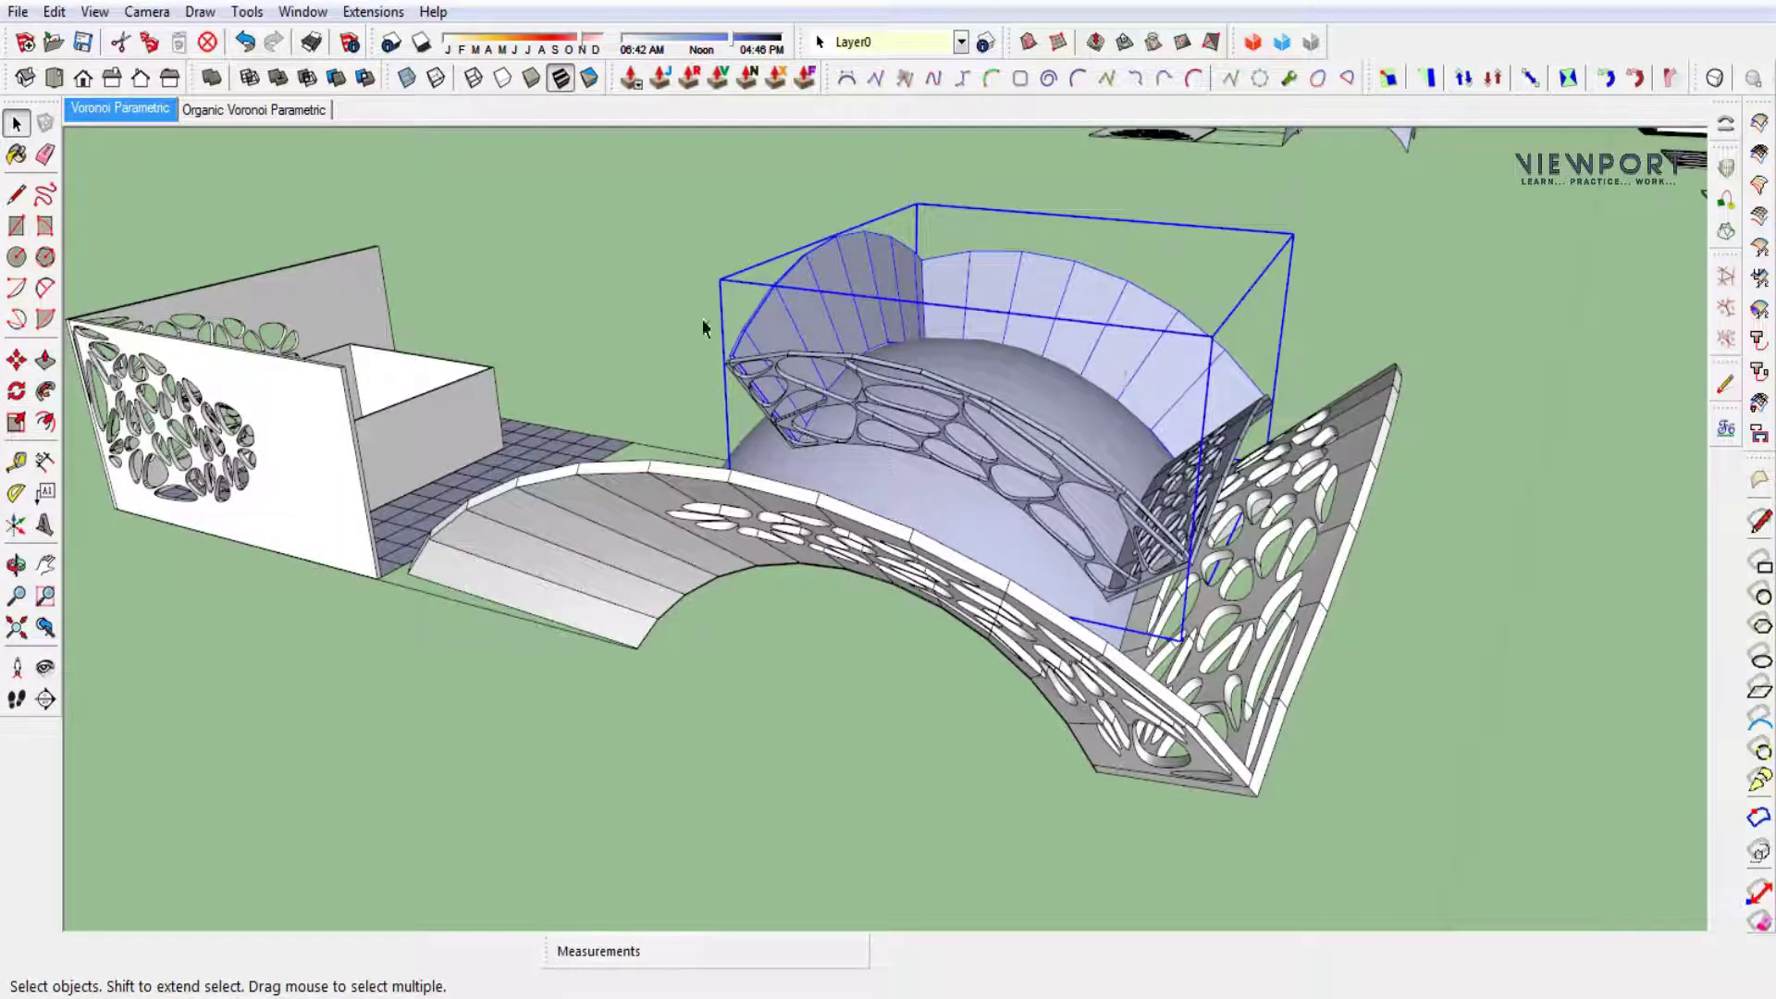
double_click(982, 294)
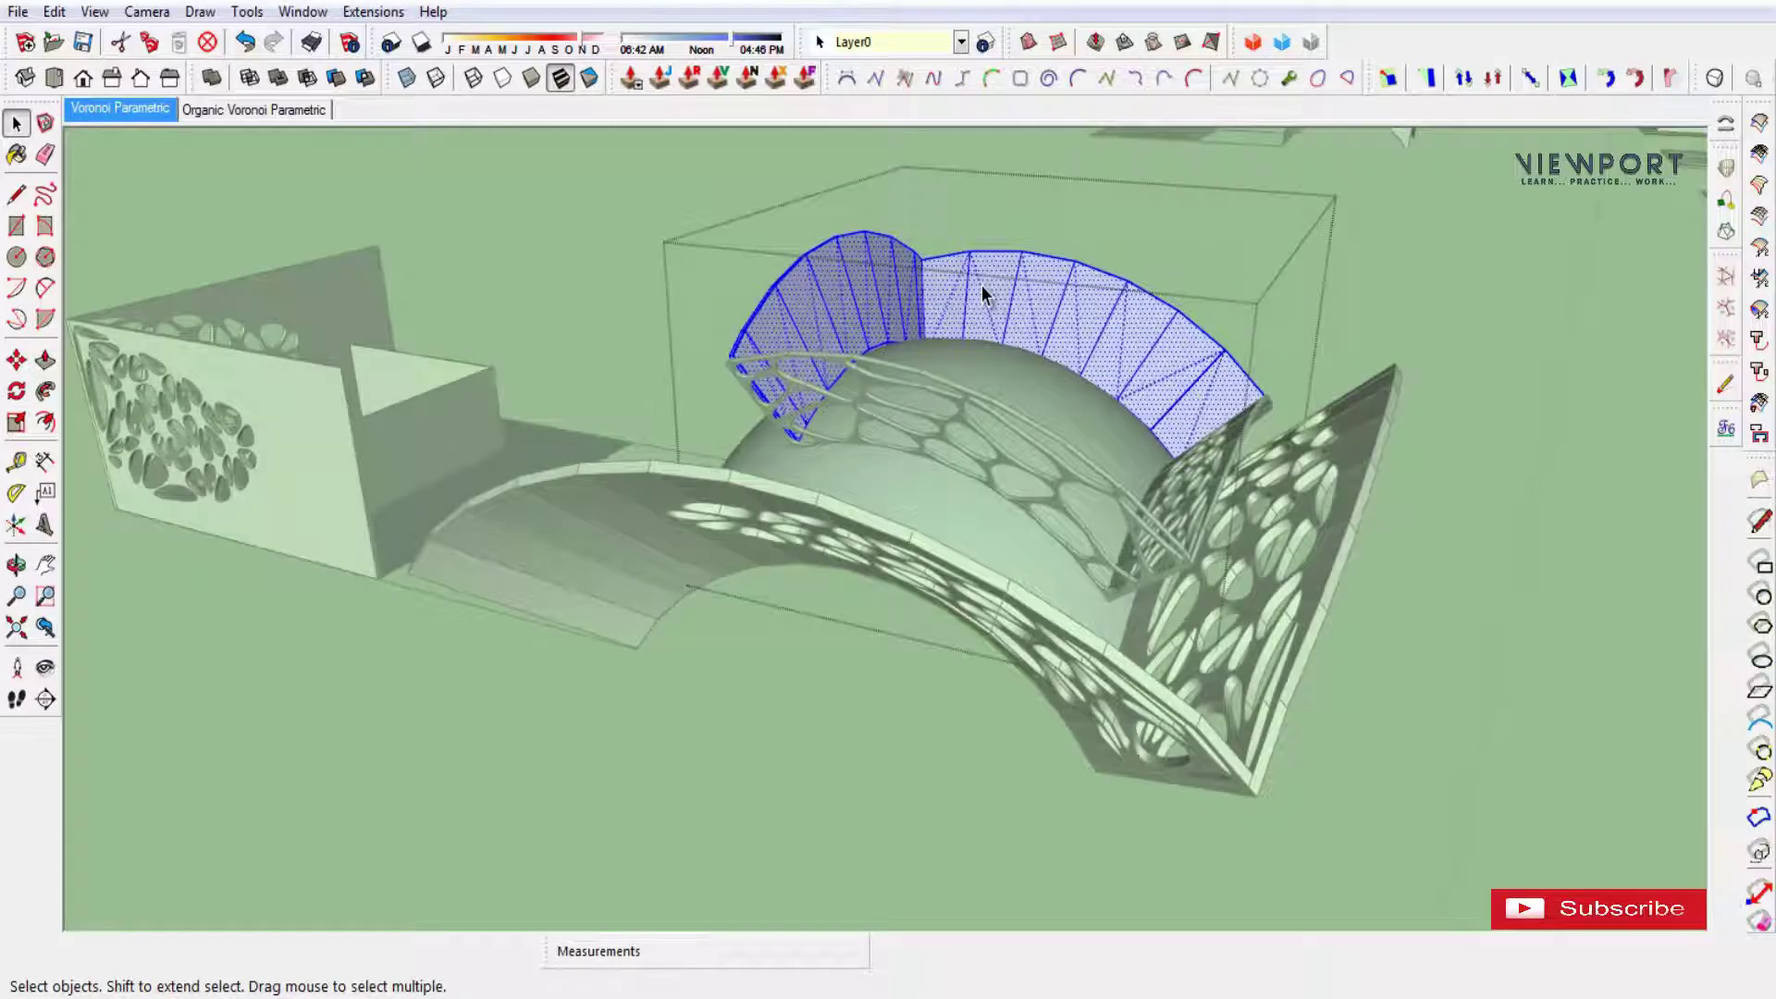
right_click(985, 295)
left_click(1110, 547)
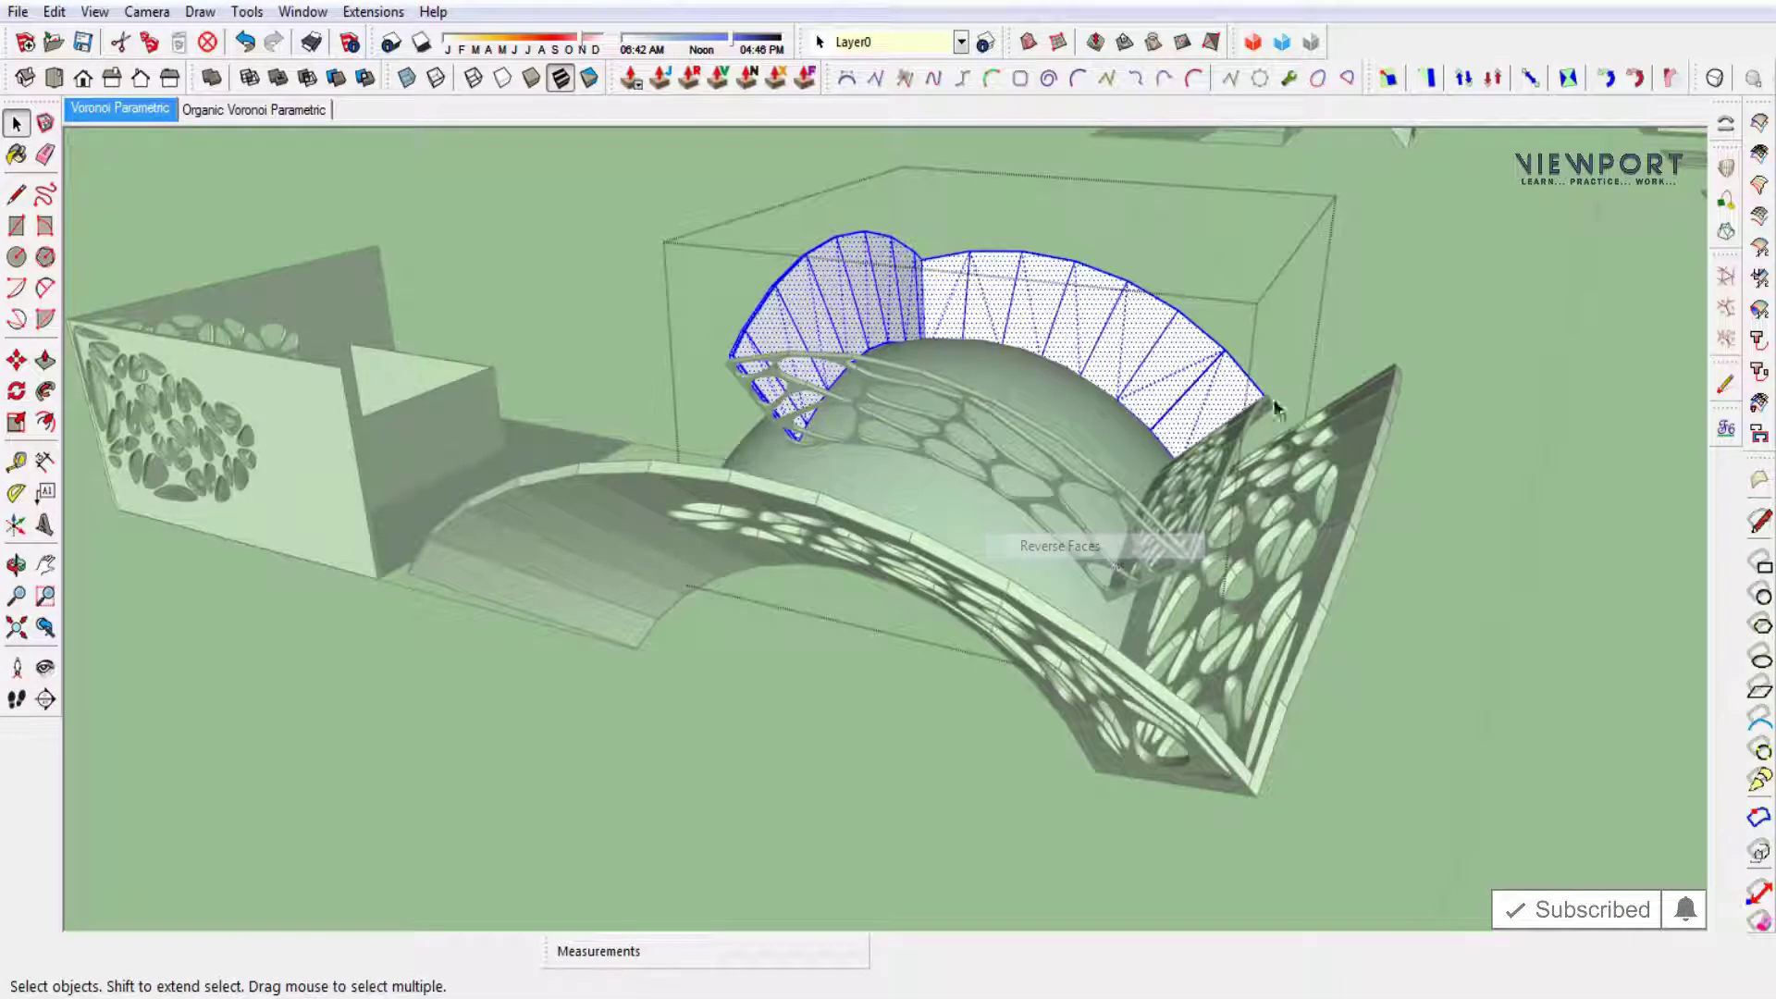
left_click(1136, 452)
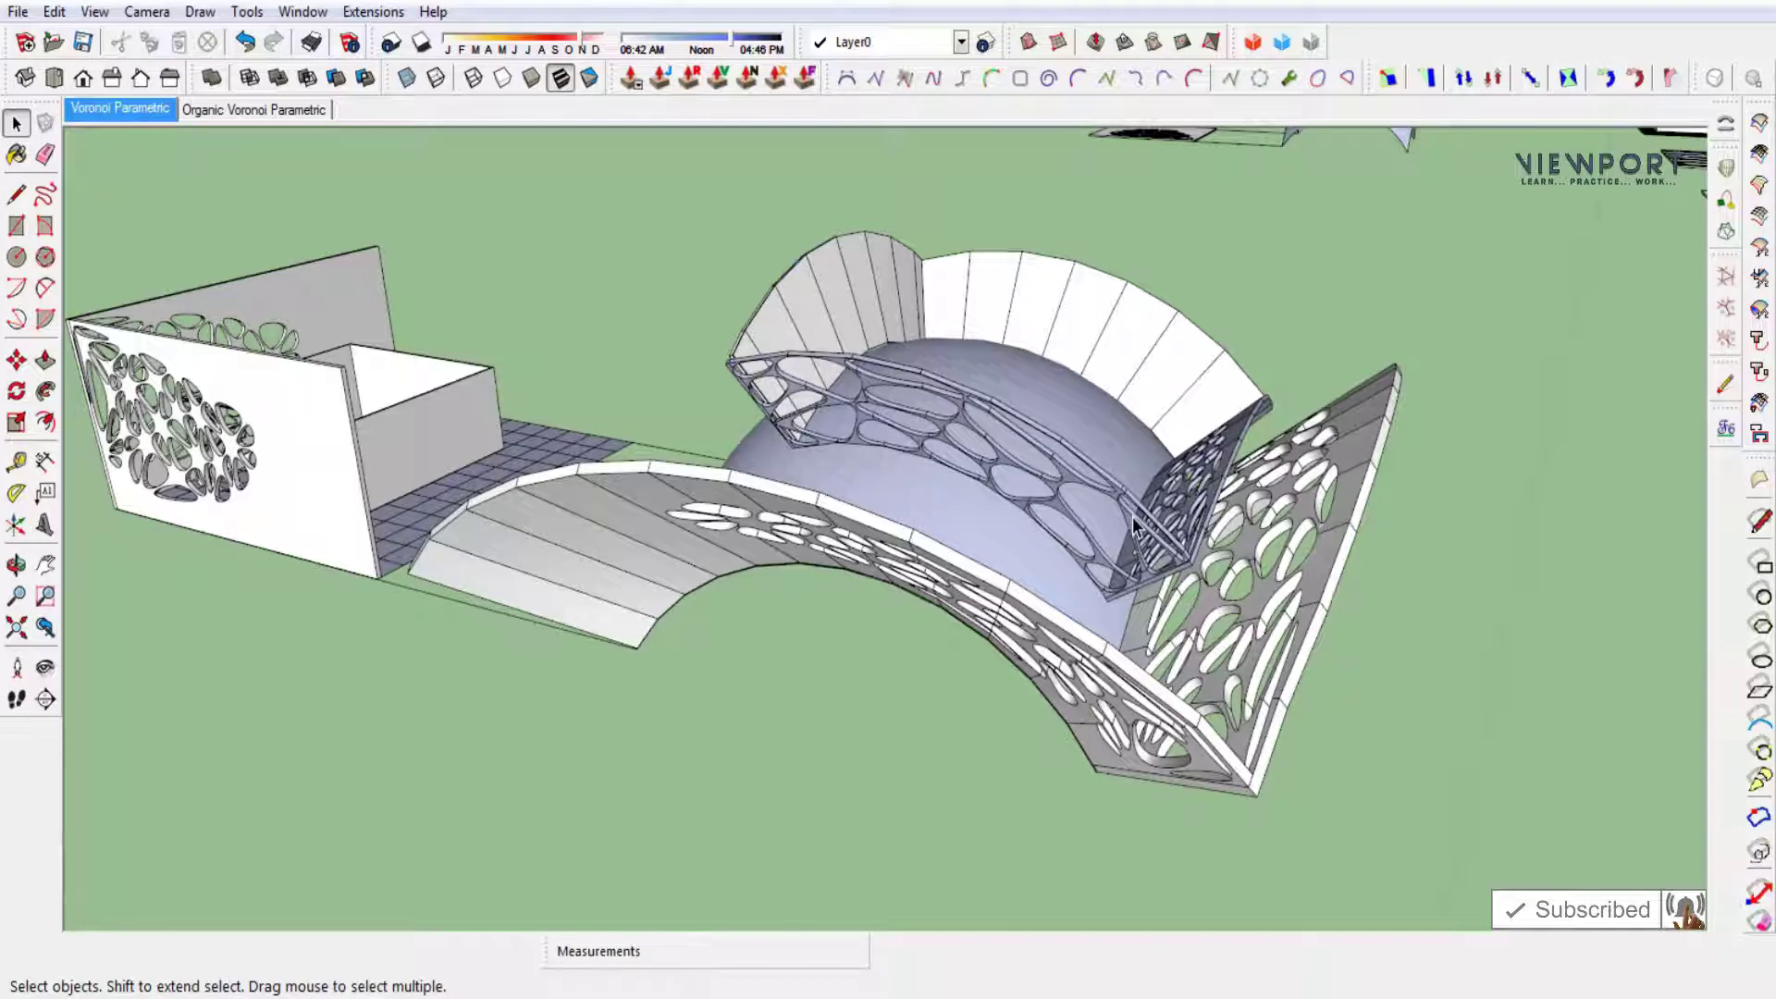
Reverse the faces of the perforated shell and side panel groups, then review the other vaults.
double_click(1134, 525)
right_click(1134, 524)
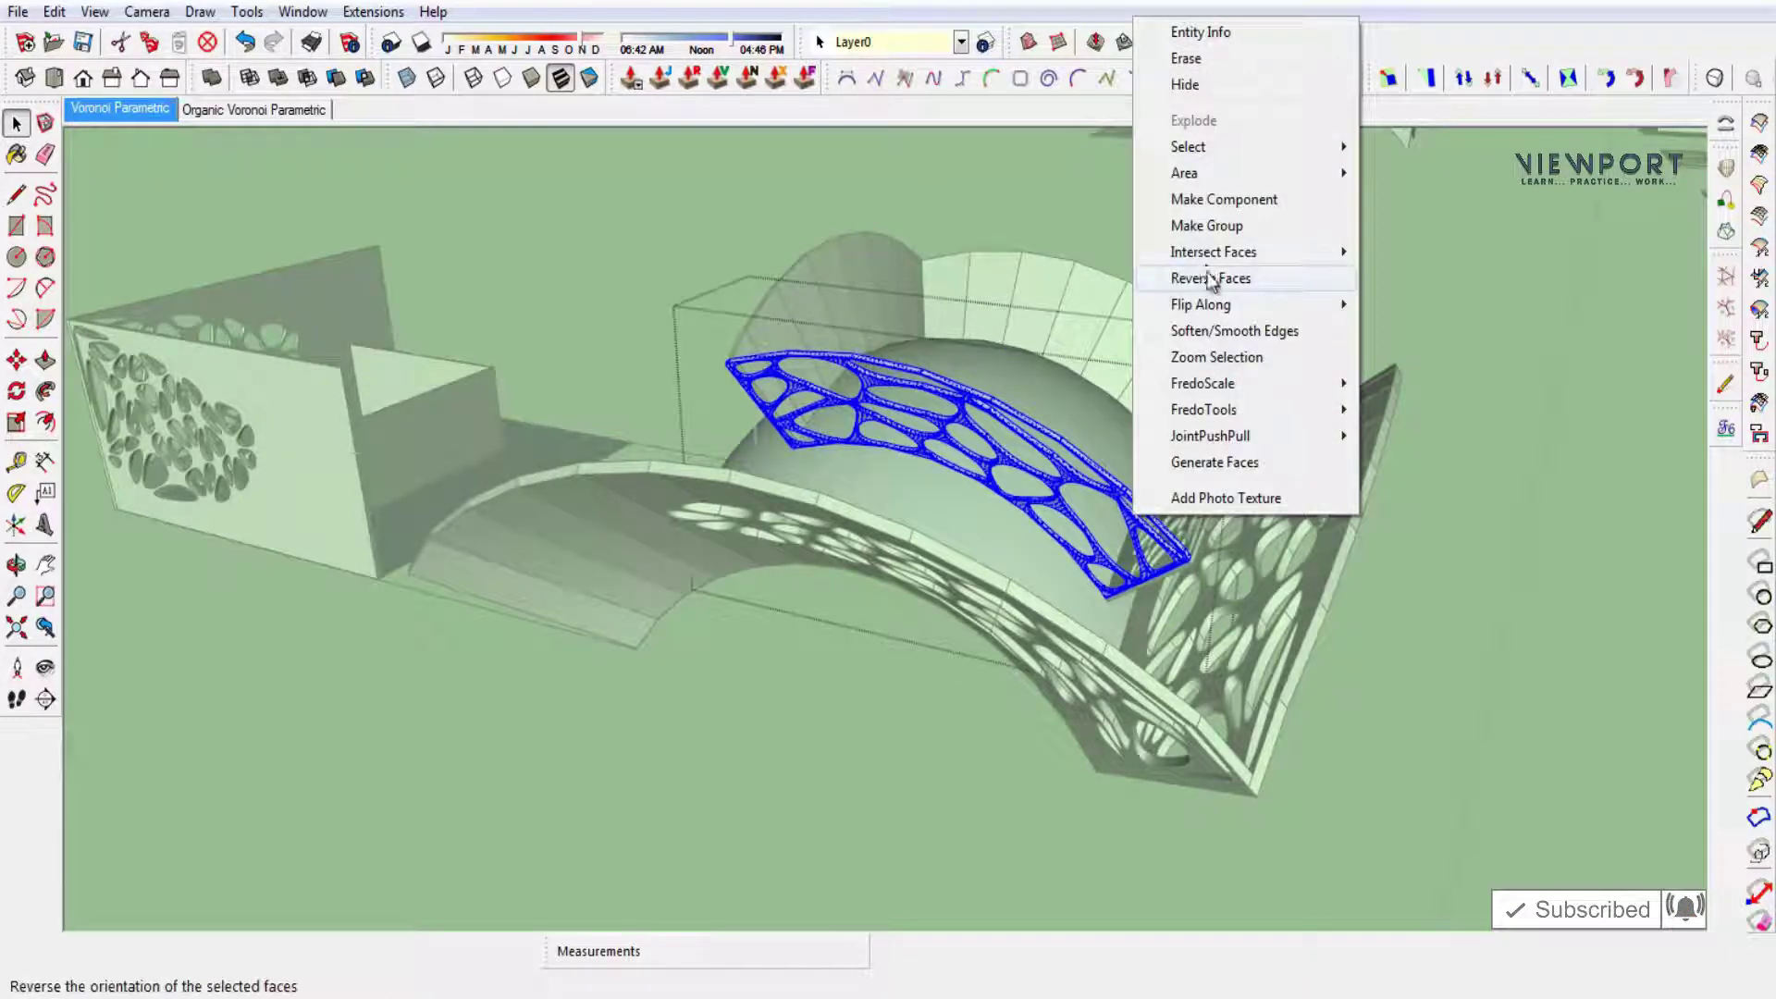
left_click(1209, 280)
left_click(1242, 407)
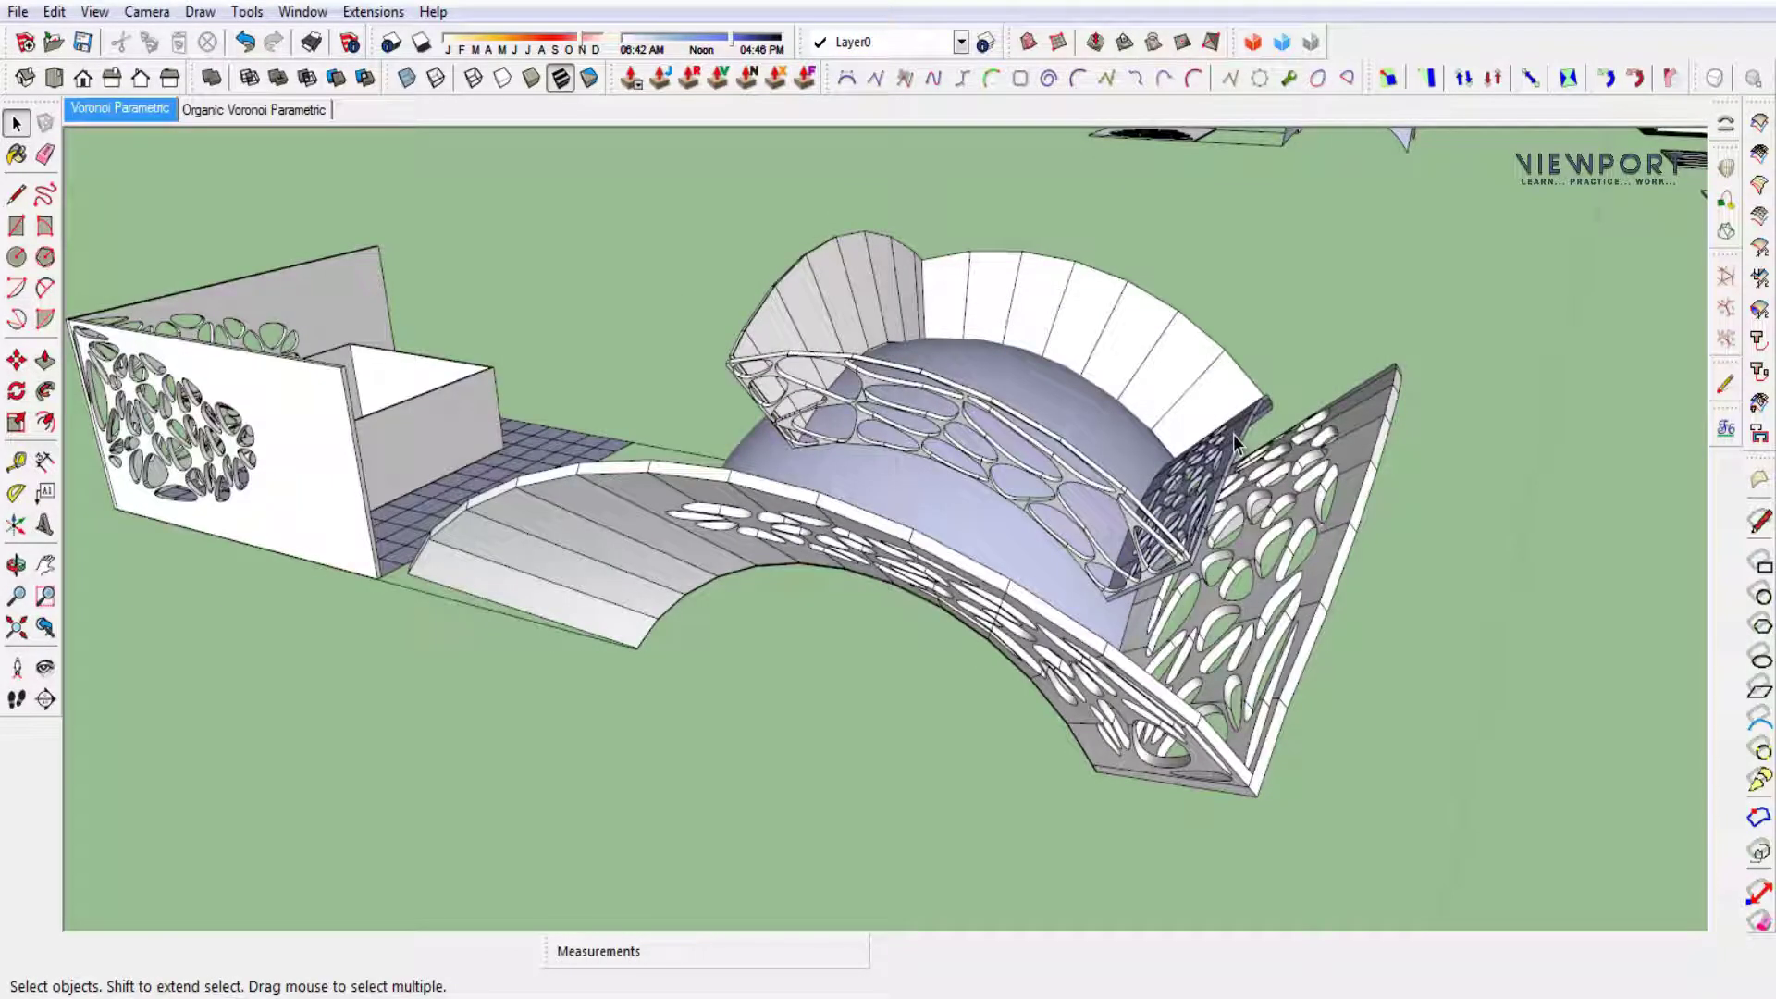
double_click(1234, 435)
right_click(1234, 435)
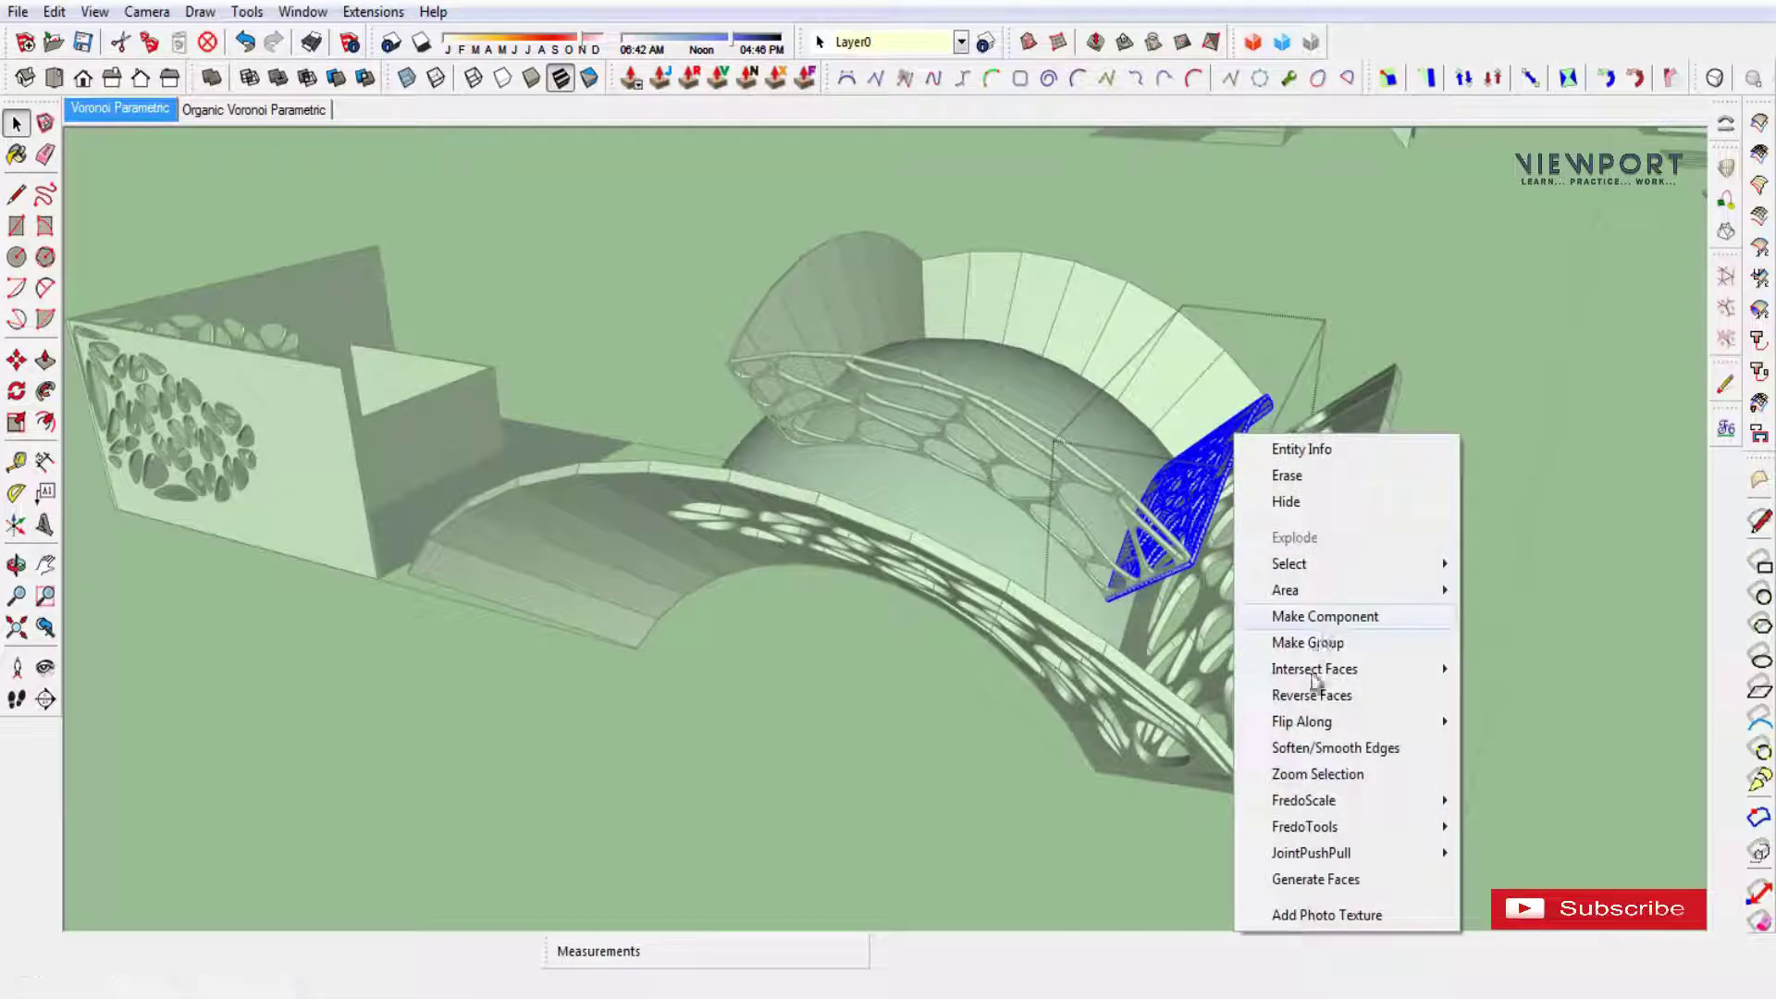
left_click(1321, 700)
left_click(1443, 424)
mouse_move(1368, 615)
middle_mouse_down()
mouse_move(1138, 546)
mouse_move(1099, 505)
mouse_move(1353, 504)
mouse_move(1066, 613)
mouse_move(1316, 654)
mouse_move(919, 634)
mouse_move(1091, 567)
mouse_move(1318, 571)
mouse_move(927, 531)
mouse_move(1182, 654)
mouse_move(749, 480)
mouse_move(948, 433)
mouse_move(991, 595)
mouse_move(635, 634)
mouse_move(372, 579)
mouse_move(210, 507)
mouse_move(491, 528)
mouse_move(619, 592)
mouse_move(920, 607)
middle_mouse_up()
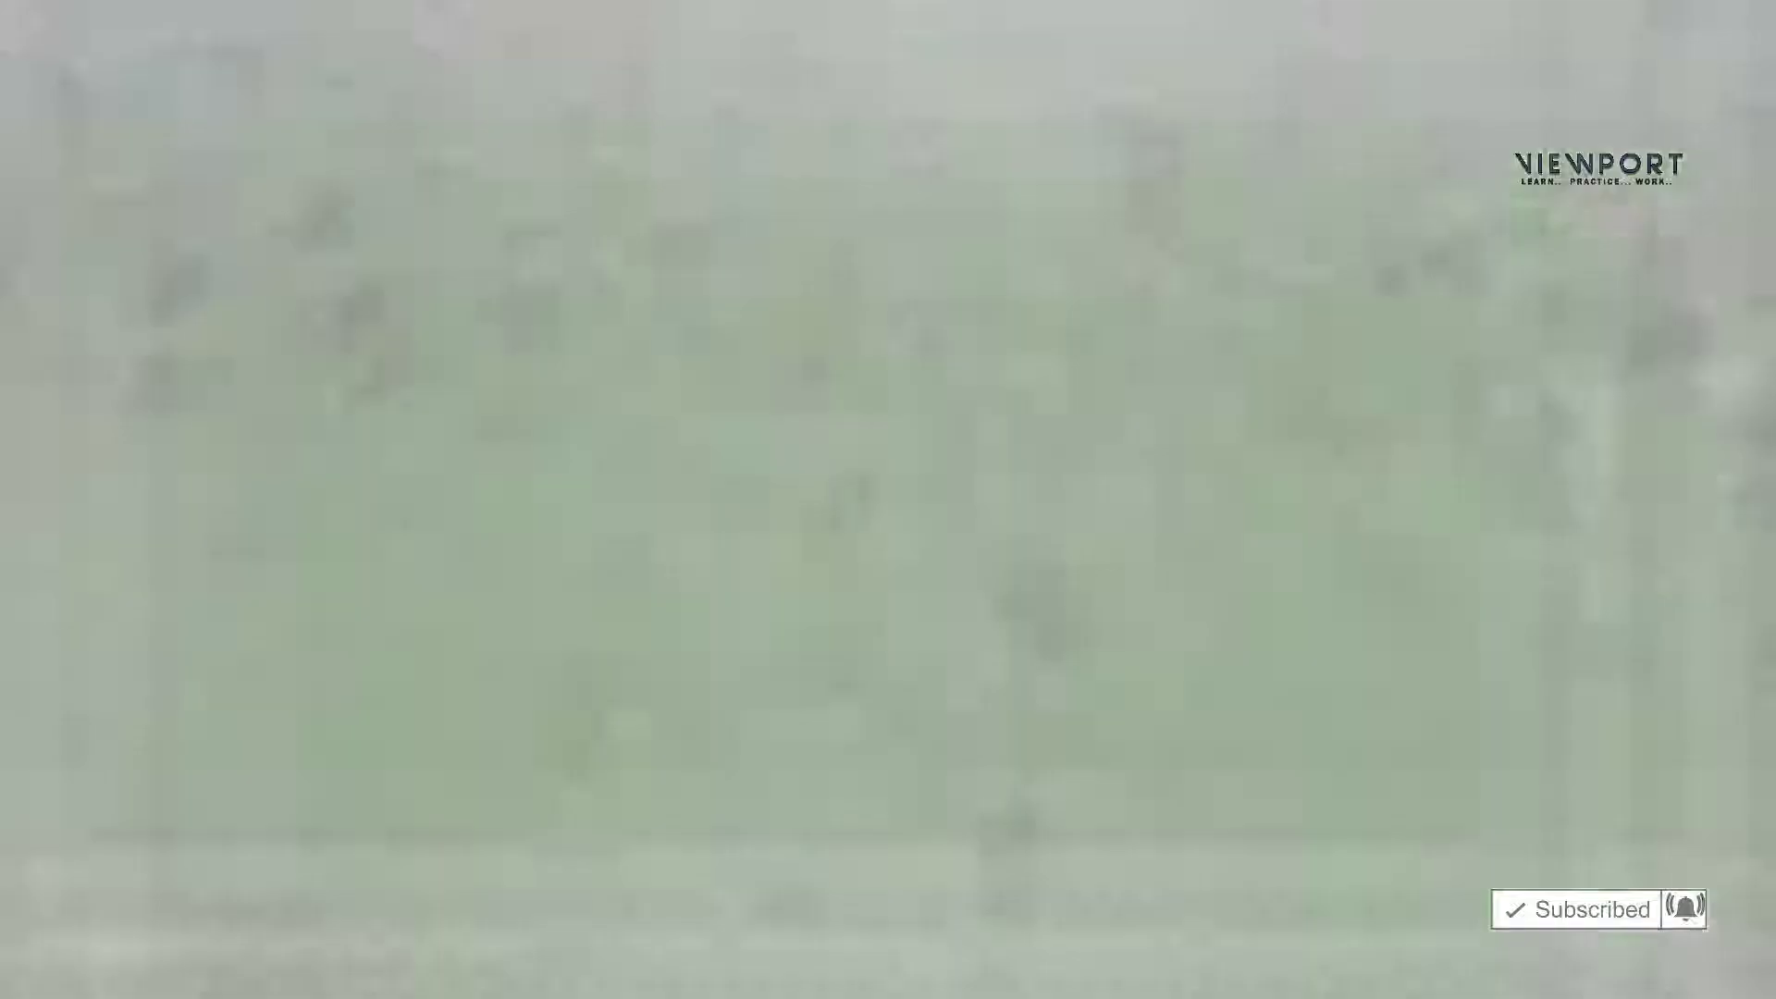